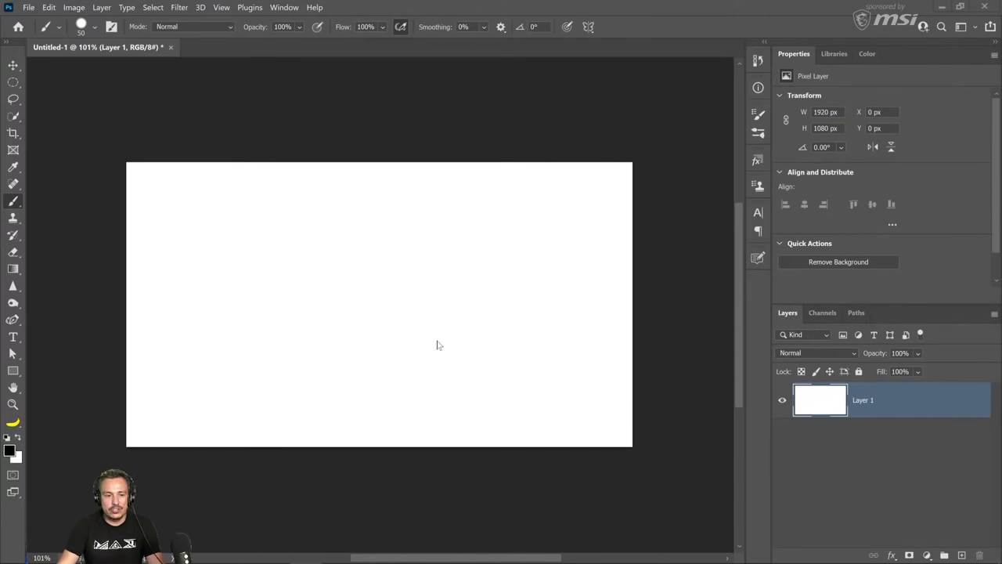
Fit the whole canvas to the view and activate the Brush tool.
double_click(14, 386)
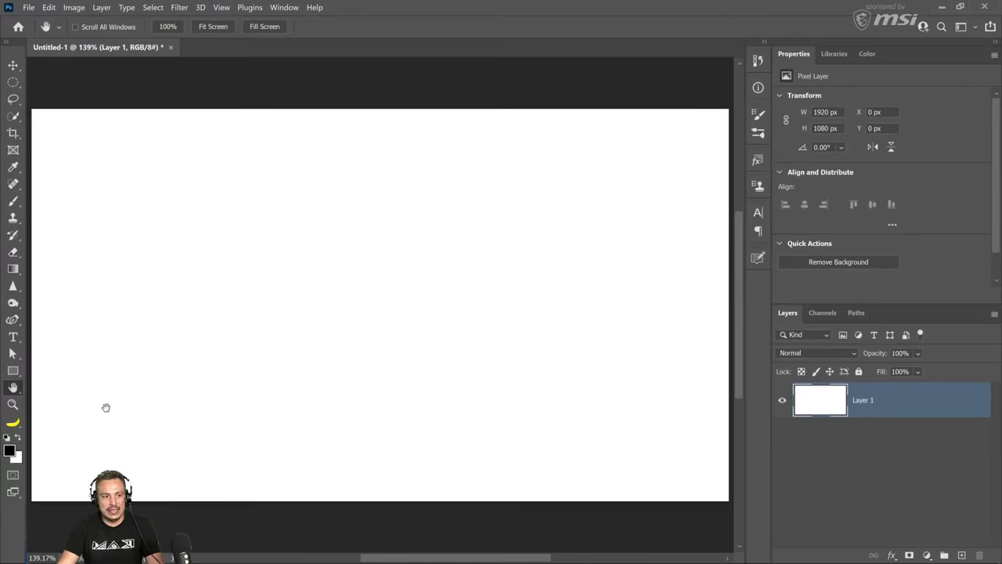
left_click(15, 201)
right_click(14, 201)
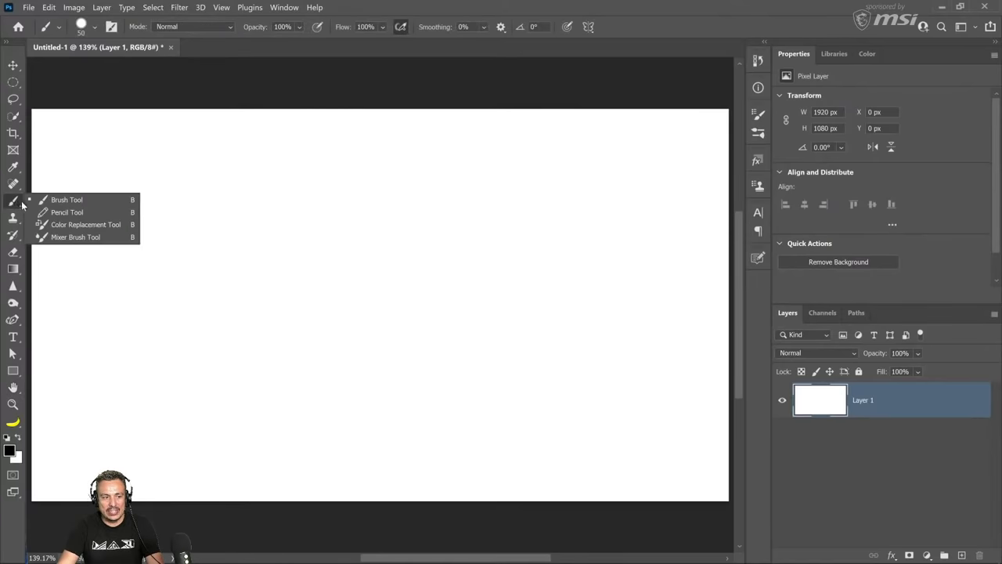
left_click(63, 201)
Choose the Hard Round brush from General Brushes and paint a nearly horizontal black stroke in the canvas's upper-left area.
left_click(95, 29)
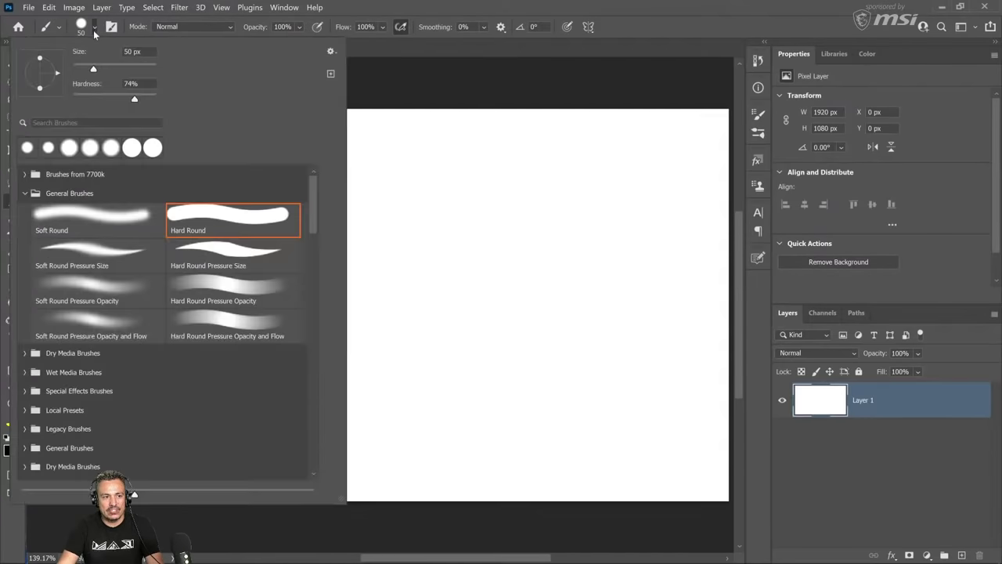
left_click(62, 197)
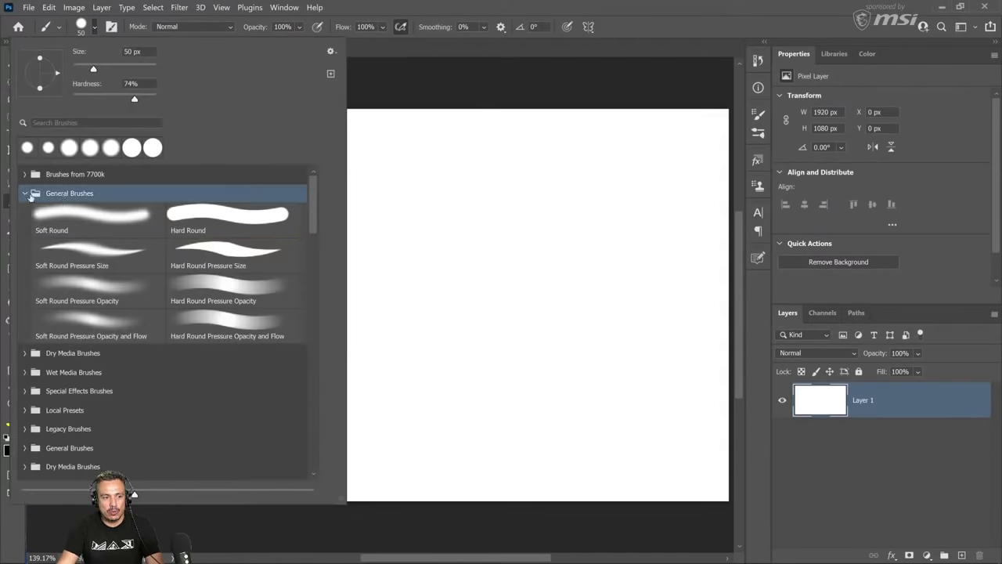
left_click(26, 196)
left_click(26, 196)
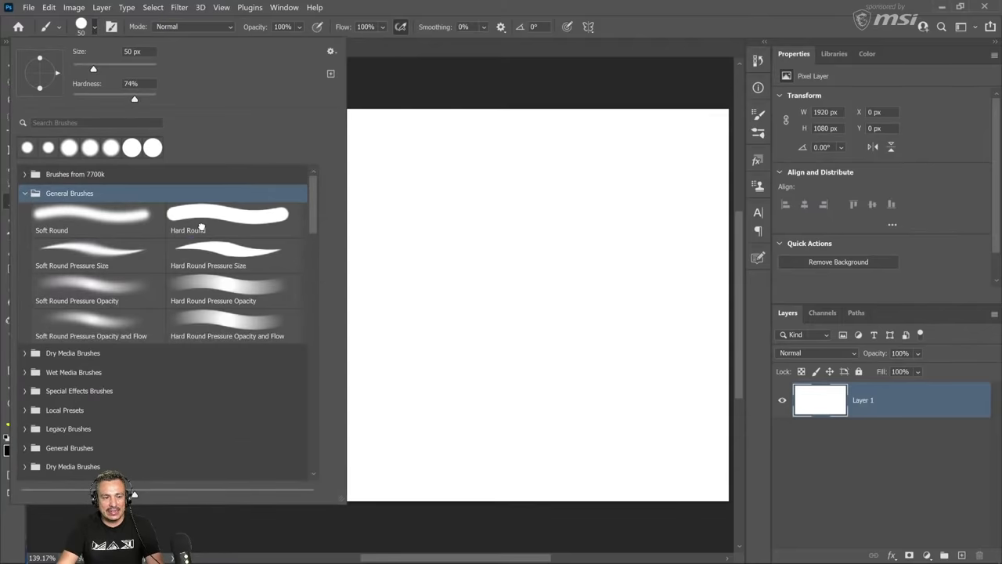
left_click(227, 230)
left_click(443, 9)
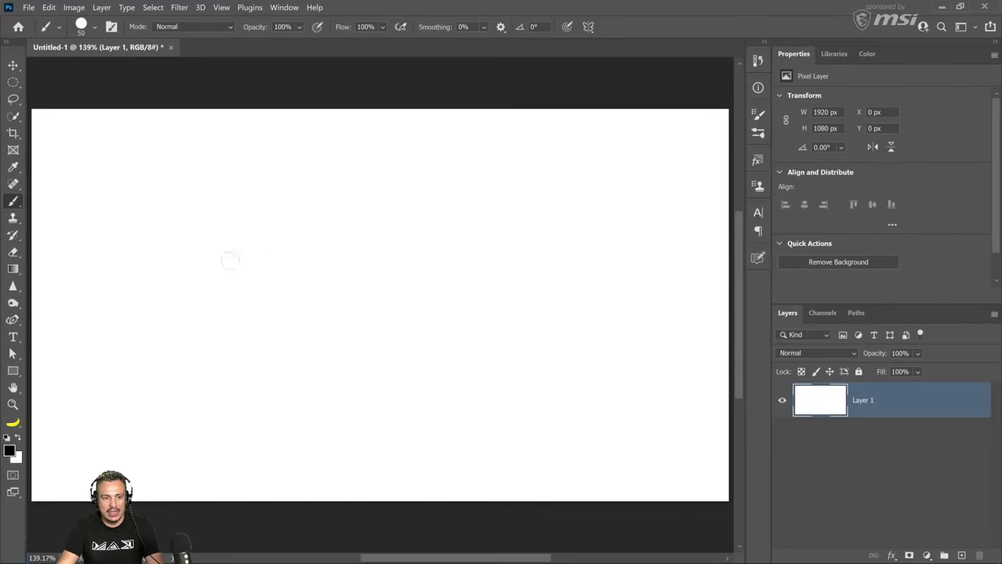
left_click_drag(146, 243, 371, 227)
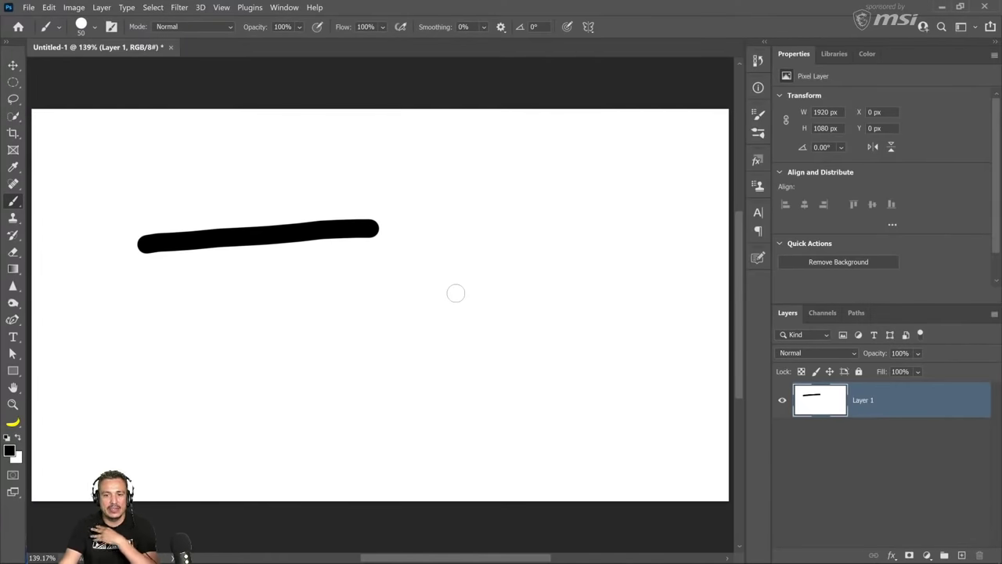
Set the brush tip size to 100 px in the Brush Settings and paint a thicker stroke above the first one.
left_click(281, 8)
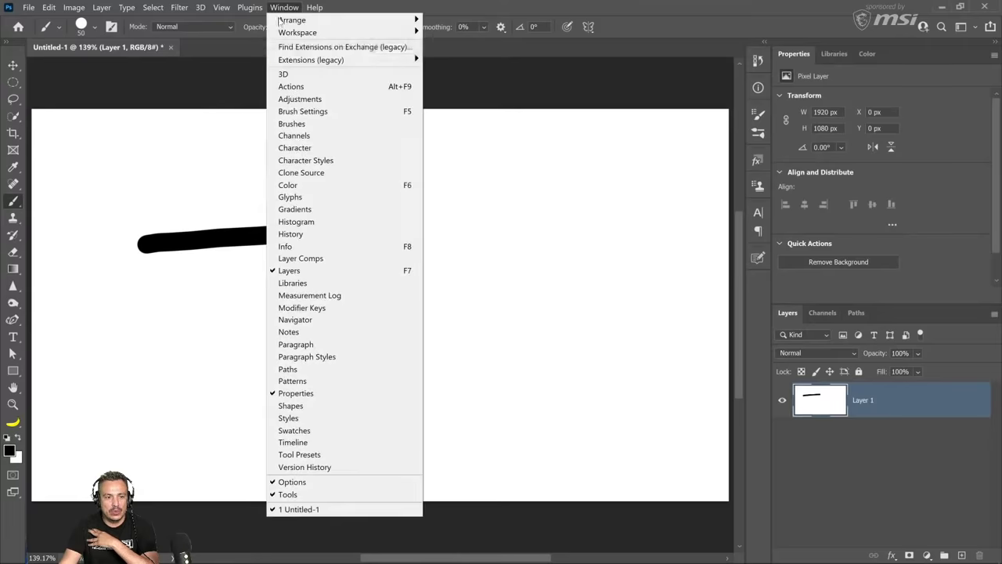
left_click(303, 113)
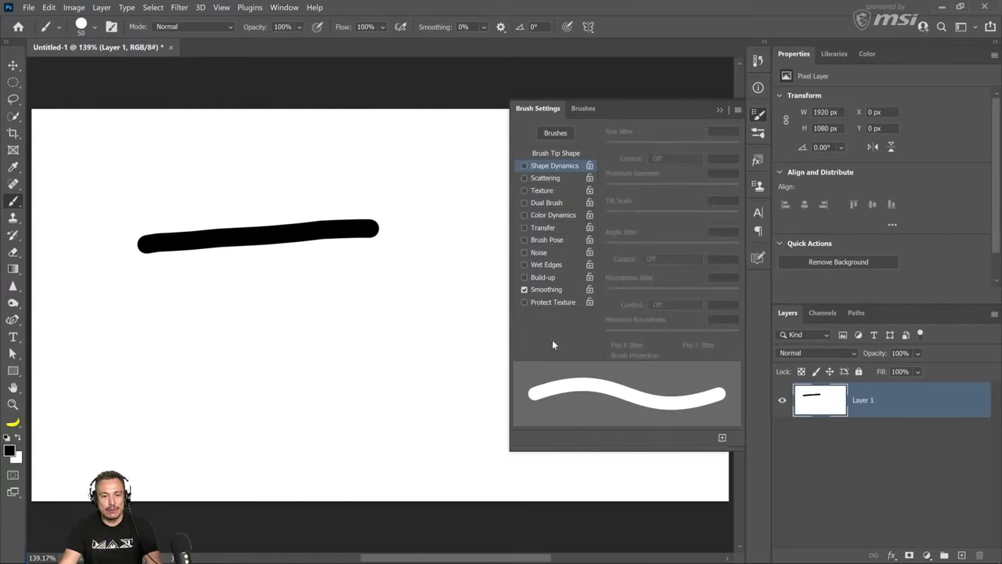
left_click(559, 154)
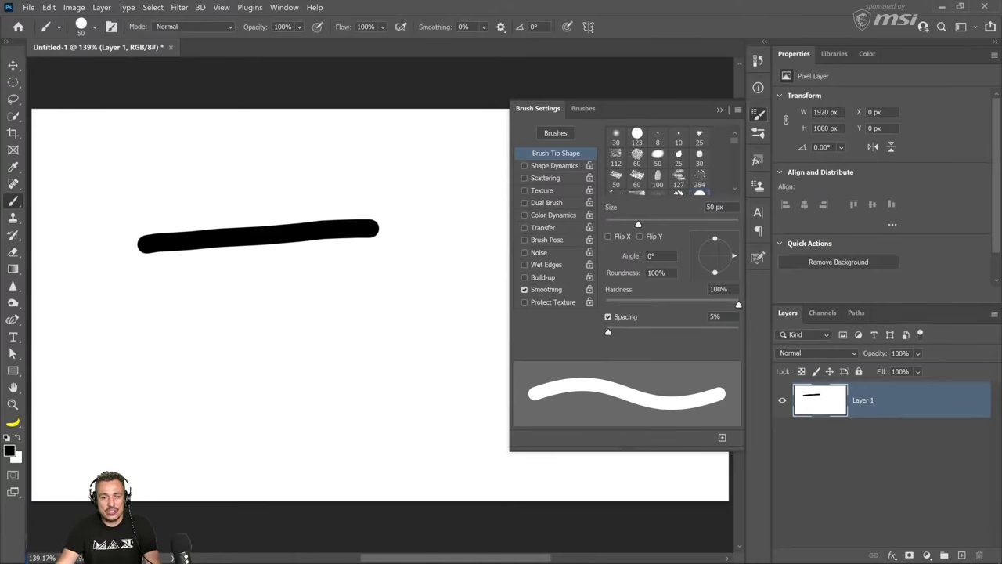
left_click(663, 213)
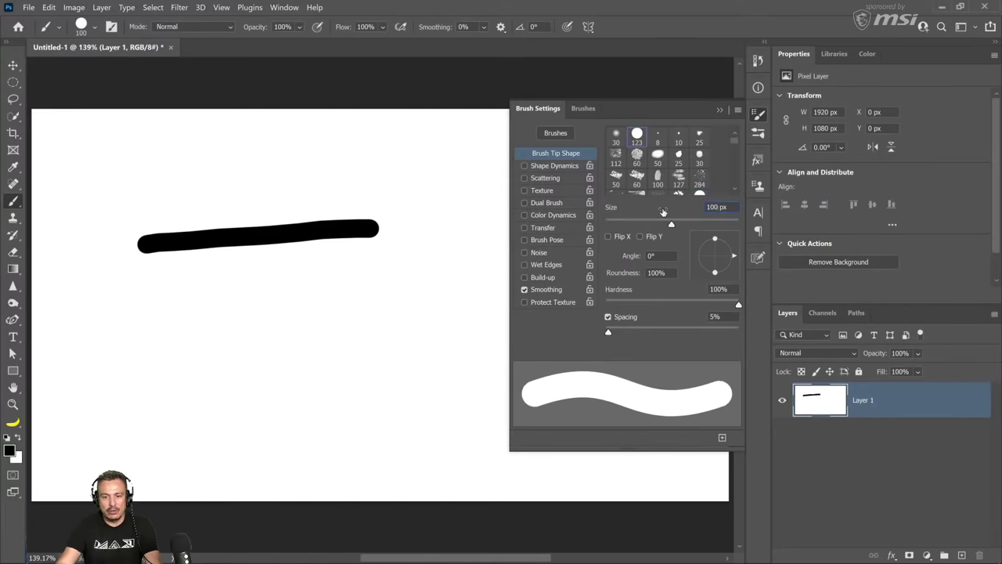
left_click_drag(142, 185, 487, 167)
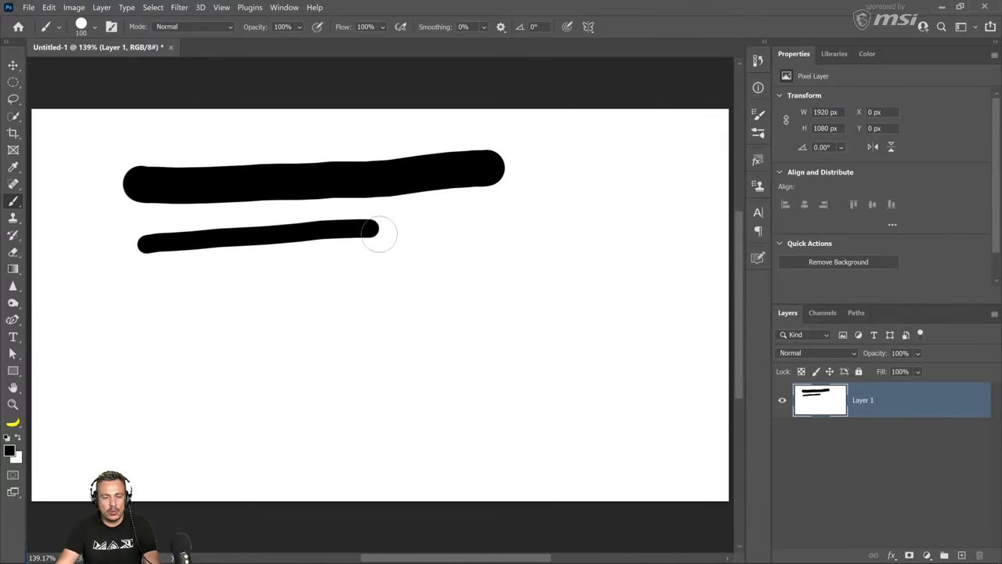
Set the brush spacing to 425% and paint a horizontal row of widely separated dots below the strokes.
left_click(757, 117)
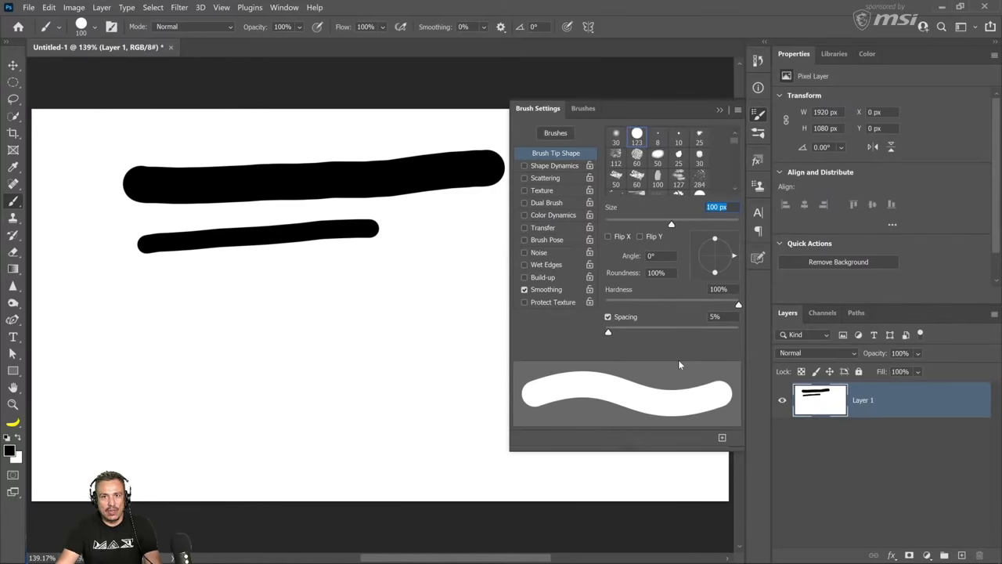
left_click_drag(609, 334, 720, 332)
mouse_move(122, 329)
left_mouse_down()
mouse_move(332, 325)
mouse_move(630, 337)
left_mouse_up()
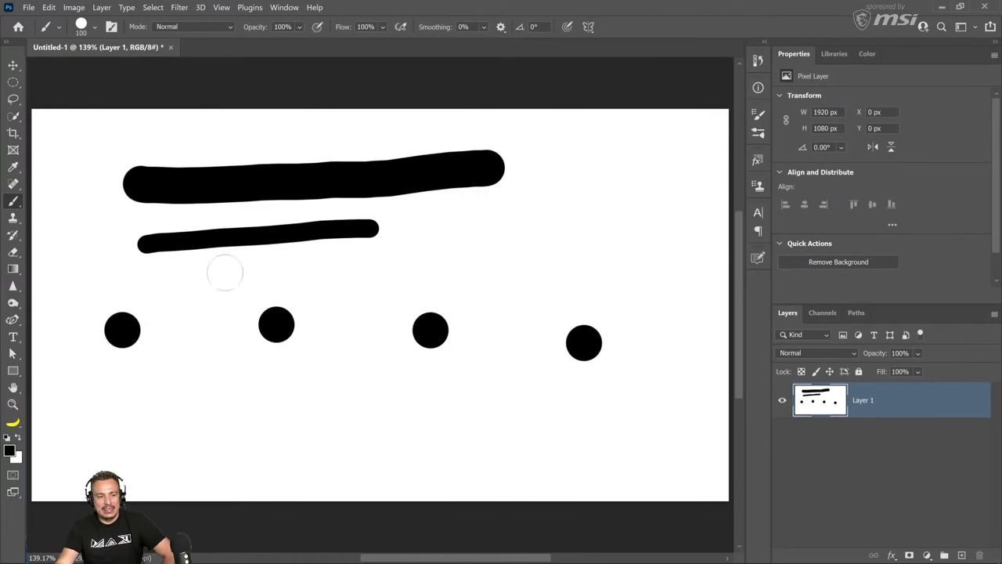
Outline the leftmost dot with the Rectangular Marquee tool and clear the selection.
left_click(11, 83)
right_click(10, 84)
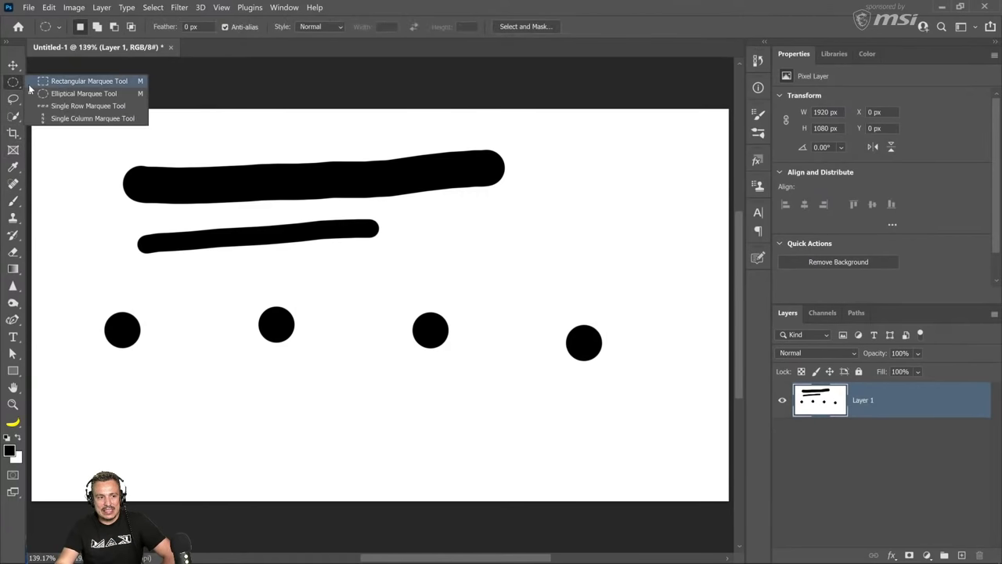
left_click(62, 79)
left_click_drag(100, 300, 134, 357)
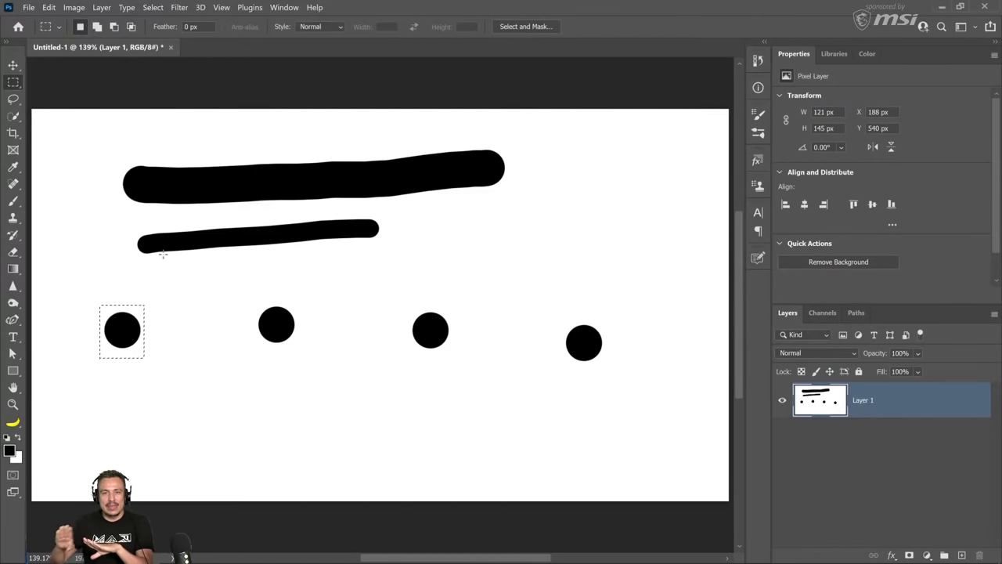
left_click(216, 184)
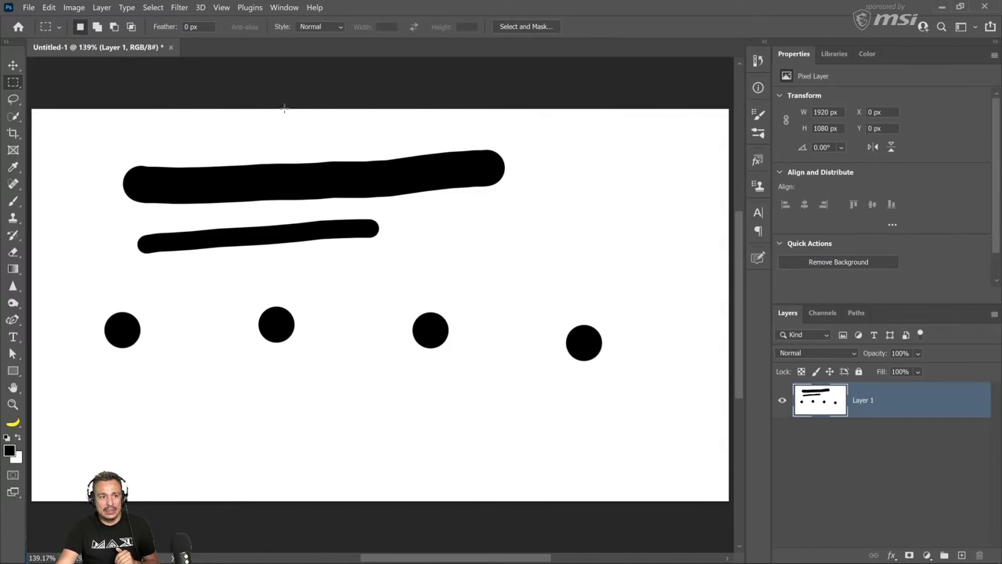
Return to the Brush tool, set its spacing to 31% and paint a bumpy-edged stroke below the row of dots.
left_click(757, 115)
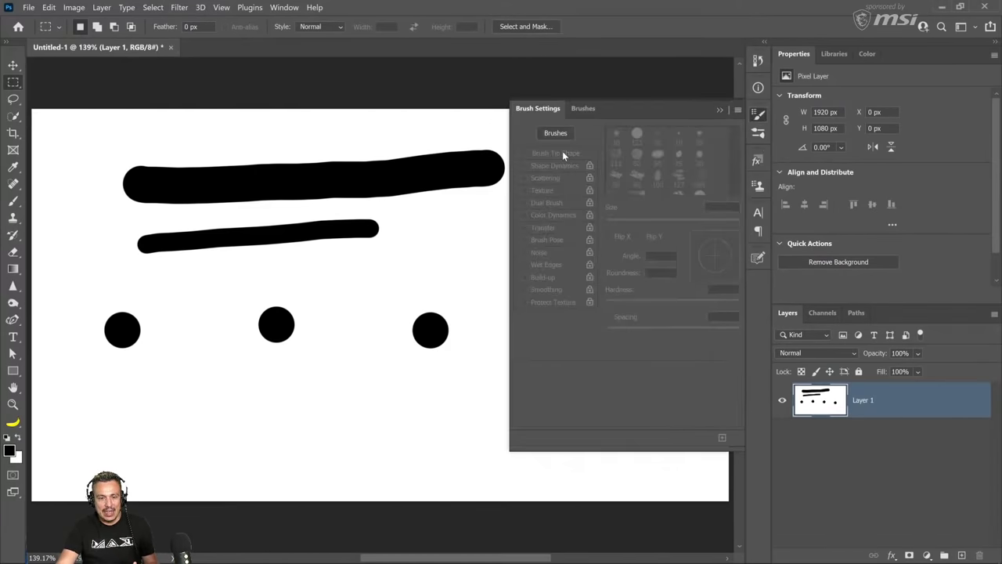
left_click(12, 200)
left_click(583, 342)
left_click(757, 115)
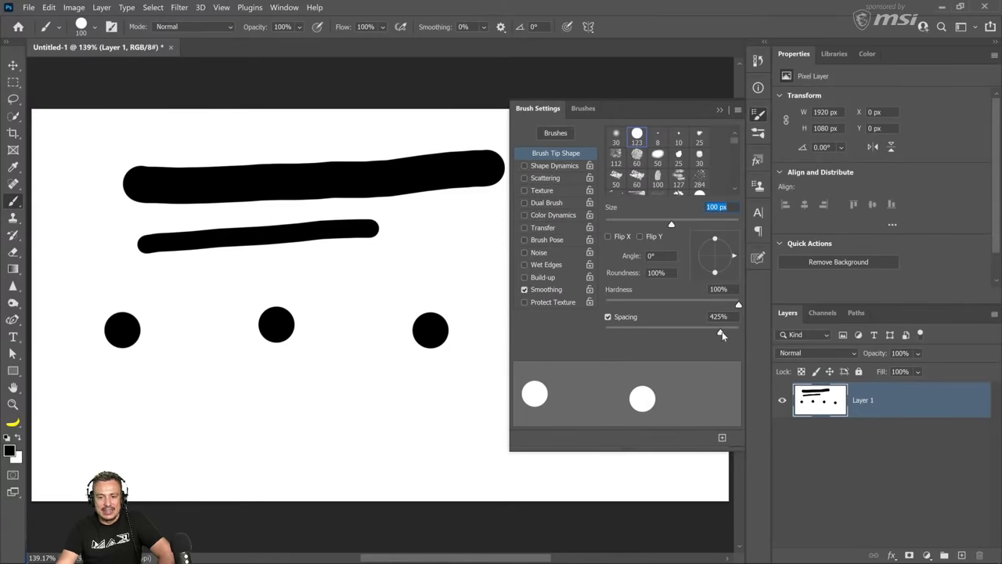
mouse_move(721, 331)
left_mouse_down()
mouse_move(608, 335)
mouse_move(696, 332)
mouse_move(617, 337)
left_mouse_up()
left_click_drag(473, 393, 279, 401)
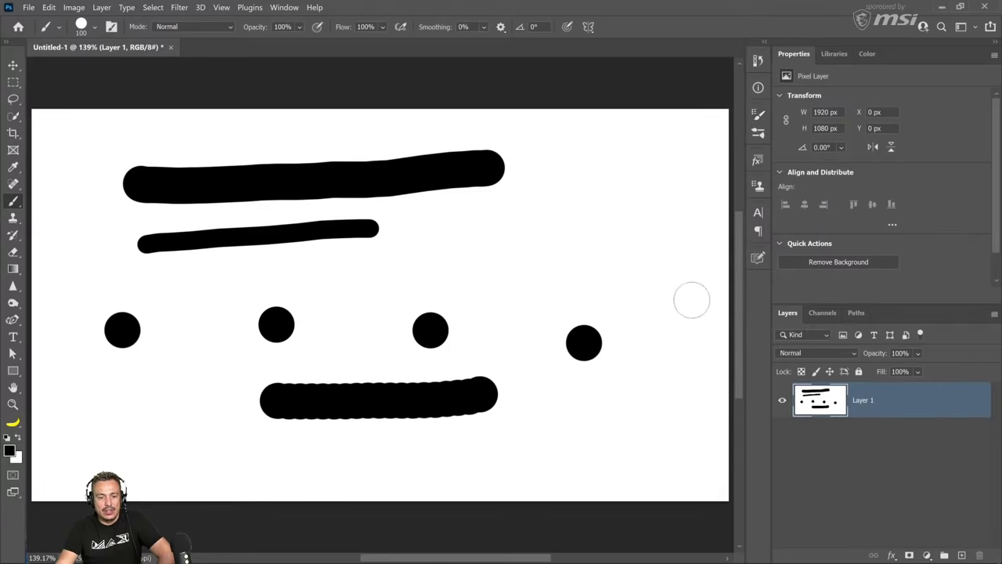
Set the brush spacing to 1% and paint a smooth stroke between the thin stroke and the row of dots.
left_click(758, 115)
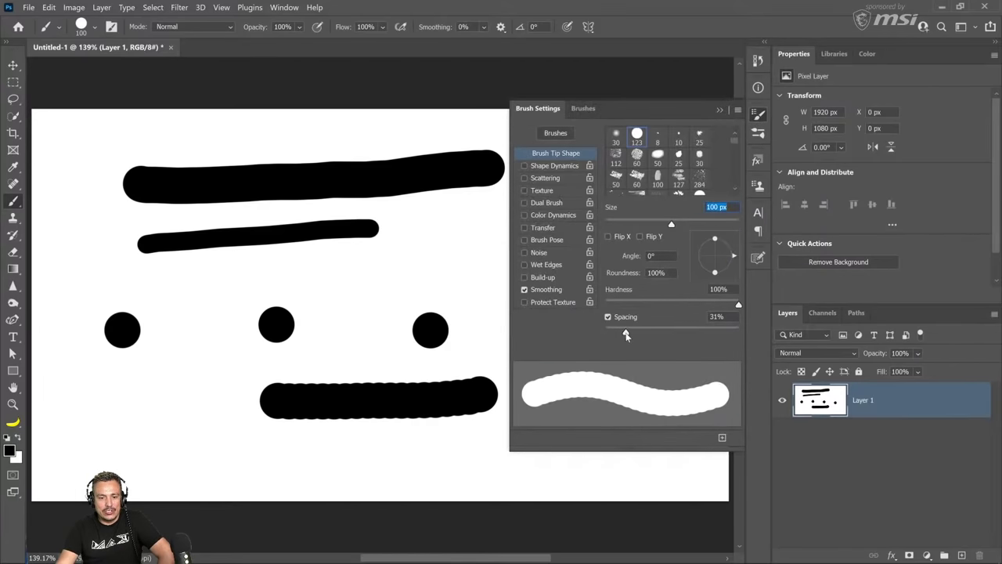
left_click_drag(626, 335, 516, 334)
left_click_drag(429, 264, 178, 282)
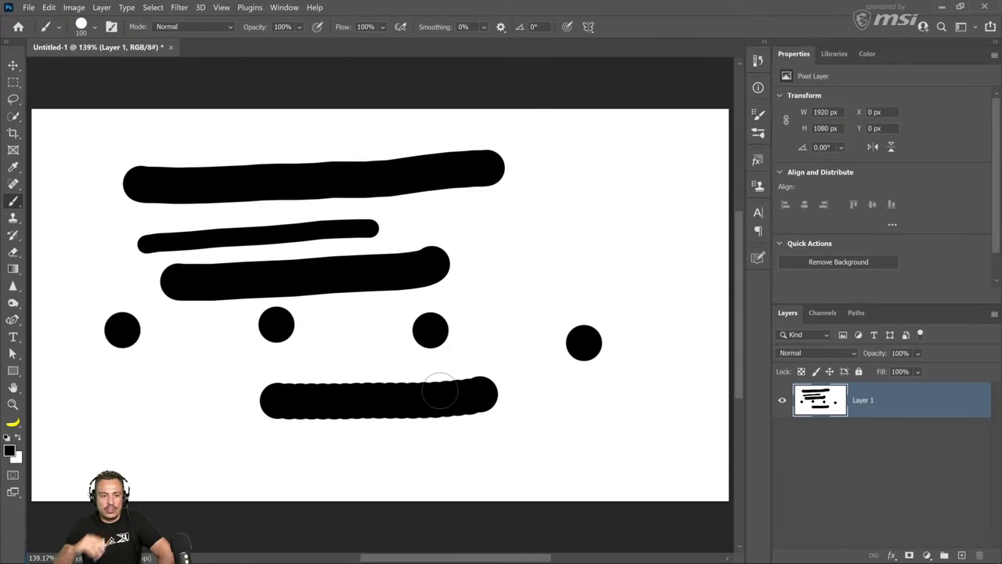
Set the brush spacing to 120% and paint a row of slightly separated dots along the canvas's upper edge.
left_click(758, 116)
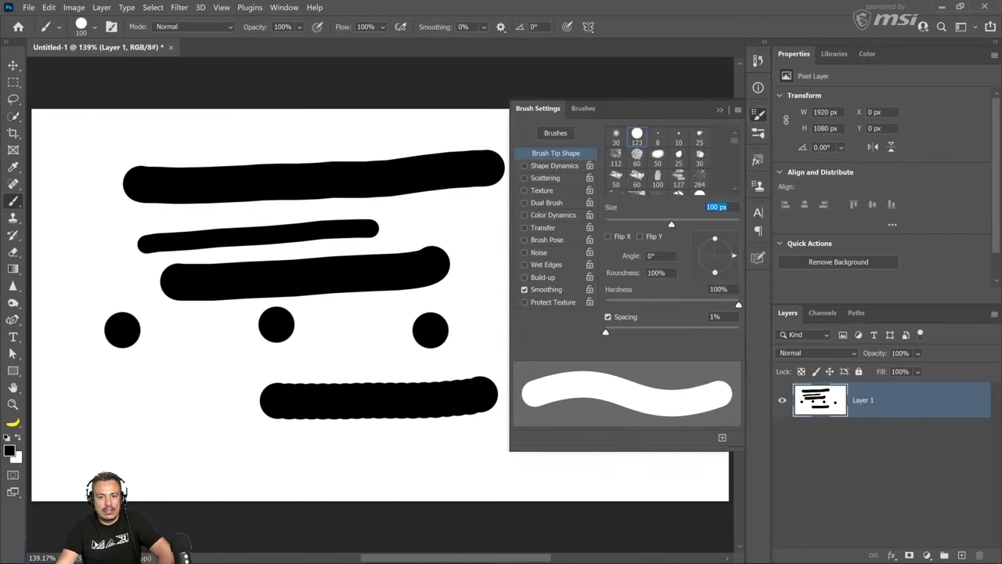
left_click_drag(611, 333, 678, 335)
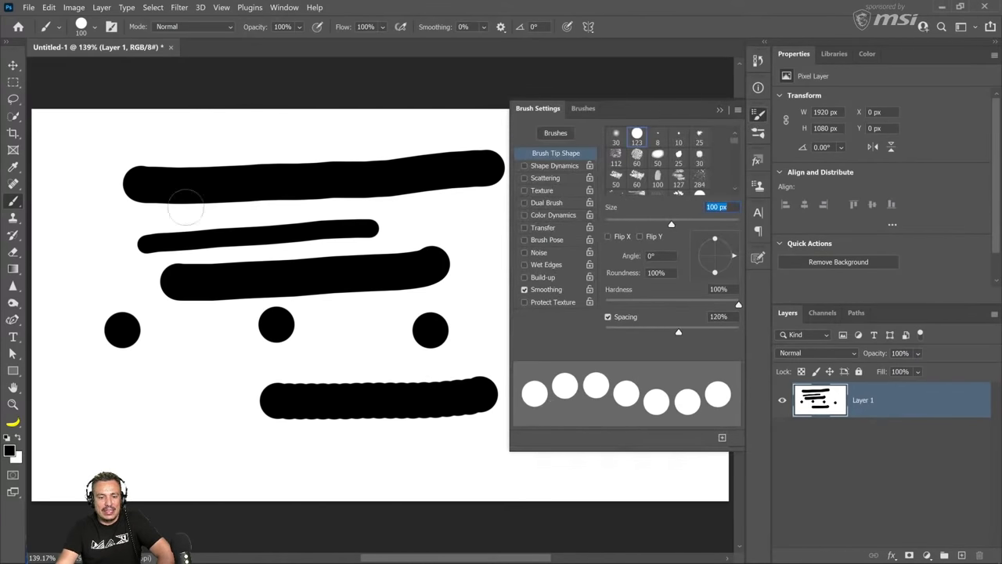
left_click_drag(123, 138, 470, 140)
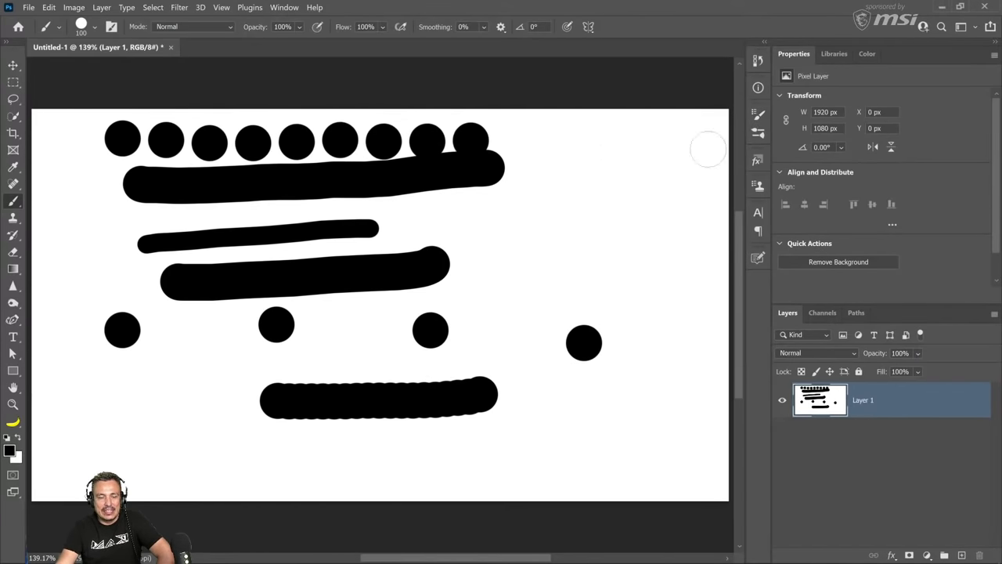
Stamp two single, partly overlapping dots near the canvas's lower edge to illustrate brush spacing.
left_click(758, 116)
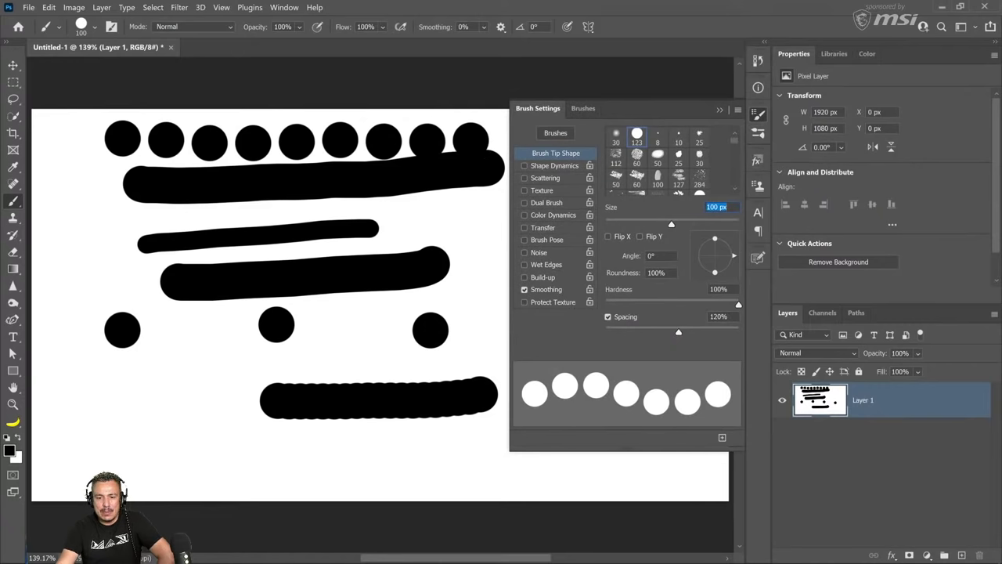
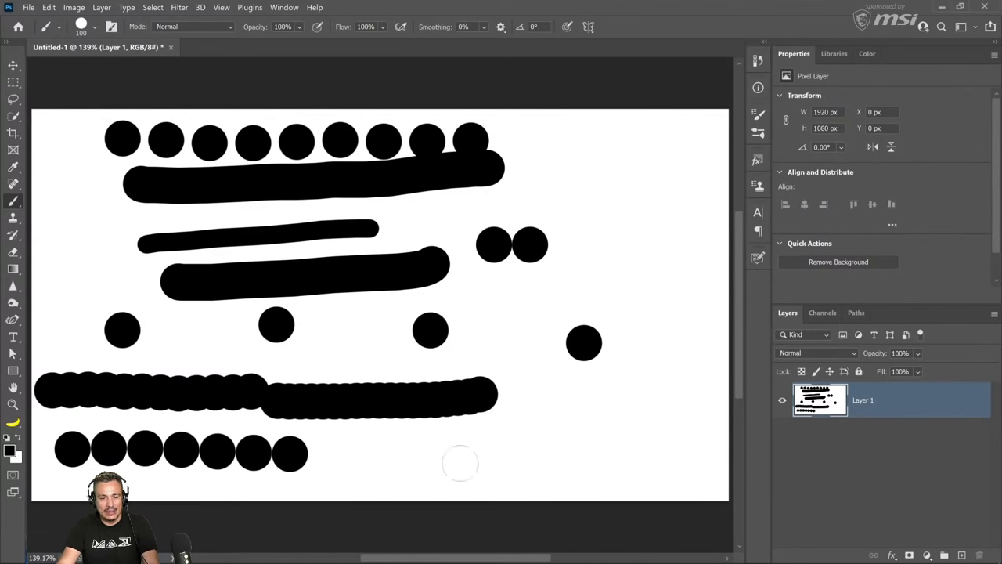
left_click(410, 458)
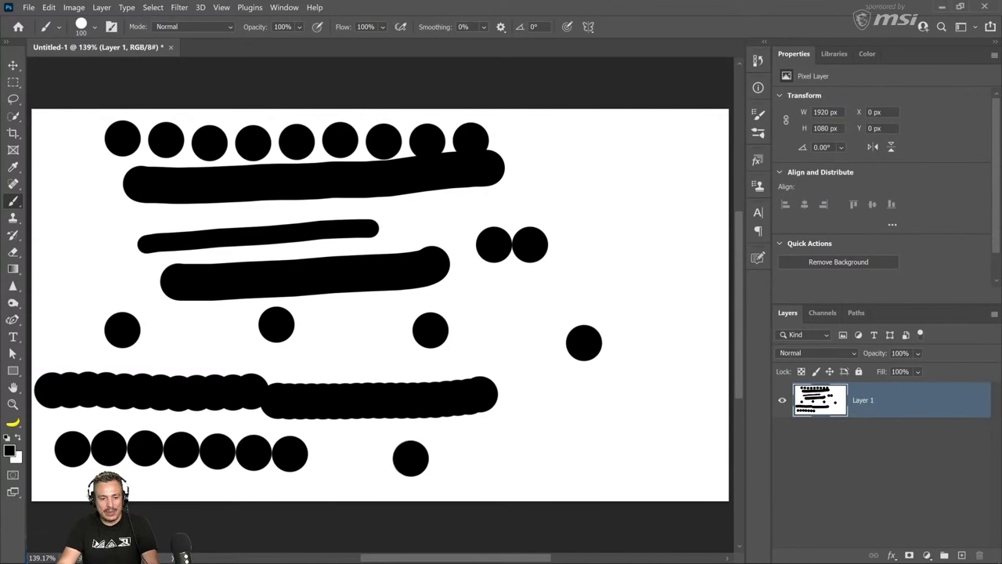
left_click(425, 458)
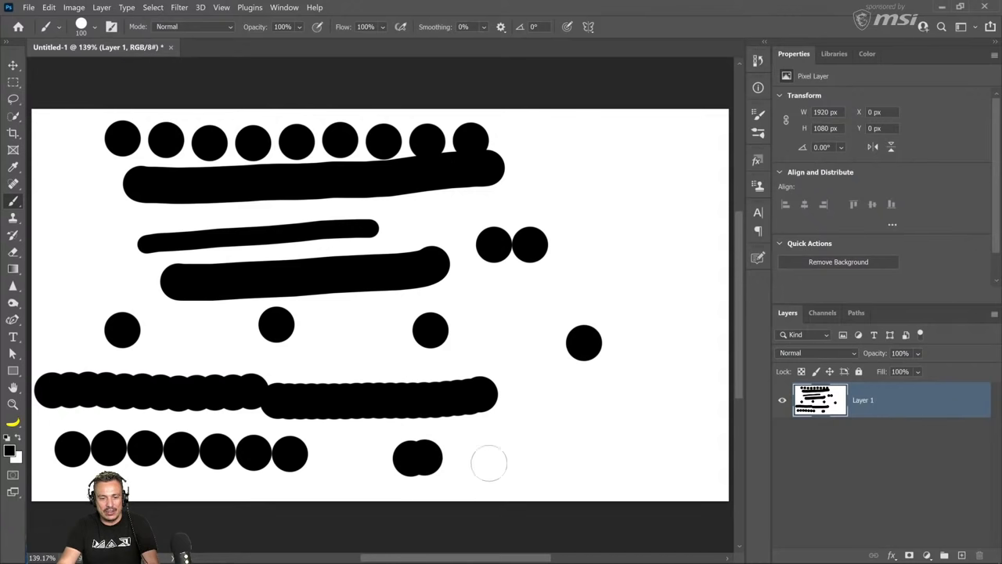
Set the brush spacing to 200% and paint a row of separated dots across the canvas's lower half.
left_click(758, 114)
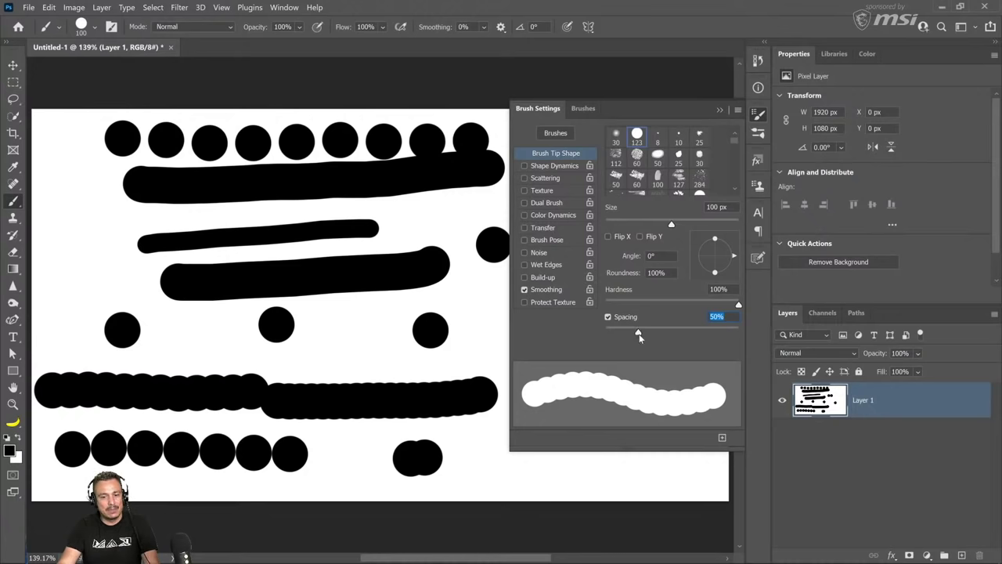
left_click_drag(640, 336, 705, 334)
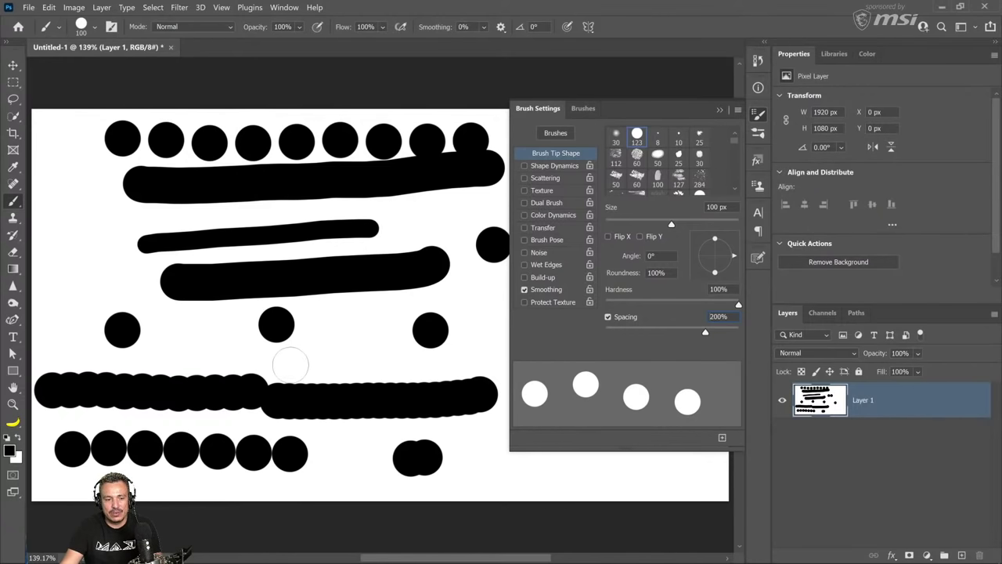
left_click_drag(306, 357, 696, 352)
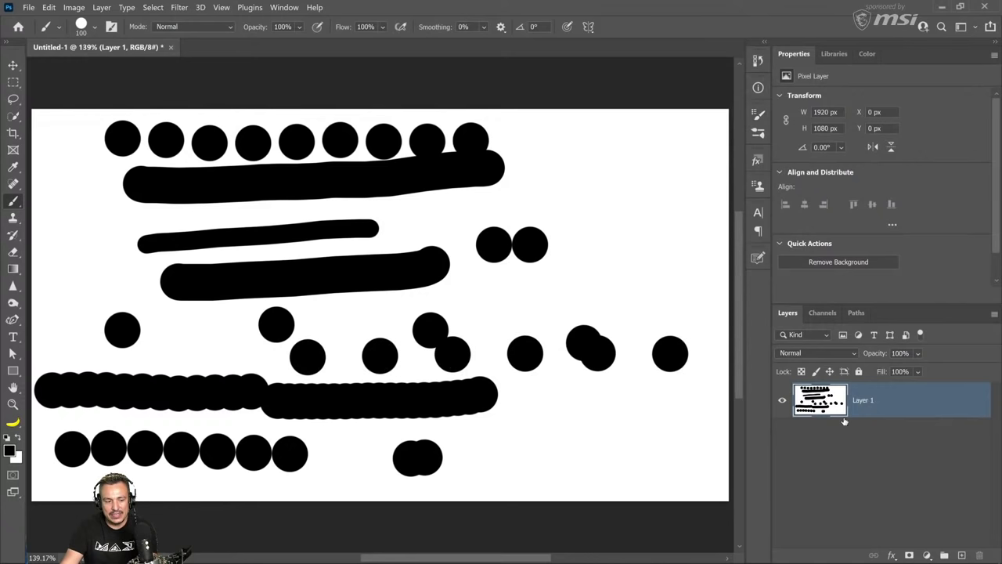
Fill Layer 1 with the white background color and paint a straight horizontal row of eight spaced dots across the middle.
key("ctrl+BackSpace")
left_click(113, 308)
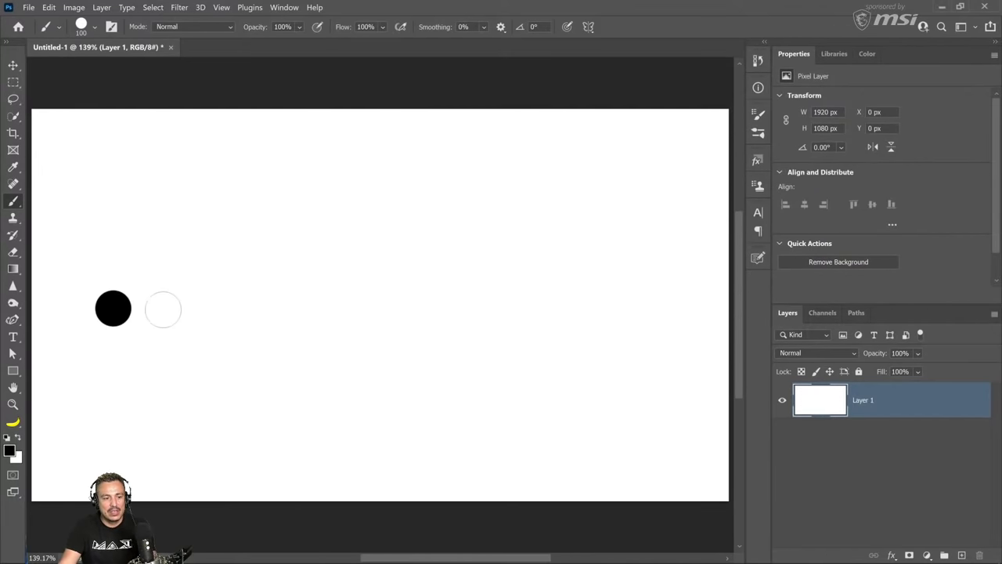
left_click_drag(163, 309, 658, 310)
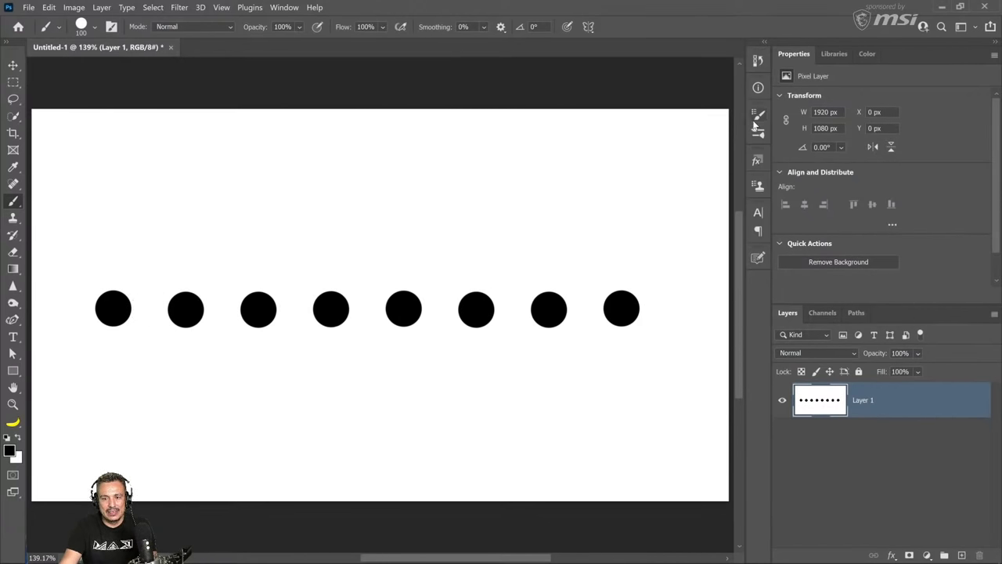
Set the brush size to 50 px and paint a straight horizontal row of smaller spaced dots above the existing row.
left_click(756, 118)
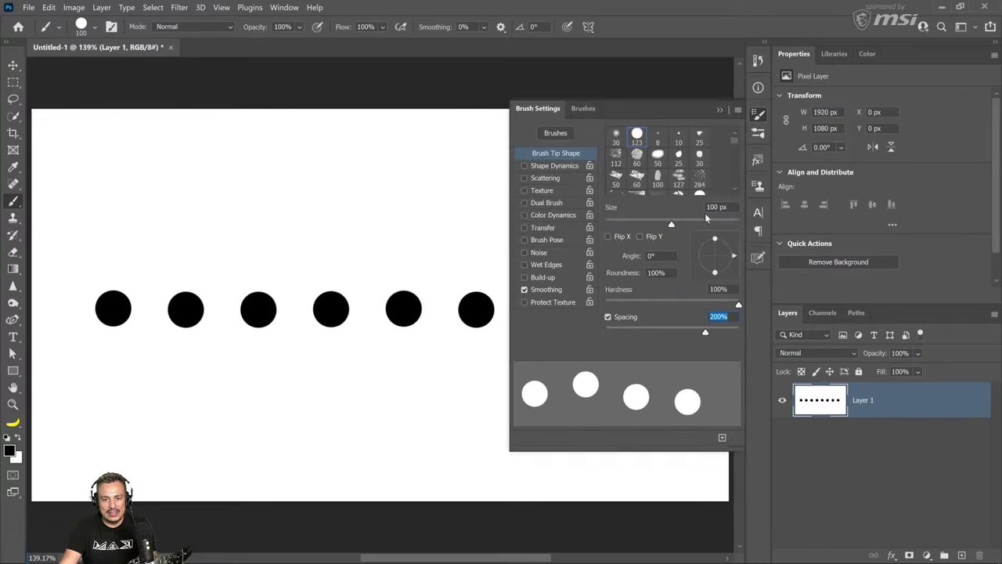
key("Tab")
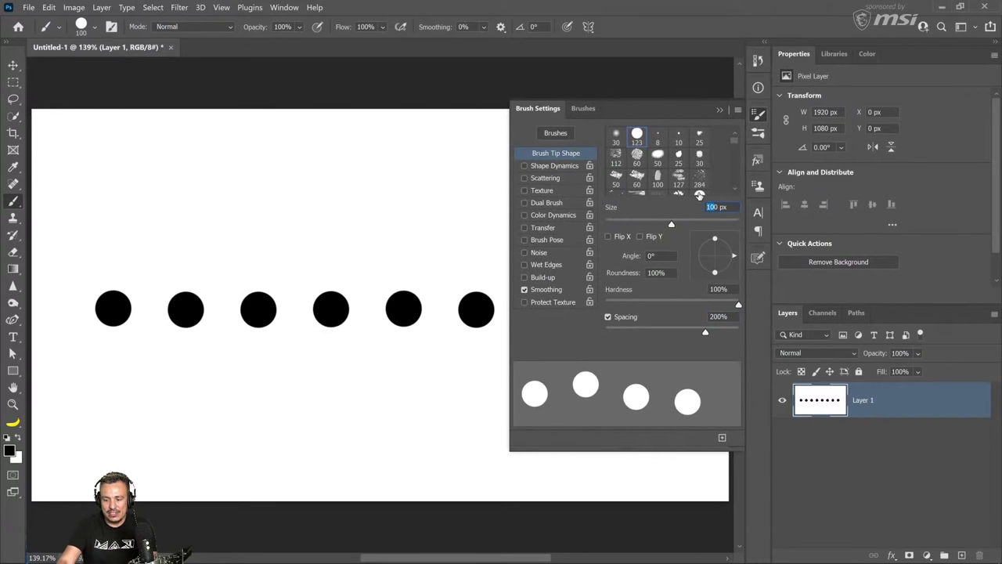
scroll(697, 191, "down", 1)
left_click(696, 192)
left_click_drag(86, 214, 630, 214)
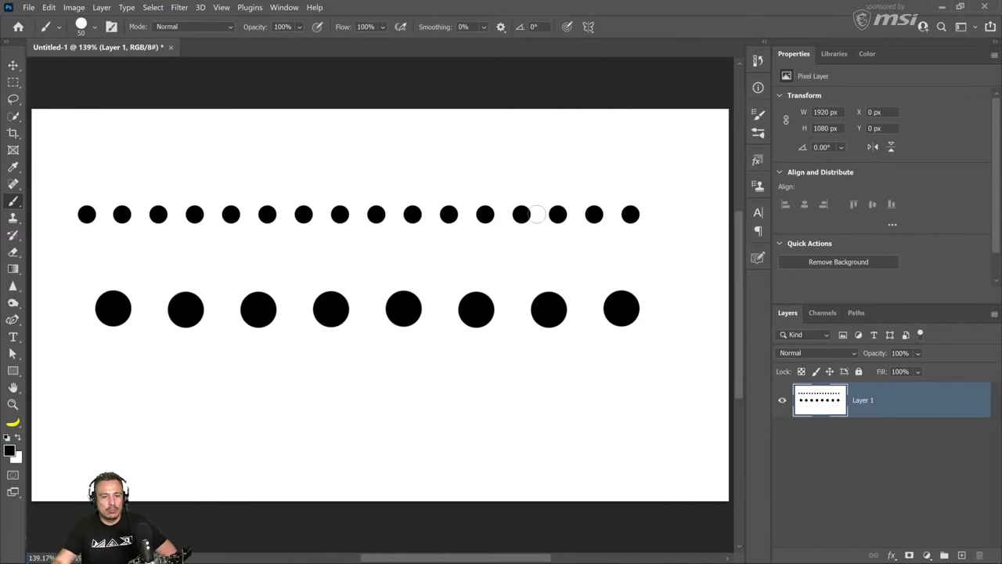
Set the brush spacing to 61% and the brush size to 5000 px.
left_click(758, 115)
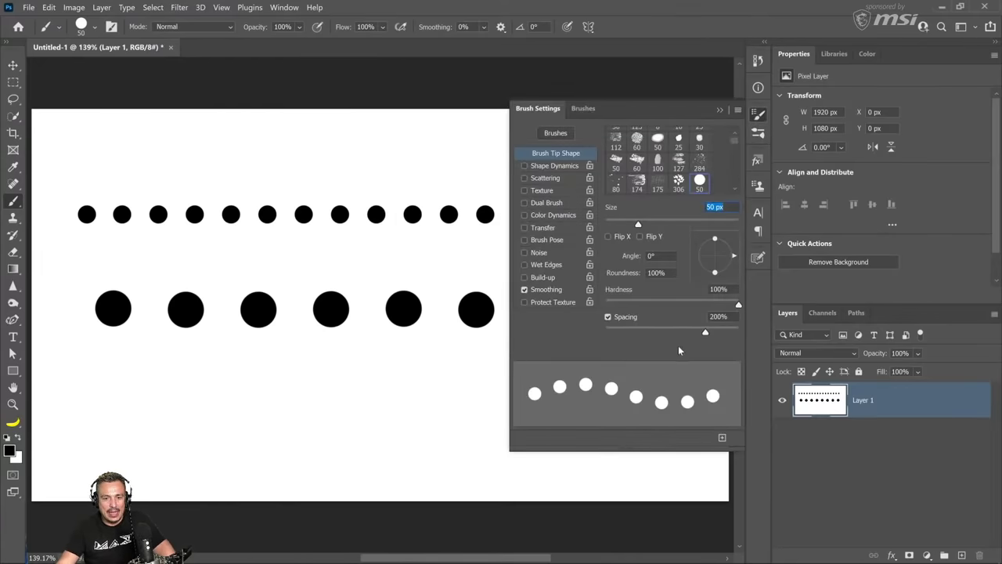
left_click_drag(704, 332, 639, 328)
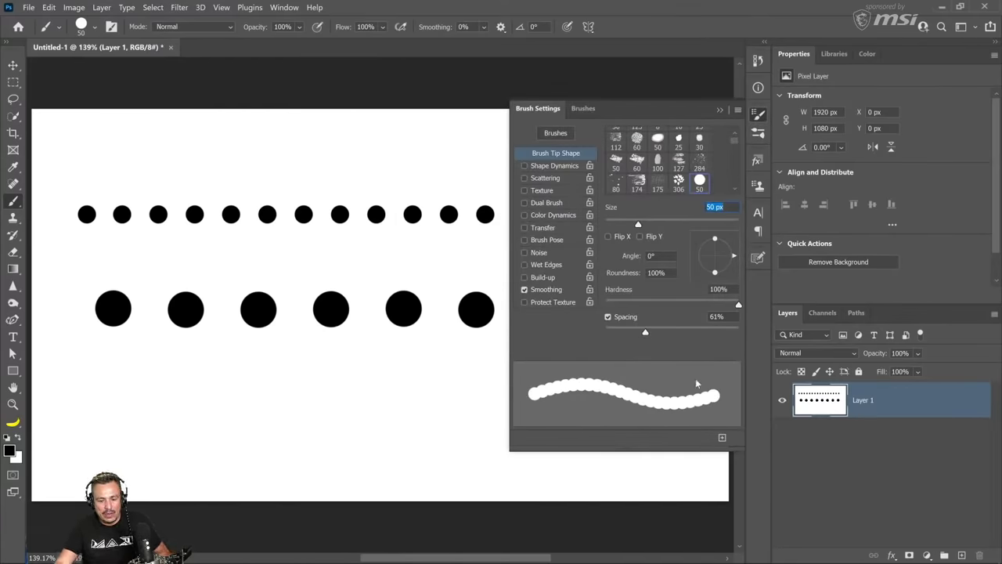
type("1")
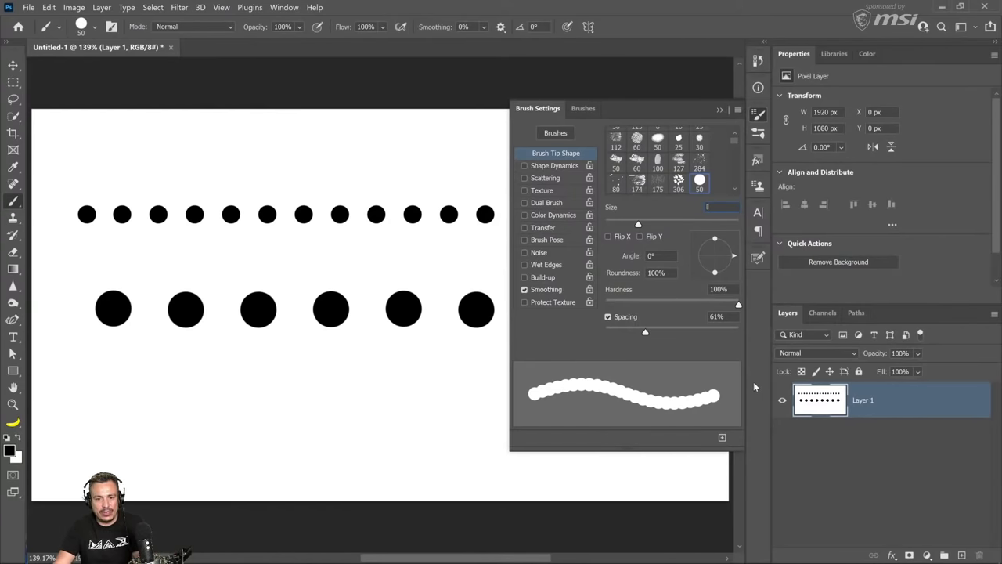
key("Return")
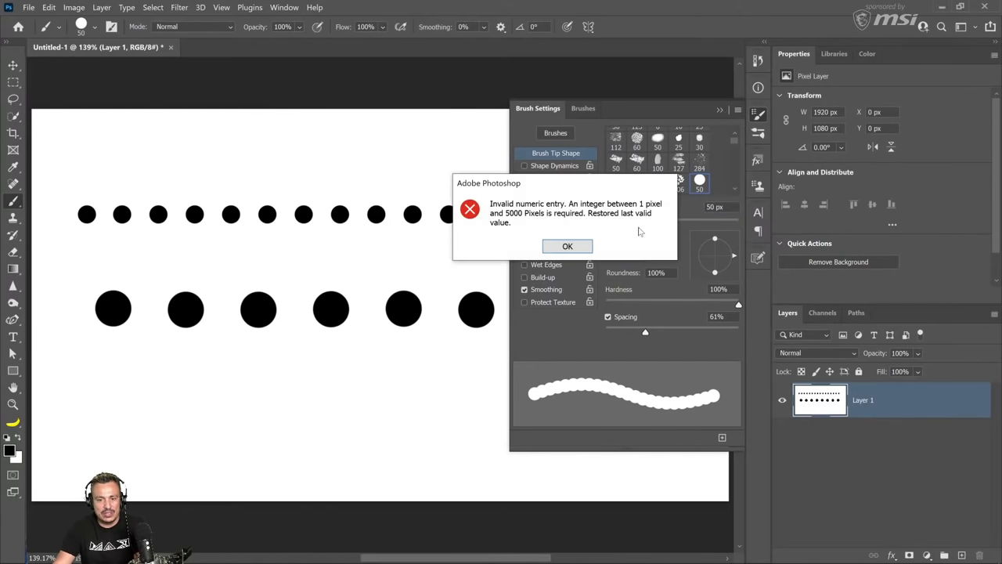
left_click(569, 248)
left_click(624, 165)
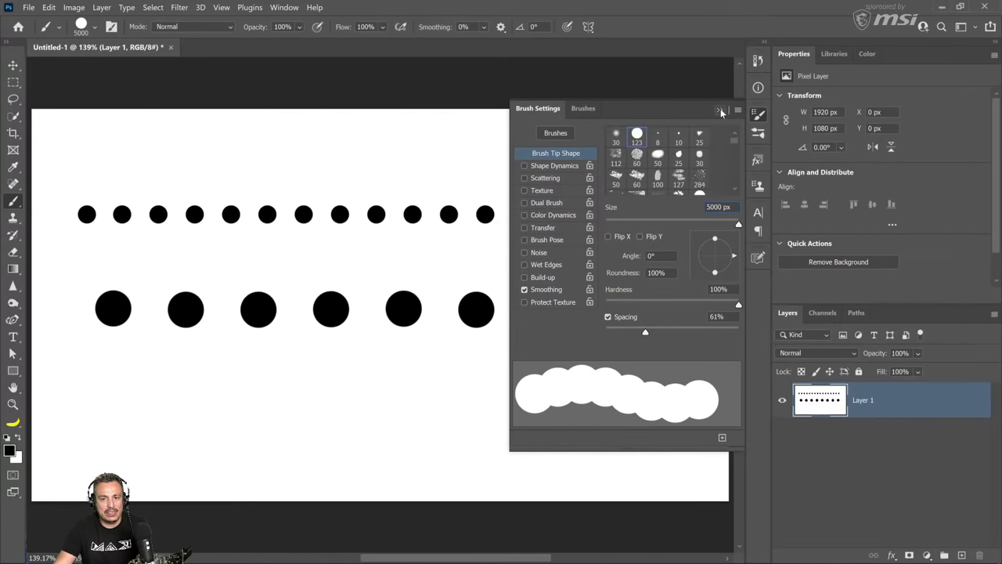
left_click(720, 110)
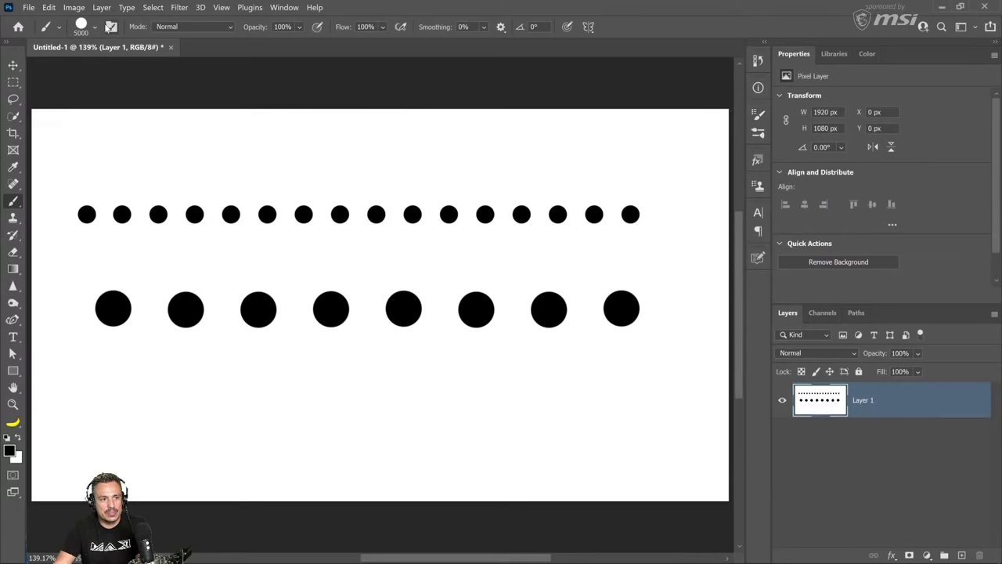
Set the brush size to 100 px for the Hard Round brush.
left_click(95, 27)
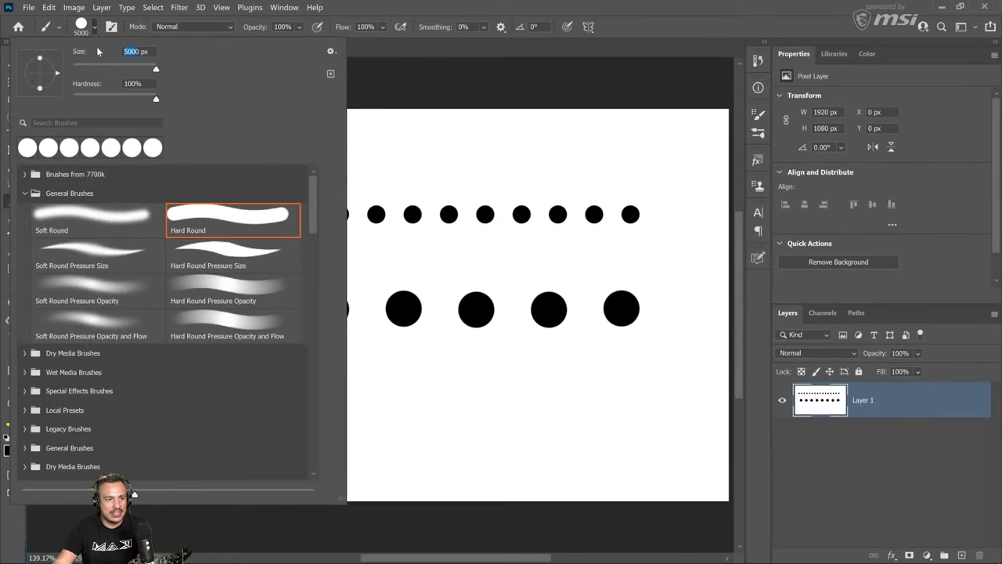
type("100")
key("Return")
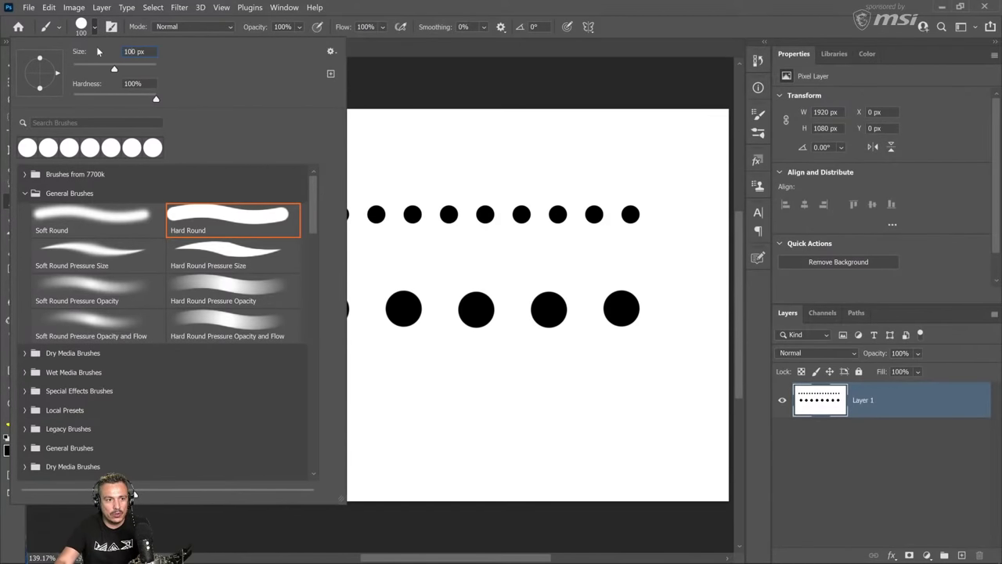
left_click(429, 6)
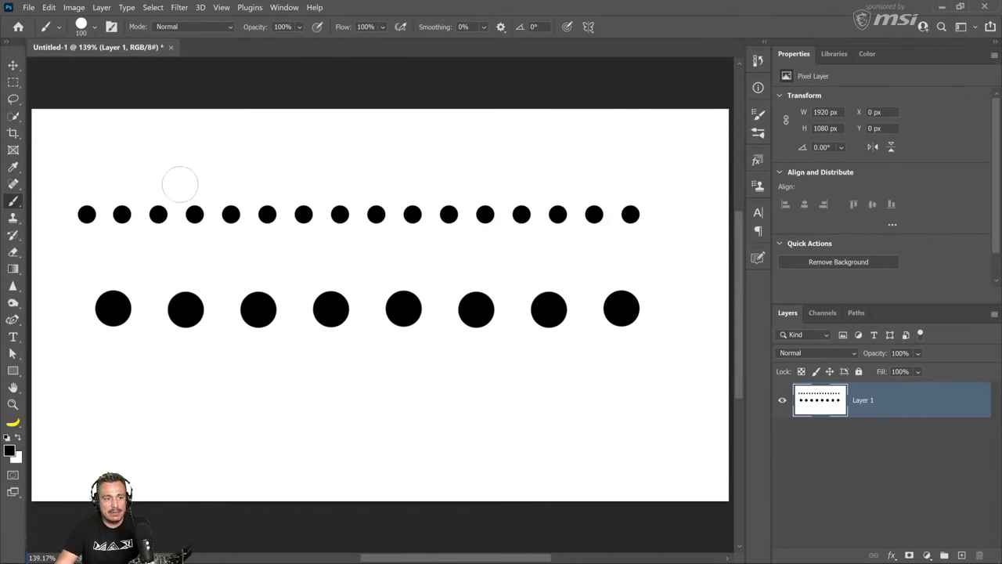
Fill Layer 1 with the white background color and paint a black zigzag stroke on a new layer in the canvas's upper-left area.
key("ctrl+BackSpace")
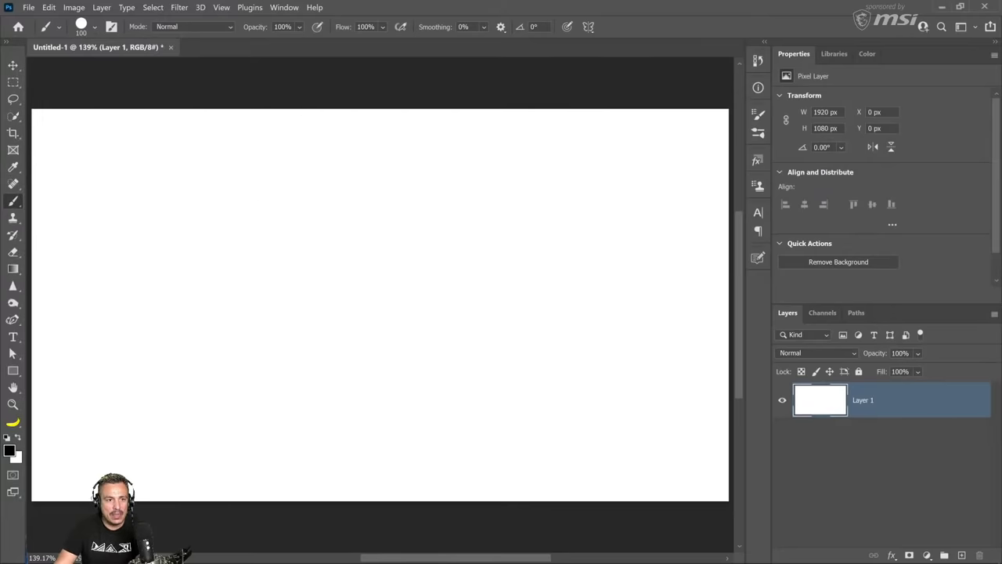
left_click(961, 556)
left_click(110, 251)
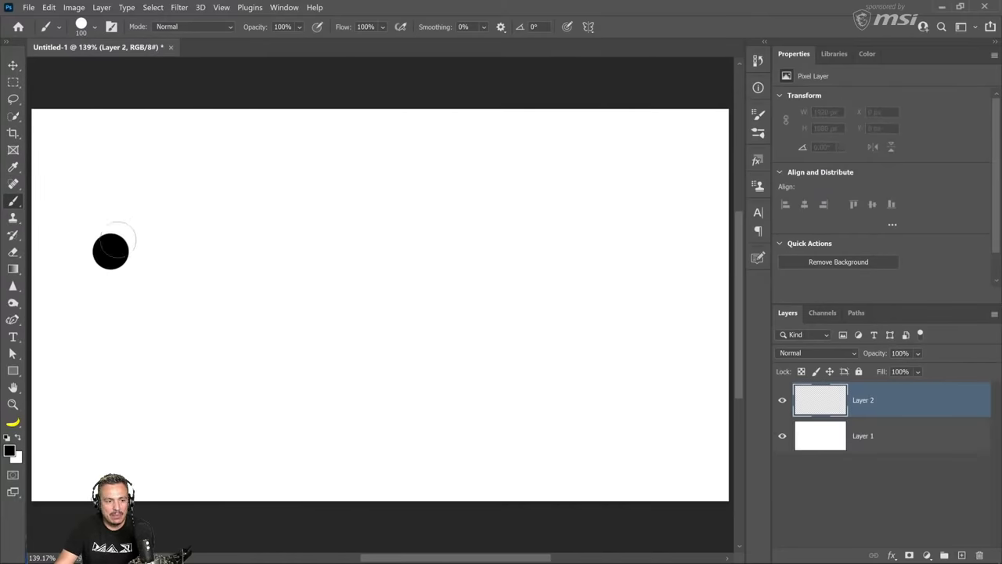
mouse_move(119, 239)
left_mouse_down()
mouse_move(160, 255)
mouse_move(317, 223)
left_mouse_up()
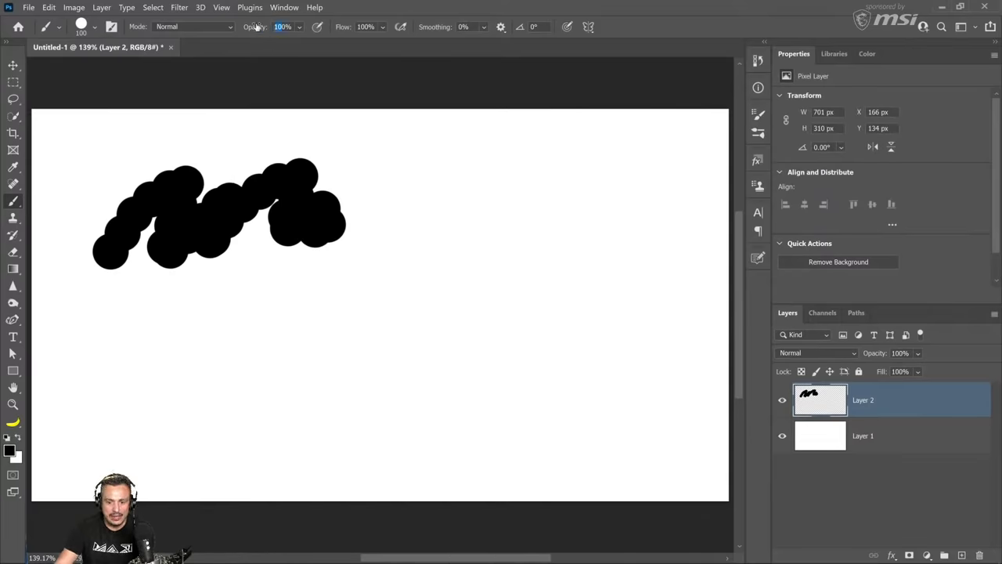
Set the brush opacity to 50% and paint a gray scribble below the black zigzag, crossed by a second overlapping stroke.
left_click_drag(259, 27, 252, 27)
mouse_move(125, 362)
left_mouse_down()
mouse_move(170, 317)
mouse_move(205, 321)
mouse_move(219, 367)
mouse_move(239, 345)
mouse_move(274, 373)
mouse_move(305, 363)
mouse_move(305, 384)
mouse_move(278, 411)
mouse_move(239, 386)
mouse_move(227, 397)
mouse_move(194, 384)
mouse_move(200, 396)
mouse_move(177, 393)
left_mouse_up()
mouse_move(239, 302)
left_mouse_down()
mouse_move(185, 368)
mouse_move(172, 407)
mouse_move(217, 307)
left_mouse_up()
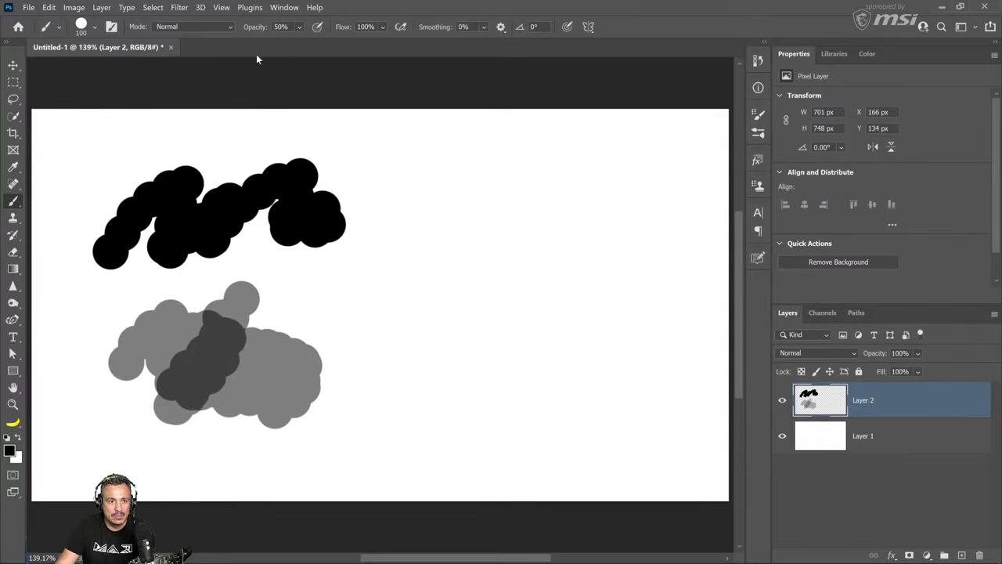
Set the brush opacity to 100% and paint a solid black stroke at 100% flow beside the first zigzag.
left_click(279, 27)
type("100")
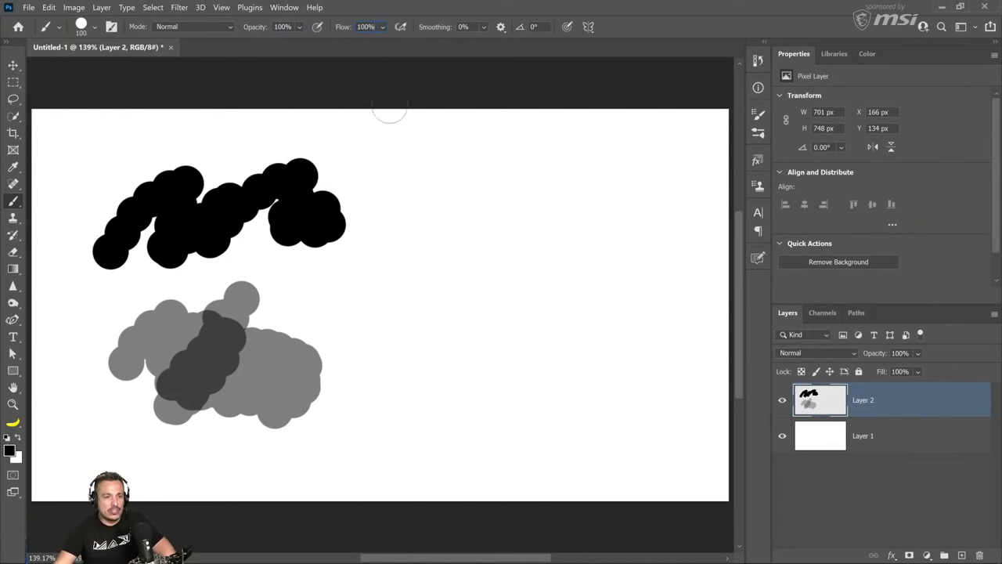
mouse_move(394, 208)
left_mouse_down()
mouse_move(430, 241)
mouse_move(502, 232)
left_mouse_up()
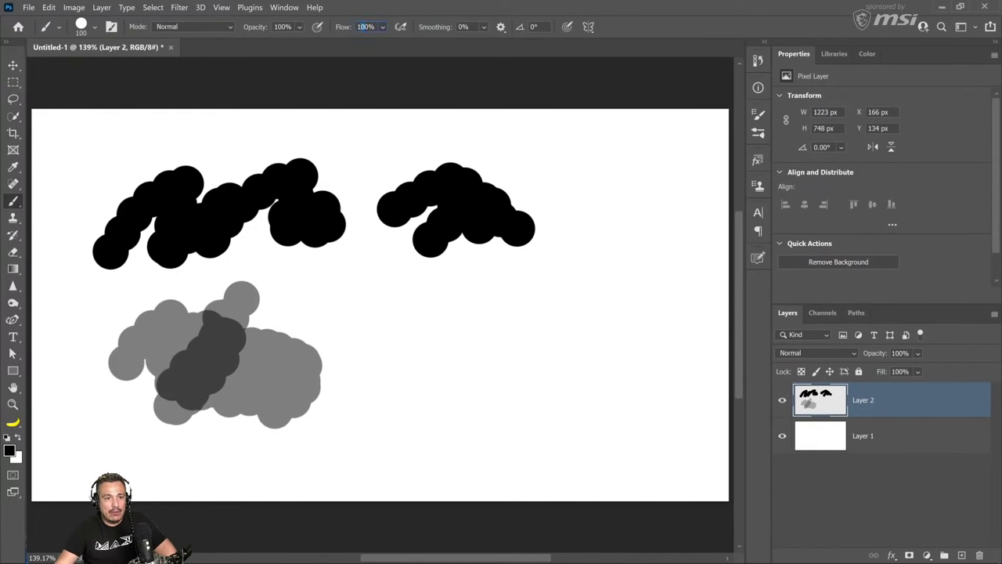
Set the brush flow to 1% and paint repeatedly over the area below the second black stroke to build up a faint gray patch.
type("1")
key("Return")
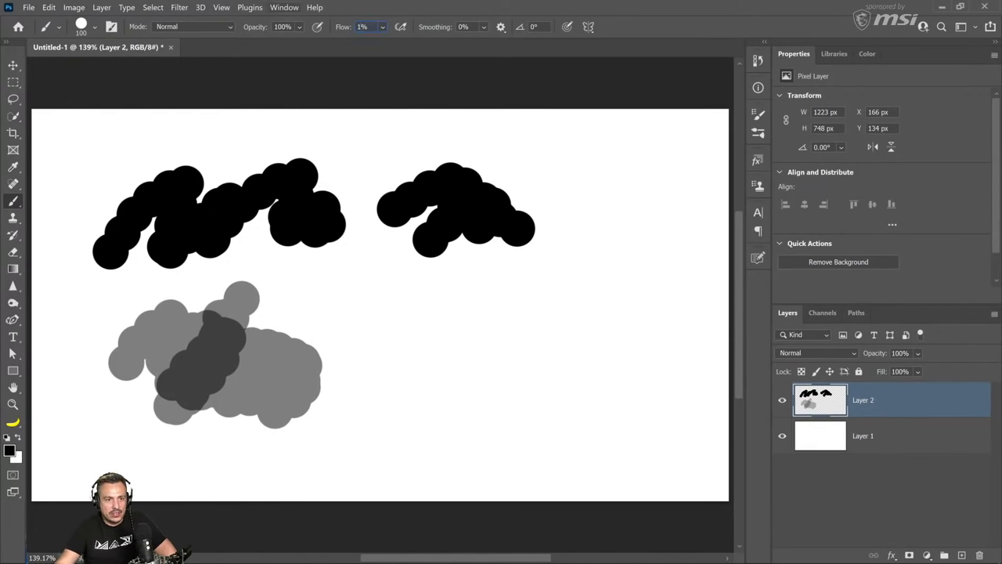
mouse_move(420, 313)
left_mouse_down()
mouse_move(412, 378)
mouse_move(481, 364)
mouse_move(465, 362)
mouse_move(521, 330)
mouse_move(509, 378)
mouse_move(519, 358)
mouse_move(396, 383)
mouse_move(441, 354)
mouse_move(514, 353)
mouse_move(453, 330)
mouse_move(486, 314)
left_mouse_up()
mouse_move(464, 357)
left_mouse_down()
mouse_move(486, 352)
mouse_move(519, 385)
mouse_move(568, 340)
mouse_move(517, 360)
mouse_move(462, 349)
left_mouse_up()
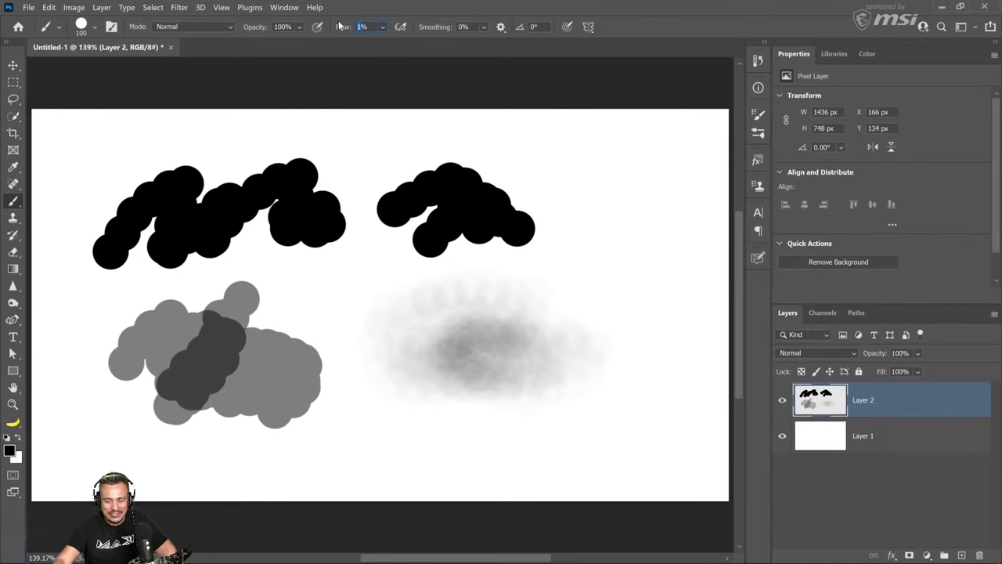
Set the brush flow to 25% and build up dark paint over the faint patch and in two blobs near the canvas's right edge.
type("25")
mouse_move(476, 342)
left_mouse_down()
mouse_move(458, 352)
mouse_move(462, 388)
mouse_move(532, 306)
mouse_move(501, 293)
mouse_move(472, 330)
mouse_move(513, 368)
mouse_move(548, 329)
mouse_move(532, 364)
mouse_move(501, 355)
mouse_move(509, 340)
mouse_move(539, 356)
left_mouse_up()
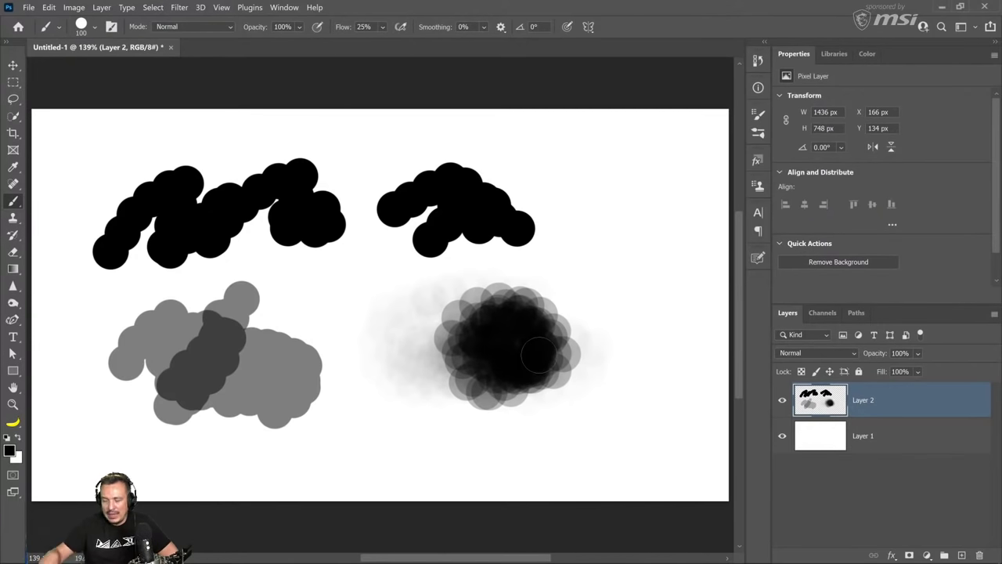
mouse_move(562, 196)
left_mouse_down()
mouse_move(601, 206)
mouse_move(606, 182)
mouse_move(630, 188)
mouse_move(608, 209)
mouse_move(593, 202)
mouse_move(613, 179)
mouse_move(635, 194)
mouse_move(607, 210)
mouse_move(595, 197)
mouse_move(630, 177)
mouse_move(641, 195)
mouse_move(613, 214)
mouse_move(596, 206)
mouse_move(608, 178)
mouse_move(604, 208)
left_mouse_up()
mouse_move(666, 273)
left_mouse_down()
mouse_move(642, 278)
mouse_move(671, 286)
mouse_move(654, 276)
mouse_move(643, 288)
mouse_move(665, 272)
mouse_move(640, 279)
mouse_move(701, 272)
left_mouse_up()
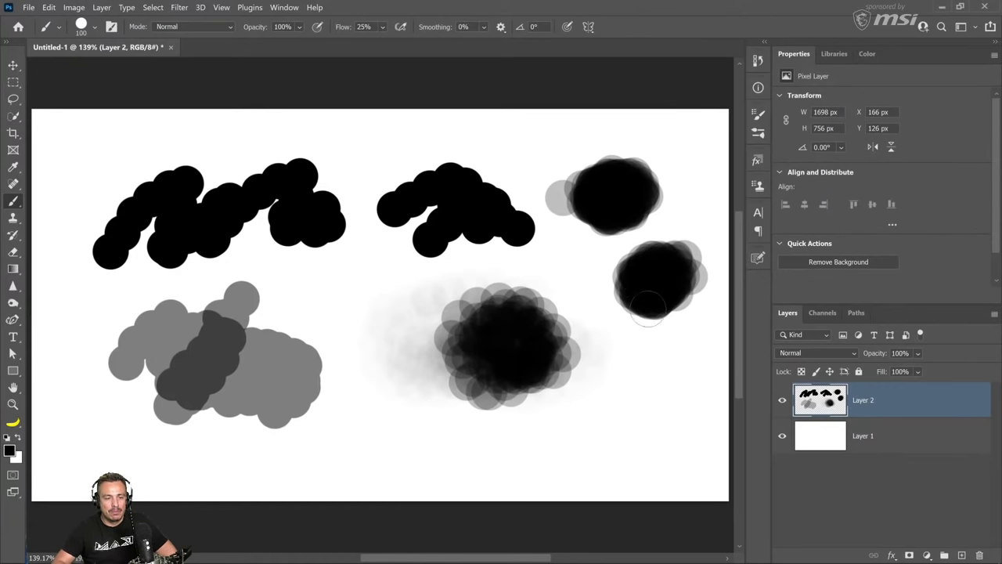
Set the brush flow to 100% and opacity to 39%, and paint a gray blob with overlapping strokes between the gray scribble and the dark patch.
mouse_move(352, 31)
left_mouse_down()
mouse_move(368, 30)
mouse_move(354, 29)
left_mouse_up()
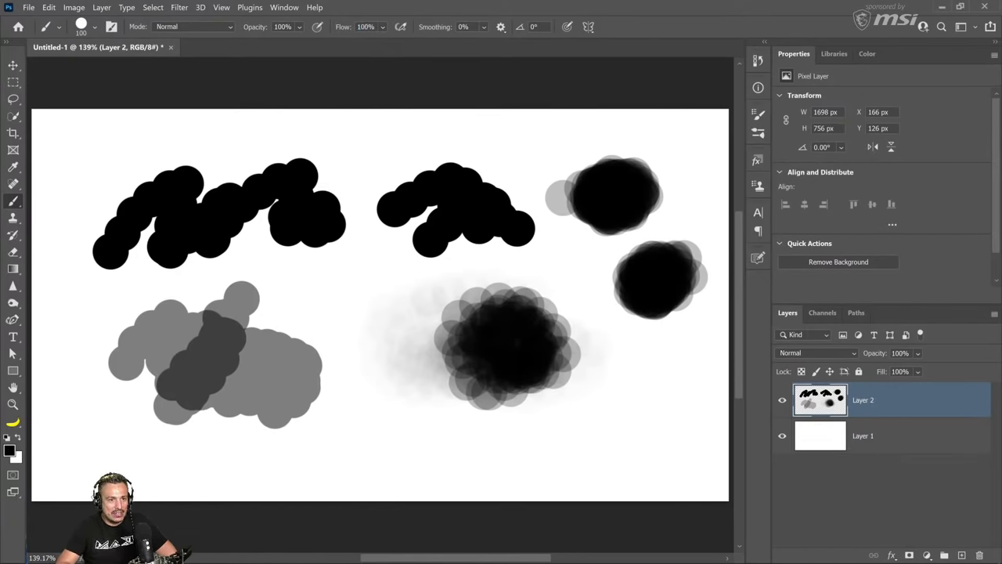
left_click(298, 27)
left_click(303, 40)
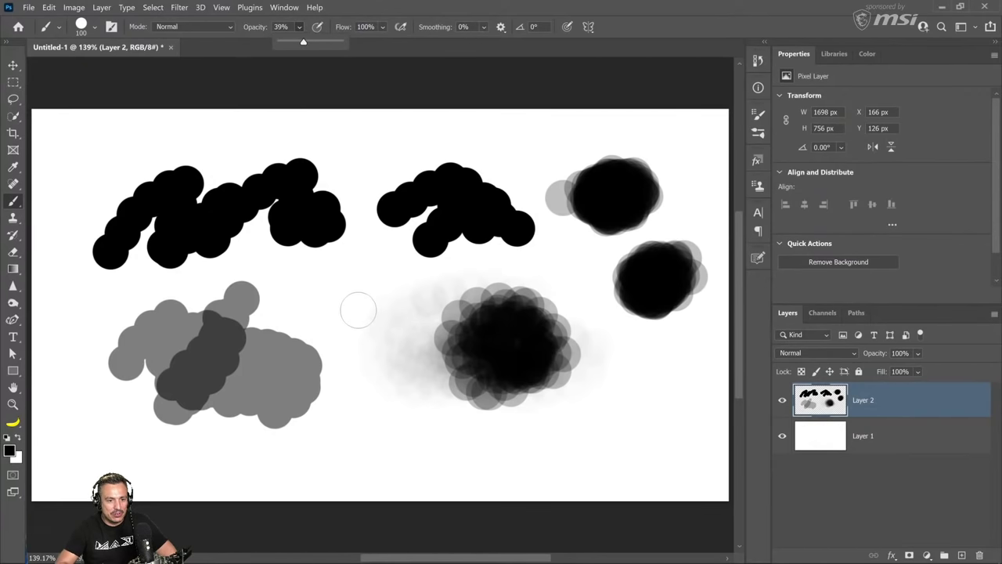
mouse_move(358, 311)
left_mouse_down()
mouse_move(345, 302)
mouse_move(376, 289)
mouse_move(323, 313)
mouse_move(367, 337)
mouse_move(387, 278)
mouse_move(321, 282)
mouse_move(375, 268)
mouse_move(403, 313)
left_mouse_up()
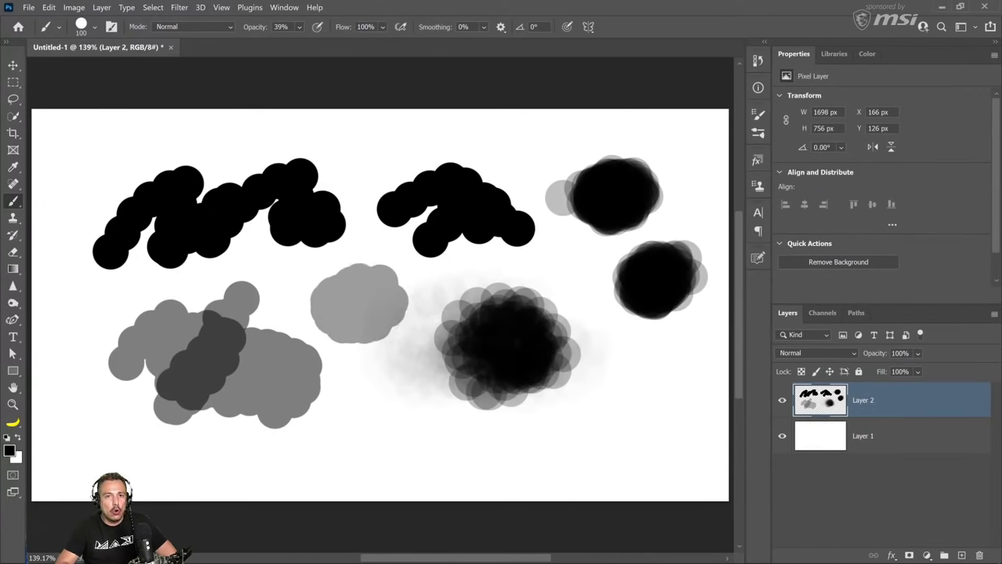
mouse_move(368, 265)
left_mouse_down()
mouse_move(407, 305)
mouse_move(399, 325)
left_mouse_up()
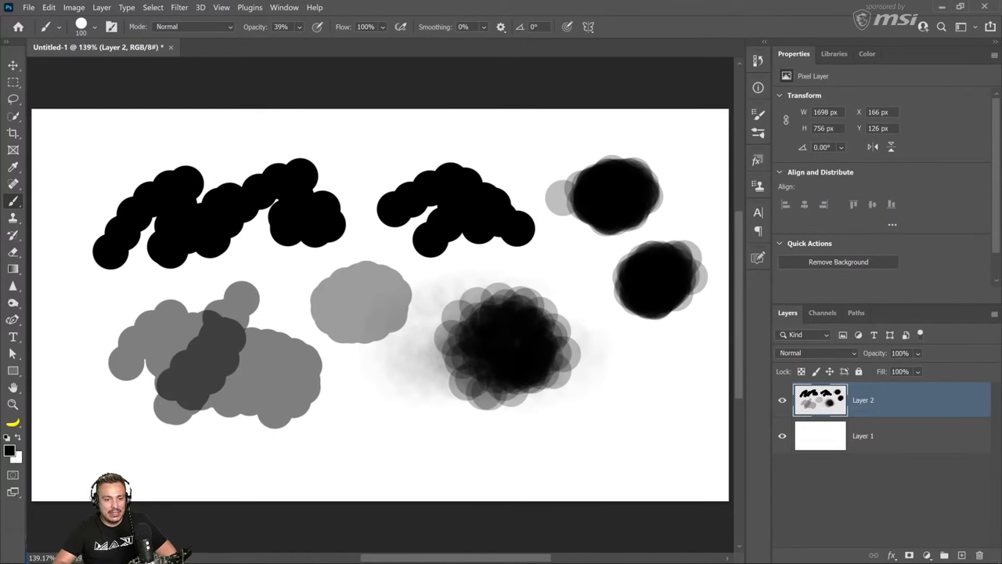
mouse_move(384, 278)
left_mouse_down()
mouse_move(396, 301)
mouse_move(339, 317)
mouse_move(368, 327)
mouse_move(354, 283)
left_mouse_up()
Set the brush opacity to 100% and flow to 62%, and paint a small dark cluster in the canvas's lower-right area.
left_click(298, 27)
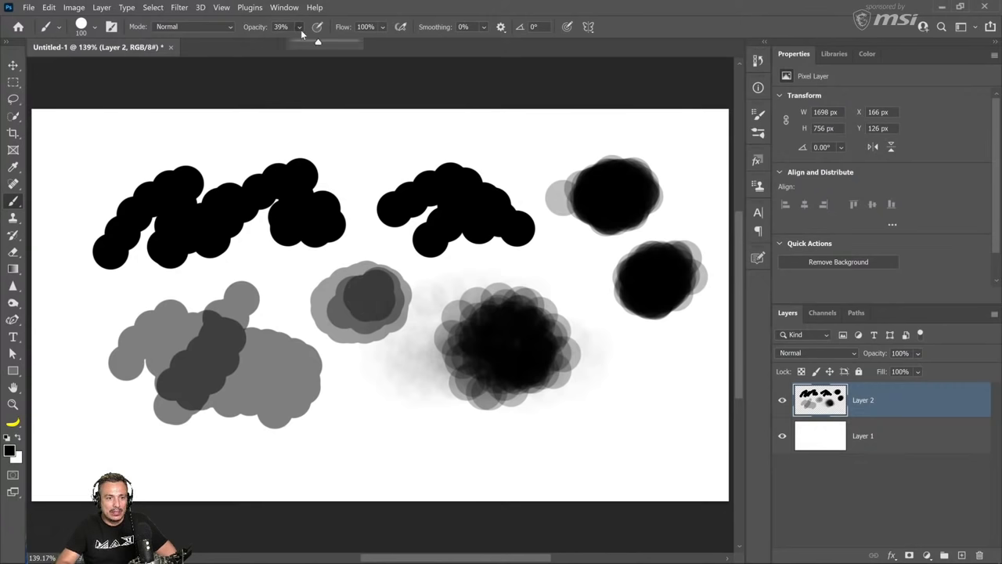
left_click_drag(318, 41, 358, 41)
left_click(382, 26)
left_click(400, 42)
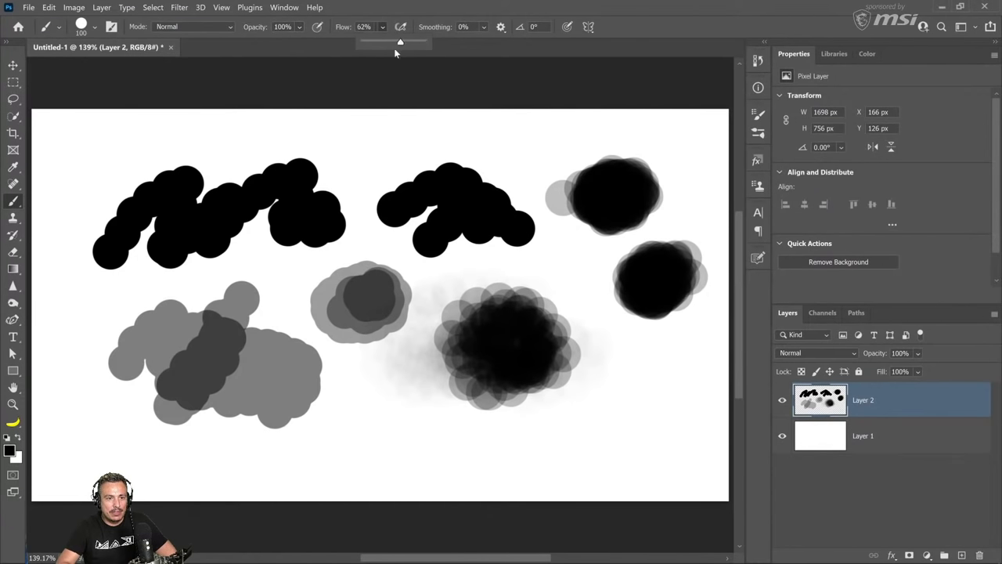
mouse_move(665, 387)
left_mouse_down()
mouse_move(657, 400)
mouse_move(638, 384)
mouse_move(648, 407)
left_mouse_up()
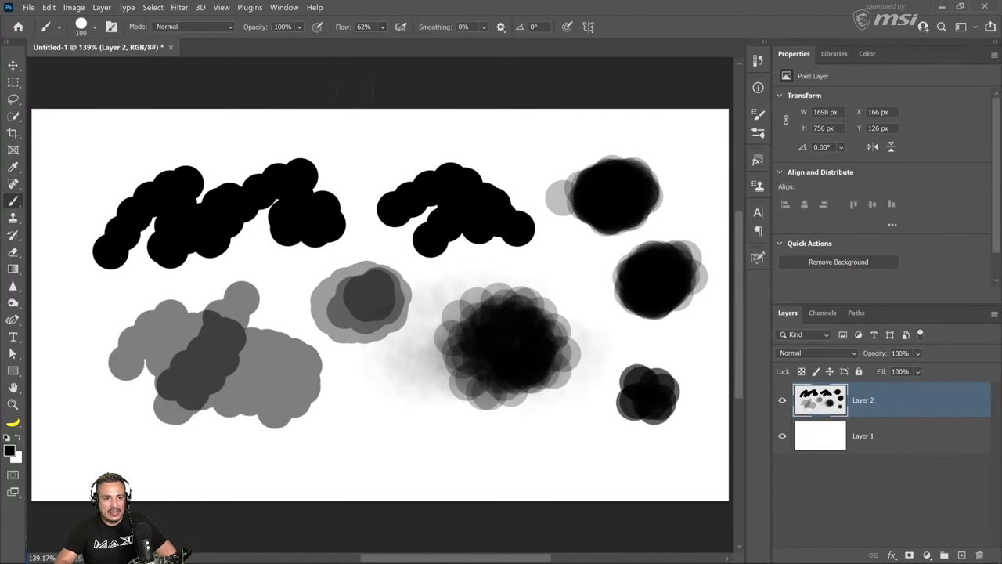
Set the brush flow to 24% and build up a dark round blob below the gray one.
left_click(382, 27)
left_click(385, 43)
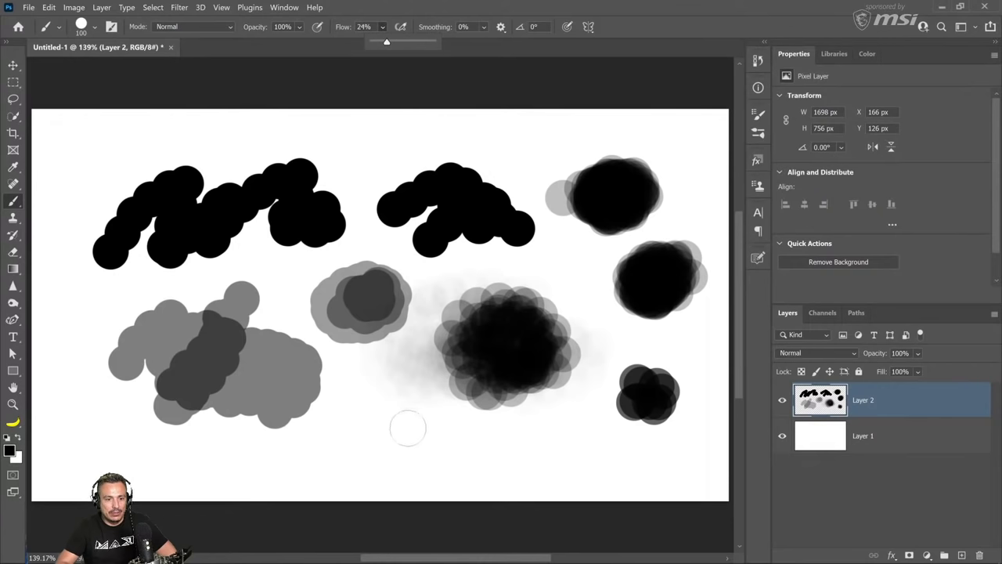
mouse_move(407, 425)
left_mouse_down()
mouse_move(369, 414)
mouse_move(387, 419)
mouse_move(376, 431)
mouse_move(403, 411)
mouse_move(424, 427)
mouse_move(392, 411)
mouse_move(407, 392)
mouse_move(352, 397)
left_mouse_up()
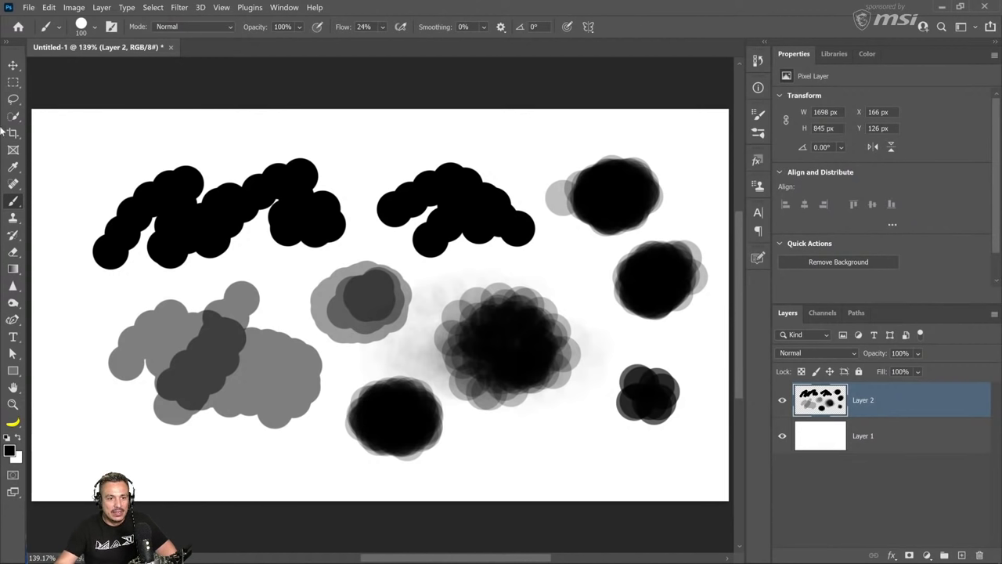
Set the brush flow back to 100% and delete Layer 2 with all the test strokes.
left_click_drag(341, 31, 374, 31)
key("Return")
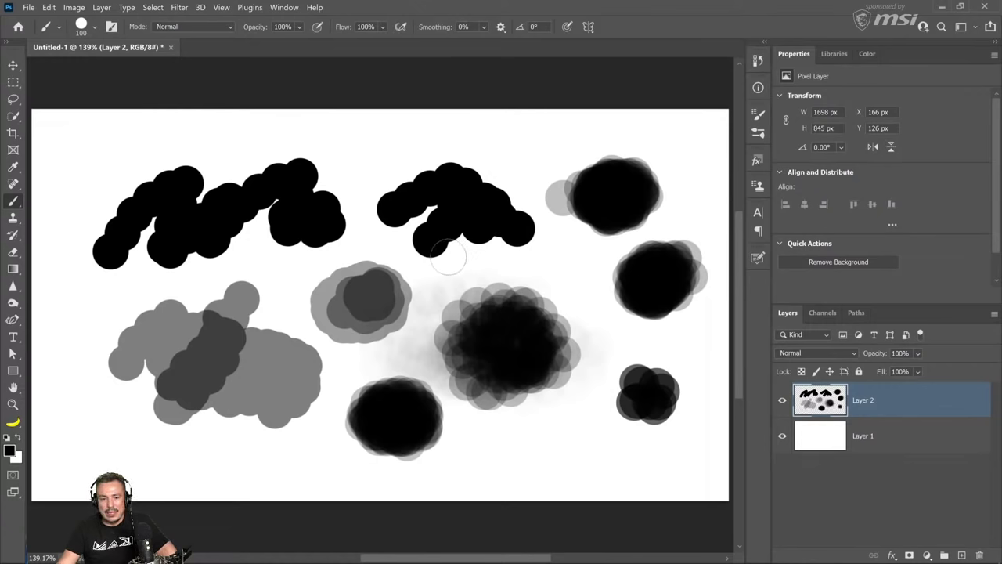
left_click_drag(948, 405, 978, 555)
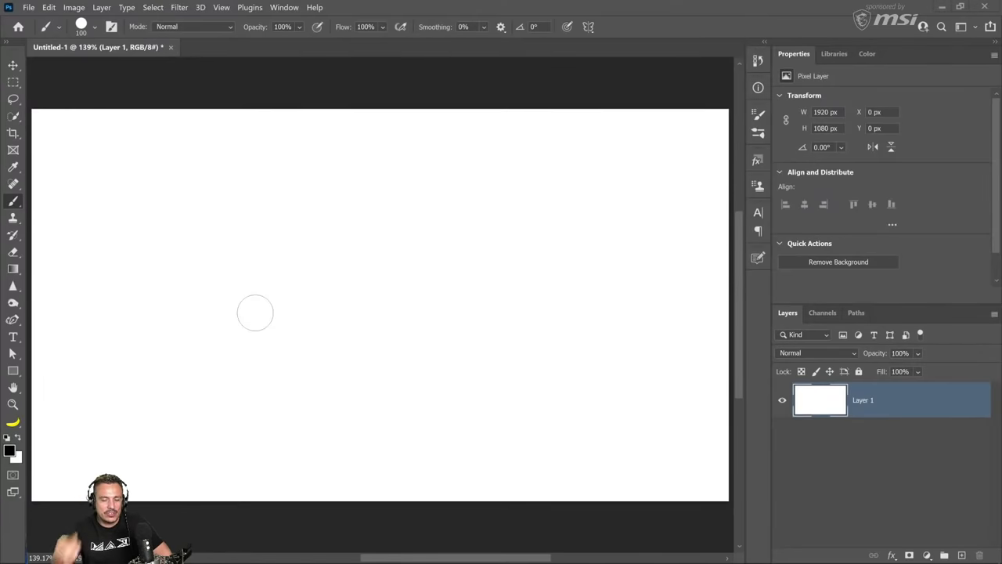
Activate the Custom Shape tool and show the Shapes library.
left_click(13, 373)
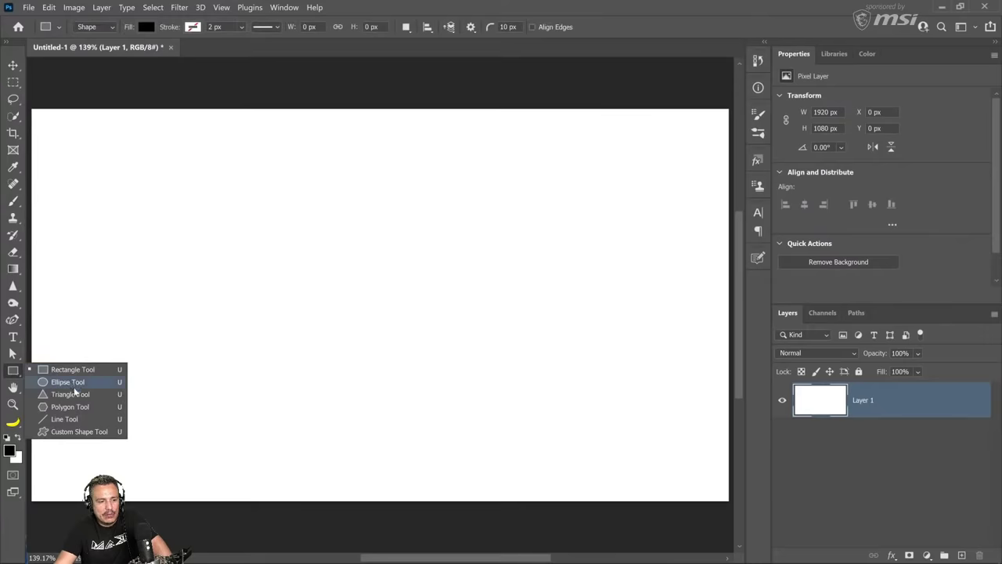
left_click(79, 431)
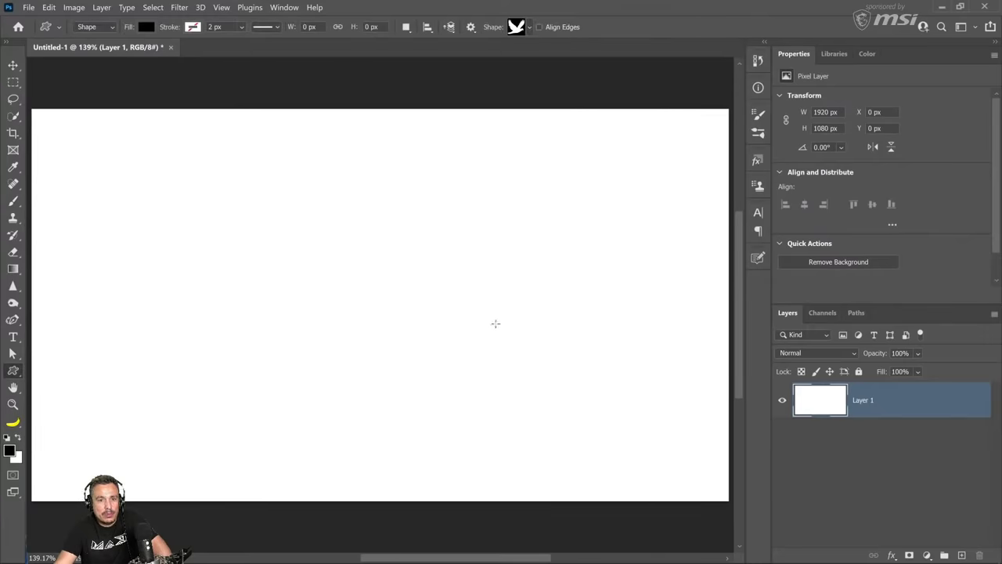
left_click(284, 10)
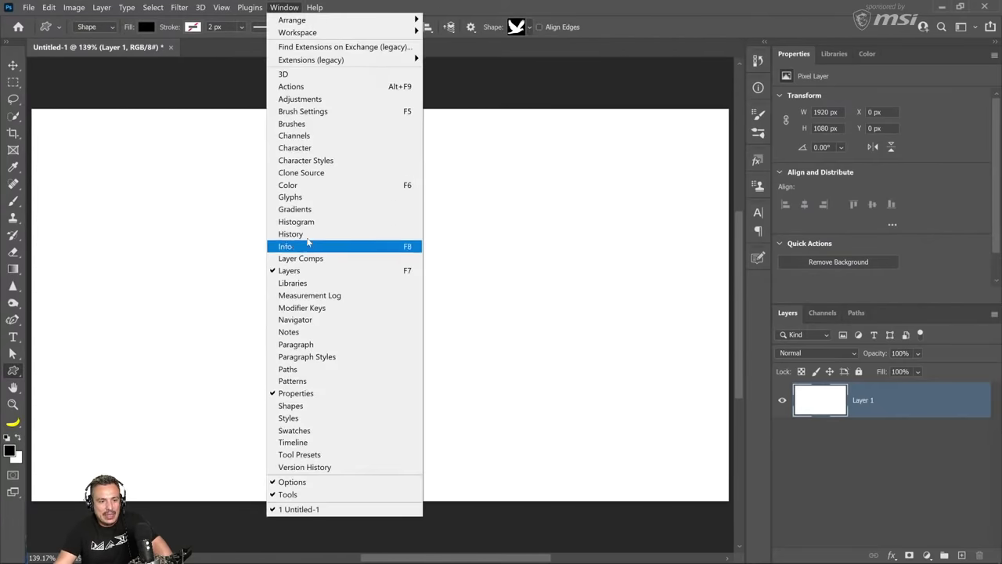
left_click(293, 406)
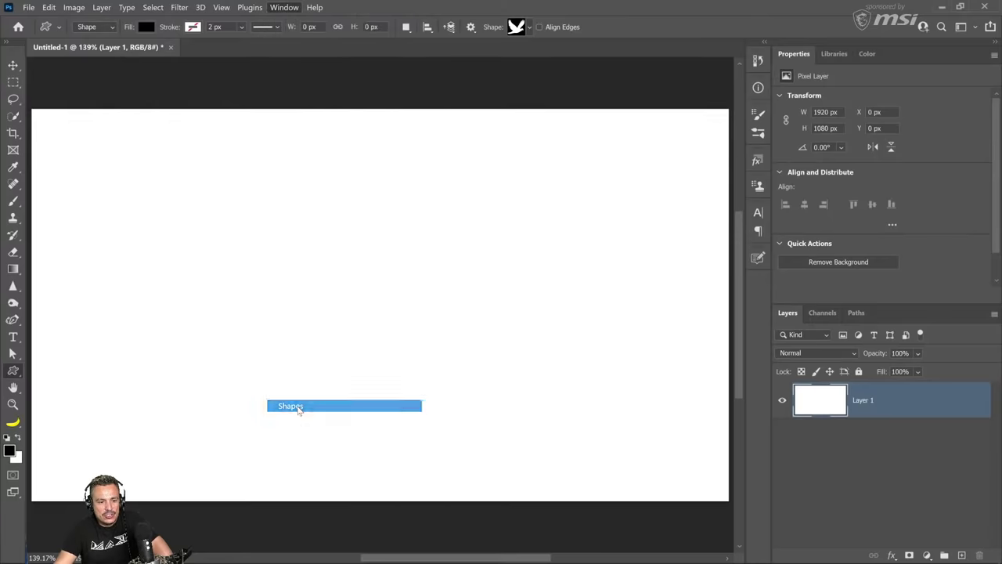
Enlarge the shape library's list and expand Legacy Shapes and More with its 2019 Shapes and All Legacy Default Shapes groups.
left_click(739, 182)
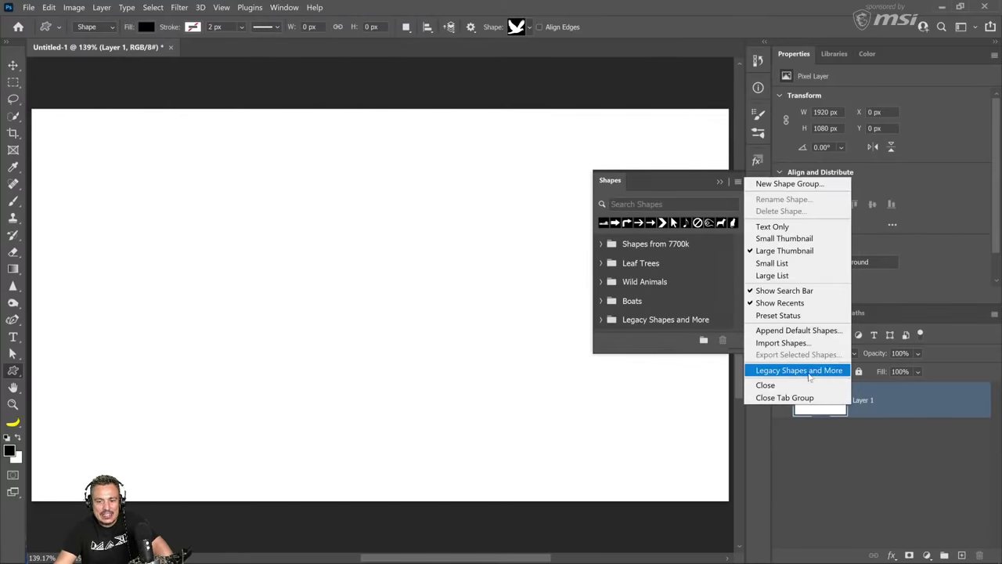
left_click(648, 324)
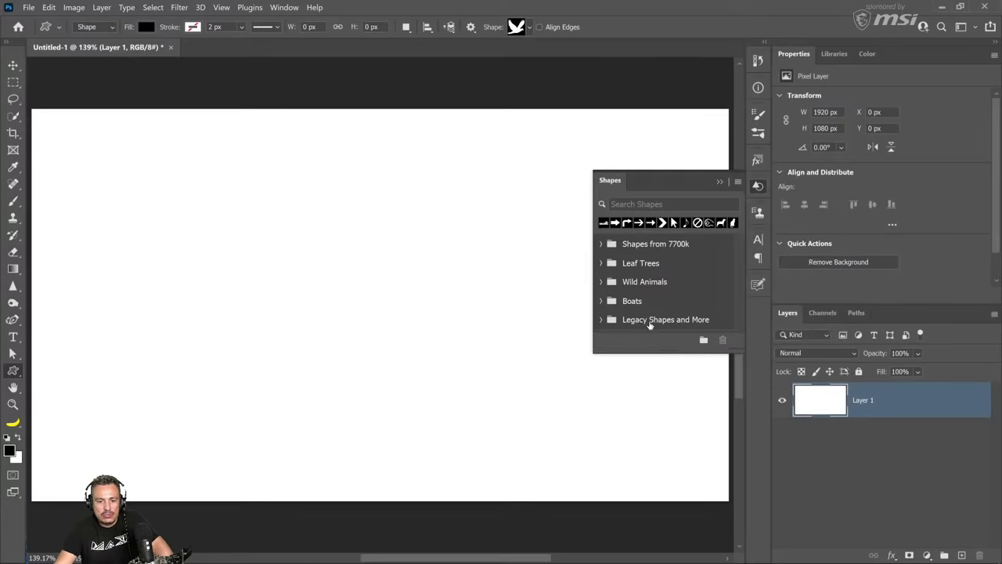
left_click(648, 324)
left_click_drag(734, 354, 734, 440)
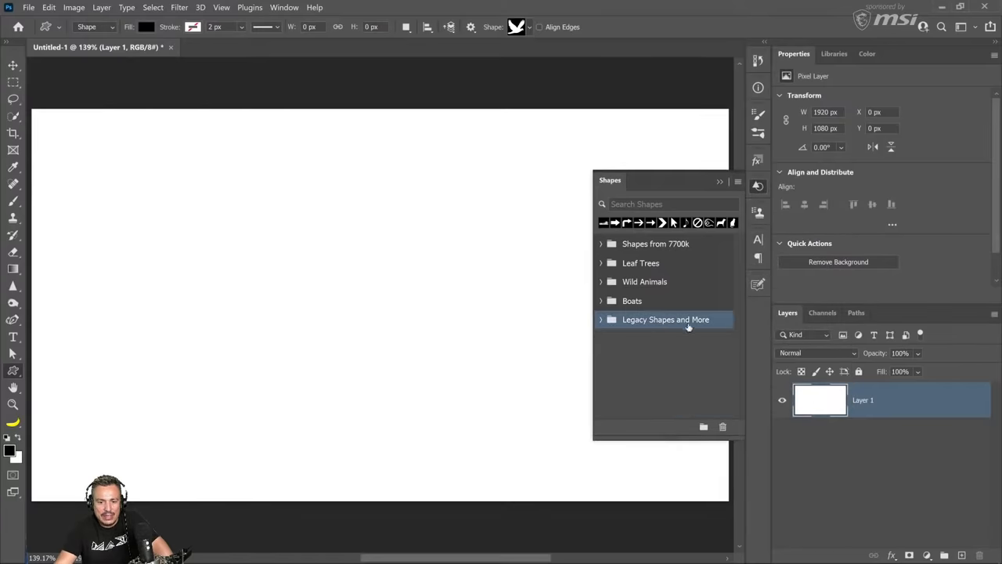
left_click(602, 321)
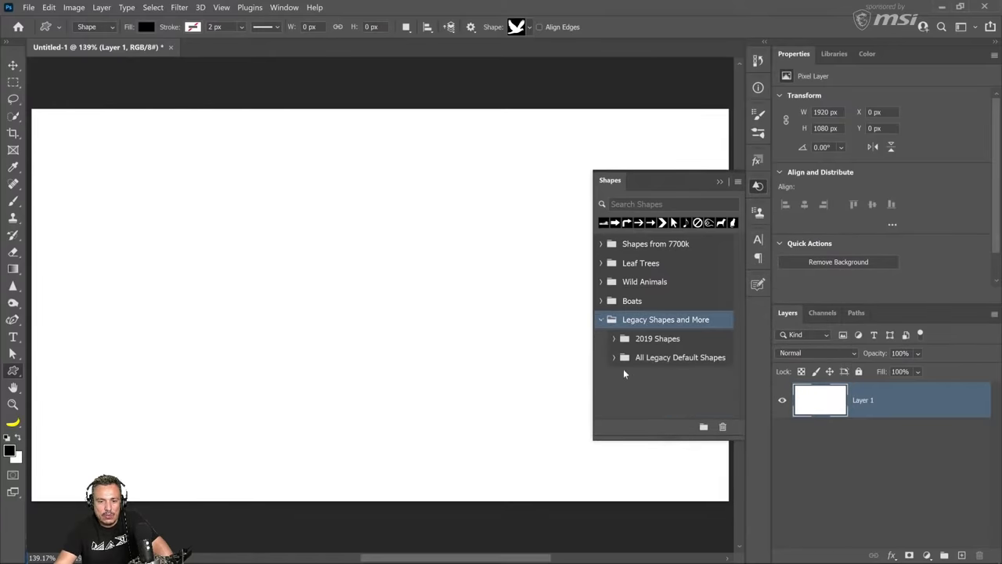
left_click(614, 357)
left_click(613, 338)
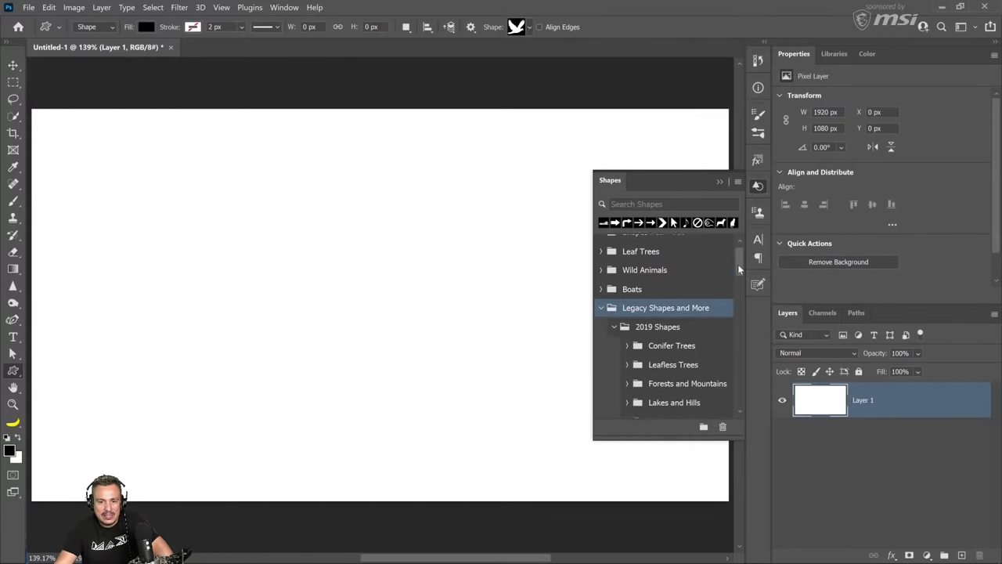
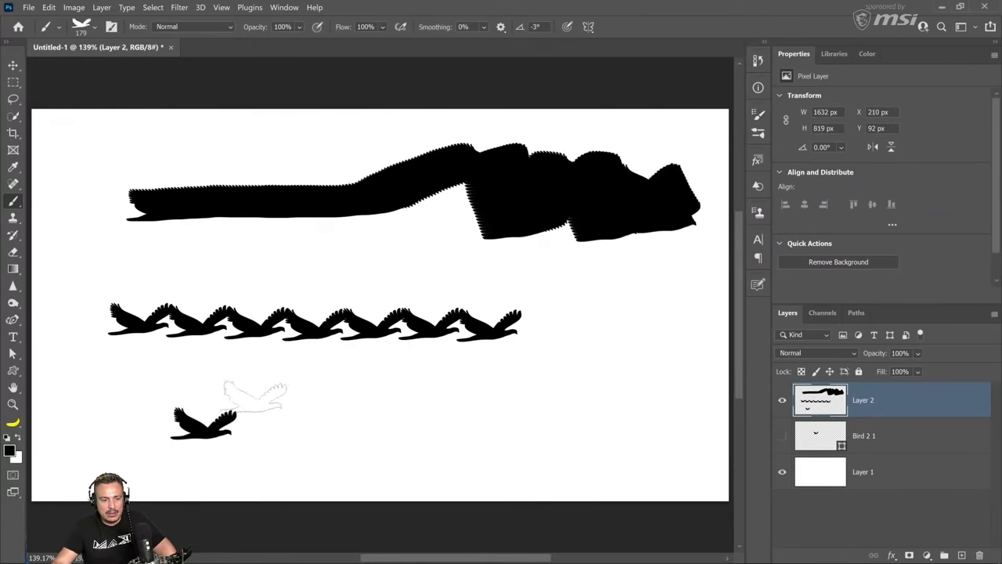
Rotate the bird brush tip back and forth in small increments, finishing at an angle of -7°.
key("Right")
key("Right")
key("Right")
key("Right")
key("Right")
key("Right")
key("Right")
key("Right")
key("Right")
key("Right")
key("Right")
key("Right")
key("Right")
key("Right")
key("Right")
key("Right")
key("Right")
key("Right")
key("Right")
key("Right")
key("Right")
key("Right")
key("Right")
key("Right")
key("Right")
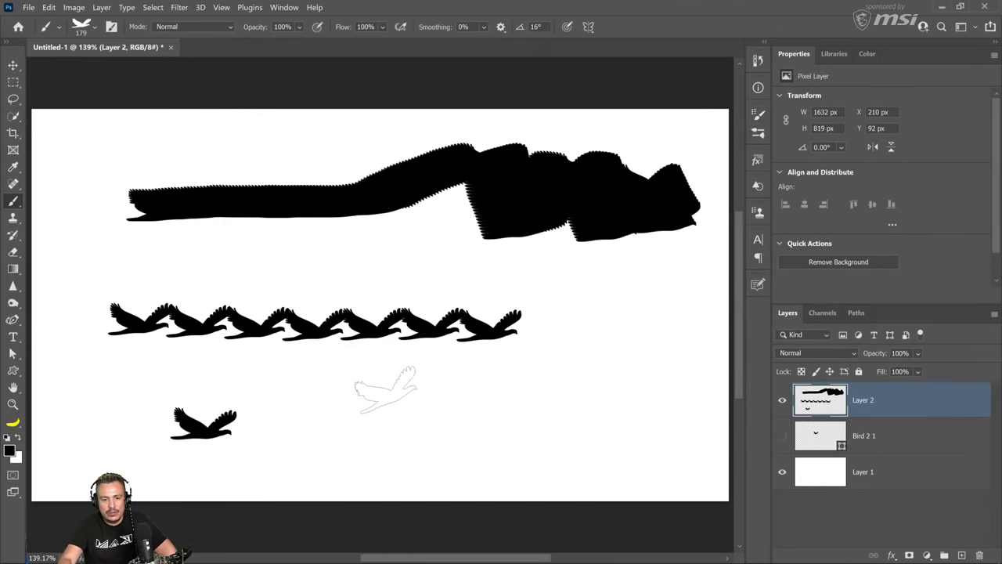
key("Left")
key("Left")
key("Left")
key("Left")
key("Left")
key("Left")
key("Left")
key("Left")
key("Left")
key("Left")
key("Left")
key("Left")
key("Left")
key("Left")
key("Left")
key("Left")
key("Left")
key("Left")
key("Left")
key("Left")
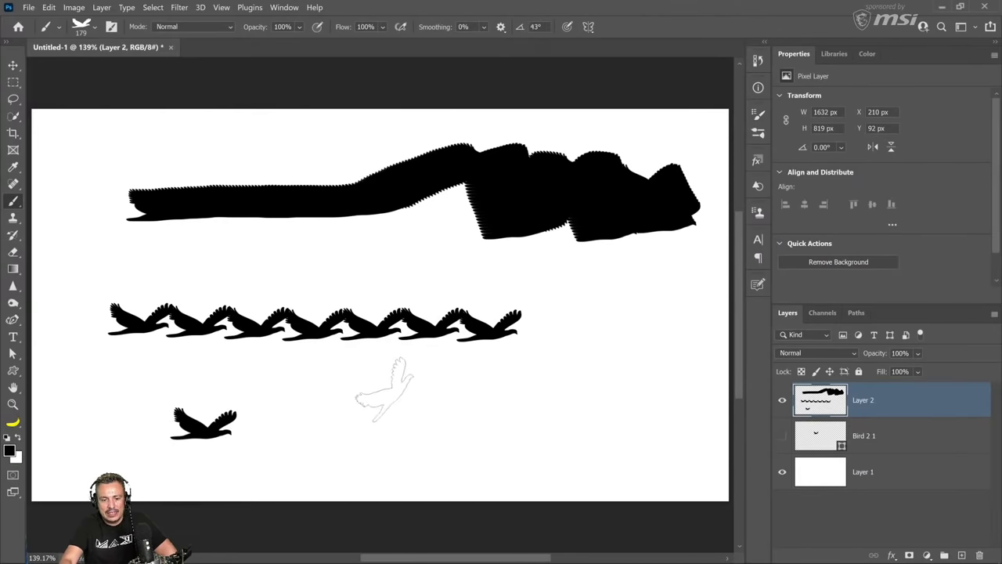
key("Left")
key("Left")
key("Left")
key("Left")
key("Left")
key("Left")
key("Left")
key("Left")
key("Left")
key("Left")
key("Left")
key("Left")
key("Left")
key("Left")
key("Left")
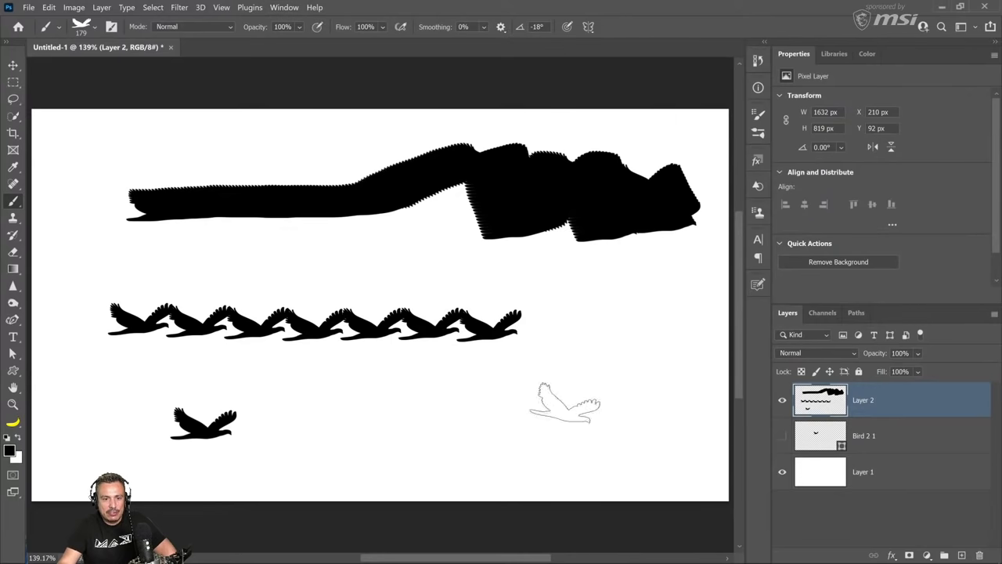
key("Right")
key("Right")
key("Right")
key("Right")
key("Right")
key("Right")
key("Right")
key("Right")
key("Right")
key("Right")
key("Right")
key("Right")
key("Right")
key("Right")
key("Right")
key("Right")
key("Right")
key("Right")
key("Right")
key("Right")
key("Right")
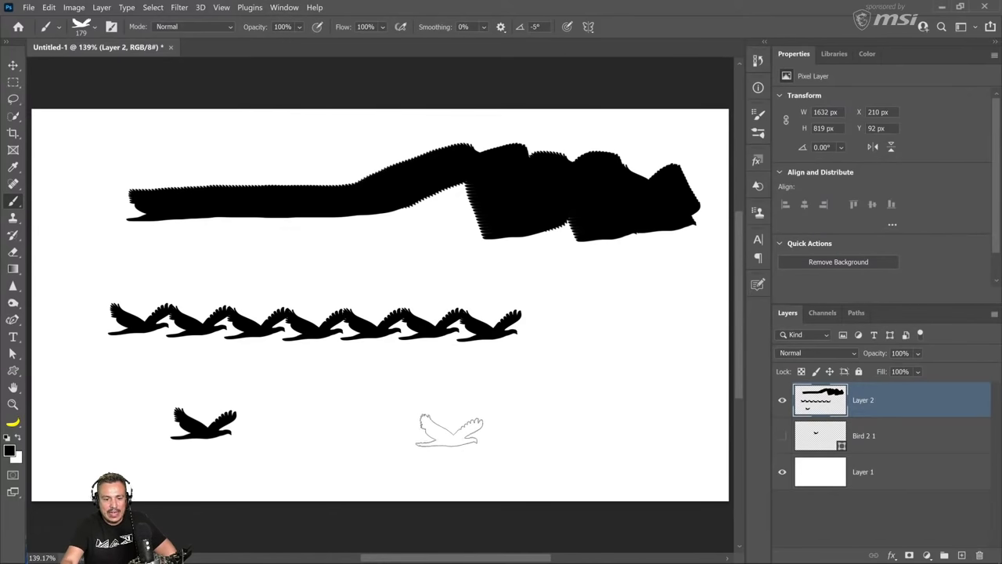
key("Left")
key("Left")
key("Left")
key("Left")
key("Left")
key("Left")
key("Left")
key("Left")
key("Left")
key("Left")
key("Left")
key("Left")
key("Left")
key("Left")
key("Left")
key("Left")
key("Left")
key("Left")
key("Left")
key("Left")
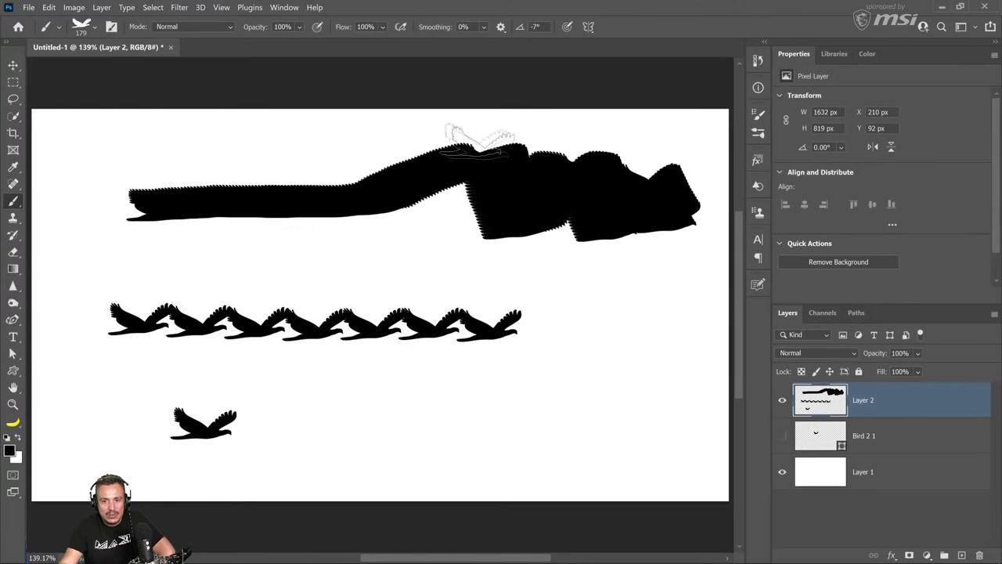
Set the bird brush's tip angle to 6° and enable Shape Dynamics with a size jitter of 50%.
left_click(758, 114)
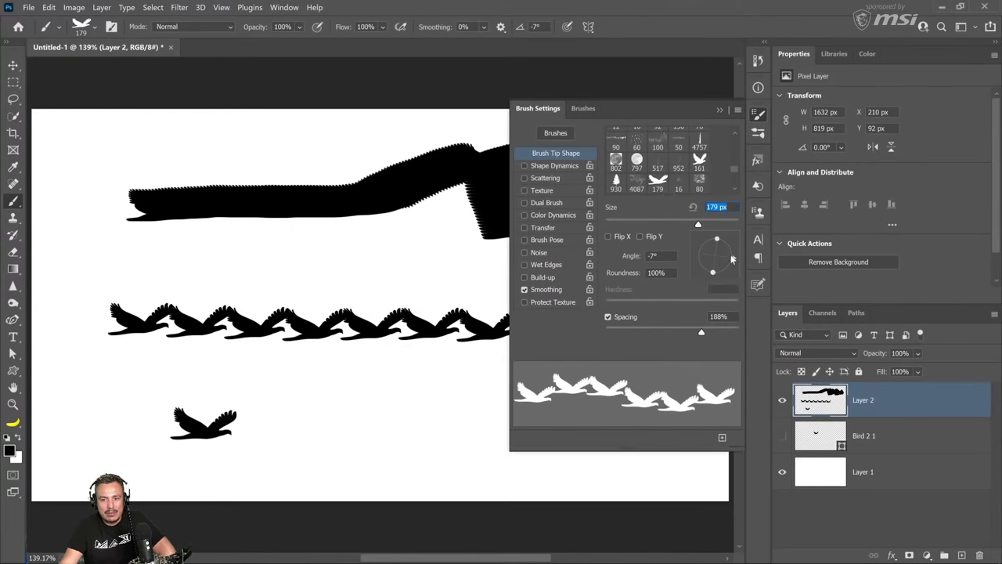
mouse_move(732, 259)
left_mouse_down()
mouse_move(725, 269)
mouse_move(735, 257)
left_mouse_up()
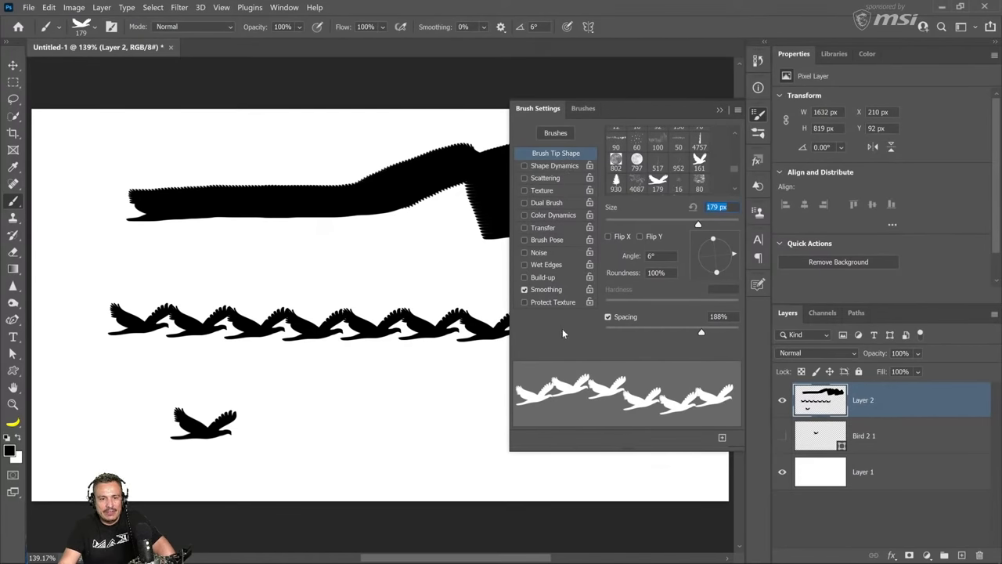
left_click(563, 165)
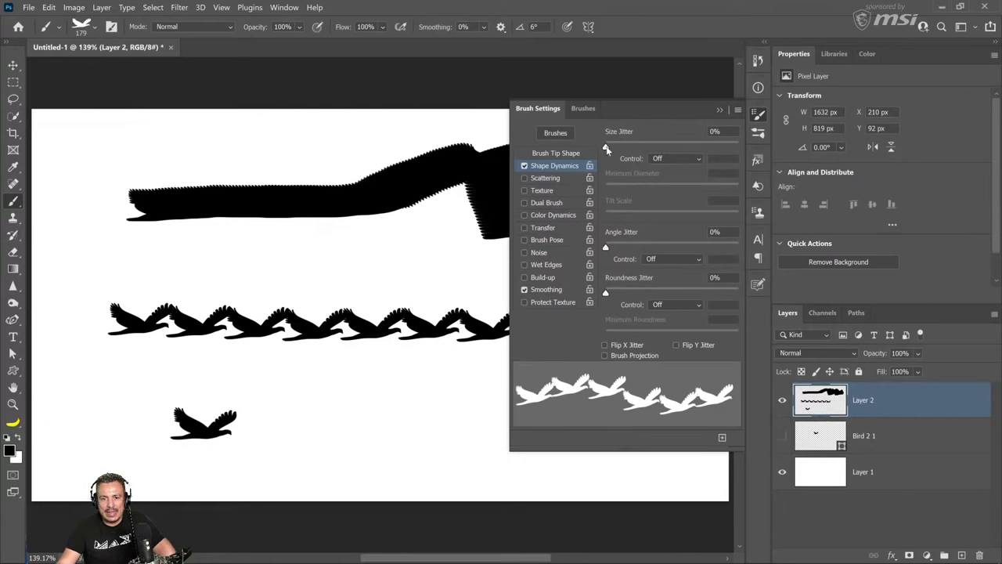
mouse_move(606, 148)
left_mouse_down()
mouse_move(703, 164)
mouse_move(662, 172)
mouse_move(673, 173)
left_mouse_up()
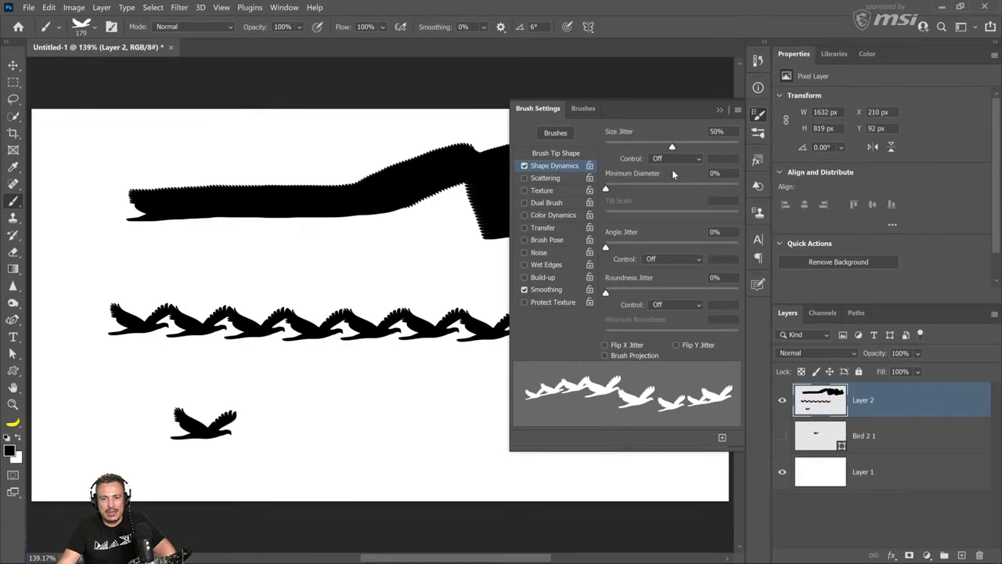
Hide Layer 2, add a new layer, and paint two rows of birds across the upper half of the canvas.
left_click(781, 399)
left_click(962, 554)
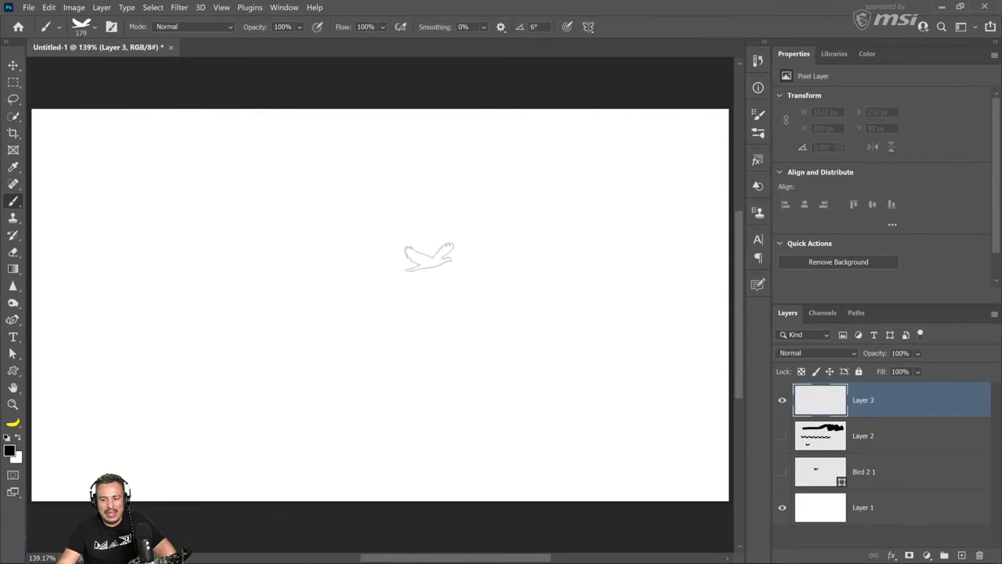
mouse_move(166, 194)
left_mouse_down()
mouse_move(515, 178)
mouse_move(634, 189)
mouse_move(649, 228)
mouse_move(570, 249)
mouse_move(431, 229)
mouse_move(358, 252)
mouse_move(114, 260)
left_mouse_up()
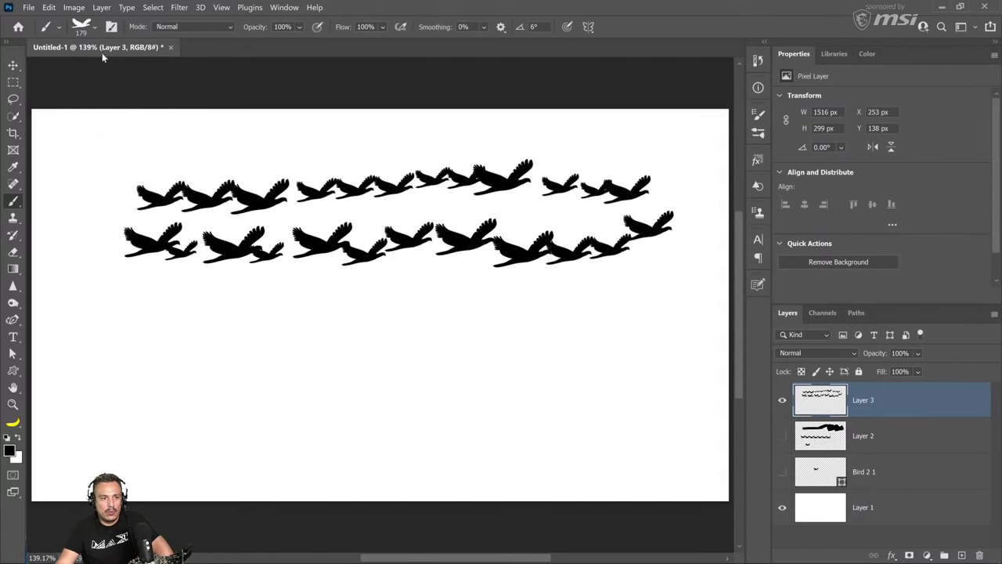
Set the brush's angle jitter to 10% and paint a third row of birds below the first two.
left_click(111, 27)
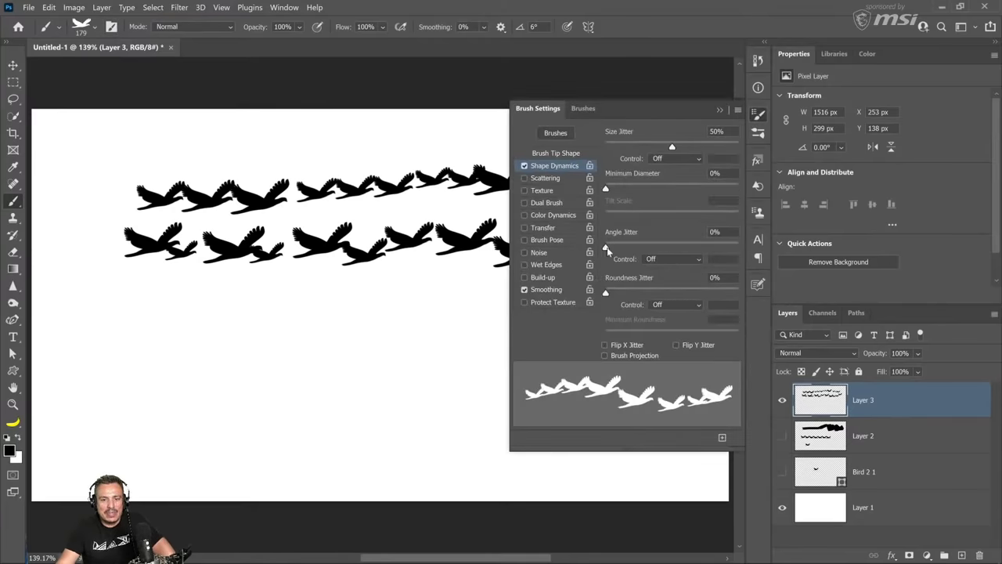
left_click_drag(606, 249, 619, 249)
mouse_move(133, 332)
left_mouse_down()
mouse_move(613, 343)
mouse_move(663, 333)
mouse_move(693, 316)
left_mouse_up()
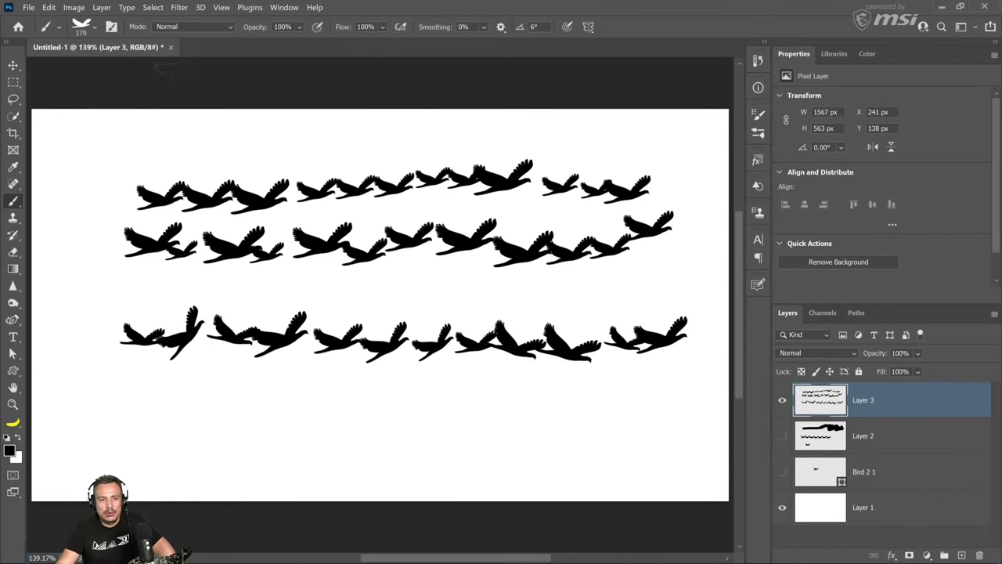
Enable Flip X Jitter for the brush and paint another row of birds across the lower part of the canvas.
left_click(111, 27)
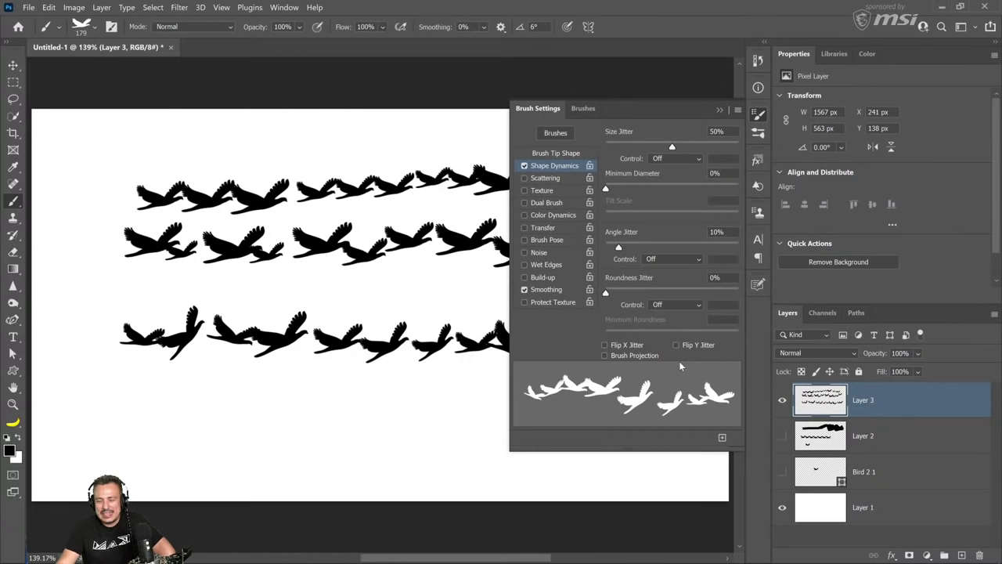
left_click(632, 349)
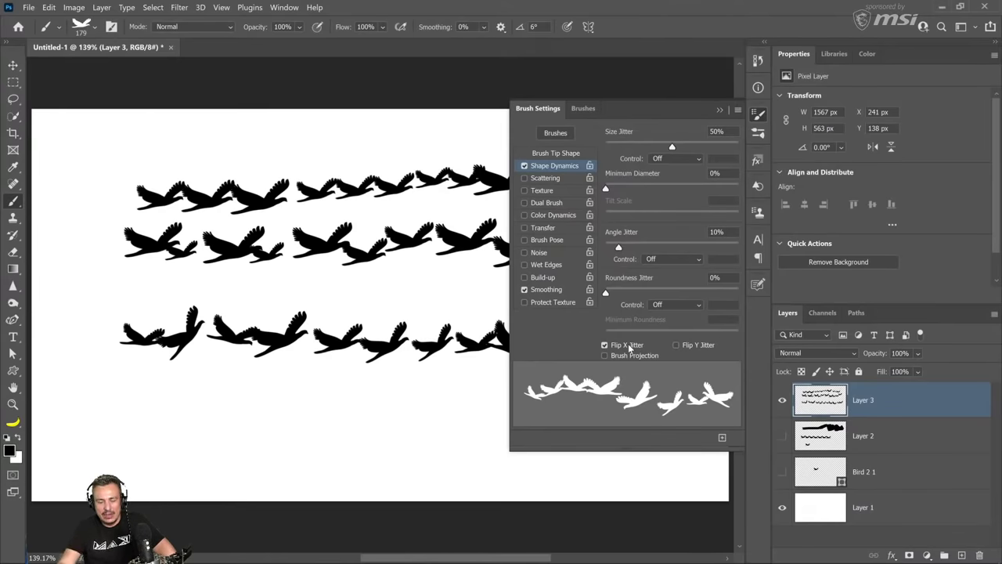
mouse_move(176, 427)
left_mouse_down()
mouse_move(227, 420)
mouse_move(466, 440)
mouse_move(595, 439)
left_mouse_up()
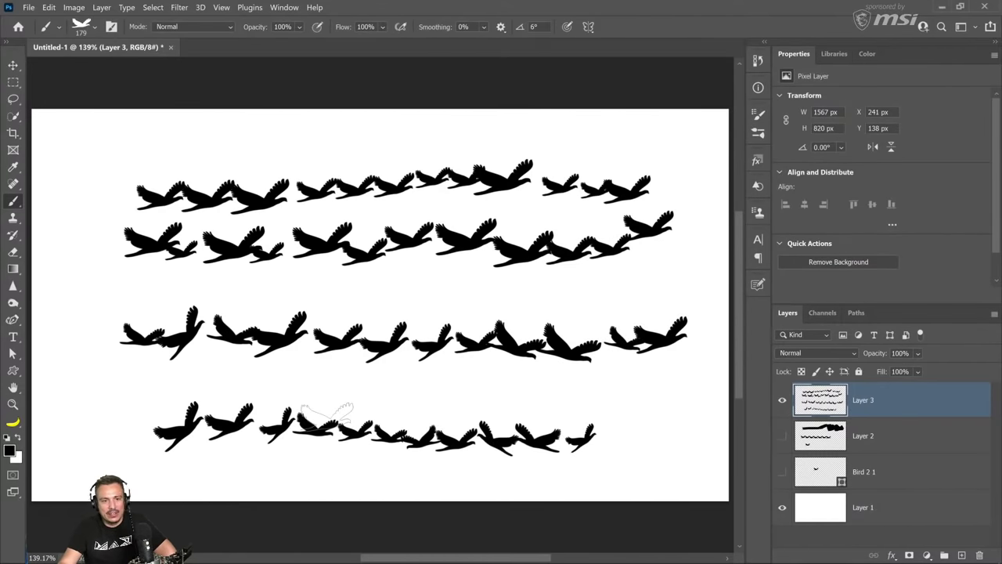
Disable Flip X Jitter, enable Flip Y Jitter, and paint a row of birds along the canvas's top edge.
left_click(112, 28)
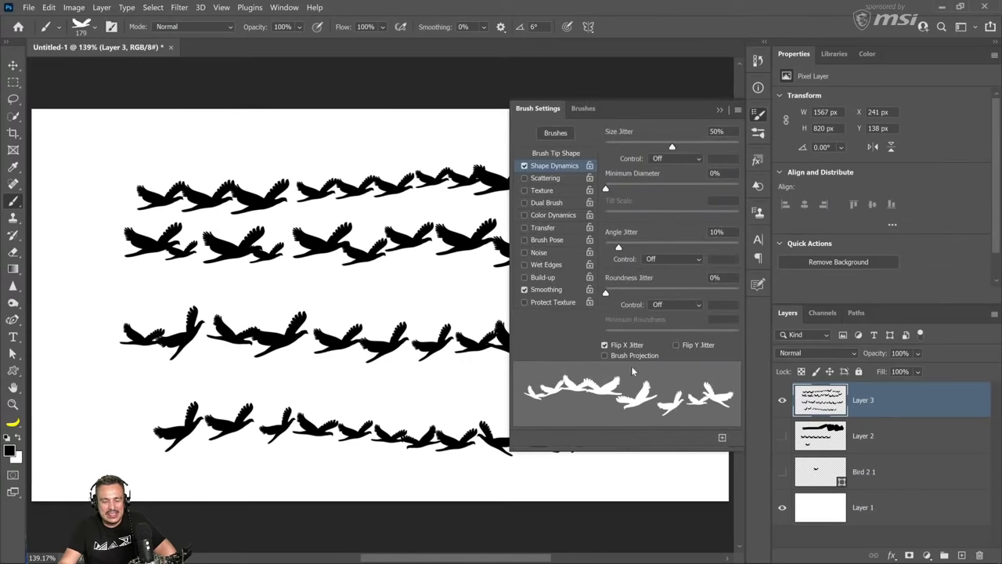
left_click(686, 344)
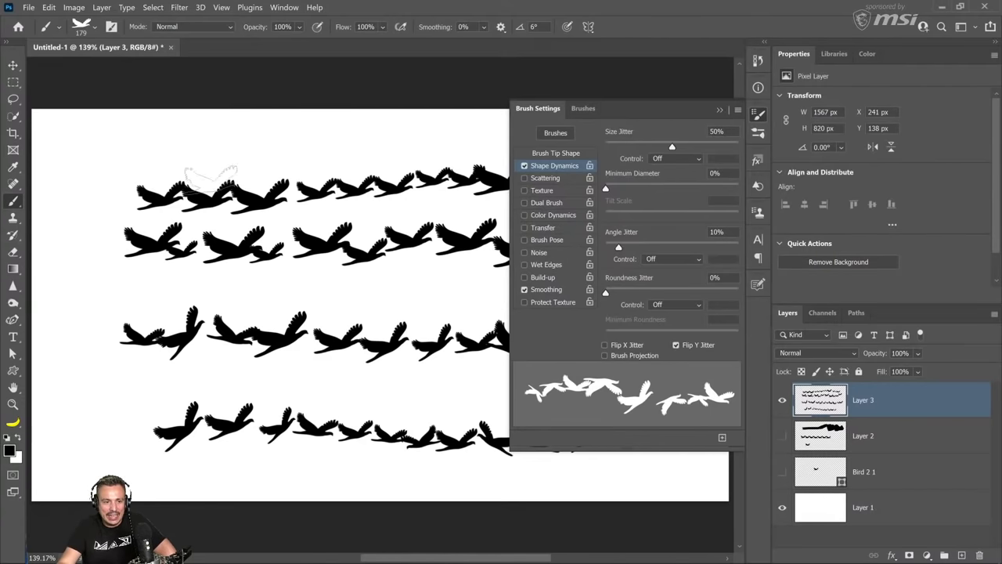
left_click_drag(157, 147, 640, 130)
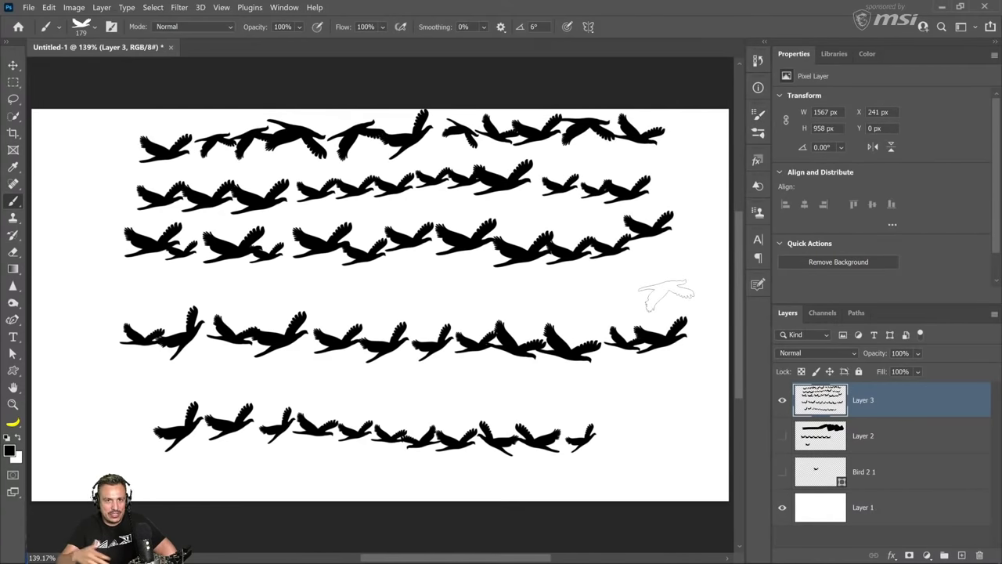
Disable Flip Y Jitter, enable Scattering at 0%, and paint a row of birds just above the 10% angle-jitter row.
left_click(111, 26)
left_click(677, 344)
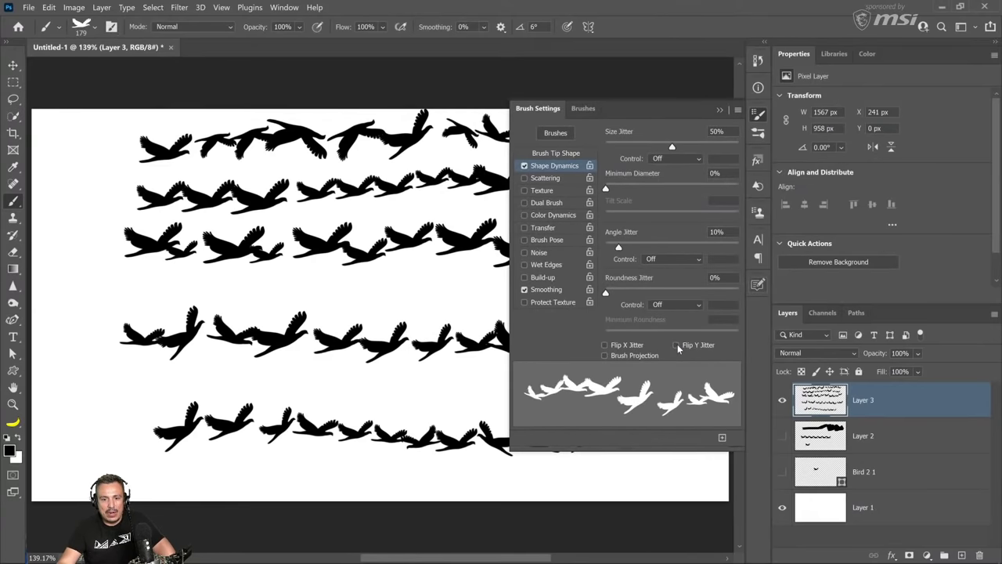
left_click(546, 179)
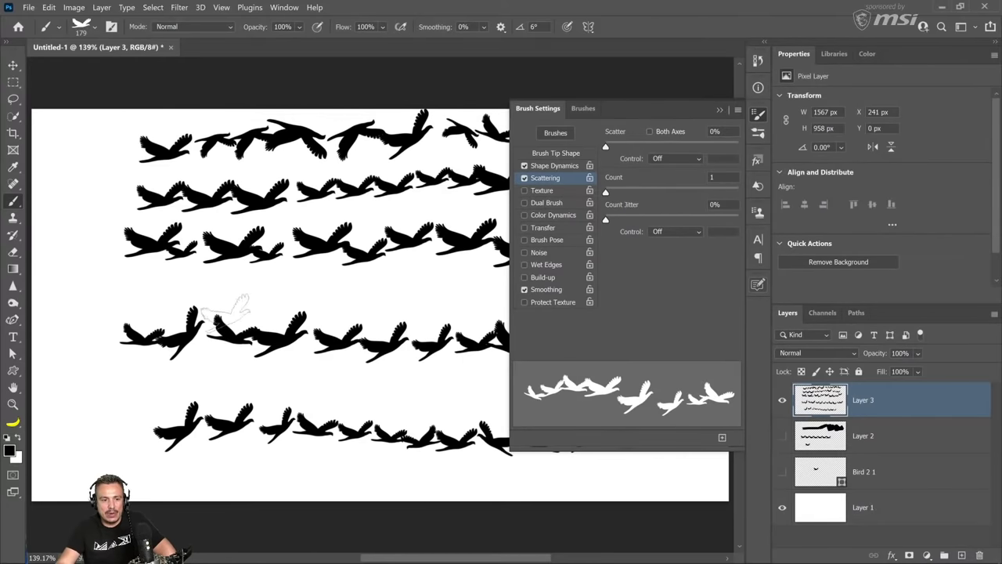
mouse_move(141, 299)
left_mouse_down()
mouse_move(651, 288)
mouse_move(640, 296)
left_mouse_up()
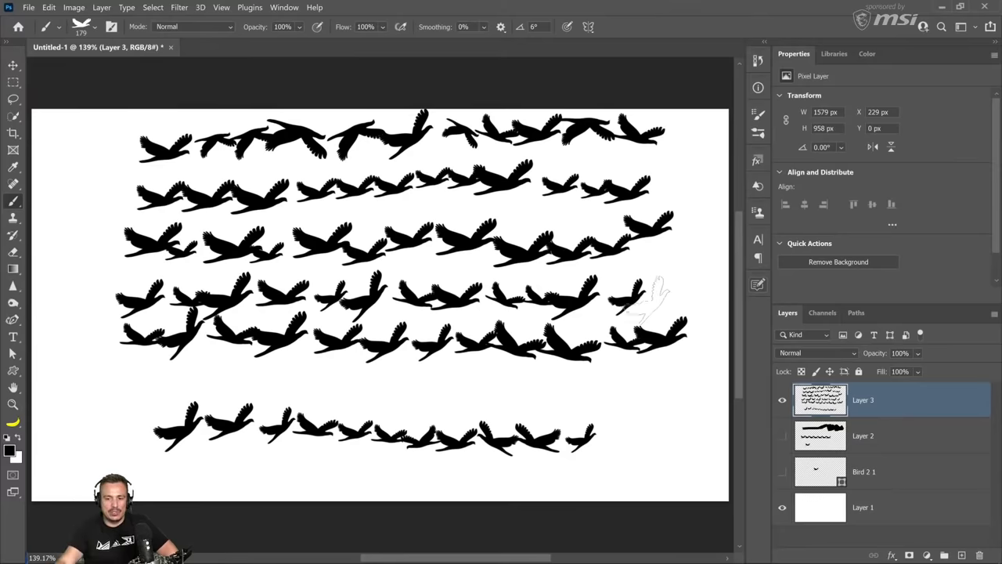
Hide Layer 3, add a new layer, set the brush's scatter to 275%, and paint a scattered flock of birds across the canvas's middle.
left_click(781, 399)
left_click(962, 554)
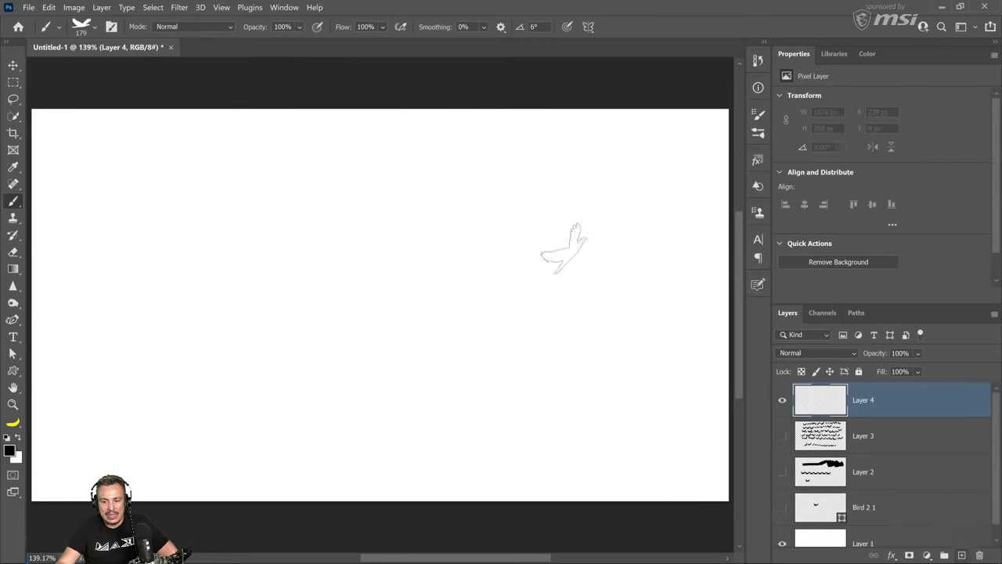
left_click(112, 27)
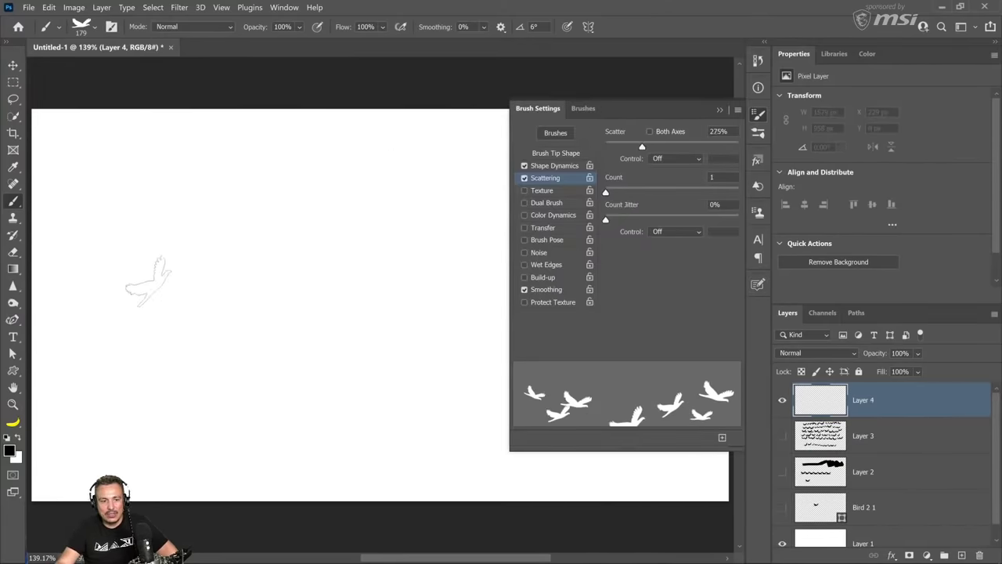
mouse_move(146, 280)
left_mouse_down()
mouse_move(433, 278)
mouse_move(552, 285)
mouse_move(571, 298)
left_mouse_up()
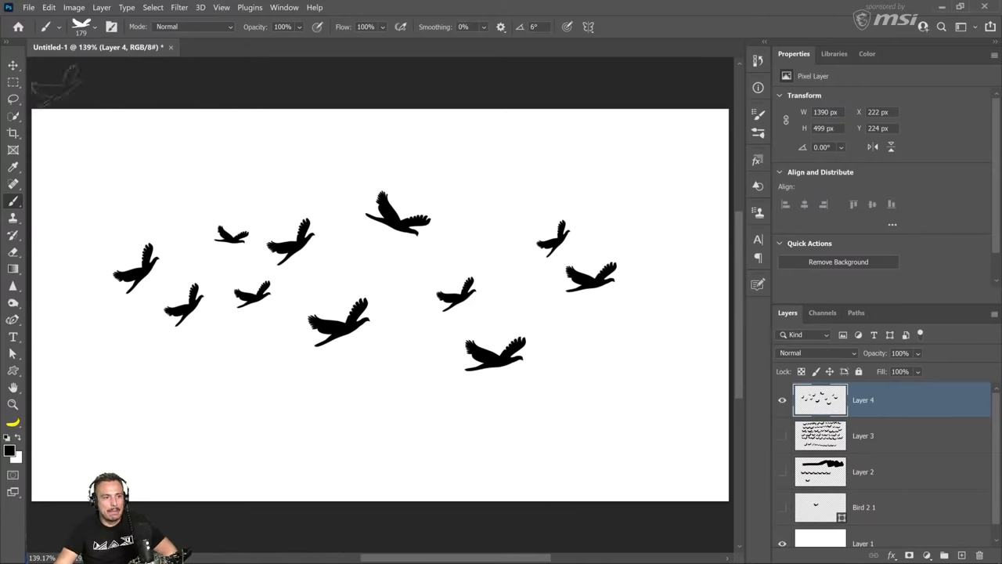
Set the bird brush's Scattering count to 5 and paint a dense flock of birds across most of the canvas.
left_click(92, 30)
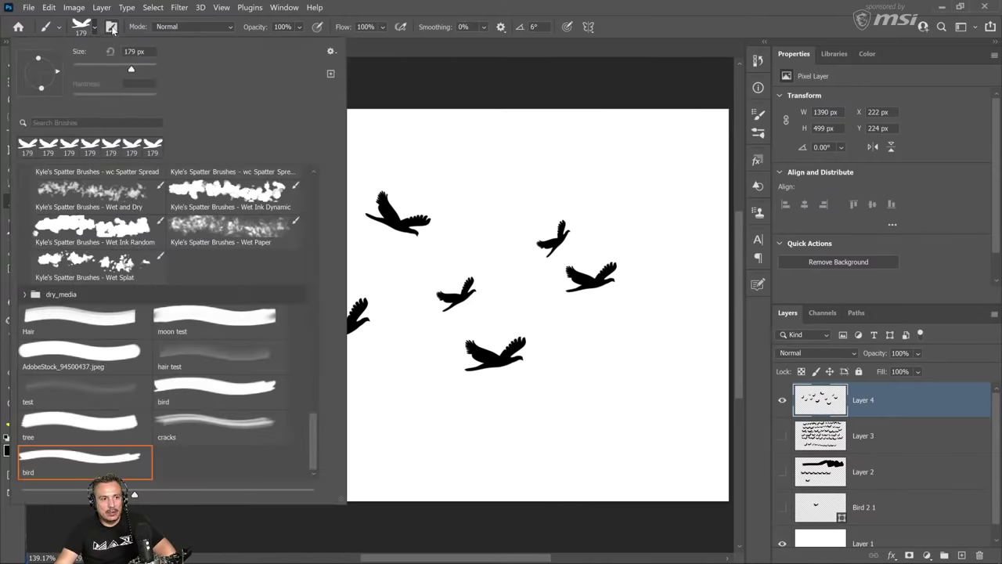
left_click(111, 28)
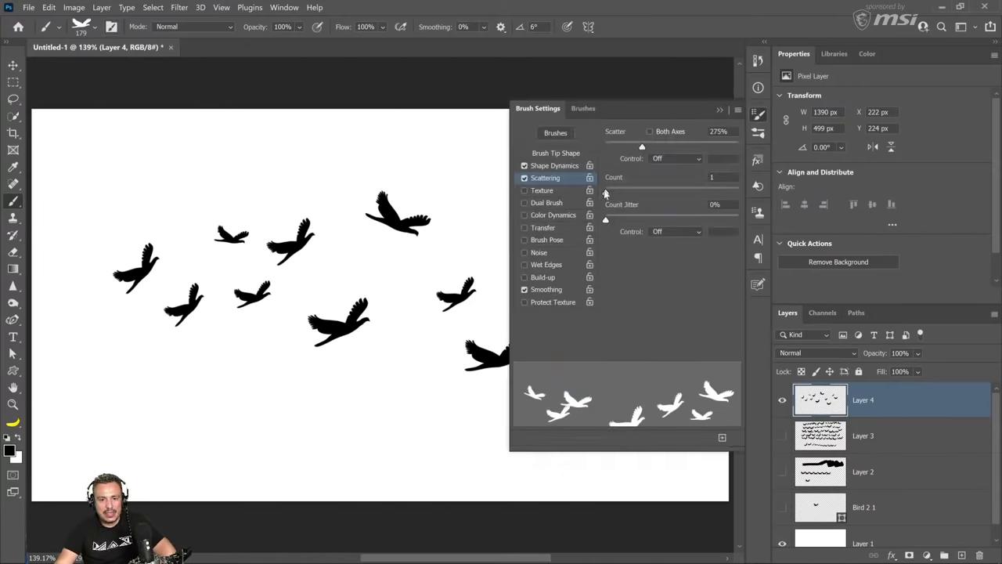
left_click_drag(606, 191, 640, 197)
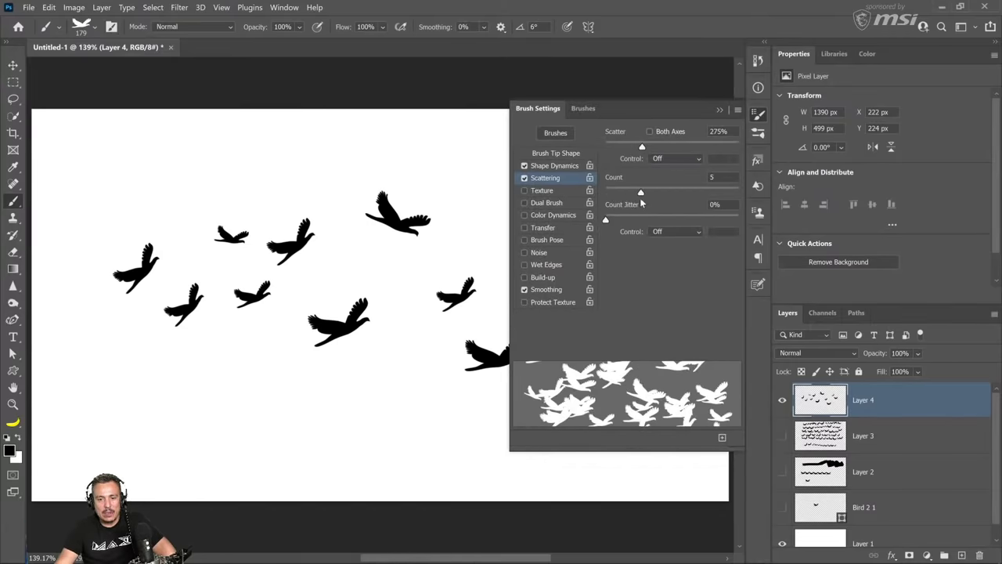
left_click(720, 110)
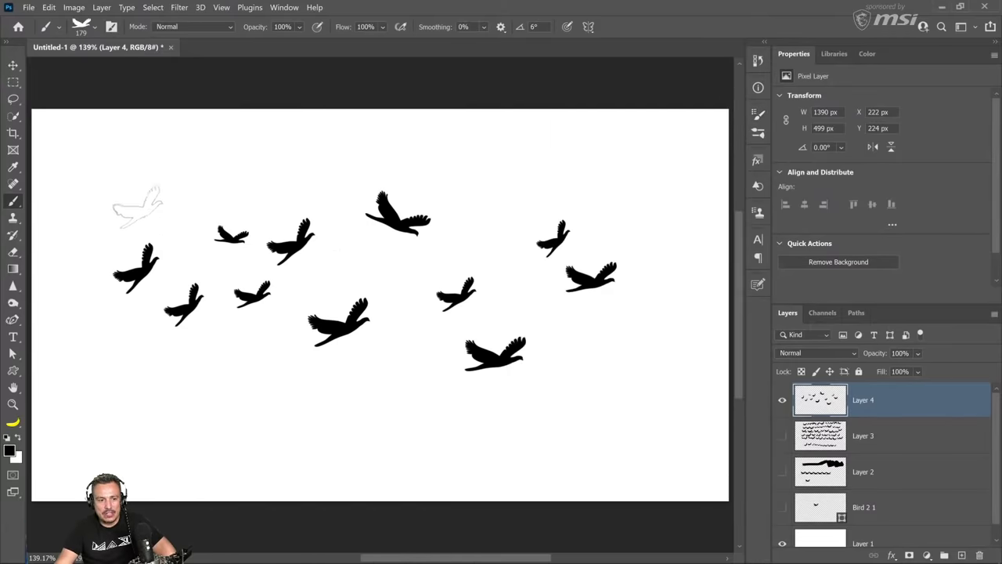
mouse_move(138, 206)
left_mouse_down()
mouse_move(376, 219)
mouse_move(595, 258)
mouse_move(126, 321)
mouse_move(657, 368)
left_mouse_up()
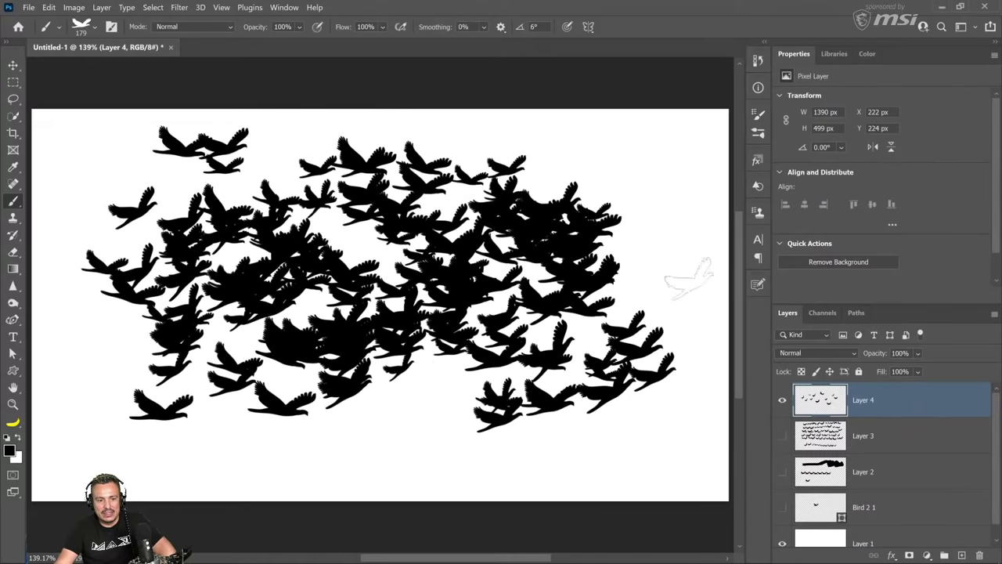
mouse_move(689, 278)
left_mouse_down()
mouse_move(681, 152)
mouse_move(376, 145)
mouse_move(258, 172)
left_mouse_up()
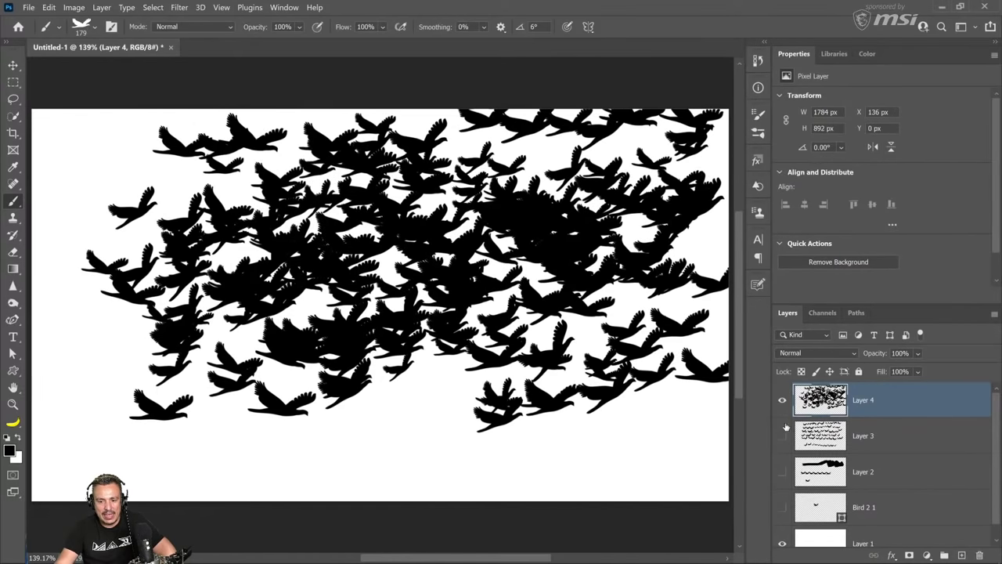
Hide Layer 4, add a new layer, and paint a band of birds across the upper canvas with the brush reduced to 90 px.
left_click(782, 400)
left_click(961, 554)
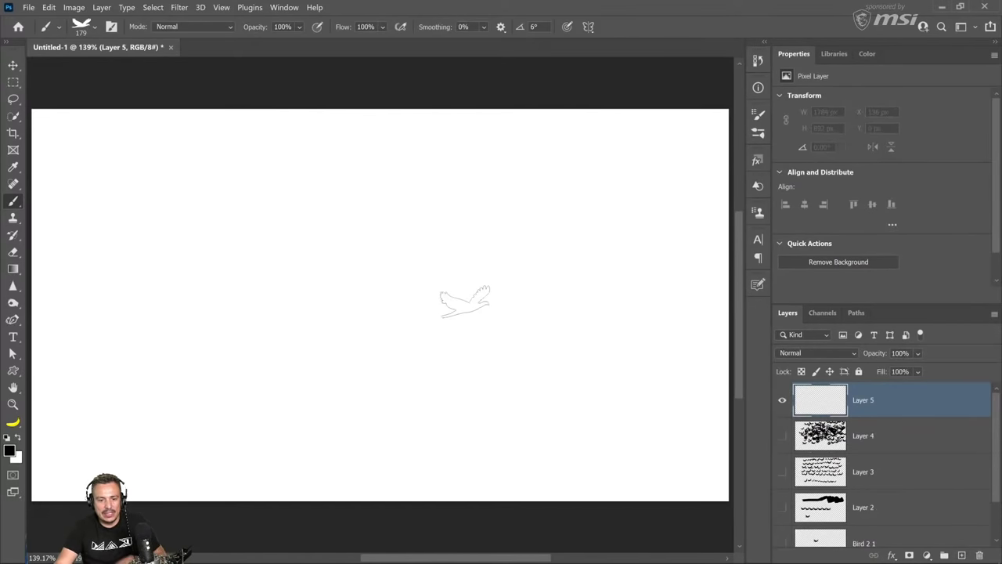
key("bracketleft")
key("bracketleft")
key("bracketleft")
key("bracketleft")
key("bracketleft")
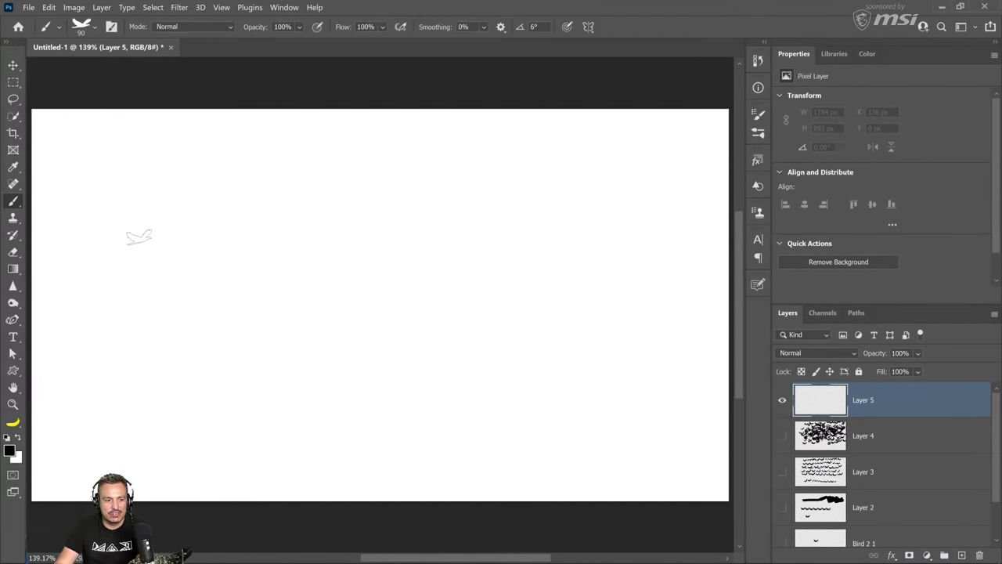
left_click_drag(138, 236, 462, 227)
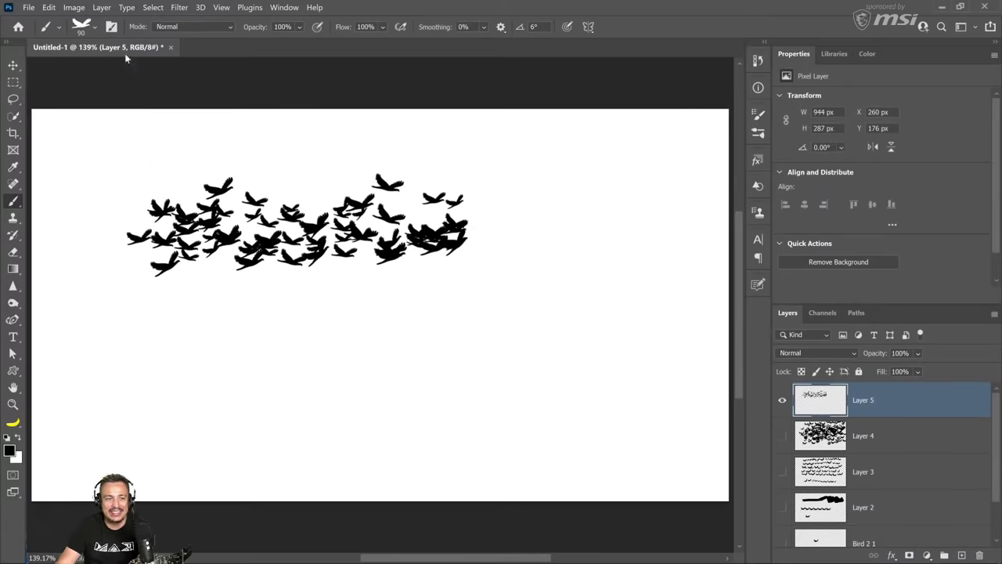
Set the brush's scatter to 137% and count to 2, and paint a short row of birds in the lower part of the canvas.
left_click(111, 27)
left_click_drag(631, 150, 624, 149)
left_click_drag(641, 192, 611, 193)
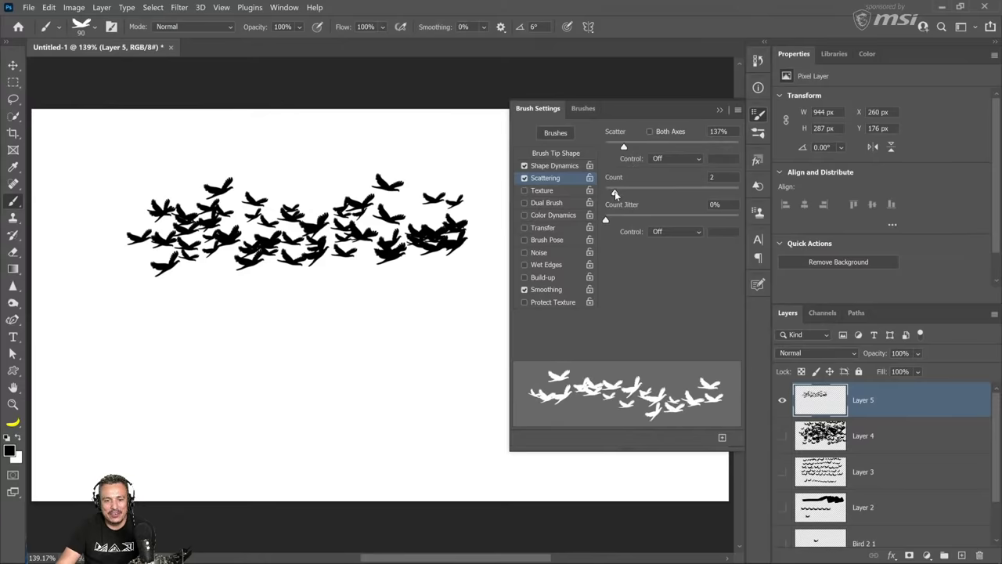
mouse_move(175, 384)
left_mouse_down()
mouse_move(300, 368)
mouse_move(364, 377)
left_mouse_up()
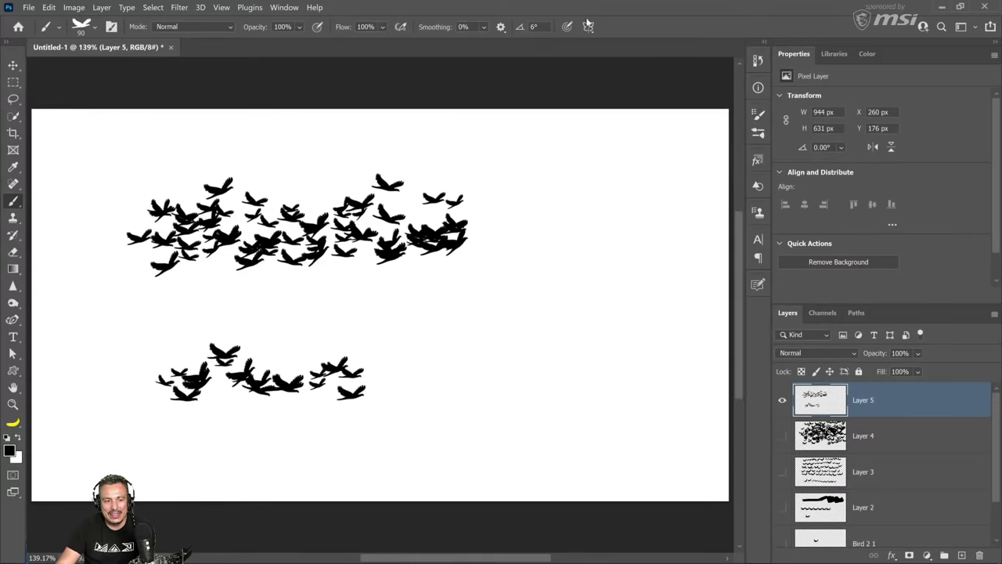
Set the brush's spacing to 298% and count to 1, and paint a sparse row of birds between the two existing bands.
left_click(112, 26)
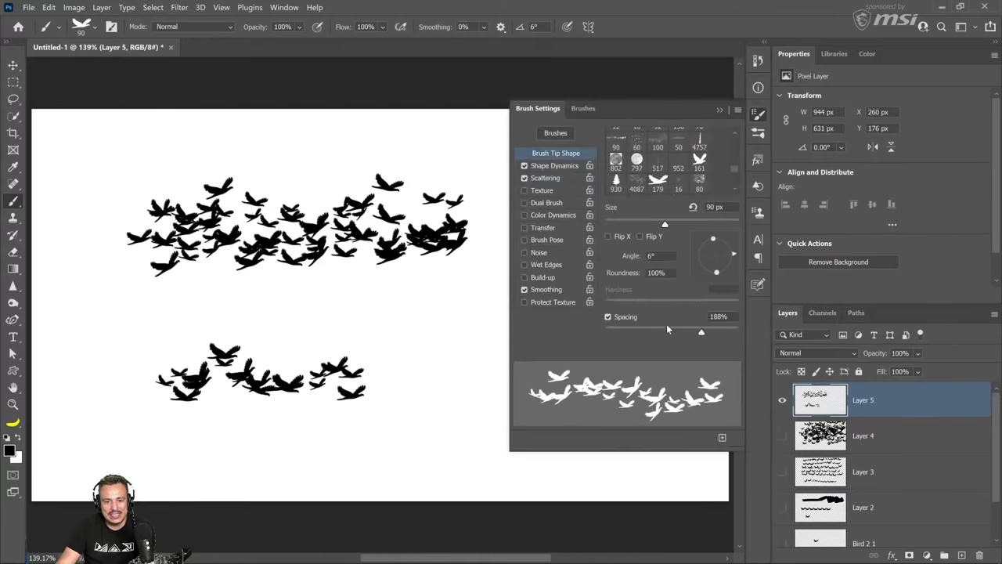
left_click_drag(702, 333, 711, 332)
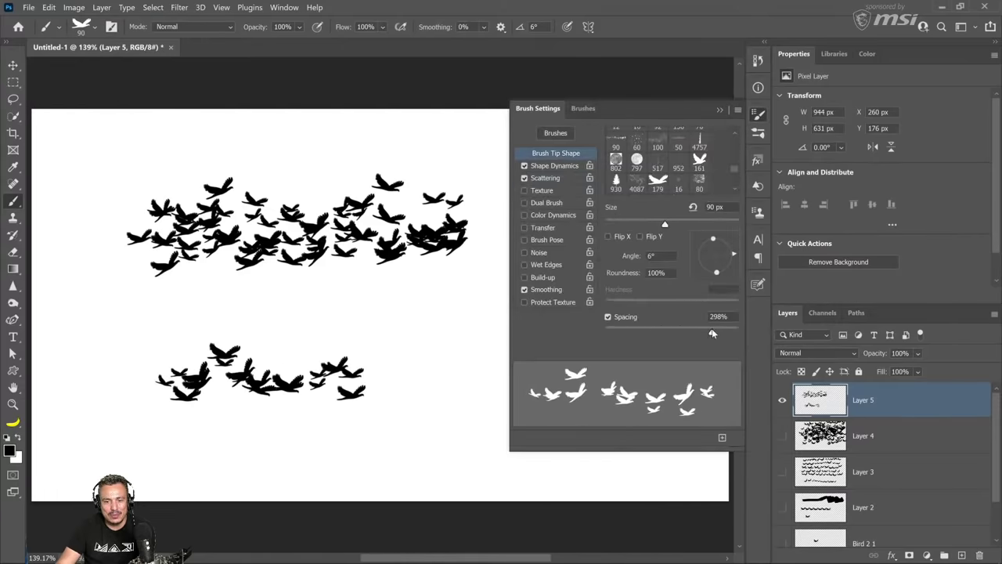
left_click(548, 178)
left_click_drag(616, 197, 611, 197)
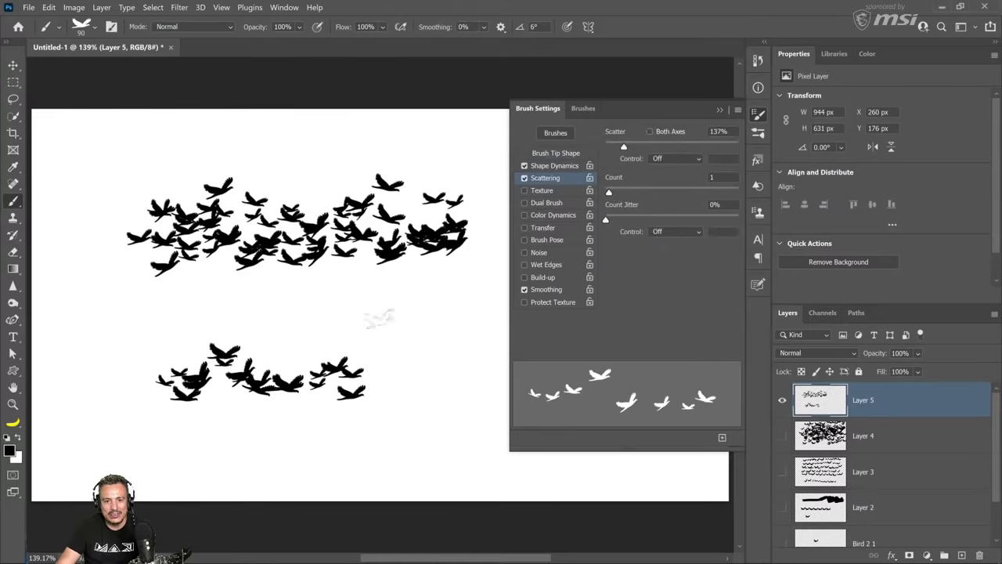
mouse_move(184, 313)
left_mouse_down()
mouse_move(374, 317)
mouse_move(469, 336)
left_mouse_up()
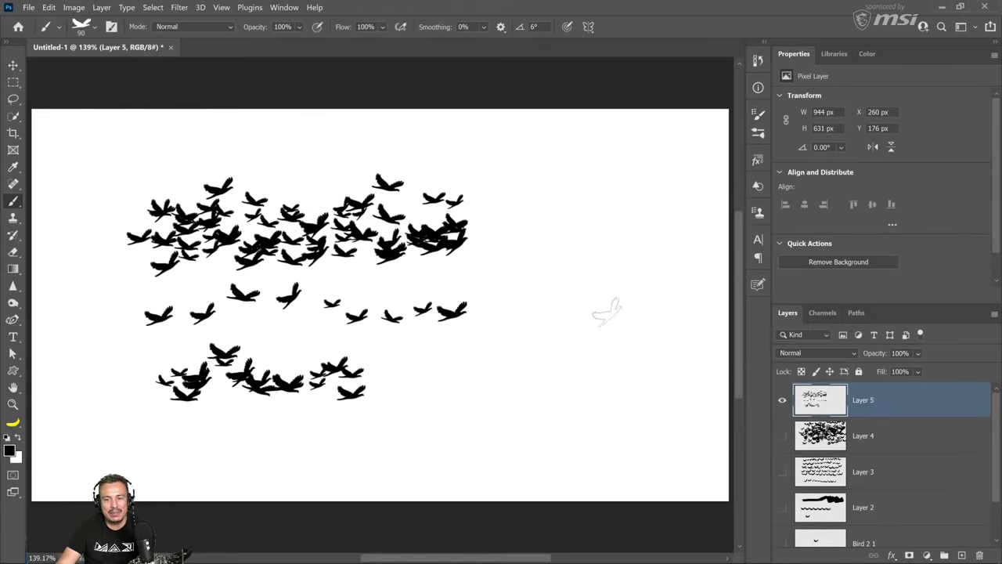
Hide Layer 5 and open the scratched metal spaceship image from a search of all libraries for "sky".
left_click(783, 402)
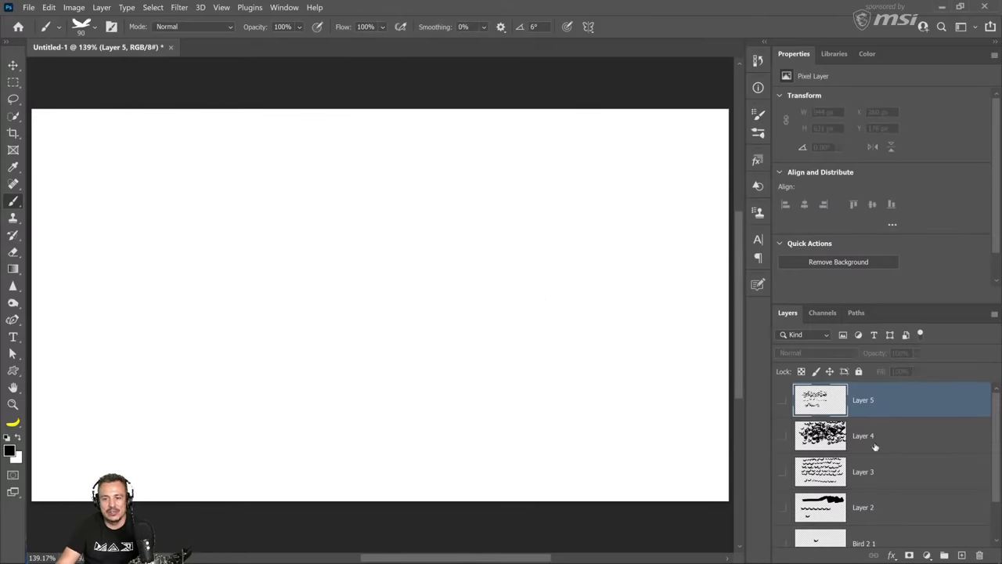
left_click(834, 55)
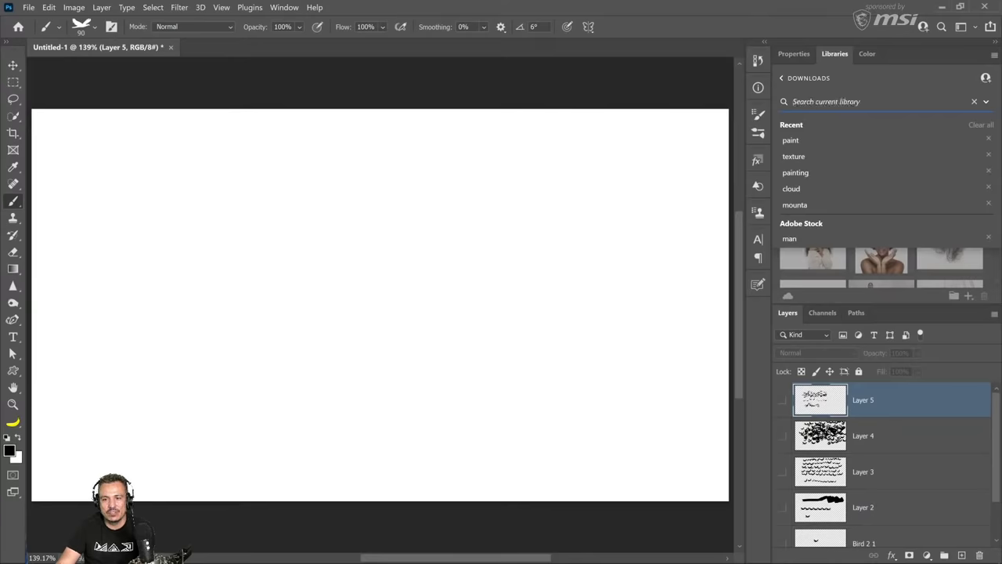
left_click(781, 79)
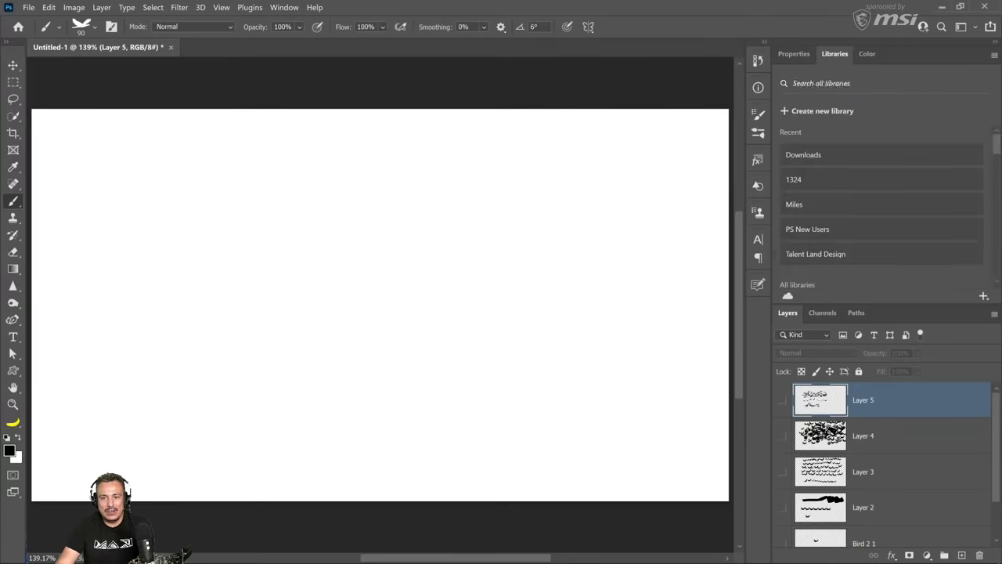
type("sky")
key("Return")
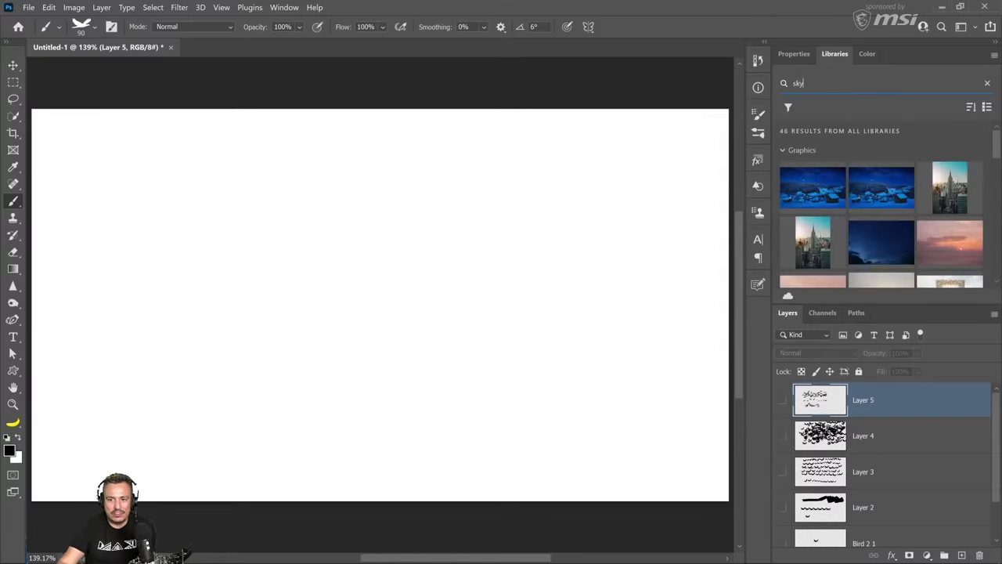
scroll(981, 205, "down", 2)
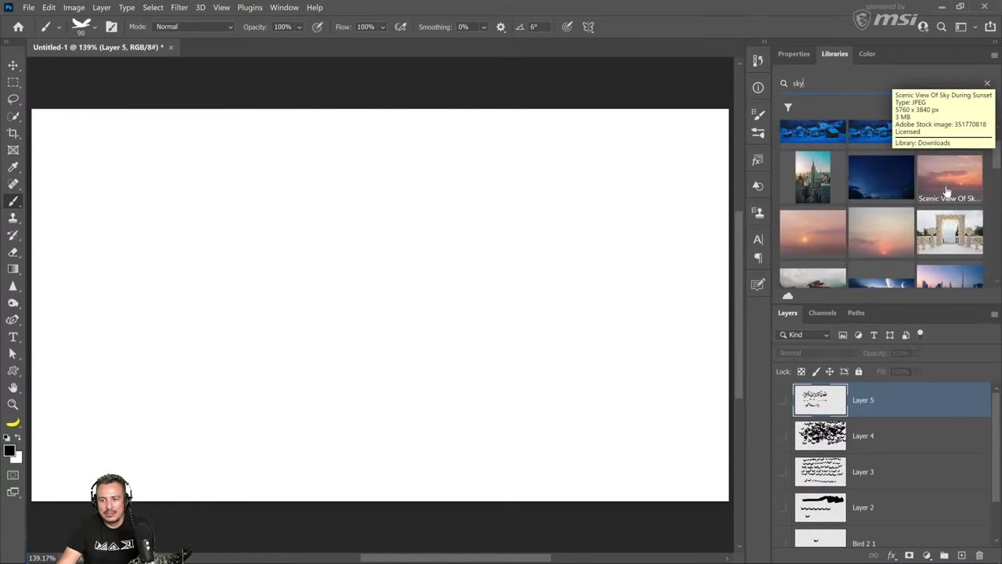
scroll(949, 196, "down", 4)
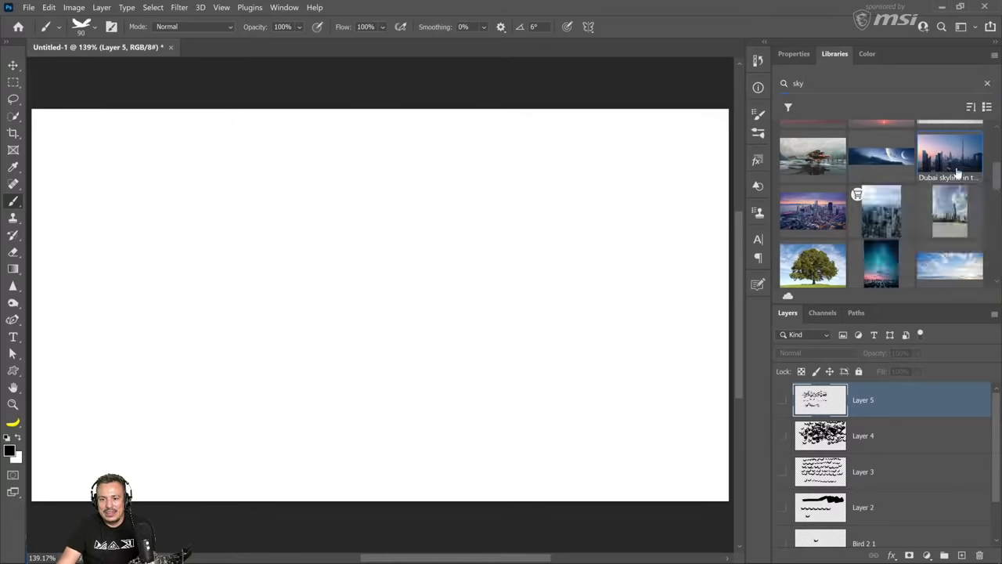
left_click(826, 163)
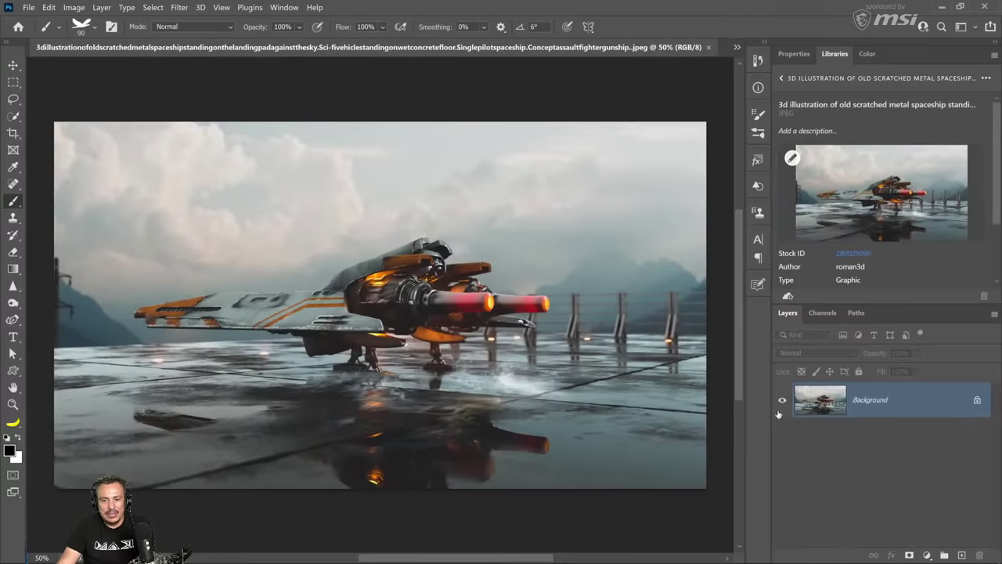
Paint a short row of birds in the cloudy sky on a new layer and clip a Hue/Saturation adjustment layer to it.
left_click(959, 553)
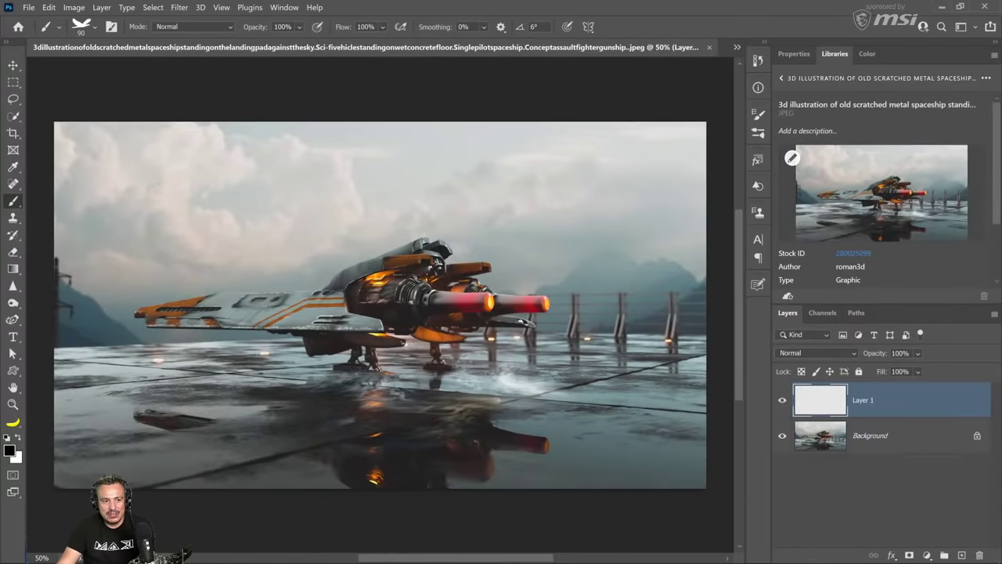
left_click_drag(148, 191, 262, 197)
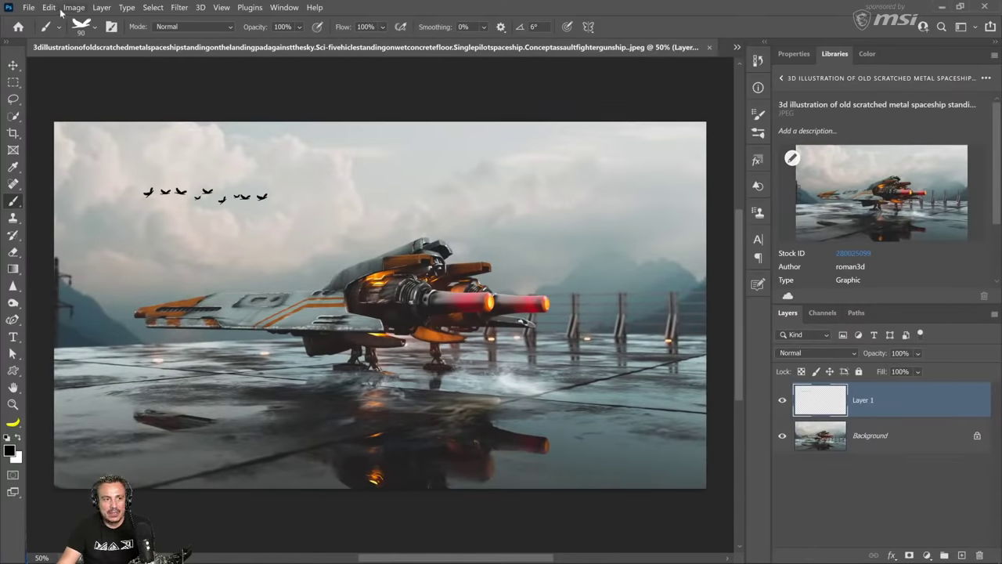
left_click(926, 555)
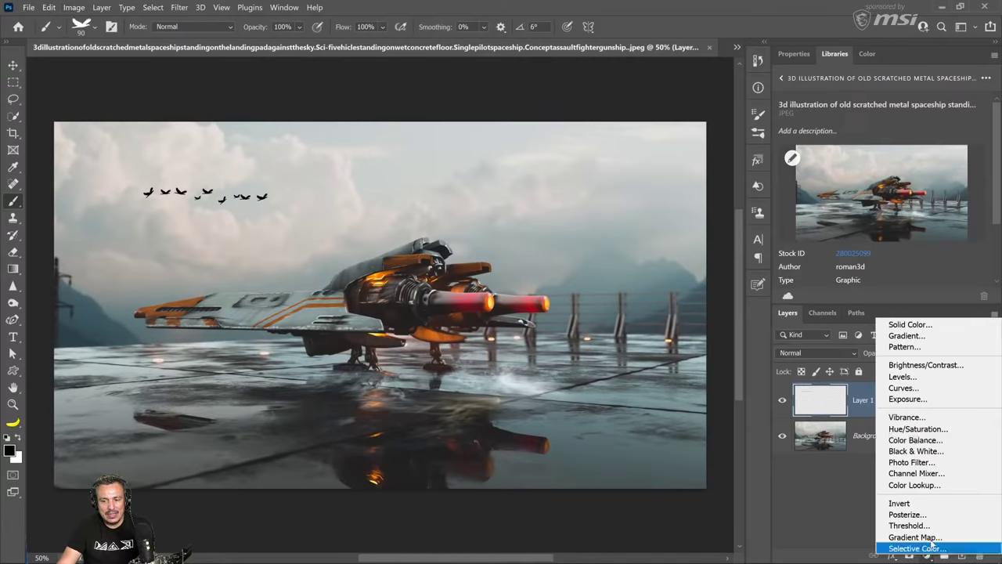
left_click(901, 422)
left_click(902, 295)
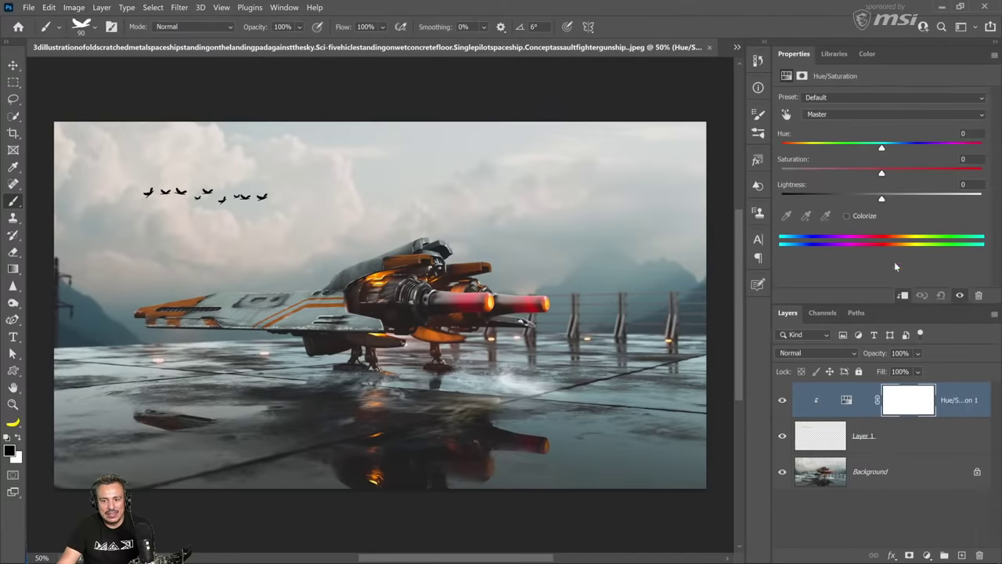
Colorize the birds with Hue 219, Saturation 21 and Lightness +58 in the Hue/Saturation adjustment.
left_click(847, 216)
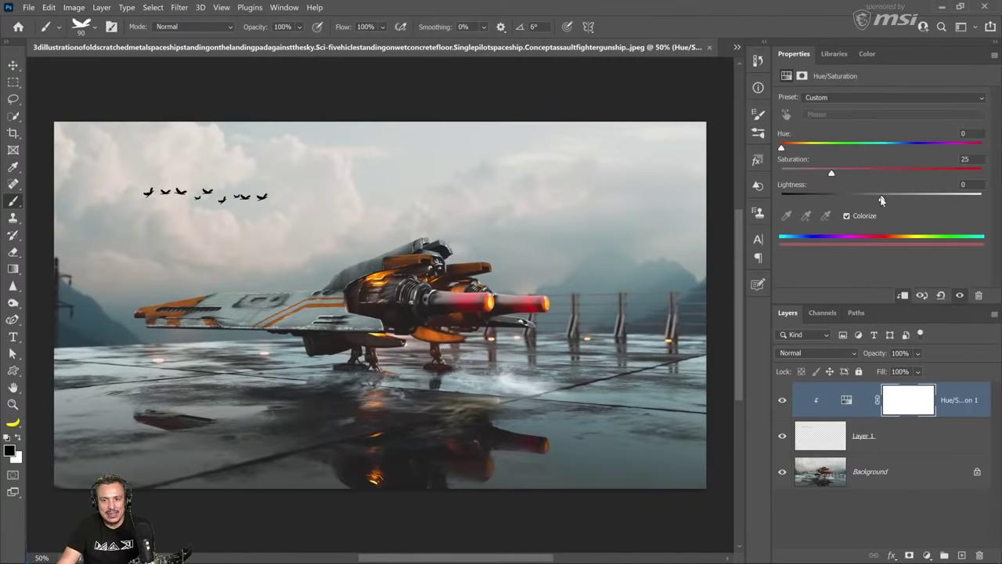
left_click_drag(882, 201, 931, 205)
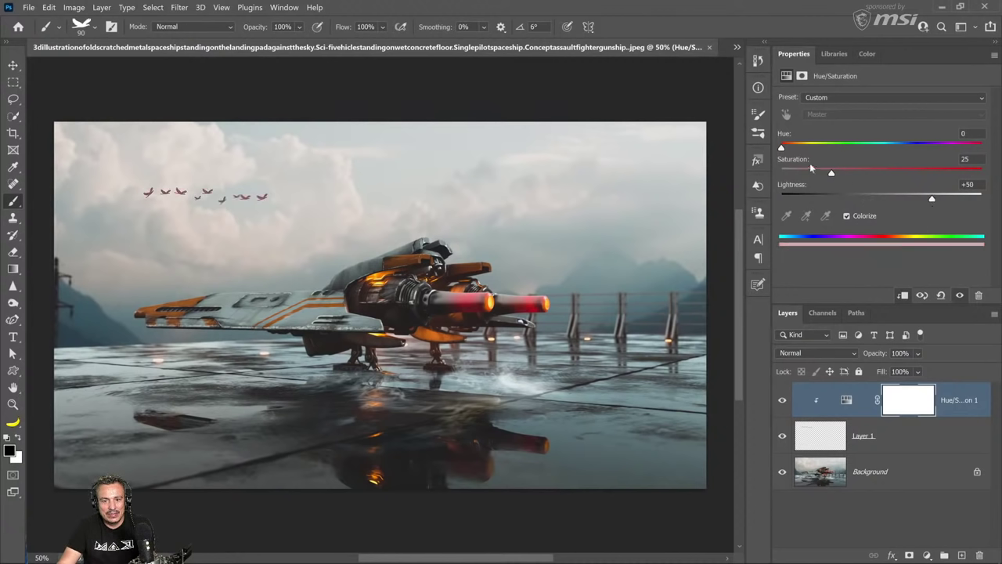
left_click_drag(781, 147, 887, 149)
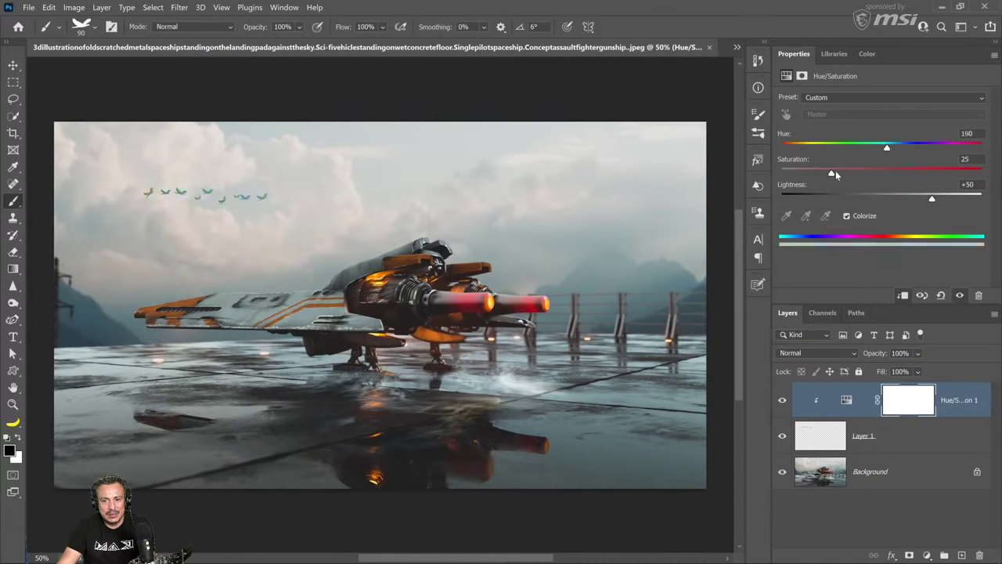
left_click_drag(836, 171, 790, 177)
left_click_drag(890, 151, 902, 156)
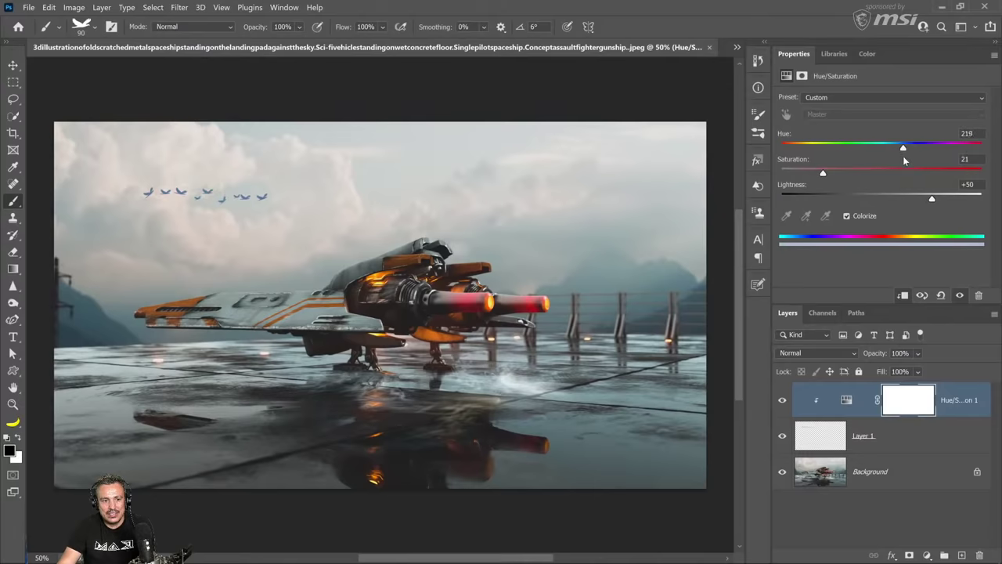
left_click_drag(931, 198, 949, 201)
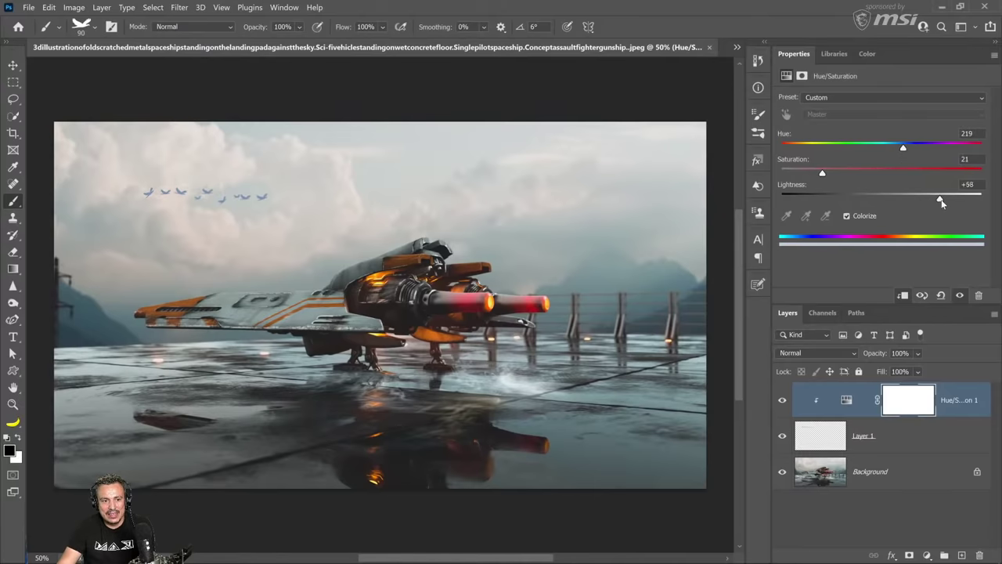
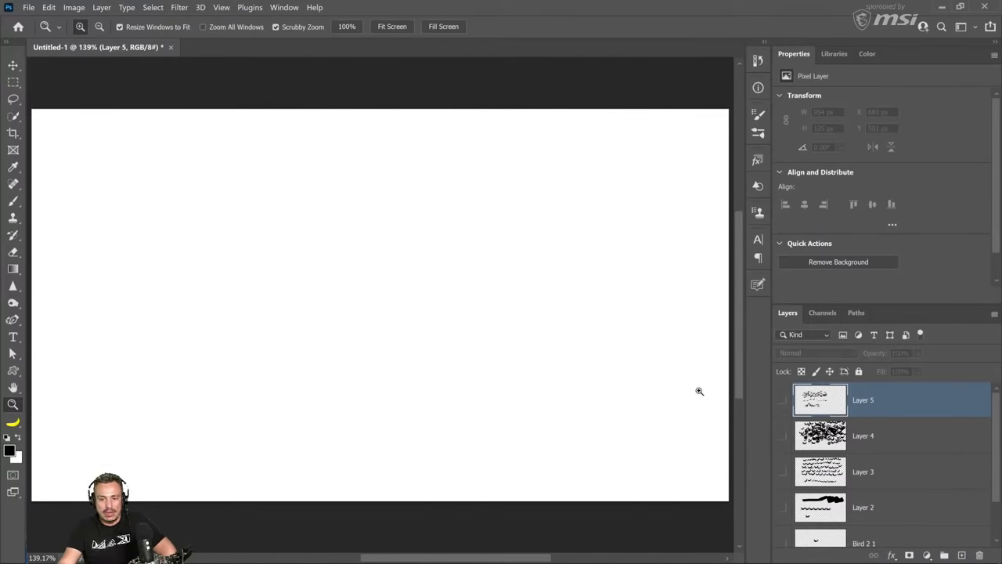
Add a new layer above Layer 5 in the Untitled-1 document and paint a winding trail of birds across the canvas with the Brush tool.
left_click(783, 400)
left_click(782, 400)
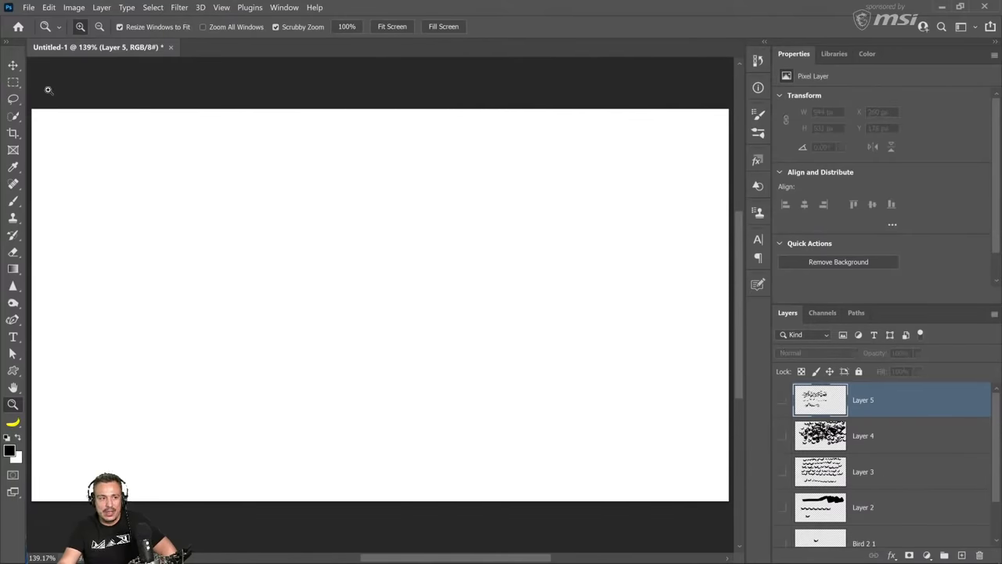
left_click(13, 200)
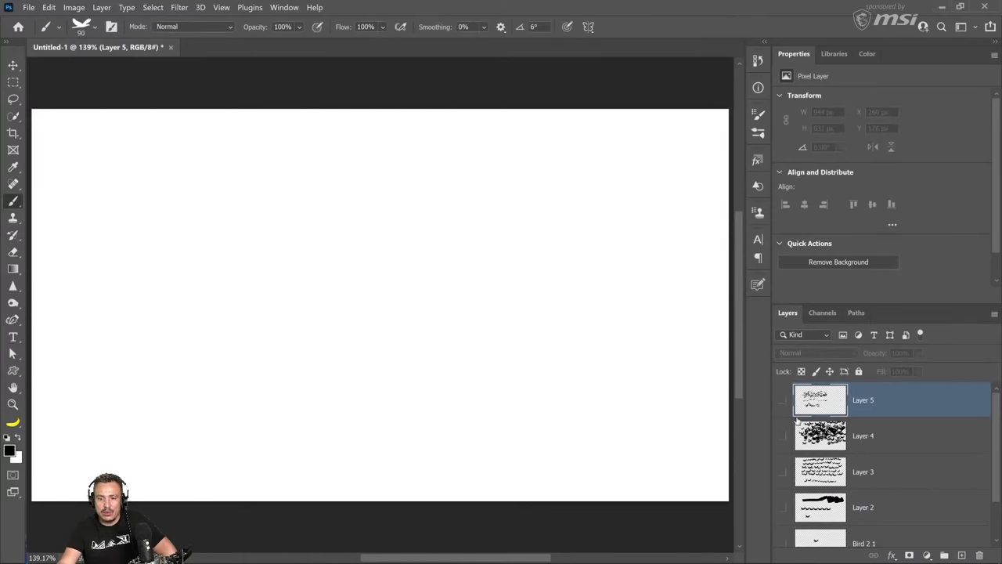
left_click(962, 555)
mouse_move(155, 273)
left_mouse_down()
mouse_move(355, 255)
mouse_move(511, 343)
mouse_move(572, 327)
left_mouse_up()
Set the bird brush spacing to 998% and paint a sparse trail of widely spaced birds around the lower and right parts of the canvas.
left_click(111, 27)
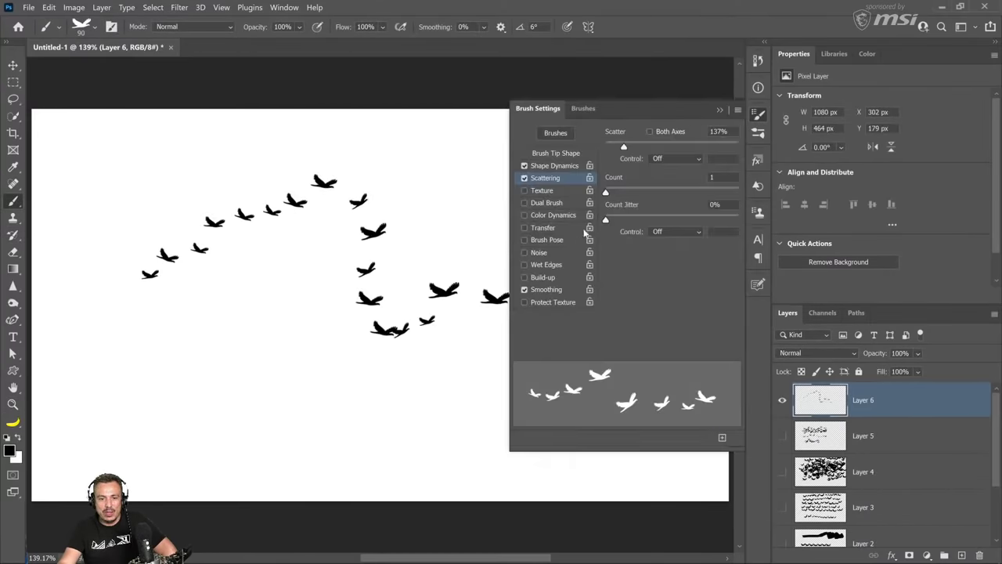
left_click(558, 154)
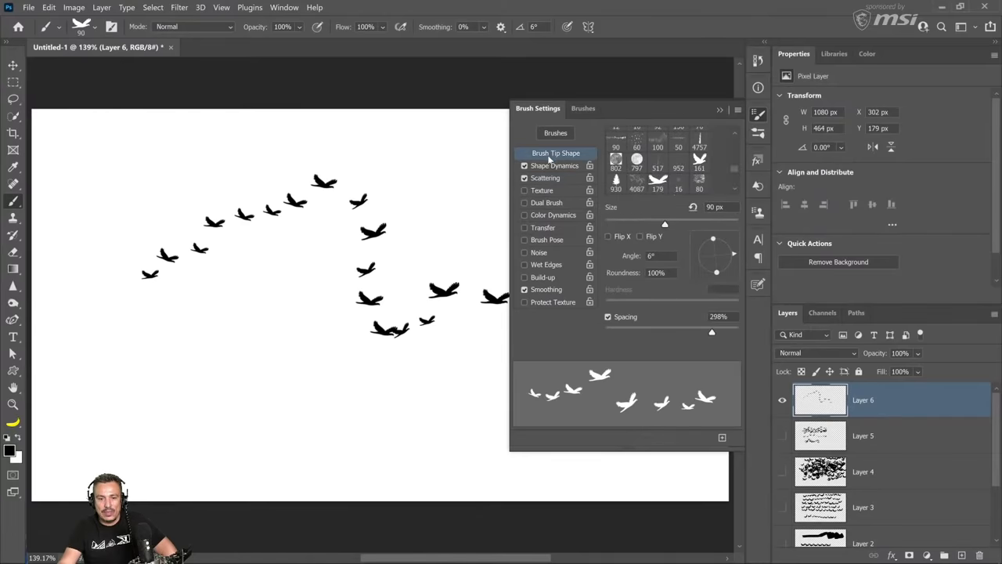
left_click_drag(712, 335, 724, 335)
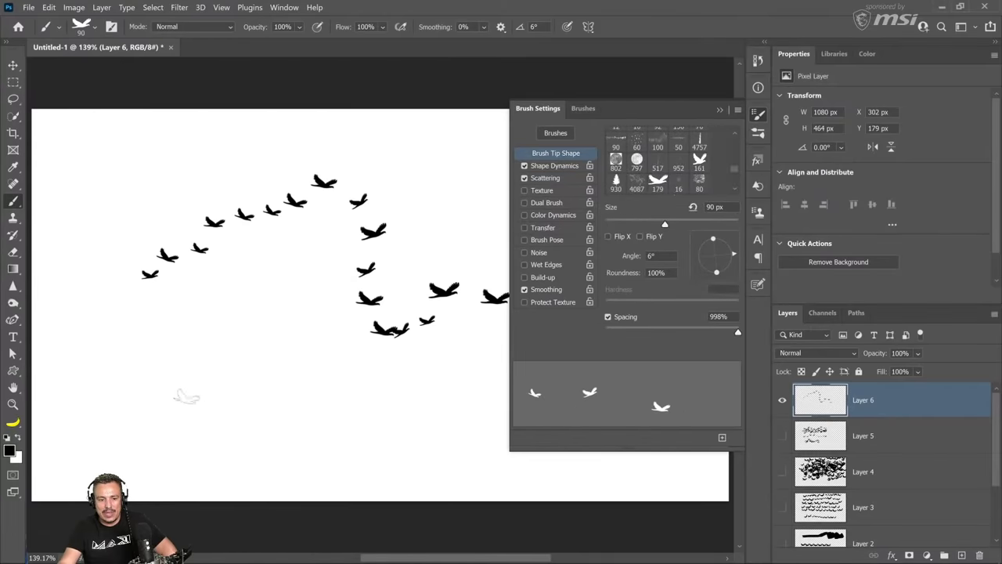
mouse_move(186, 396)
left_mouse_down()
mouse_move(537, 390)
mouse_move(487, 165)
left_mouse_up()
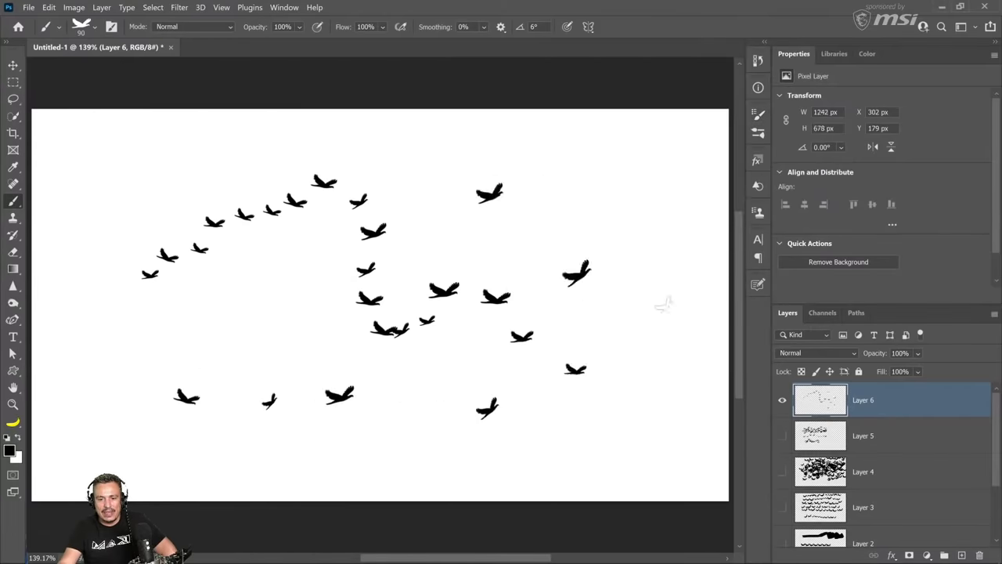
Reduce the bird brush spacing to 42% and paint a dense wavy band of birds across the upper canvas.
left_click(112, 27)
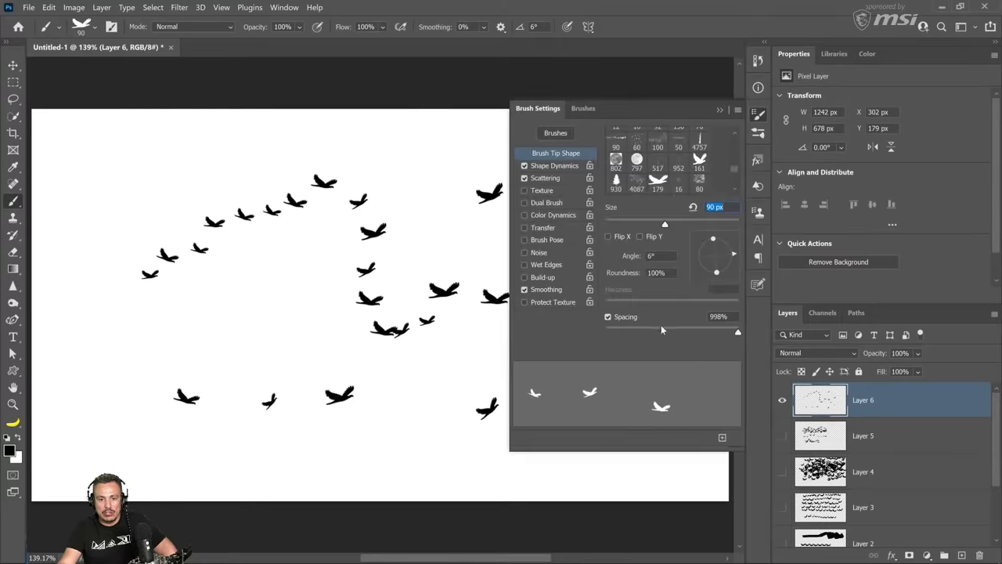
left_click_drag(661, 326, 632, 330)
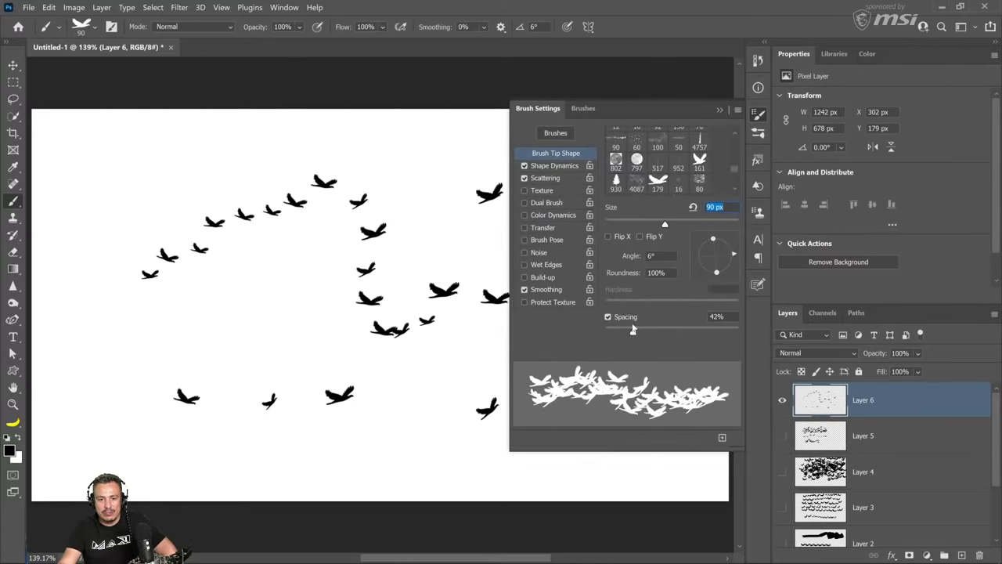
left_click(546, 168)
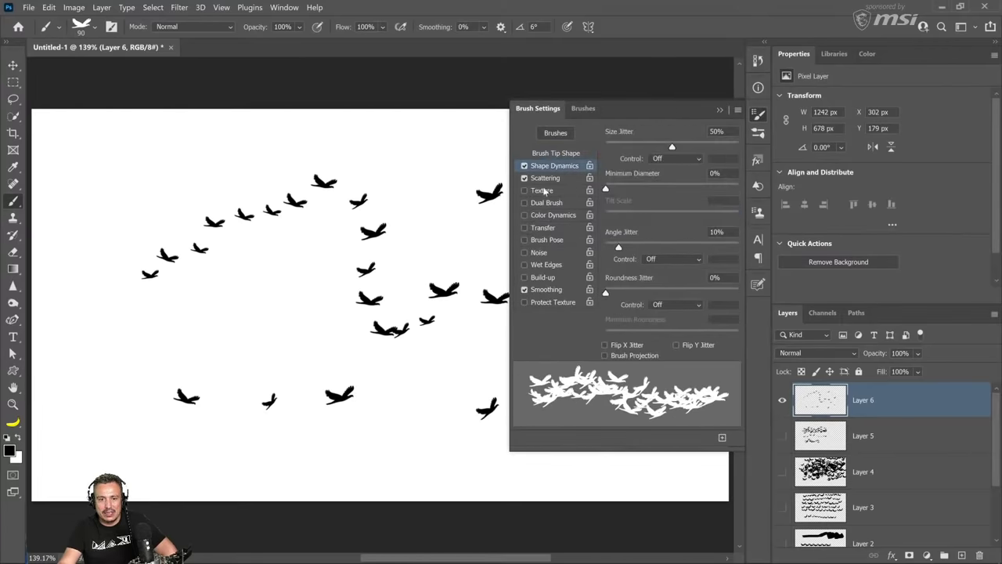
left_click(546, 178)
left_click(123, 190)
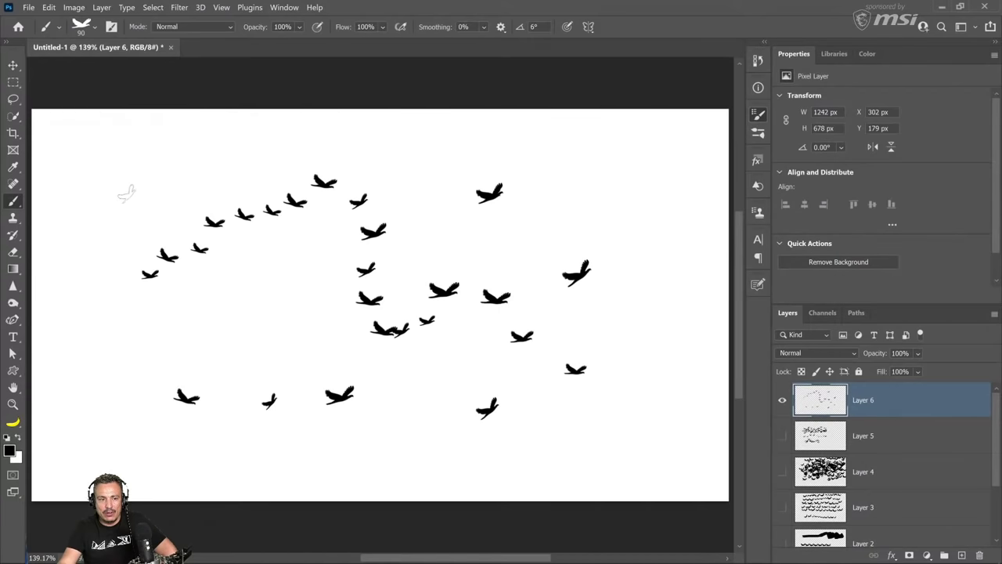
mouse_move(123, 188)
left_mouse_down()
mouse_move(219, 205)
mouse_move(339, 174)
mouse_move(446, 179)
mouse_move(613, 226)
left_mouse_up()
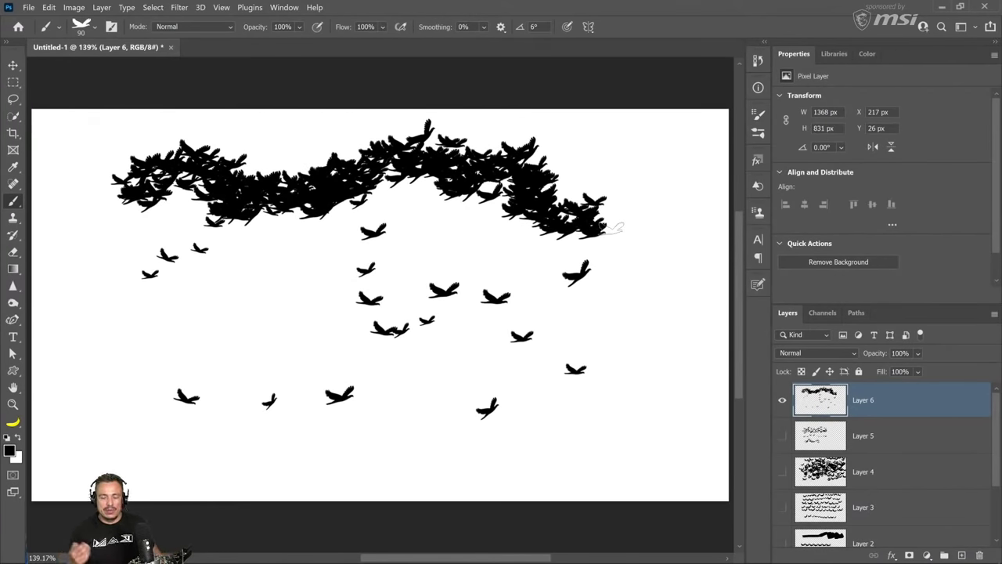
Hide Layer 6, add a new layer above it and choose the Hard Round brush from General Brushes.
left_click(782, 400)
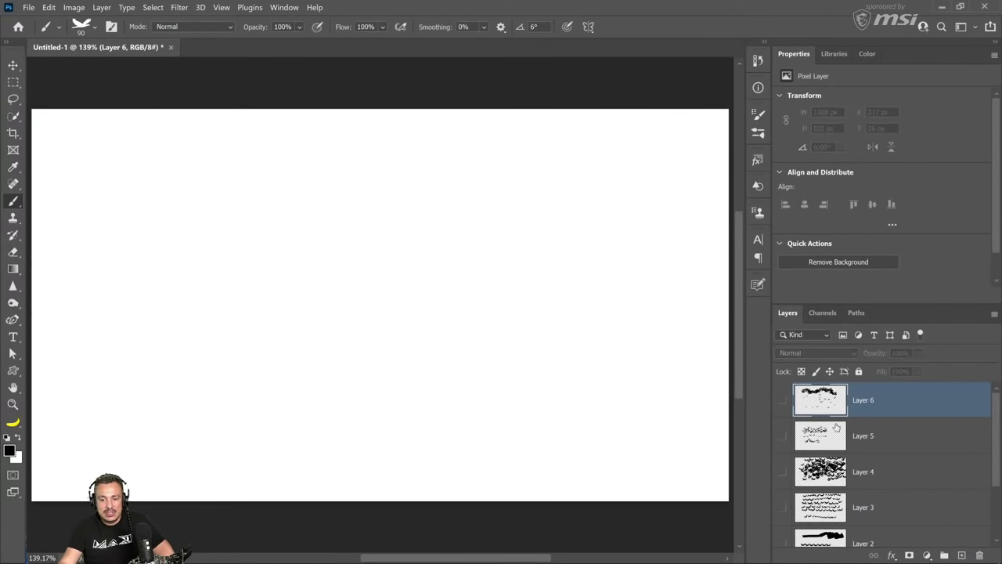
left_click(963, 554)
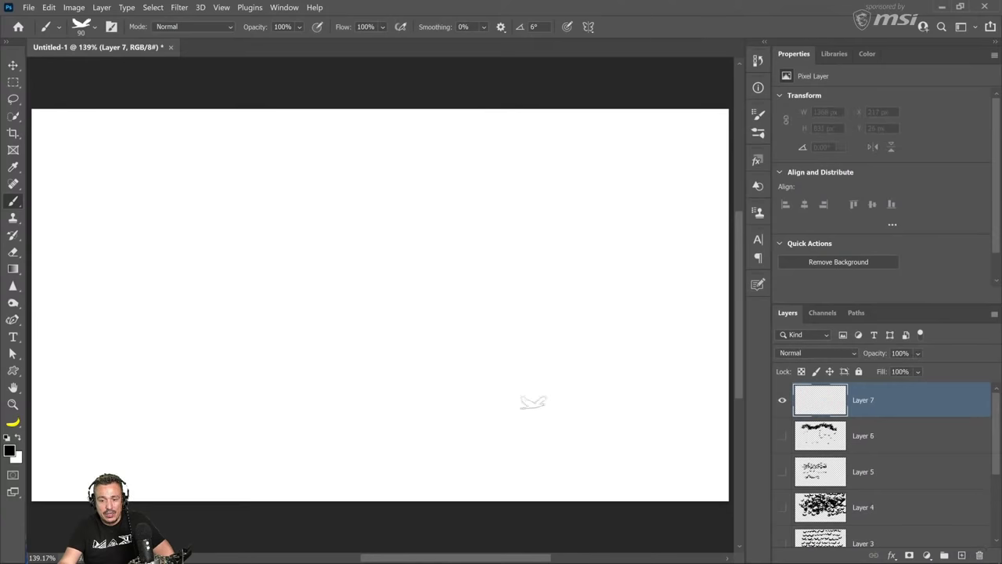
right_click(17, 207)
left_click(65, 202)
left_click(82, 26)
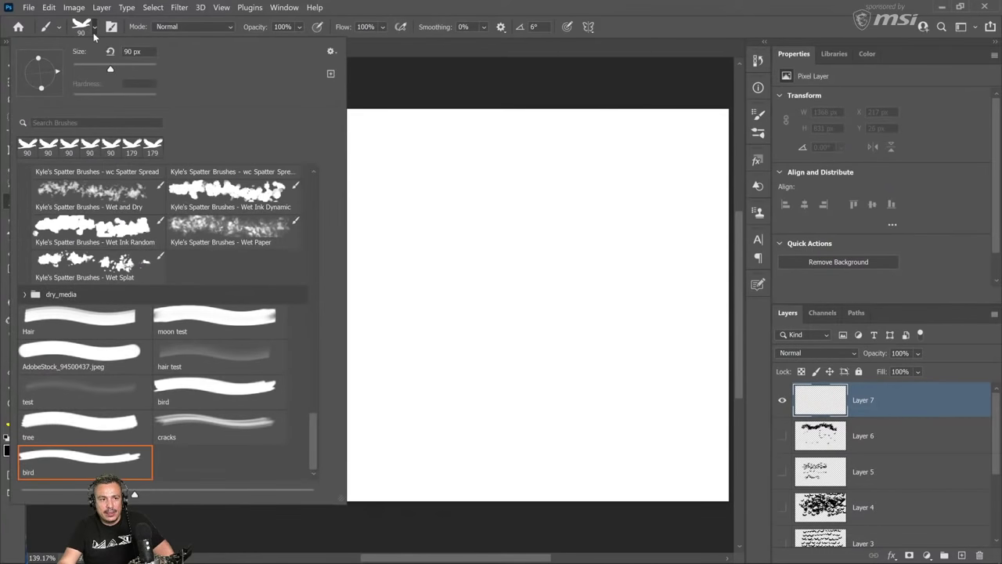
scroll(301, 361, "up", 3)
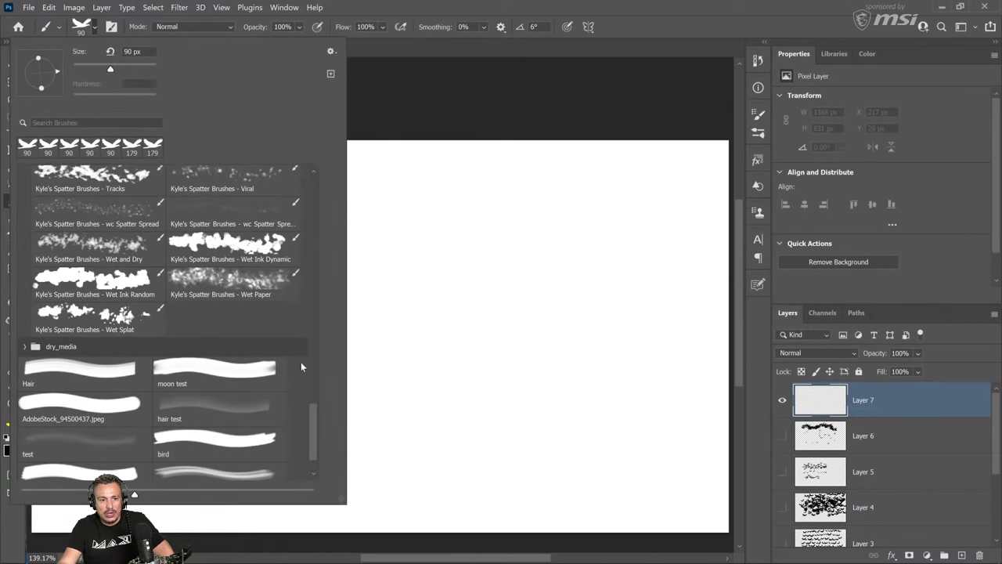
left_click_drag(314, 418, 322, 161)
left_click(260, 224)
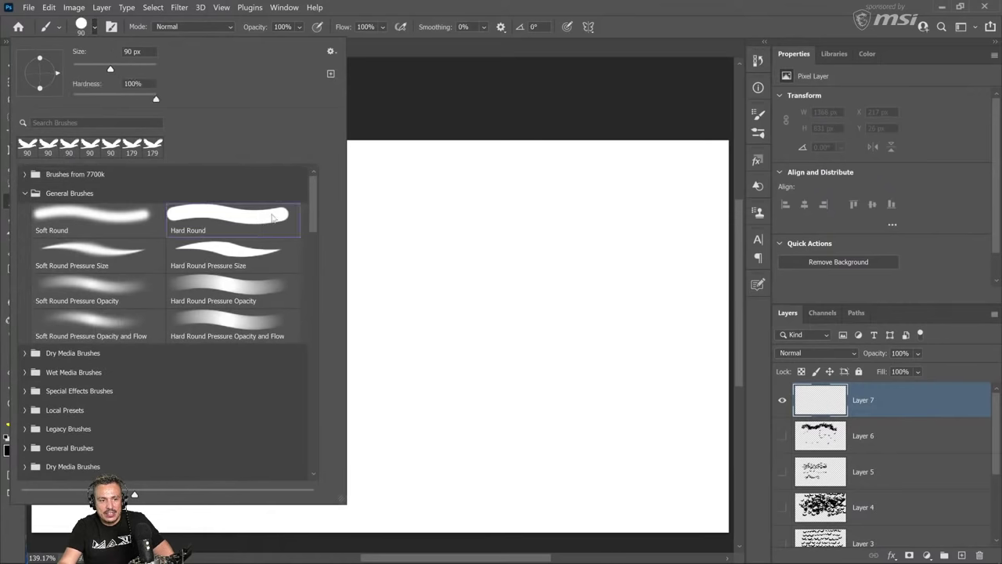
left_click(479, 12)
Paint a freehand horizontal stroke about 1168 px wide and connect two straight segments above it into a zigzag.
mouse_move(144, 291)
left_mouse_down()
mouse_move(405, 277)
mouse_move(535, 288)
left_mouse_up()
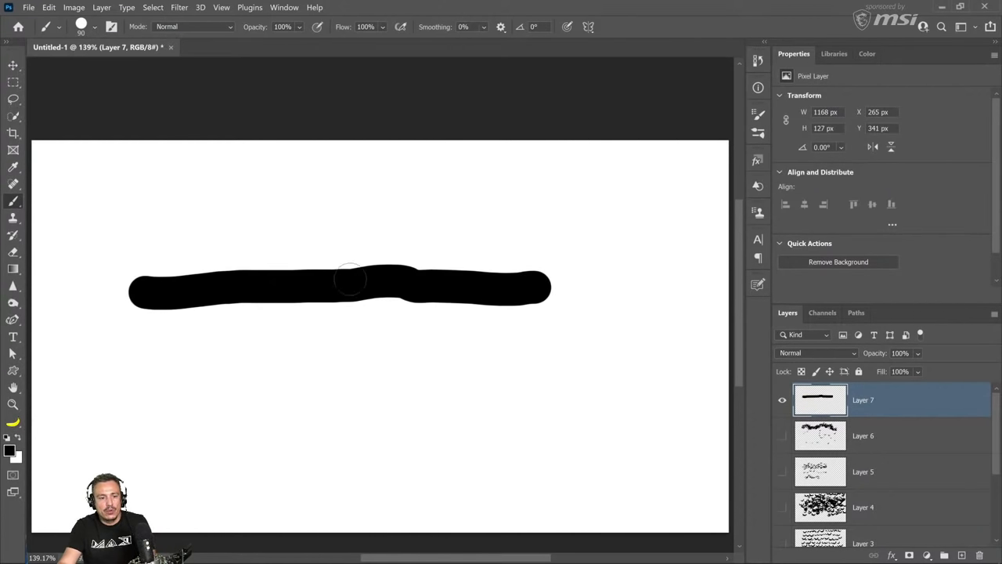
left_click(186, 214, "shift")
left_click(458, 215, "shift")
Set the Hard Round brush spacing to 77% and paint a horizontal row of overlapping circles below the zigzag.
left_click(94, 27)
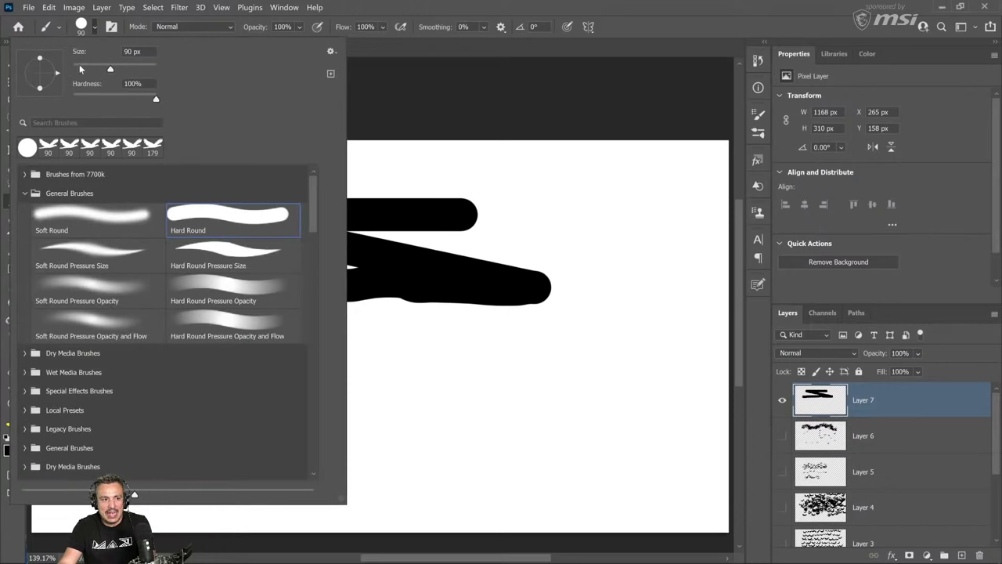
left_click(109, 27)
left_click(111, 27)
left_click(558, 154)
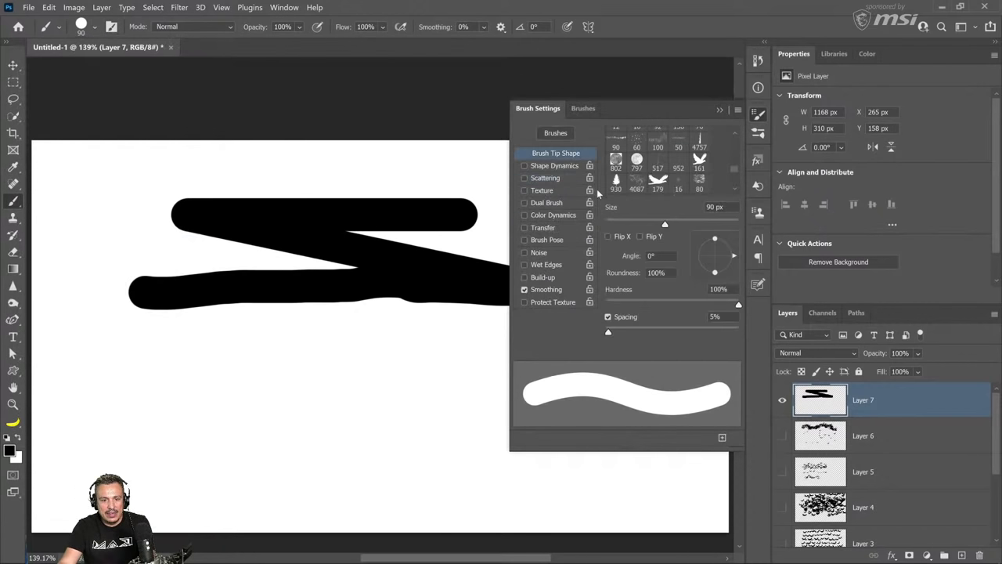
left_click_drag(611, 335, 689, 337)
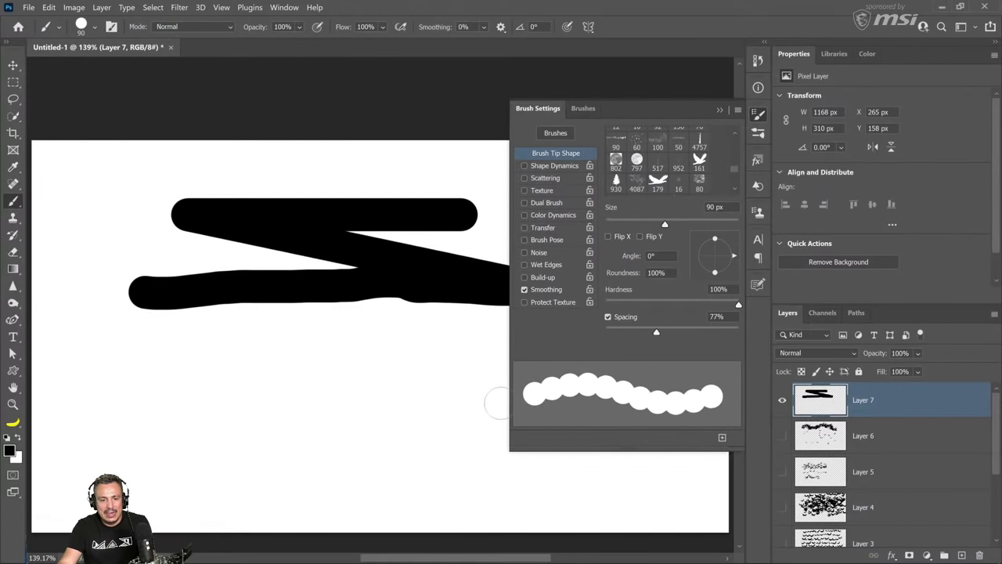
left_click_drag(510, 403, 81, 403)
left_click_drag(475, 404, 396, 398)
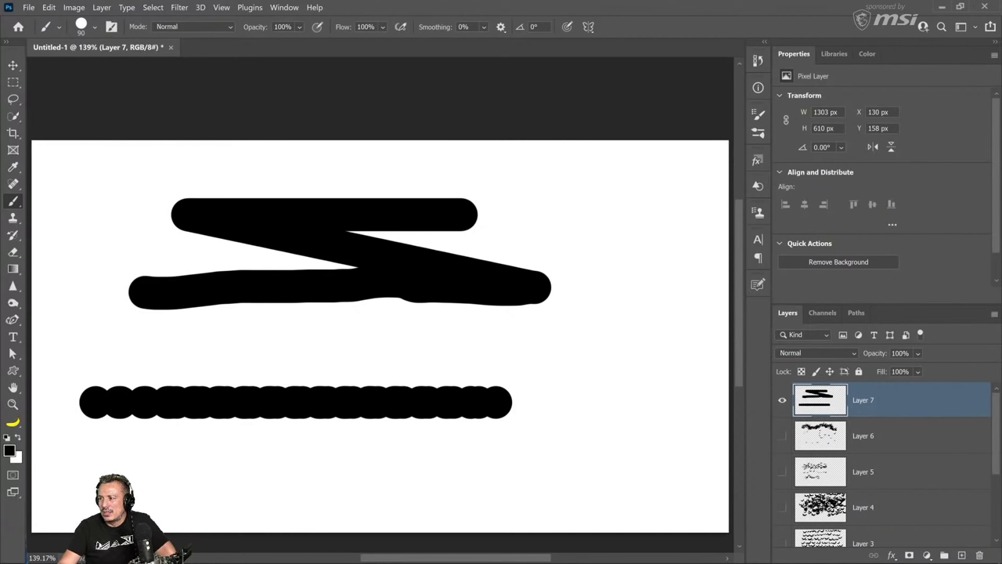
right_click(511, 263)
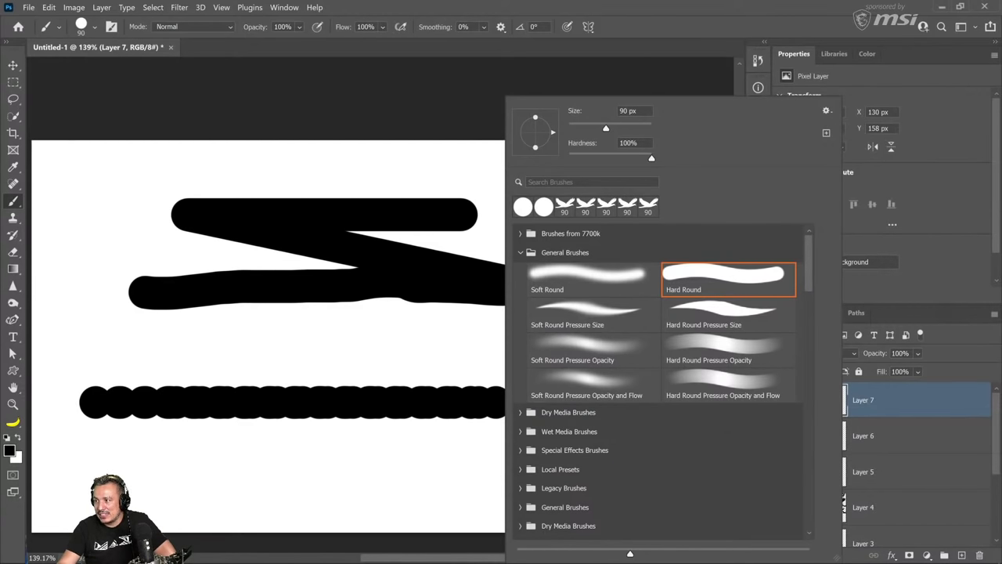
left_click(689, 36)
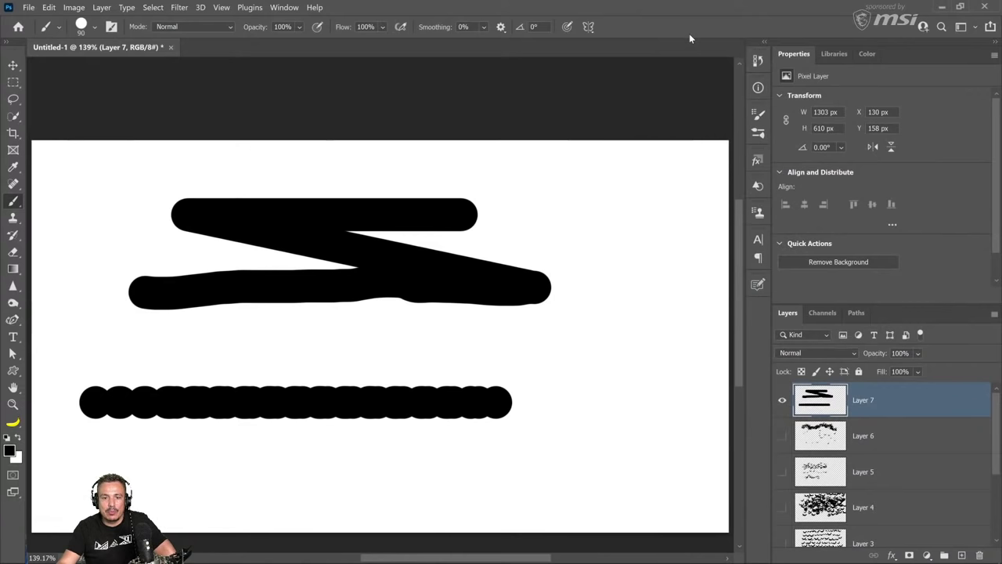
right_click(552, 205)
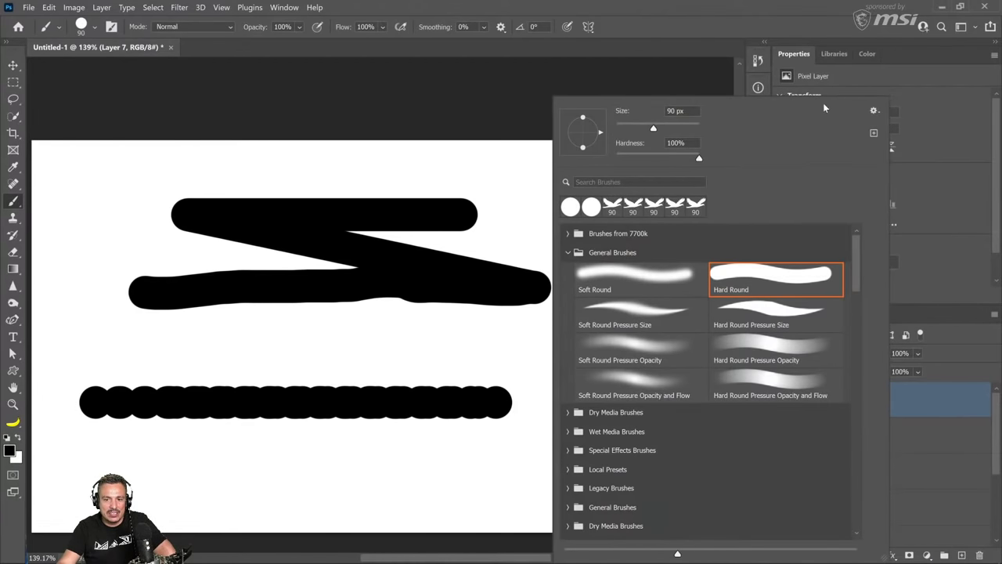
left_click(724, 31)
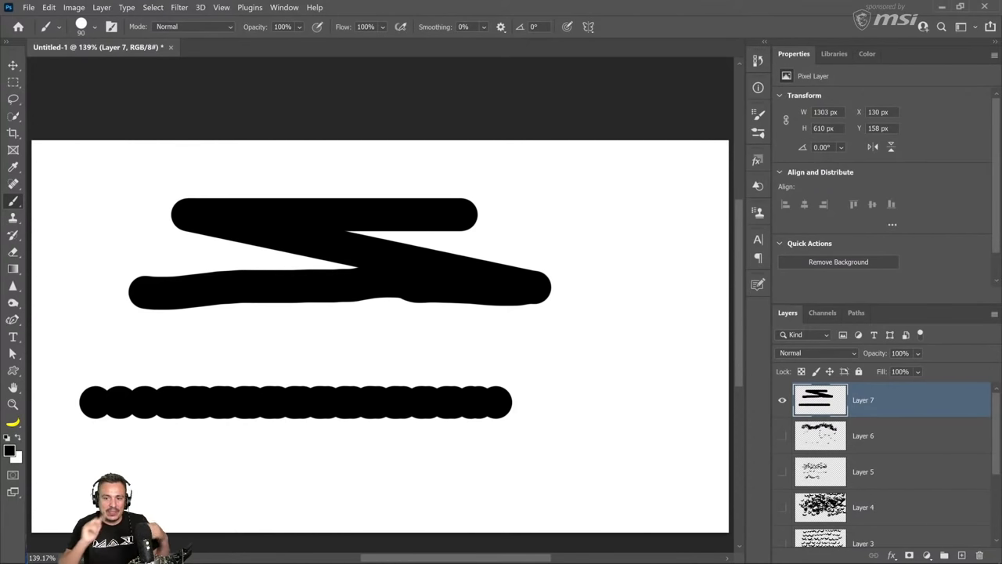
Return from the spaceship image details to the list of libraries and open the 1324 library.
left_click(835, 55)
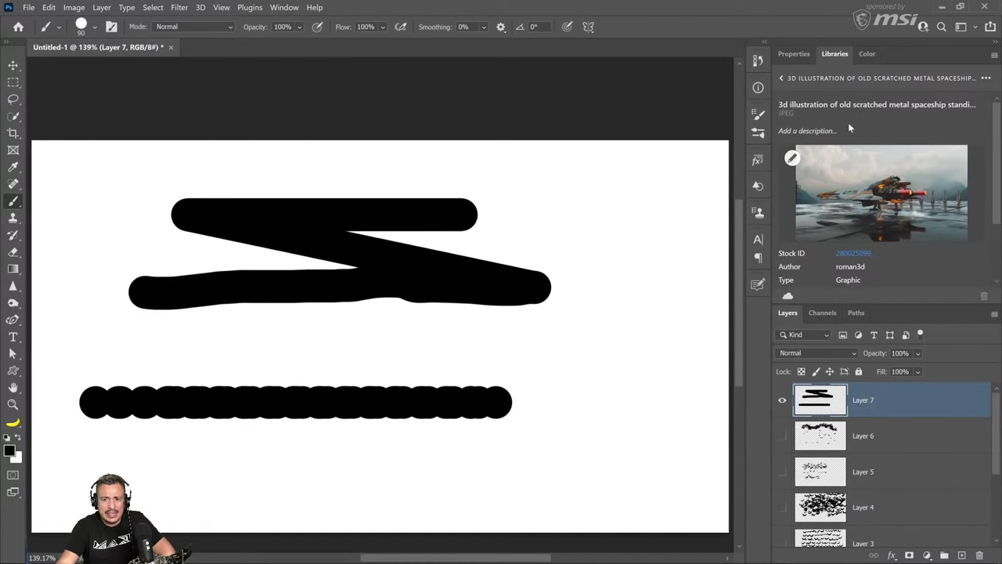
left_click(780, 79)
left_click(987, 83)
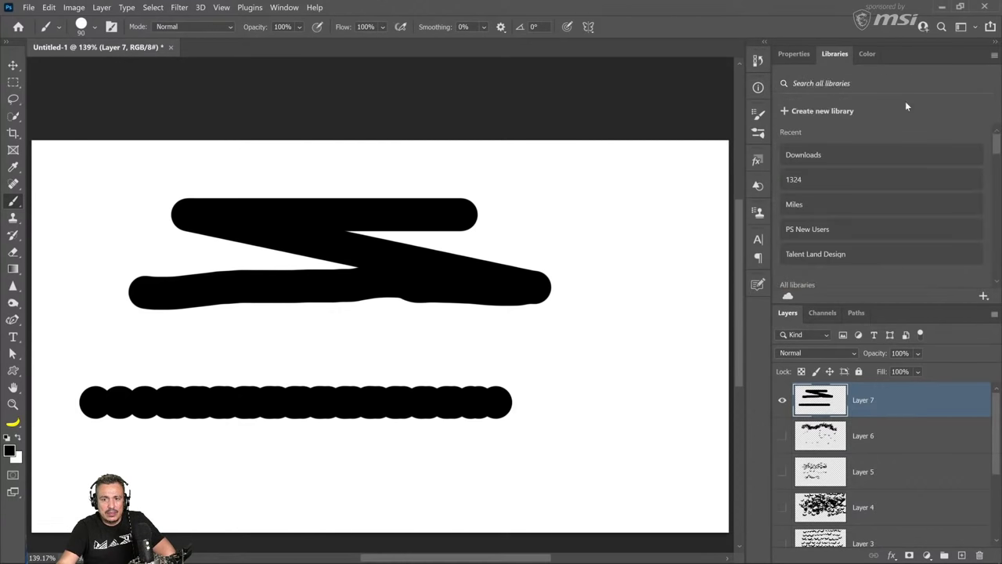
scroll(844, 219, "down", 6)
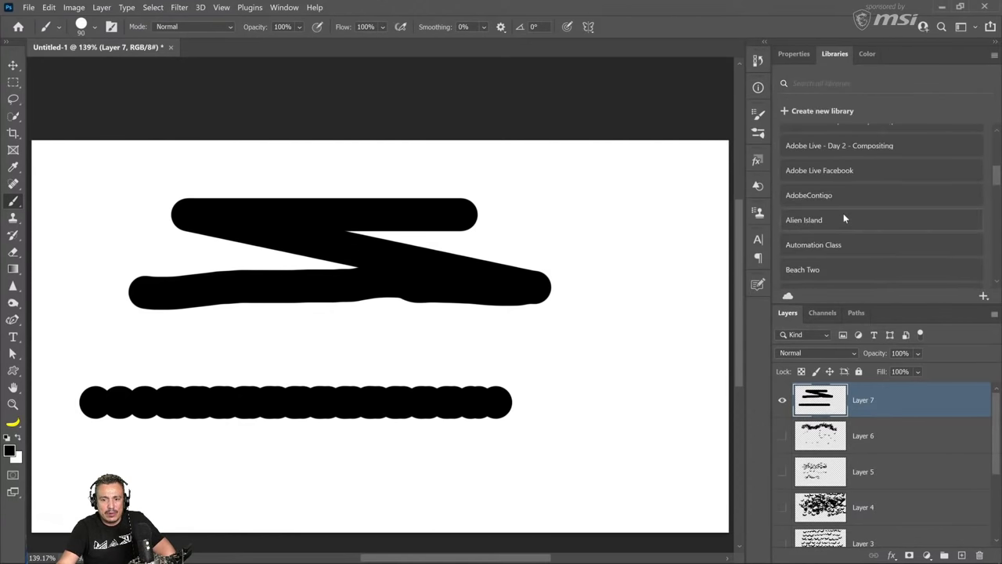
scroll(843, 219, "up", 3)
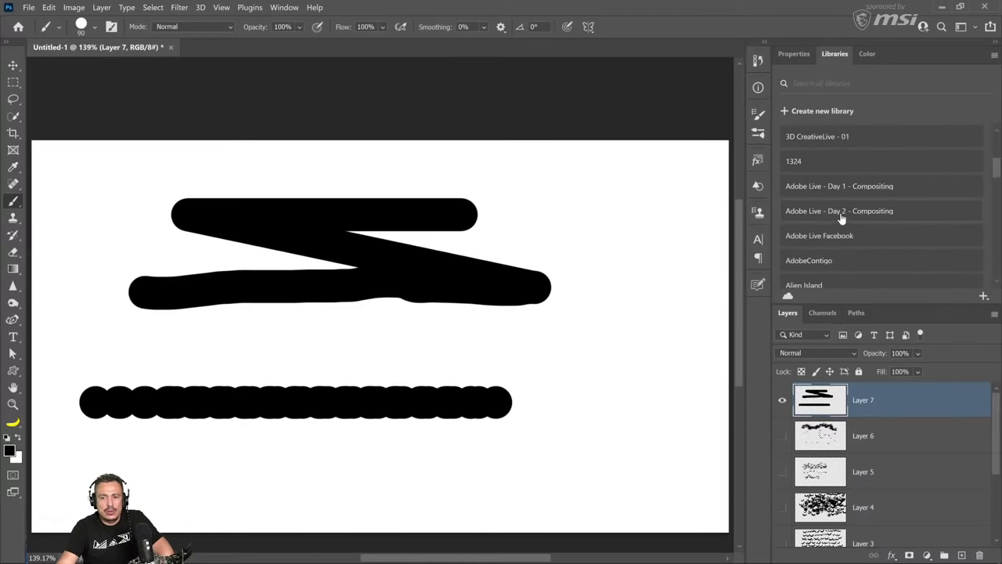
left_click(824, 163)
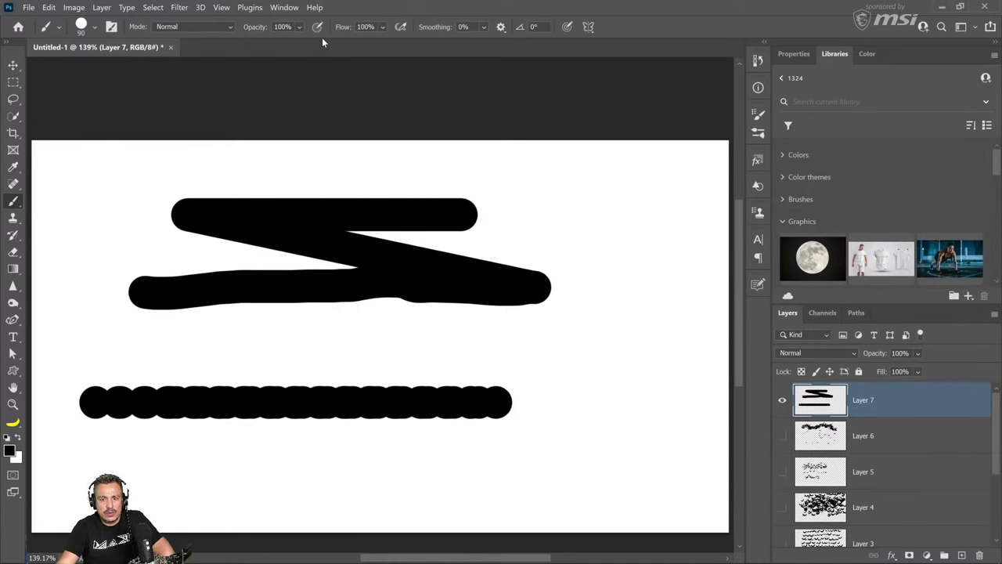
Add the Hair Brush preset from the saved brushes to the 1324 library.
left_click(111, 27)
left_click(583, 108)
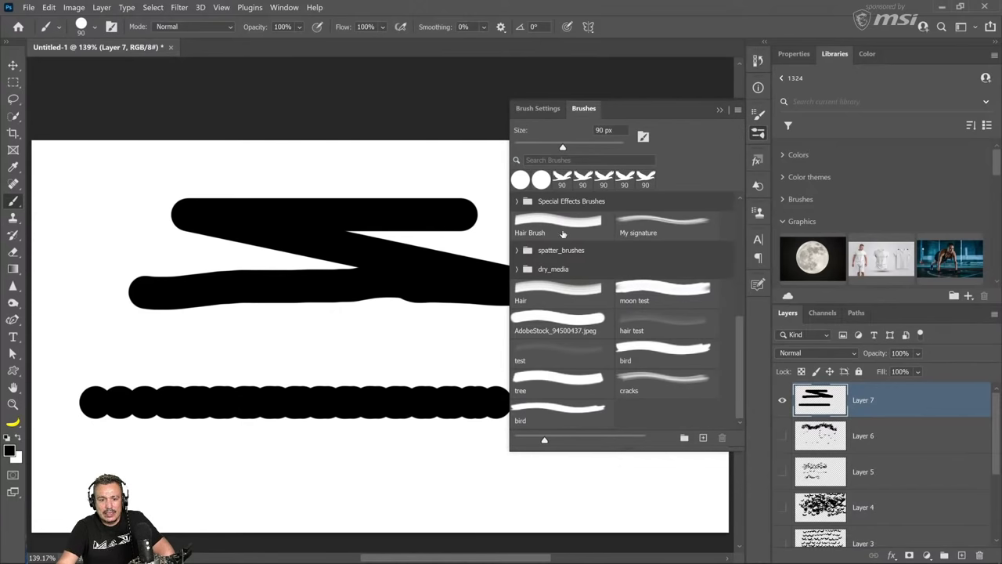
left_click_drag(561, 231, 858, 210)
scroll(861, 261, "down", 1)
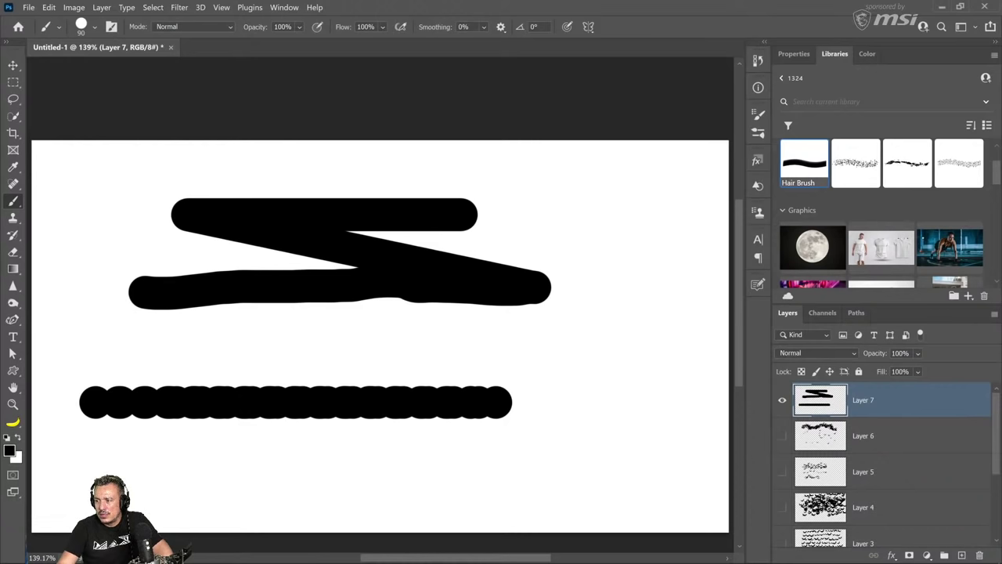
Hide Layer 7 and search all libraries for "clouds".
left_click(783, 400)
left_click(815, 101)
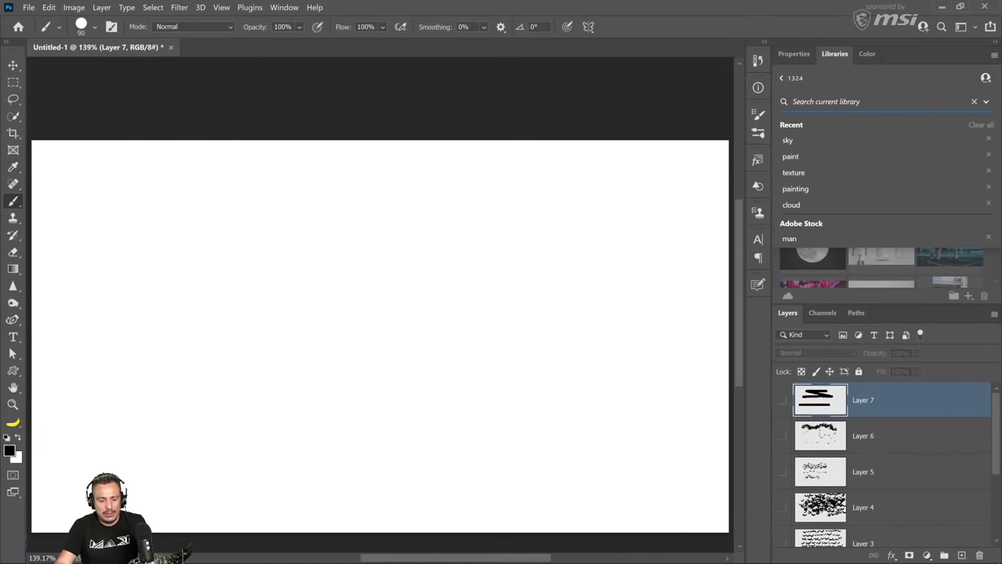
type("clud")
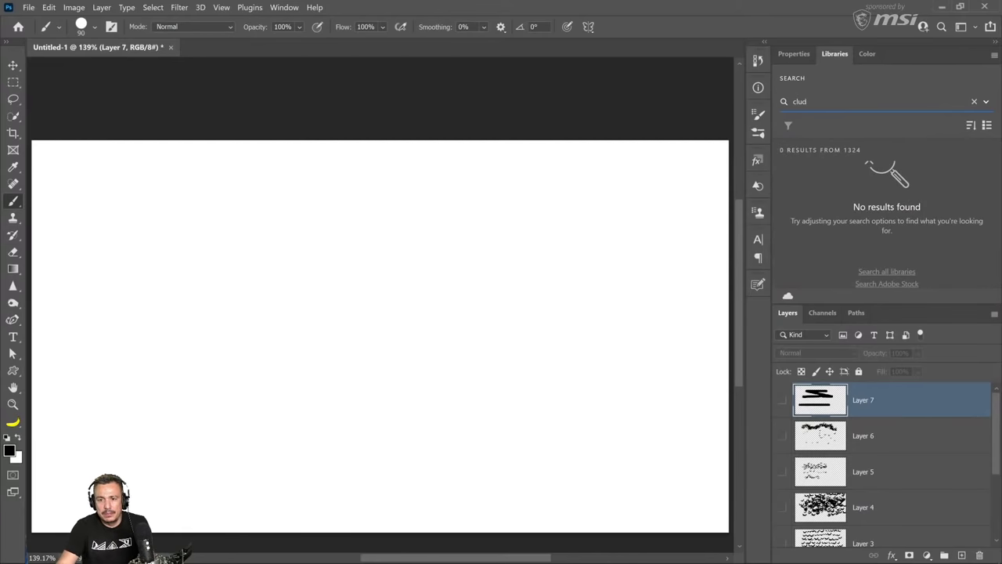
key("BackSpace")
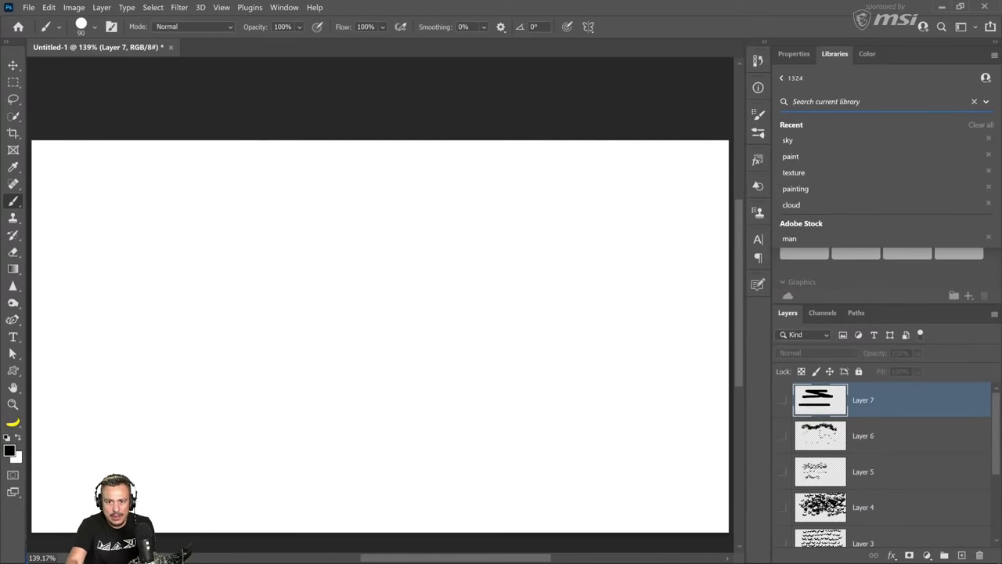
left_click(986, 101)
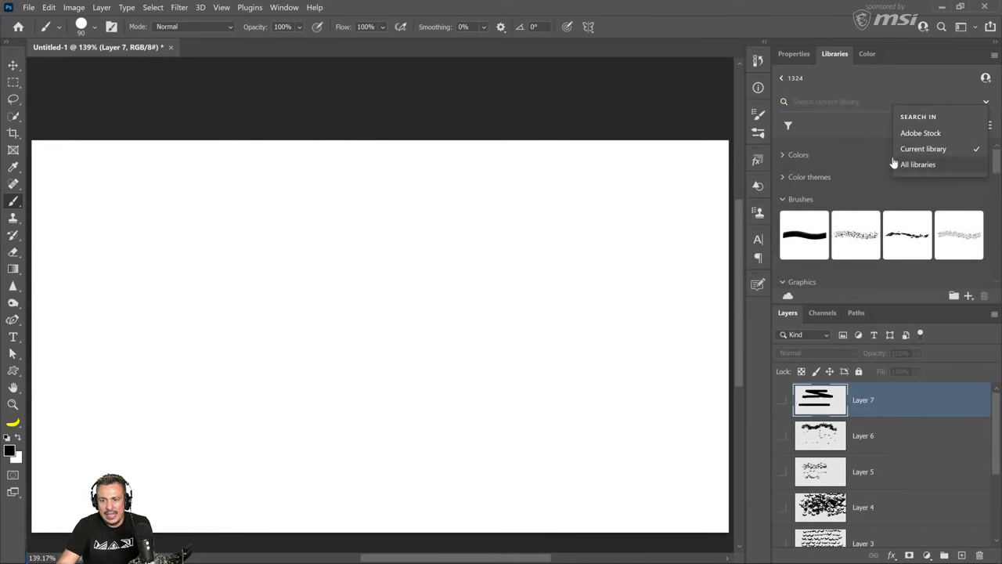
left_click(920, 164)
left_click(821, 101)
type("clouds")
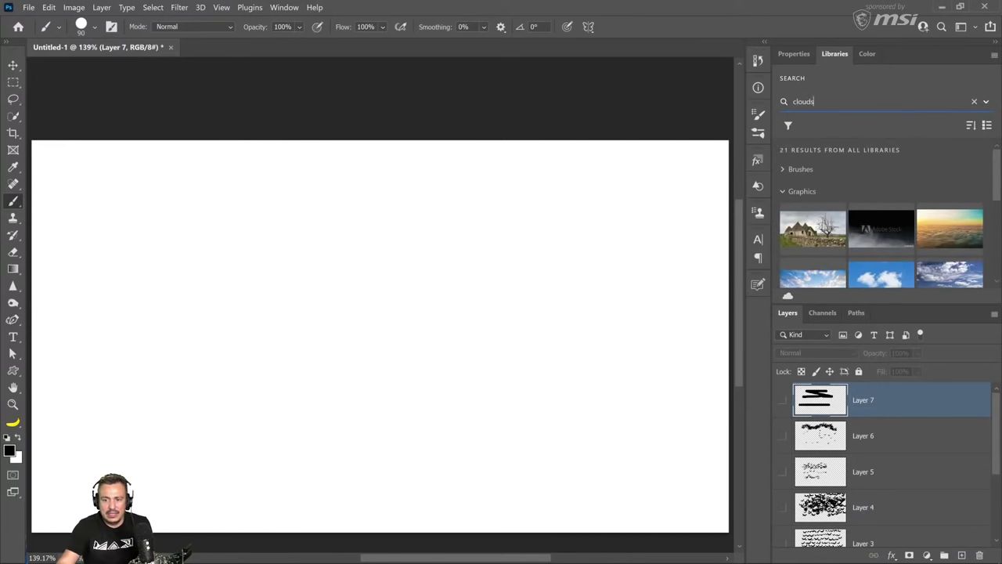
Open the "Blue sky with clouds" graphic from the search results for editing as its own document.
scroll(869, 235, "down", 3)
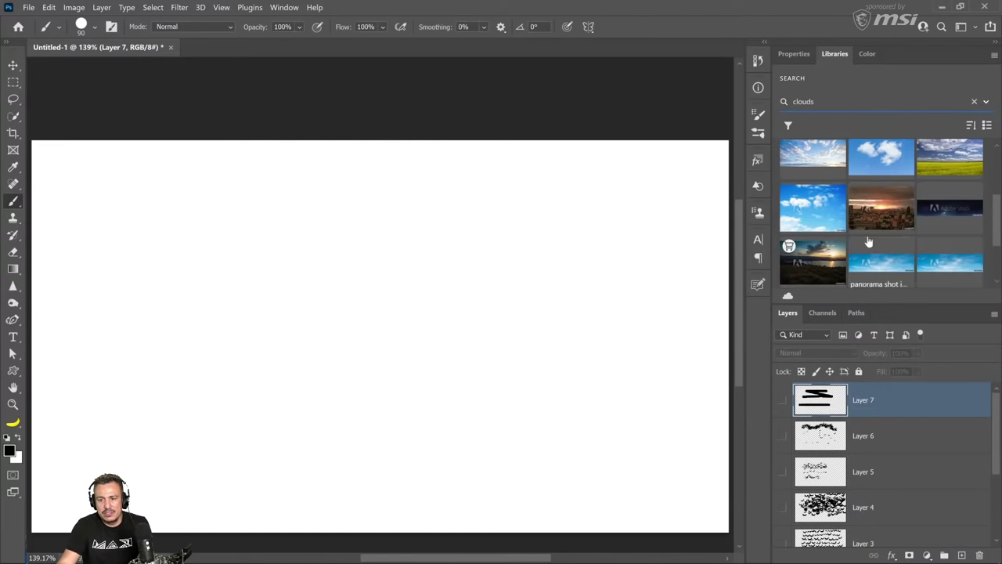
left_click(877, 164)
left_click(793, 158)
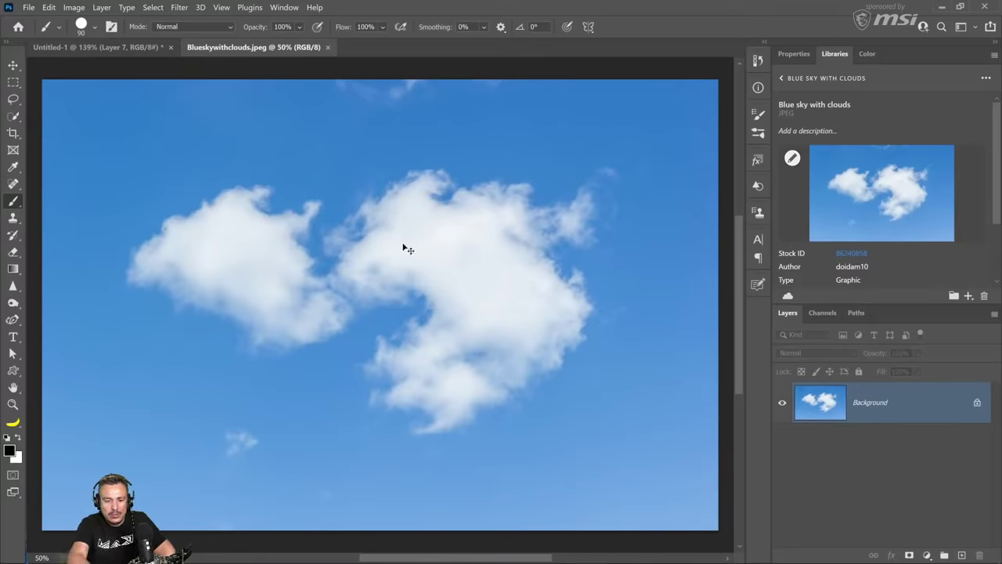
Desaturate and invert the cloud photo, and use Levels to brighten the gray sky around the dark clouds toward white.
key("ctrl+shift+u")
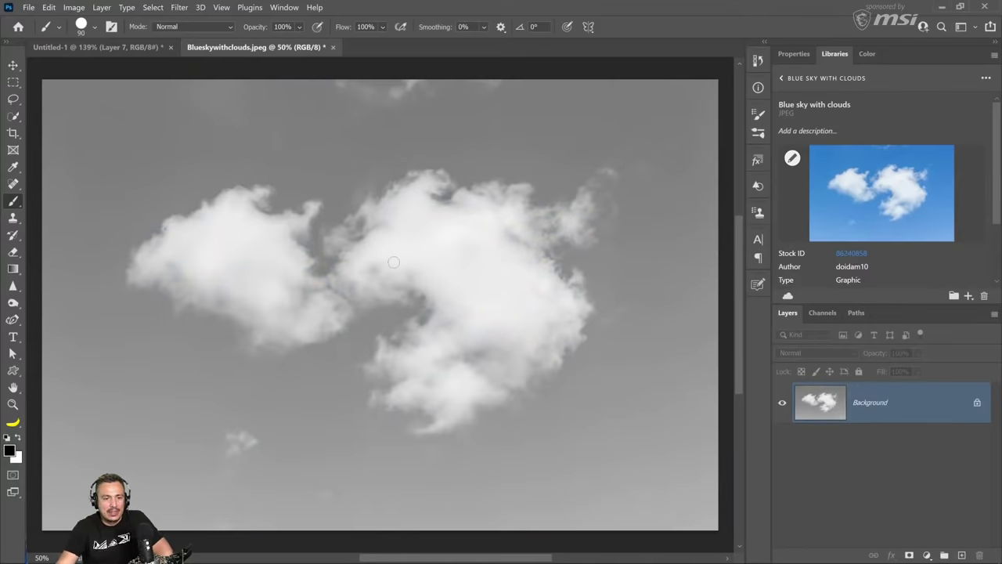
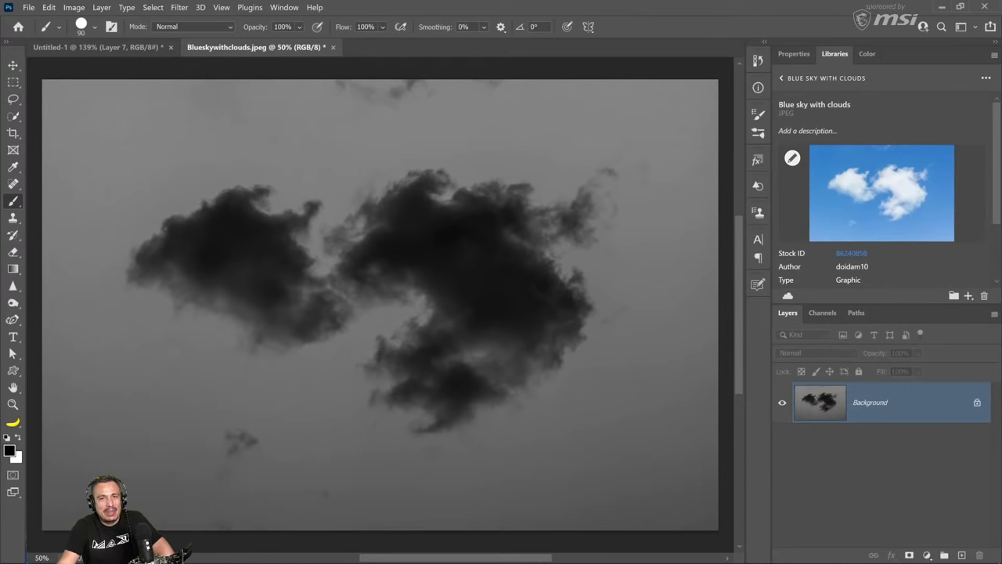
left_click(73, 7)
mouse_move(97, 36)
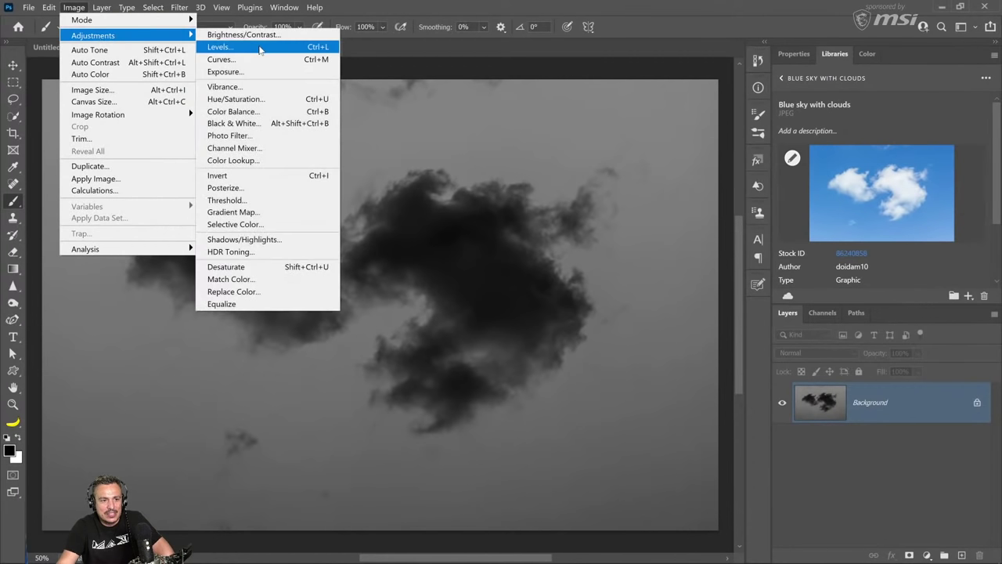
left_click(243, 49)
left_click_drag(863, 206, 771, 207)
left_click(907, 86)
Dodge the highlights around the clouds, enlarging the brush to 1000 px, to whiten the remaining gray sky along the lower part of the image.
key("b")
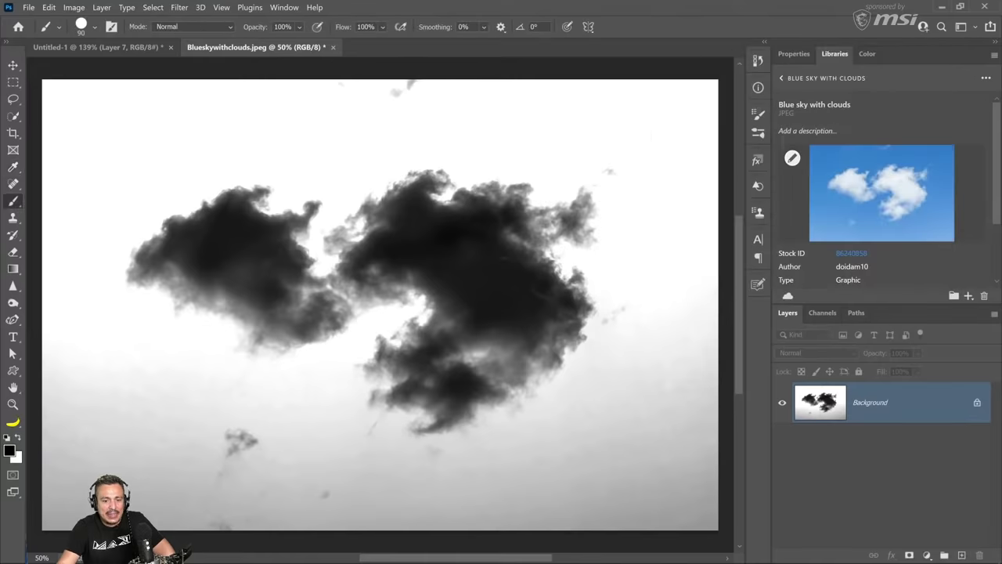
left_click_drag(13, 302, 51, 302)
mouse_move(46, 360)
left_mouse_down()
mouse_move(62, 485)
mouse_move(82, 392)
left_mouse_up()
left_click(183, 27)
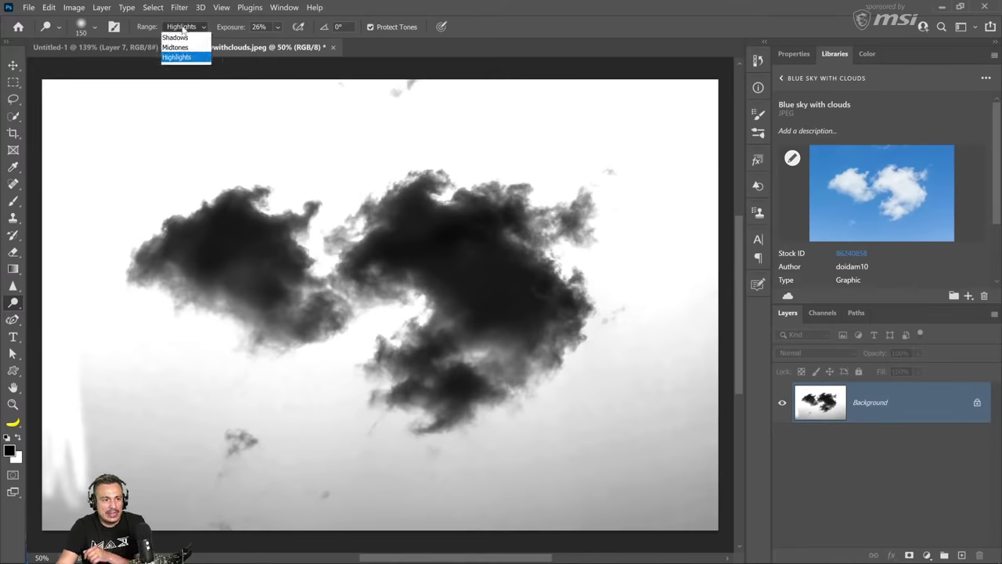
left_click(180, 56)
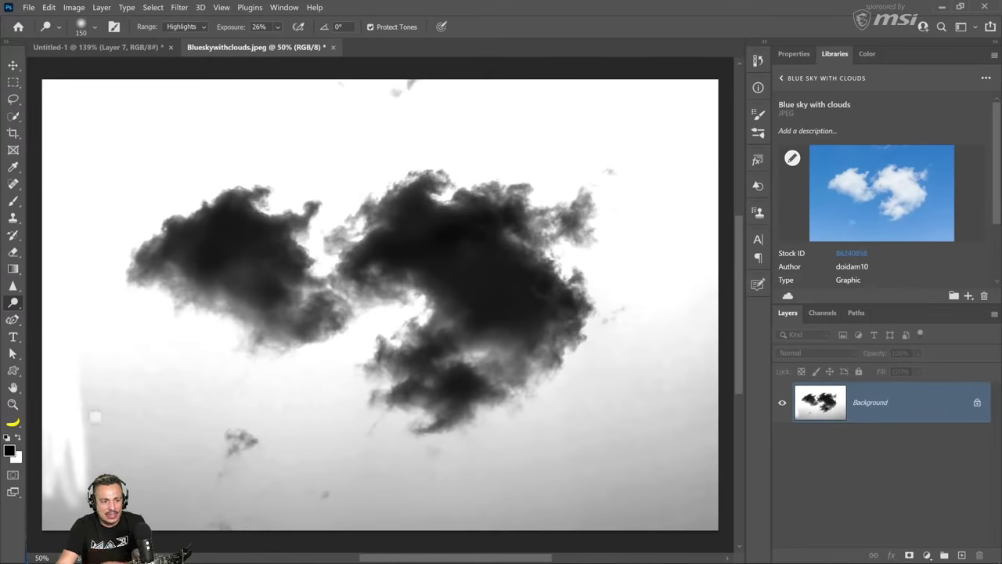
key("bracketright")
key("bracketright")
key("bracketright")
key("bracketright")
key("bracketright")
key("bracketright")
key("bracketright")
key("bracketright")
key("bracketright")
key("bracketright")
mouse_move(99, 380)
left_mouse_down()
mouse_move(105, 460)
mouse_move(85, 508)
mouse_move(95, 506)
mouse_move(90, 479)
left_mouse_up()
mouse_move(426, 503)
left_mouse_down()
mouse_move(329, 447)
mouse_move(307, 412)
mouse_move(195, 396)
mouse_move(318, 453)
mouse_move(234, 510)
mouse_move(156, 489)
mouse_move(418, 531)
mouse_move(316, 523)
mouse_move(434, 519)
mouse_move(558, 498)
mouse_move(699, 452)
mouse_move(538, 451)
mouse_move(714, 396)
mouse_move(763, 355)
mouse_move(721, 509)
mouse_move(689, 441)
mouse_move(717, 519)
mouse_move(620, 547)
mouse_move(624, 523)
mouse_move(709, 514)
mouse_move(687, 513)
mouse_move(714, 500)
mouse_move(569, 527)
mouse_move(288, 511)
mouse_move(329, 510)
mouse_move(257, 519)
left_mouse_up()
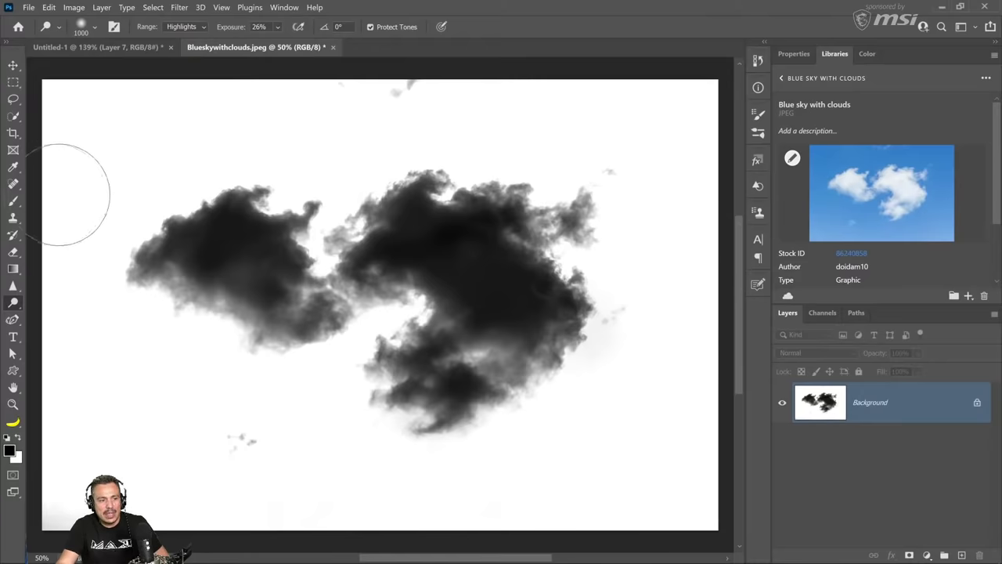
Make white the Brush foreground colour and paint over the gray specks below the small cloud and in the lower-left corner.
left_click(14, 200)
left_click(68, 201)
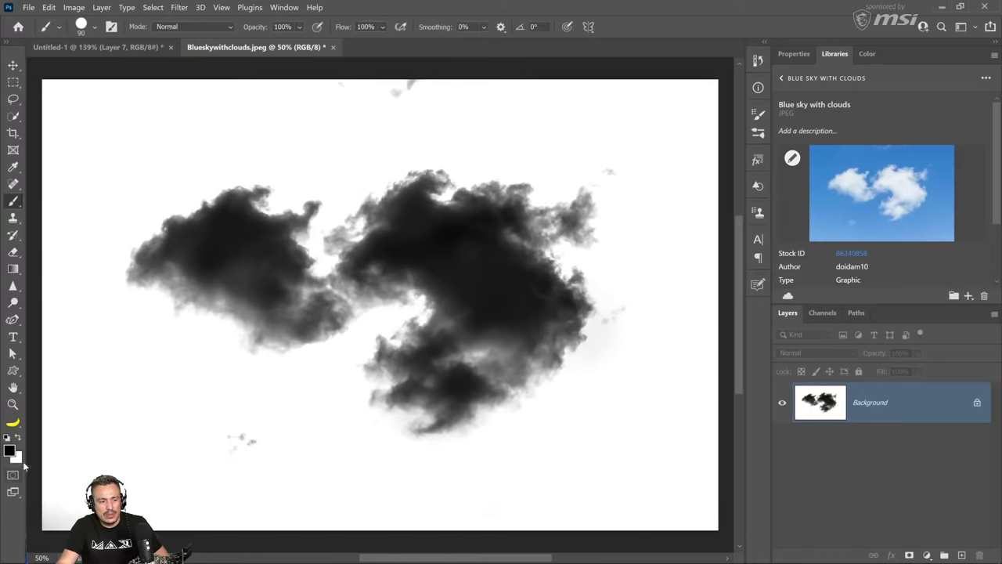
left_click(19, 437)
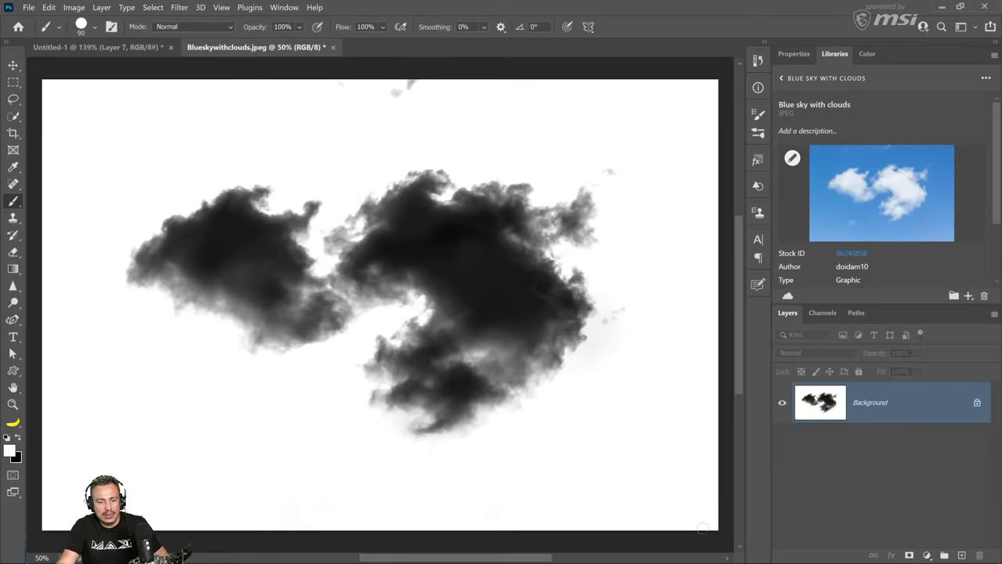
Lasso a loose outline around both clouds and fill everything outside it with white.
left_click(14, 101)
mouse_move(336, 140)
left_mouse_down()
mouse_move(341, 168)
mouse_move(416, 148)
mouse_move(569, 145)
mouse_move(629, 171)
mouse_move(648, 289)
mouse_move(618, 355)
mouse_move(570, 406)
mouse_move(466, 477)
mouse_move(370, 465)
mouse_move(326, 379)
mouse_move(240, 391)
mouse_move(185, 350)
mouse_move(114, 317)
mouse_move(117, 231)
mouse_move(243, 151)
mouse_move(296, 158)
mouse_move(321, 148)
left_mouse_up()
right_click(352, 206)
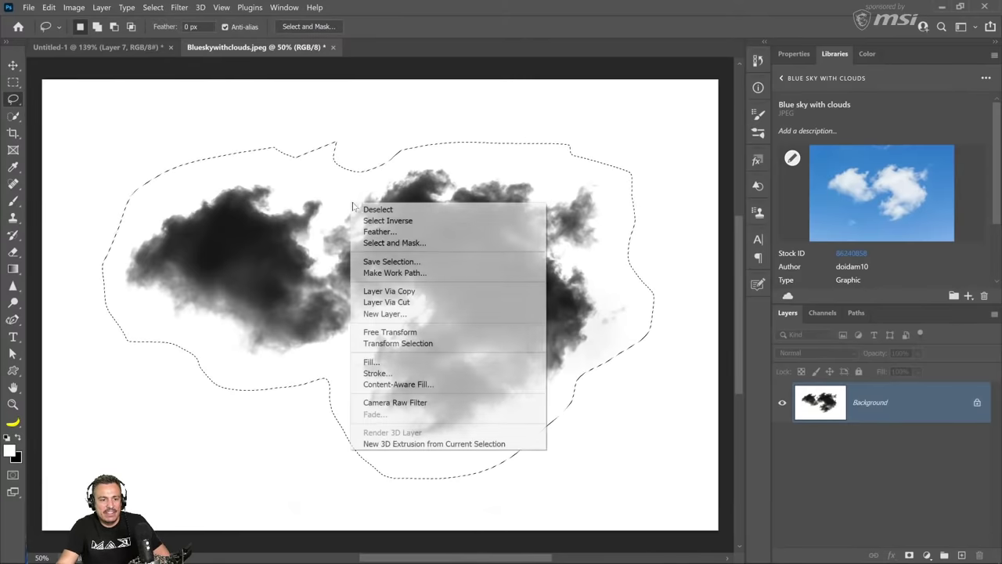
left_click(384, 221)
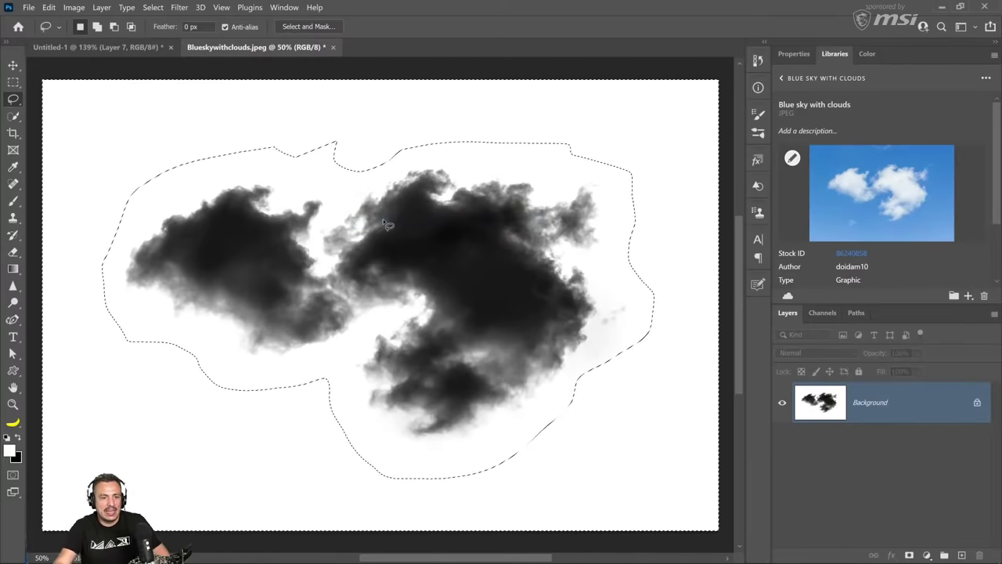
key("alt+BackSpace")
key("ctrl+d")
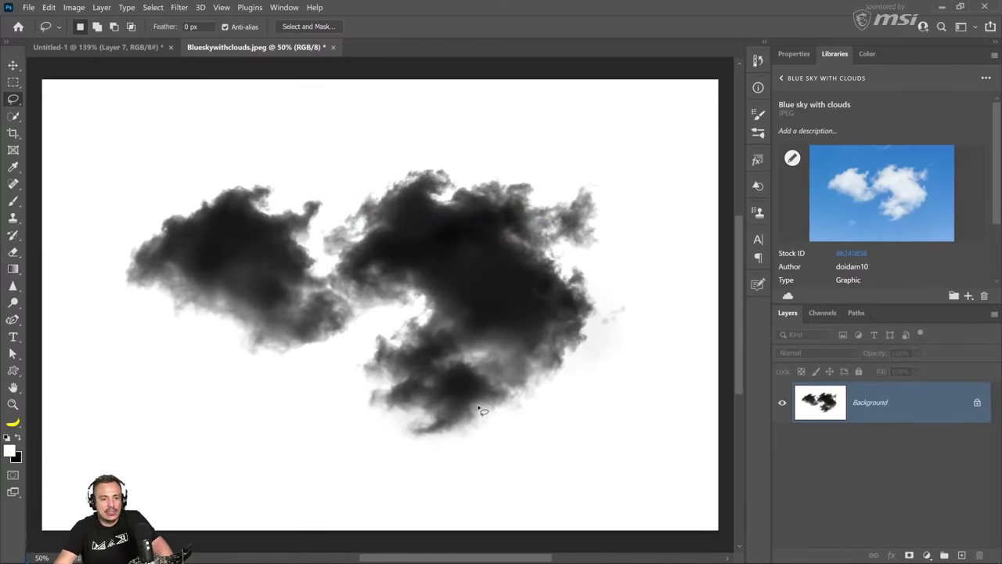
Unlock the Background of the cloud image to make it a regular layer.
left_click(50, 7)
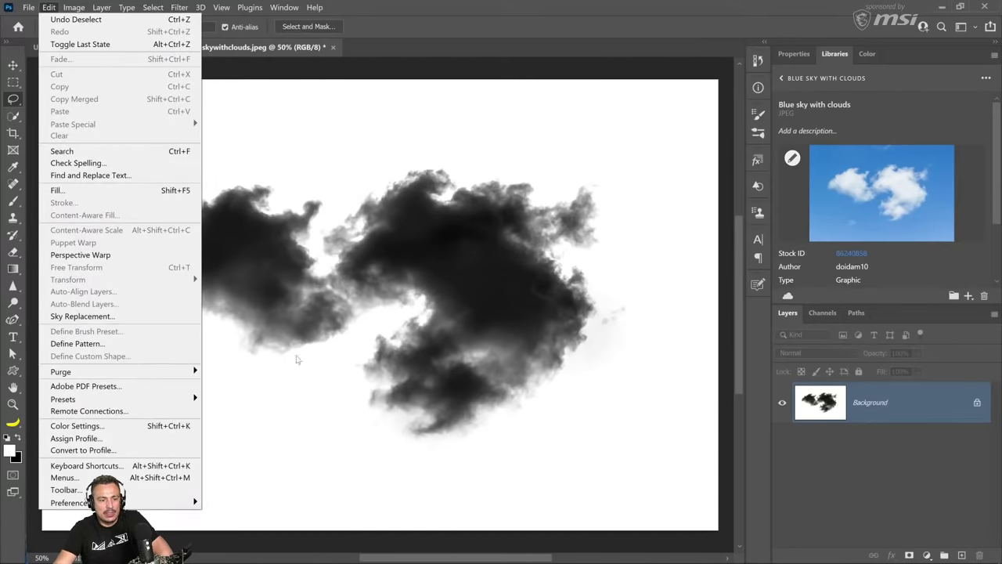
left_click(955, 427)
left_click(977, 402)
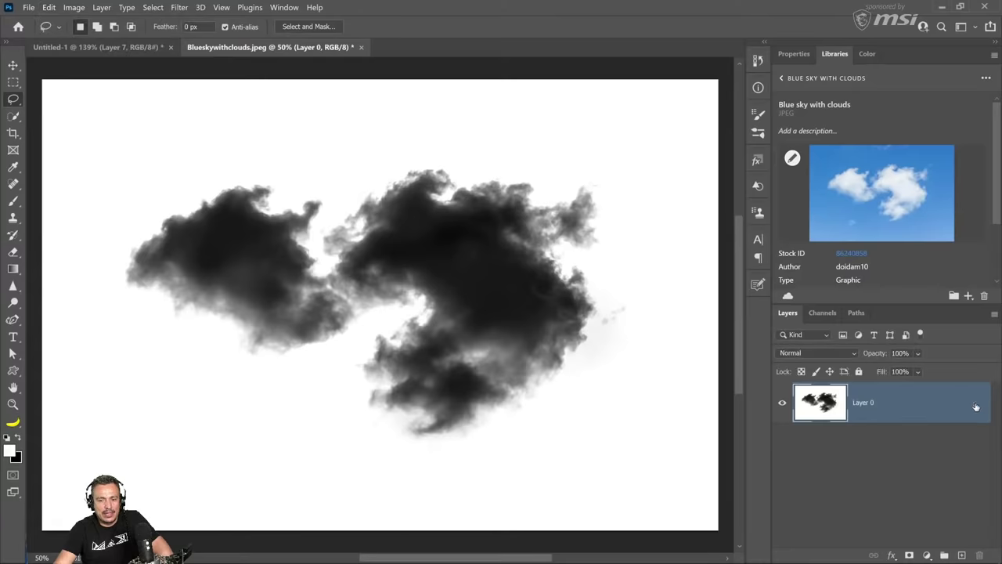
Check whether a brush preset can be defined from Layer 0, and examine the image's colour mode and bit depth.
left_click(48, 7)
left_click(365, 332)
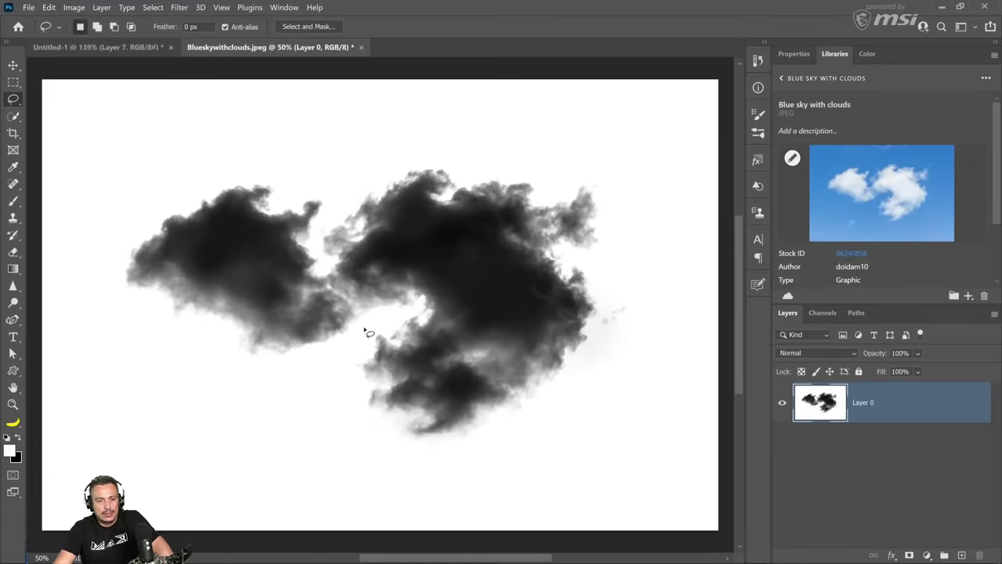
left_click(873, 457)
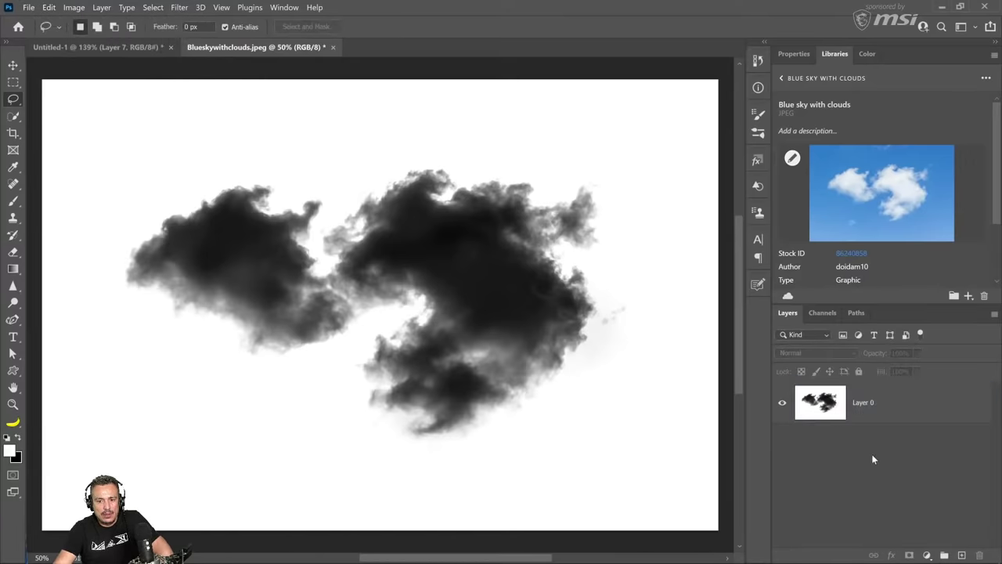
left_click(838, 412)
left_click(13, 65)
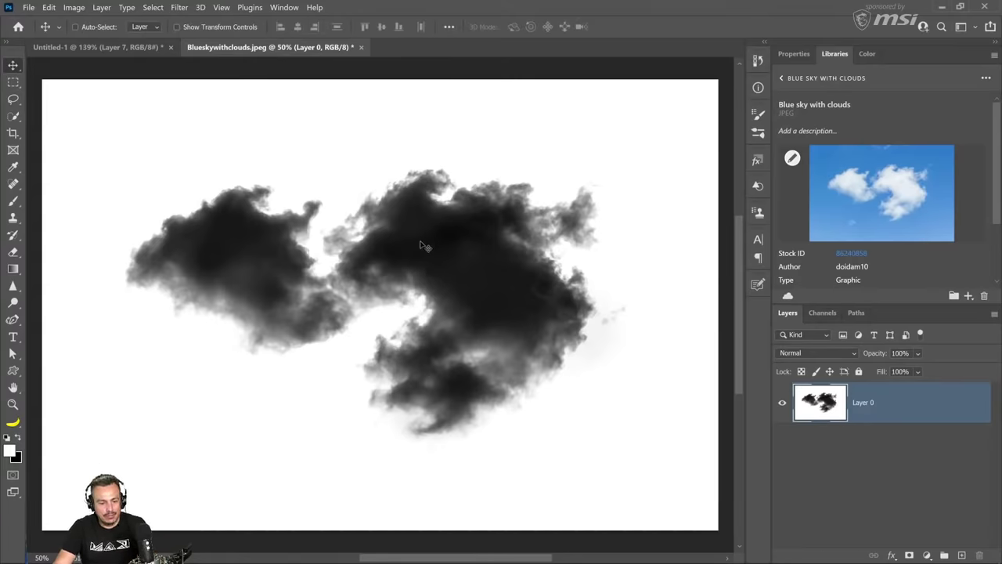
left_click(48, 7)
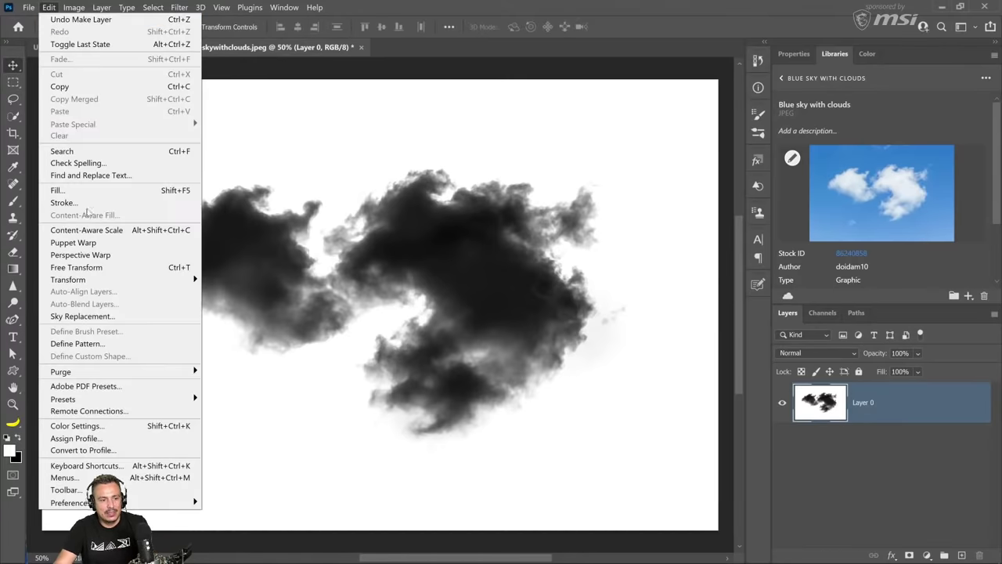
left_click(545, 353)
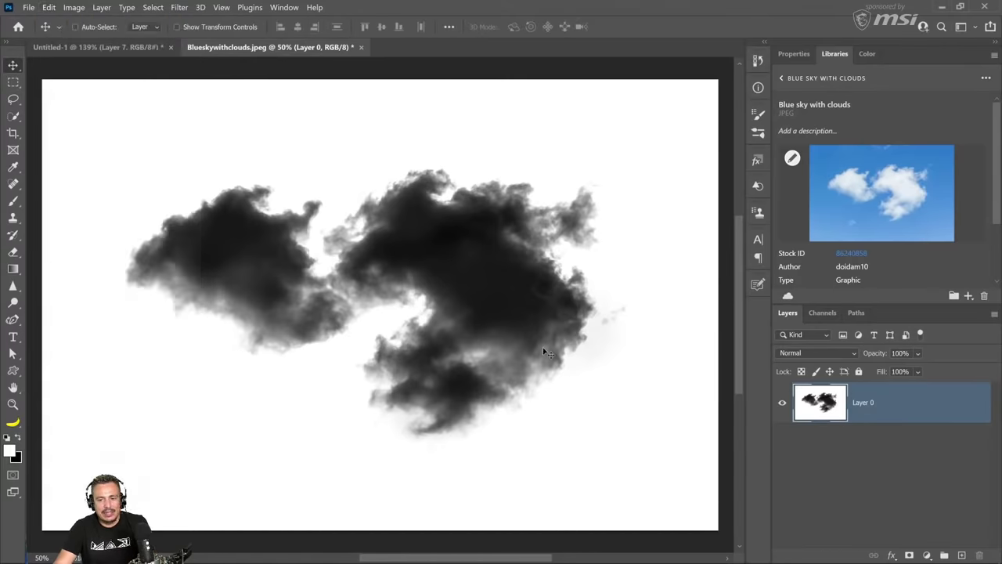
left_click(908, 454)
left_click(895, 421)
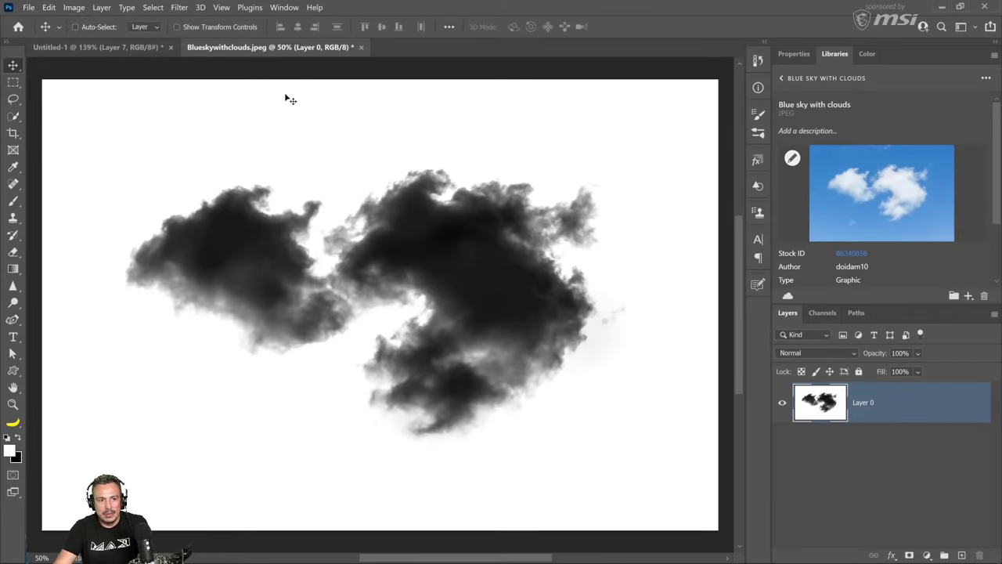
left_click(82, 8)
mouse_move(86, 23)
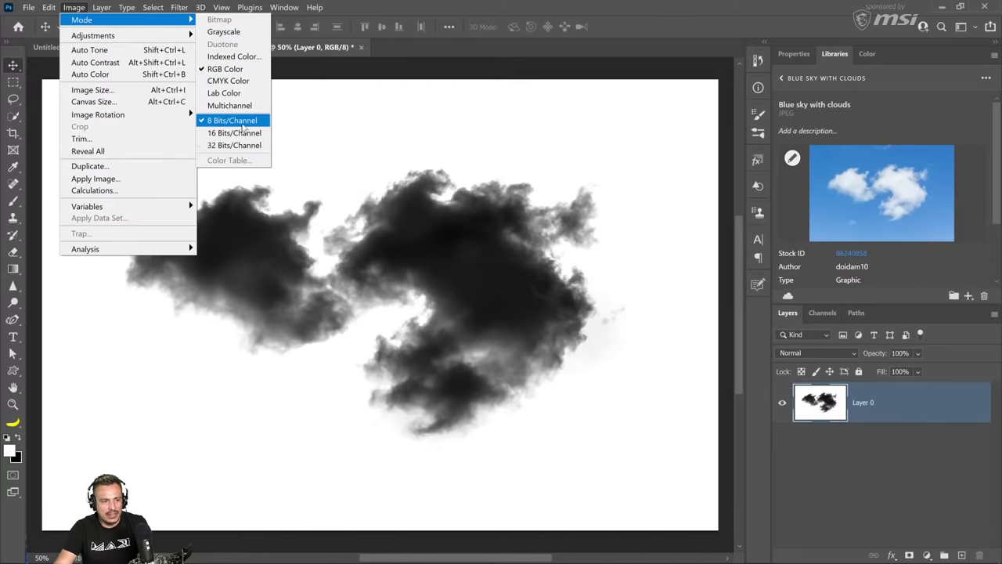
left_click(457, 164)
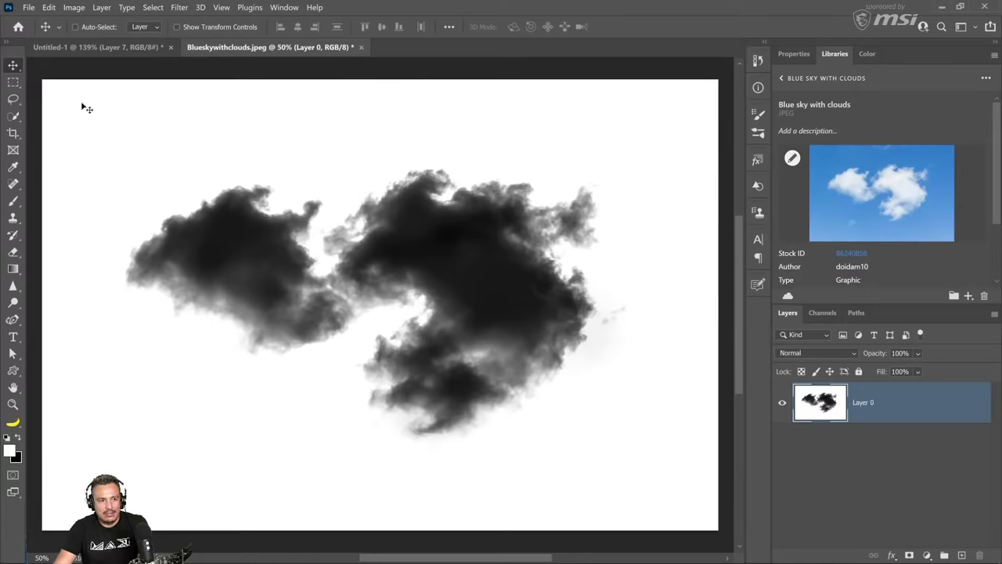
Reduce the cloud image's size to 50 percent in width and height.
left_click(73, 7)
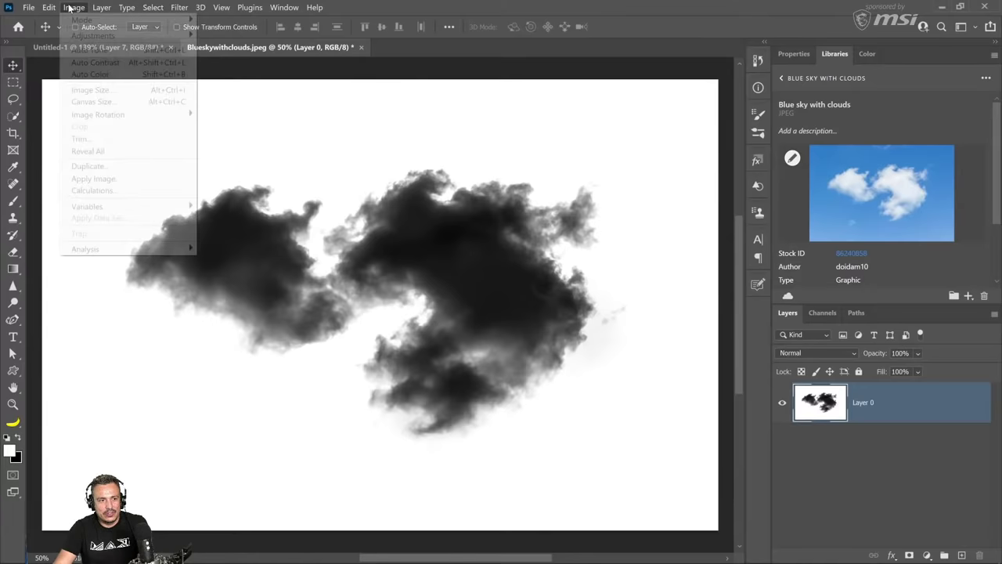
left_click(94, 90)
type("50")
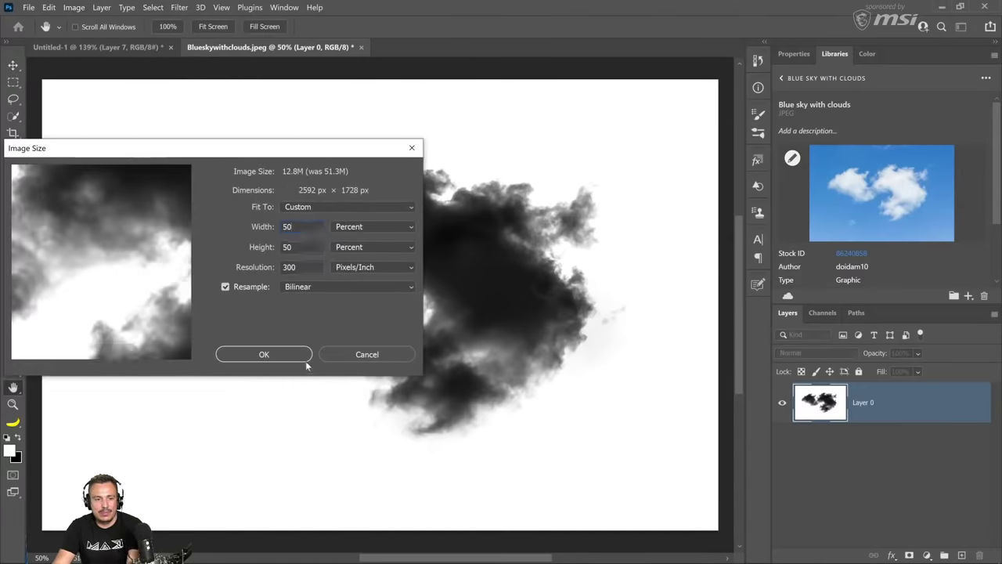
left_click(286, 353)
left_click(48, 8)
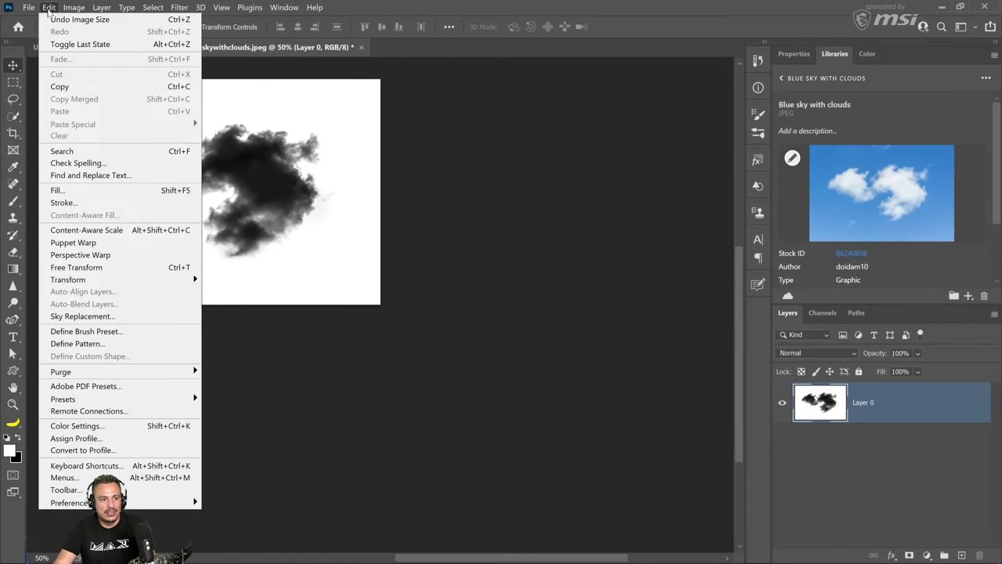
left_click(363, 257)
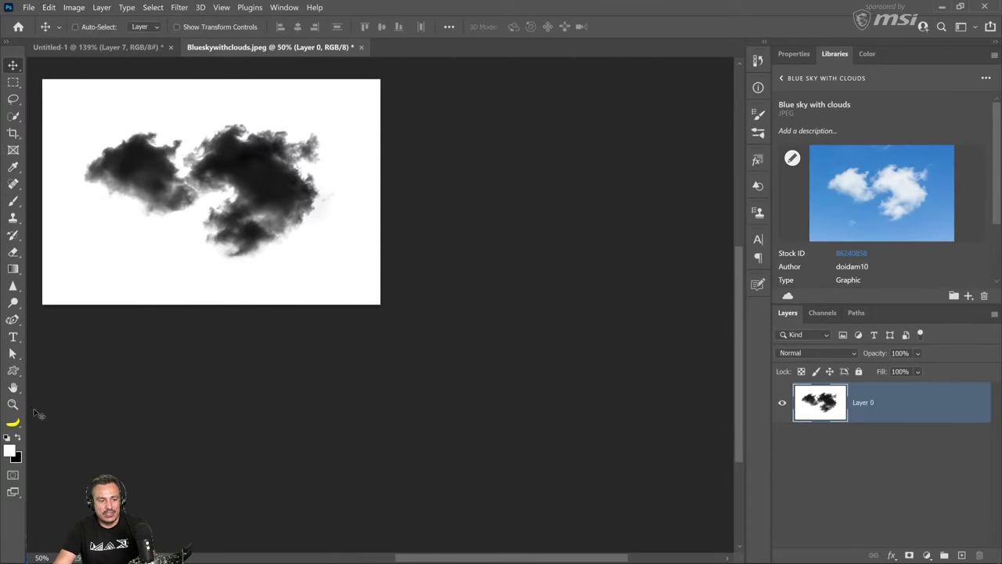
Define a brush preset named "Clouds" from the cloud image.
double_click(14, 388)
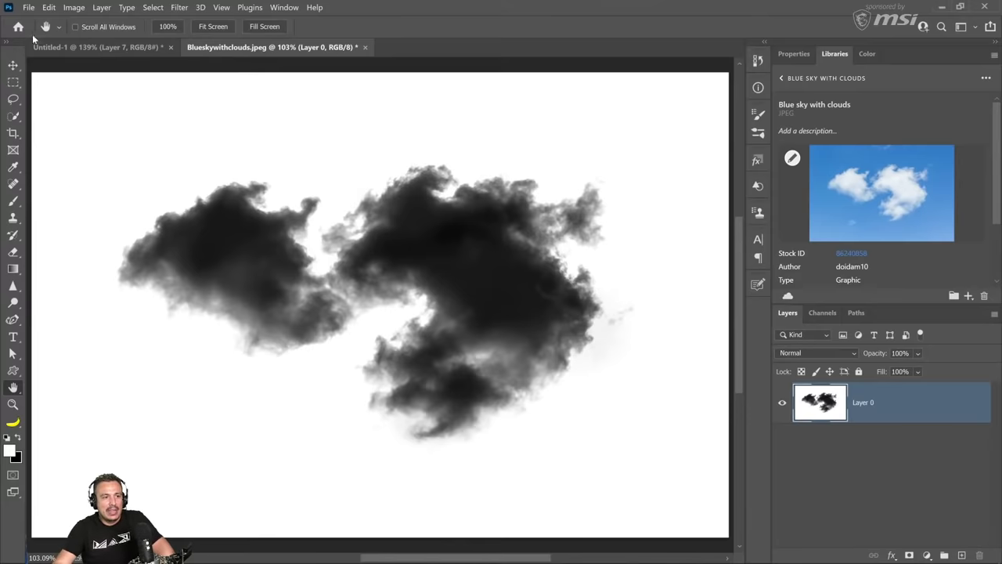
left_click(49, 7)
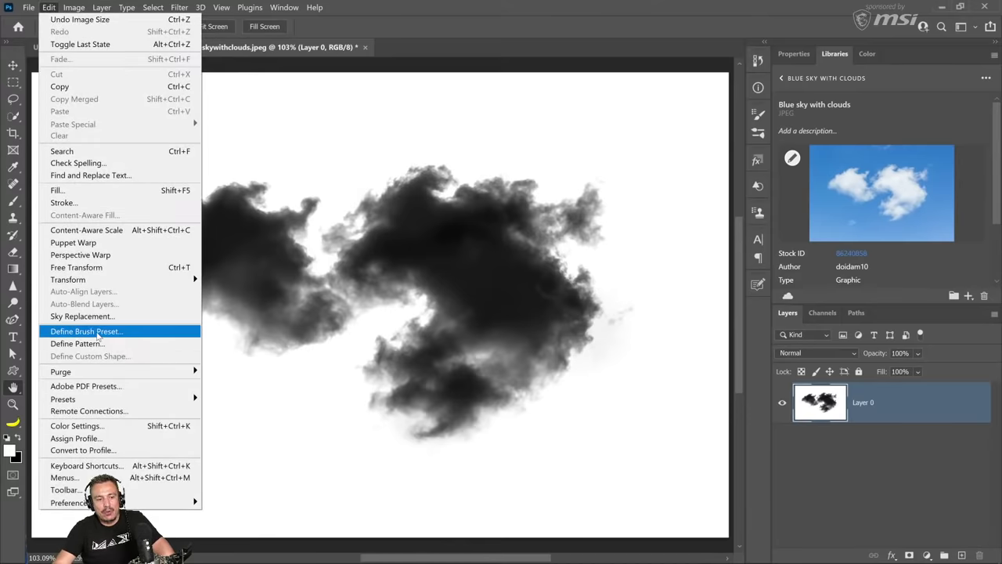
left_click(98, 335)
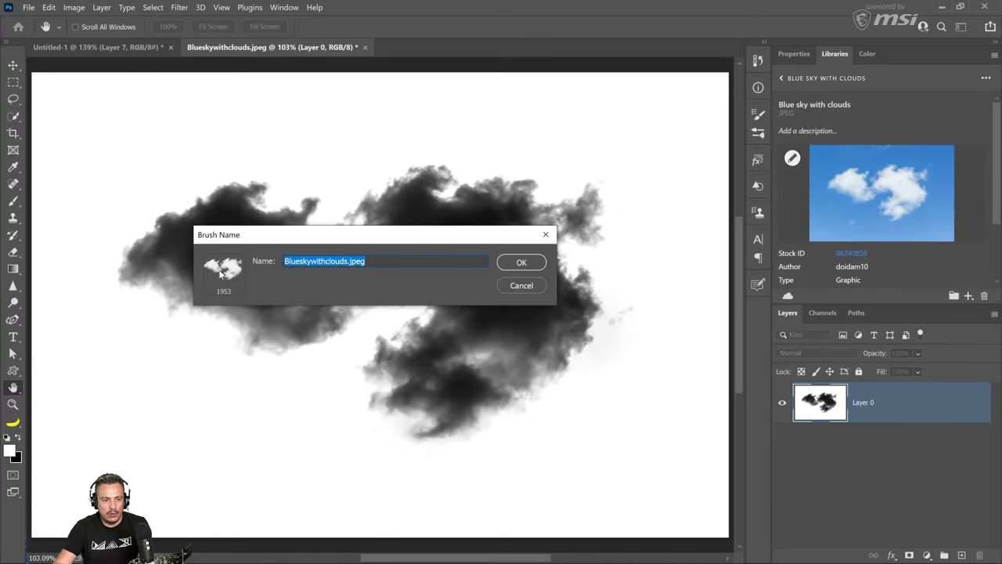
type("Clouds")
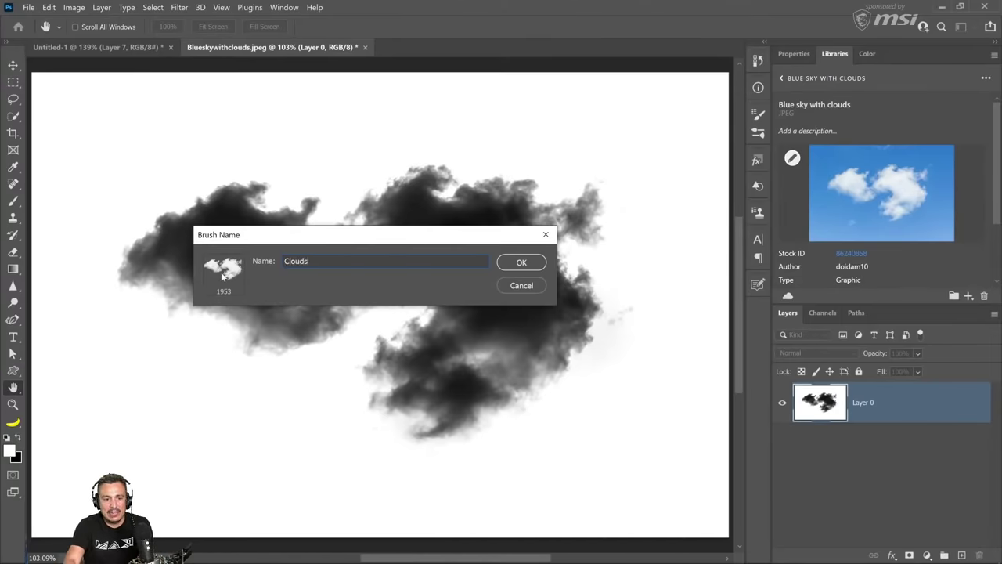
key("Return")
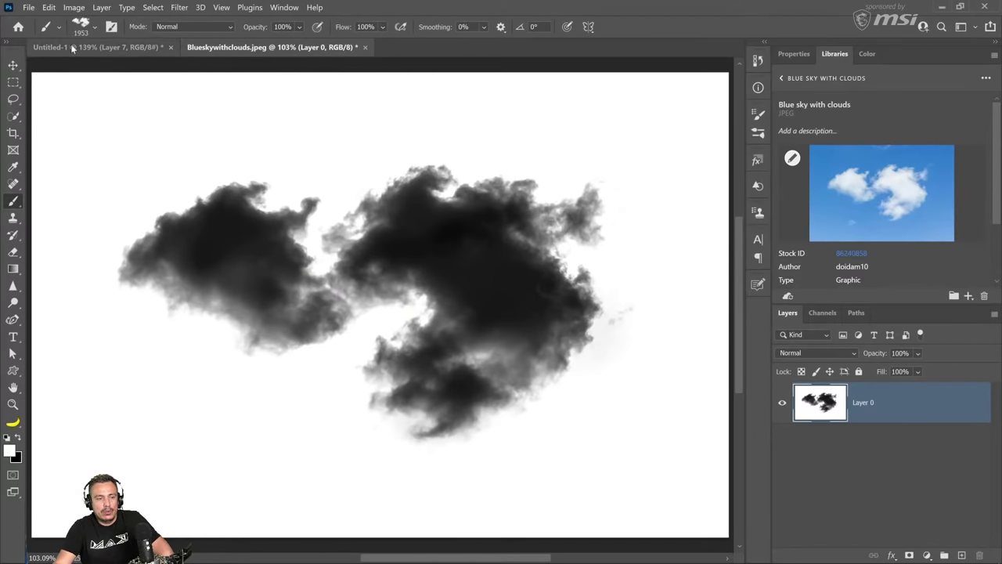
Return to the Untitled-1 document with the cloud brush active.
left_click(28, 7)
key("Escape")
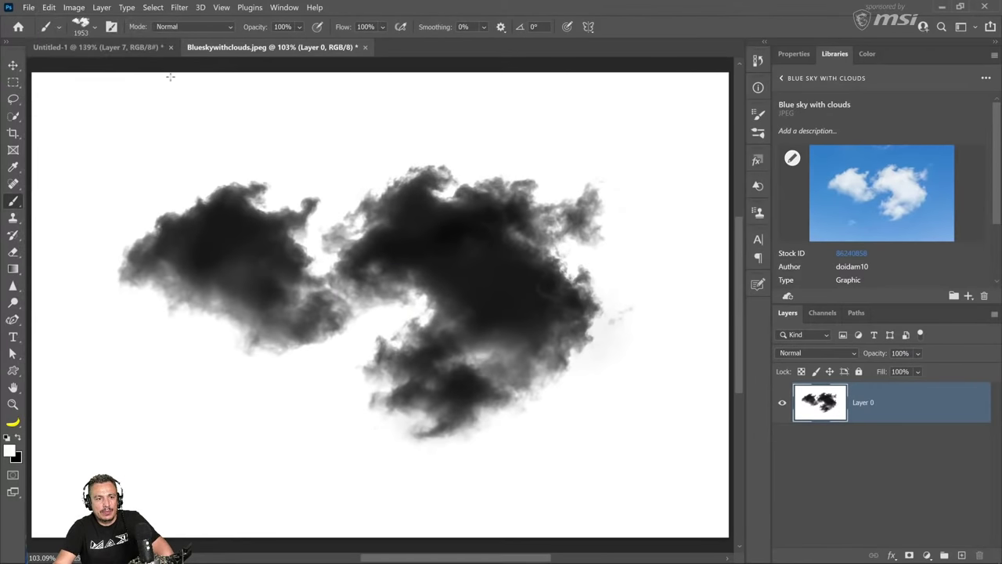
left_click(147, 48)
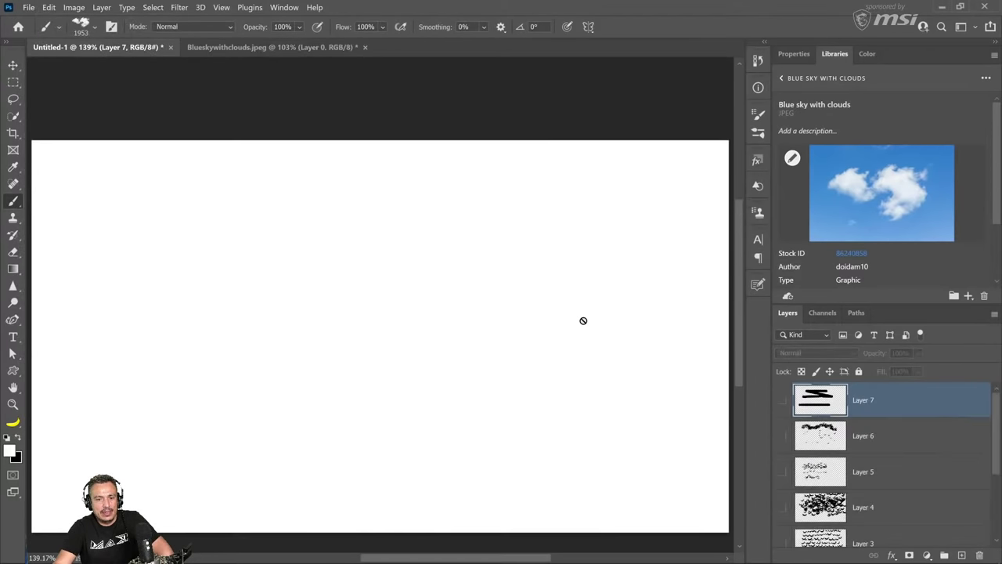
Delete Layers 2 through 7 so that only Layer 1 remains.
scroll(897, 493, "down", 3)
left_click(880, 498, "shift")
key("Delete")
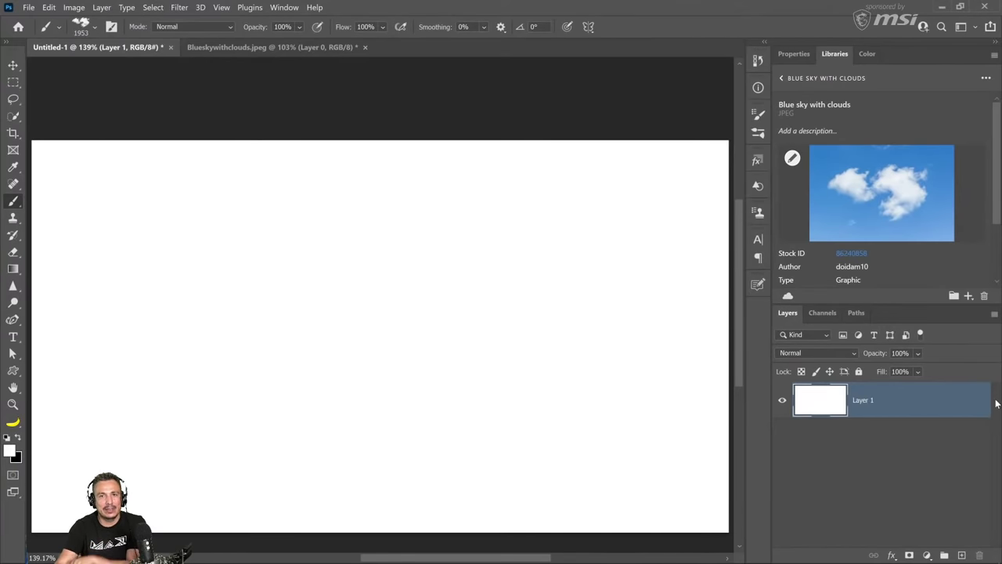
Add a new layer above Layer 1, make black the foreground colour, and try a single stamp of the cloud brush at 1953 px.
key("z")
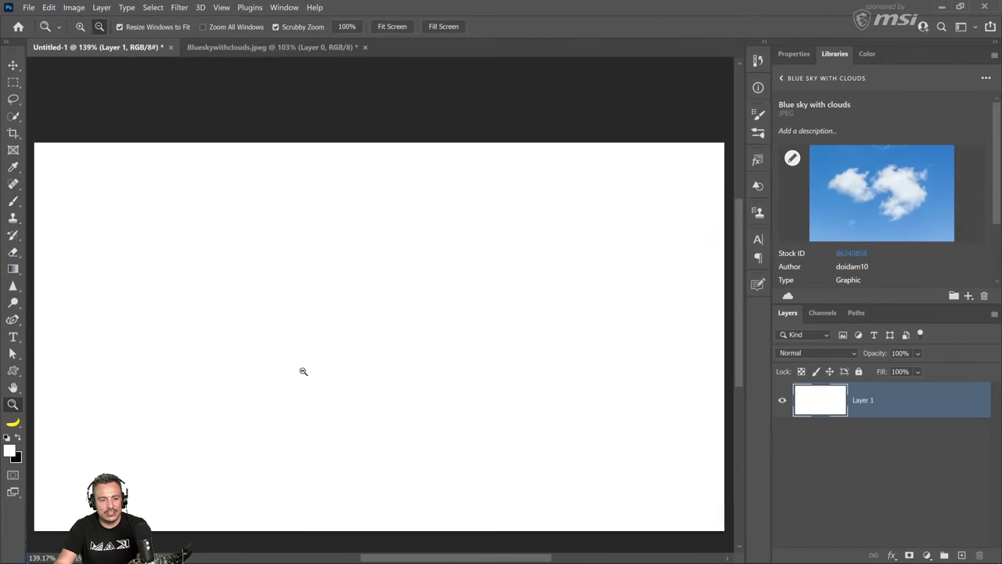
left_click(302, 369, "alt")
left_click(302, 369, "alt")
left_click(961, 554)
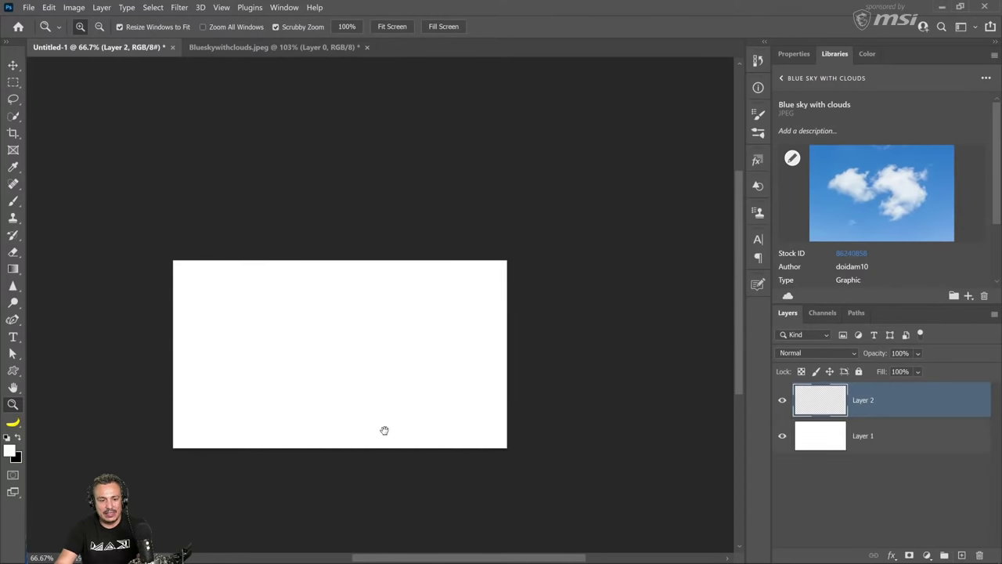
left_click_drag(384, 429, 353, 361)
left_click(12, 201)
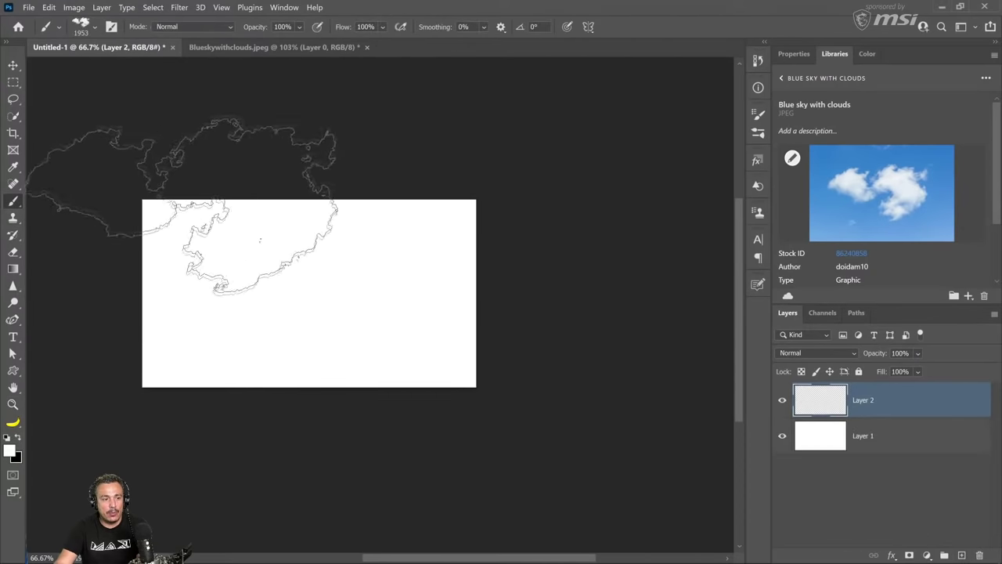
left_click(20, 438)
left_click(307, 291)
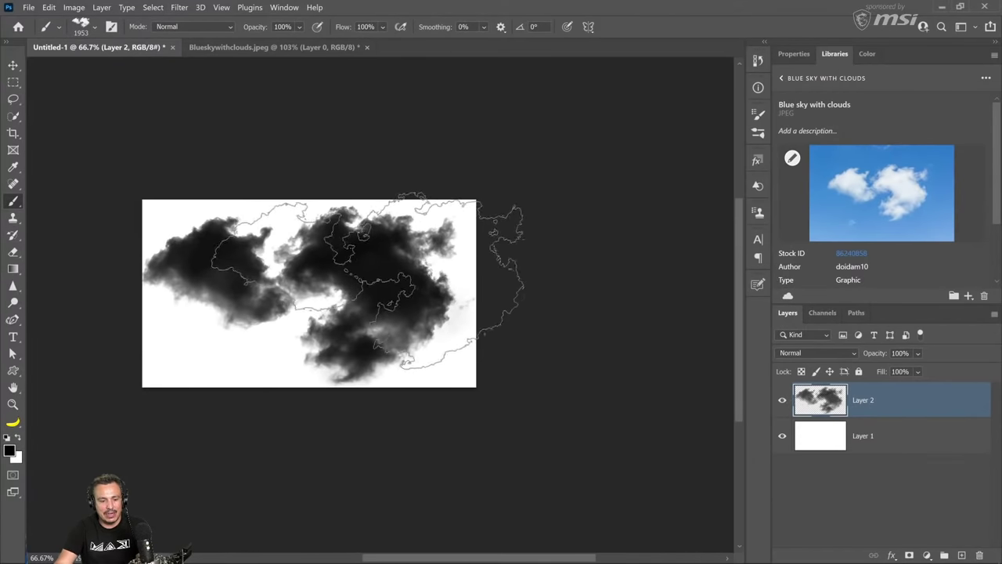
key("ctrl+z")
Reduce the cloud brush to 500 px and paint a black stroke across the upper part of the canvas on Layer 2.
key("bracketleft")
key("bracketleft")
key("bracketleft")
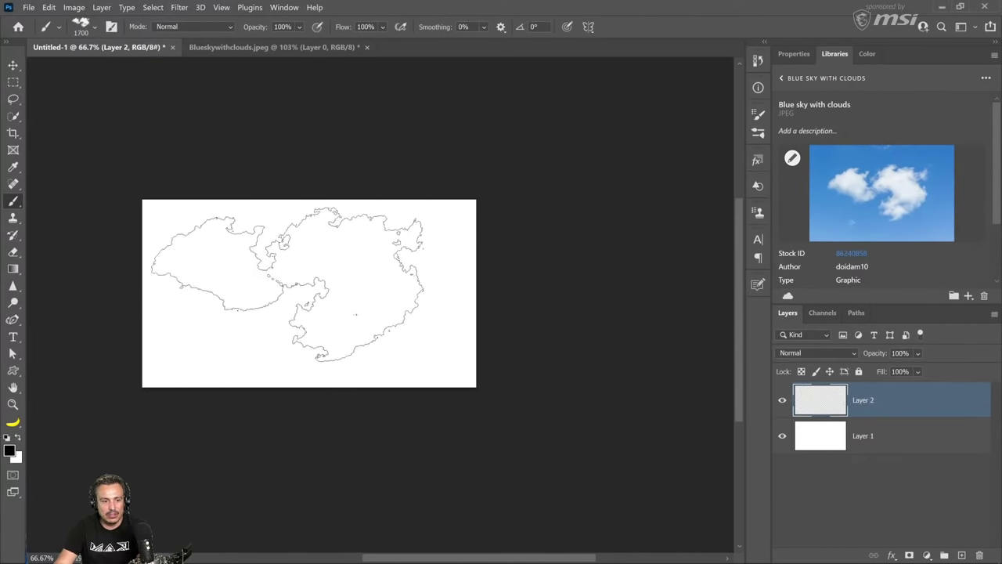
key("bracketleft")
key("bracketleft")
key("bracketleft")
key("bracketleft")
key("bracketleft")
key("bracketleft")
mouse_move(212, 257)
left_mouse_down()
mouse_move(329, 288)
mouse_move(421, 291)
left_mouse_up()
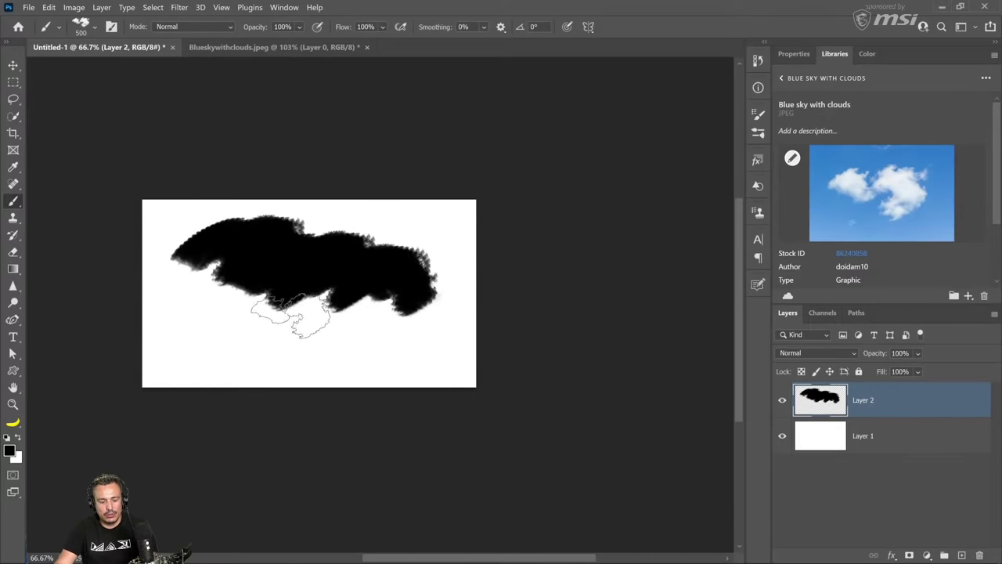
key("z")
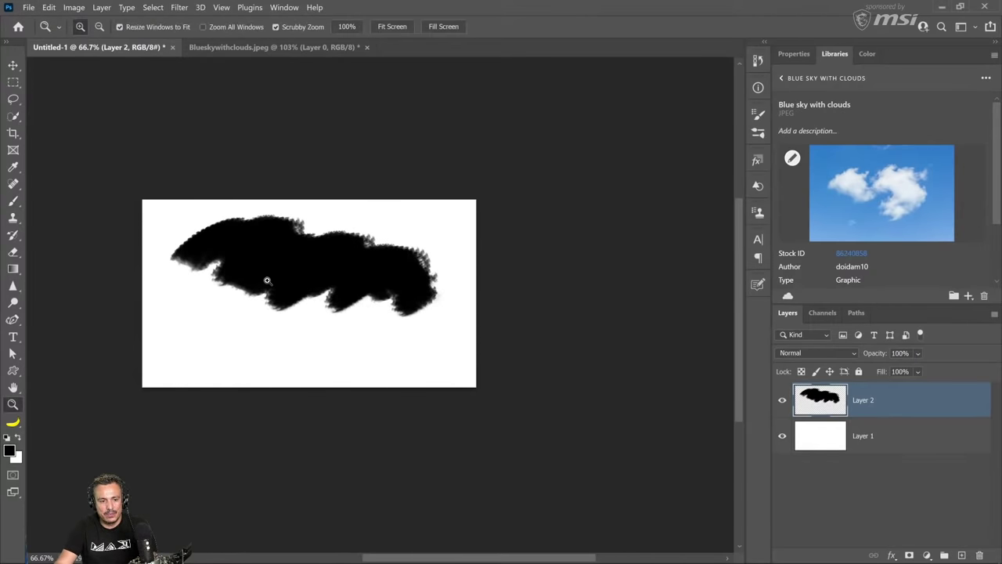
left_click_drag(266, 280, 337, 290)
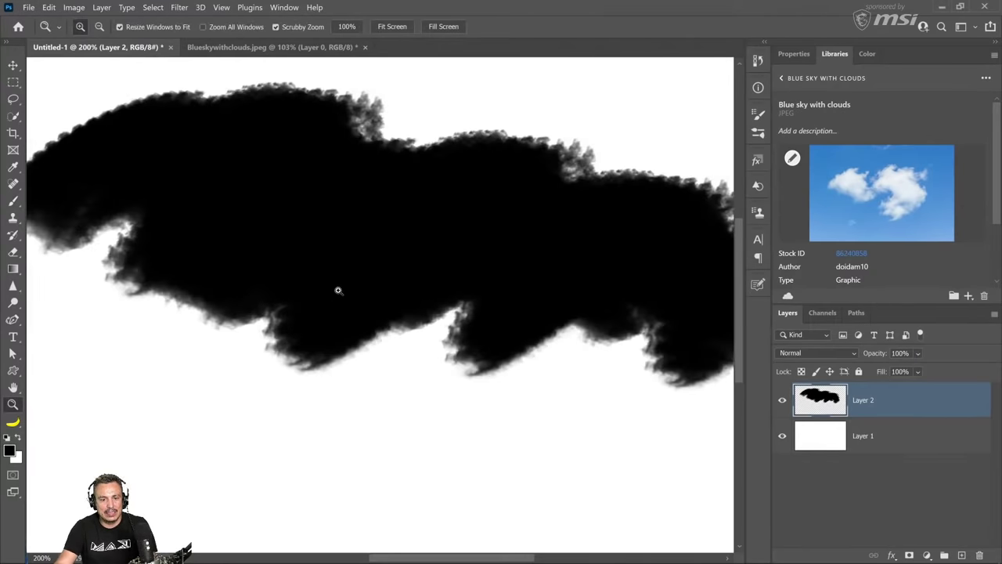
left_click(337, 289, "alt")
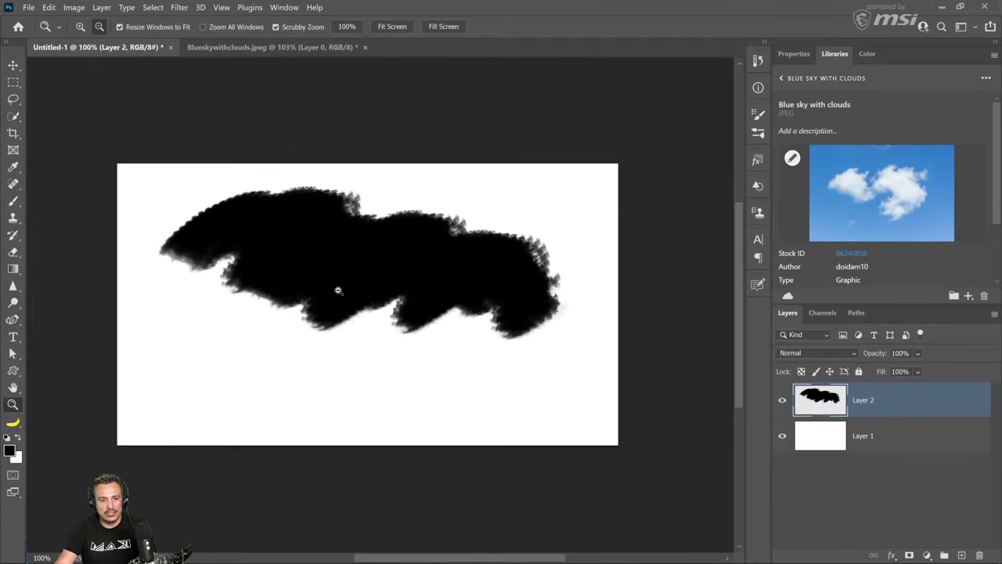
Hide Layer 2 and set the cloud brush's spacing to 76%.
left_click(782, 401)
left_click(13, 200)
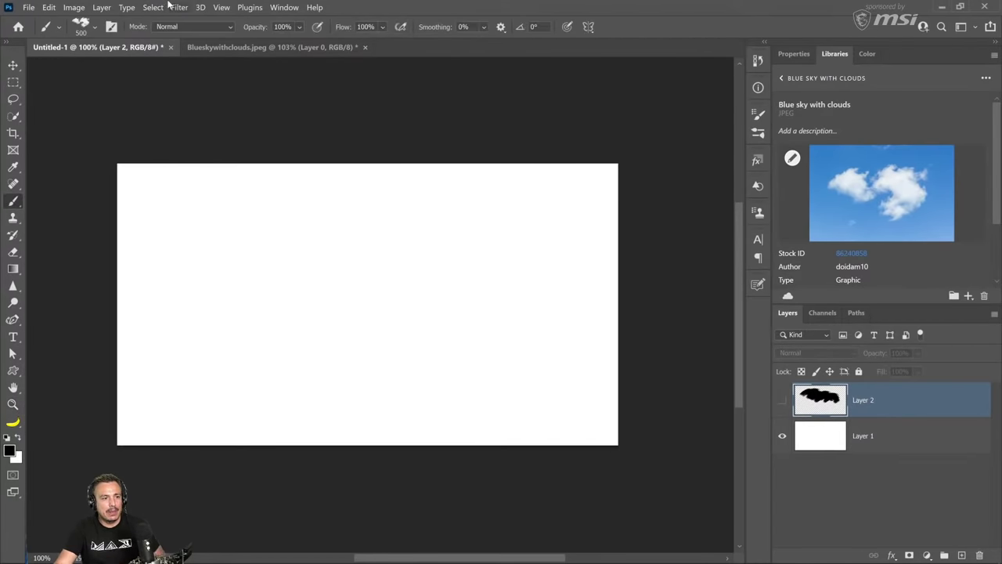
left_click(111, 26)
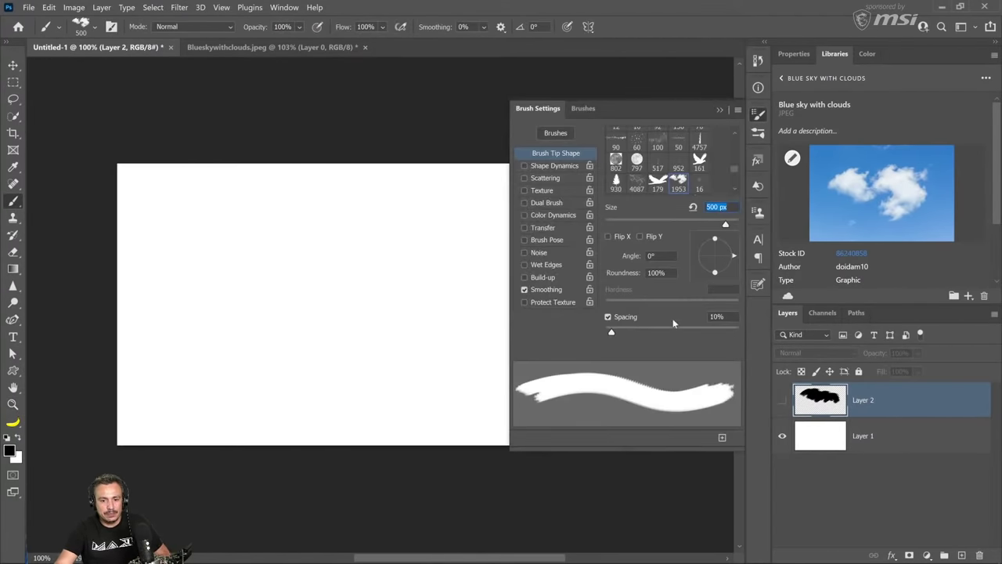
left_click_drag(617, 334, 656, 343)
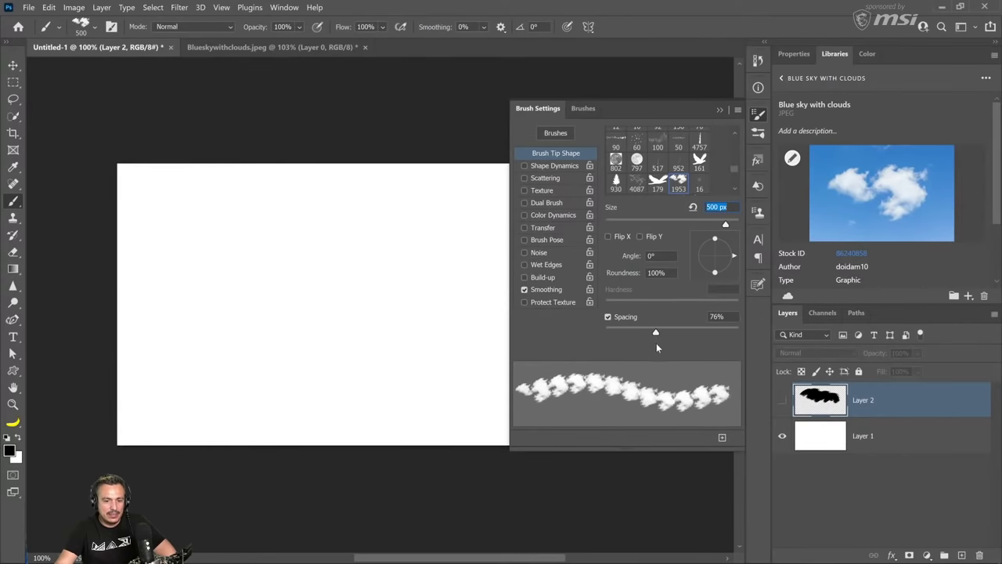
Enable Shape Dynamics with 59% size jitter, 100% angle jitter, and both Flip X Jitter and Flip Y Jitter.
left_click(569, 167)
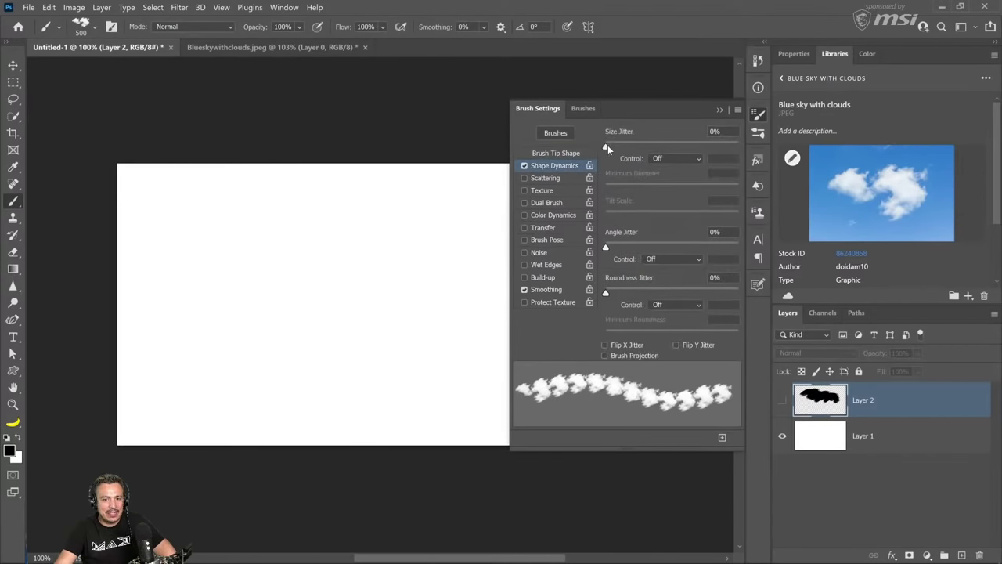
left_click_drag(607, 145, 683, 147)
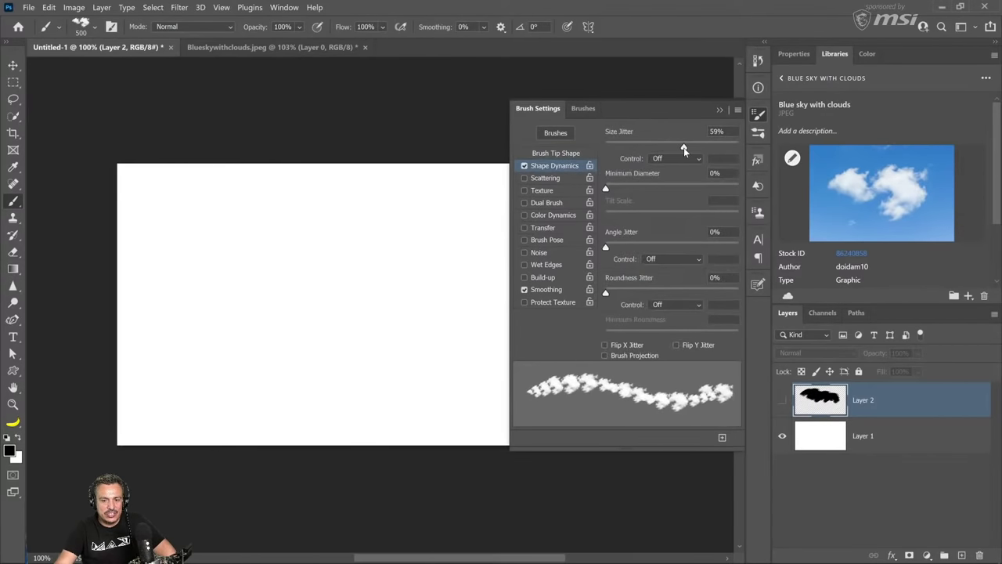
left_click(619, 347)
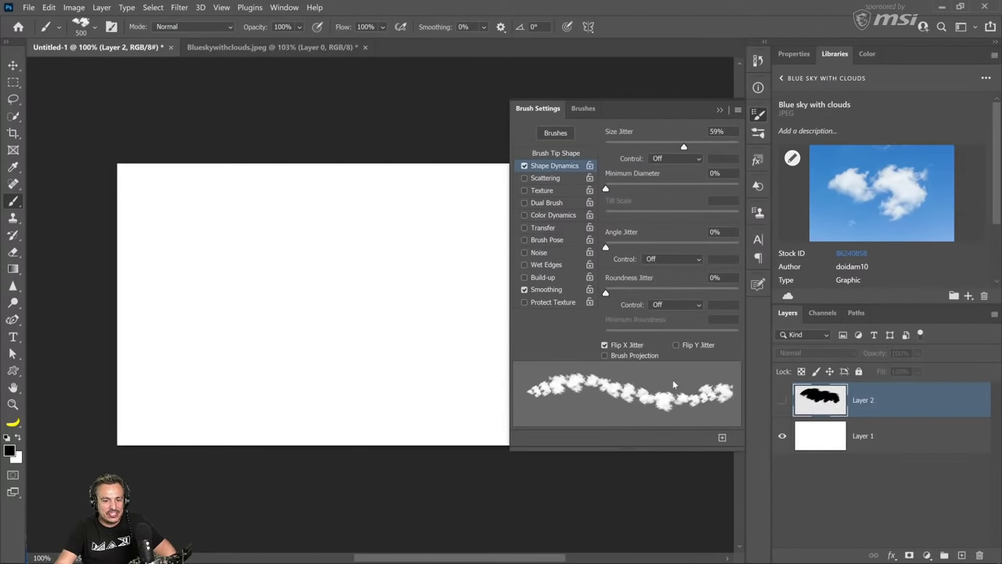
left_click(683, 344)
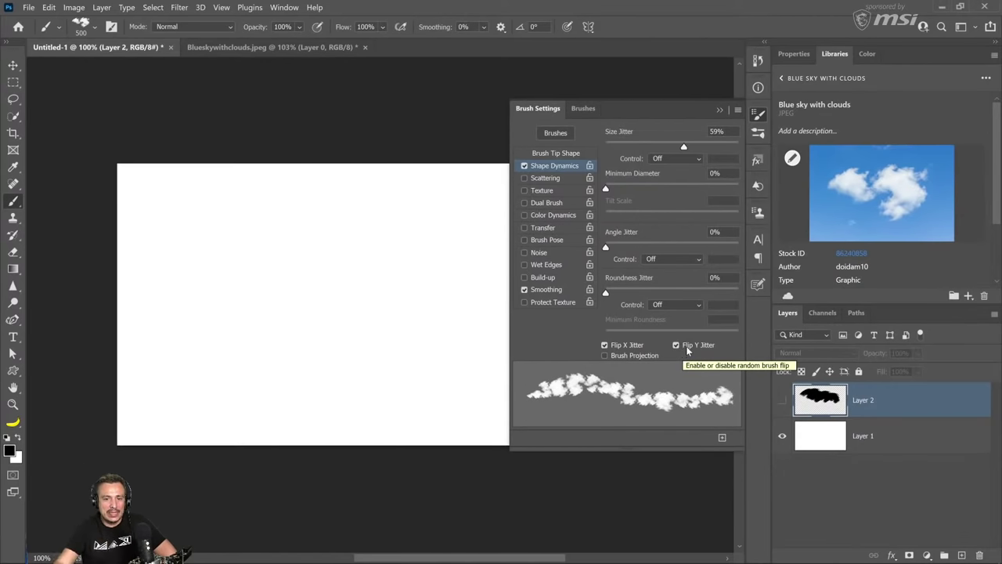
left_click_drag(609, 246, 743, 259)
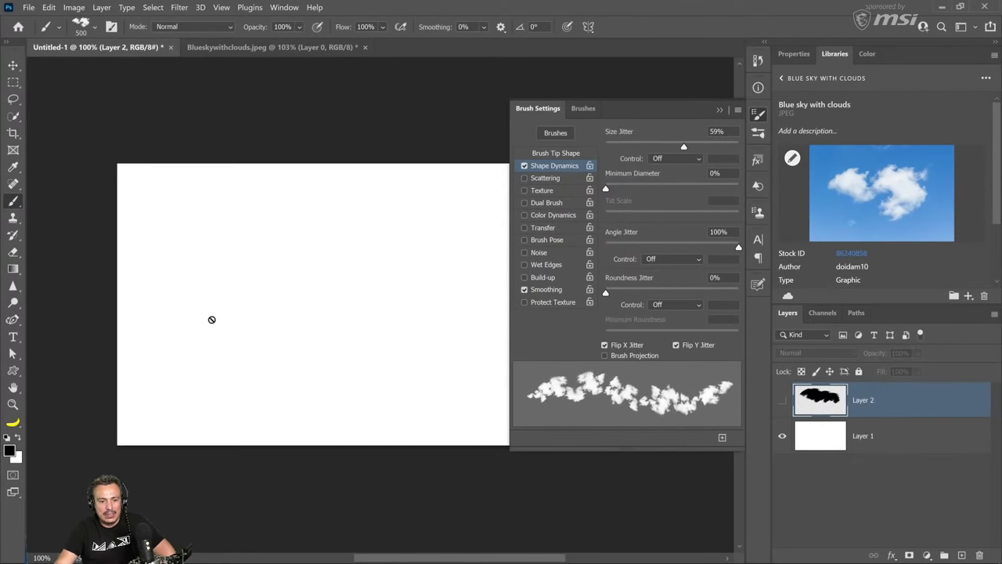
Add a new layer above Layer 2 and paint a cloud stroke across the width of the canvas.
left_click(962, 554)
left_click(961, 554)
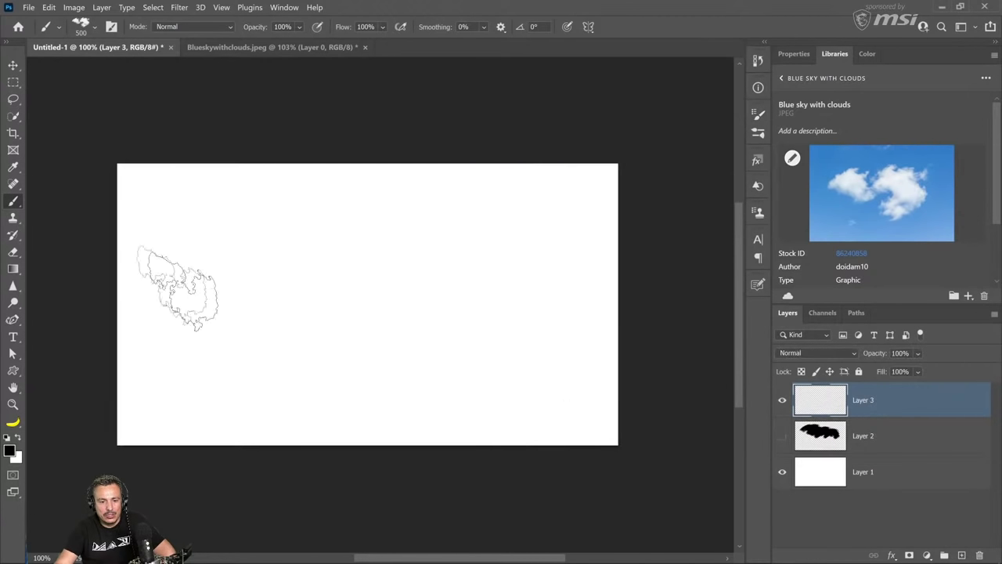
mouse_move(179, 287)
left_mouse_down()
mouse_move(271, 243)
mouse_move(310, 300)
mouse_move(361, 258)
mouse_move(427, 295)
mouse_move(474, 256)
mouse_move(532, 296)
mouse_move(562, 294)
mouse_move(586, 282)
left_mouse_up()
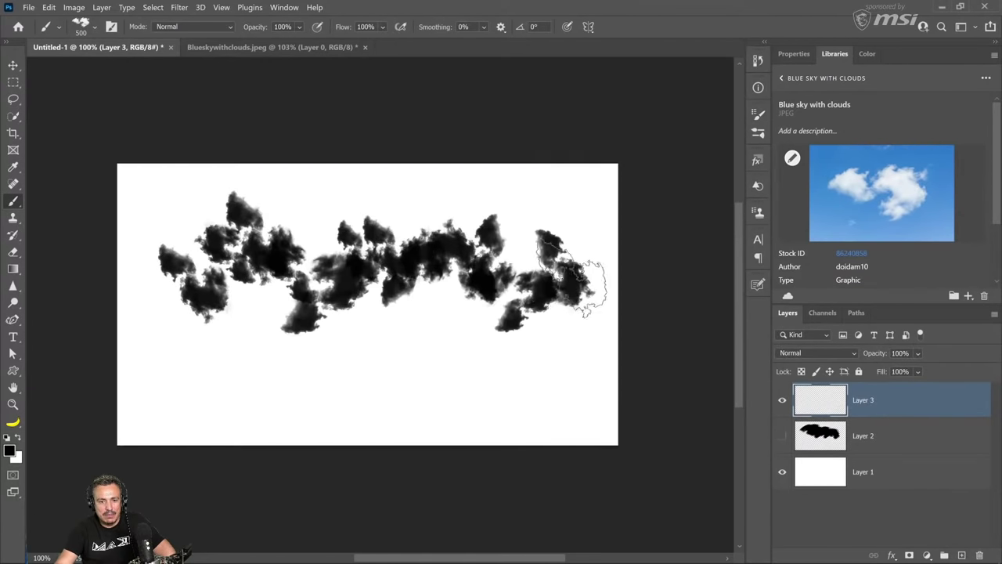
Enable Scattering at 64% with a count of 3 and paint more cloud strokes over the lower part of Layer 3.
left_click(111, 27)
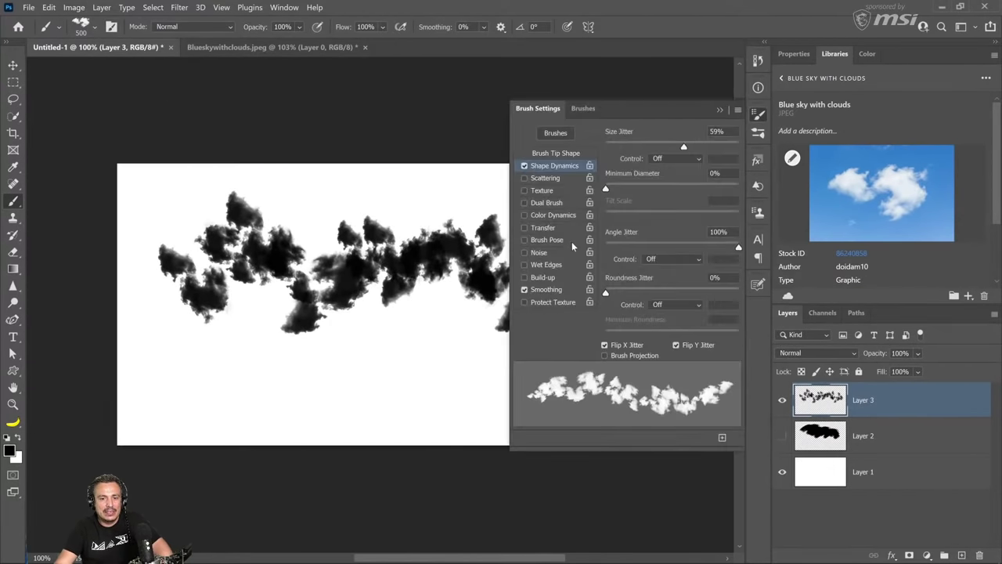
left_click(552, 180)
left_click_drag(607, 147, 614, 147)
left_click_drag(607, 194, 626, 195)
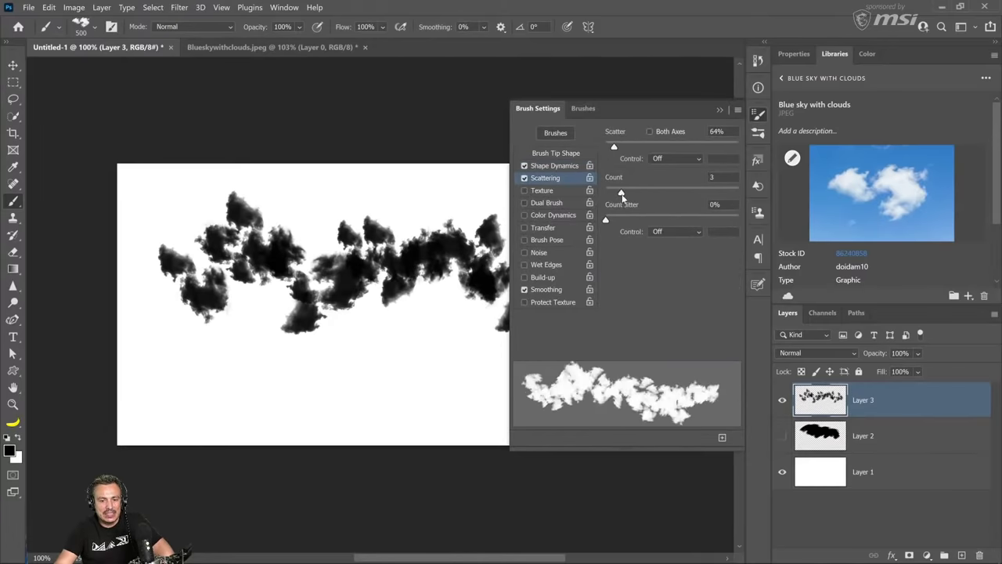
left_click(362, 353)
mouse_move(258, 364)
left_mouse_down()
mouse_move(392, 337)
mouse_move(580, 345)
mouse_move(565, 360)
mouse_move(486, 286)
mouse_move(360, 250)
left_mouse_up()
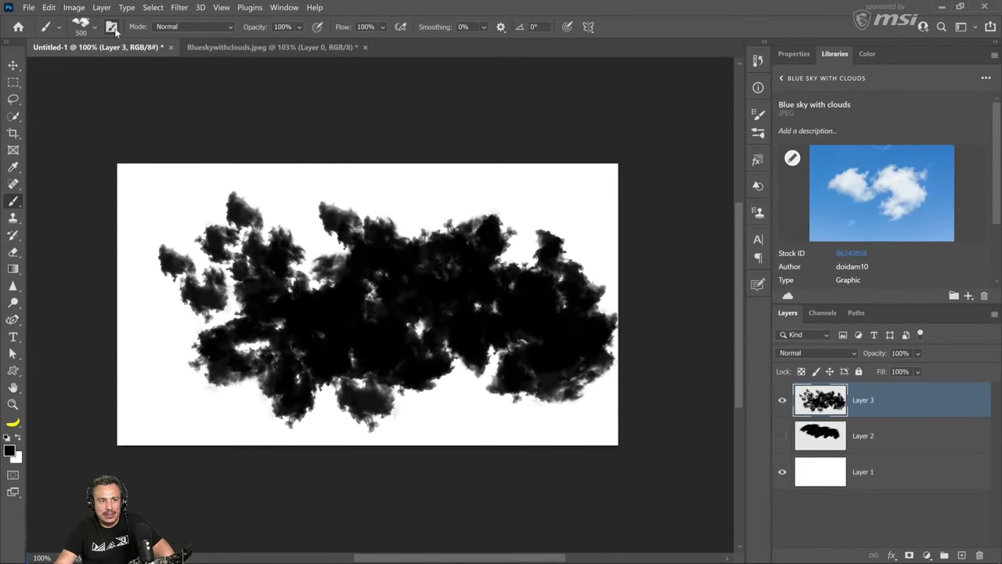
Reduce the spacing of the cloud brush tip and close the brush settings.
left_click(111, 27)
left_click_drag(654, 332, 635, 332)
left_click(720, 110)
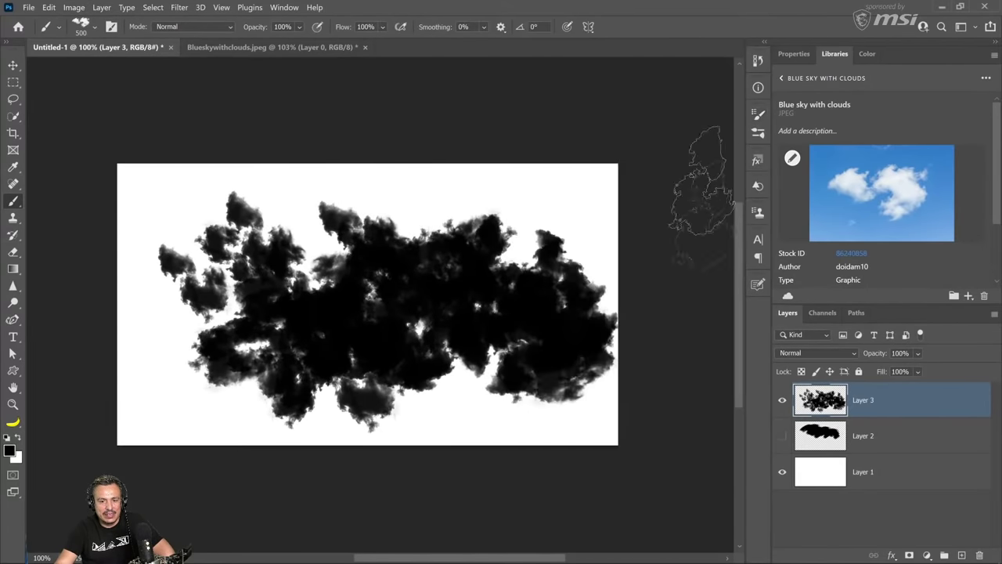
Hide Layer 3, add a new layer, and paint a cloud stroke across the middle of the canvas.
left_click(781, 399)
left_click(960, 554)
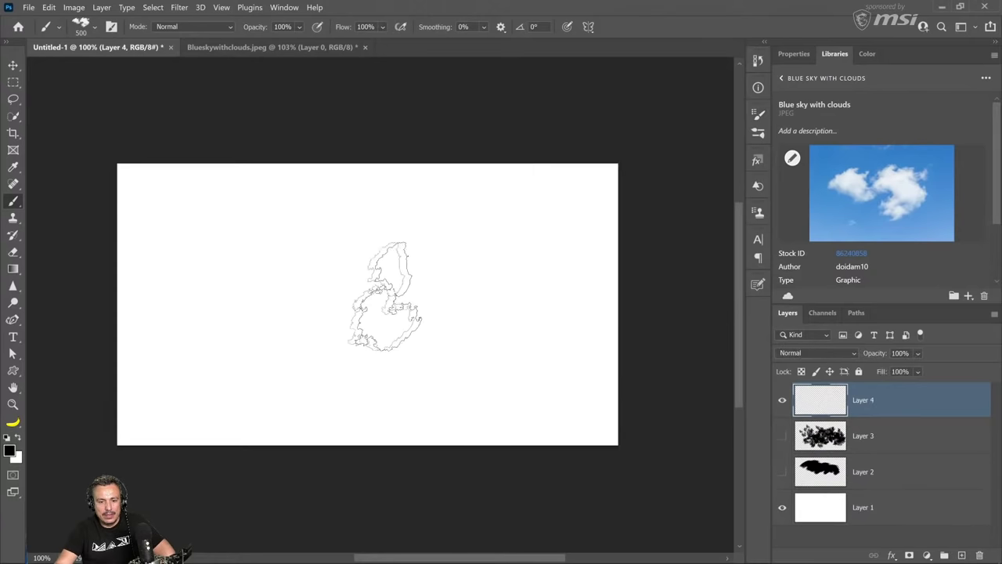
mouse_move(224, 290)
left_mouse_down()
mouse_move(369, 302)
mouse_move(450, 295)
mouse_move(524, 309)
left_mouse_up()
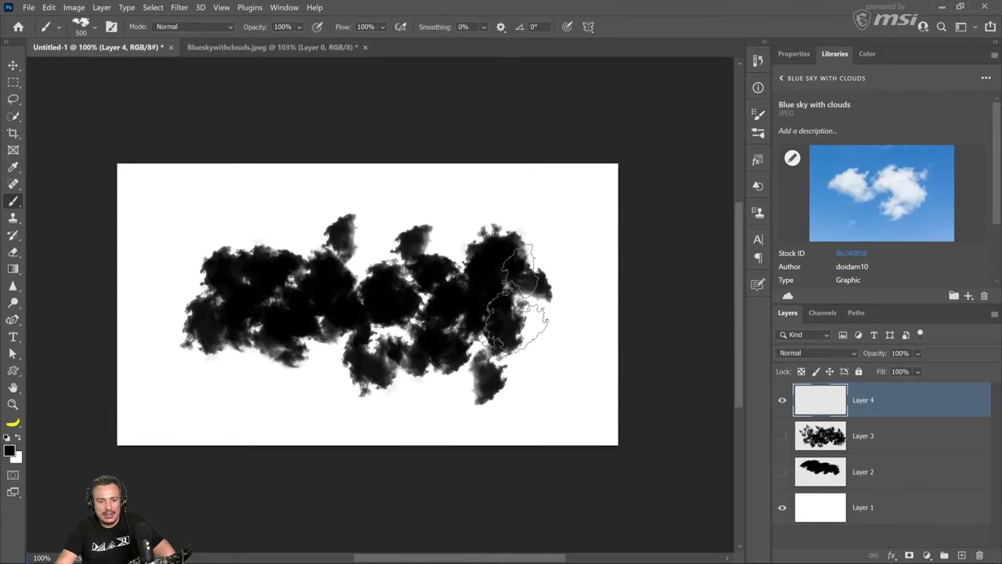
Reduce the cloud brush to 200 px and paint a smaller stroke above the large one on Layer 4.
key("bracketleft")
key("bracketleft")
key("bracketleft")
key("bracketleft")
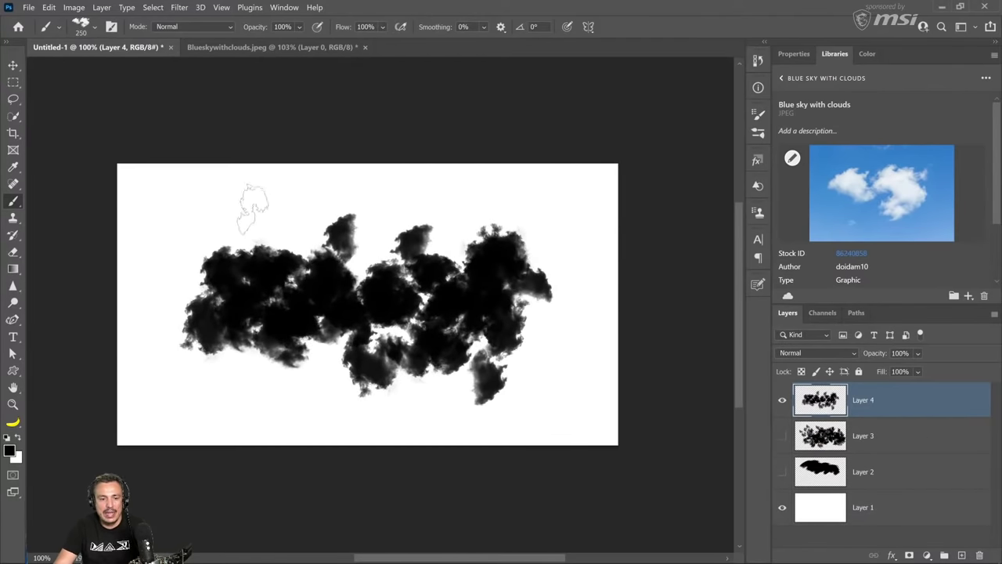
left_click_drag(210, 213, 400, 205)
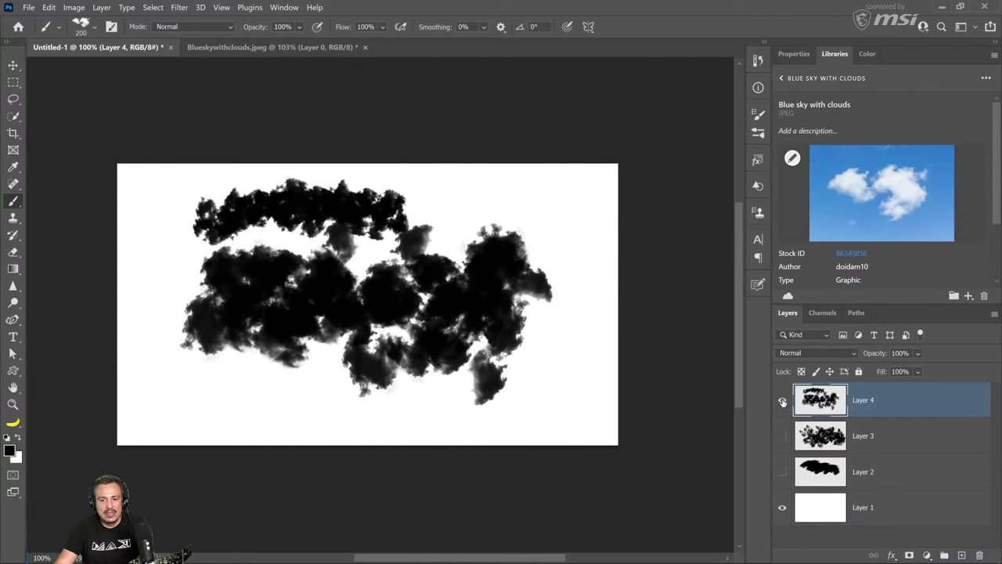
Hide Layer 4 and open the library image of gray clouds above a historical village in Puglia for editing.
left_click(783, 400)
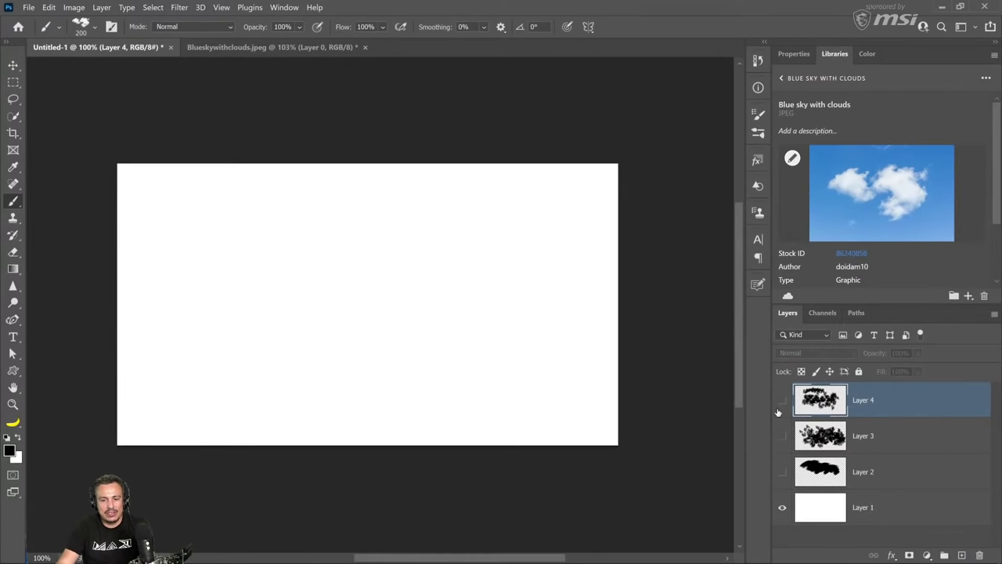
left_click(801, 54)
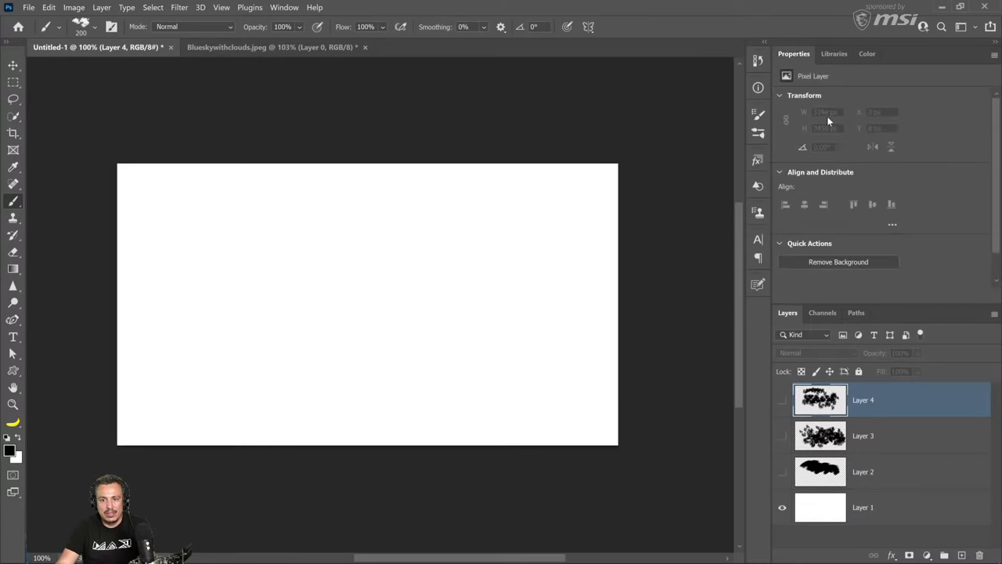
left_click(835, 54)
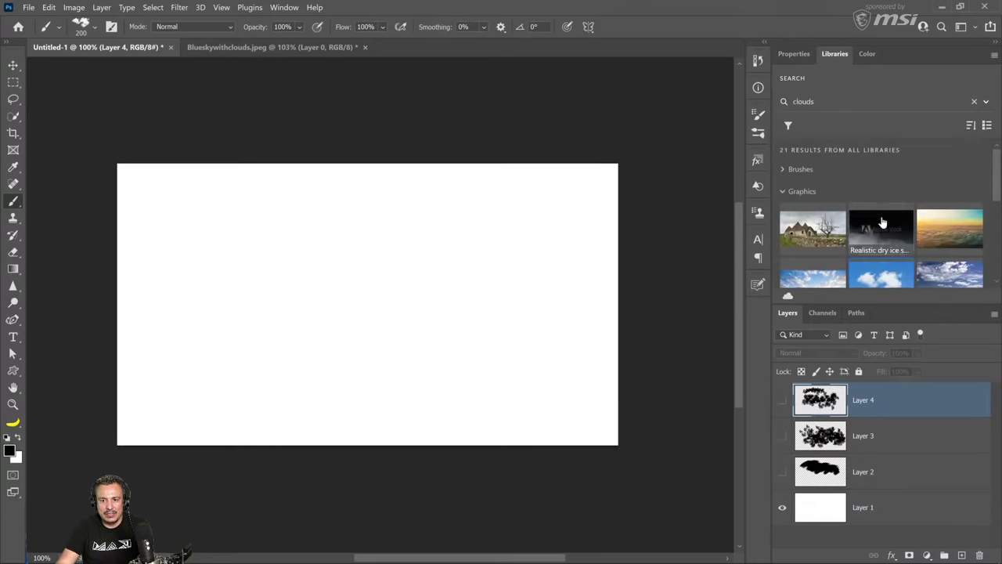
scroll(881, 223, "down", 2)
left_click(815, 177)
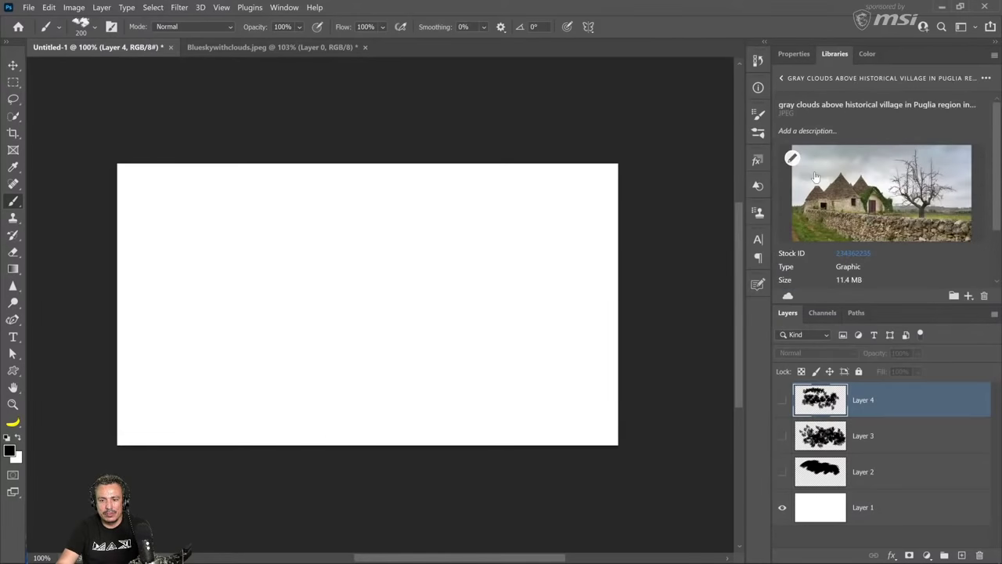
left_click(791, 158)
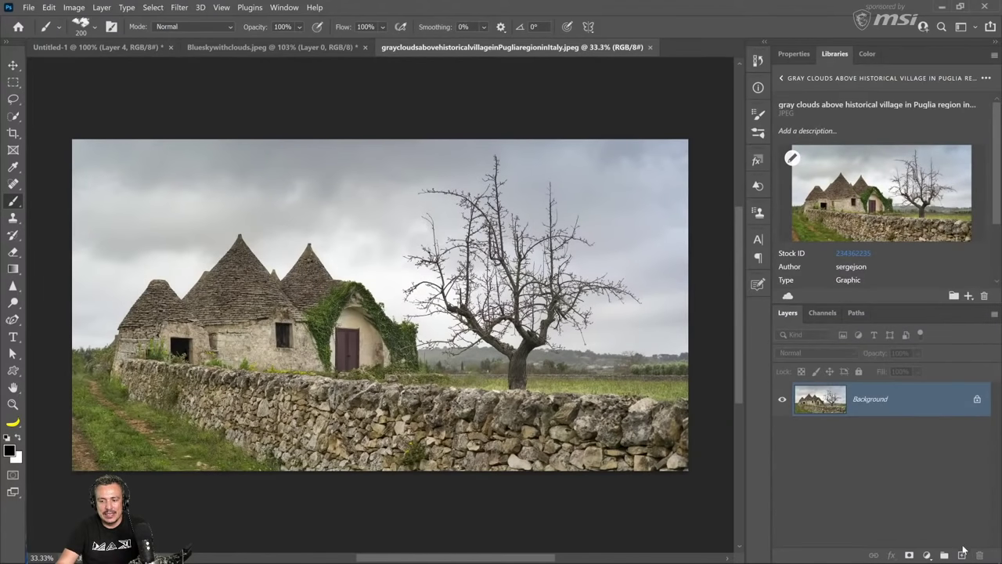
Add a new layer over the village photo, make white the foreground colour, and try a cloud stroke along the stone wall.
left_click(962, 554)
left_click(20, 441)
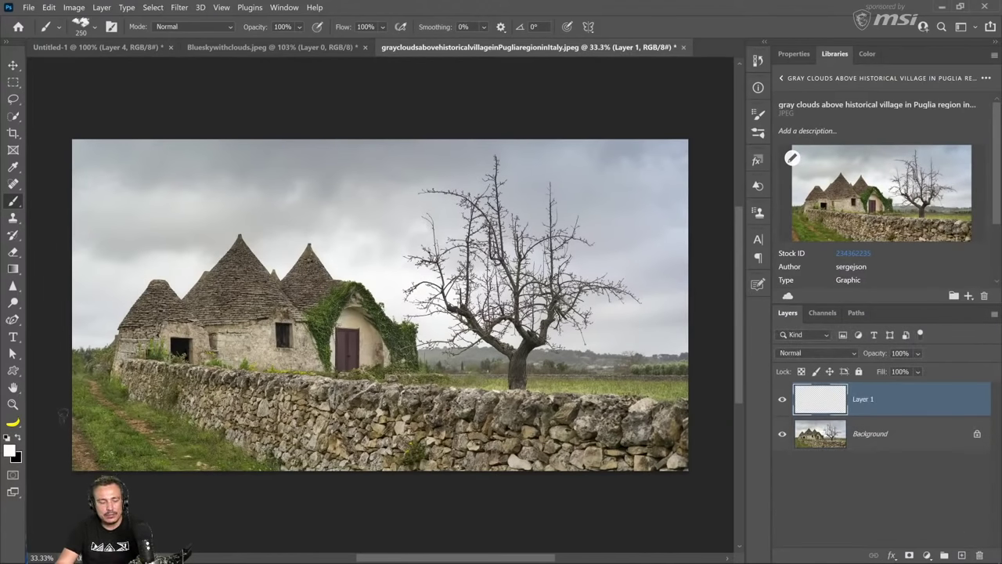
mouse_move(57, 415)
left_mouse_down()
mouse_move(80, 464)
mouse_move(165, 507)
mouse_move(215, 497)
mouse_move(339, 516)
mouse_move(708, 462)
left_mouse_up()
key("ctrl+z")
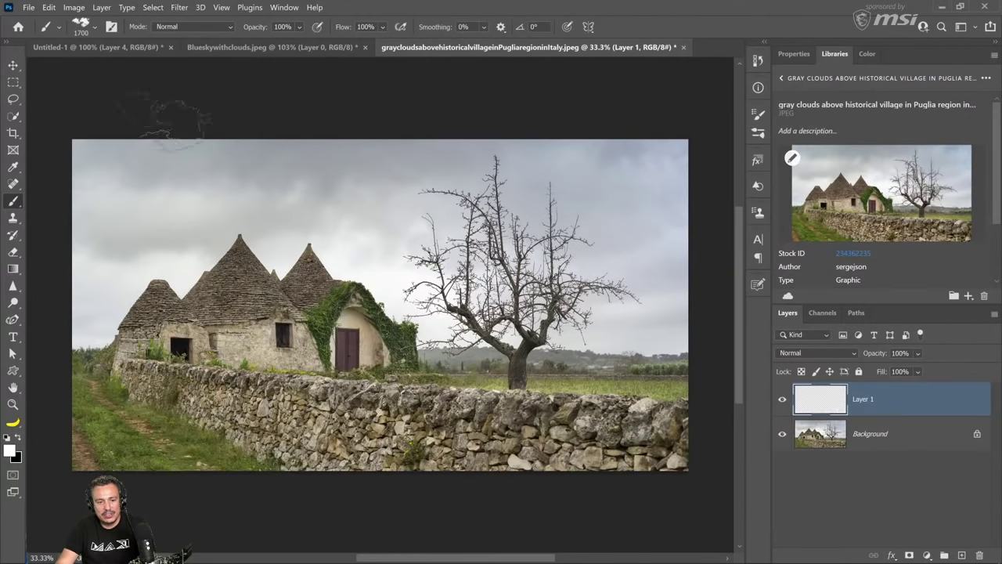
Set the cloud brush's Size Jitter to 66% in its shape dynamics.
left_click(112, 27)
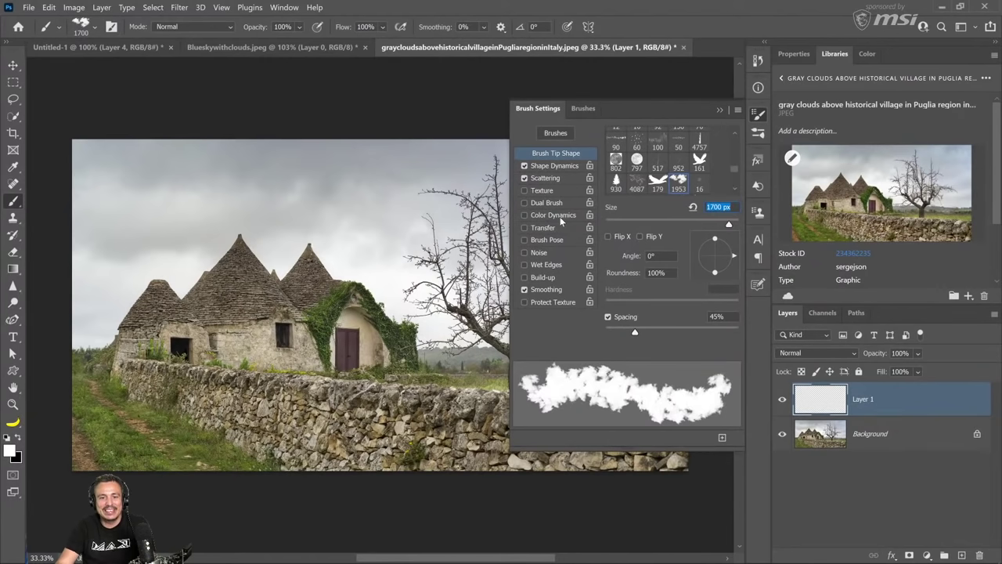
left_click(558, 166)
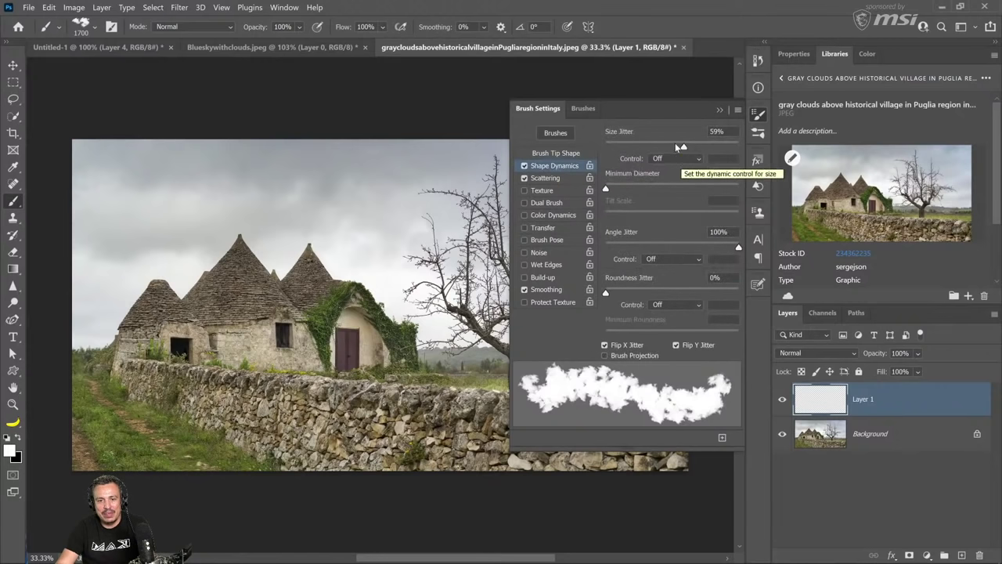
left_click_drag(689, 146, 692, 148)
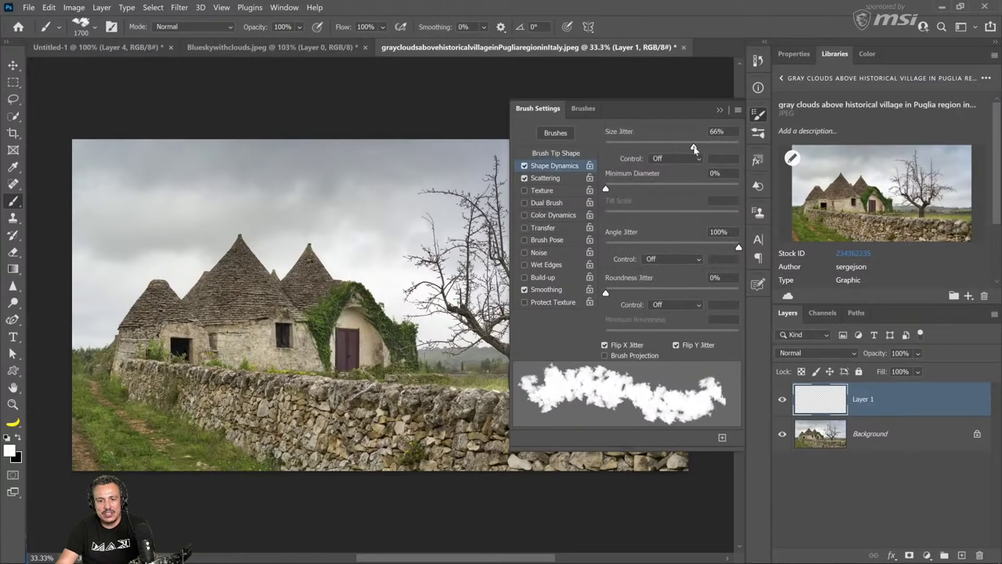
Check the cloud brush's scattering, enable Transfer and set its Opacity Jitter to 100%.
left_click(556, 177)
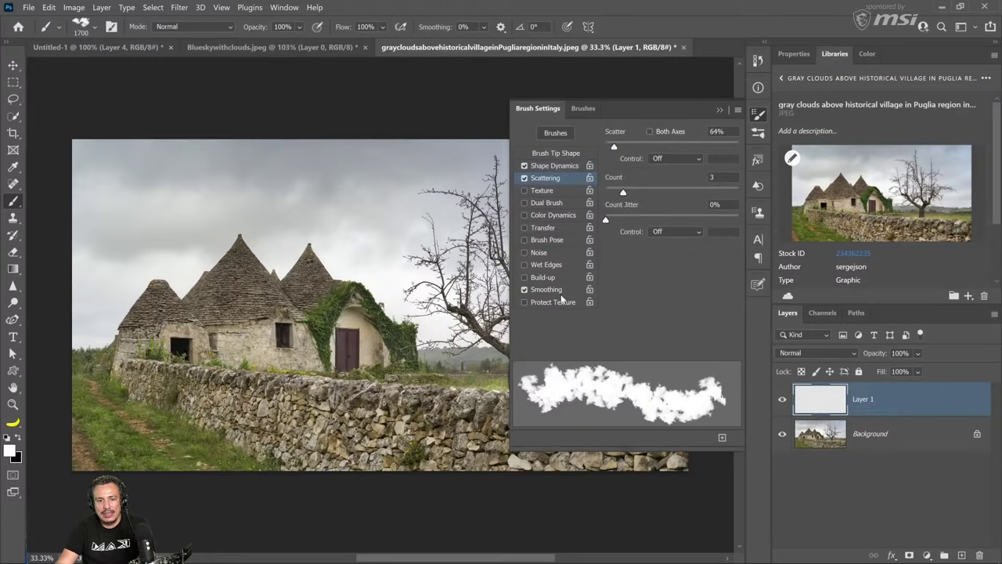
left_click(556, 228)
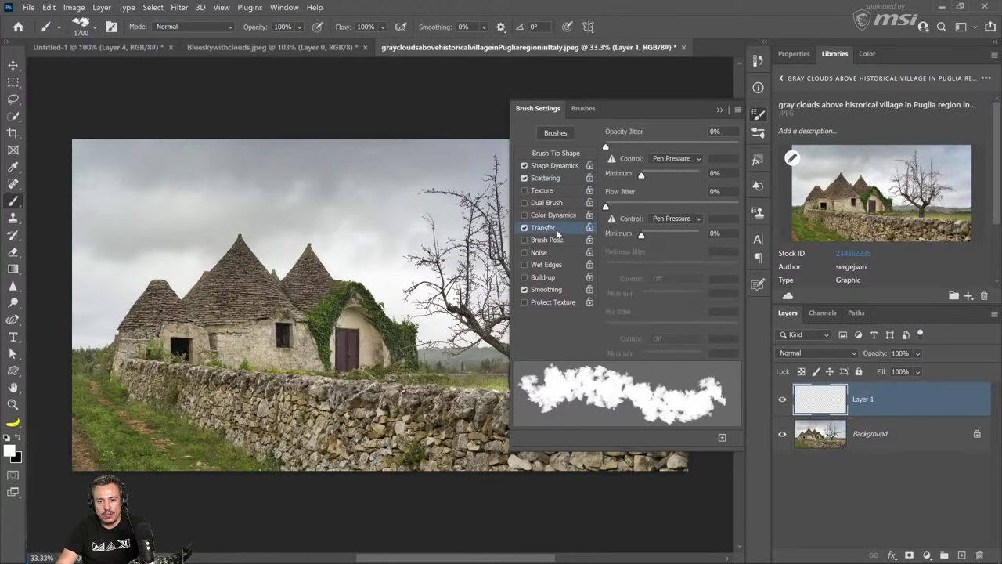
left_click(639, 147)
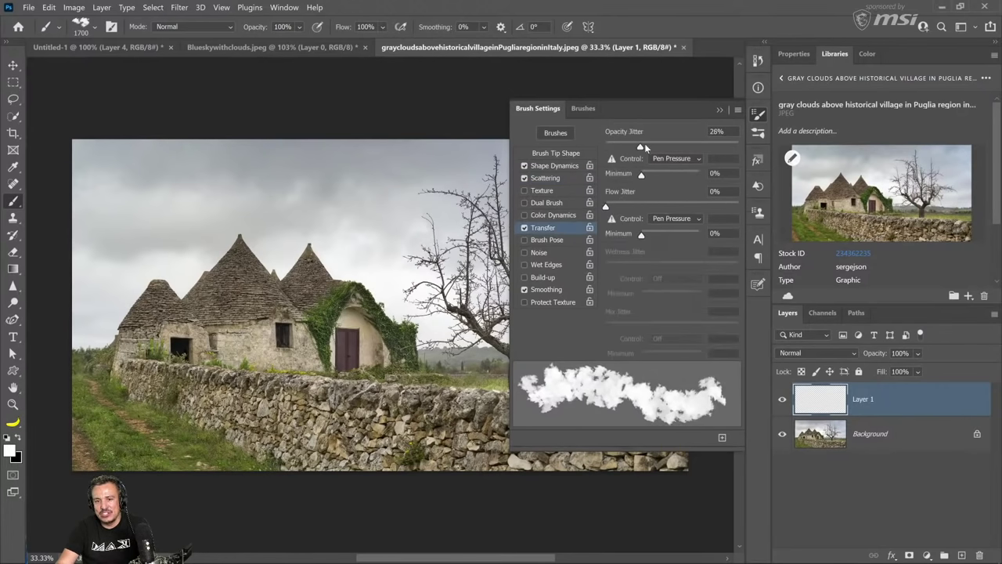
mouse_move(644, 143)
left_mouse_down()
mouse_move(703, 144)
mouse_move(601, 153)
left_mouse_up()
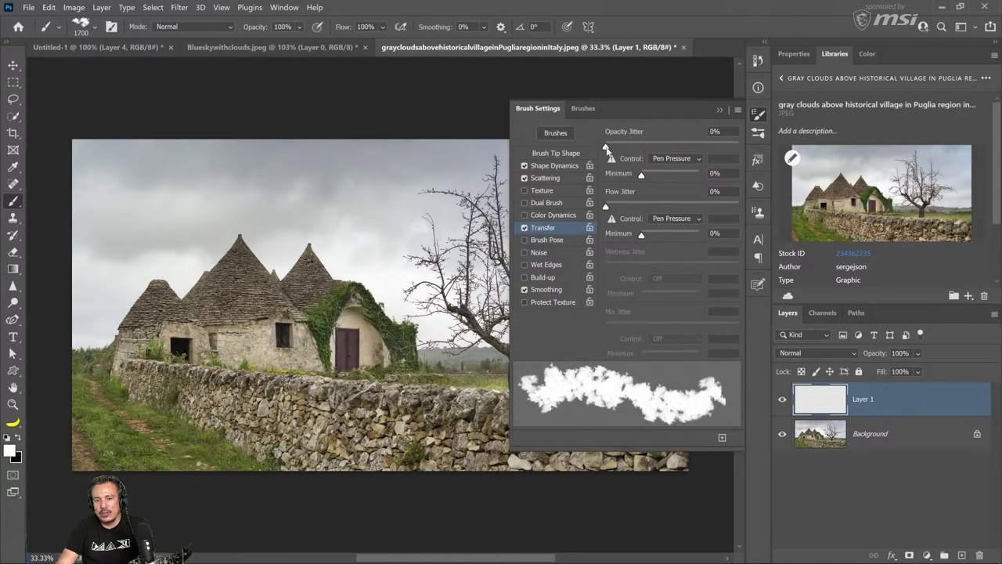
left_click_drag(606, 149, 740, 147)
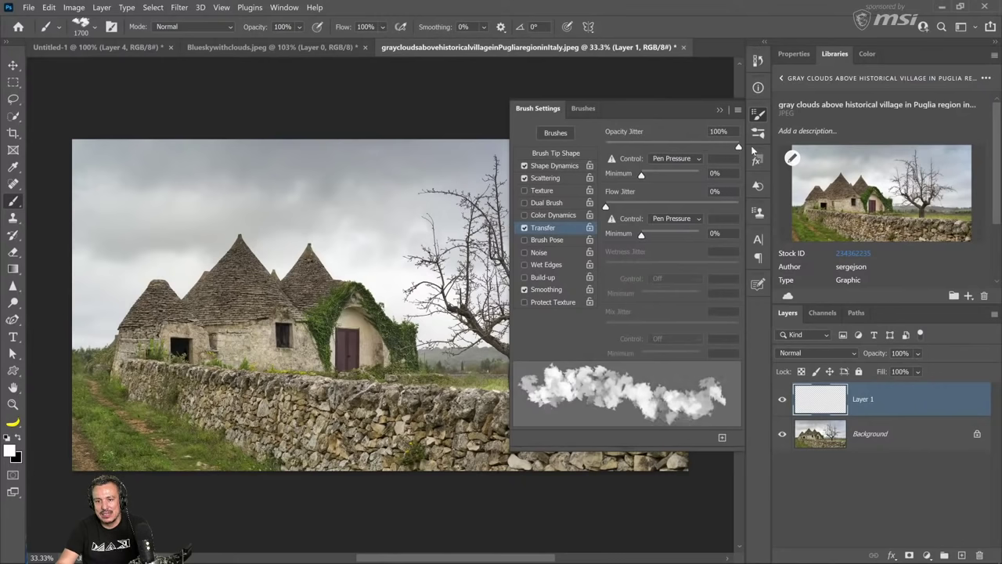
Add a new layer over the village photo and paint white cloud strokes across the path and along the stone wall.
mouse_move(149, 278)
left_mouse_down()
mouse_move(274, 245)
mouse_move(350, 318)
mouse_move(505, 215)
mouse_move(600, 348)
mouse_move(681, 363)
mouse_move(688, 437)
mouse_move(586, 465)
mouse_move(78, 450)
left_mouse_up()
key("ctrl+z")
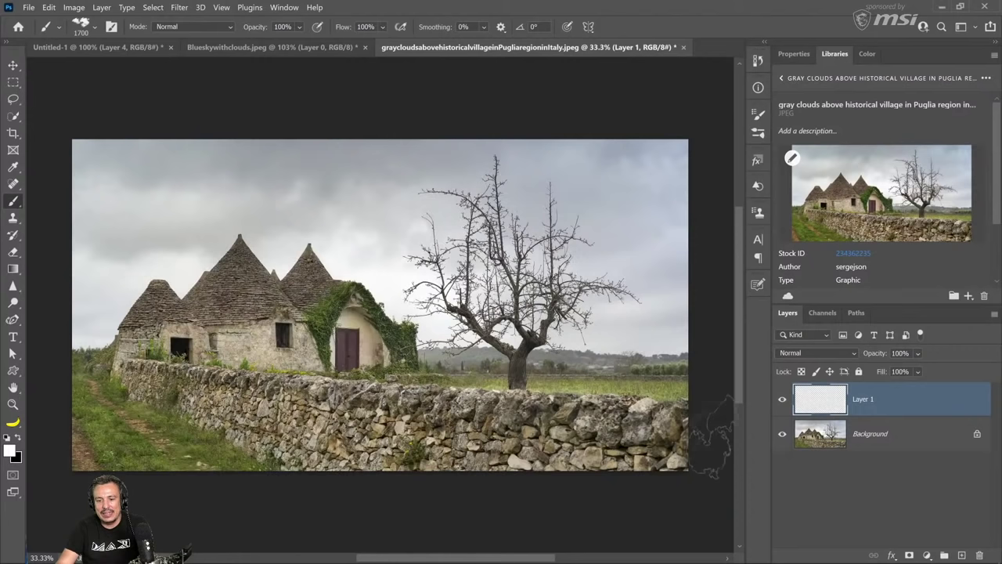
left_click(962, 555)
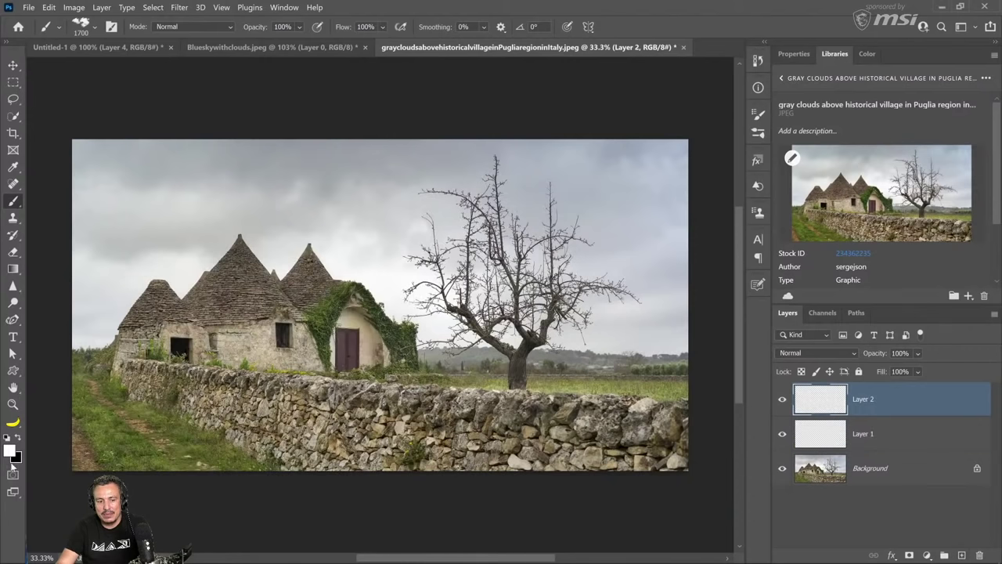
left_click_drag(43, 360, 391, 438)
left_click_drag(536, 494, 681, 486)
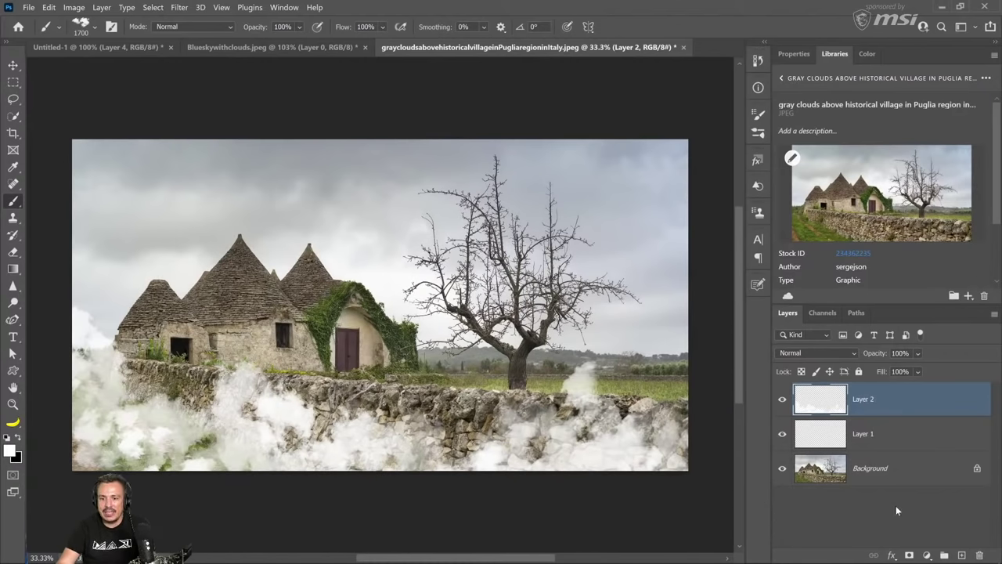
Add a Hue/Saturation adjustment layer clipped to the cloud layer, Layer 2.
left_click(927, 555)
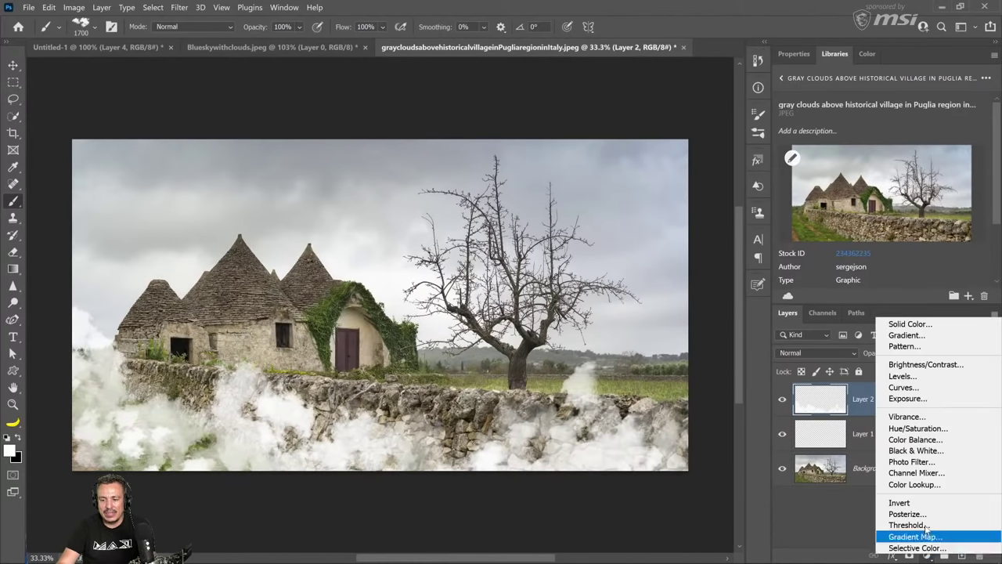
left_click(916, 428)
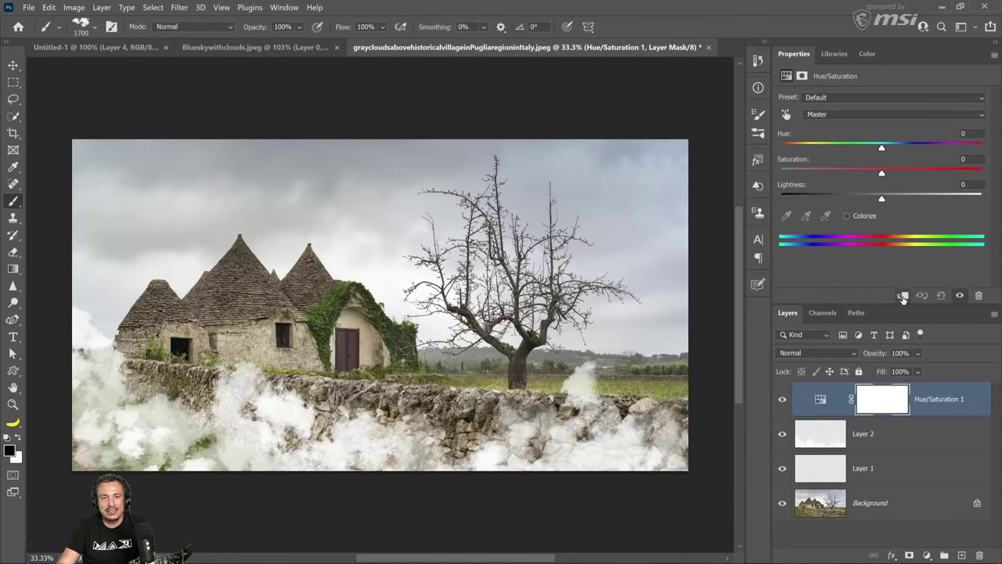
left_click(903, 296)
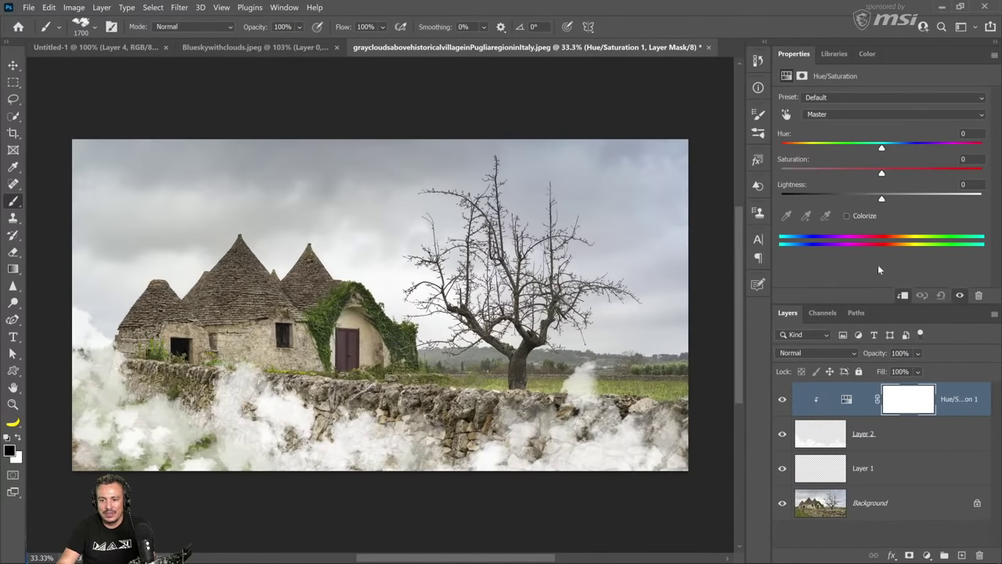
Colorize the clouds with Hue 186, Saturation 22 and Lightness -19.
left_click(863, 215)
left_click_drag(883, 199, 863, 198)
left_click_drag(780, 147, 884, 152)
left_click_drag(831, 173, 824, 175)
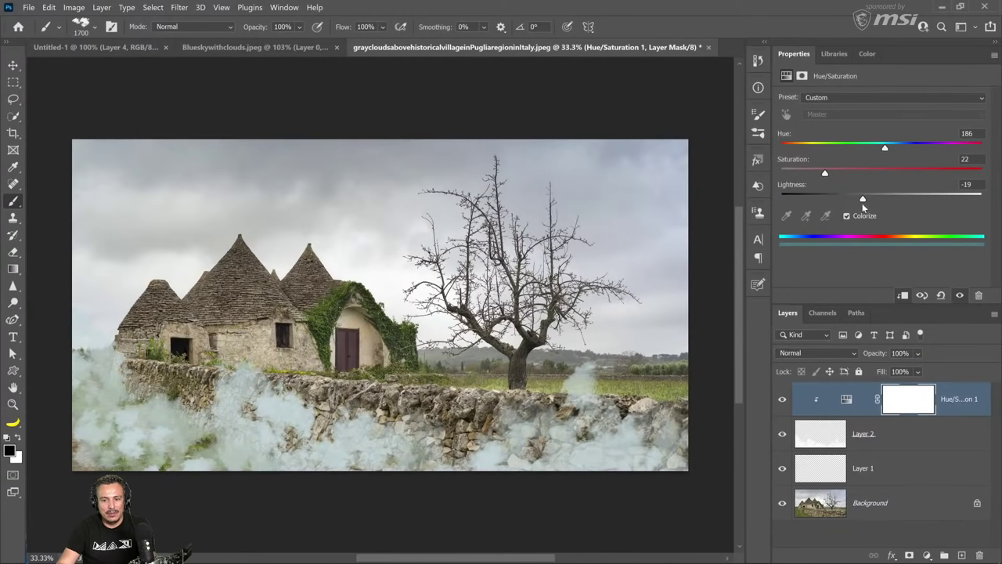
Lower the opacity of the cloud layer, Layer 2, to 61%.
left_click(918, 433)
left_click(918, 353)
left_click_drag(960, 368, 937, 371)
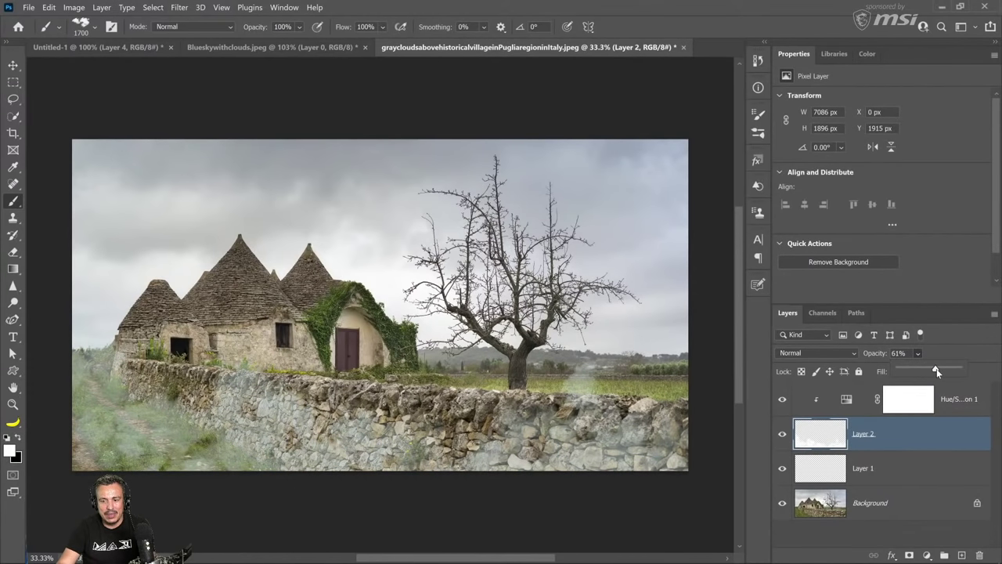
On a new layer directly above the Background, paint a white smoke column rising from the leftmost cone roof with the brush at 175 px.
left_click(893, 504)
left_click(961, 554)
key("bracketleft")
key("bracketleft")
key("bracketleft")
key("bracketleft")
key("bracketleft")
key("bracketleft")
key("bracketleft")
key("bracketleft")
key("bracketleft")
key("bracketleft")
key("bracketleft")
key("bracketleft")
key("bracketleft")
key("bracketleft")
key("bracketleft")
key("bracketleft")
key("bracketleft")
left_click_drag(159, 278, 153, 118)
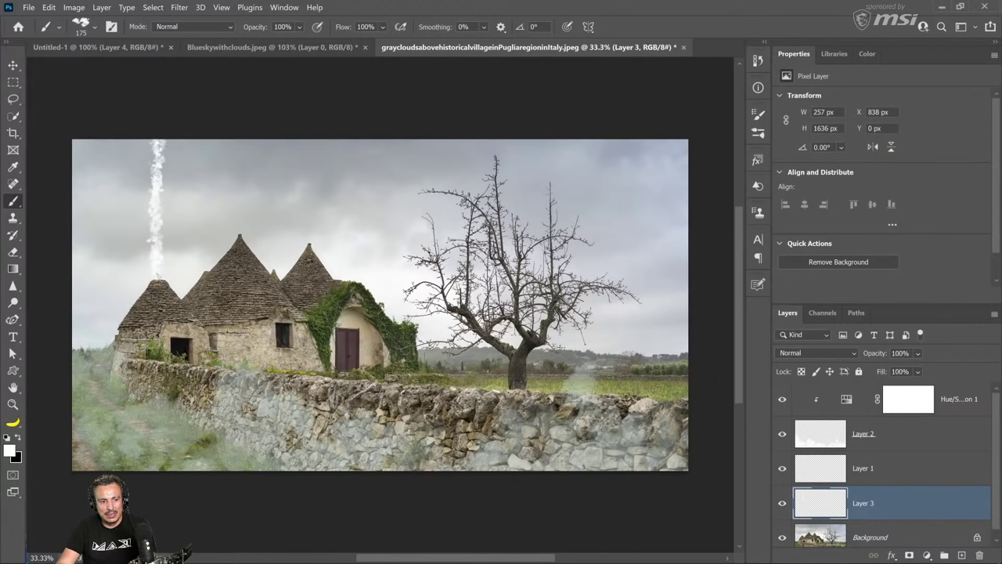
mouse_move(159, 274)
left_mouse_down()
mouse_move(154, 126)
mouse_move(159, 150)
left_mouse_up()
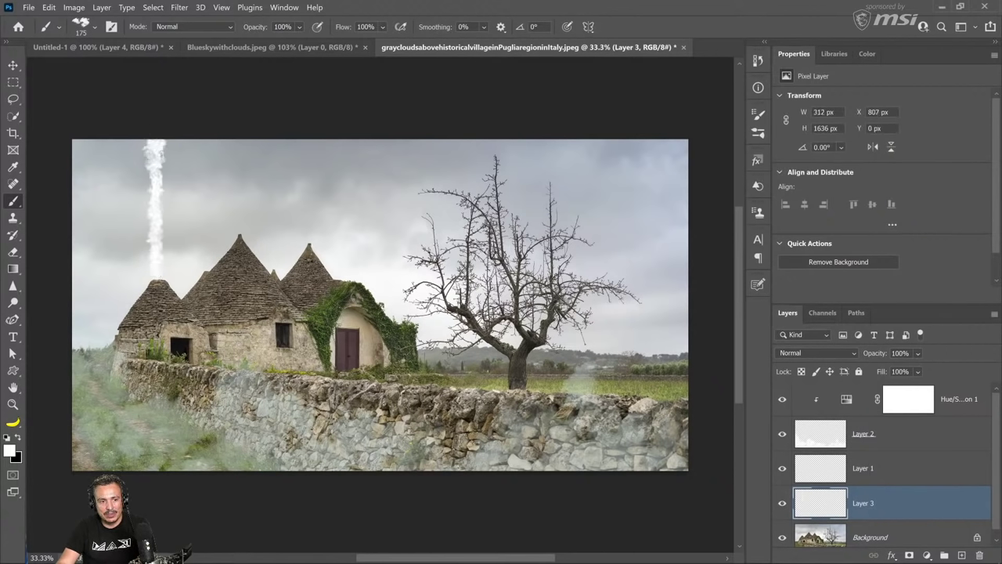
Demonstrate locking transparent pixels on Layer 3 by toggling the lock off and on, leaving it enabled.
left_click(801, 372)
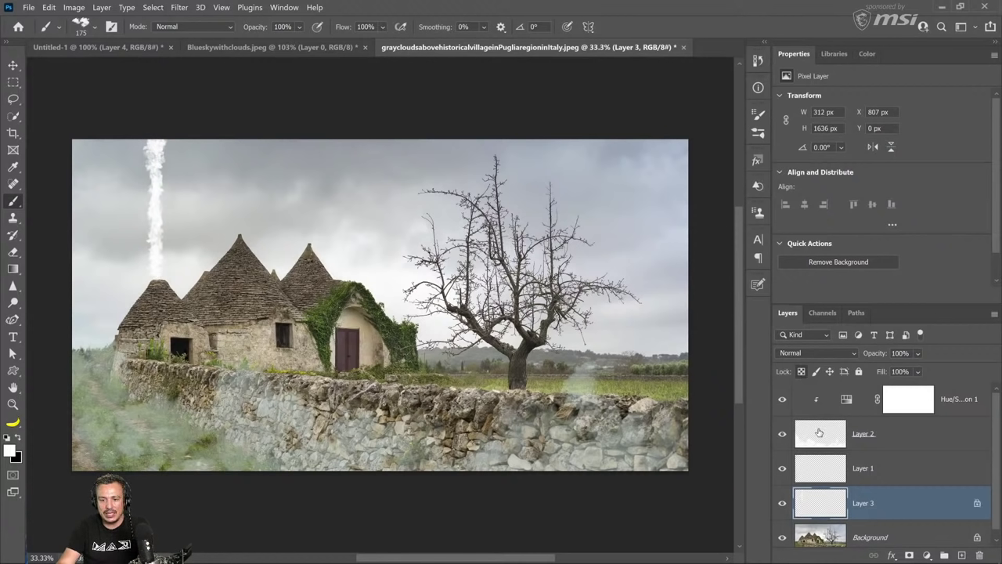
key("slash")
key("slash")
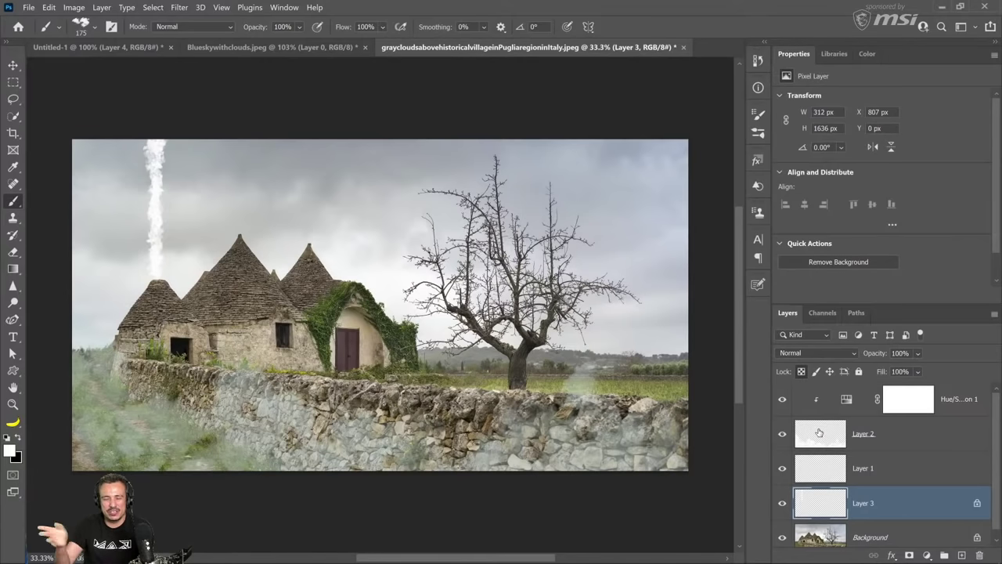
key("slash")
key("slash")
key("slash")
key("slash")
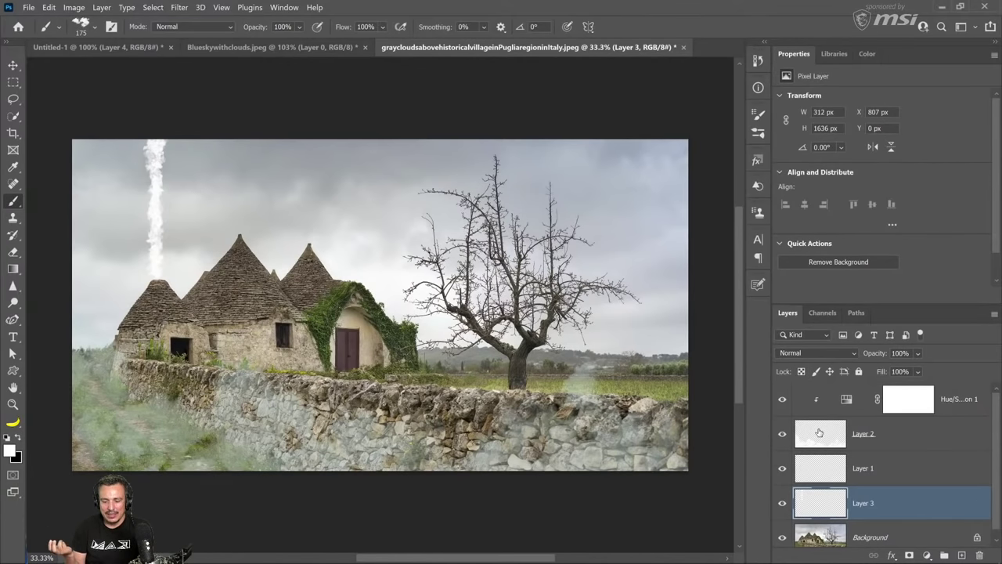
key("slash")
key("slash")
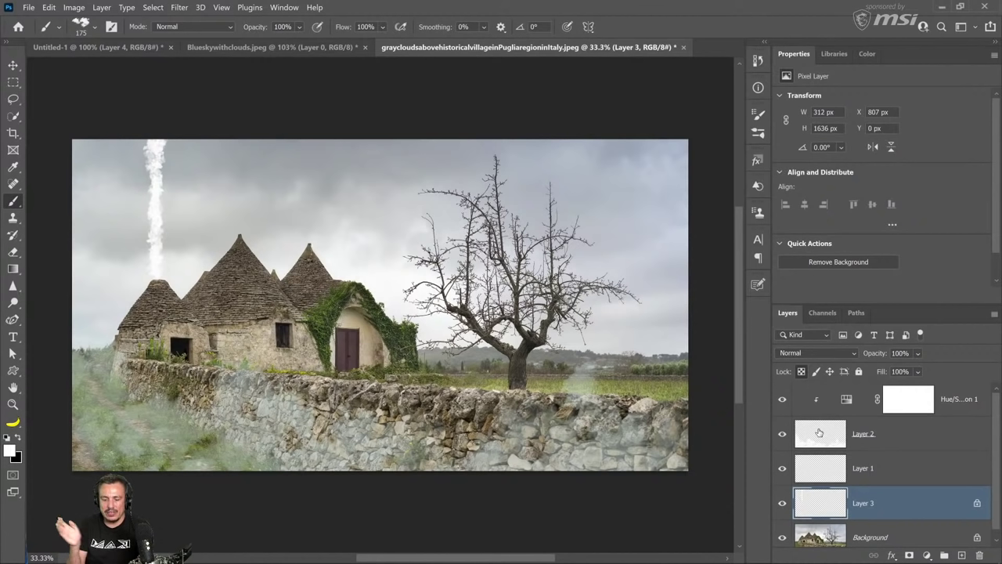
key("slash")
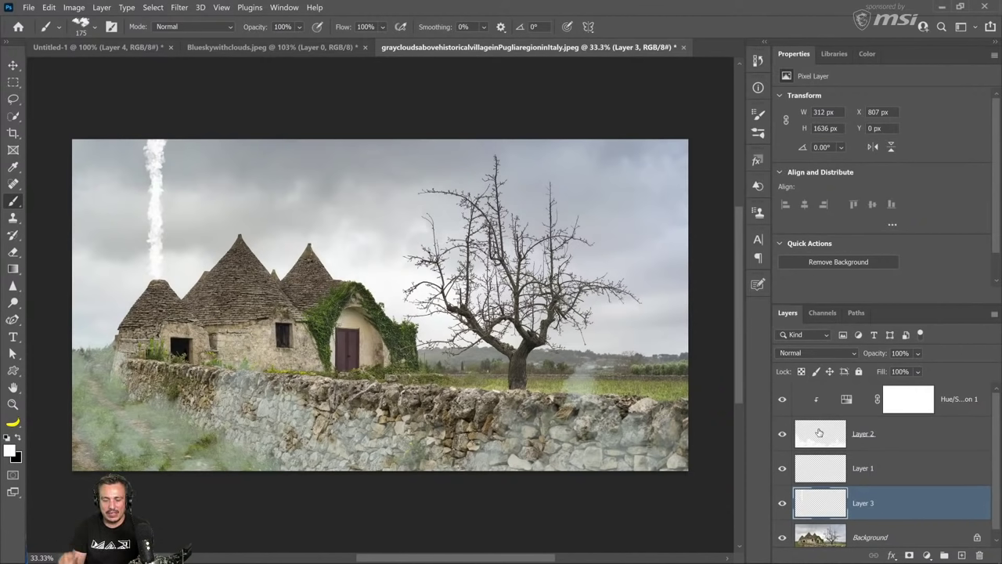
key("slash")
key("slash")
key("slash")
key("slash")
key("slash")
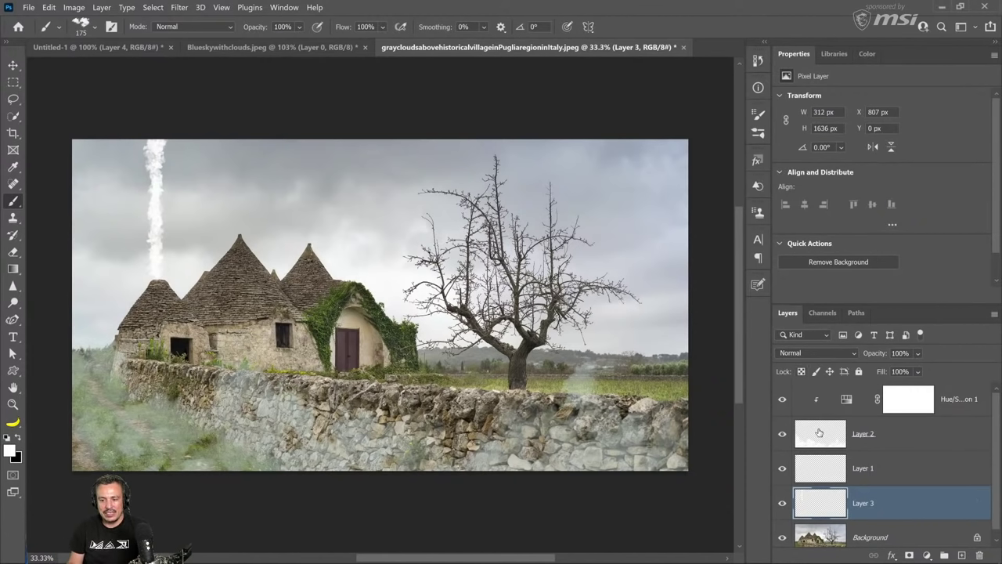
key("slash")
key("slash")
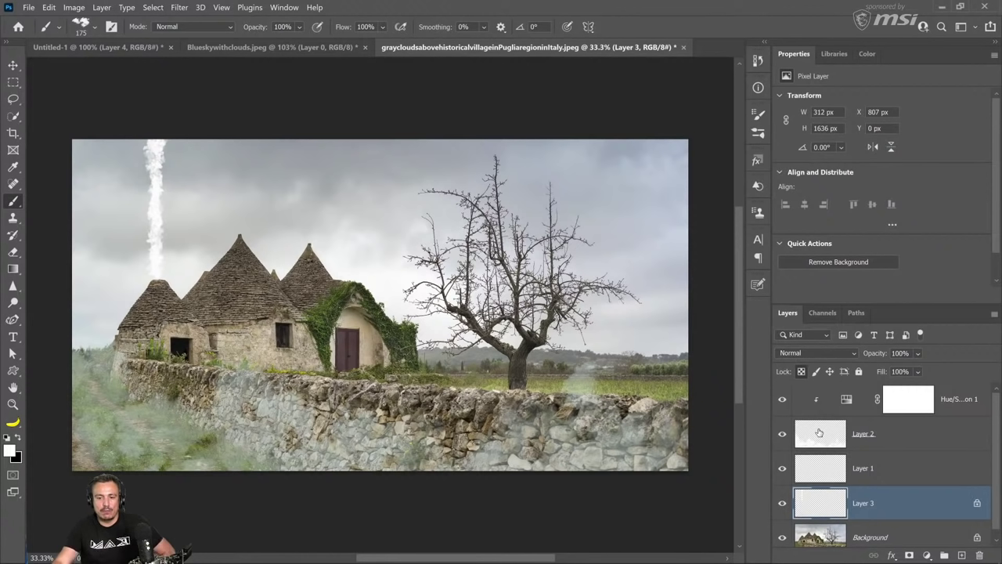
left_click(802, 372)
left_click(801, 373)
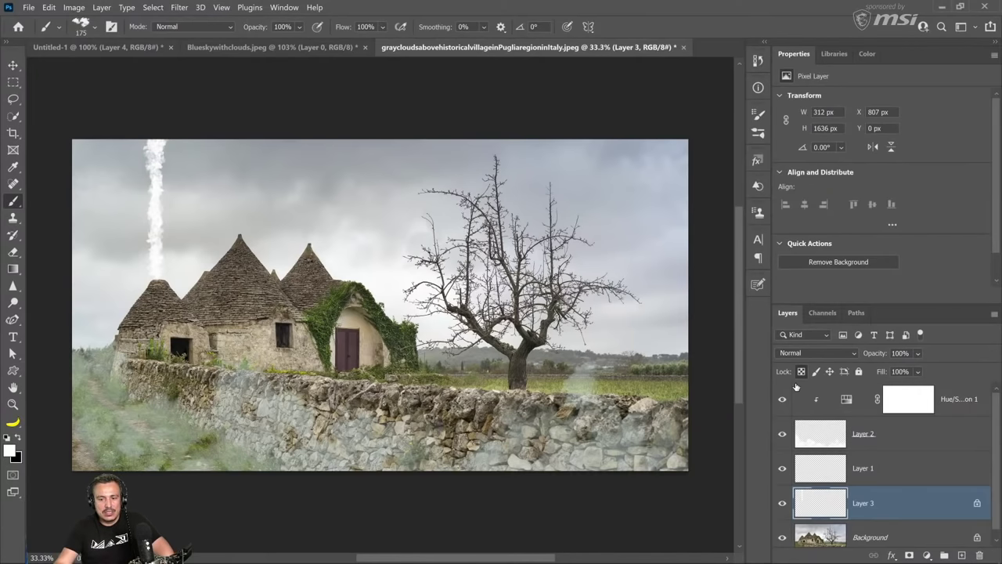
Make black the foreground colour and darken the smoke column with brush strokes at 66% opacity and 56% flow.
left_click(20, 439)
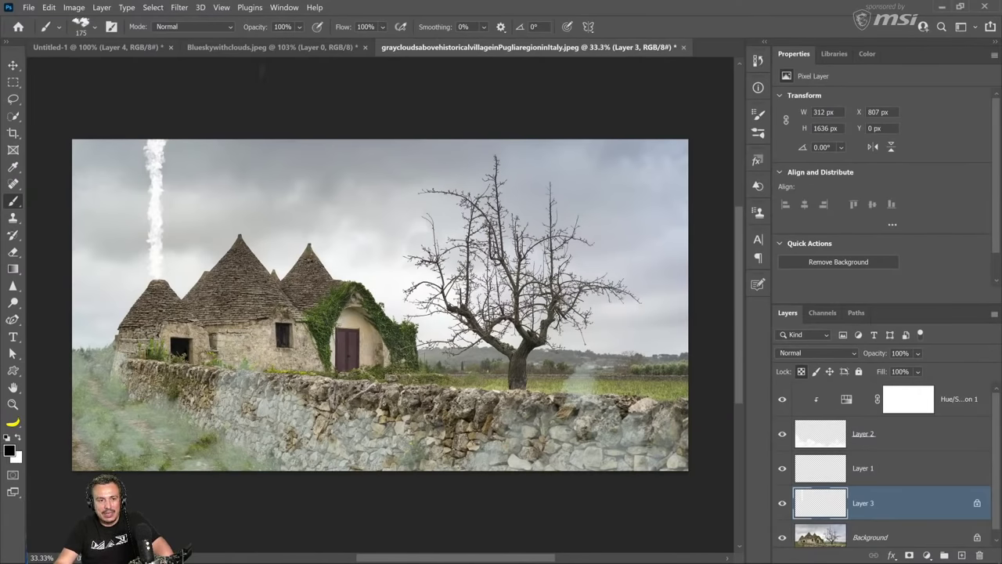
left_click_drag(262, 26, 241, 27)
left_click_drag(343, 26, 320, 30)
mouse_move(161, 143)
left_mouse_down()
mouse_move(158, 274)
mouse_move(154, 218)
left_mouse_up()
mouse_move(153, 274)
left_mouse_down()
mouse_move(161, 160)
mouse_move(157, 259)
mouse_move(168, 274)
mouse_move(160, 133)
mouse_move(147, 156)
mouse_move(138, 265)
left_mouse_up()
mouse_move(165, 233)
left_mouse_down()
mouse_move(174, 250)
mouse_move(170, 144)
left_mouse_up()
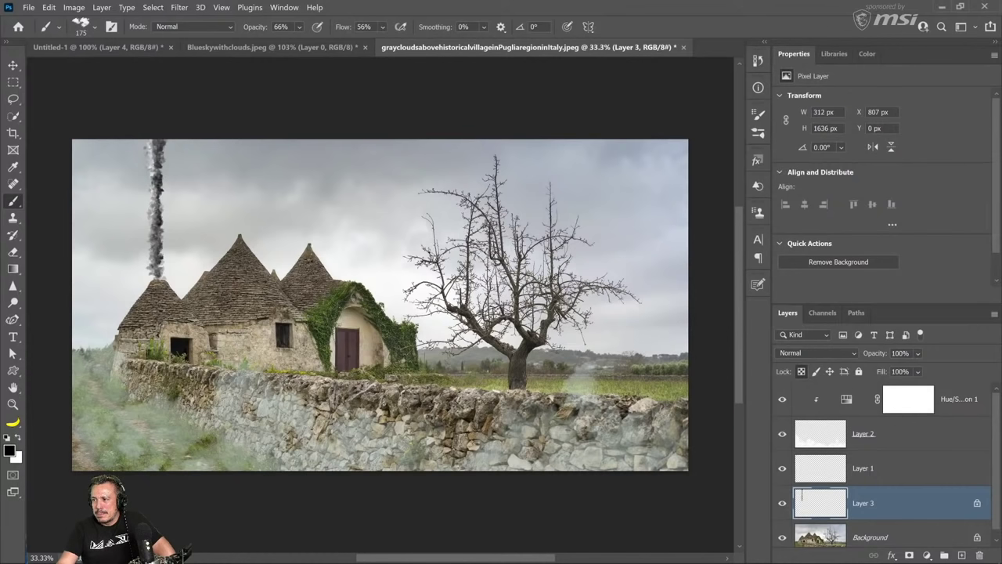
Examine the options for saving the current cloud brush as a new preset, without saving it.
left_click(757, 131)
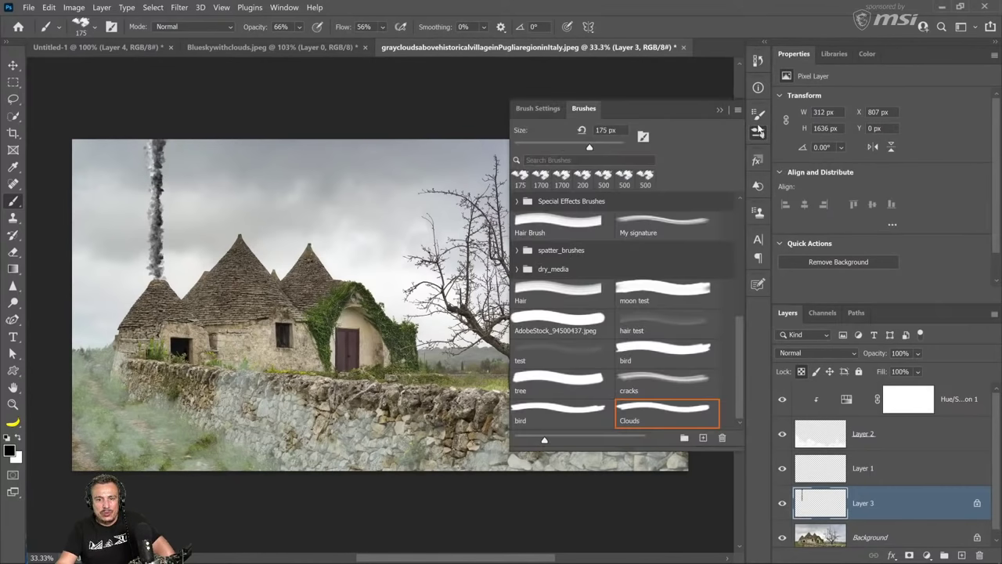
left_click(757, 115)
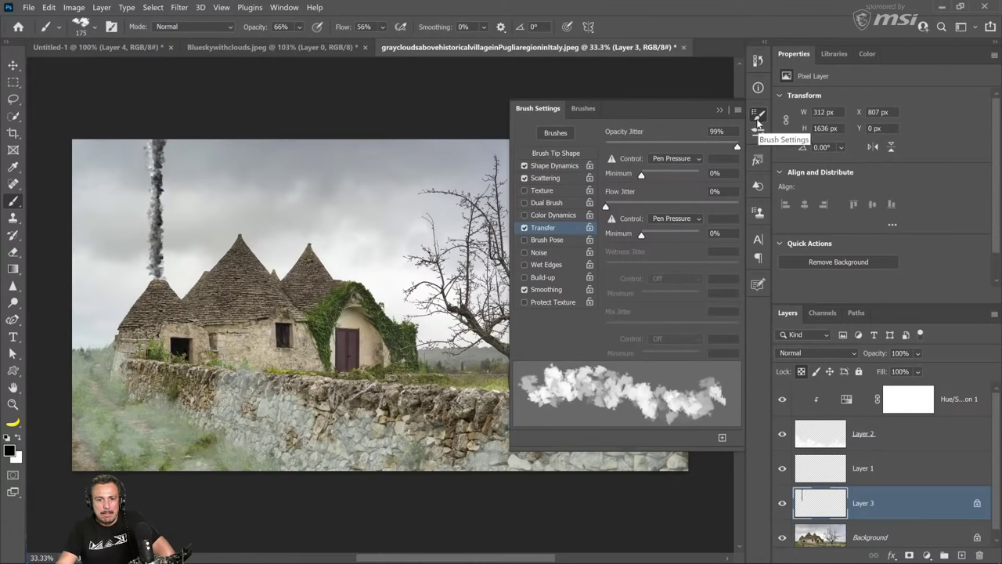
left_click(737, 111)
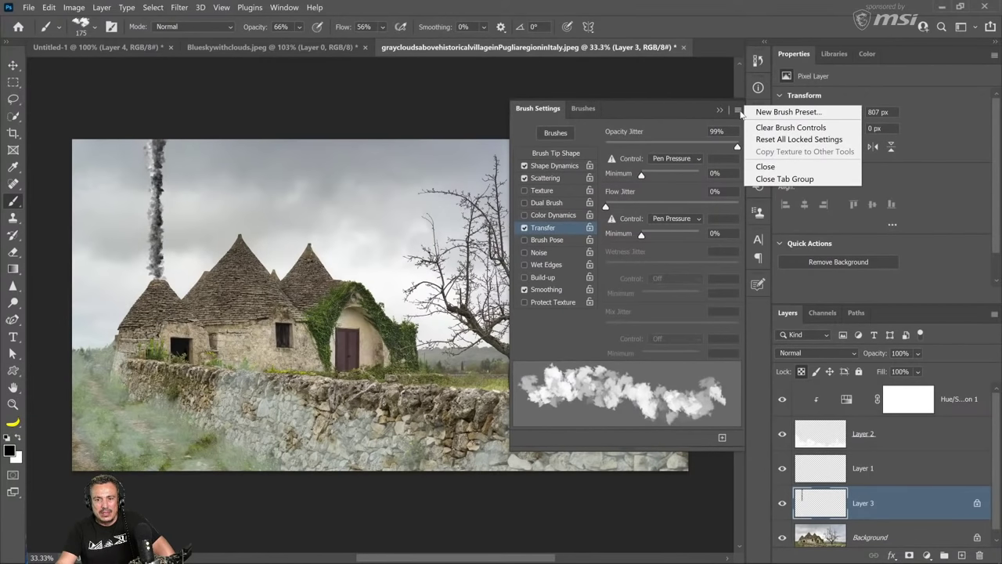
left_click(258, 210)
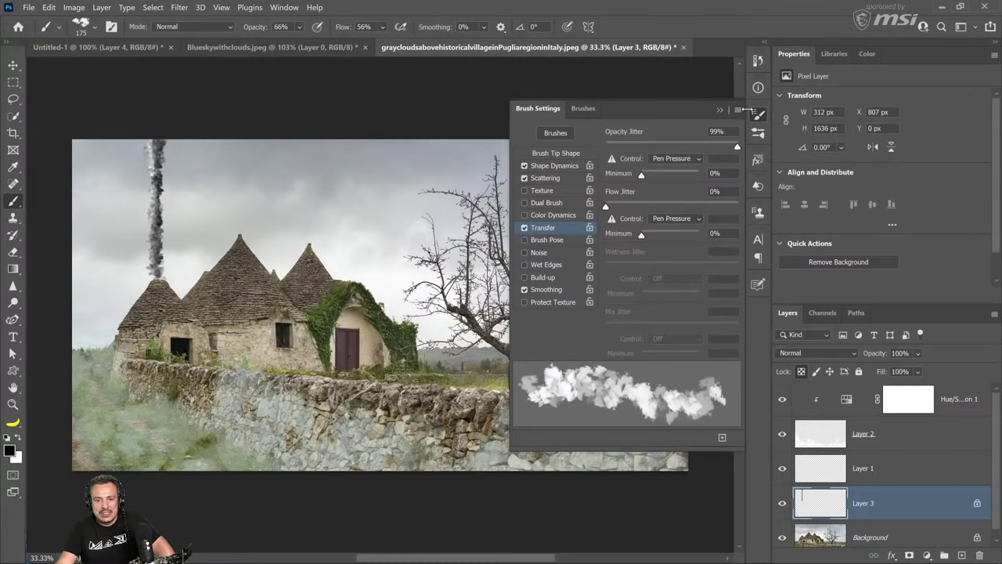
left_click(737, 109)
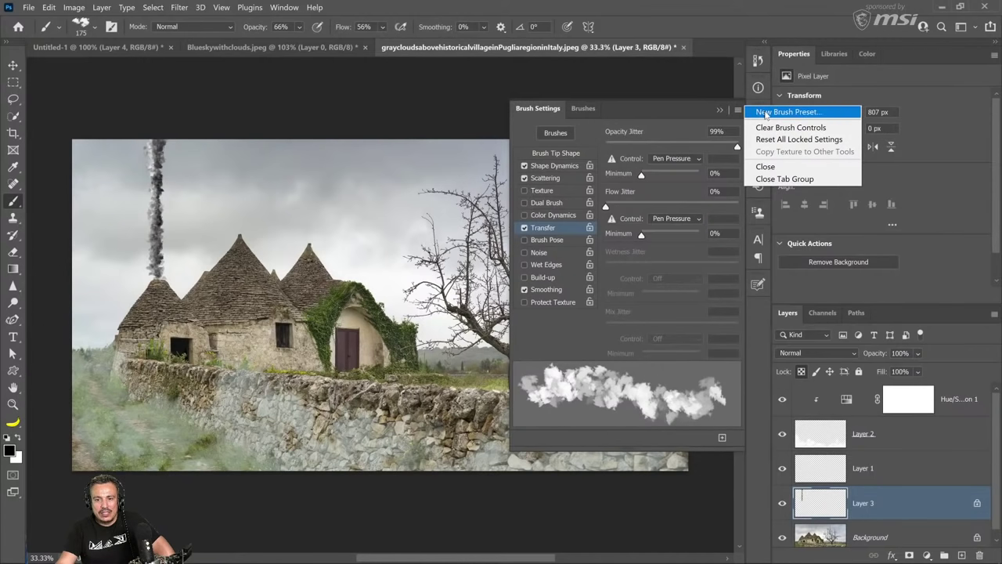
left_click(764, 113)
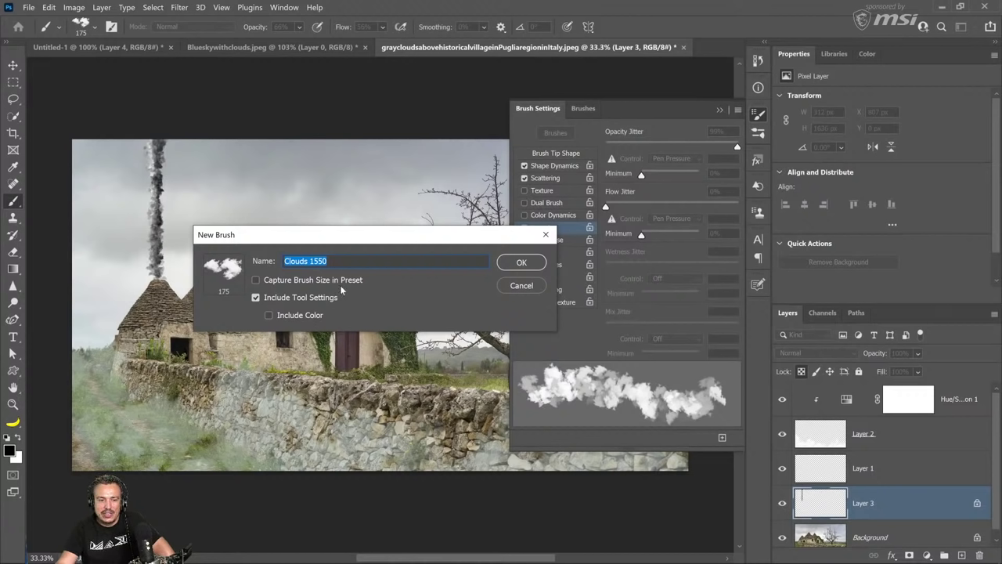
left_click(524, 288)
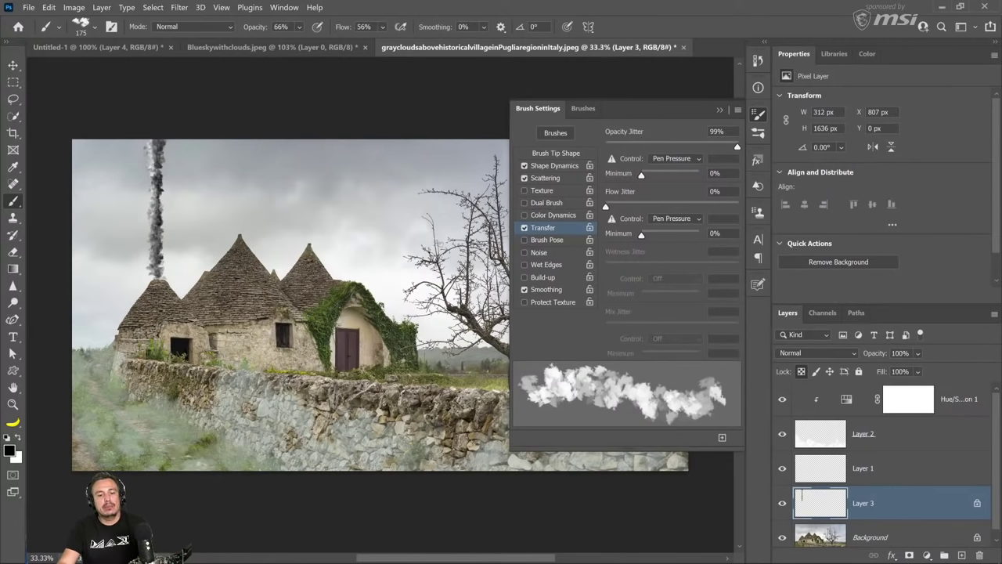
Close the brush settings and unlock the transparent pixels on Layer 3.
left_click(720, 110)
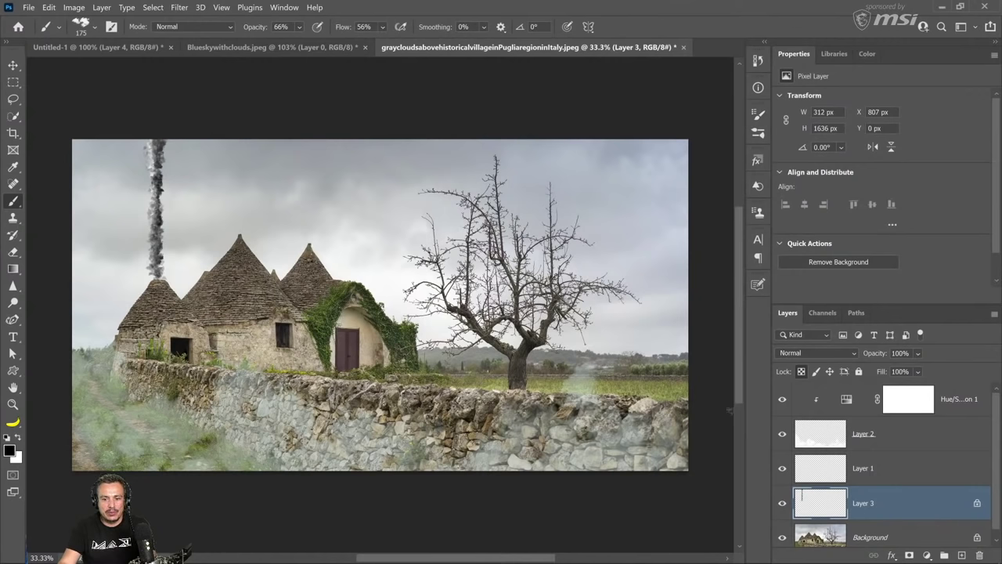
left_click(801, 371)
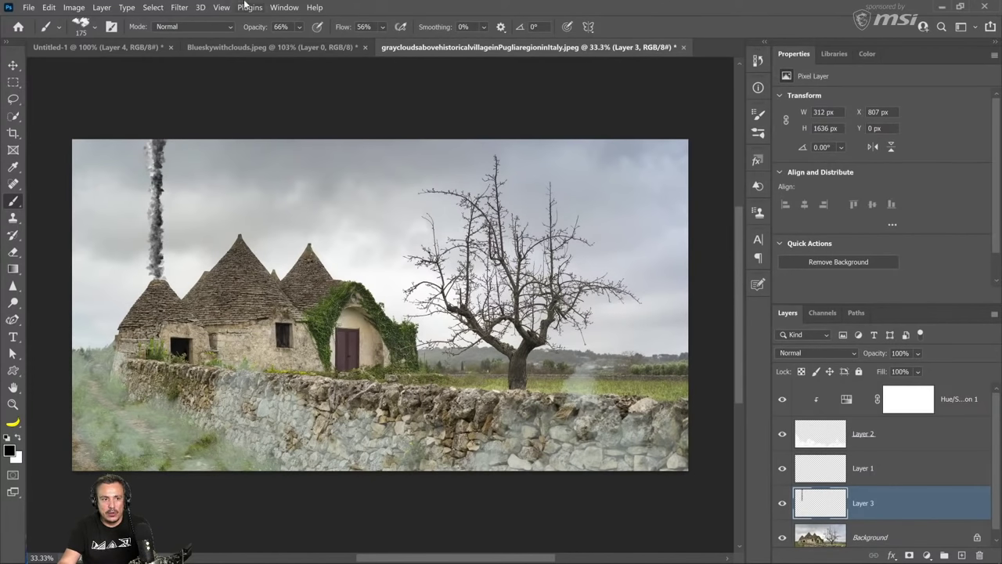
Try a Gaussian Blur with a radius of 5.6 pixels on the smoke column on Layer 3.
left_click(179, 7)
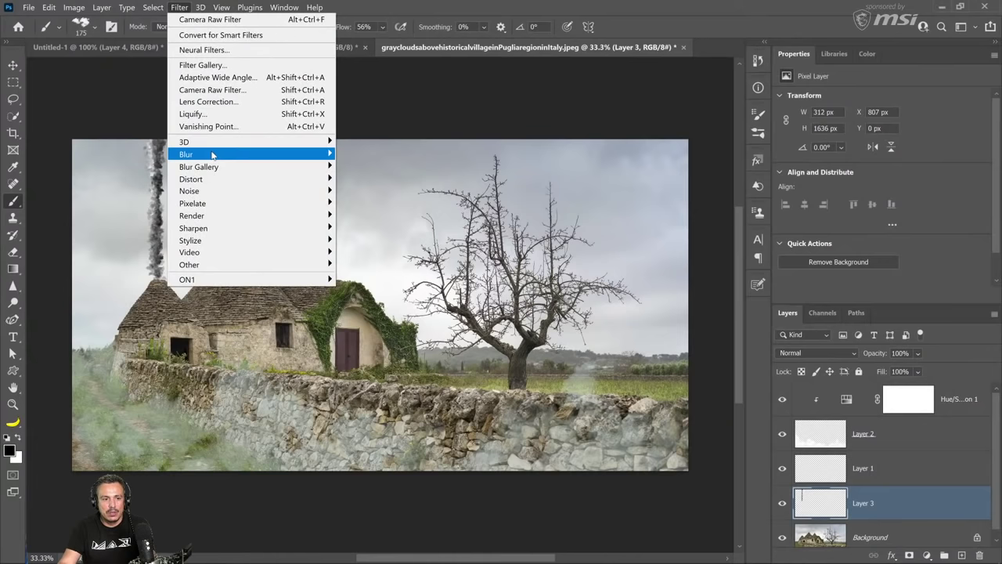
mouse_move(211, 155)
left_click(368, 208)
mouse_move(424, 305)
left_mouse_down()
mouse_move(415, 305)
mouse_move(439, 306)
left_mouse_up()
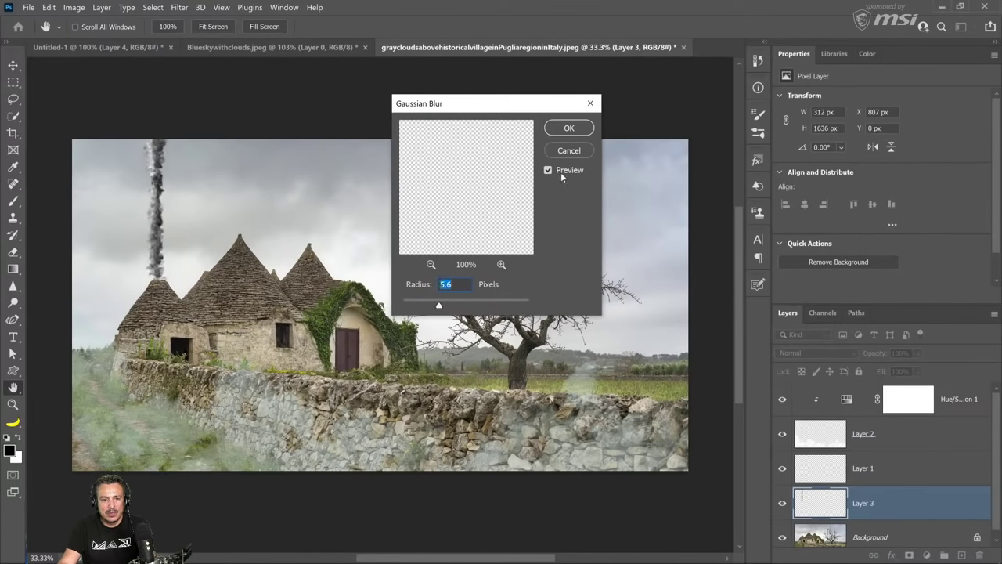
left_click(570, 128)
key("b")
Preview a Gaussian Blur of about 7.4 pixels on the black clouds in Blueskywithclouds.jpeg, then cancel it.
left_click(223, 45)
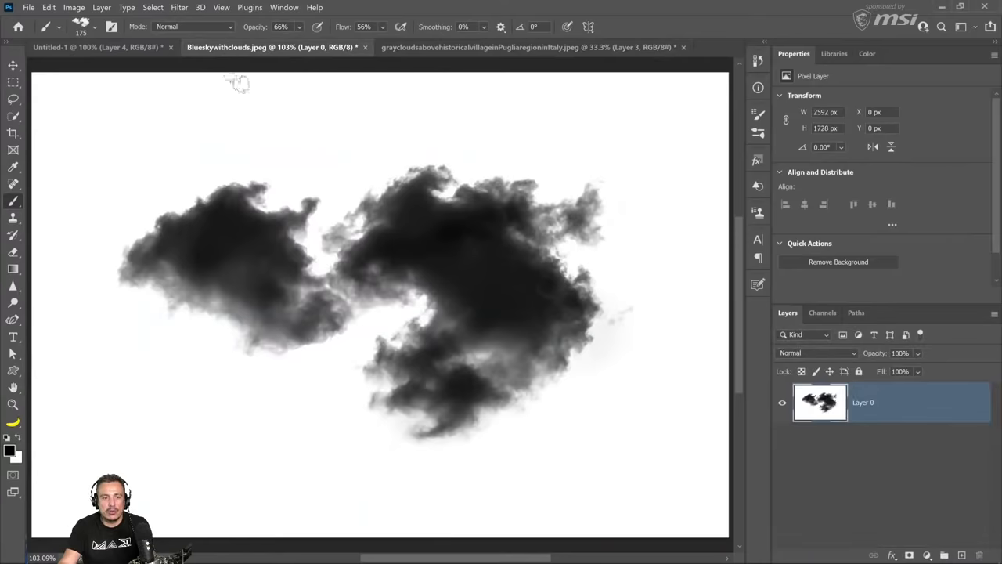
left_click(179, 7)
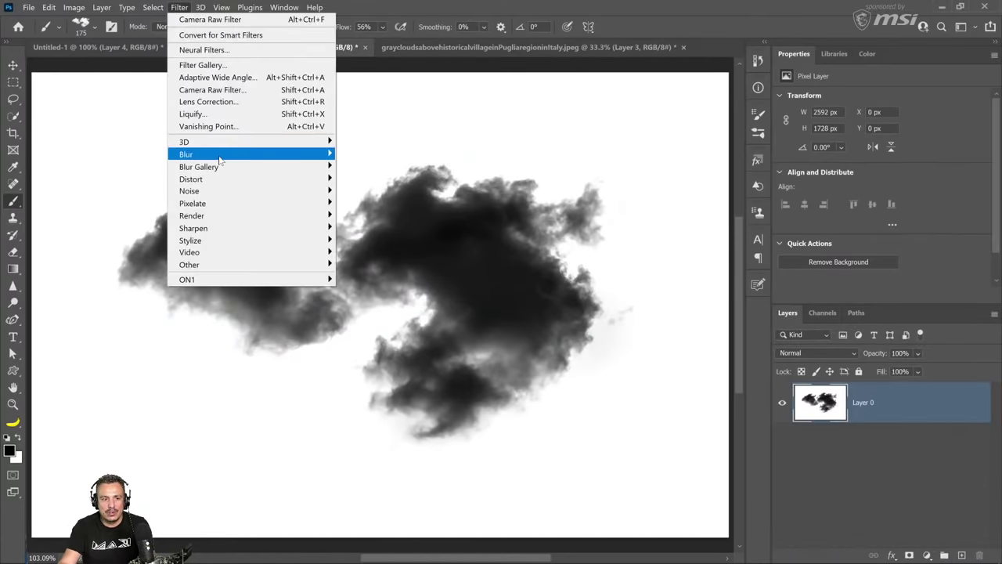
mouse_move(224, 154)
left_click(380, 205)
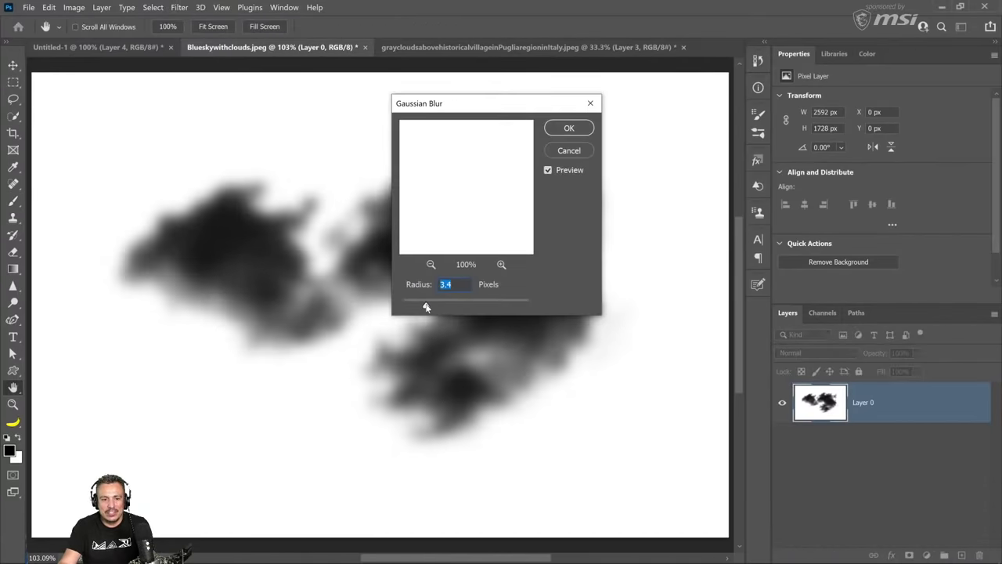
left_click_drag(427, 307, 440, 298)
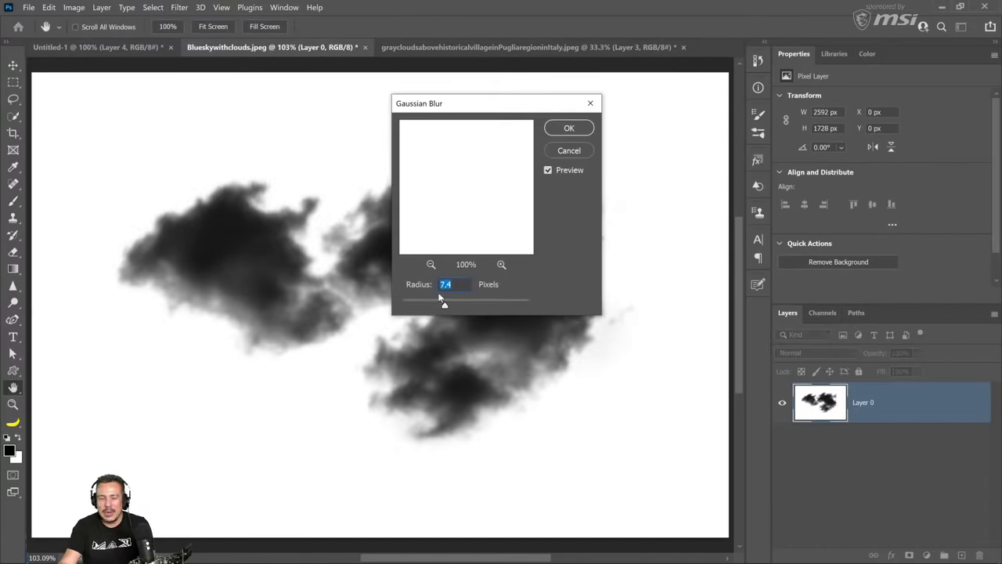
left_click(576, 151)
key("b")
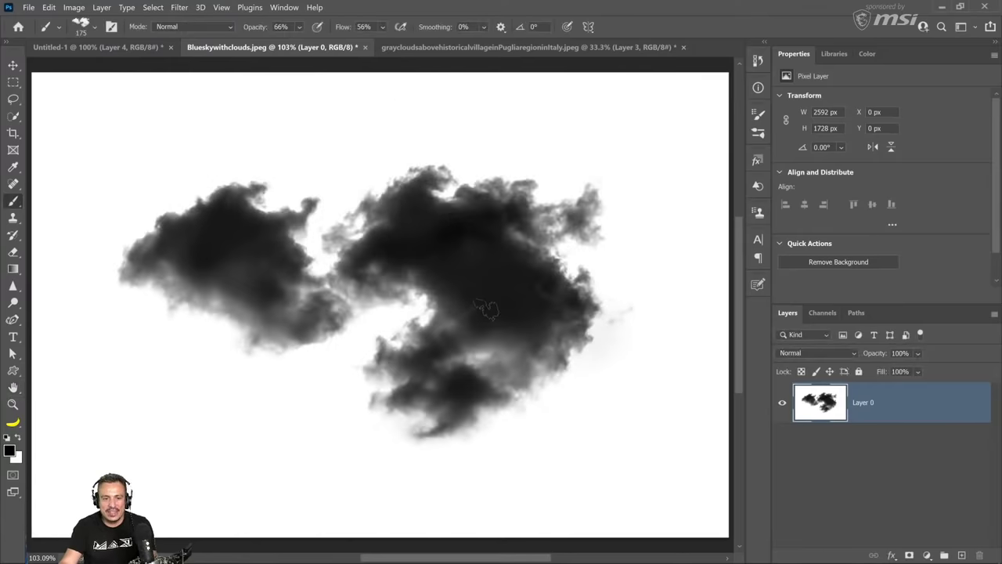
Return to the village photo and set the cloud brush's Size Jitter to 30% in Shape Dynamics.
left_click(447, 49)
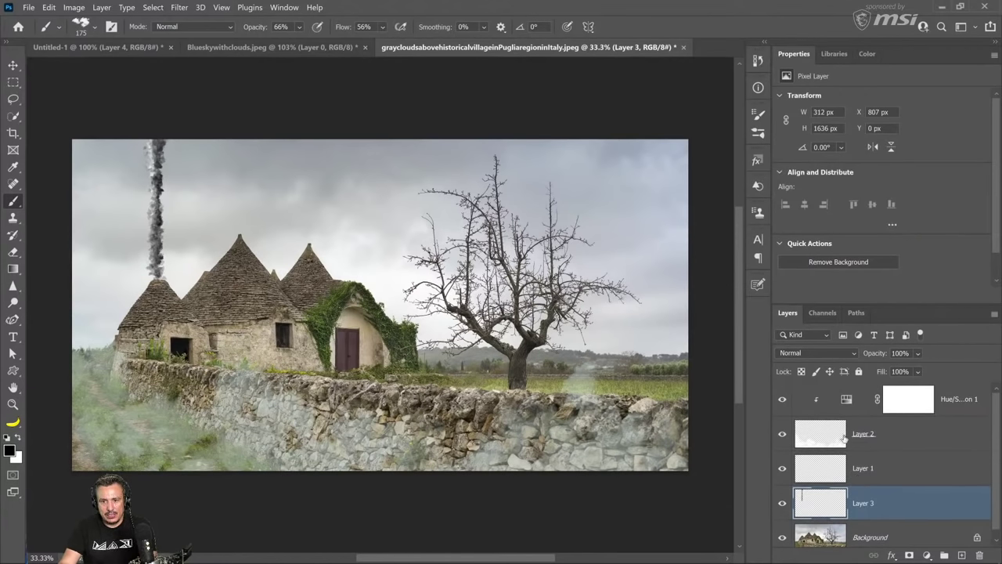
left_click(757, 116)
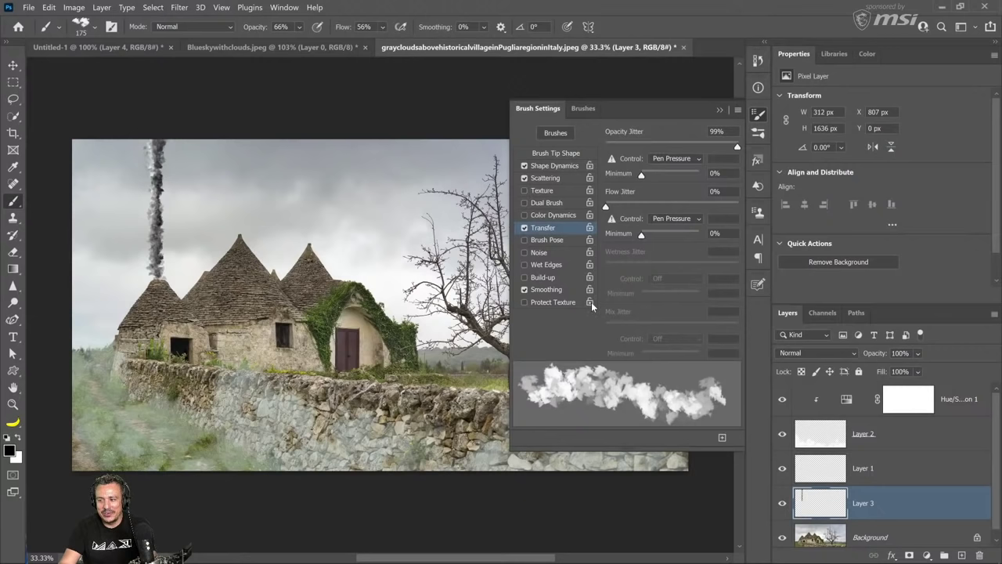
left_click(562, 166)
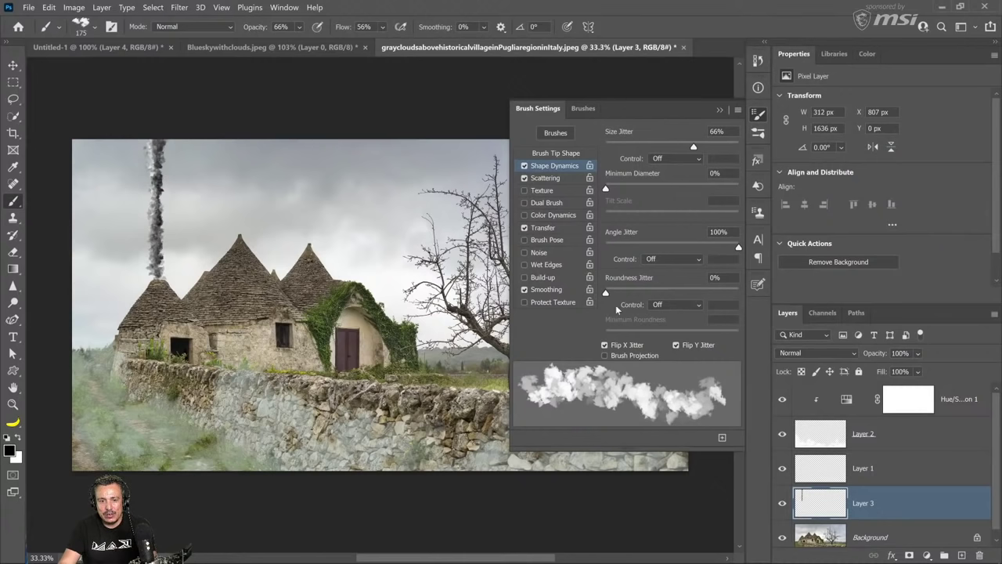
left_click(714, 132)
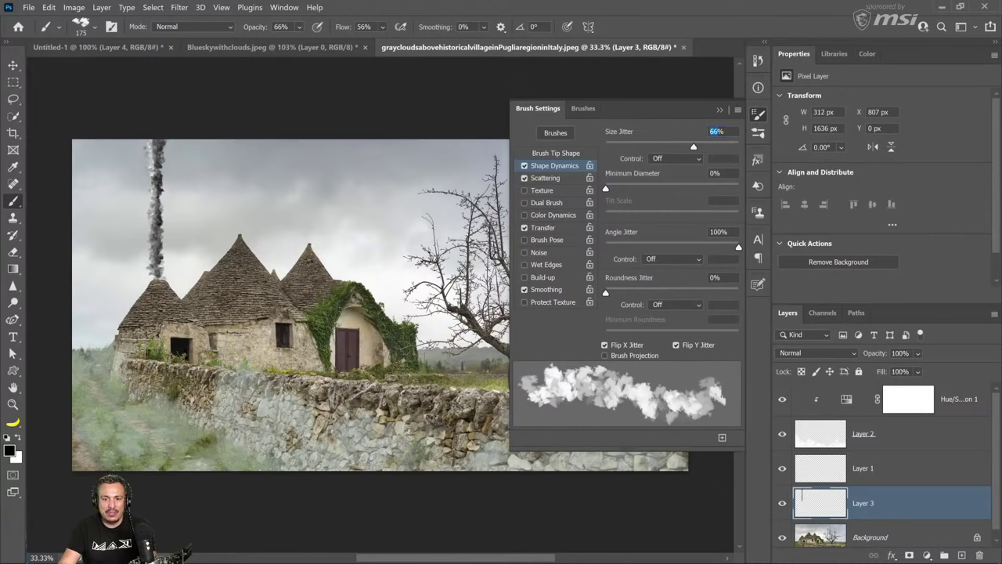
type("3")
key("Return")
type("0")
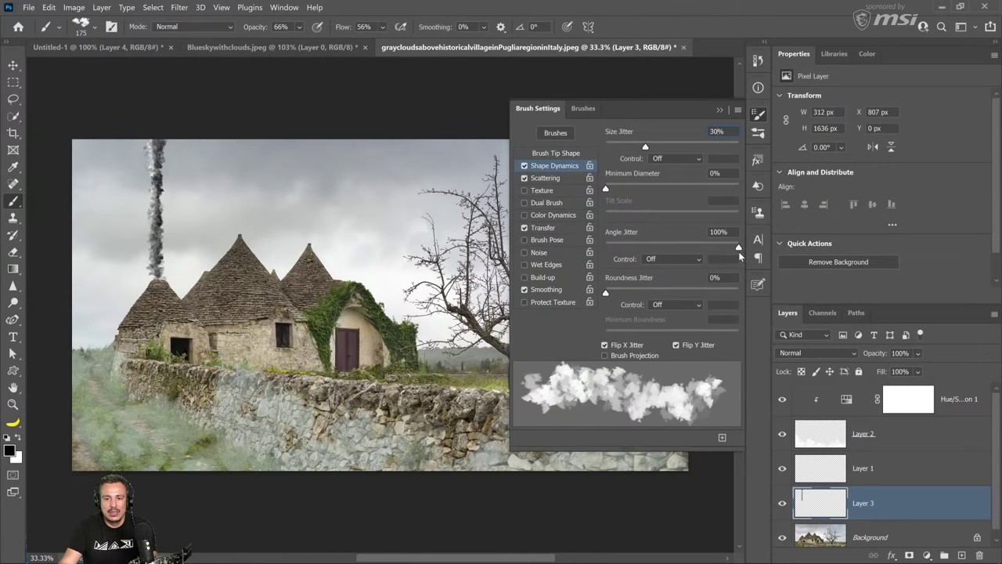
Set the brush's Angle Jitter to 0% and disable Flip X Jitter and Flip Y Jitter.
left_click_drag(738, 249, 548, 252)
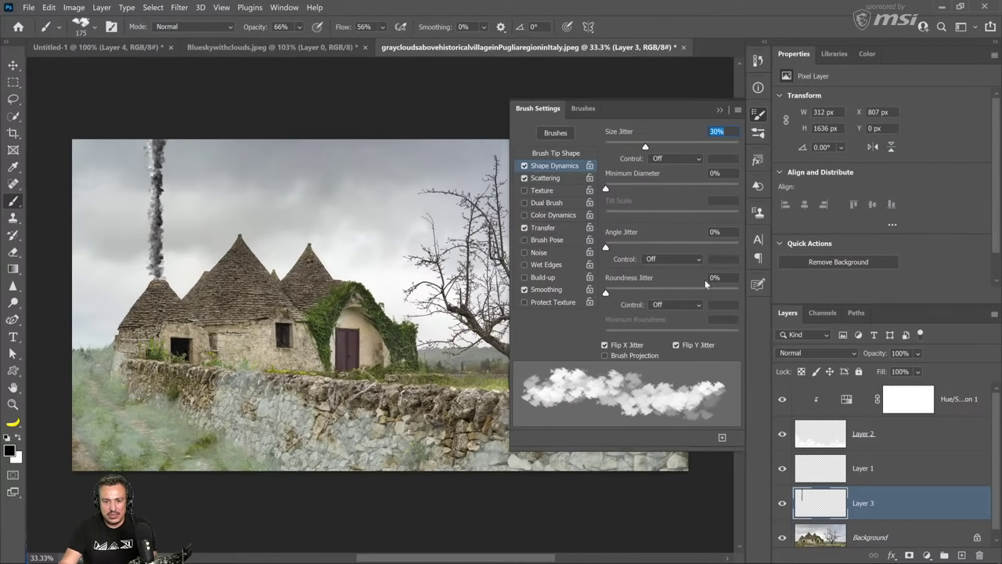
left_click(675, 346)
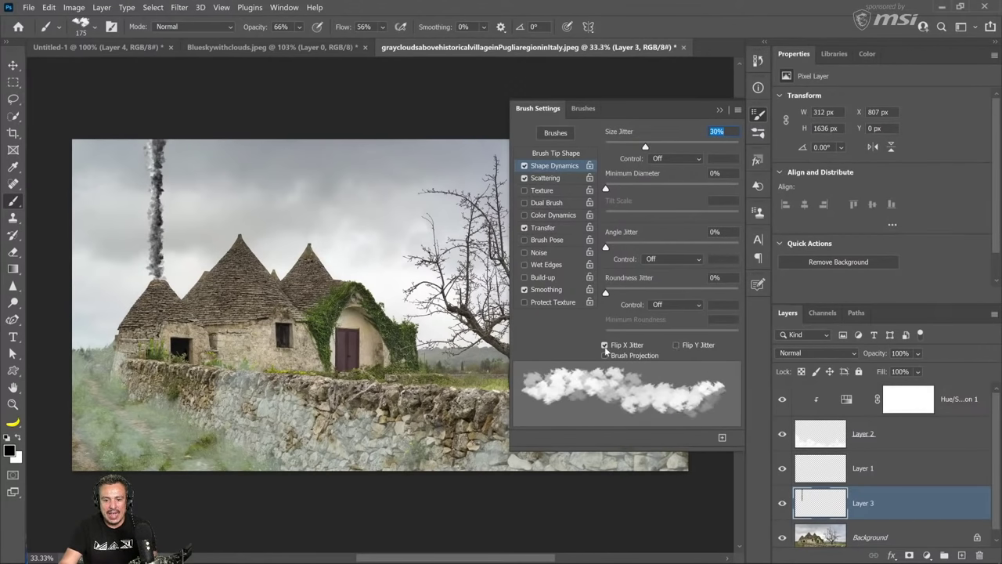
left_click(604, 345)
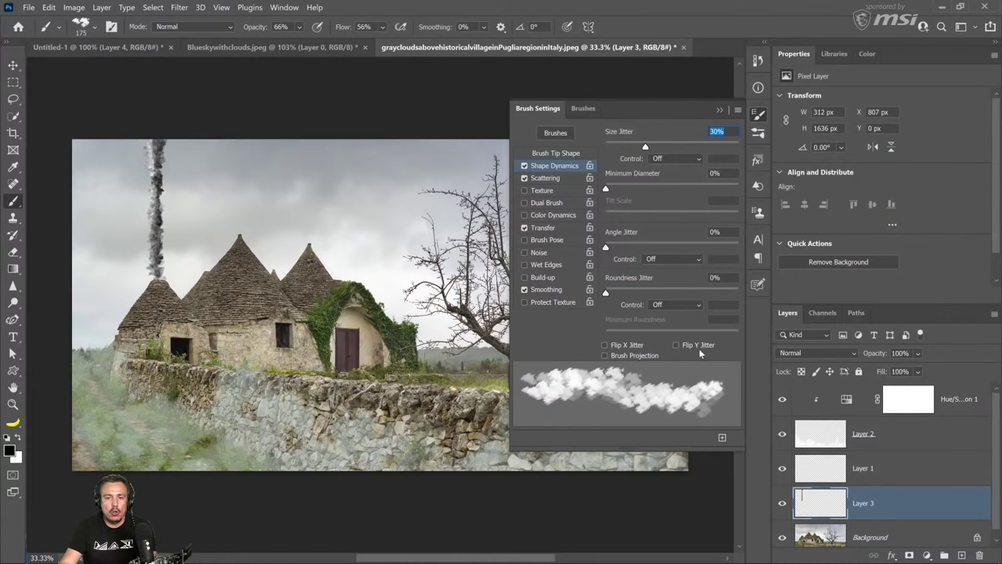
Lock Shape Dynamics with Size Jitter at 30%, and check the settings with the 161 px bird brush selected.
left_click(645, 147)
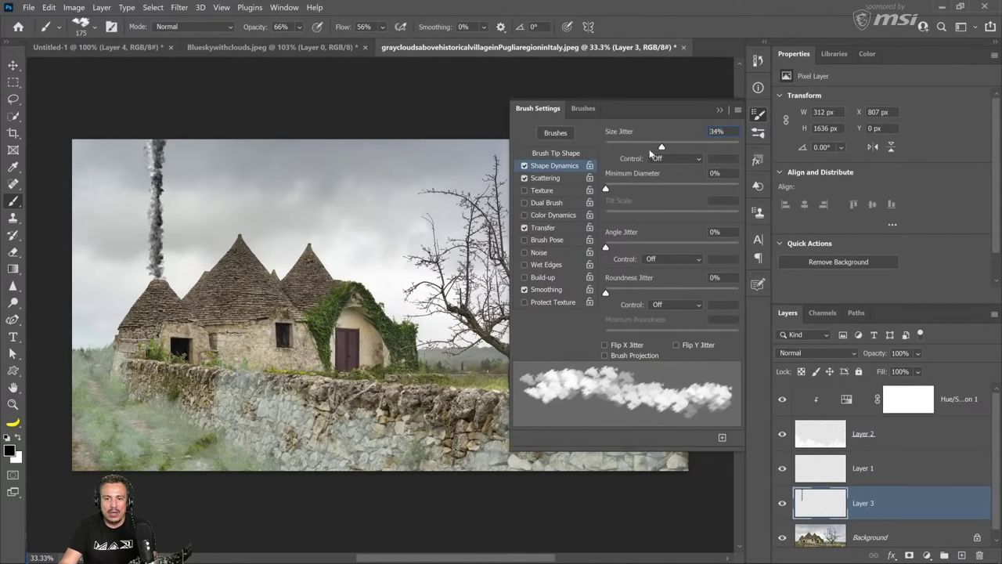
left_click(591, 166)
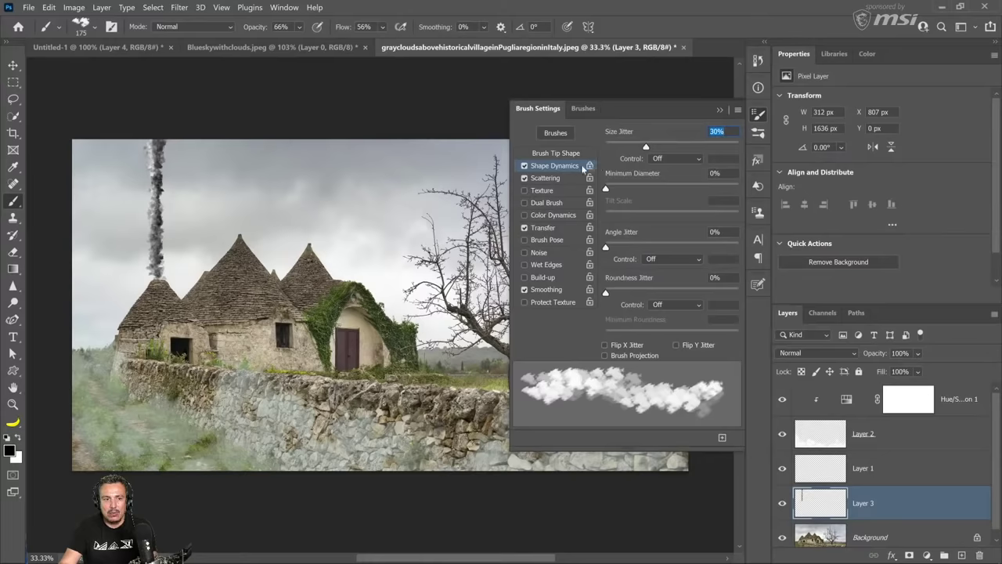
left_click(557, 133)
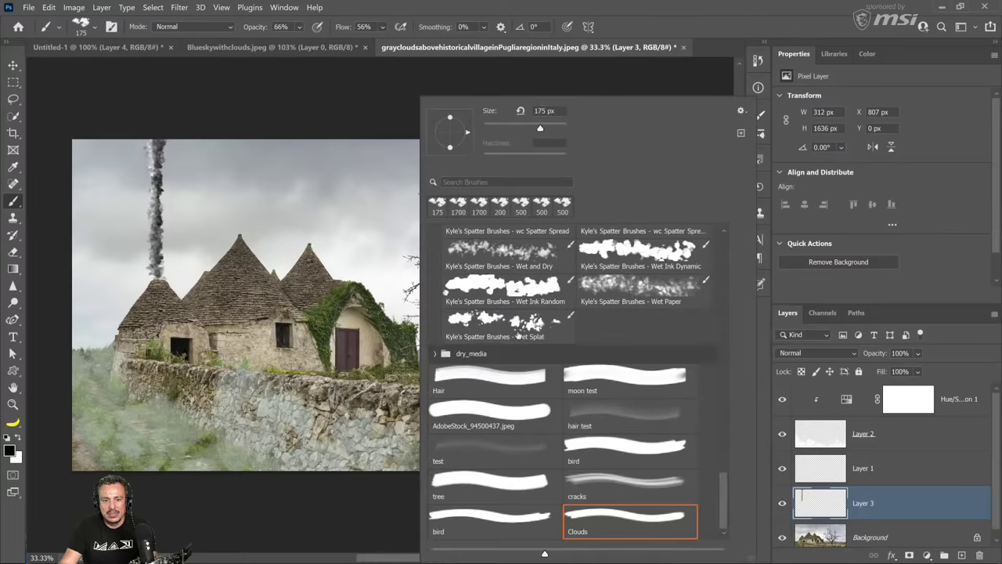
left_click(594, 452)
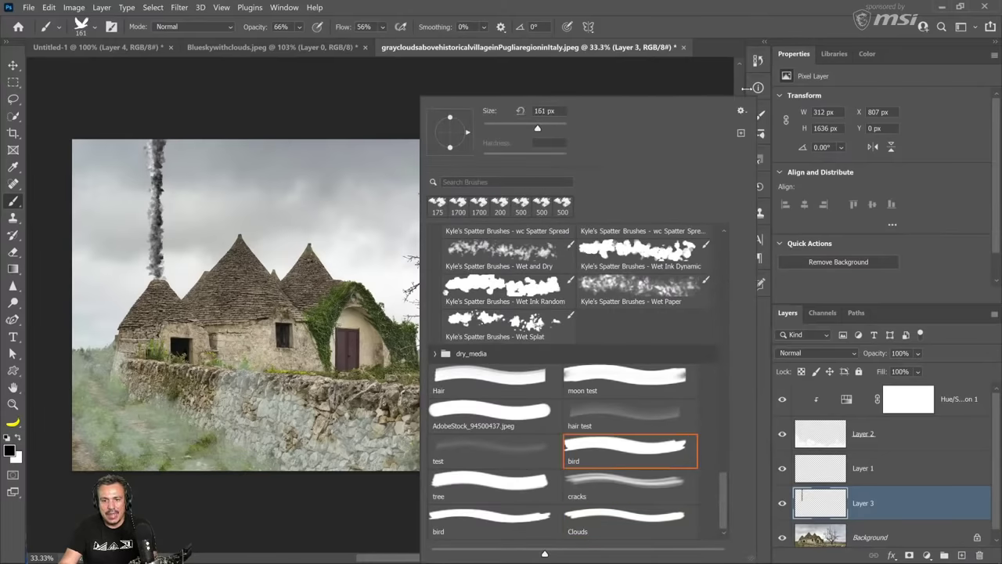
left_click(760, 61)
left_click(758, 115)
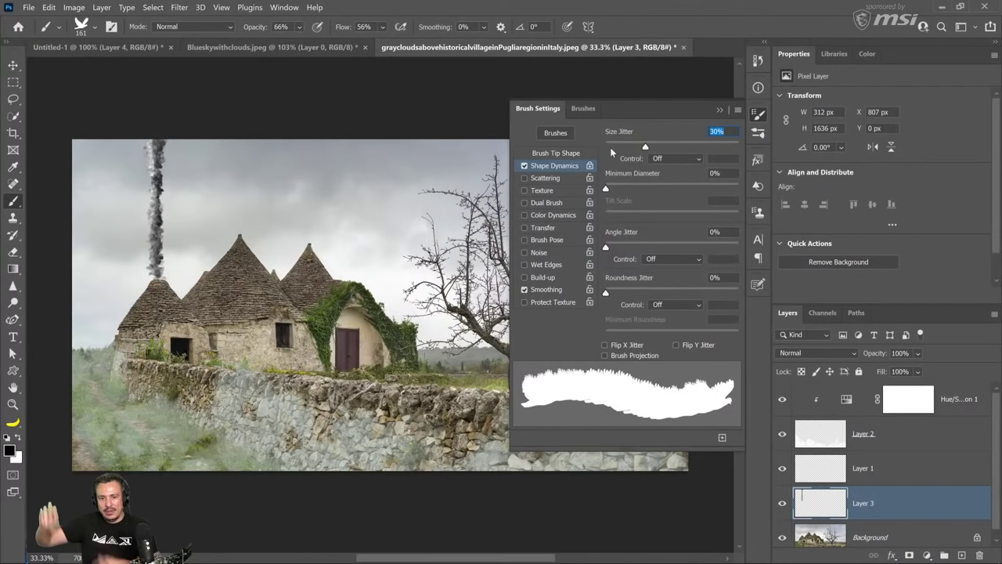
Select the Hair brush at 4757 px and view its Shape Dynamics settings.
left_click(558, 133)
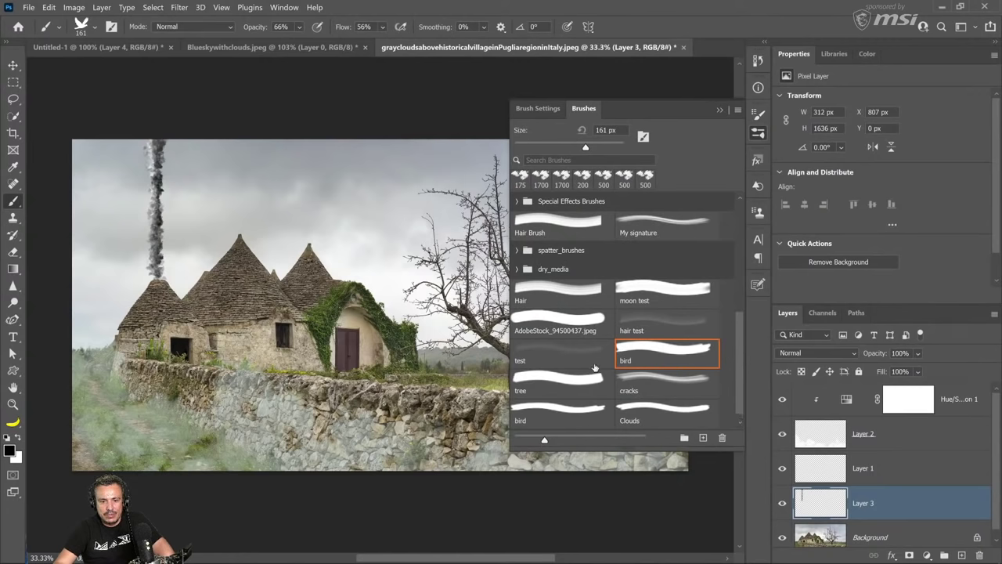
scroll(594, 368, "up", 1)
left_click(581, 316)
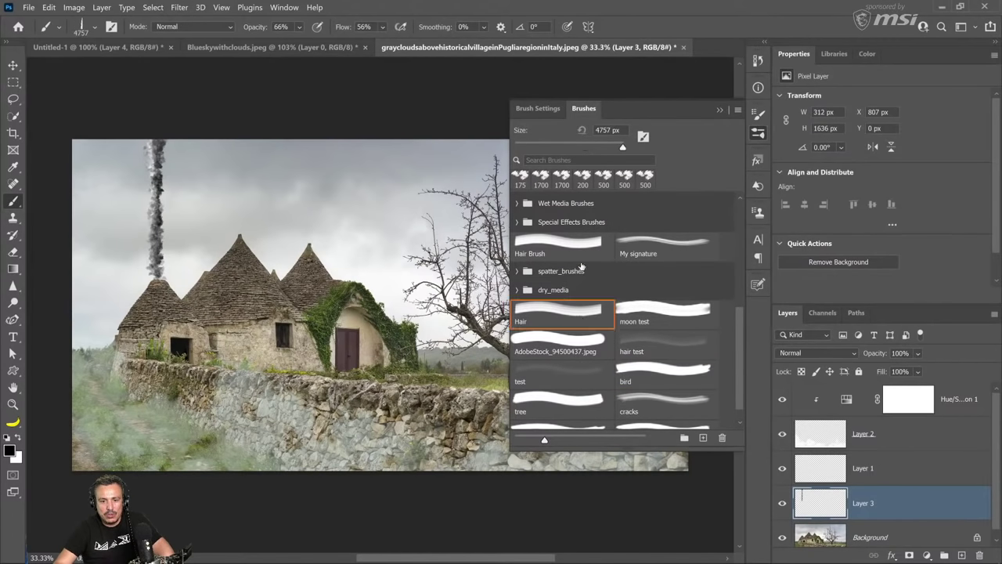
left_click(539, 110)
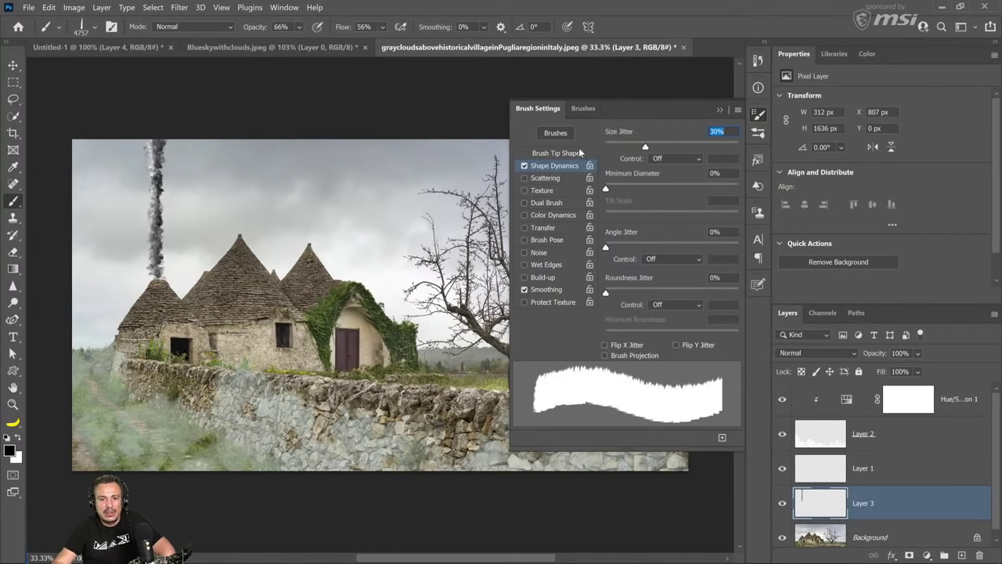
Select the cracks brush at 4087 px, check its Shape Dynamics settings, and close the brush settings.
left_click(581, 108)
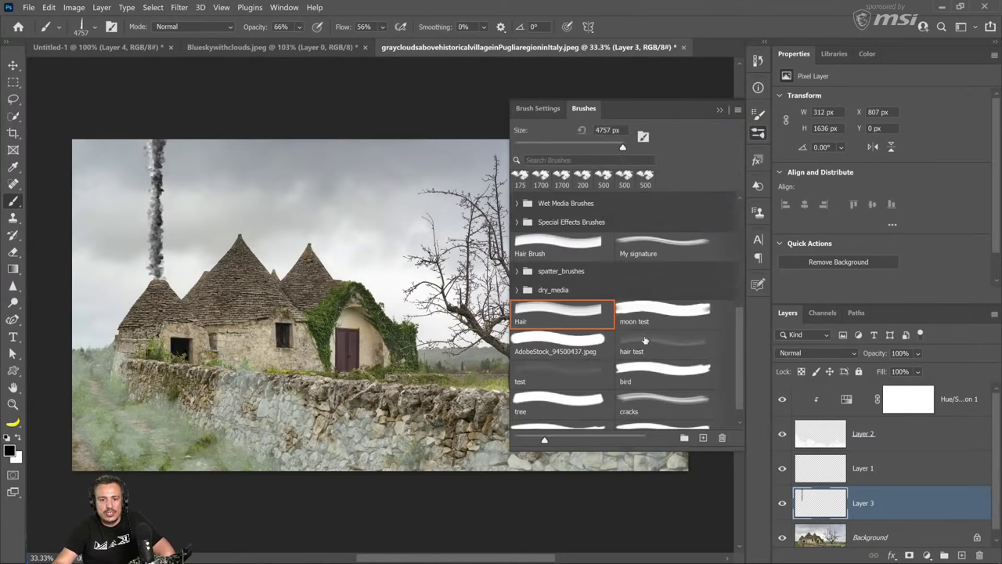
scroll(640, 352, "up", 1)
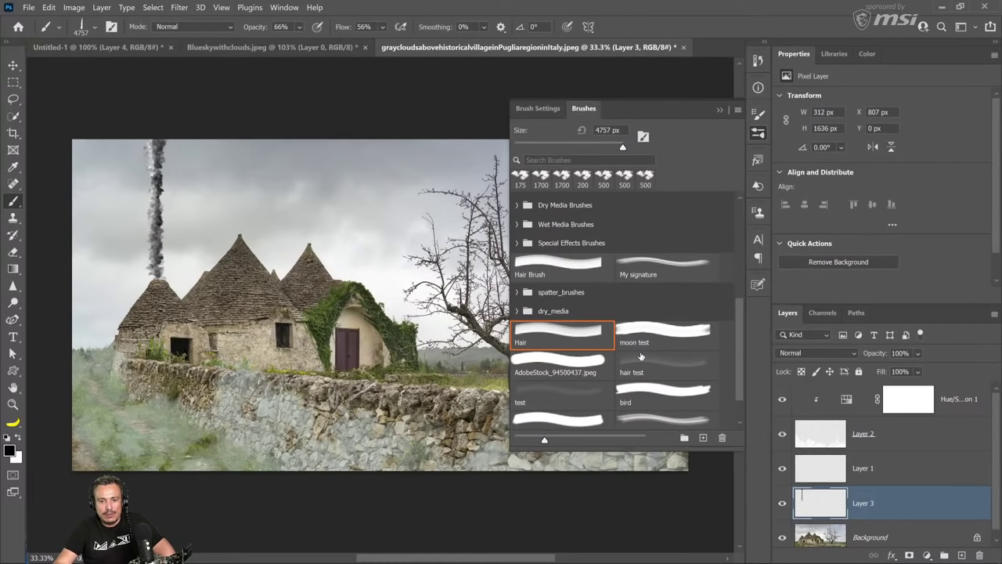
scroll(641, 356, "down", 2)
left_click_drag(622, 146, 621, 147)
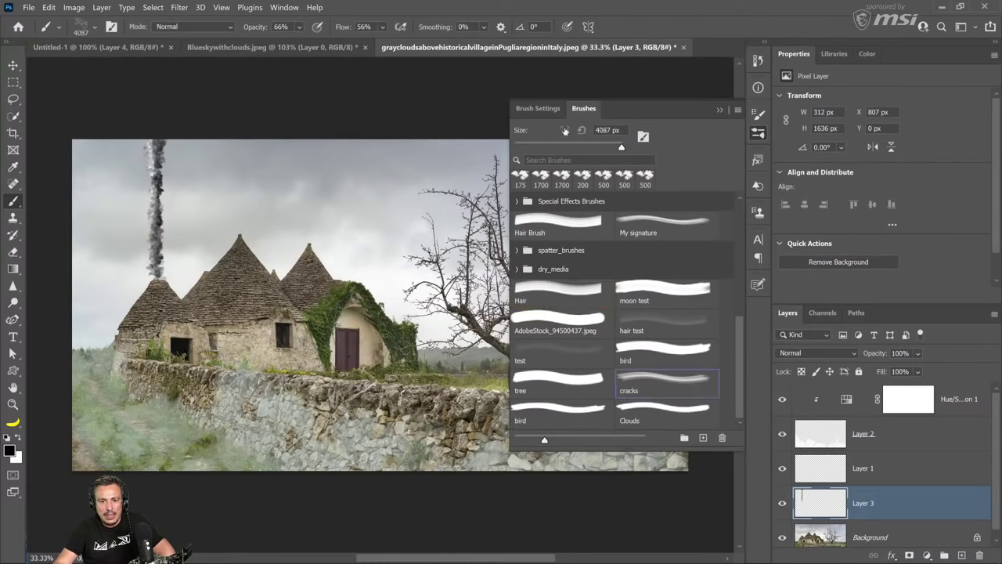
left_click(539, 109)
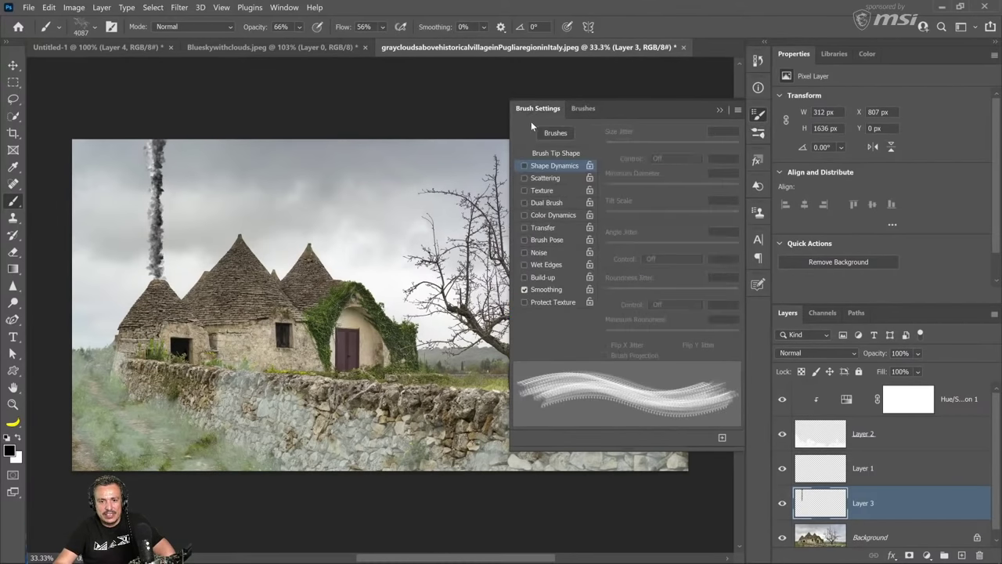
left_click(545, 167)
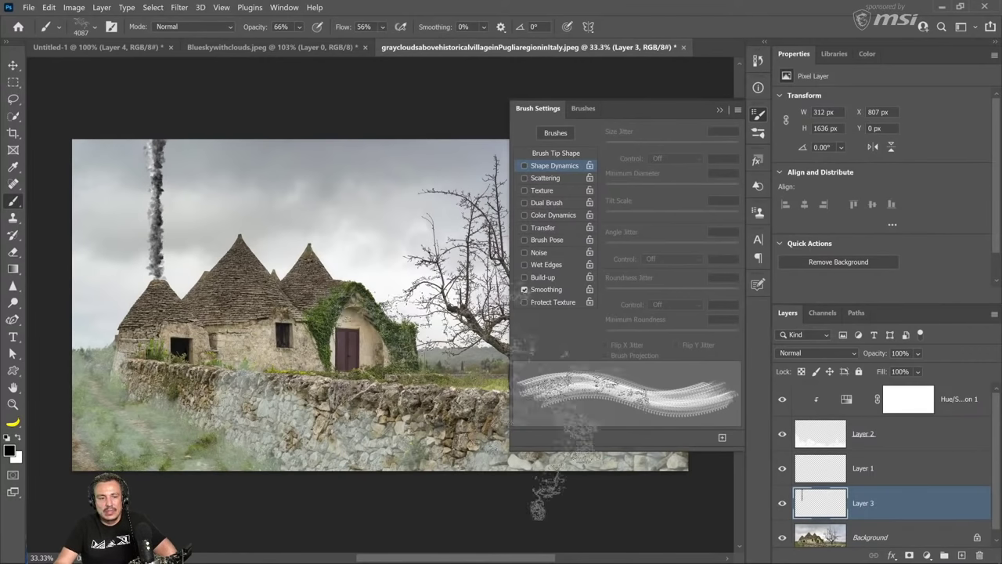
left_click(719, 111)
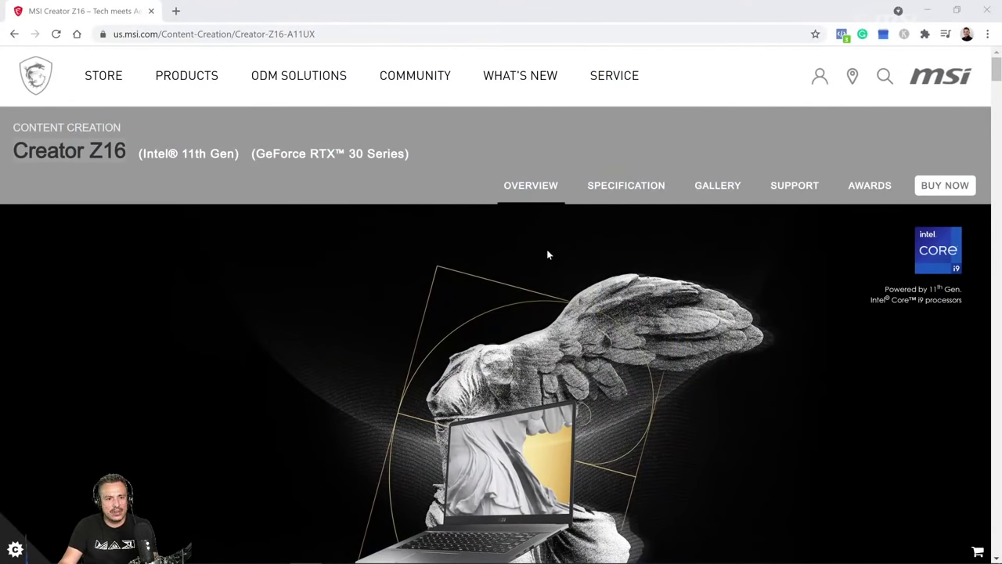
Look through the Creator Z16 overview, covering its design, processor performance and NVIDIA Studio graphics sections.
scroll(546, 250, "down", 1)
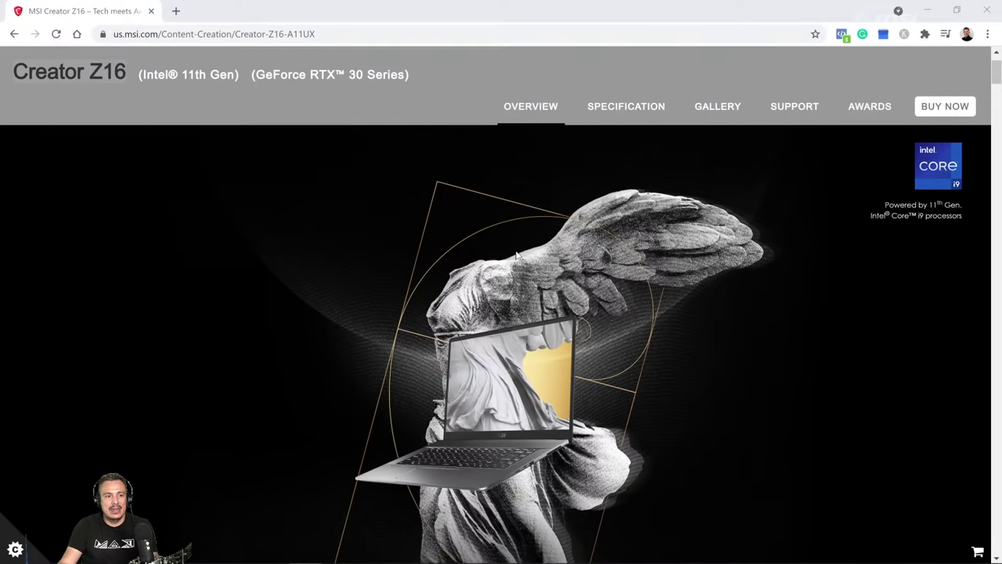
scroll(515, 254, "down", 3)
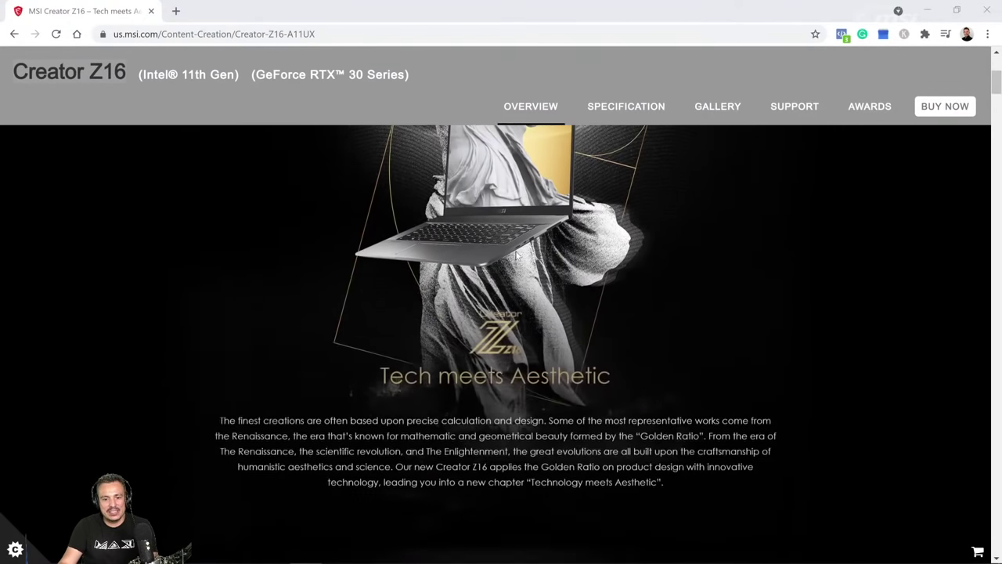
scroll(515, 253, "down", 6)
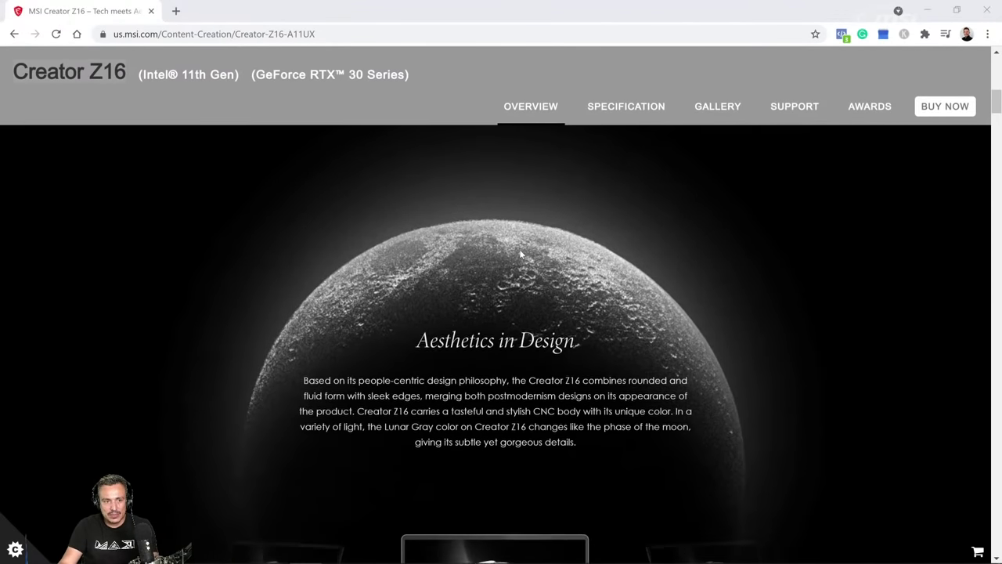
scroll(520, 255, "down", 8)
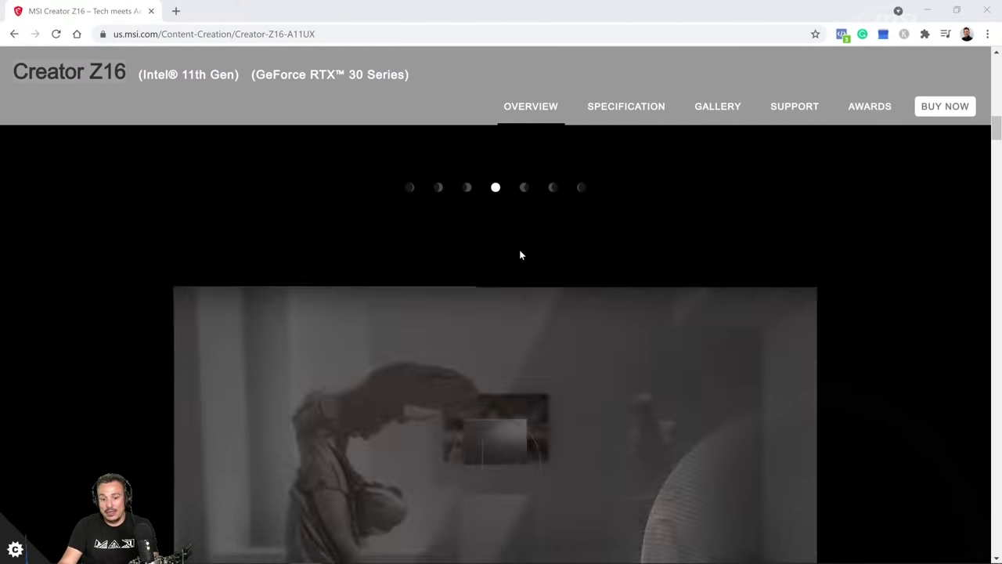
scroll(520, 255, "down", 10)
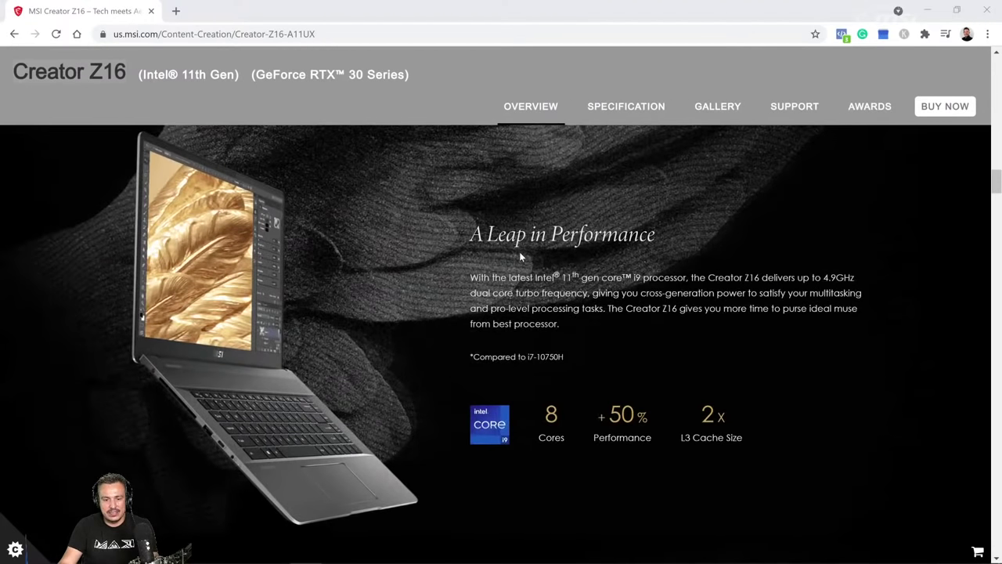
scroll(519, 251, "down", 1)
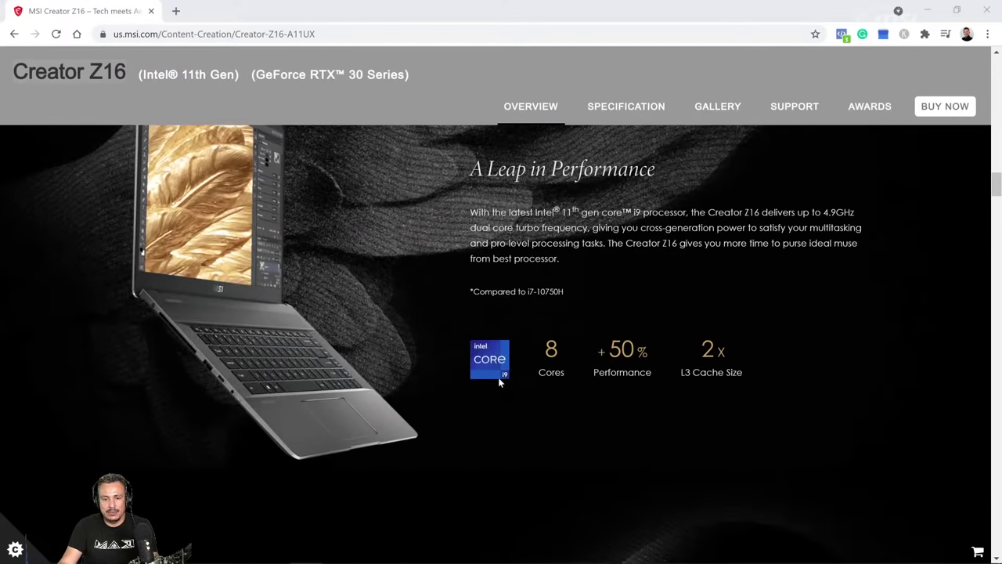
scroll(498, 376, "up", 1)
scroll(501, 393, "down", 3)
scroll(501, 396, "down", 5)
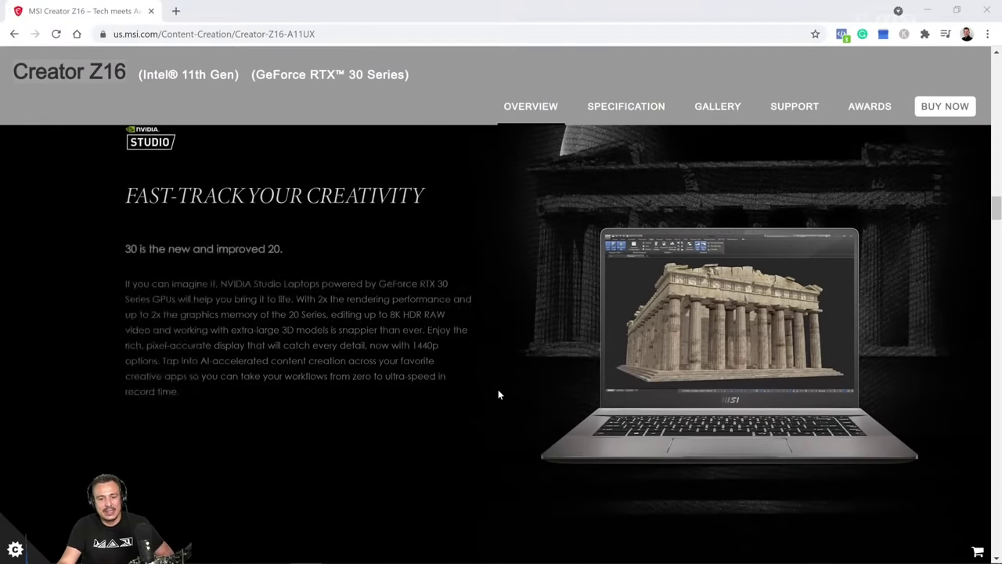
scroll(484, 391, "down", 1)
scroll(484, 389, "down", 10)
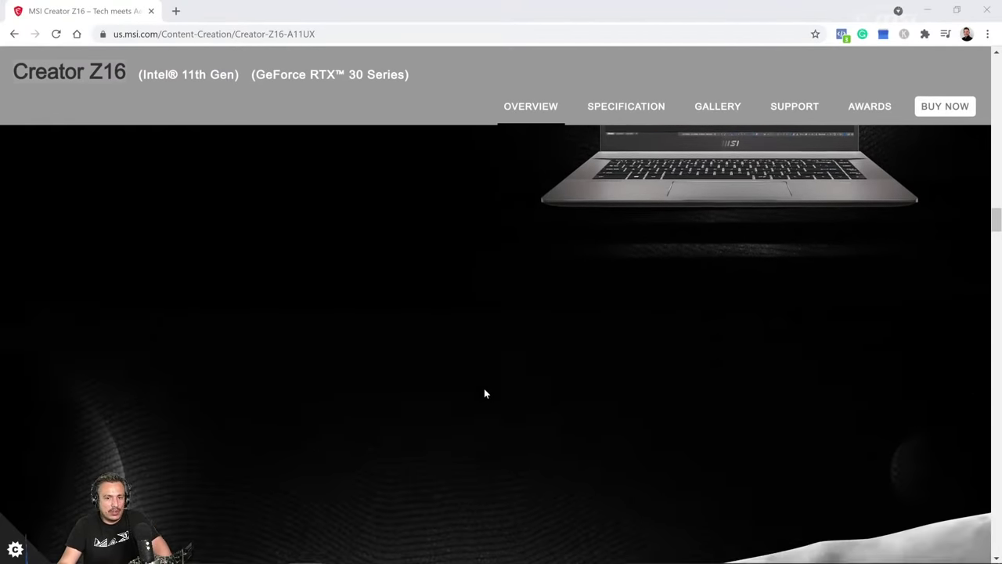
Examine the Intuitive Golden Ratio Display section, including the description of its aspect ratio and touch screen.
scroll(483, 392, "up", 1)
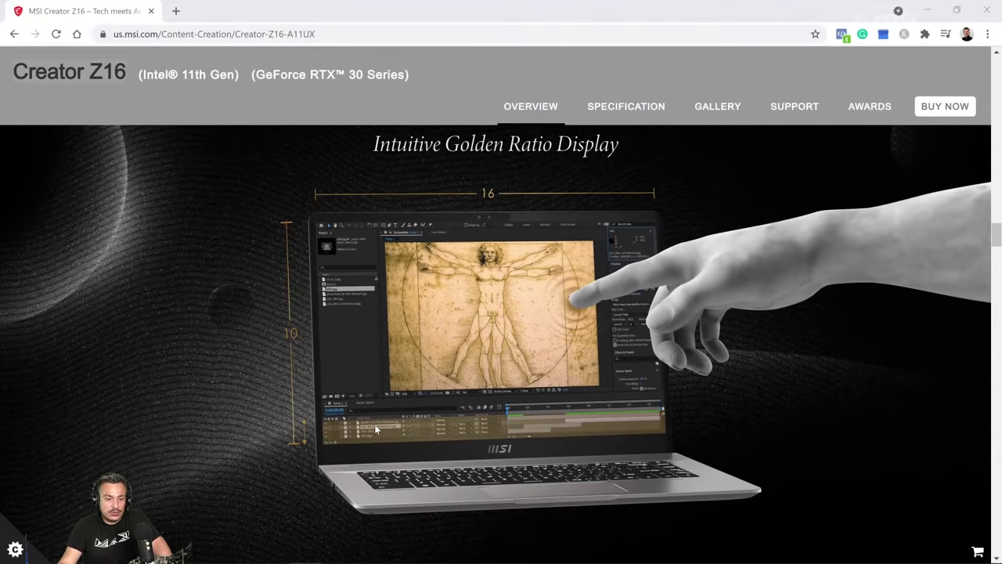
scroll(374, 423, "down", 1)
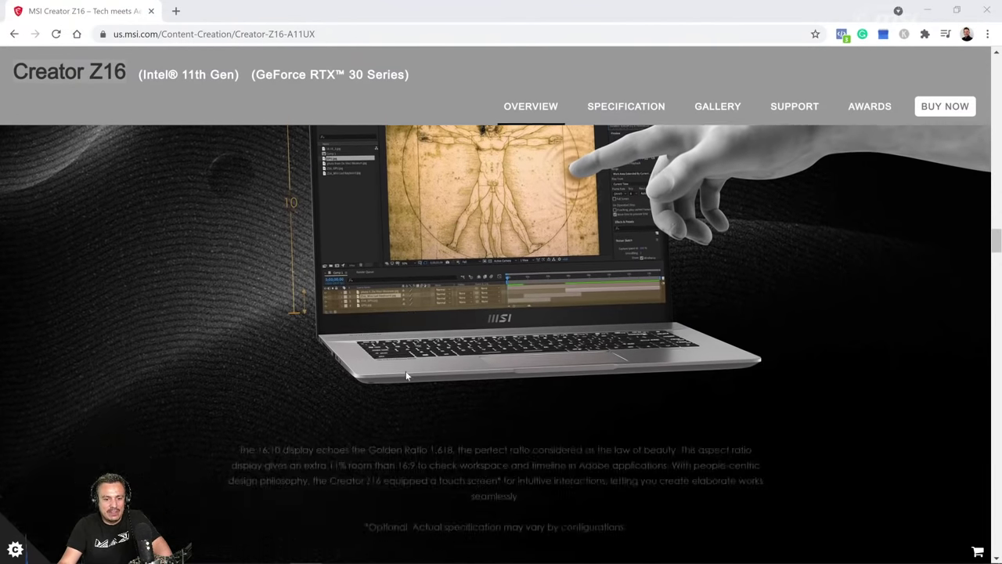
scroll(395, 376, "down", 3)
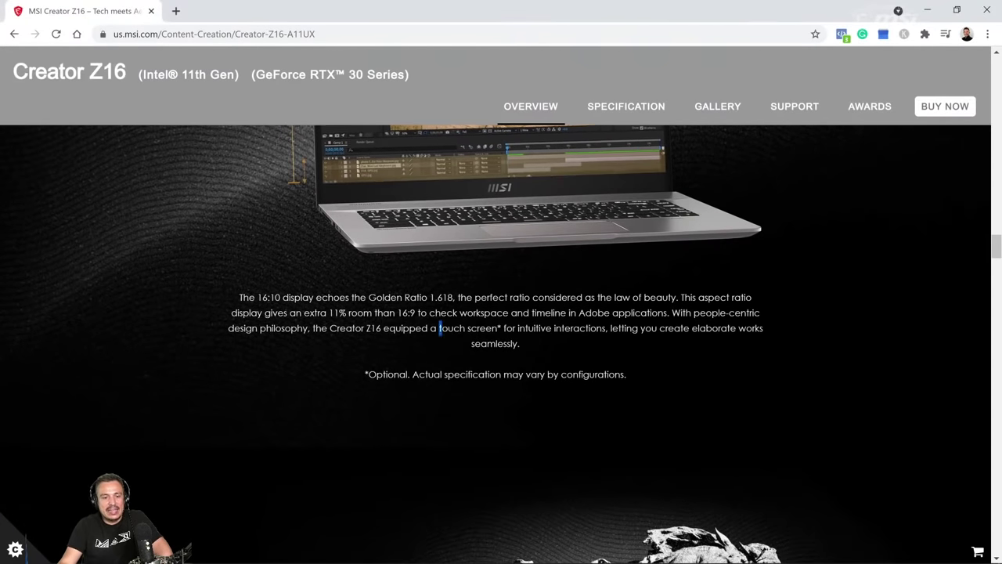
mouse_move(441, 329)
left_mouse_down()
mouse_move(492, 328)
mouse_move(438, 328)
left_mouse_up()
left_click(492, 329)
scroll(447, 352, "up", 3)
scroll(448, 360, "down", 2)
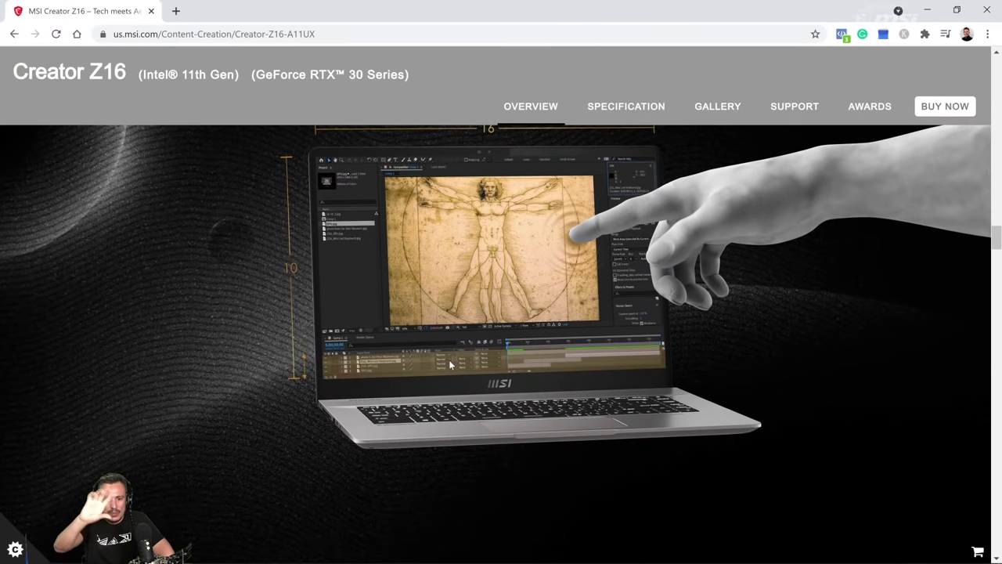
Review the laptop's wireless, battery and True Pixel display sections, including the resolution and color accuracy features.
scroll(409, 253, "down", 5)
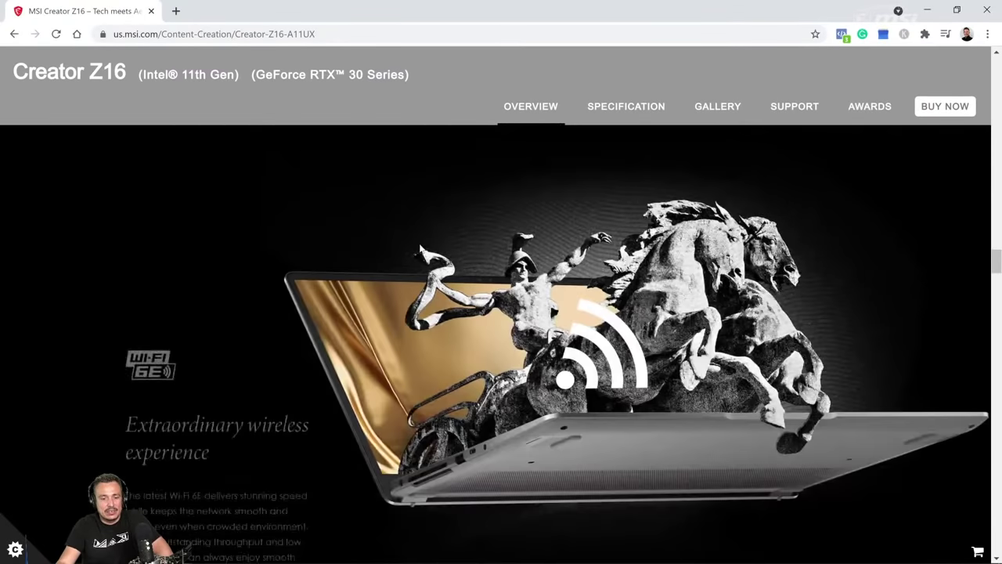
scroll(393, 252, "down", 5)
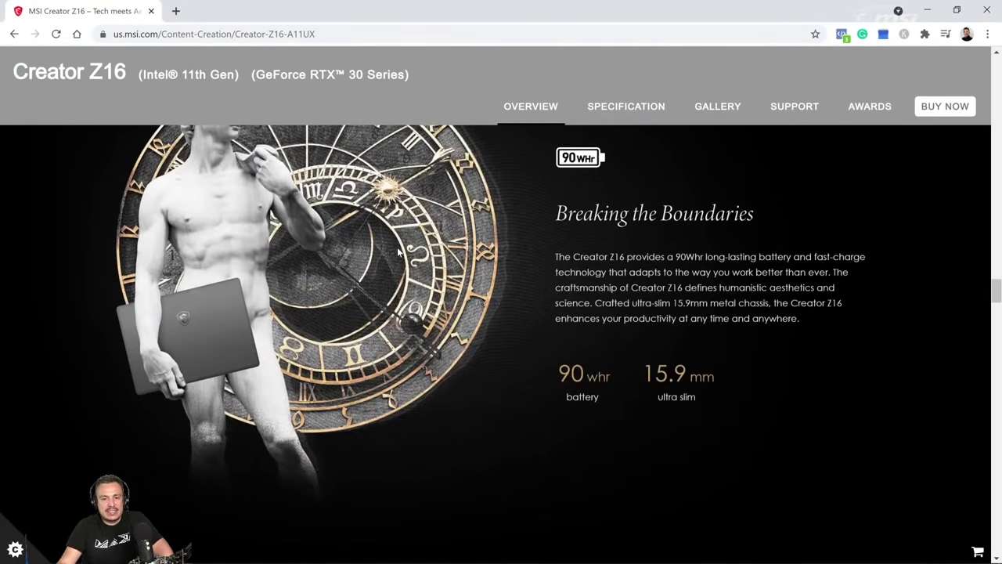
scroll(398, 252, "down", 5)
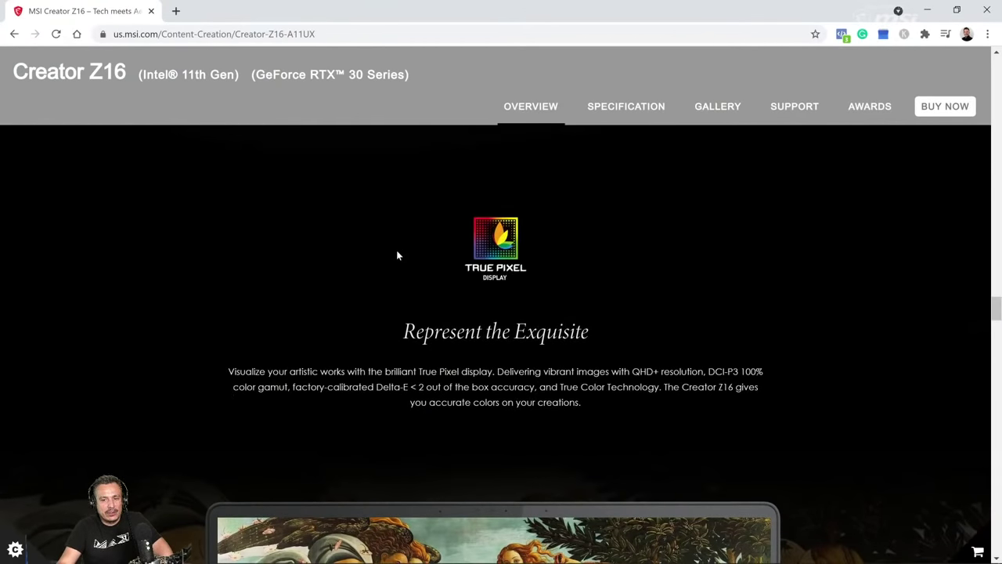
scroll(397, 255, "down", 5)
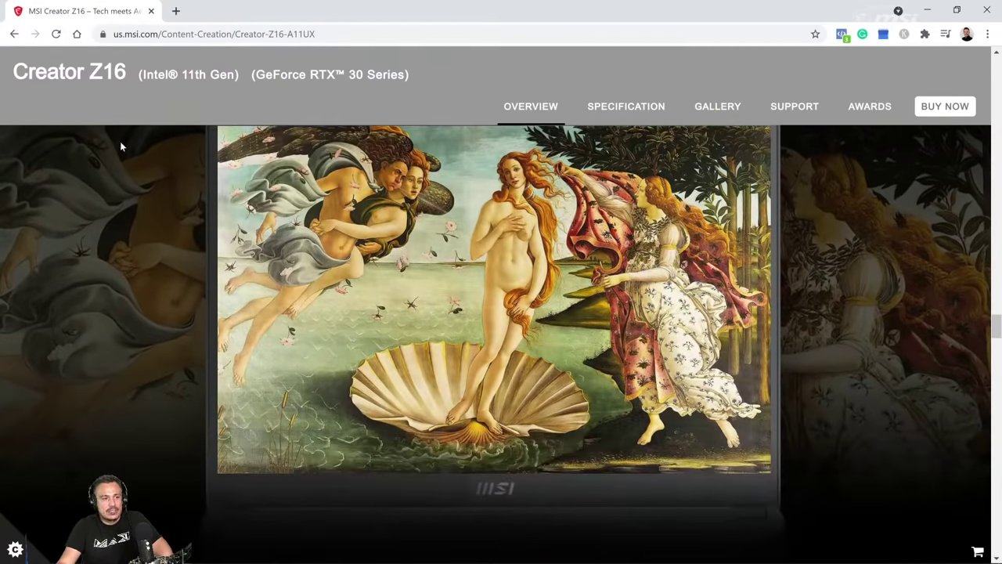
scroll(408, 276, "down", 5)
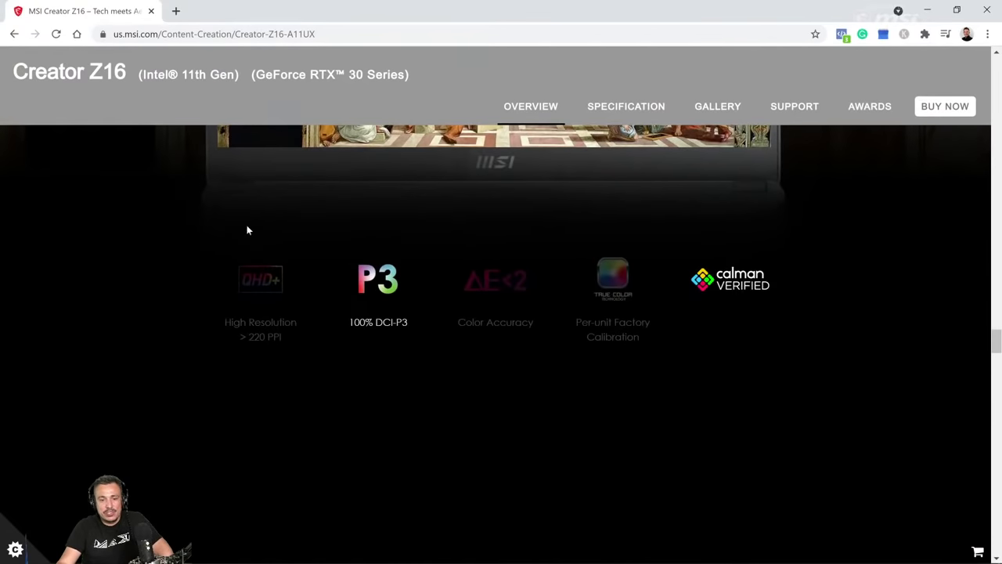
scroll(258, 290, "up", 1)
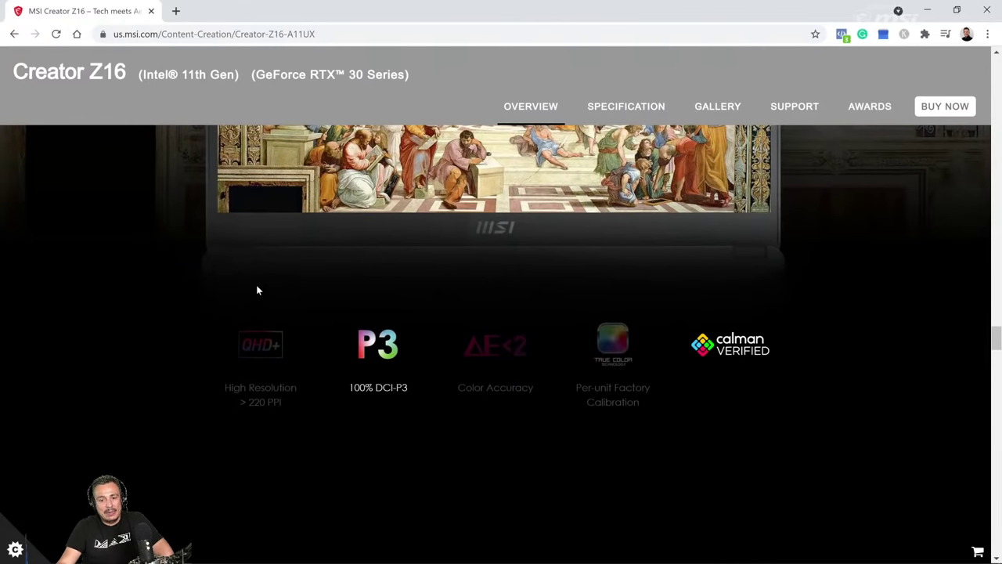
scroll(256, 290, "up", 3)
scroll(487, 348, "down", 10)
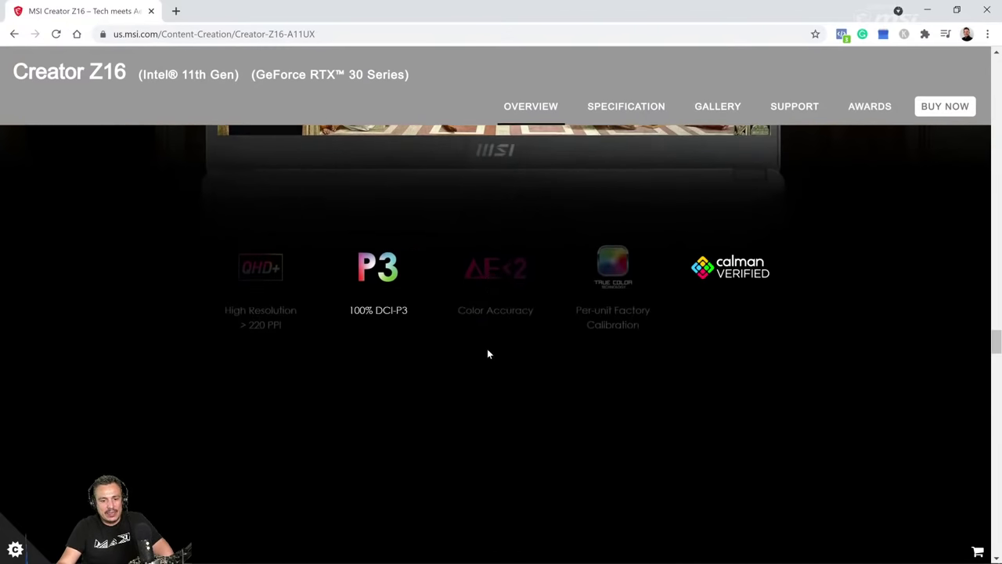
scroll(479, 349, "up", 6)
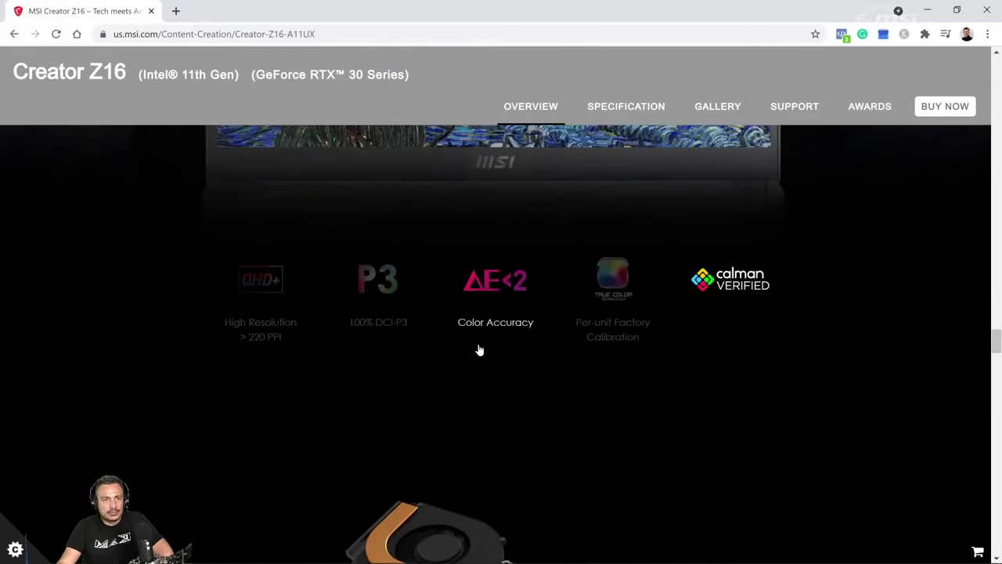
Examine the laptop's Cooler Boost Trinity+ cooling section and its connectivity ports.
scroll(480, 349, "down", 8)
scroll(479, 349, "up", 2)
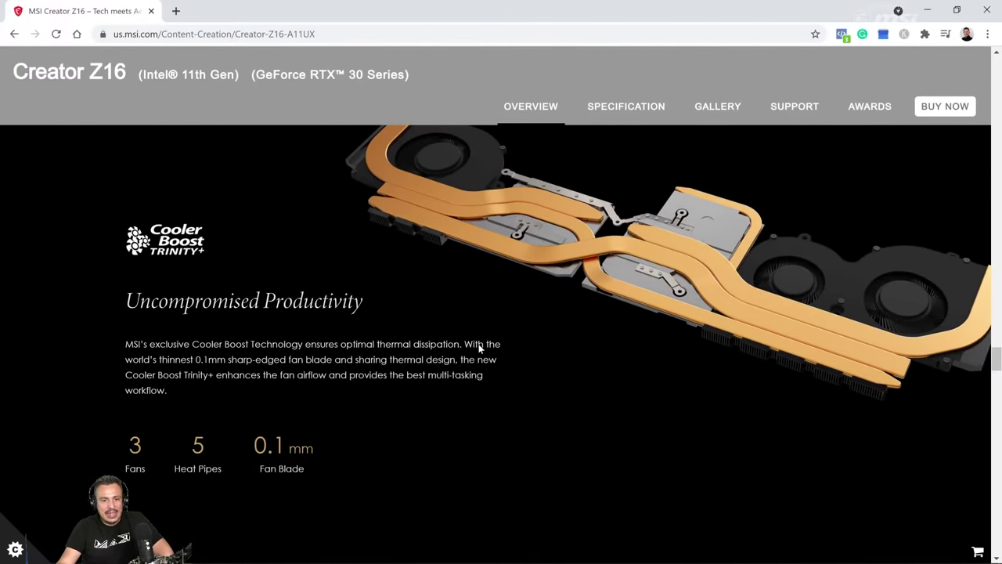
scroll(479, 349, "down", 12)
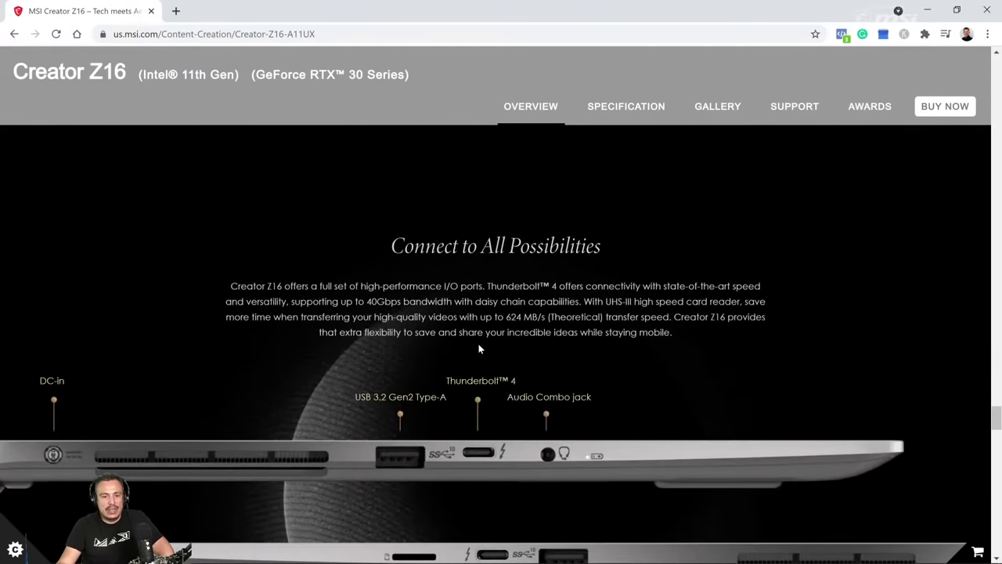
scroll(479, 349, "down", 3)
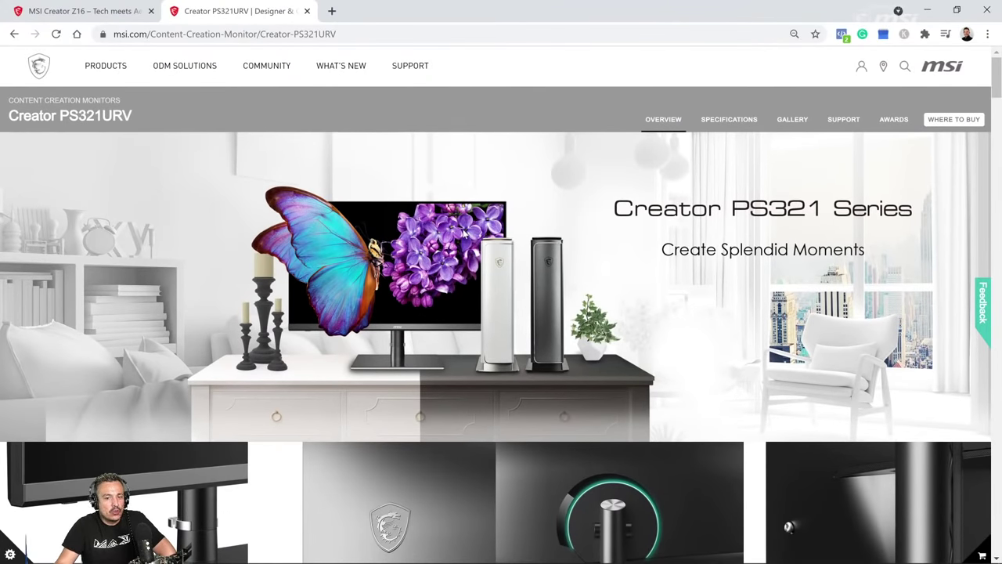
Look through the Creator PS321URV monitor page down to its feature summary, and minimize the browser to return to Photoshop.
scroll(462, 233, "down", 8)
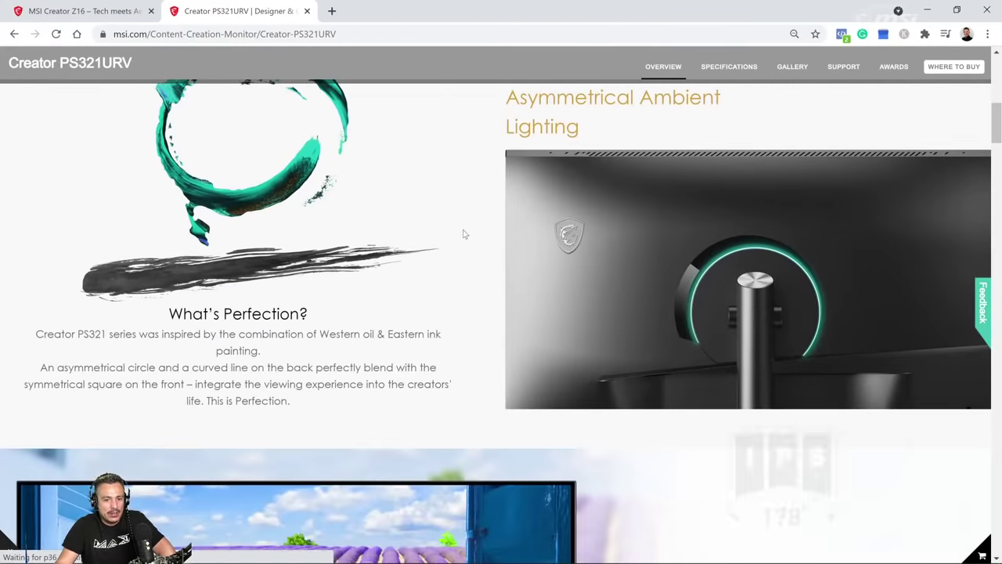
scroll(462, 234, "down", 4)
scroll(463, 234, "down", 6)
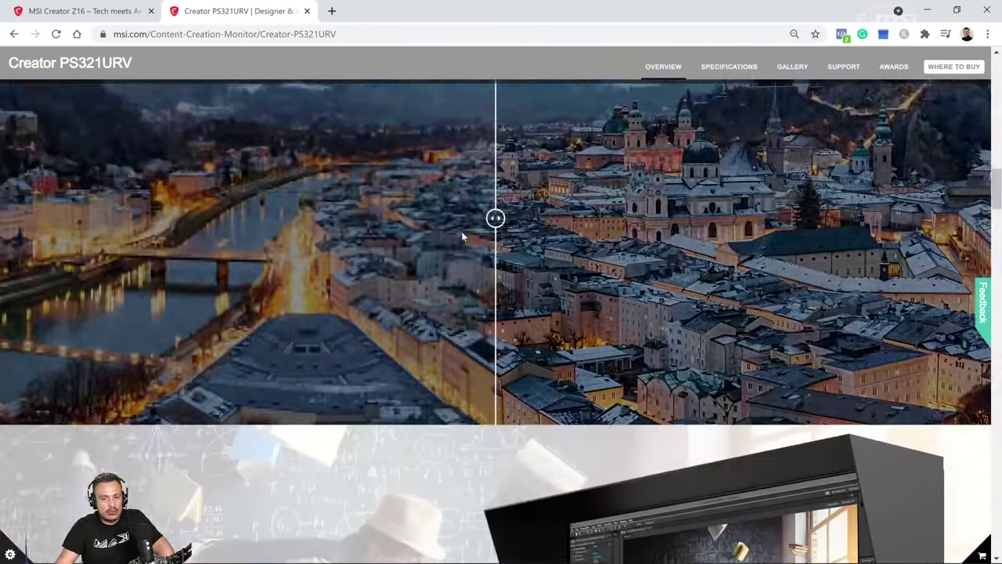
scroll(461, 231, "down", 5)
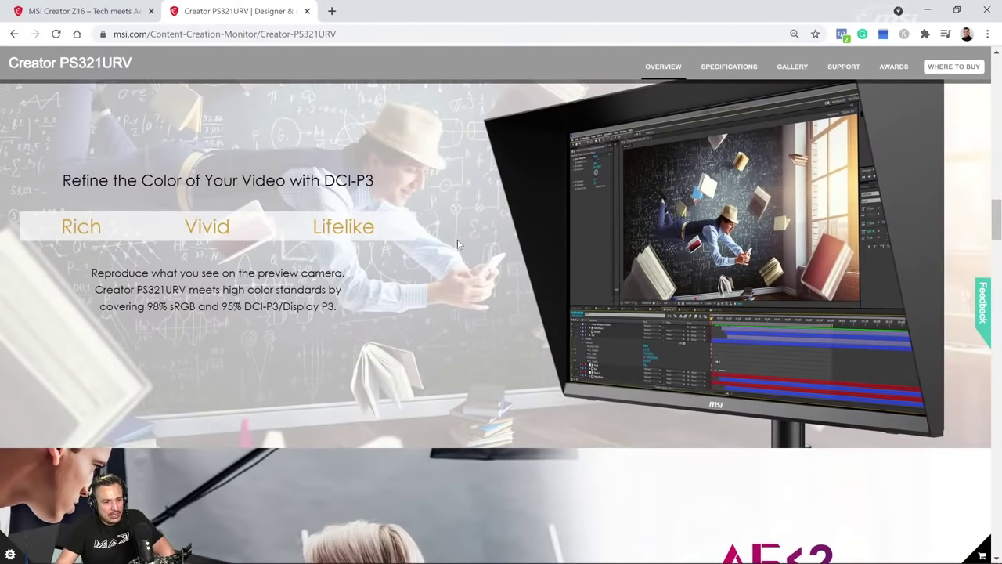
scroll(459, 241, "down", 1)
scroll(458, 247, "down", 8)
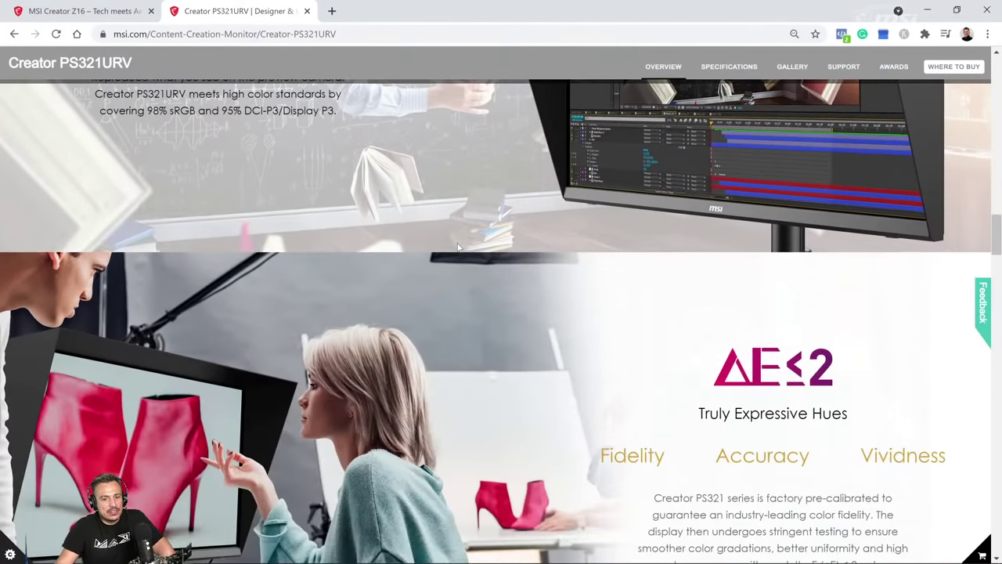
scroll(458, 248, "down", 12)
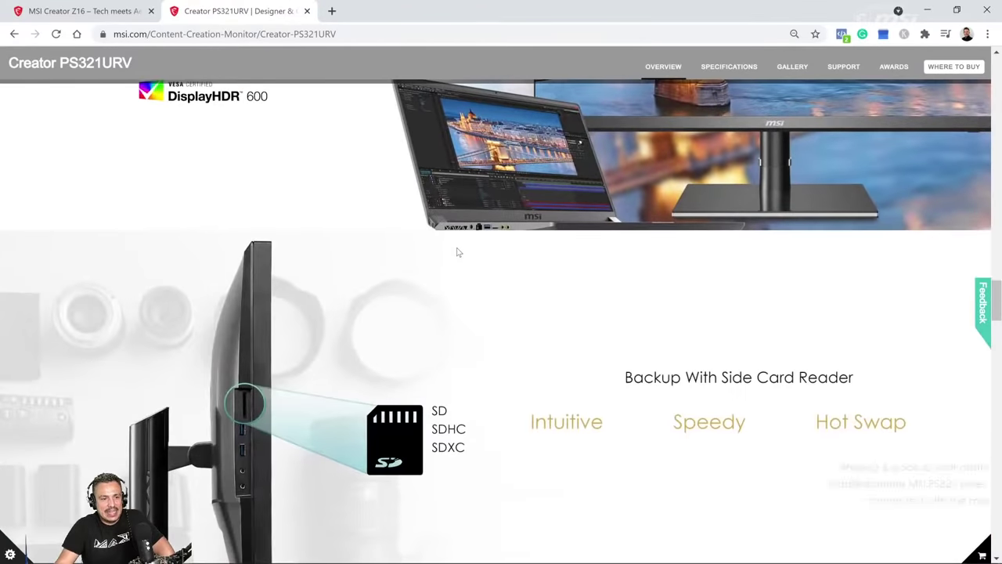
scroll(458, 252, "down", 12)
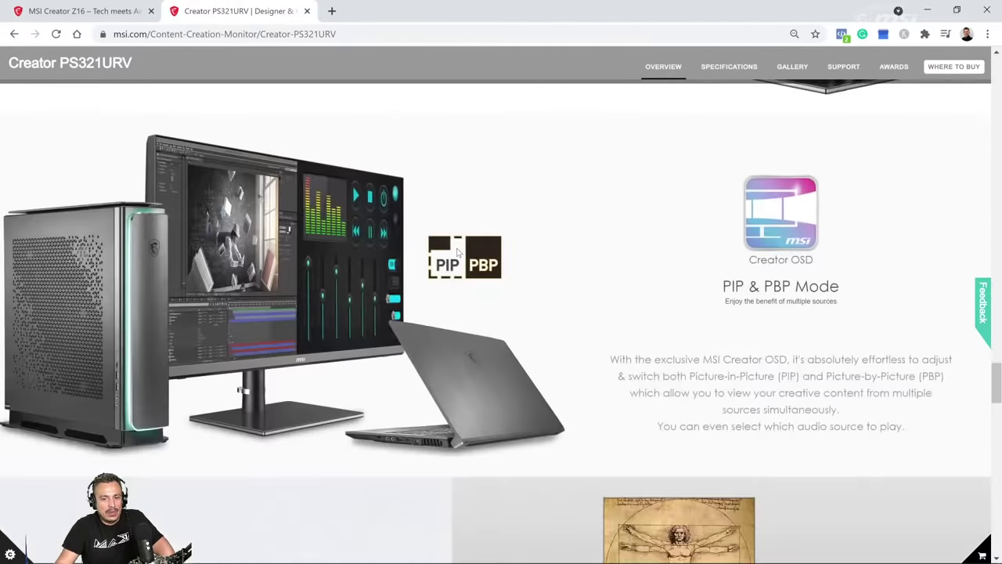
scroll(458, 258, "down", 8)
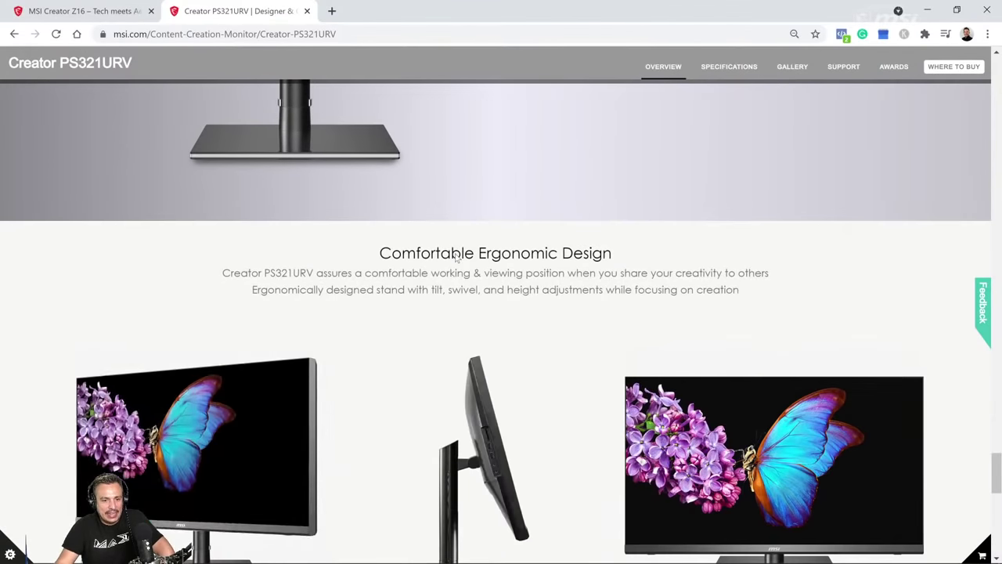
scroll(441, 257, "down", 10)
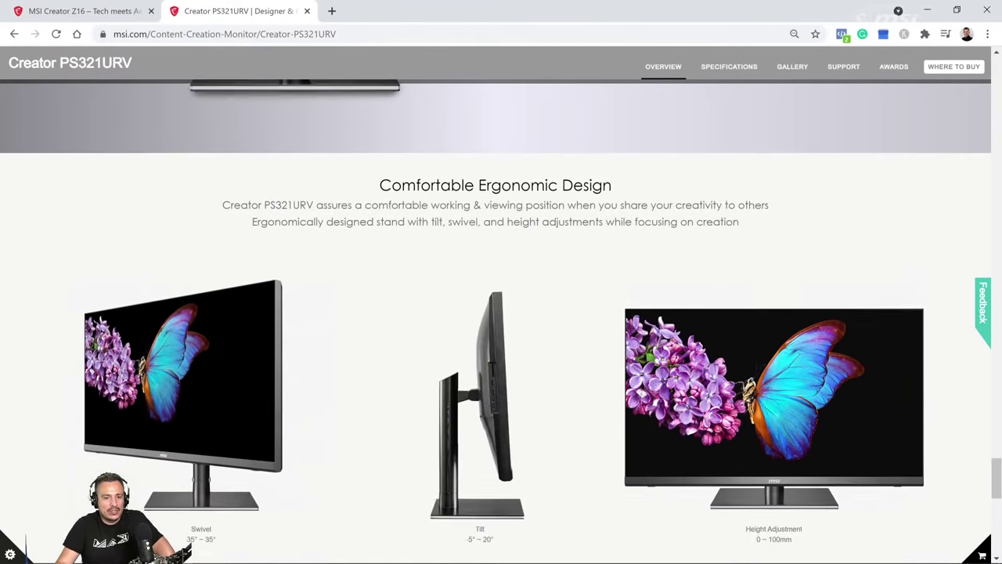
scroll(441, 257, "up", 3)
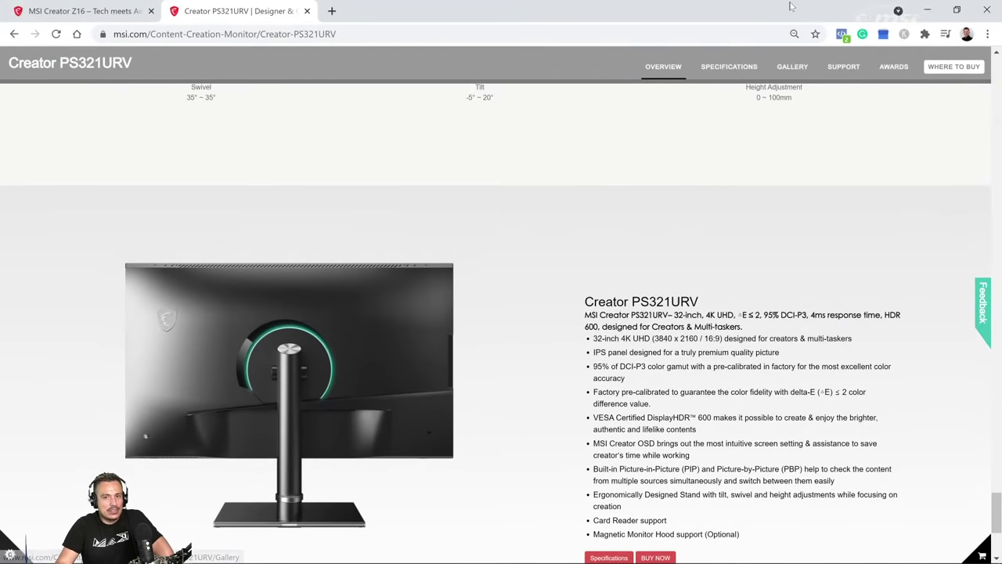
left_click(928, 15)
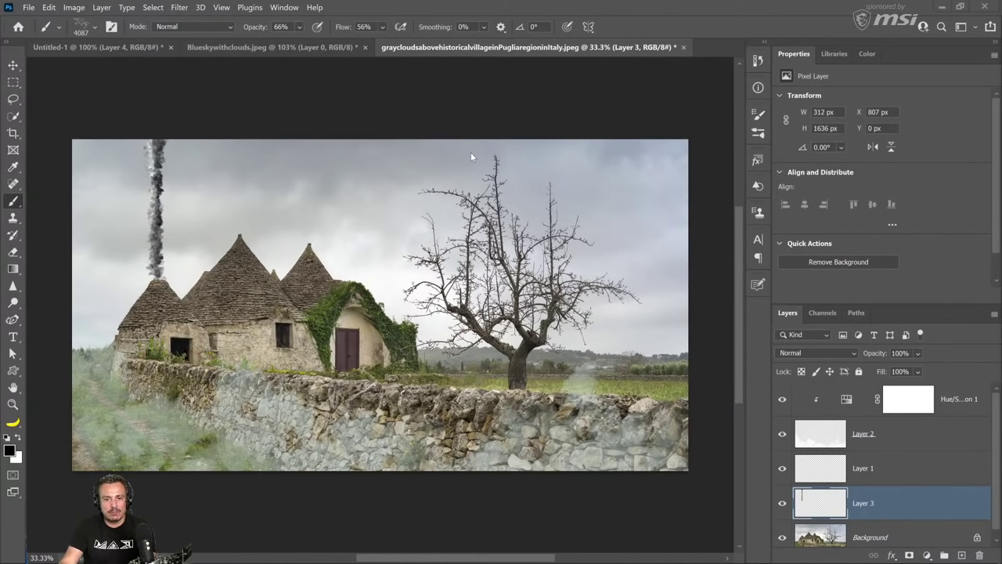
Close the Puglia village and blue-sky-with-clouds documents without saving their changes.
left_click(685, 48)
left_click(575, 236)
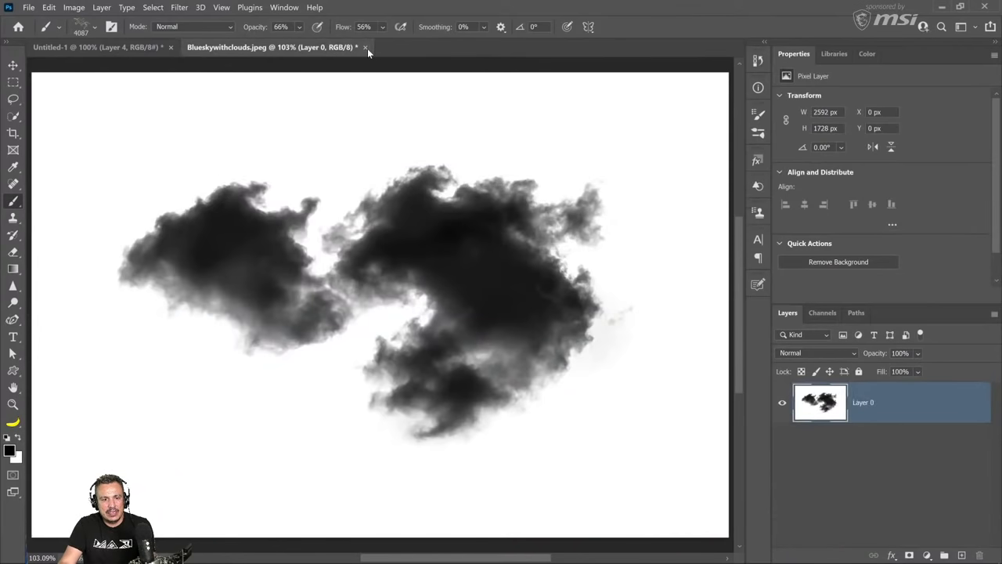
left_click(367, 48)
left_click(574, 236)
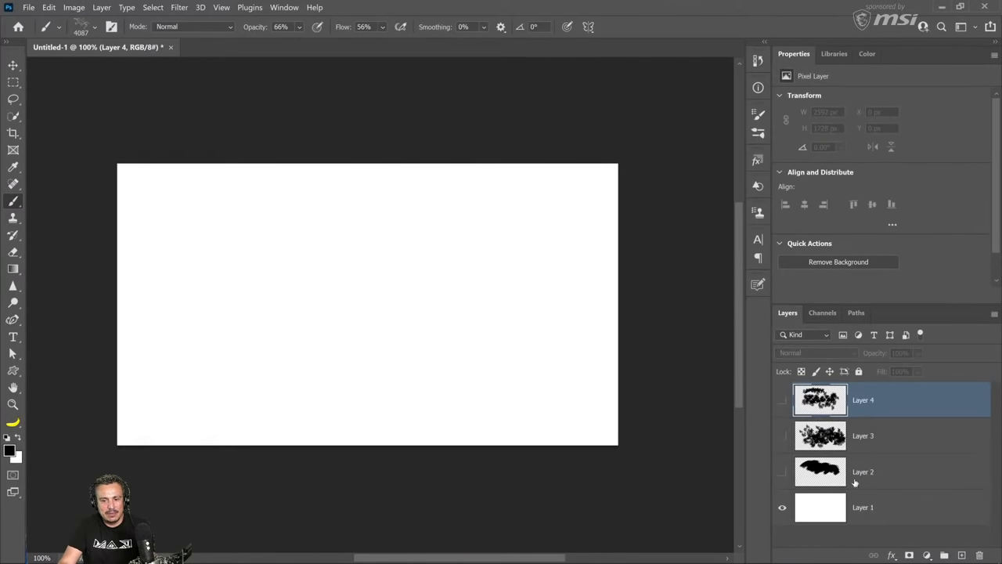
Delete Layer 4, Layer 3 and Layer 2 from the Untitled-1 document.
key("Delete")
key("Delete")
key("Delete")
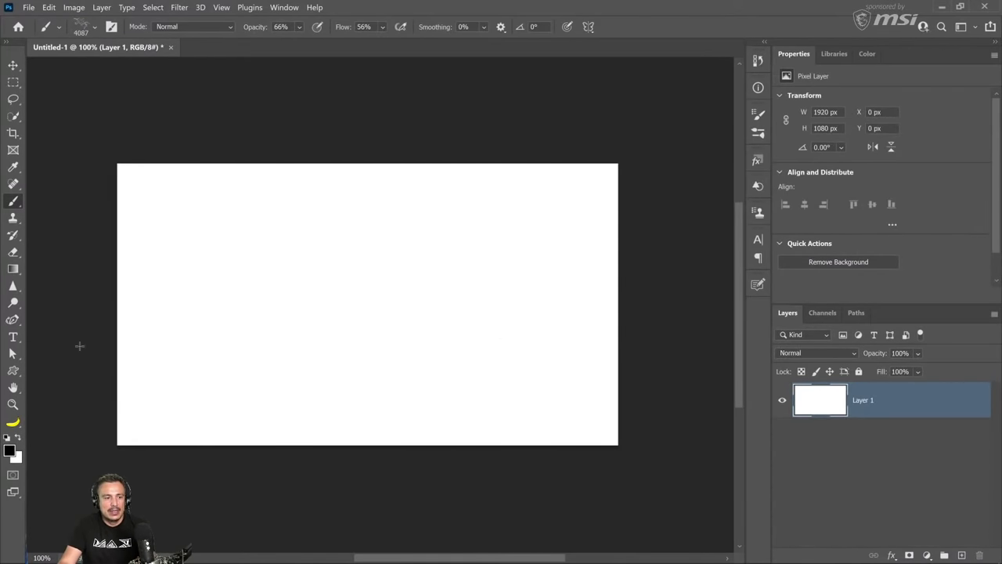
Draw a tall, narrow, slanted closed path with three anchor points using the Curvature Pen tool, about 295 by 791 px.
left_click(13, 404)
left_click(313, 365)
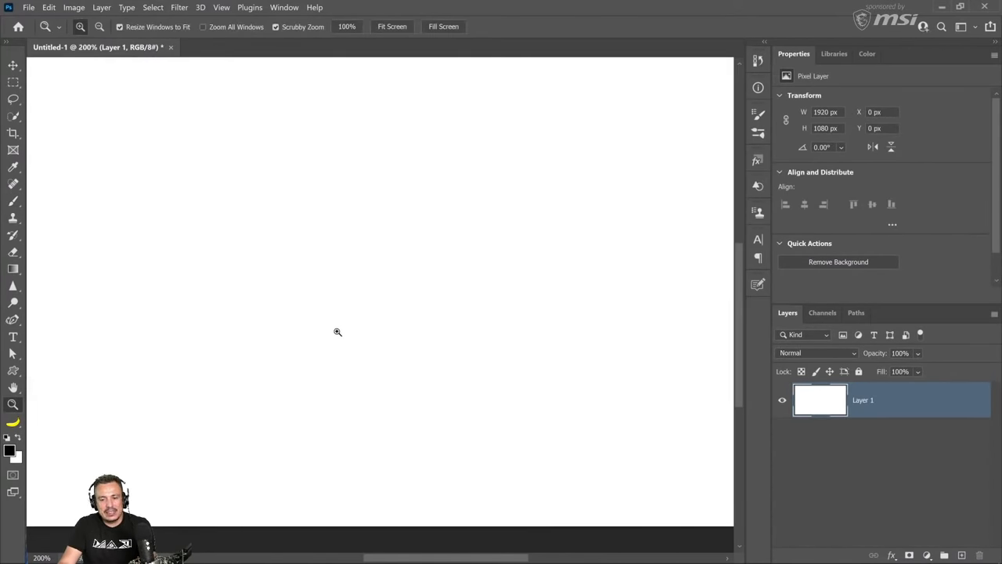
left_click(13, 319)
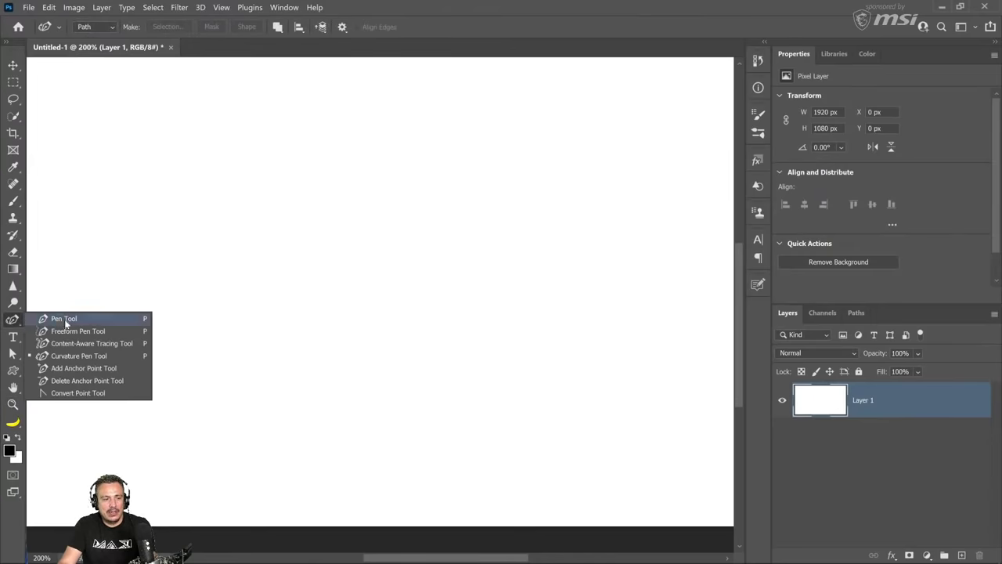
left_click(78, 356)
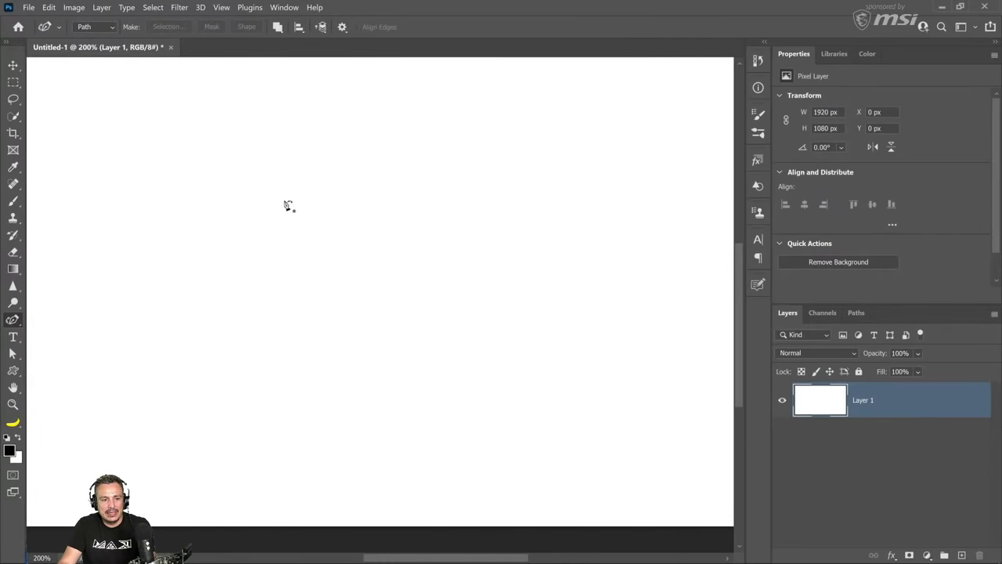
left_click(342, 78)
left_click(217, 489)
left_click(242, 489)
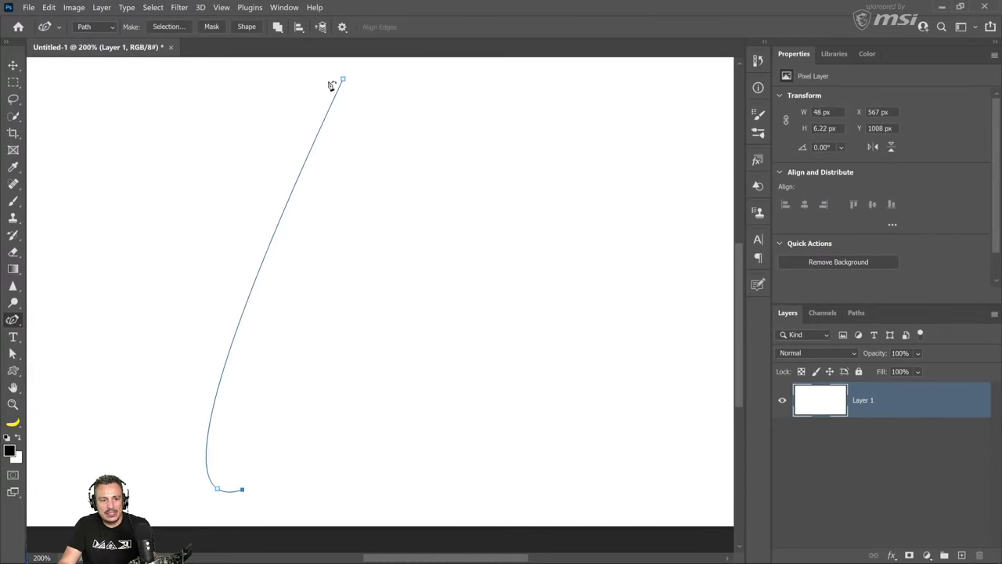
left_click(343, 80)
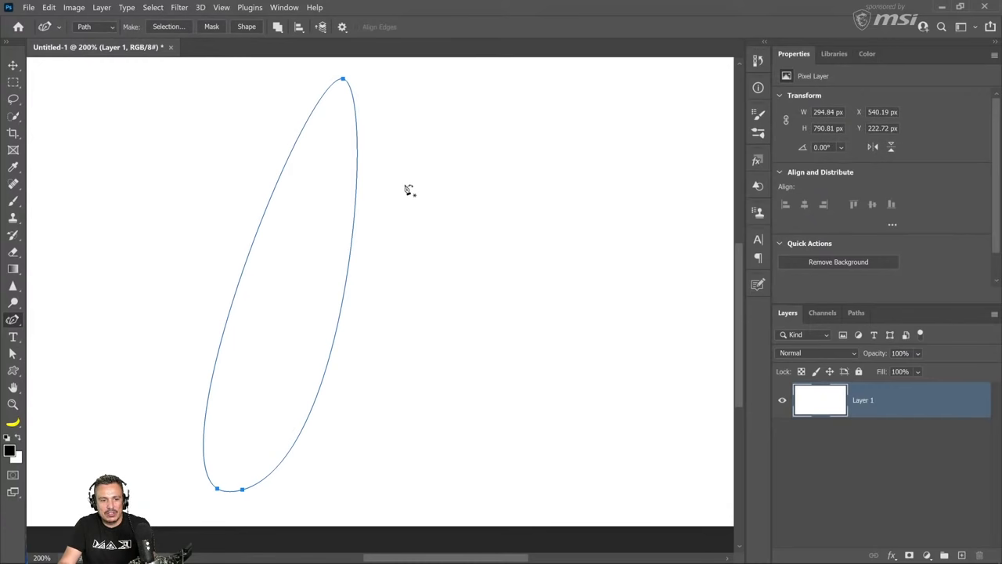
Convert the path's tip and both base anchors to corner points so that all its sides are straight.
double_click(344, 80)
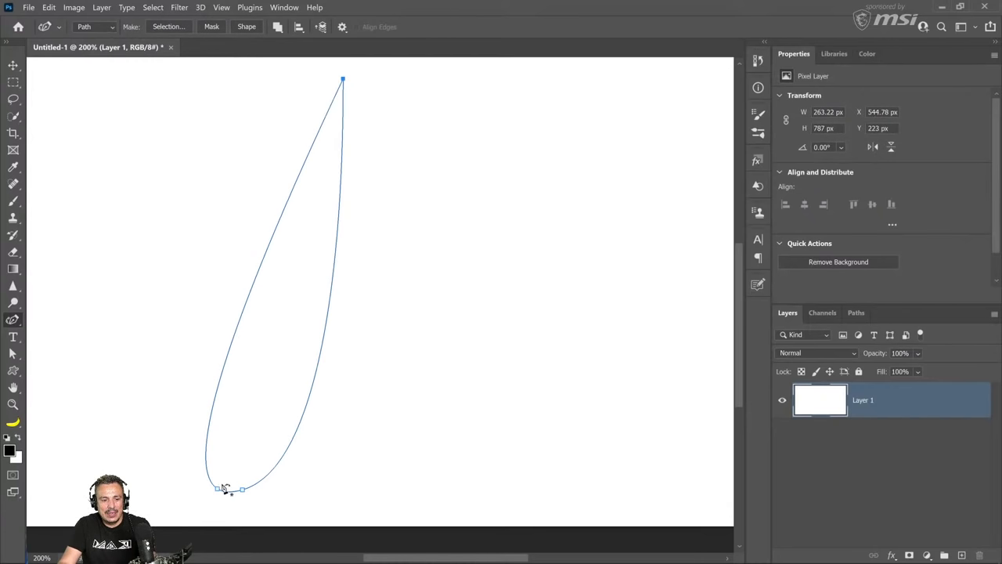
double_click(217, 488)
double_click(242, 489)
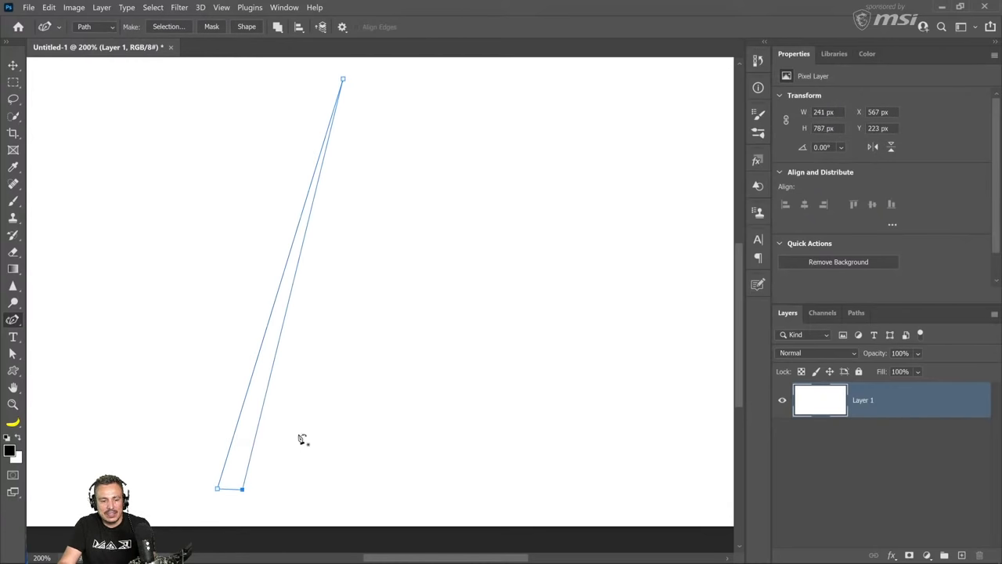
Narrow the path's base by bringing its two anchors together, and bow both long sides to the right at mid-height.
left_click_drag(220, 492, 240, 489)
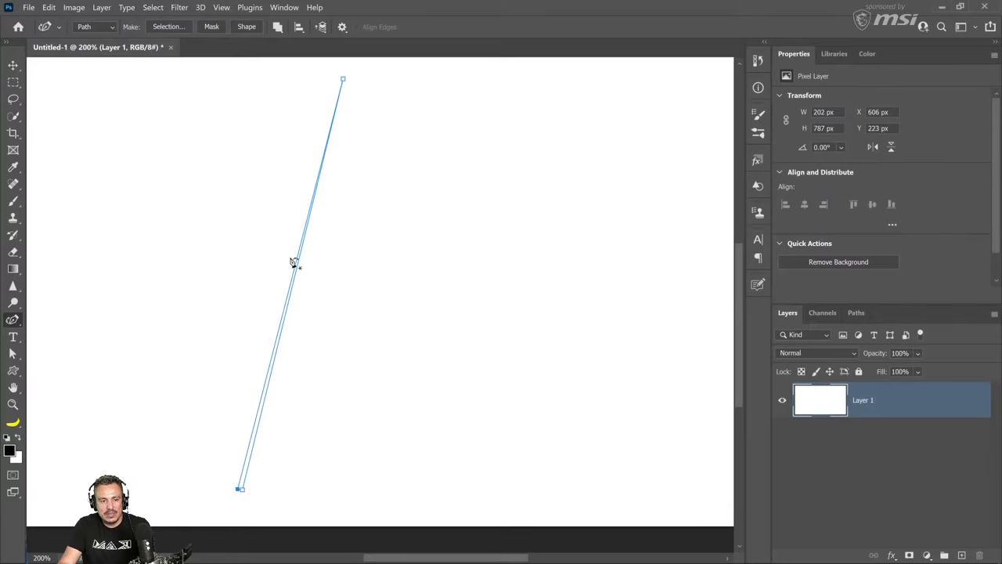
left_click_drag(295, 285, 351, 290)
left_click_drag(292, 276, 342, 289)
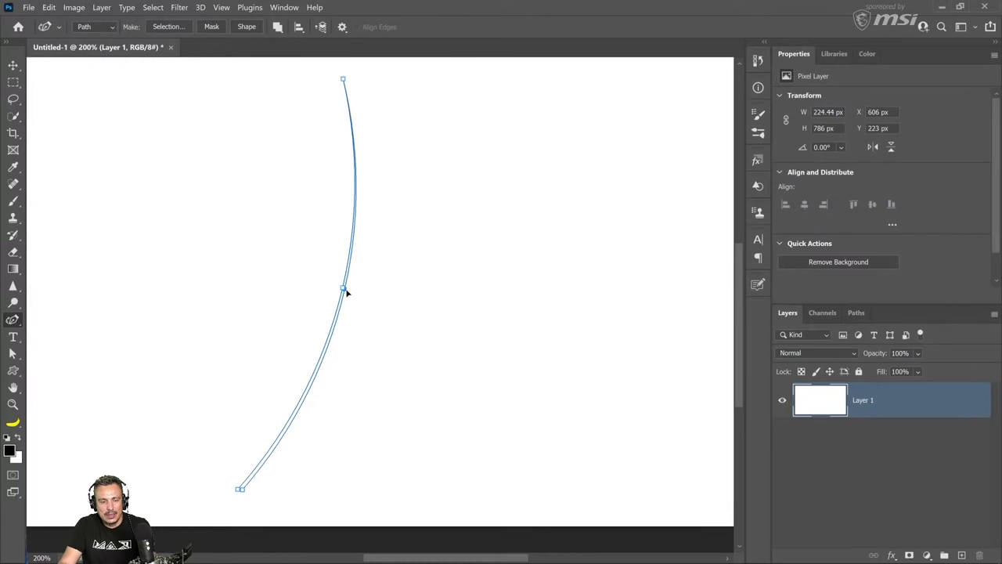
left_click(13, 404)
left_click(400, 273, "alt")
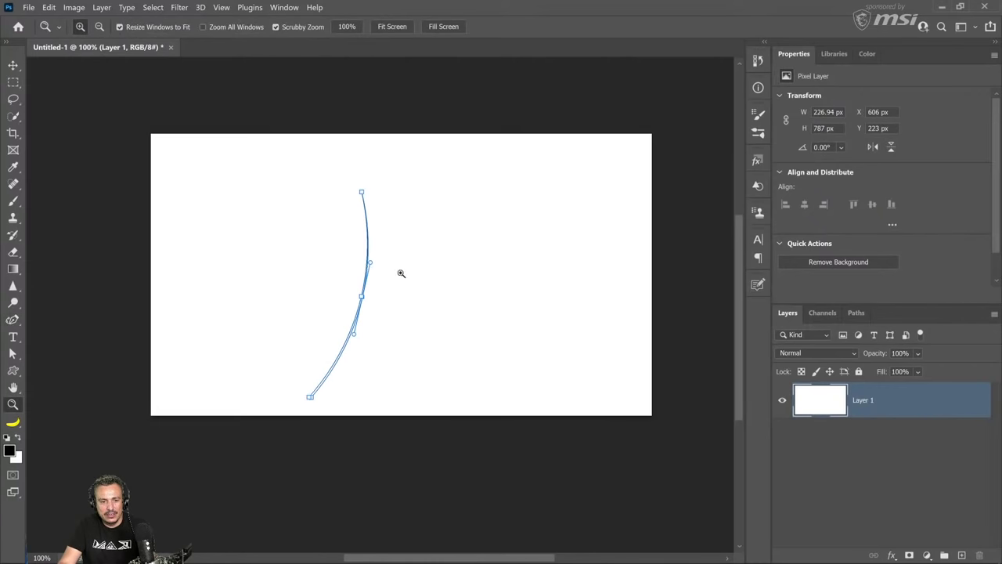
left_click(13, 65)
left_click_drag(412, 277, 378, 307)
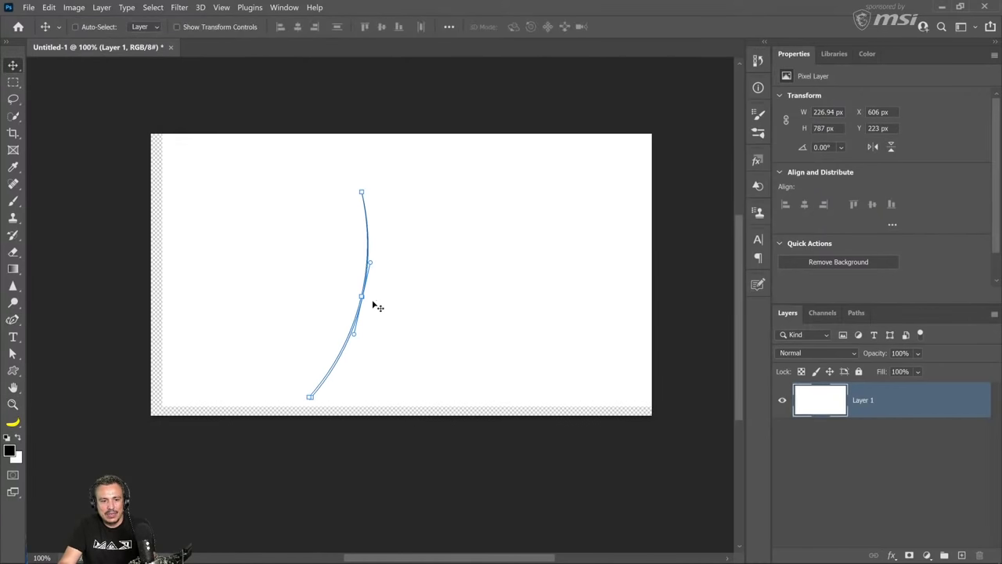
key("ctrl+z")
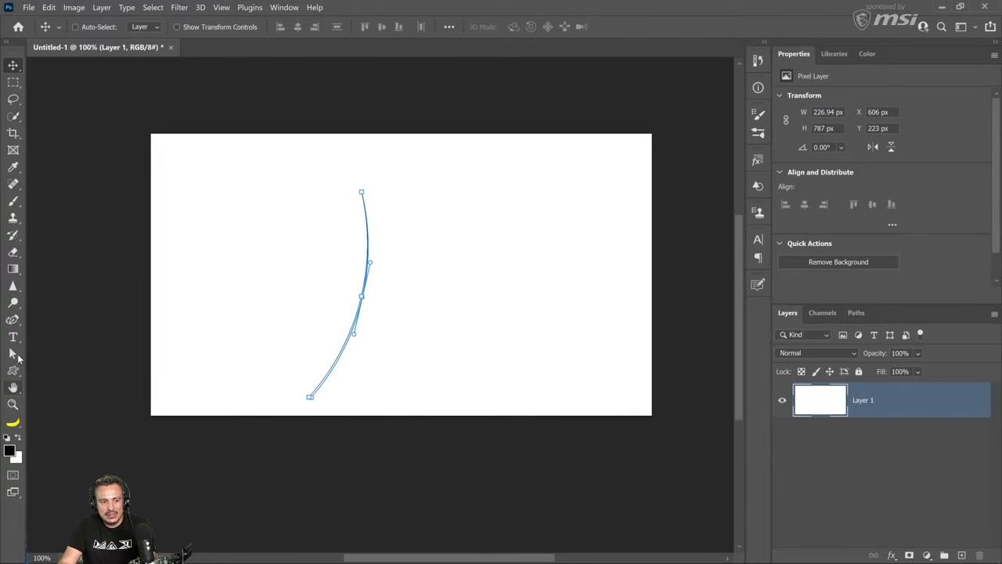
Move the whole curved path up and to the right with the Path Selection tool, to about X 759 px, Y 140 px.
left_click_drag(19, 357, 47, 353)
left_click(181, 353)
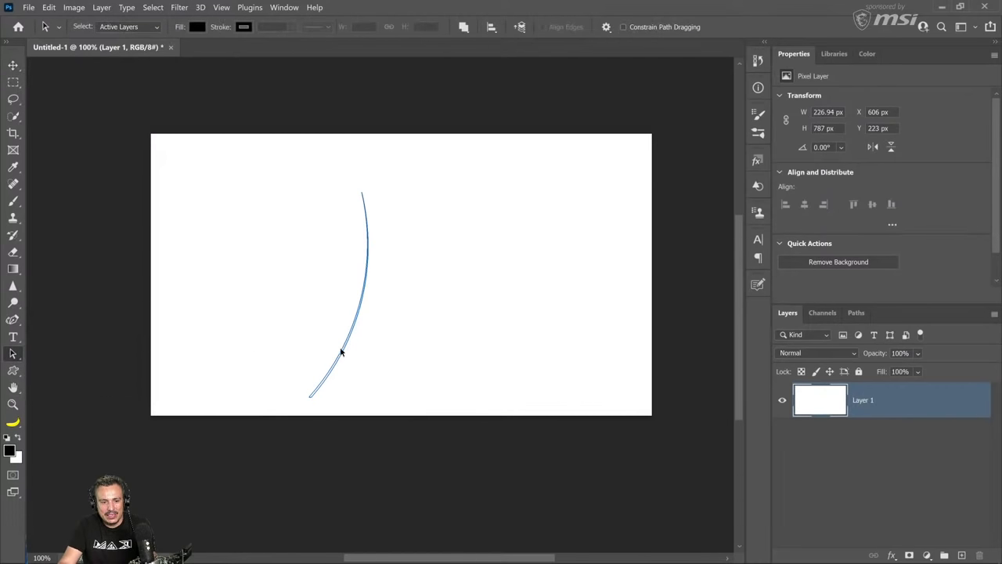
left_click_drag(340, 353, 384, 334)
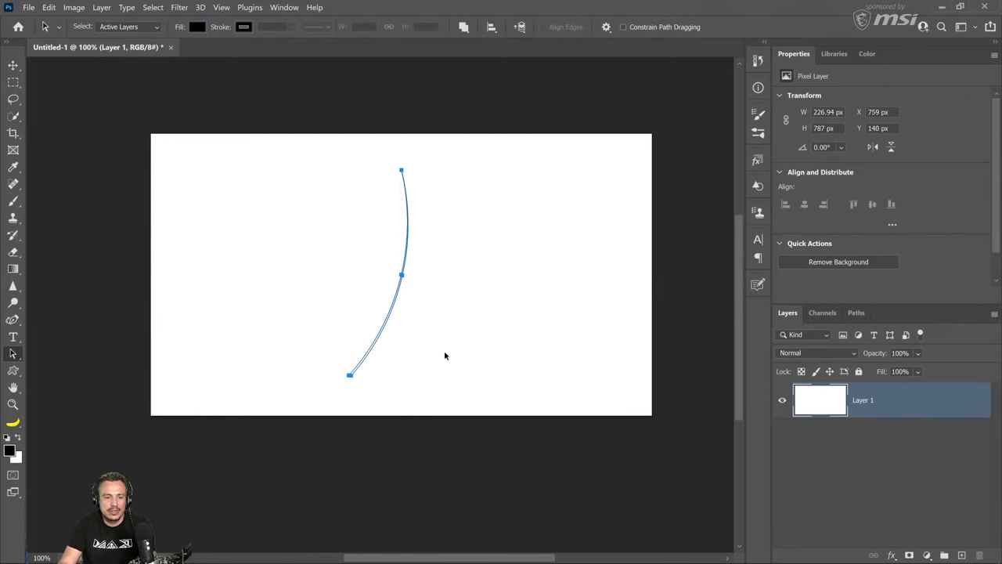
Add a new layer and fill the curved path on it with black at 100% opacity in Normal mode.
left_click_drag(11, 359, 15, 327)
right_click(401, 283)
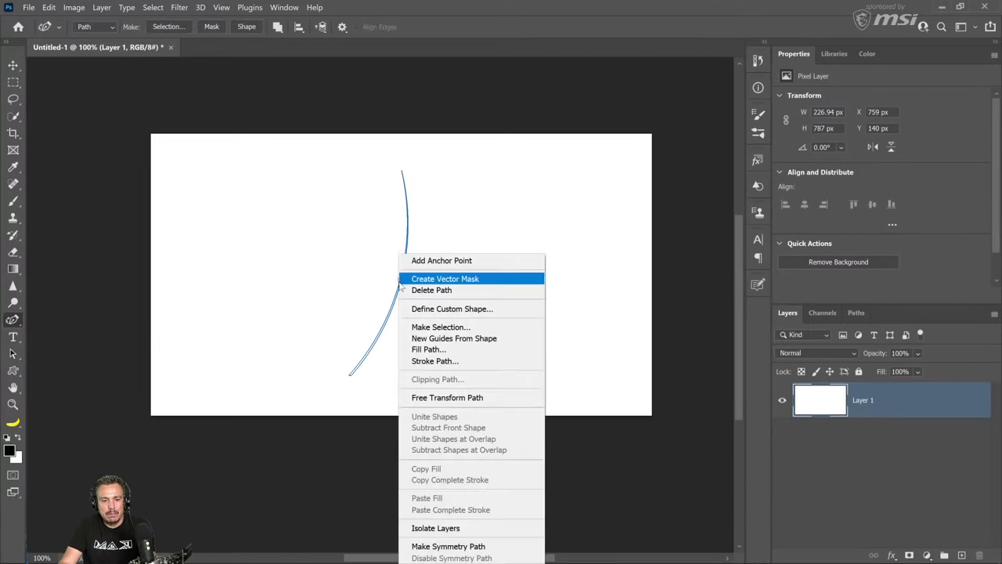
left_click(963, 555)
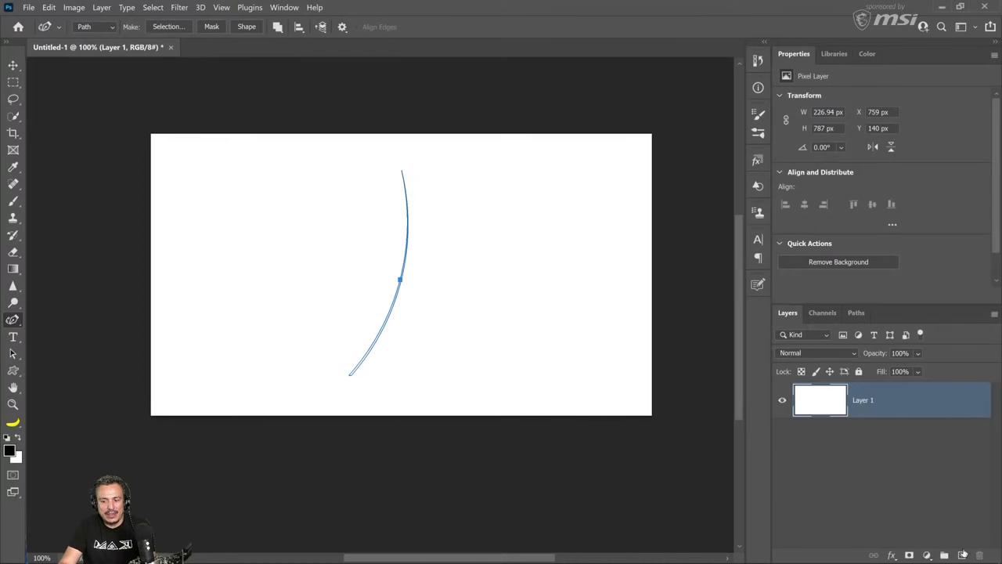
right_click(399, 289)
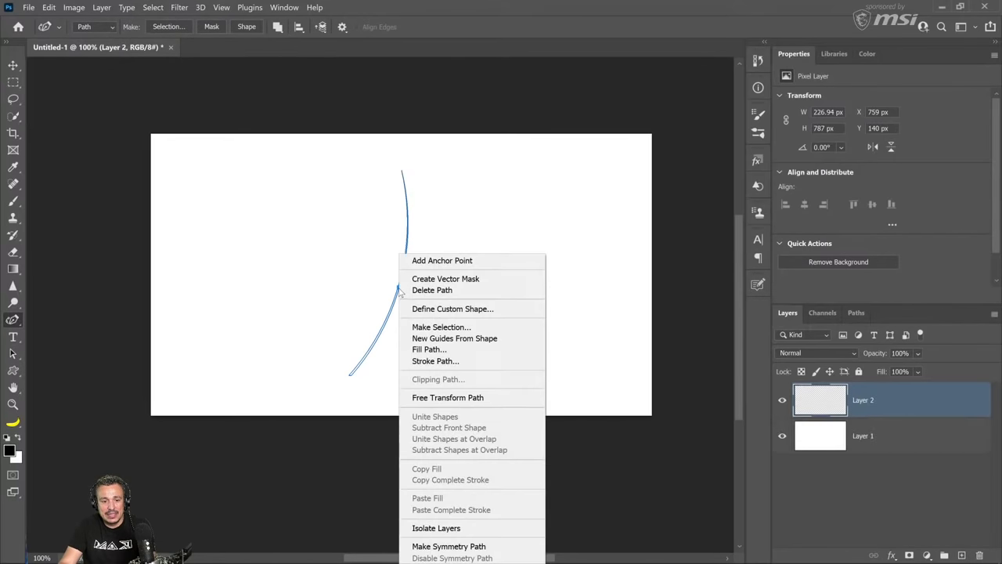
left_click(459, 354)
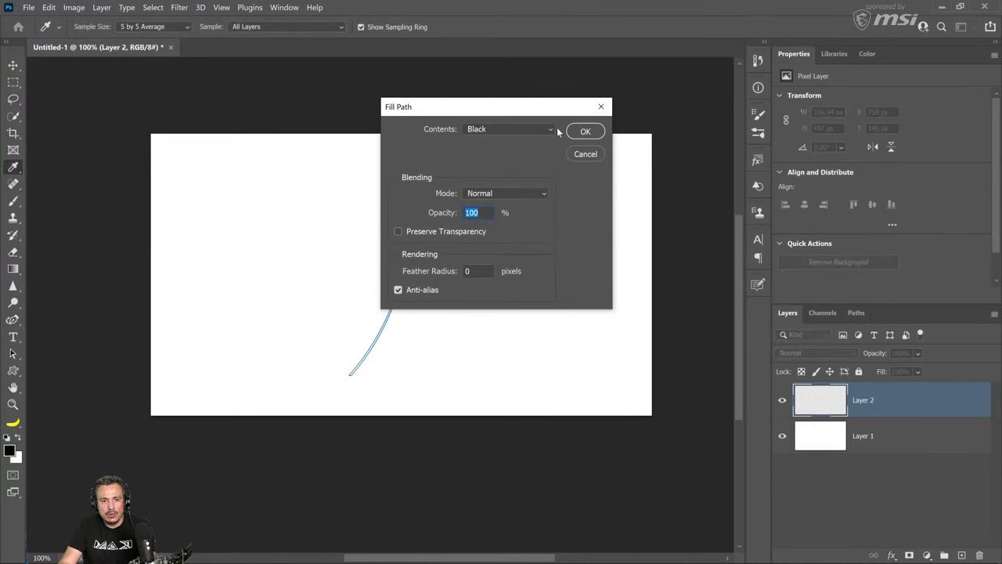
left_click(551, 129)
left_click(562, 131)
left_click(585, 131)
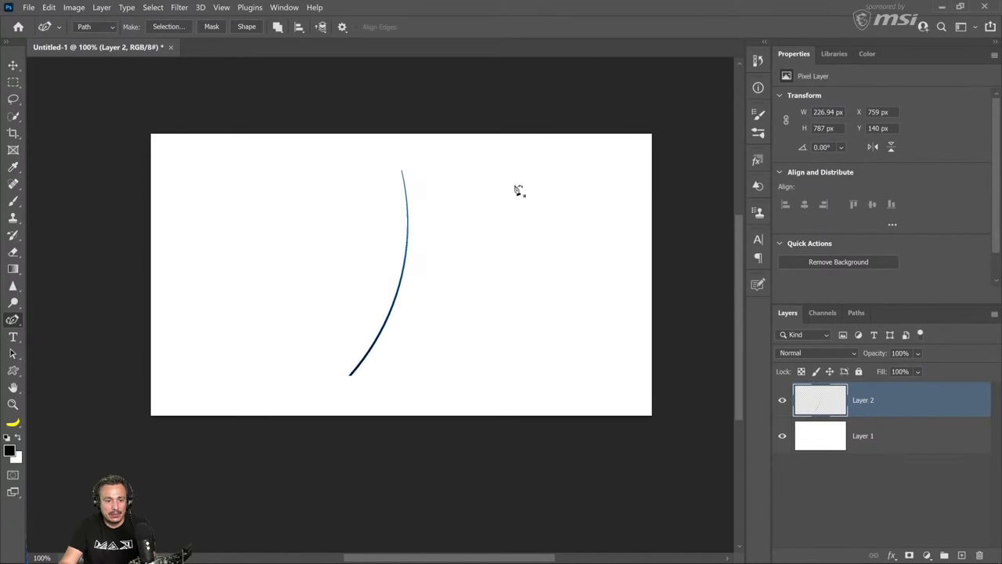
Deselect the work path so its outline is hidden, and return to the layer list.
left_click(856, 314)
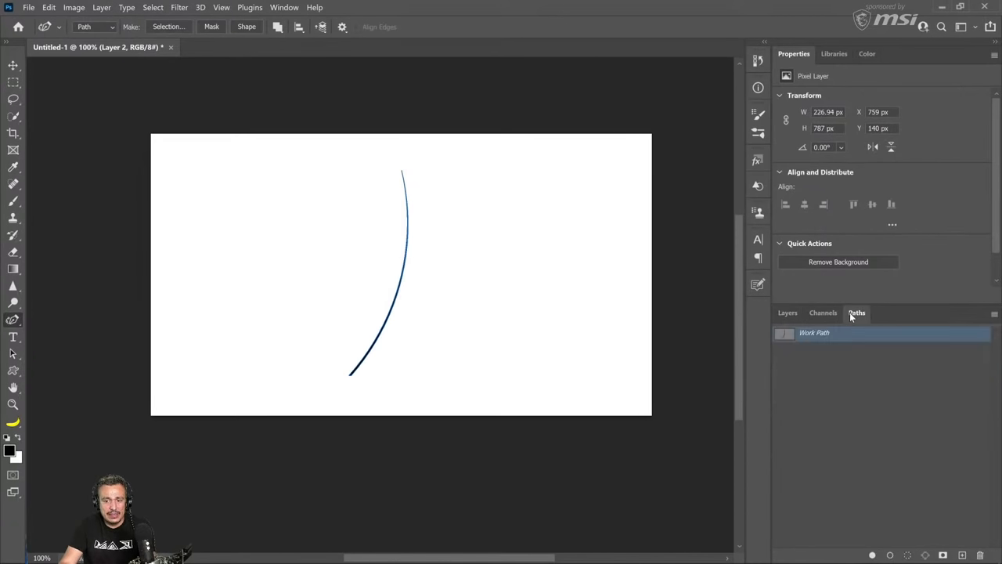
left_click(844, 388)
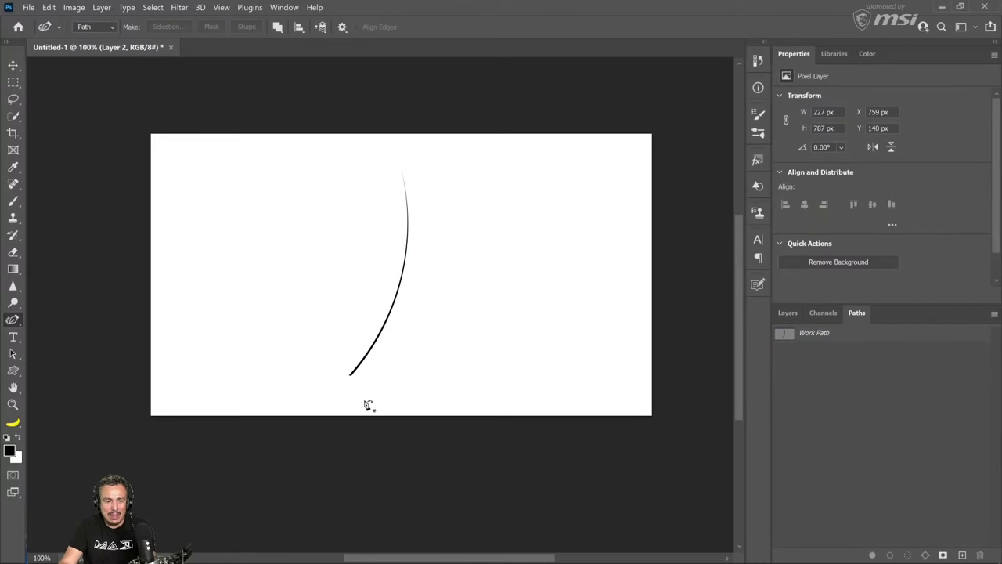
left_click(780, 318)
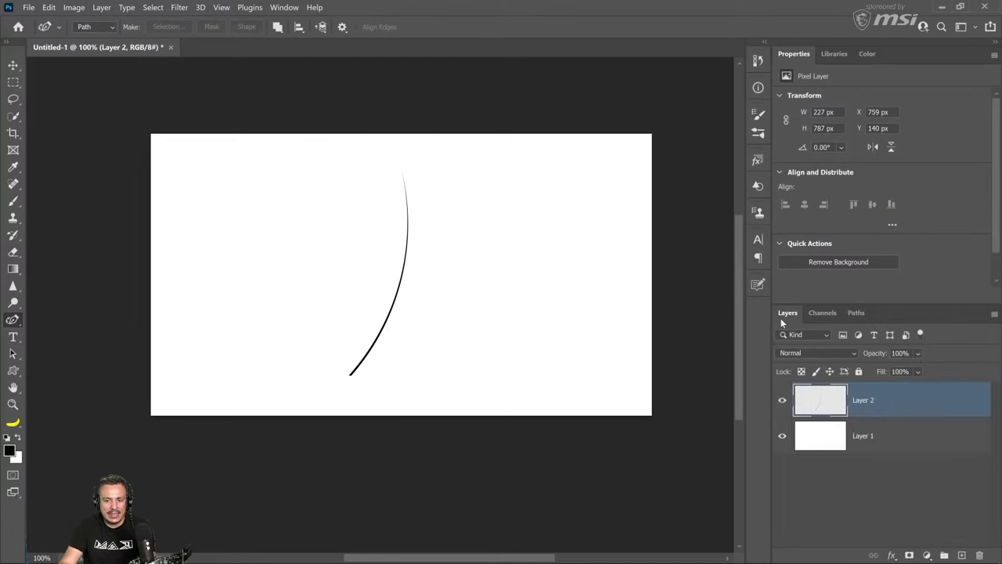
Toggle Layer 2's visibility to check the filled hair strand, leaving the layer shown.
left_click(781, 400)
left_click(781, 400)
left_click(781, 400)
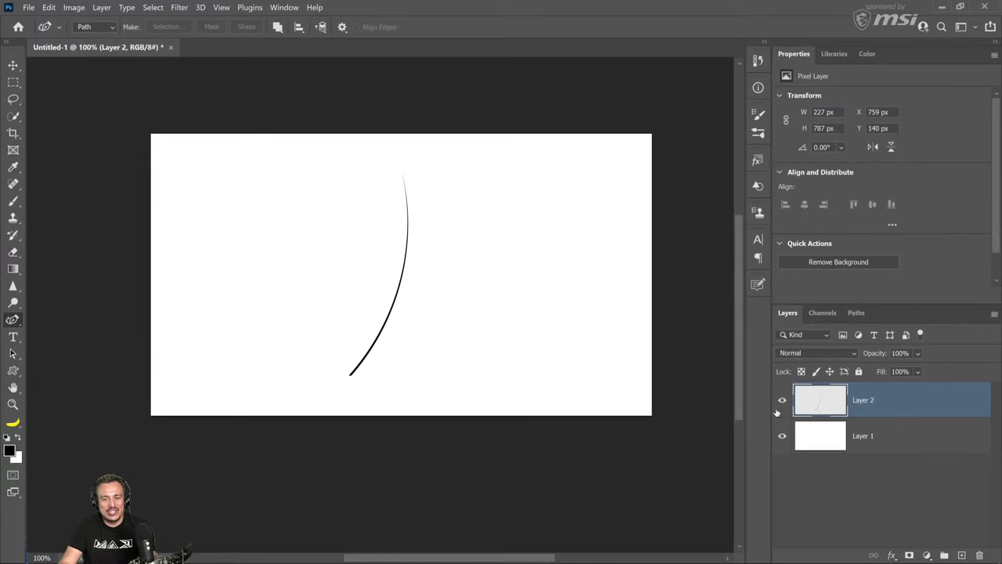
Define the black hair strand as a brush preset named Fur/Hair.
left_click(48, 7)
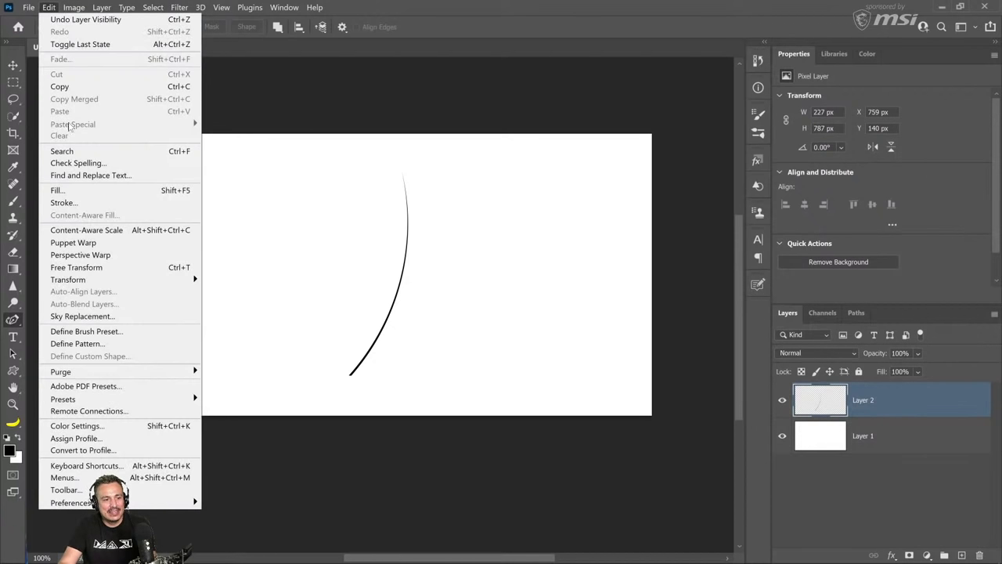
left_click(84, 331)
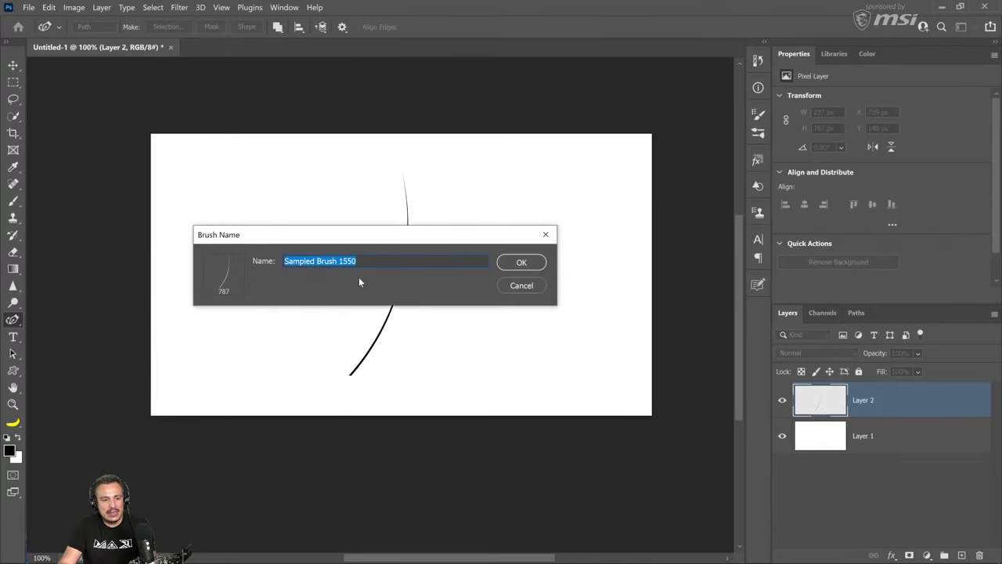
type("Fur/Hair")
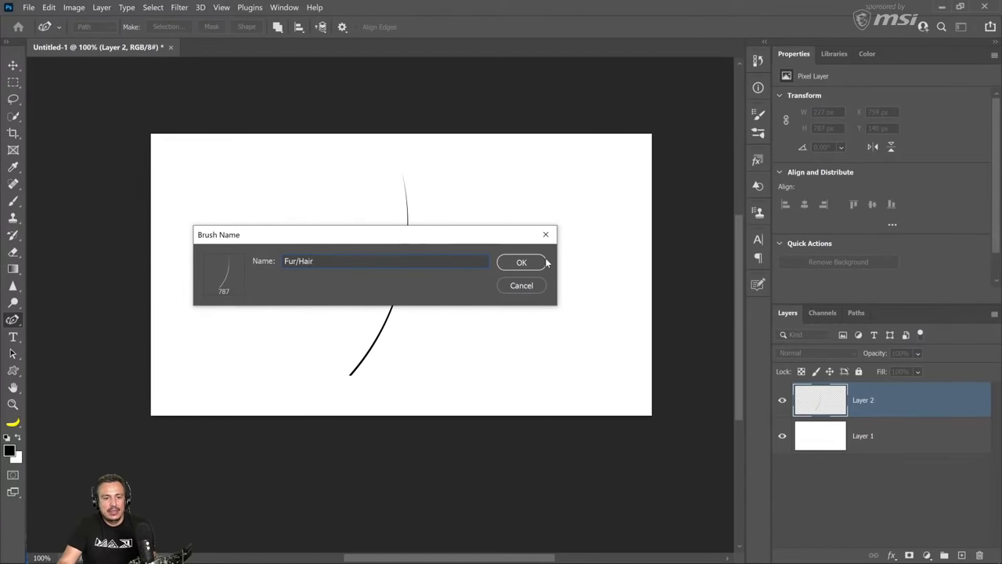
left_click(522, 262)
Test the new hair brush with strokes across the canvas on Layer 2, and delete that layer.
key("b")
left_click(532, 268)
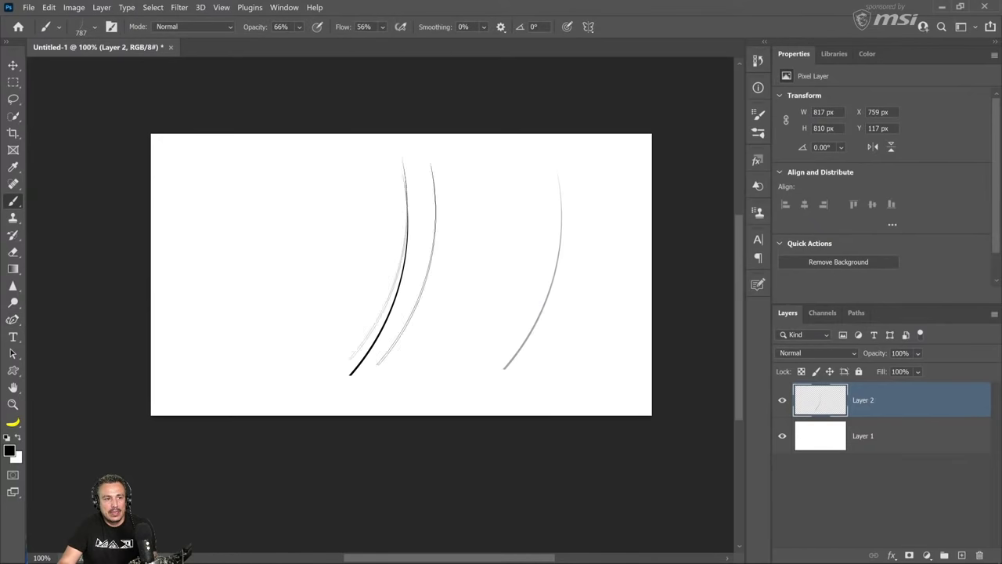
mouse_move(290, 262)
left_mouse_down()
mouse_move(125, 269)
mouse_move(501, 274)
left_mouse_up()
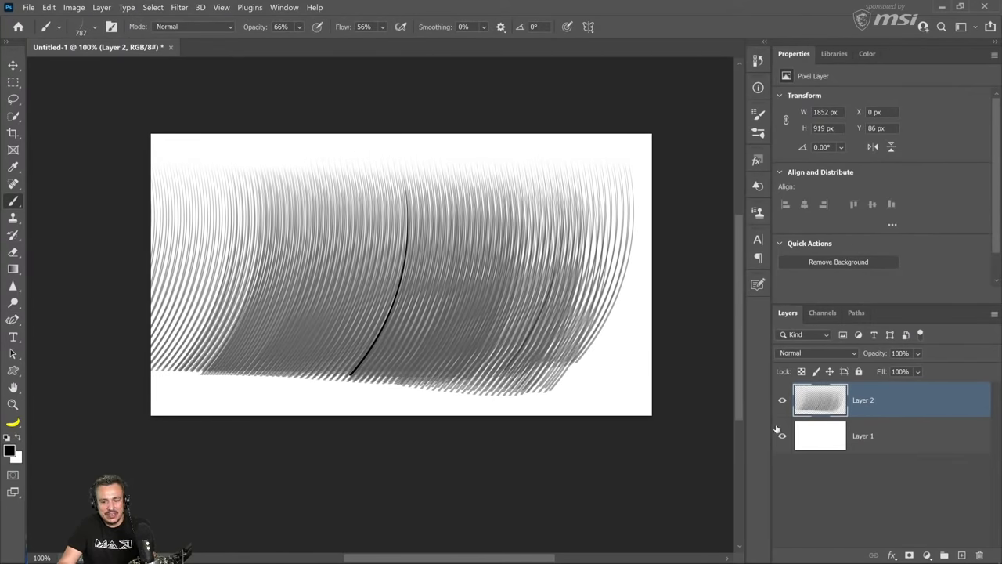
key("Delete")
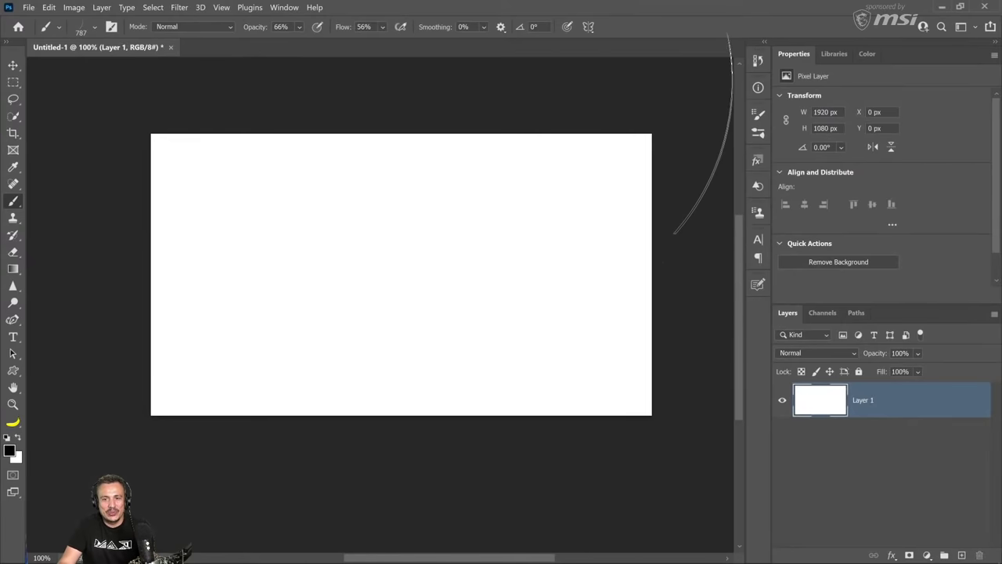
Set the hair brush's tip spacing to 15% in the brush settings.
left_click(758, 115)
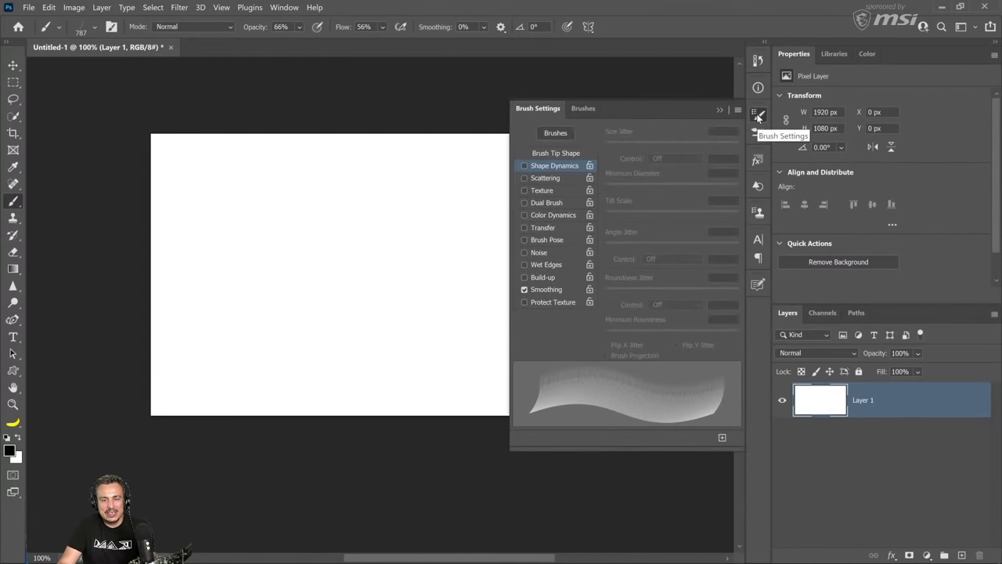
left_click(572, 154)
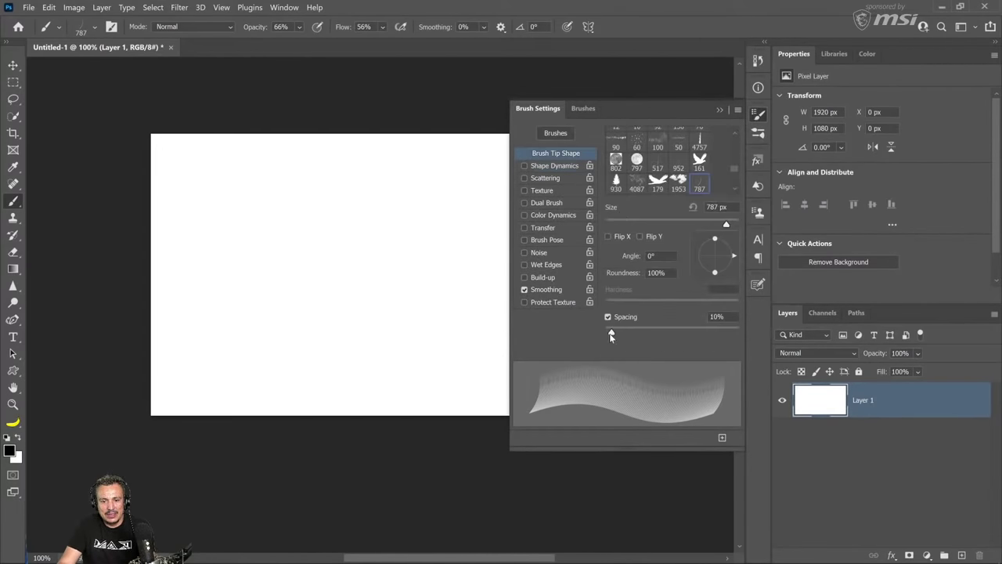
left_click_drag(612, 335, 614, 336)
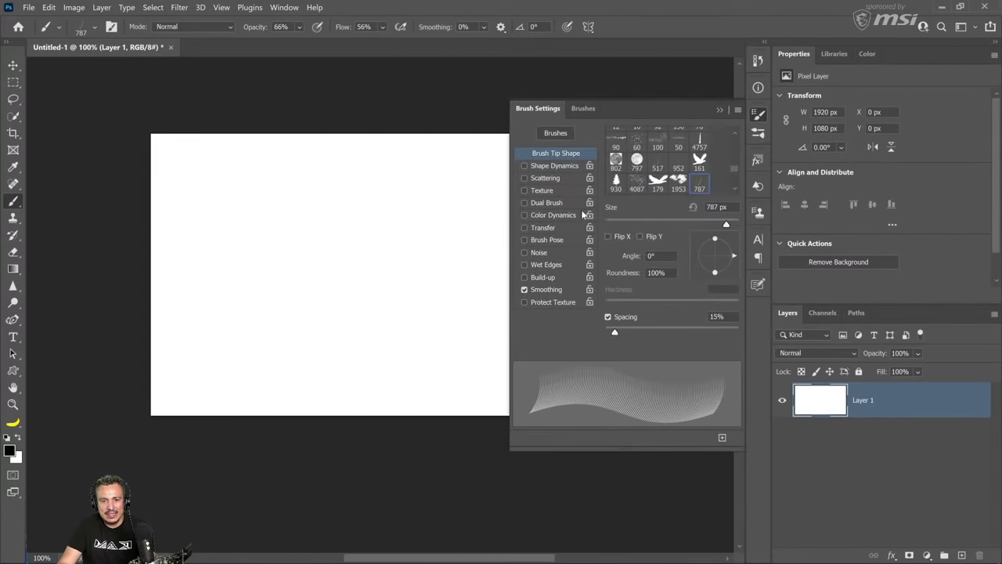
Enable Shape Dynamics for the hair brush with a Size Jitter of 57% and an Angle Jitter of 3%.
left_click(562, 167)
left_click_drag(605, 148, 681, 155)
left_click_drag(606, 248, 611, 251)
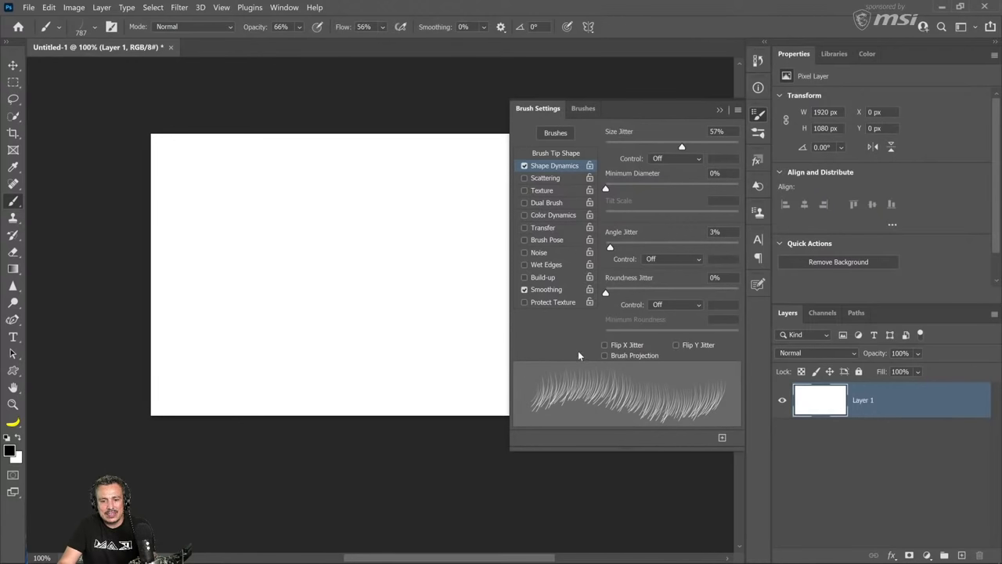
Enable Scattering for the hair brush with Scatter at 20% and Count at 4, and collapse the brush settings.
left_click(540, 179)
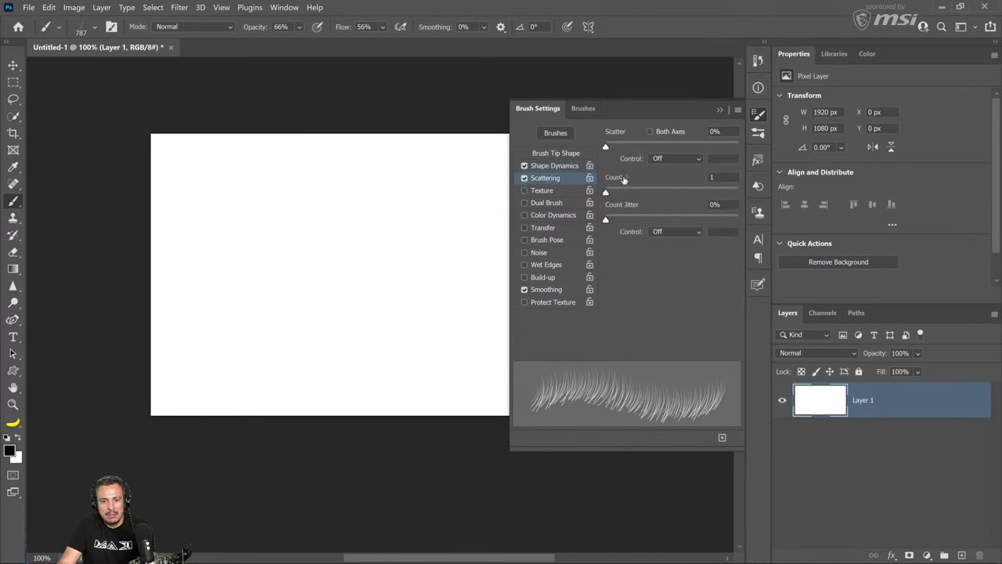
left_click_drag(606, 192, 623, 194)
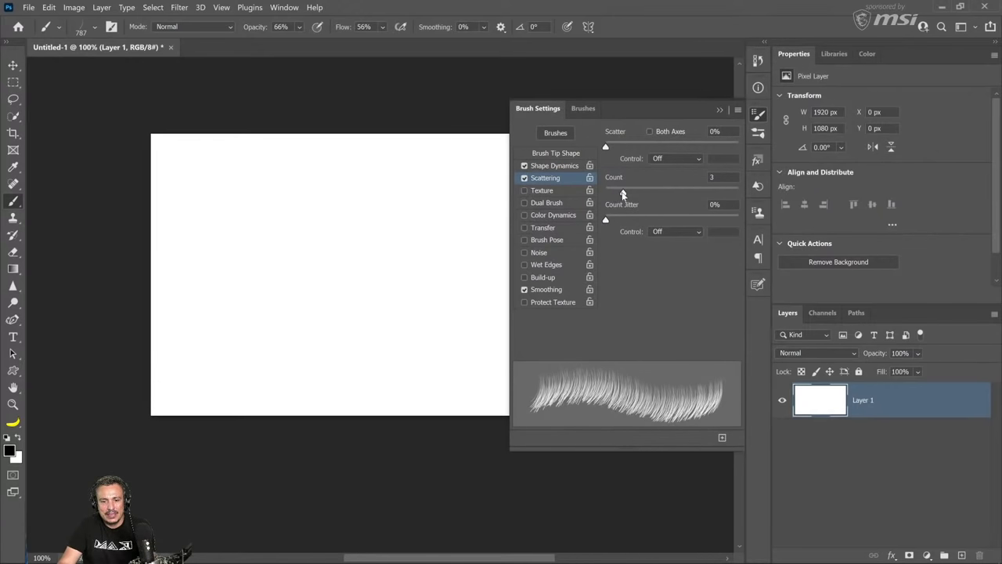
left_click_drag(607, 149, 608, 152)
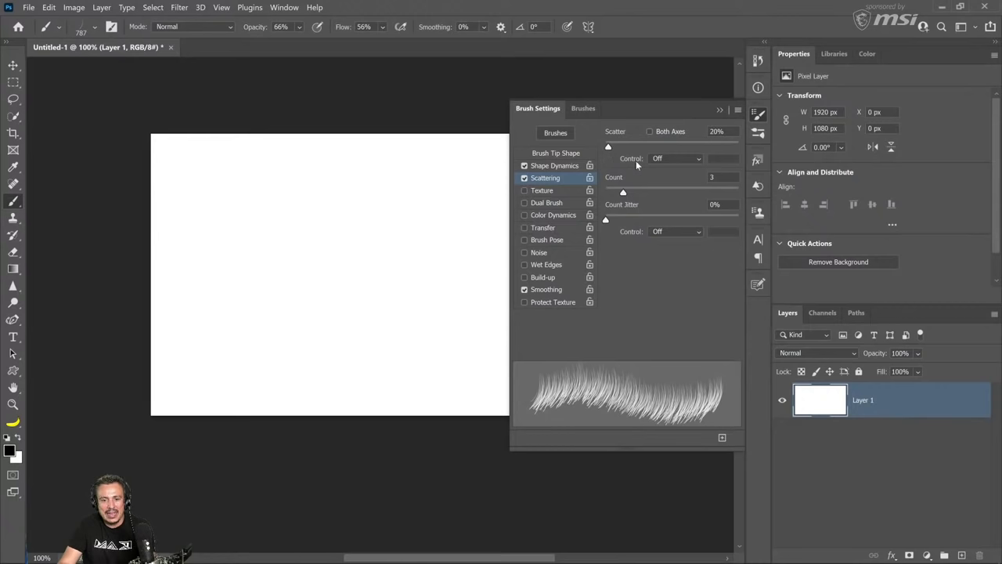
left_click_drag(628, 194, 630, 194)
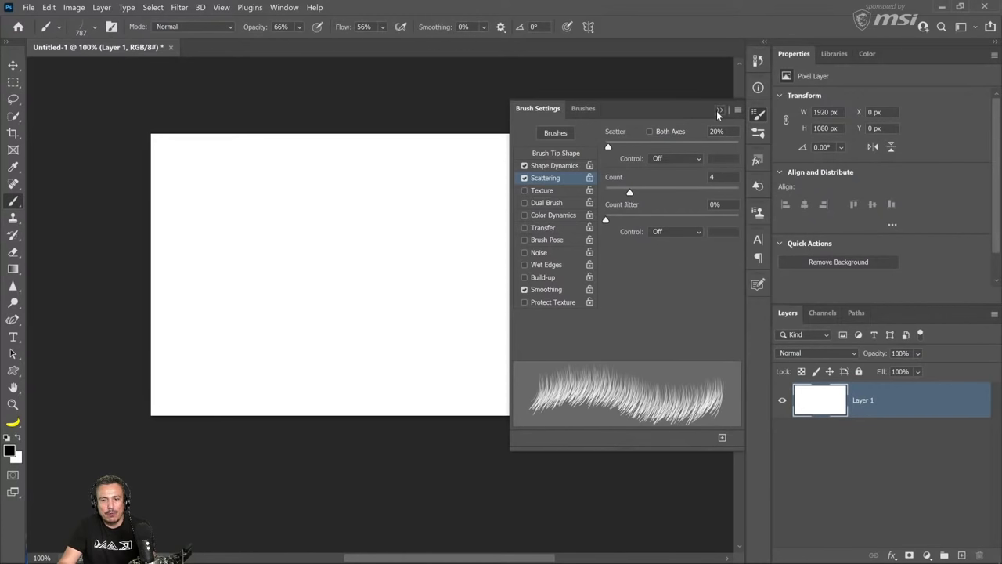
left_click(718, 115)
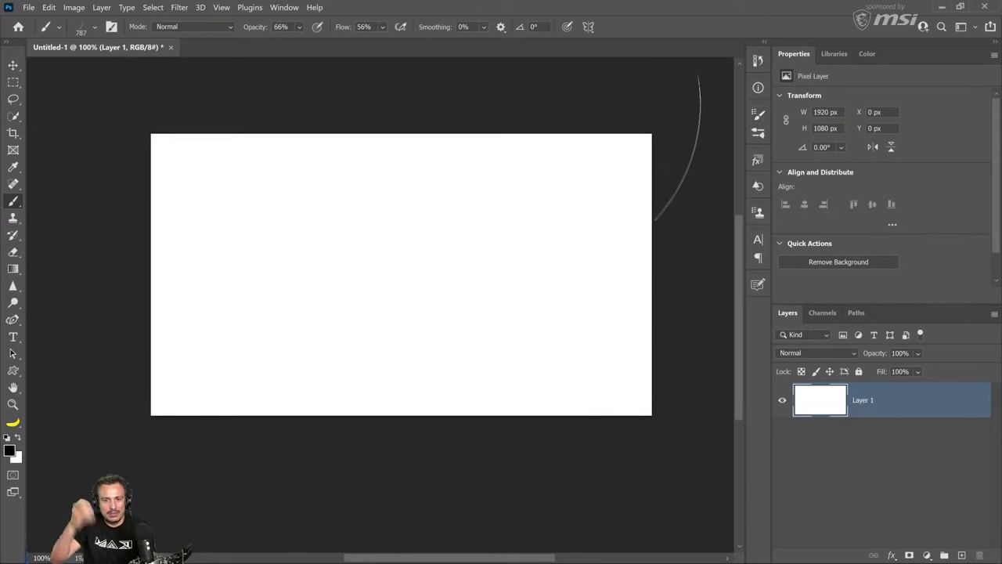
Test the hair brush at 787 px with a stroke across the white canvas, and undo the stroke.
mouse_move(246, 282)
left_mouse_down()
mouse_move(470, 282)
mouse_move(368, 282)
mouse_move(469, 289)
mouse_move(274, 298)
left_mouse_up()
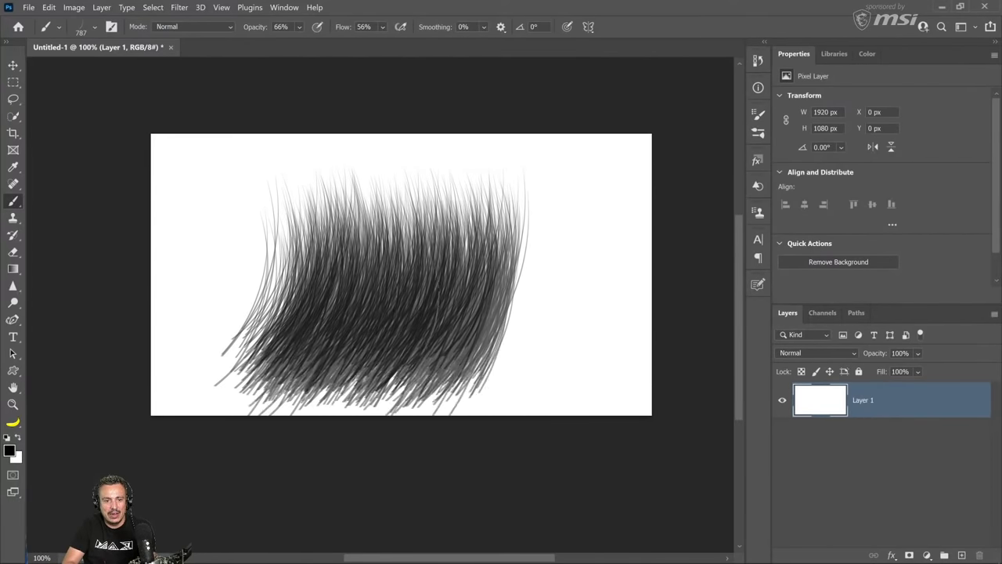
key("ctrl")
key("ctrl+z")
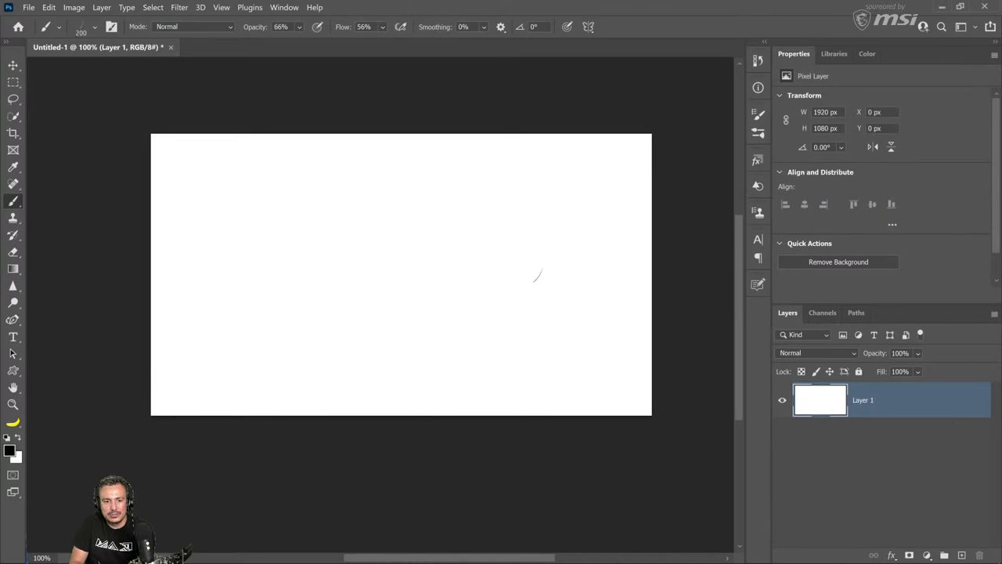
Test the hair brush at 200 px with a curved band of fur on Layer 1, and refill the layer with white.
mouse_move(539, 272)
left_mouse_down()
mouse_move(392, 296)
mouse_move(335, 338)
mouse_move(470, 301)
mouse_move(329, 356)
mouse_move(552, 266)
mouse_move(568, 270)
mouse_move(313, 364)
mouse_move(627, 274)
mouse_move(294, 380)
mouse_move(262, 403)
mouse_move(548, 305)
mouse_move(344, 360)
left_mouse_up()
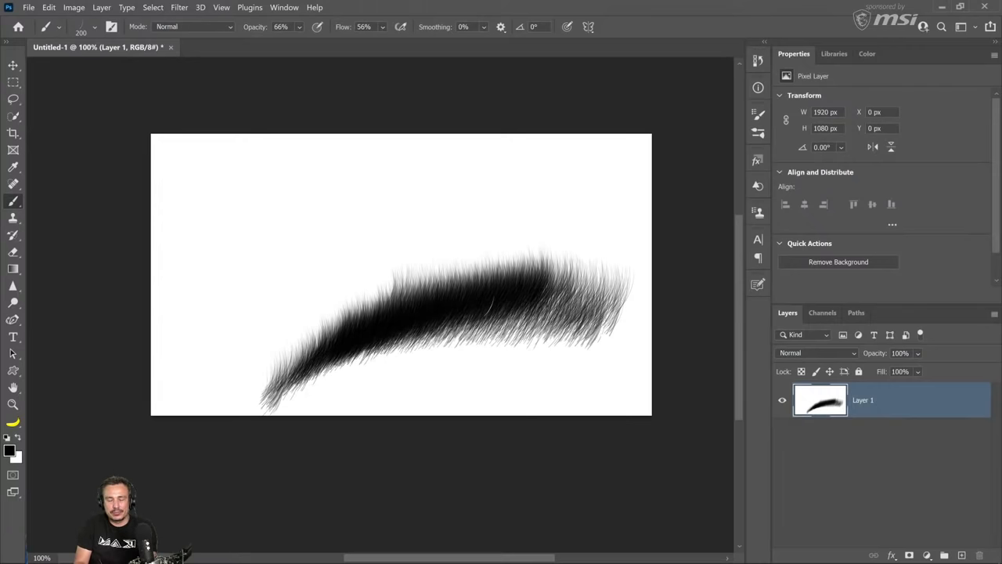
scroll(431, 249, "right", 2)
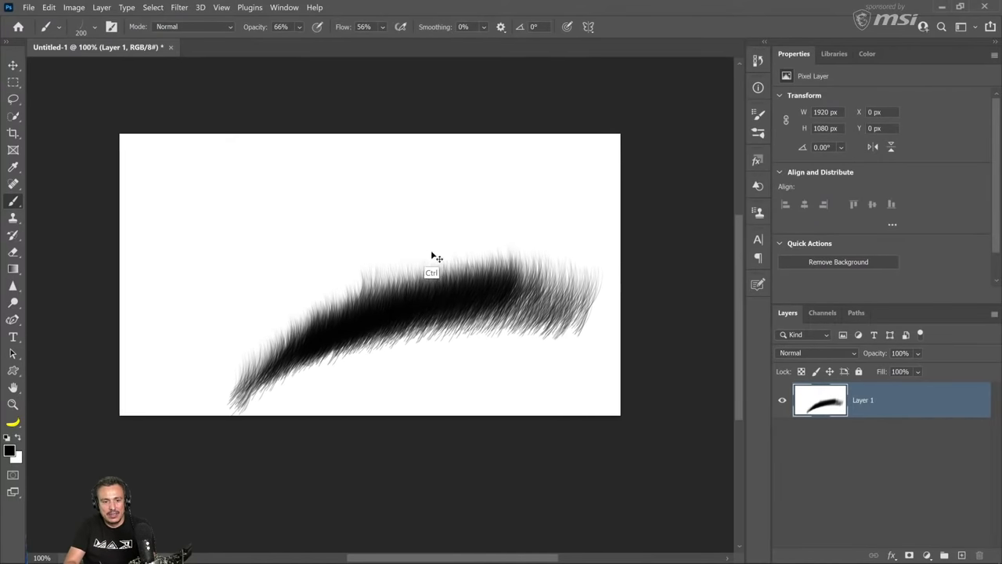
scroll(430, 250, "left", 1)
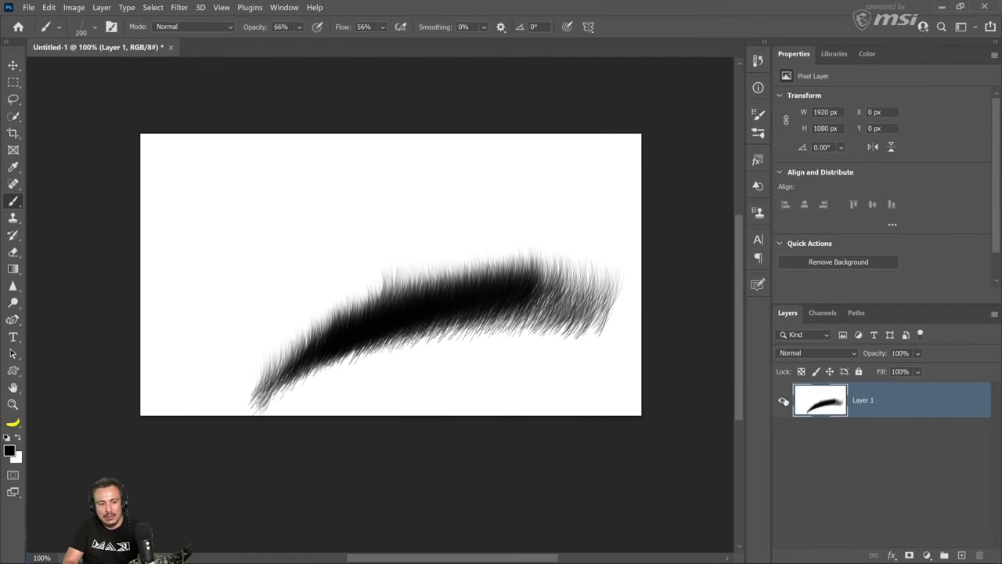
key("ctrl+BackSpace")
Search the Creative Cloud libraries for "dog" in place of the earlier clouds search.
left_click(834, 54)
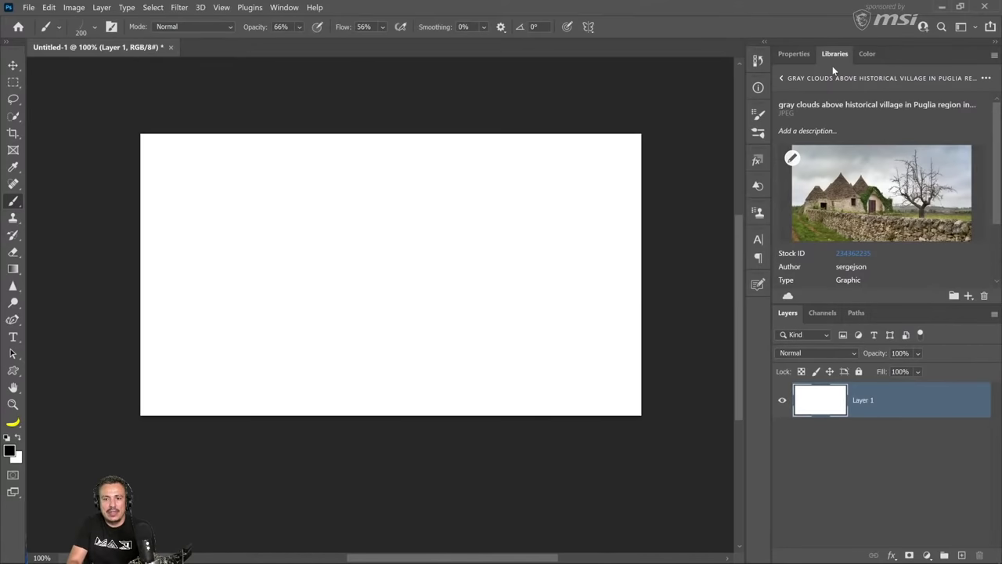
left_click(832, 72)
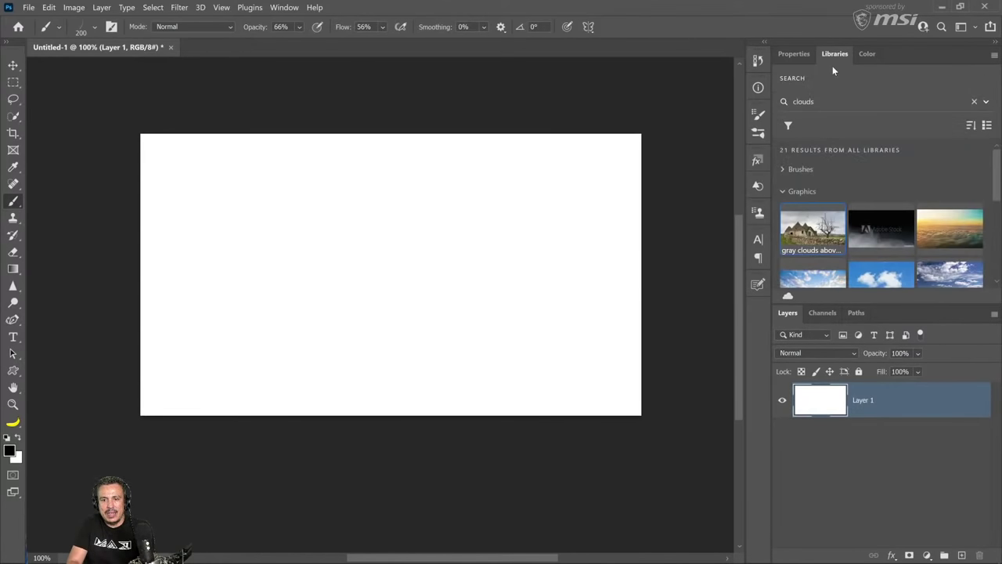
left_click(812, 102)
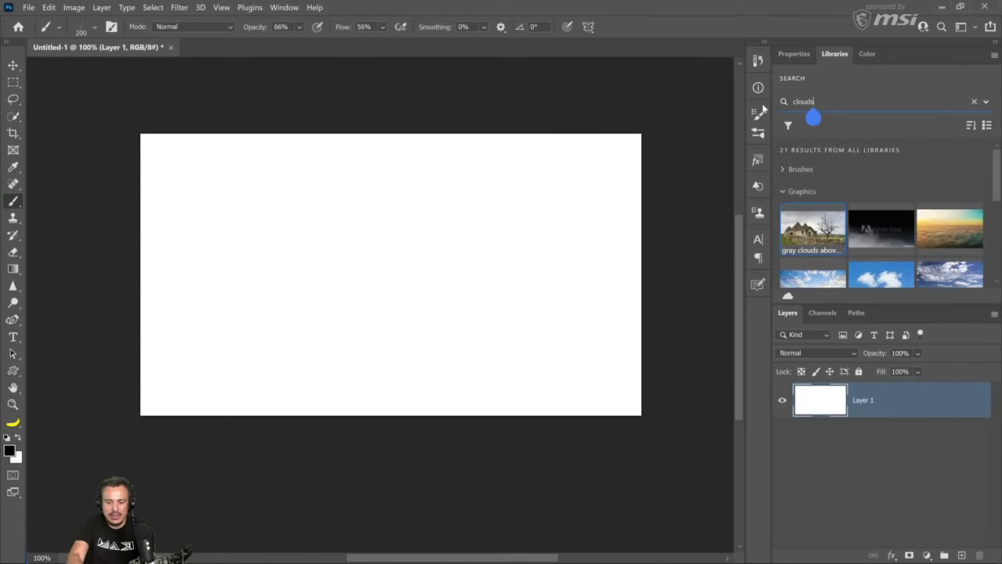
key("BackSpace")
key("BackSpace")
key("BackSpace")
key("BackSpace")
key("BackSpace")
key("BackSpace")
type("dog")
key("Return")
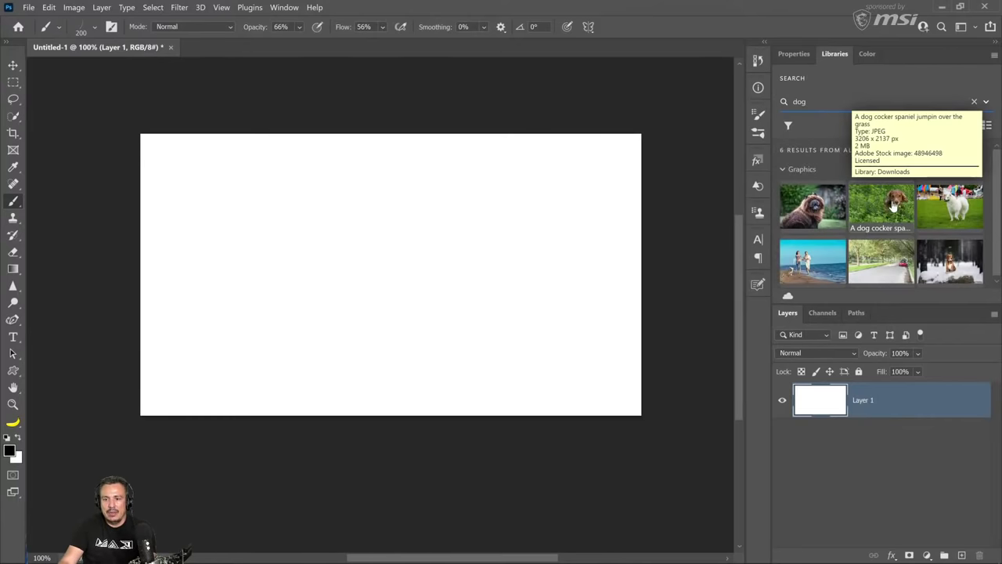
Open the library image Dog, showing a white dog on grass, as a document of its own.
left_click(964, 217)
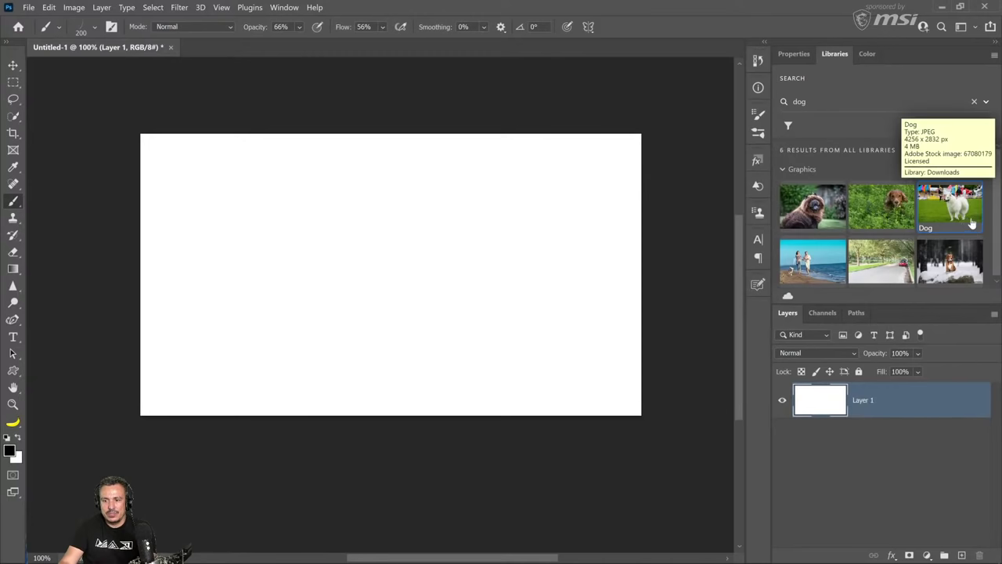
left_click(950, 208)
left_click(793, 159)
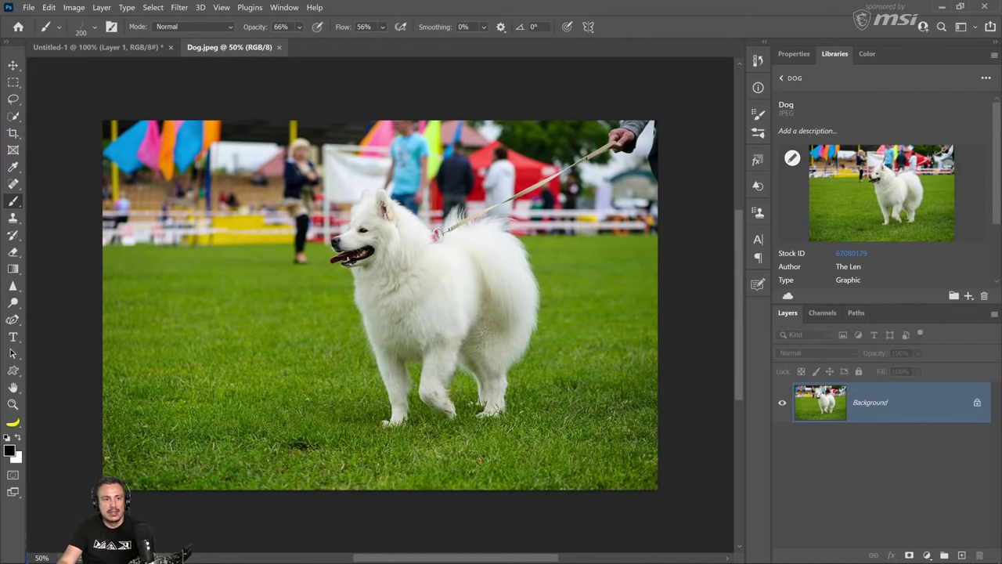
Unlock the dog photo's Background layer and mask out its surroundings with the Remove Background quick action.
left_click(792, 54)
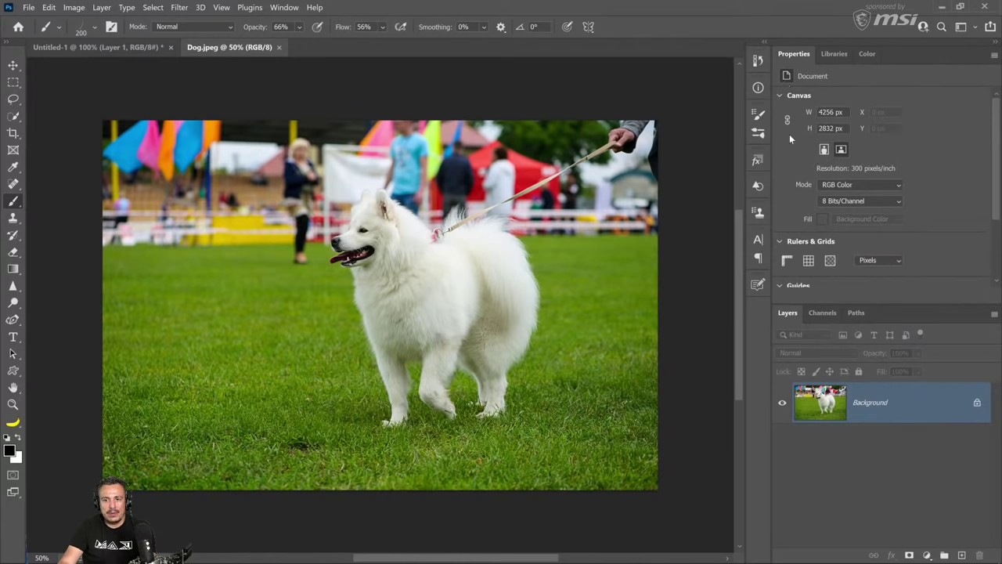
left_click(977, 404)
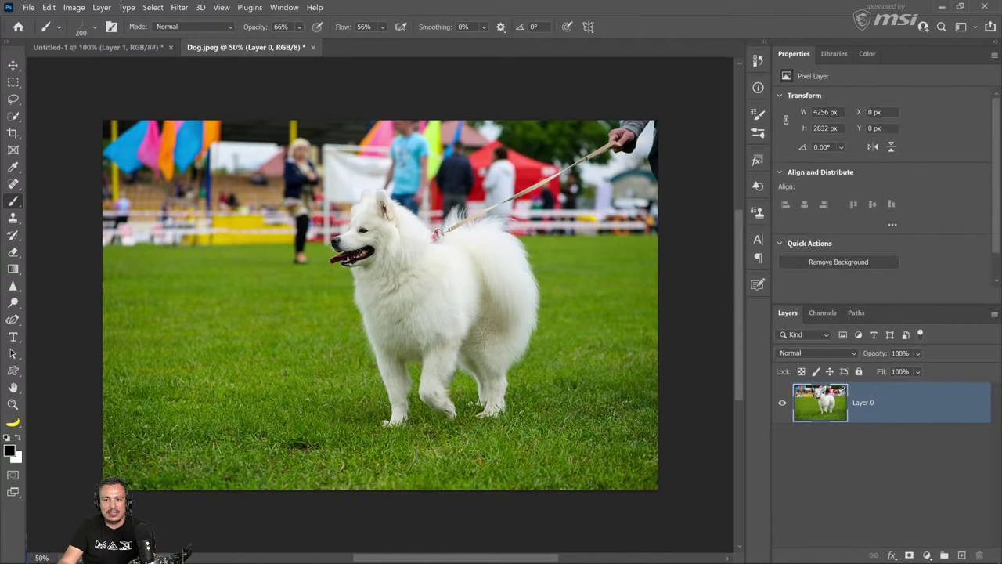
scroll(913, 245, "down", 2)
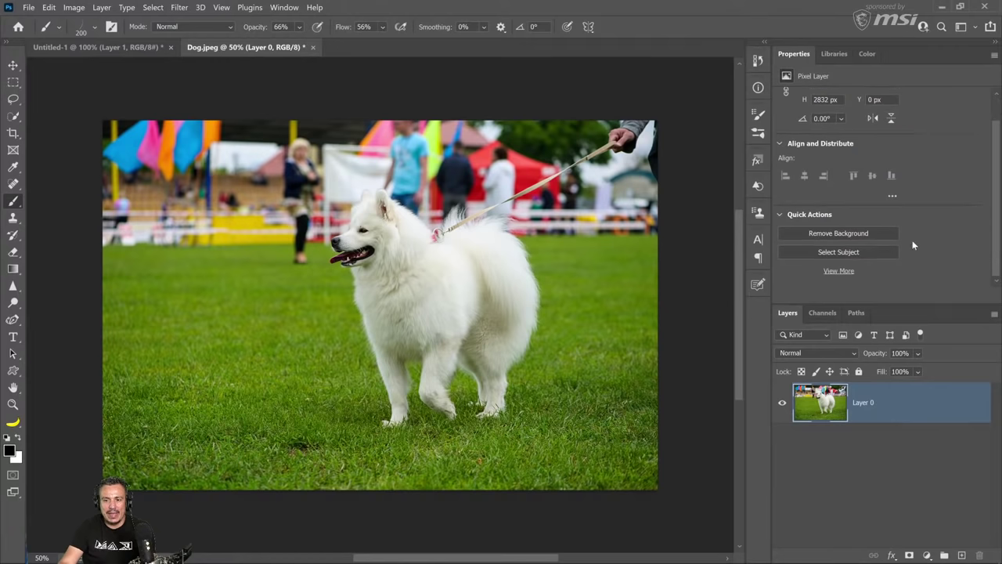
left_click(862, 233)
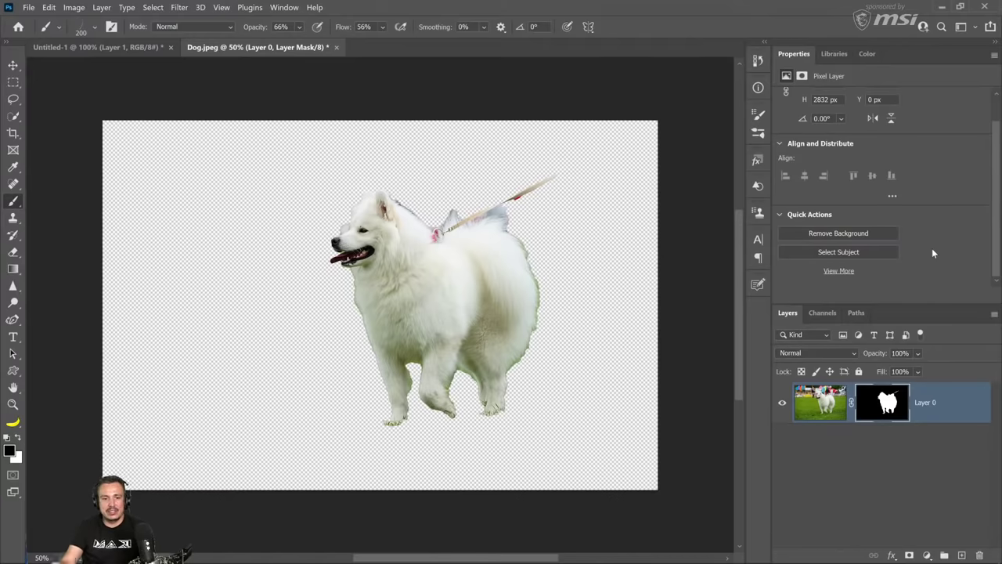
Examine the masked fur edges along the dog's hind end, legs and chest at 300% magnification.
left_click(12, 404)
left_click_drag(587, 341, 596, 230)
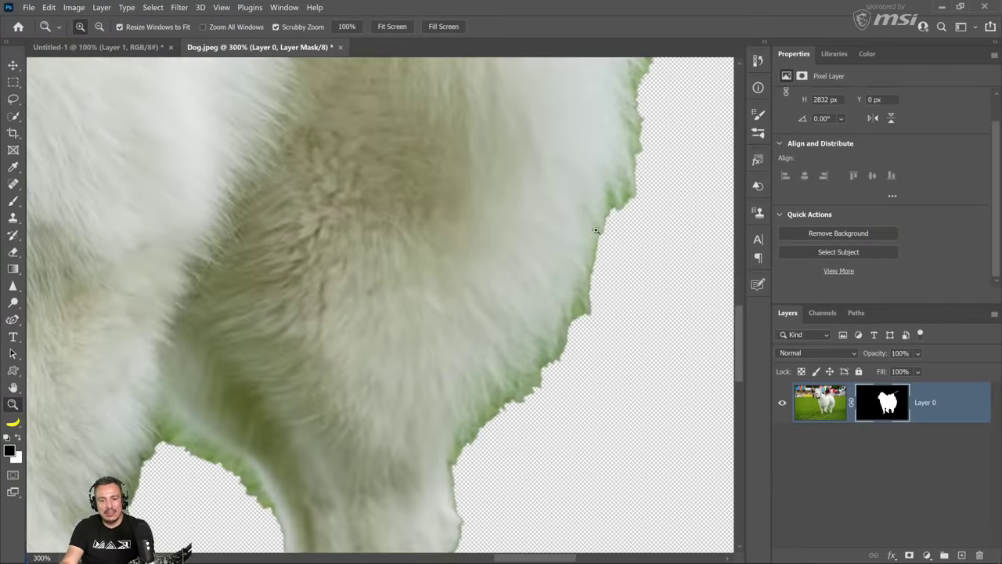
left_click_drag(484, 425, 384, 343)
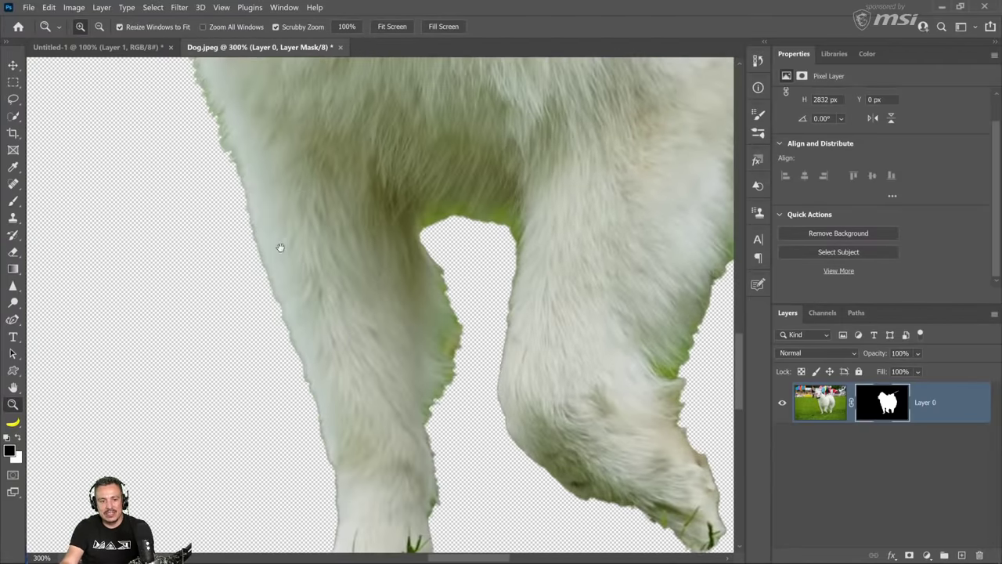
left_click_drag(279, 246, 387, 298)
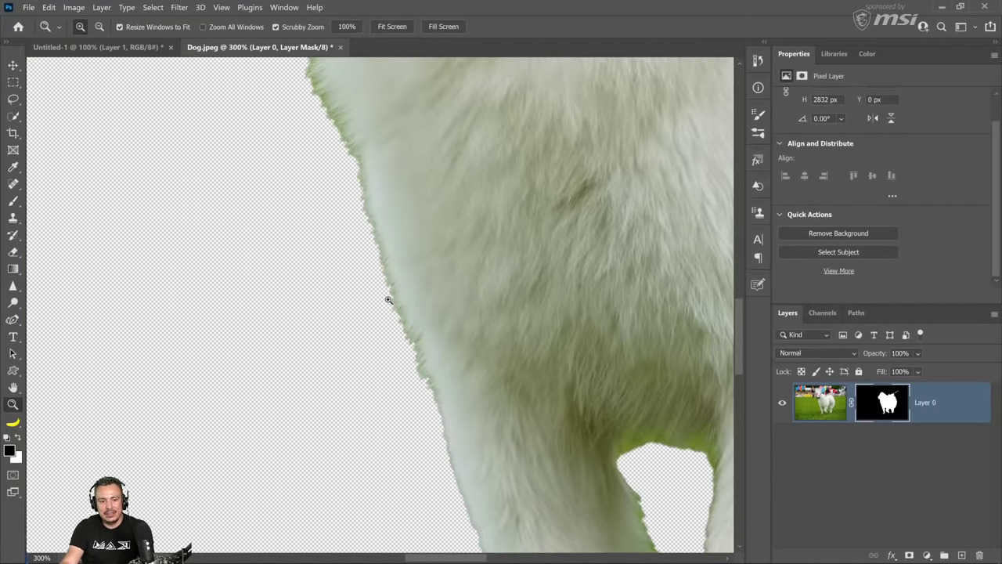
left_click(387, 298, "alt")
left_click(384, 295, "alt")
left_click(379, 292, "alt")
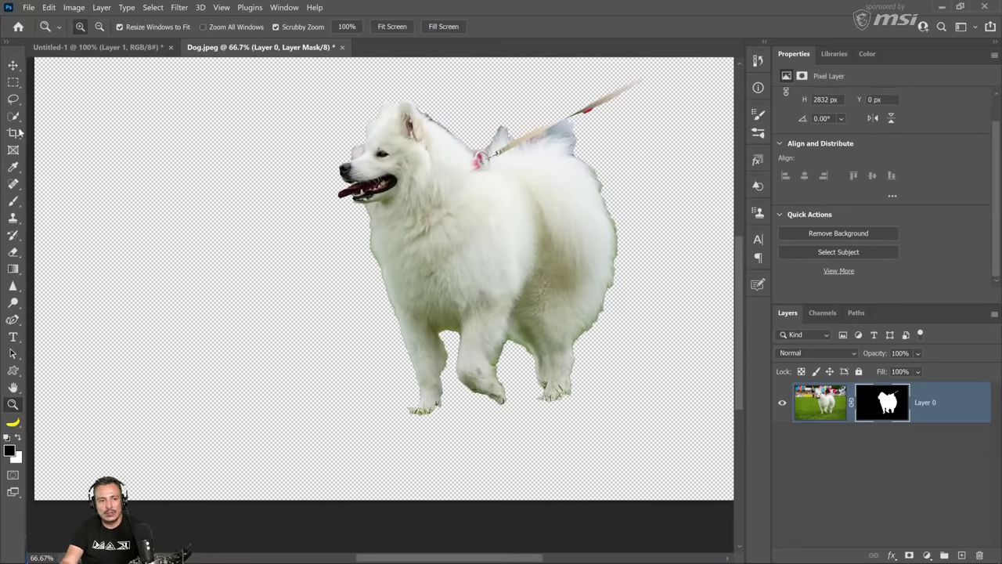
Lasso the dog's back, hind, leg and chest edges, shrink the mask there with the Minimum filter at 20.9 pixels, Roundness preserved, and deselect.
left_click_drag(12, 98, 75, 101)
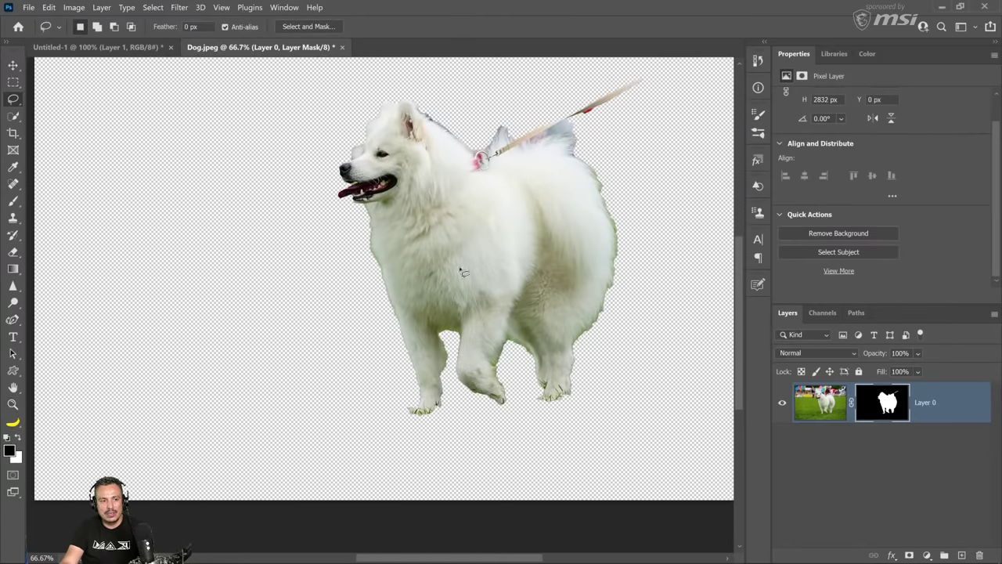
mouse_move(377, 212)
left_mouse_down()
mouse_move(362, 237)
mouse_move(363, 288)
mouse_move(415, 398)
mouse_move(443, 400)
mouse_move(452, 334)
mouse_move(457, 402)
mouse_move(493, 416)
mouse_move(516, 399)
mouse_move(510, 356)
mouse_move(527, 369)
mouse_move(526, 406)
mouse_move(573, 410)
mouse_move(644, 264)
mouse_move(623, 153)
mouse_move(581, 122)
mouse_move(521, 123)
mouse_move(419, 99)
mouse_move(414, 112)
mouse_move(456, 159)
mouse_move(510, 182)
mouse_move(566, 189)
mouse_move(603, 270)
mouse_move(580, 319)
mouse_move(429, 290)
mouse_move(401, 229)
left_mouse_up()
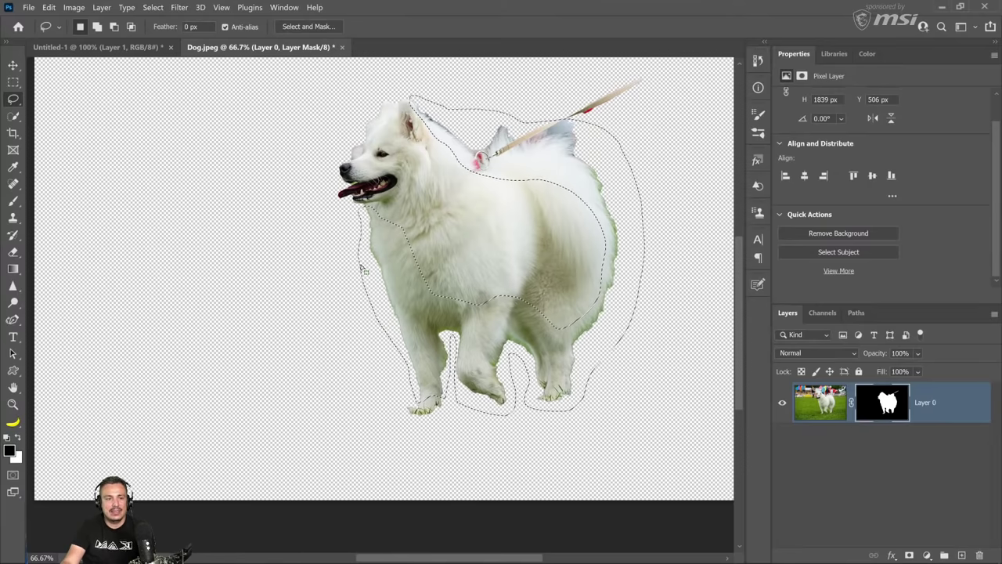
left_click(180, 7)
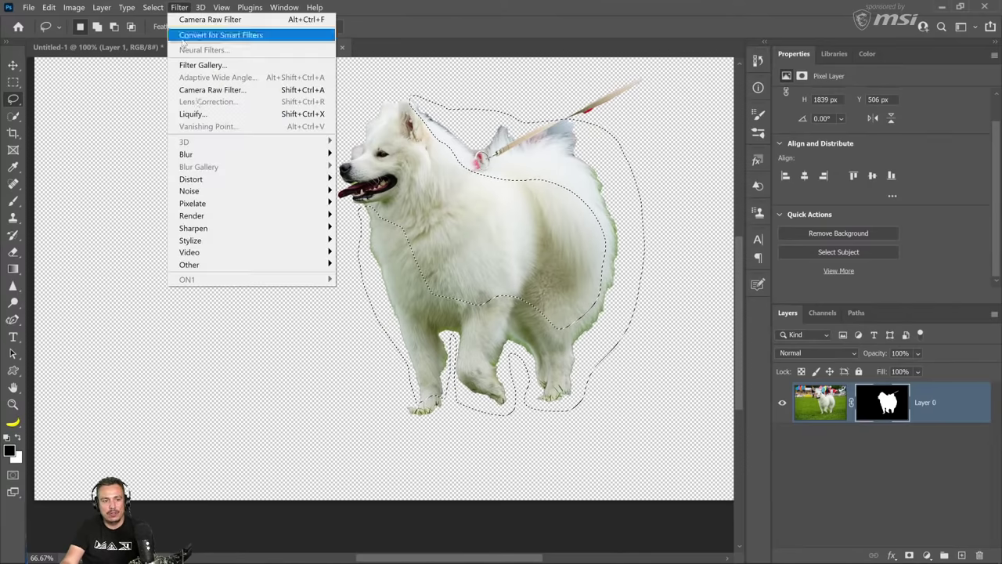
mouse_move(271, 266)
left_click(363, 313)
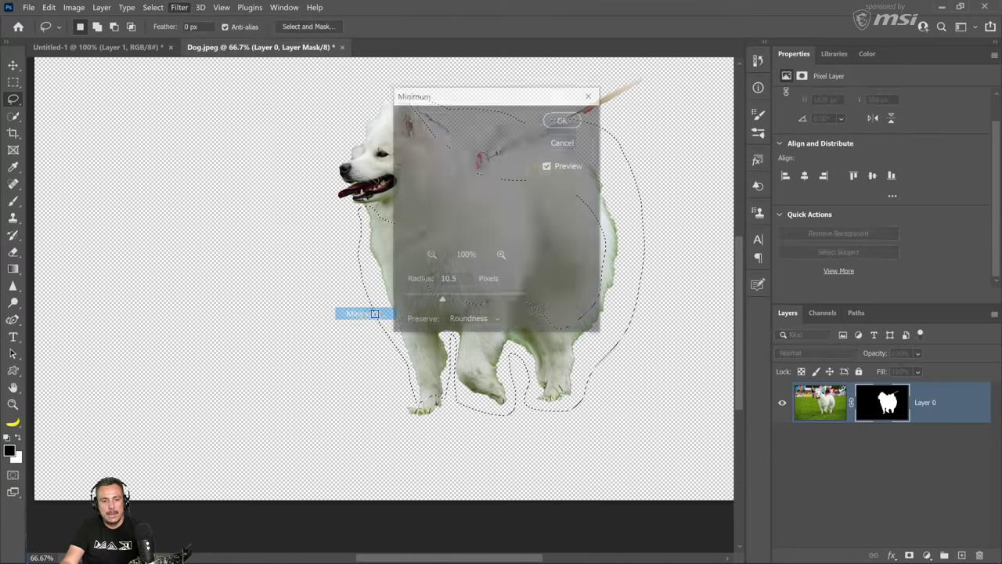
left_click_drag(473, 104, 709, 103)
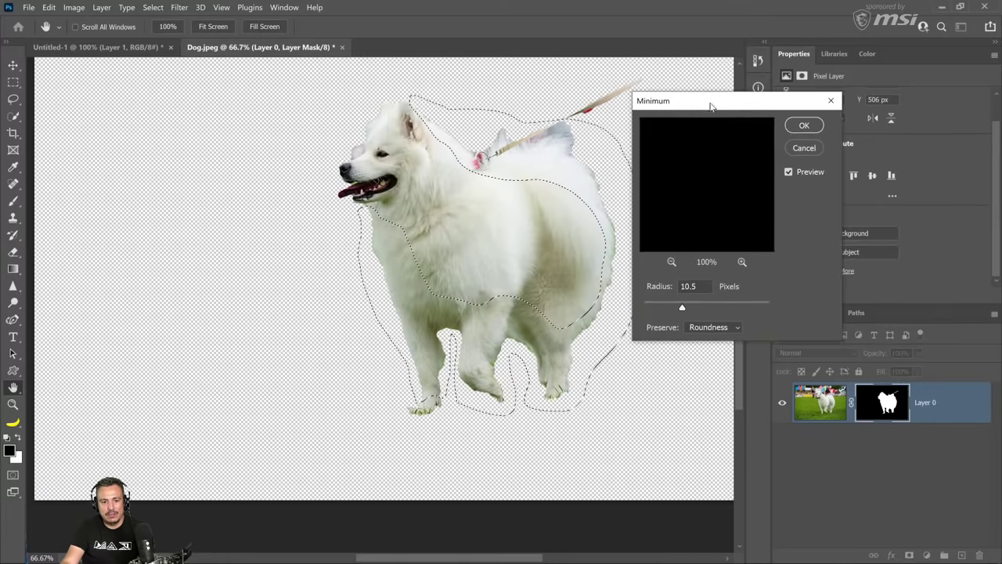
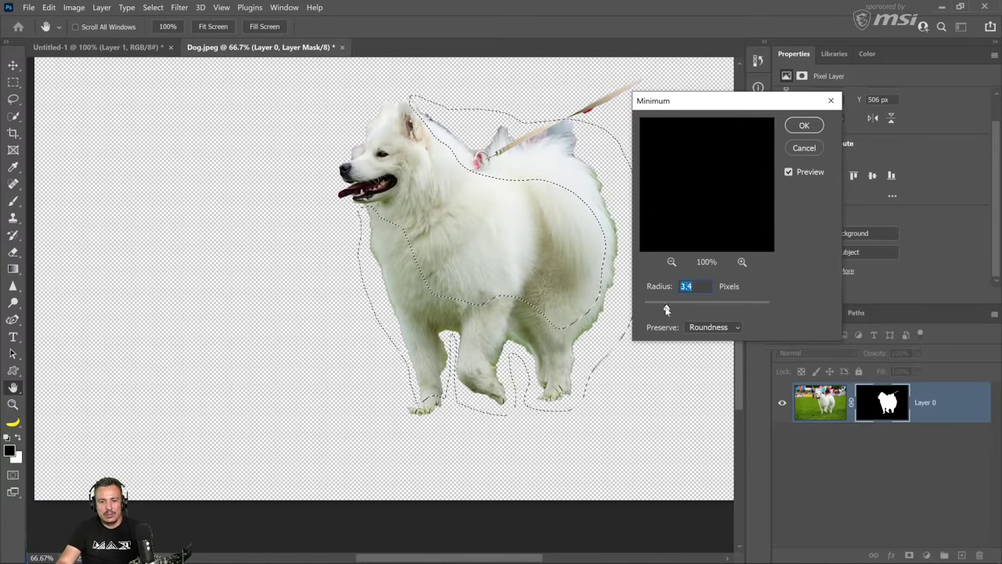
left_click_drag(665, 307, 698, 304)
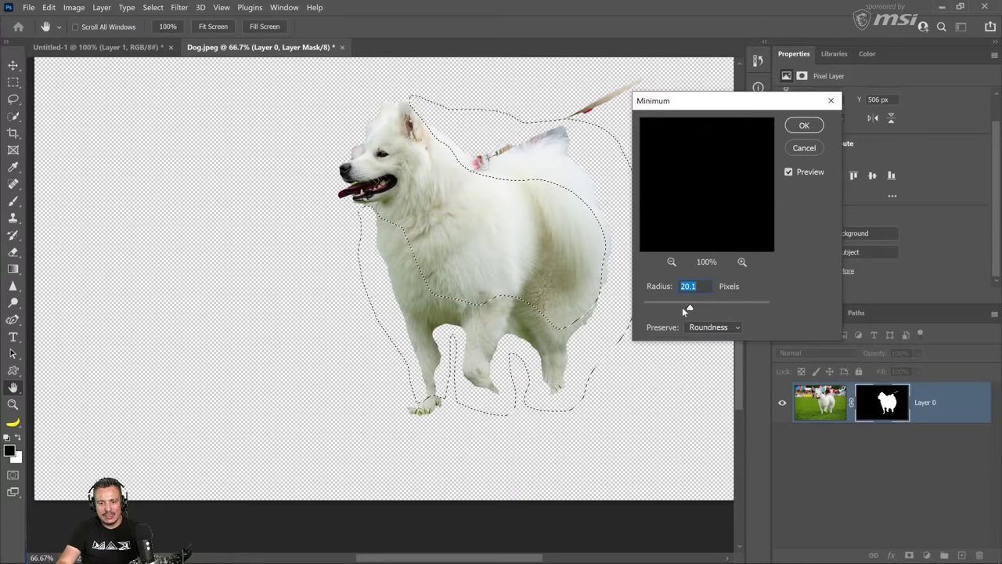
left_click_drag(682, 306, 690, 309)
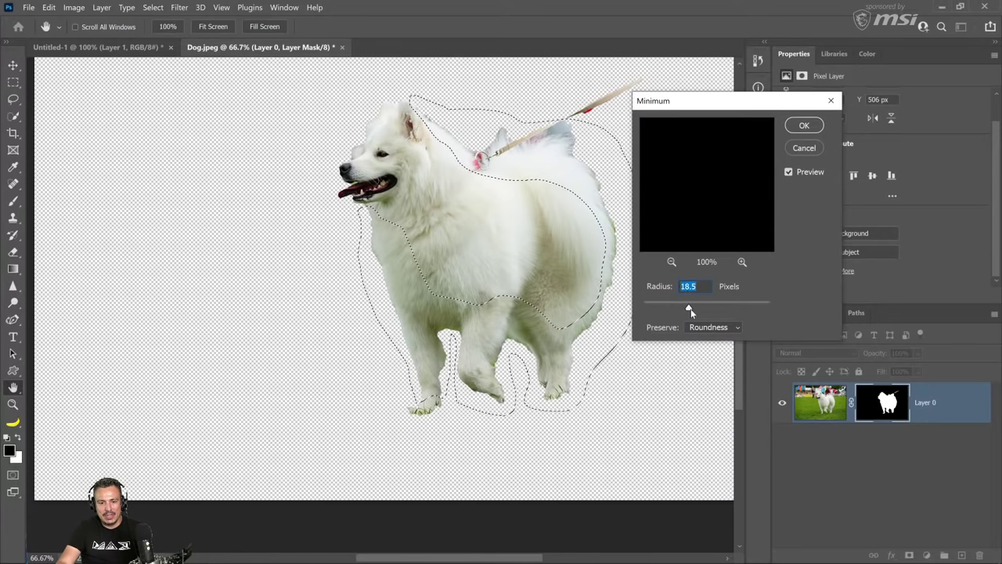
left_click(698, 308)
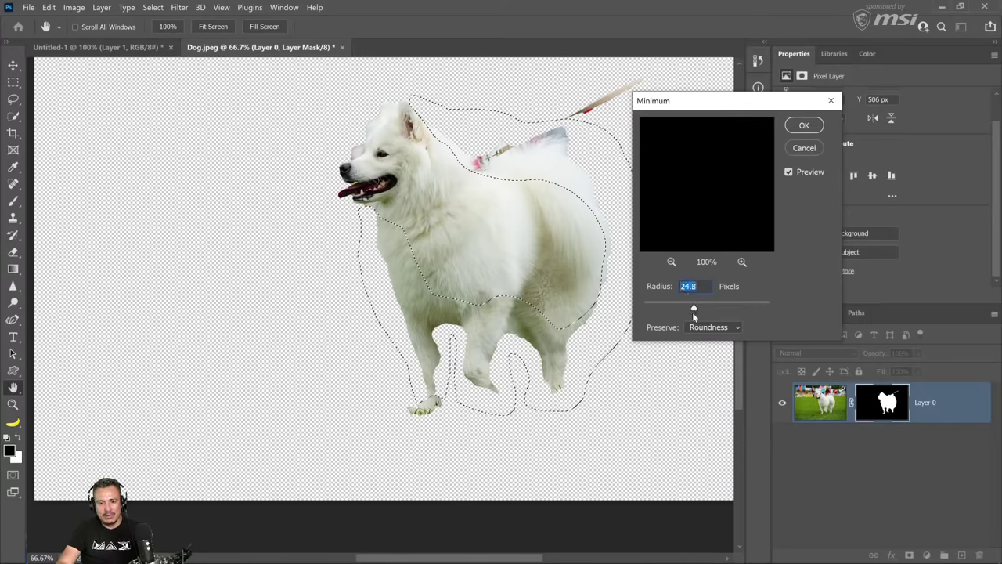
left_click_drag(692, 311, 691, 310)
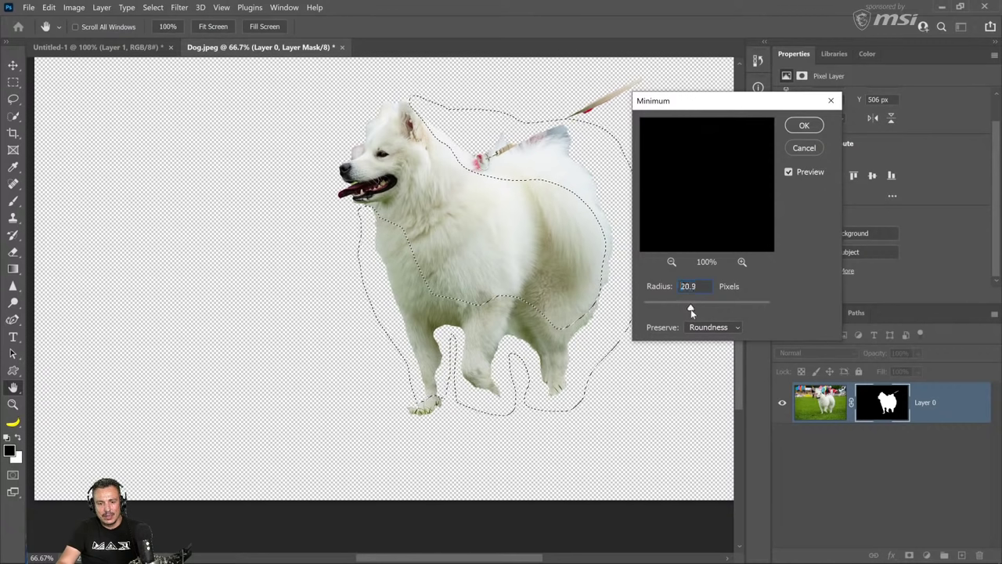
left_click(803, 126)
left_click(696, 412)
Set up the Brush tool with white as foreground at the chest edge, try a fur stroke on the mask there, and undo it.
left_click(12, 404)
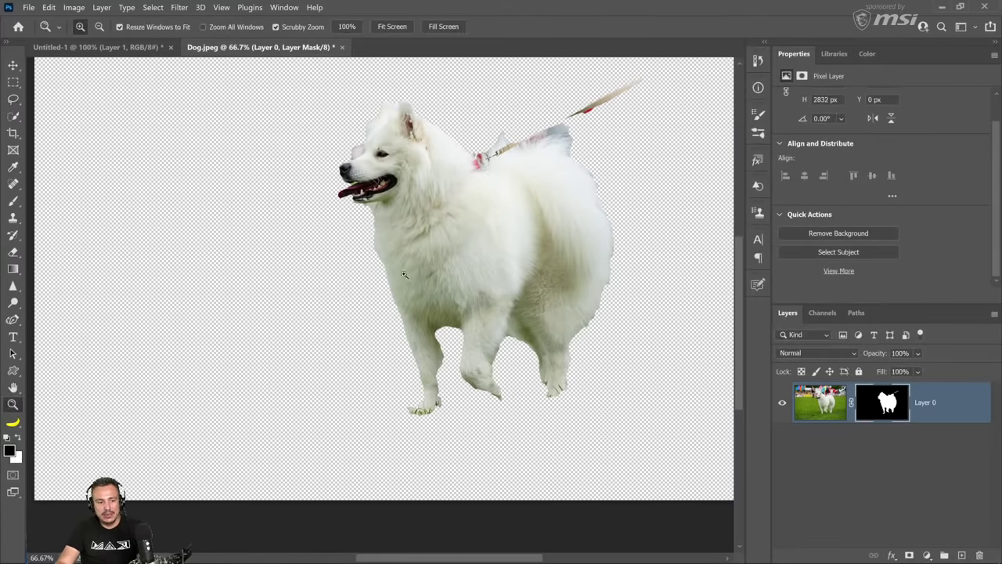
left_click(416, 267)
left_click(387, 274)
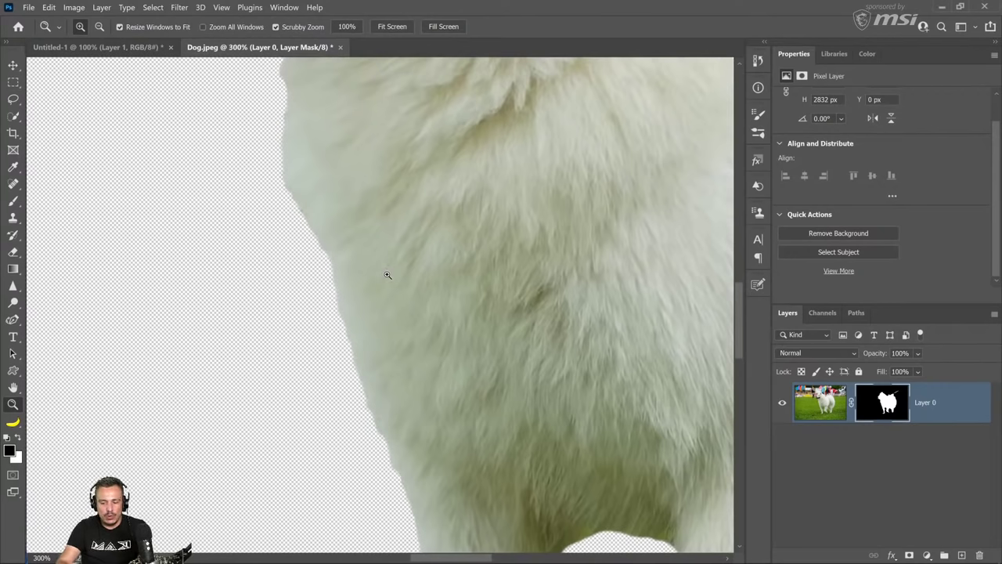
left_click(12, 202)
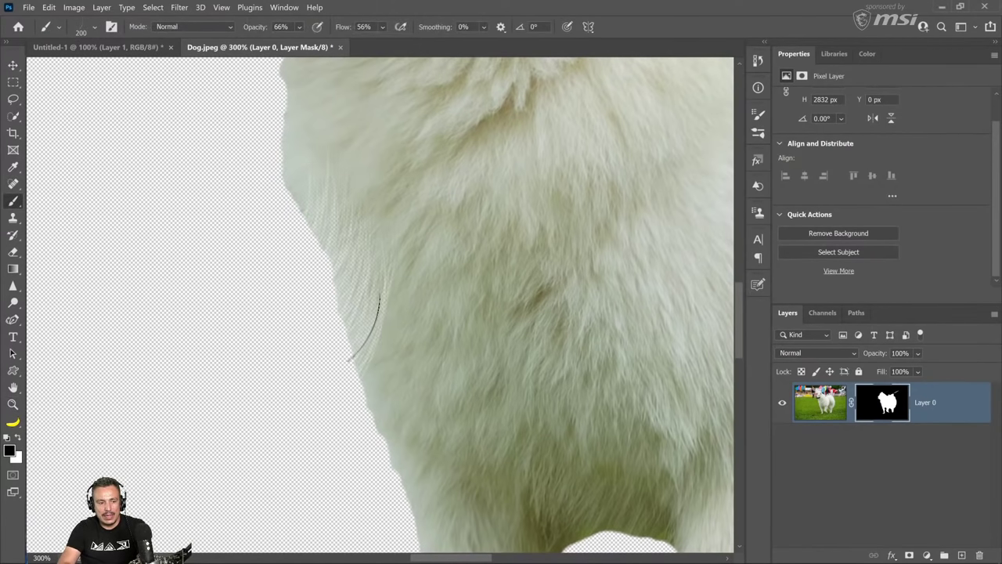
key("ctrl+z")
key("x")
left_click_drag(262, 197, 341, 356)
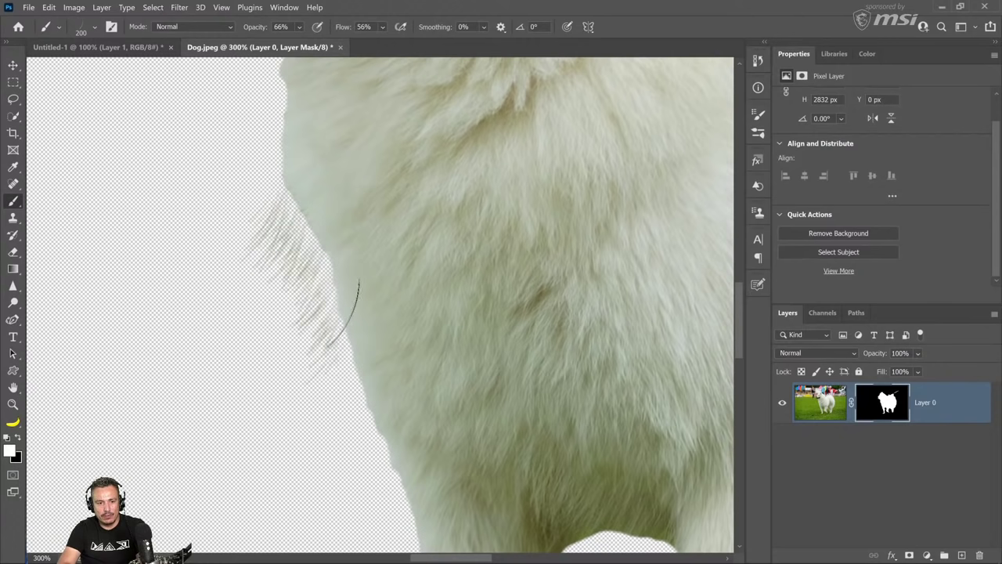
key("ctrl+z")
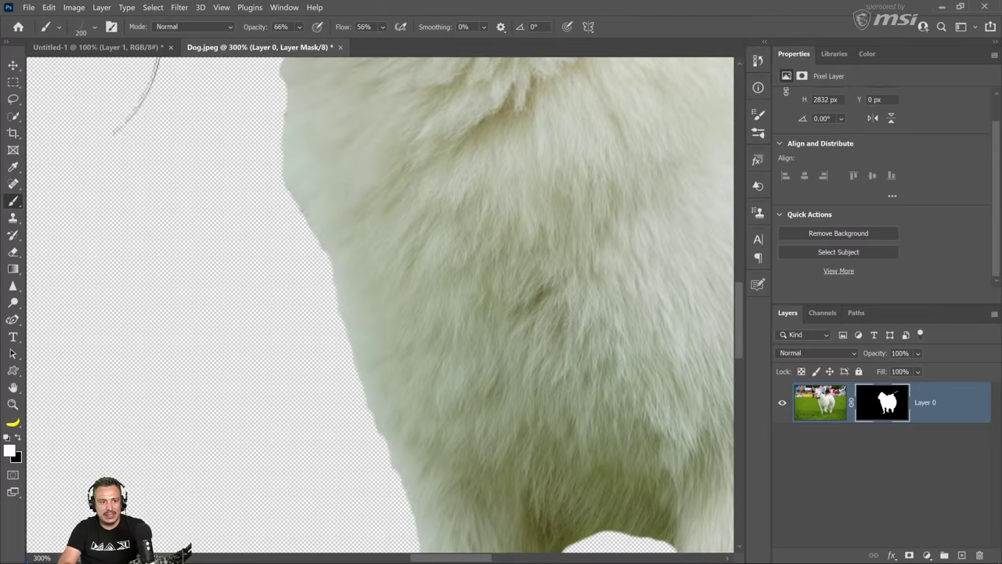
Try the fur brush with Flip X enabled beside the chest, undo the strokes and turn Flip X off again.
left_click(111, 27)
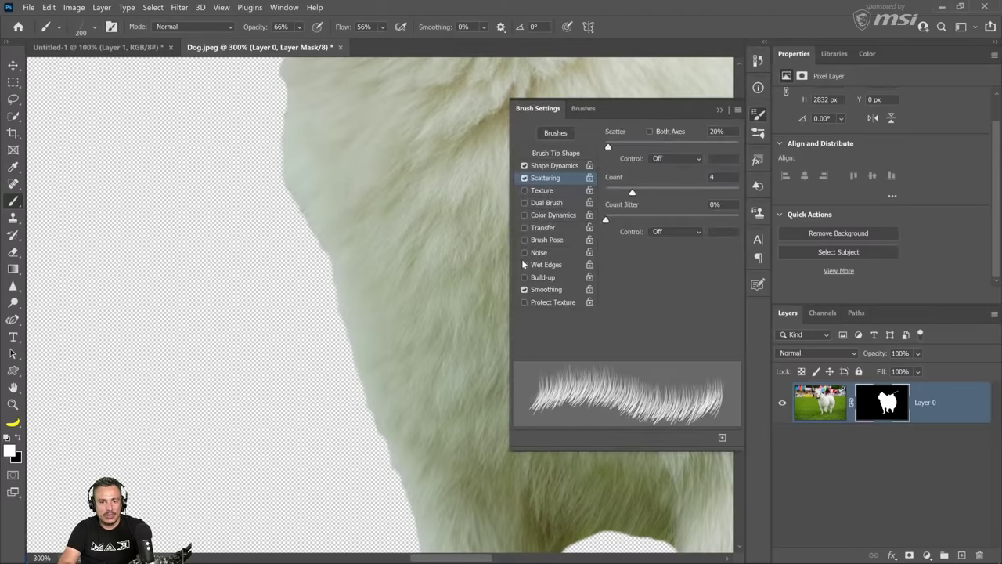
left_click(558, 165)
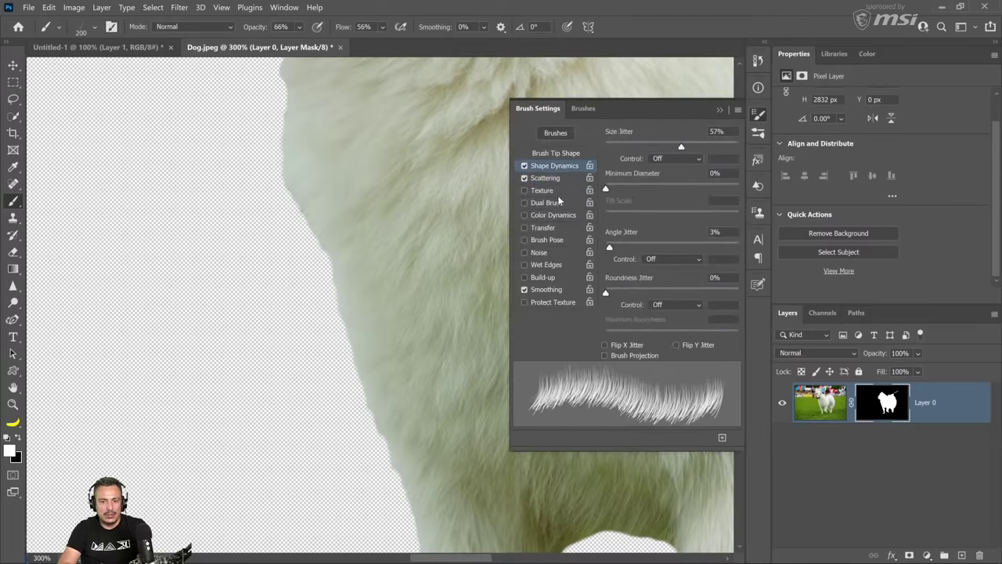
left_click(562, 153)
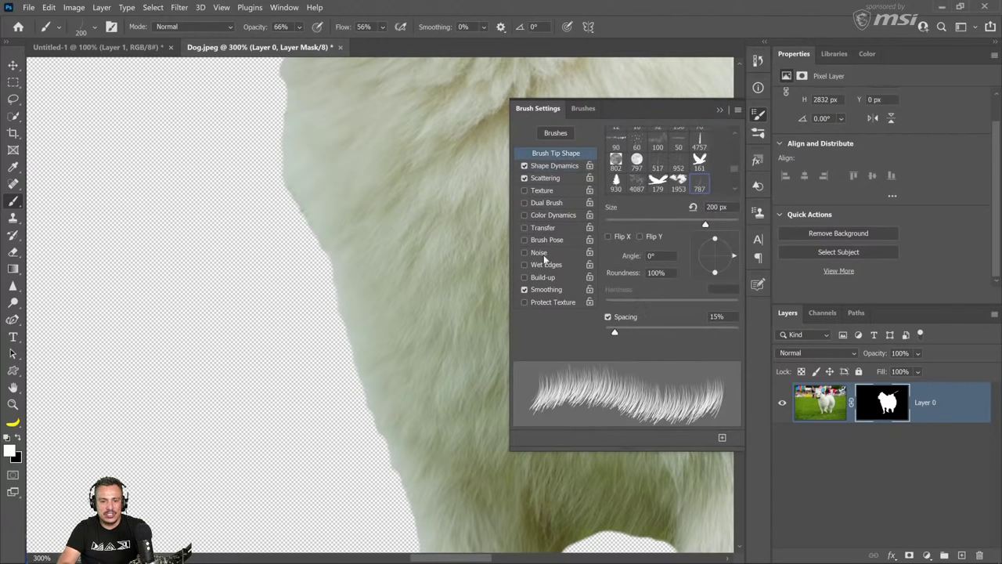
left_click(609, 237)
mouse_move(266, 207)
left_mouse_down()
mouse_move(287, 227)
mouse_move(329, 310)
left_mouse_up()
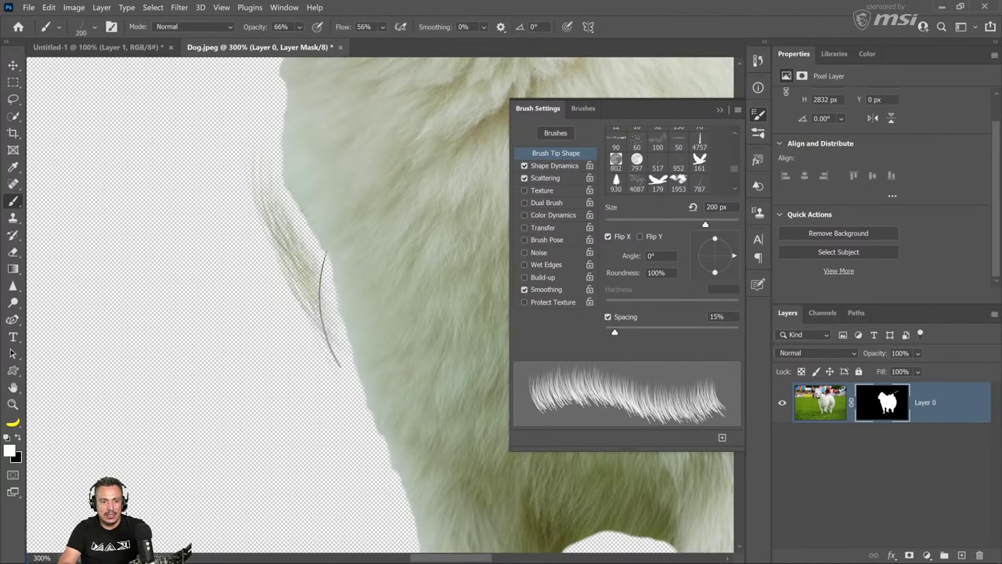
left_click_drag(266, 368, 209, 238)
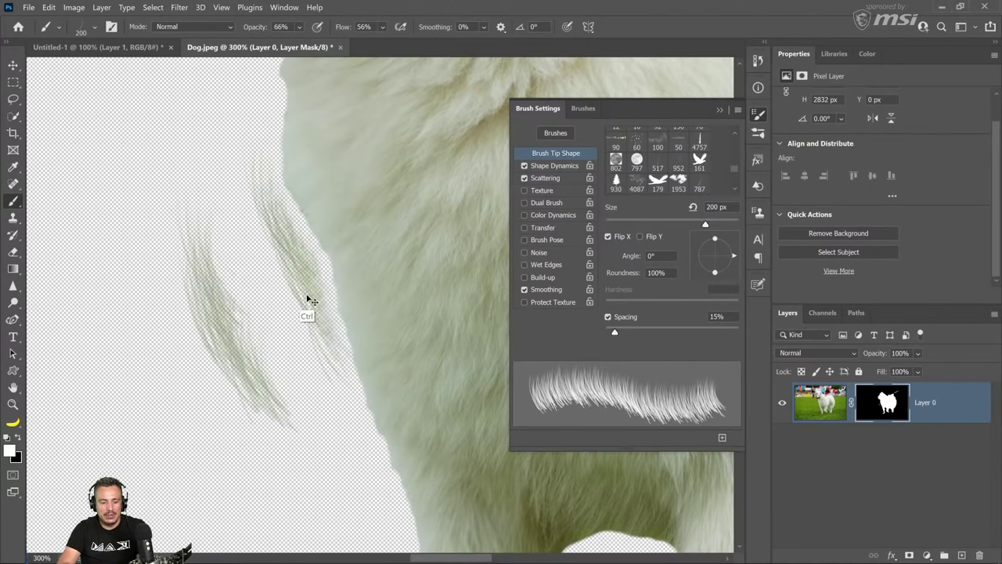
key("ctrl+z")
key("ctrl+z")
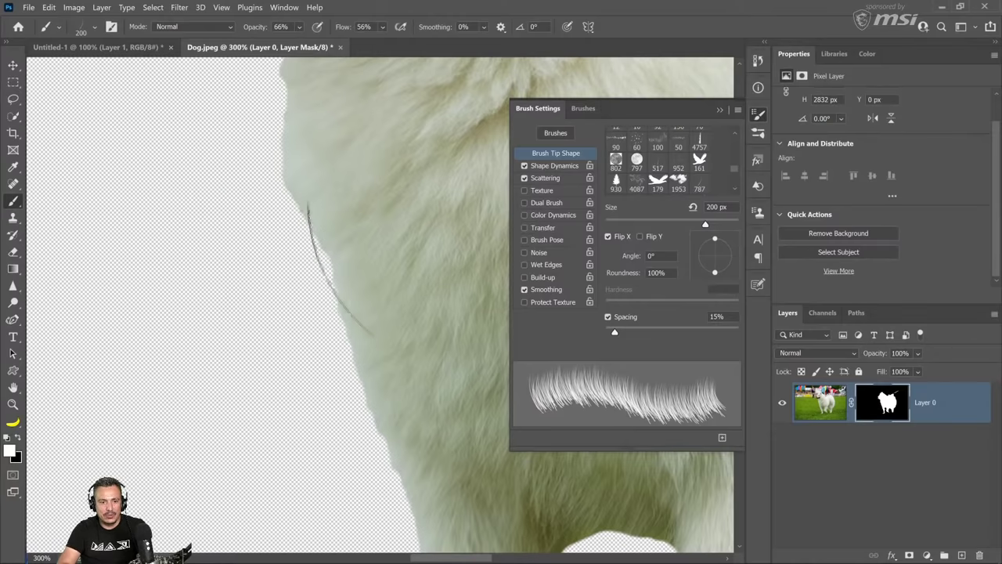
left_click(610, 237)
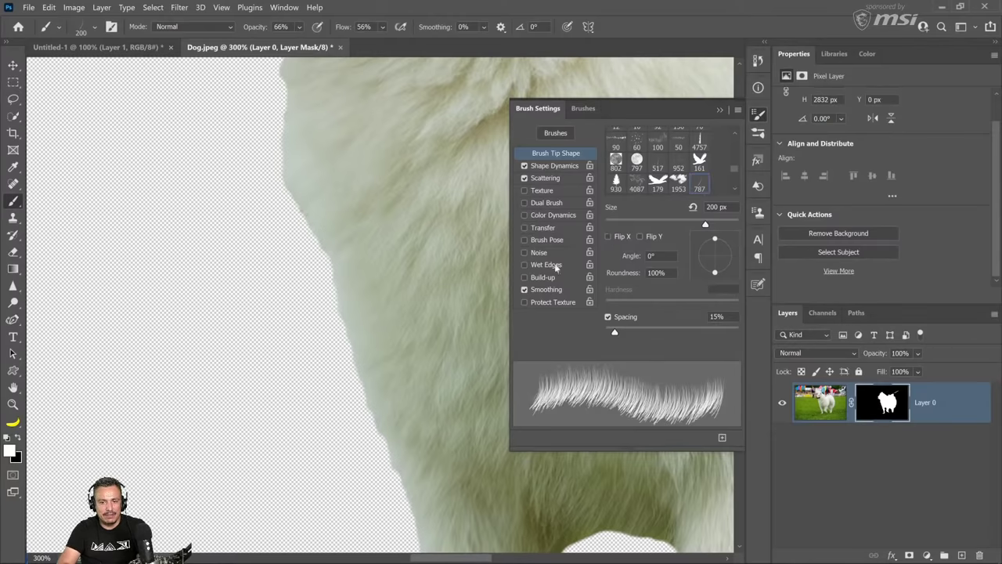
Reduce the fur brush size to 90 px.
key("bracketleft")
key("bracketleft")
key("bracketleft")
key("bracketleft")
key("bracketleft")
key("bracketleft")
key("bracketleft")
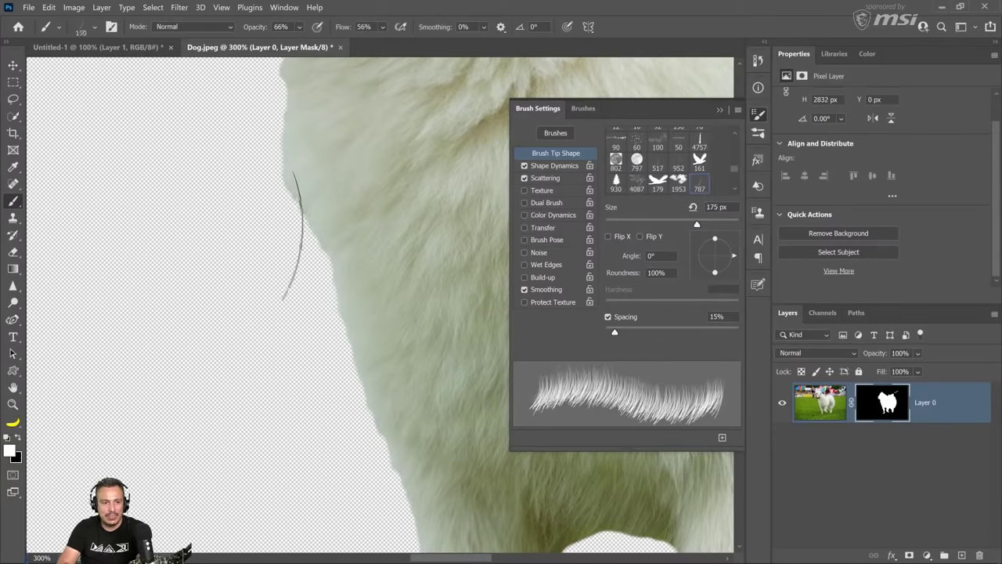
key("bracketright")
key("bracketright")
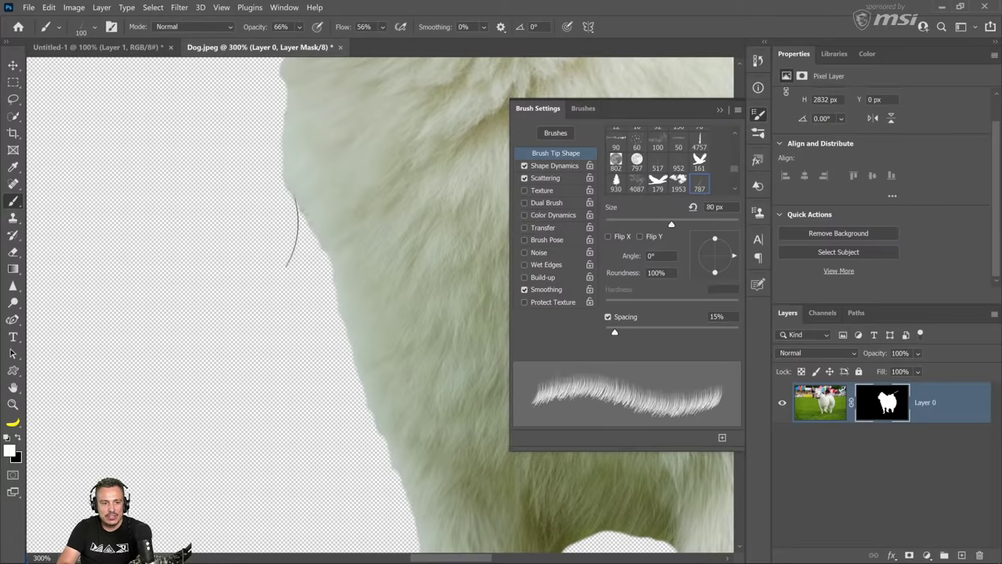
Rotate the fur brush tip to 111°, test it with strokes on the mask beside the chest, and undo them.
key("Left")
key("Left")
key("Left")
key("Left")
key("Left")
key("Left")
key("Left")
key("Left")
key("Left")
key("Left")
key("Left")
key("Left")
key("Left")
key("Left")
key("Left")
key("Left")
key("Left")
key("Left")
key("Left")
key("Left")
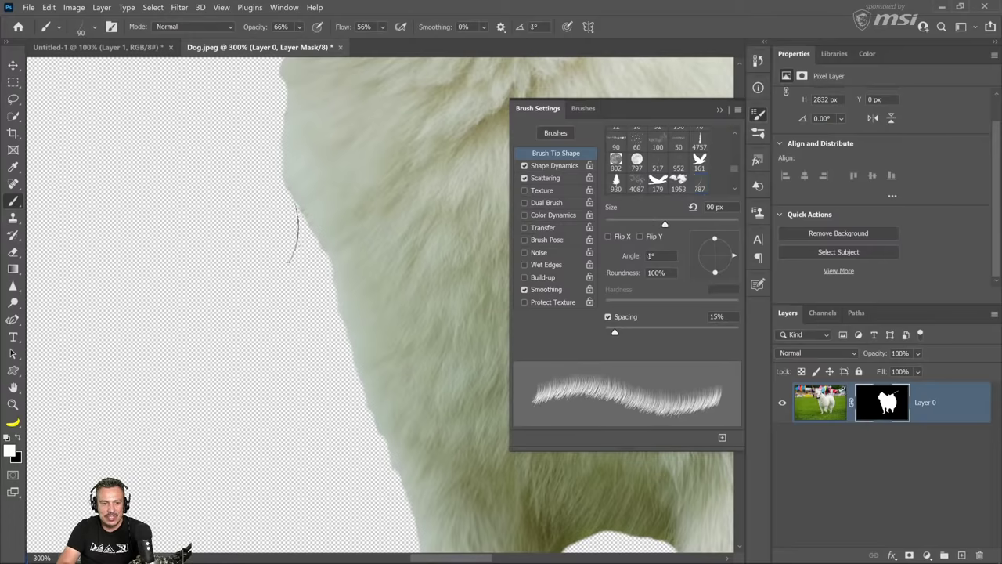
key("Left")
key("Left")
key("Left")
key("Left")
key("Left")
key("Left")
key("Left")
key("Left")
key("Left")
key("Left")
key("Left")
key("Left")
key("Left")
key("Left")
key("Left")
key("Left")
key("Left")
key("Left")
key("Left")
key("Left")
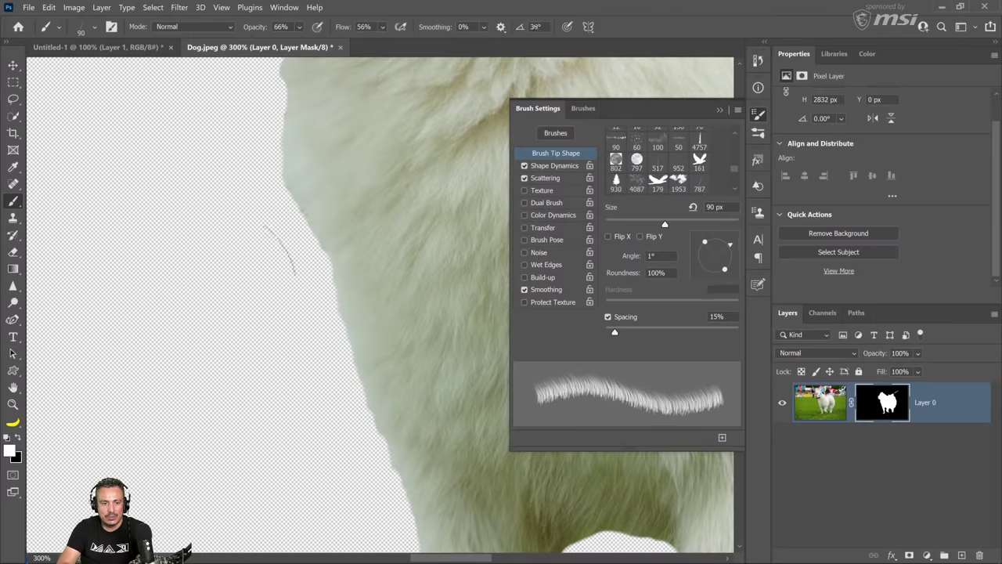
left_click_drag(258, 223, 293, 282)
key("Left")
key("Left")
key("Left")
key("Left")
key("Left")
key("Left")
key("Left")
key("Left")
key("Left")
key("Left")
key("Left")
key("Left")
key("Left")
key("Left")
key("Left")
key("Left")
key("Left")
key("Left")
key("Left")
key("Left")
key("Left")
key("Left")
key("Left")
key("Left")
key("Left")
key("Left")
key("Left")
key("Left")
key("Left")
key("Left")
key("Left")
key("Left")
key("Left")
key("Left")
key("Left")
key("Left")
key("Left")
key("Left")
key("Left")
key("Left")
left_click_drag(215, 152, 288, 255)
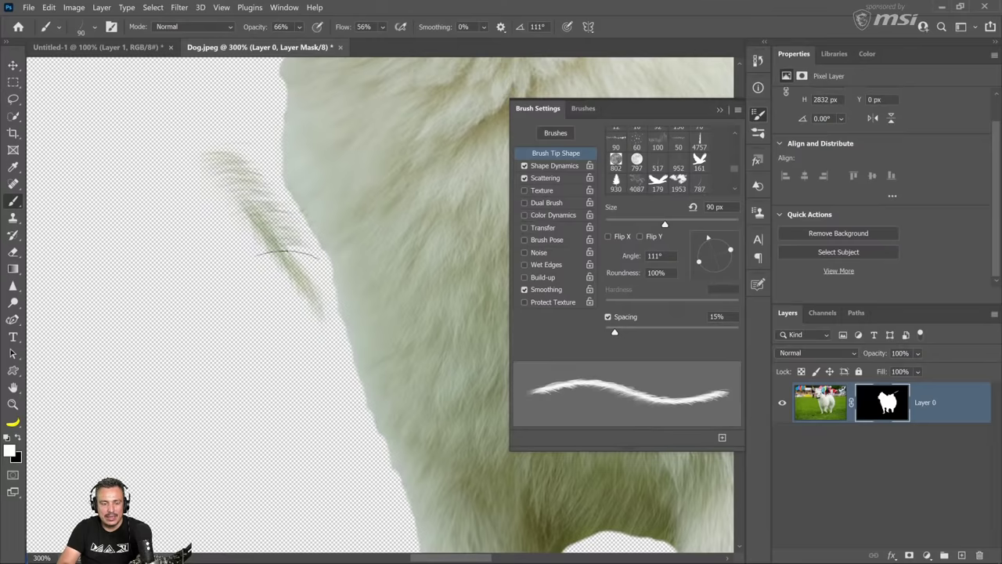
key("ctrl+z")
key("ctrl+z")
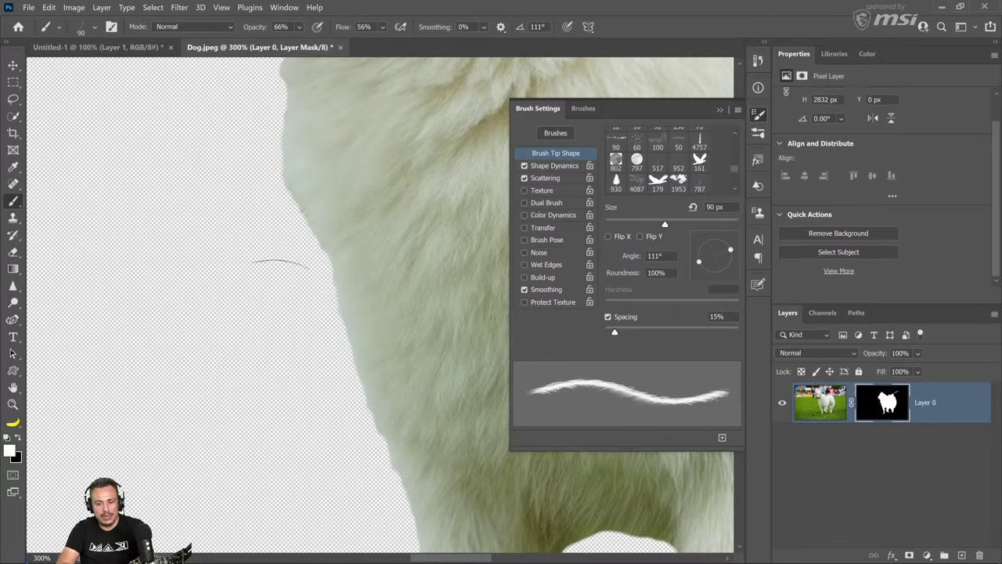
Rotate the fur brush tip to 145°, paint test fur on the mask along the chest's edge, and undo the last stroke.
key("Left")
key("Left")
key("Left")
key("Left")
key("Left")
key("Left")
key("Left")
key("Left")
key("Left")
key("Left")
key("Left")
key("Left")
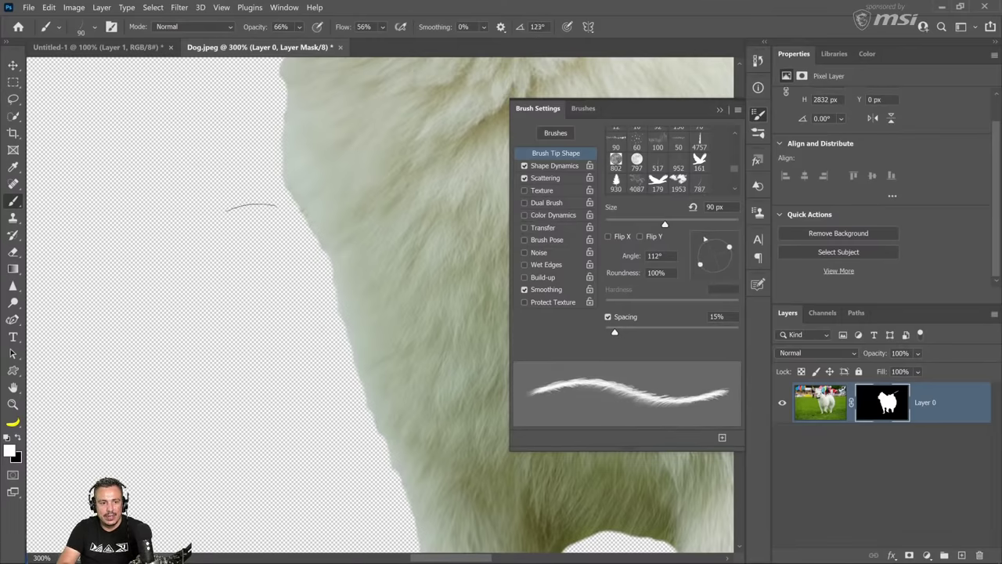
key("Left")
key("Left")
key("Left")
key("Left")
key("Left")
key("Left")
key("Left")
key("Left")
key("Left")
key("Left")
key("Left")
key("Left")
key("Left")
key("Left")
key("Left")
key("Left")
key("Left")
key("Left")
key("Left")
key("Left")
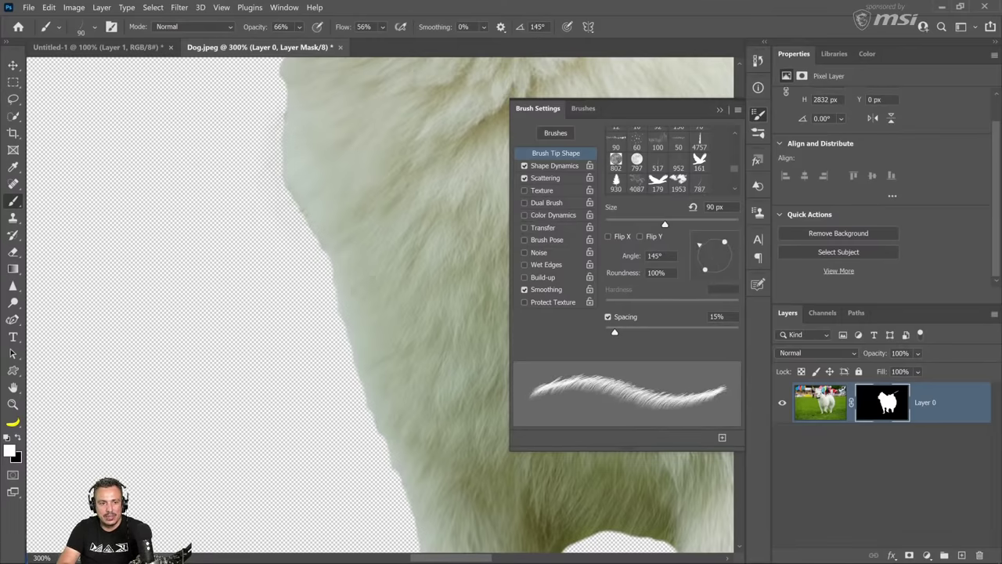
left_click_drag(281, 137, 338, 262)
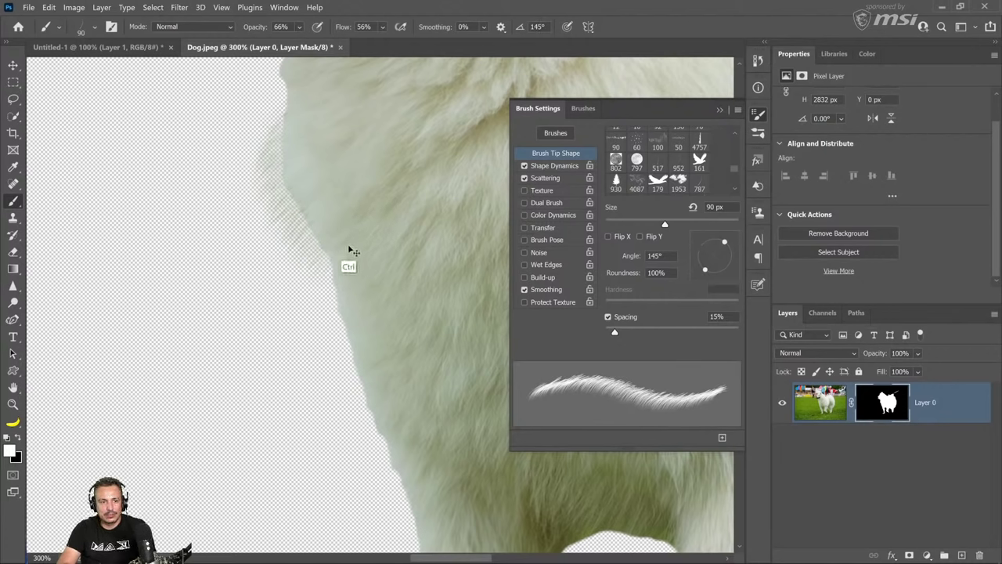
key("ctrl+z")
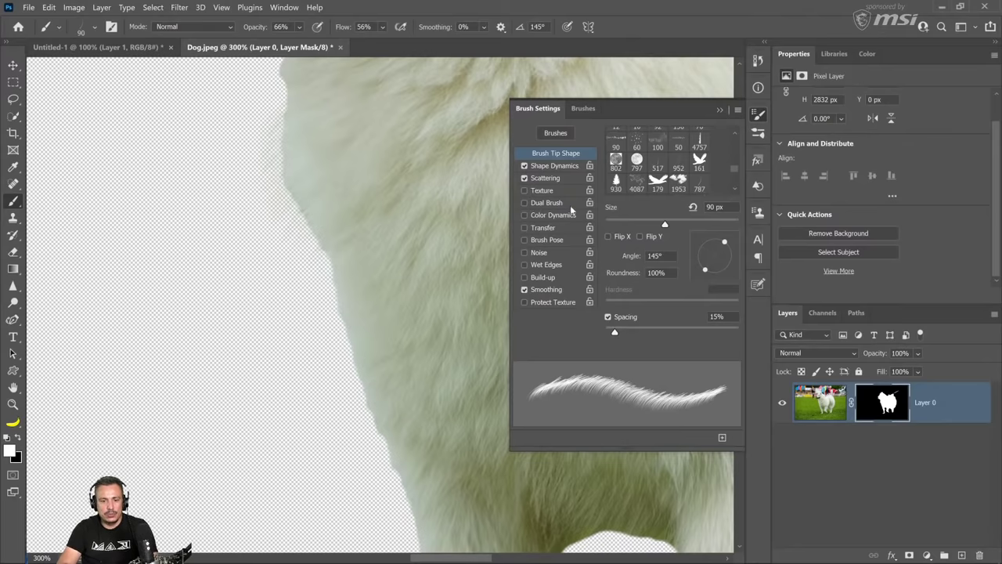
Set the fur brush's Angle Jitter control to Direction in its Shape Dynamics.
left_click(555, 166)
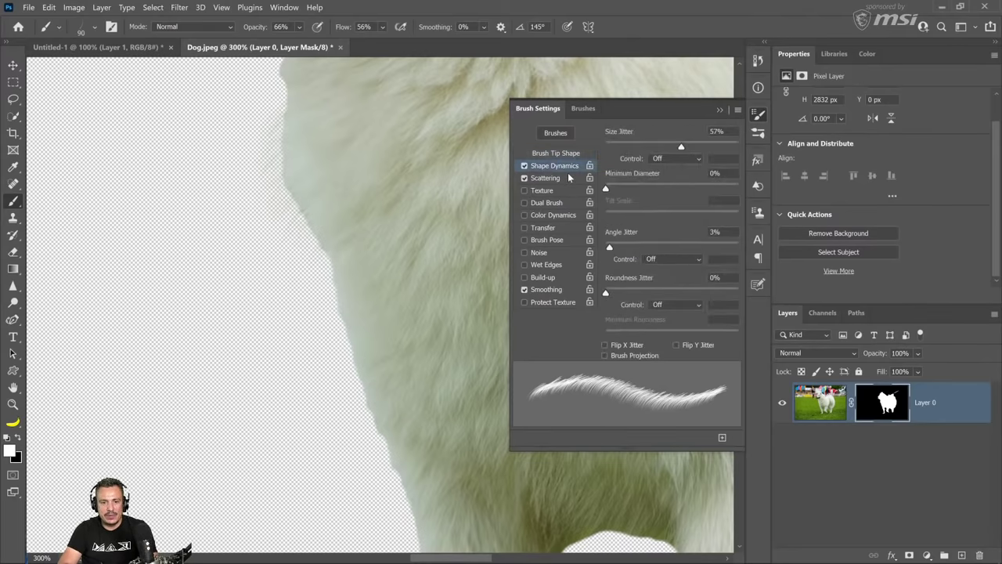
left_click(658, 261)
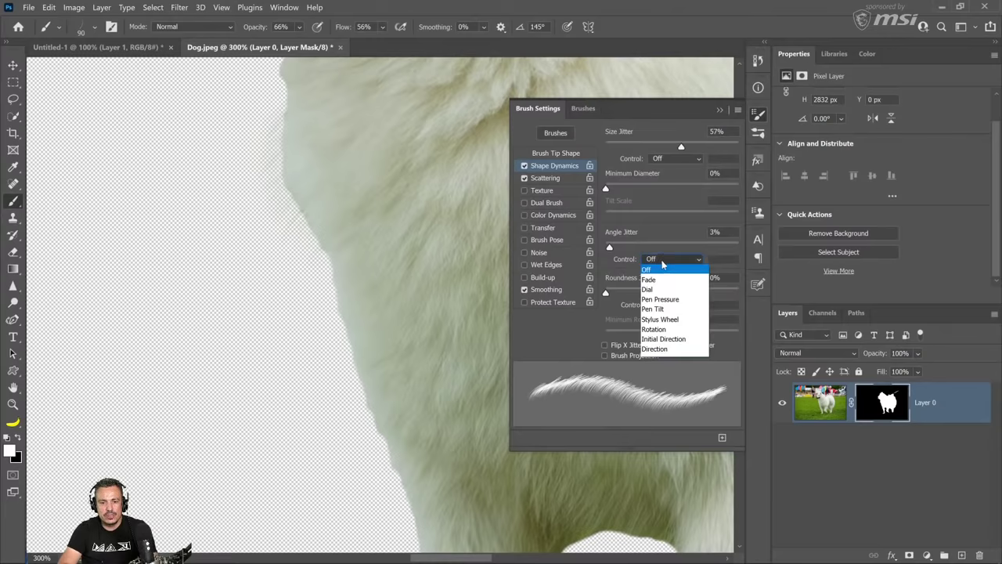
left_click(665, 349)
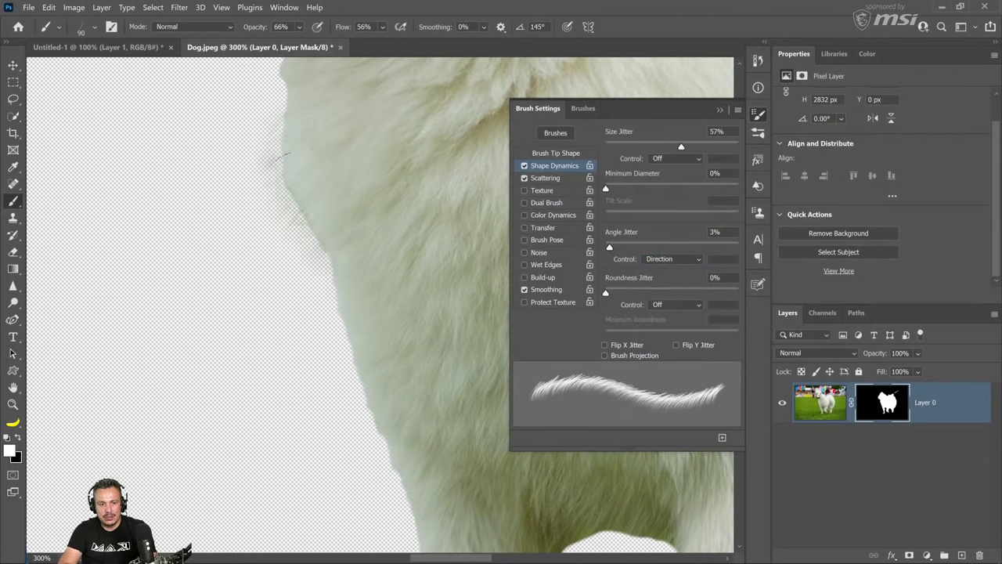
Paint test fur strokes on the mask along the chest's edge with the direction-following brush and undo the last stroke.
mouse_move(281, 157)
left_mouse_down()
mouse_move(314, 260)
mouse_move(349, 271)
left_mouse_up()
left_click_drag(266, 194, 324, 265)
key("ctrl+z")
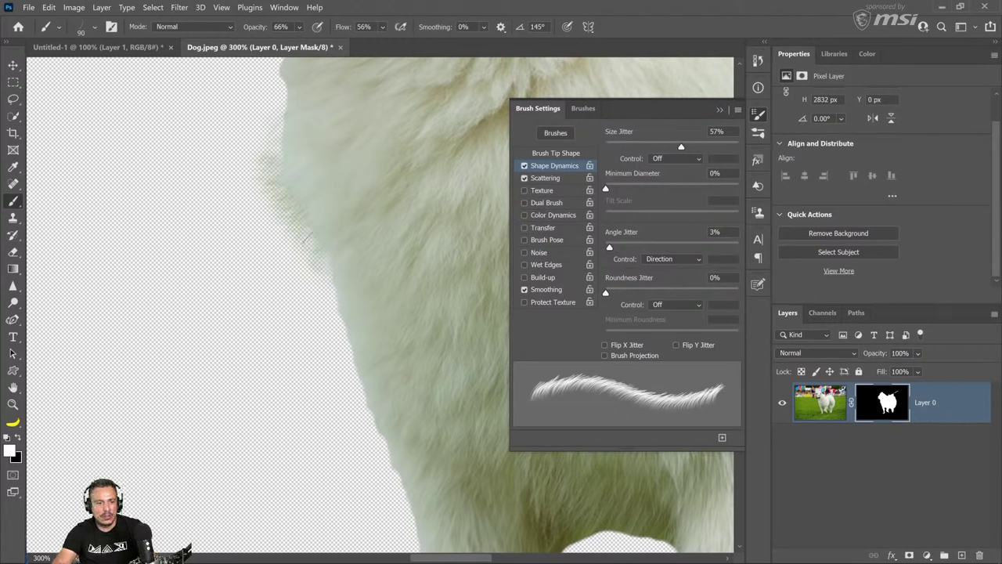
Set the fur brush's Angle Jitter control to Off and paint fur on the mask along the upper chest edge.
left_click(657, 259)
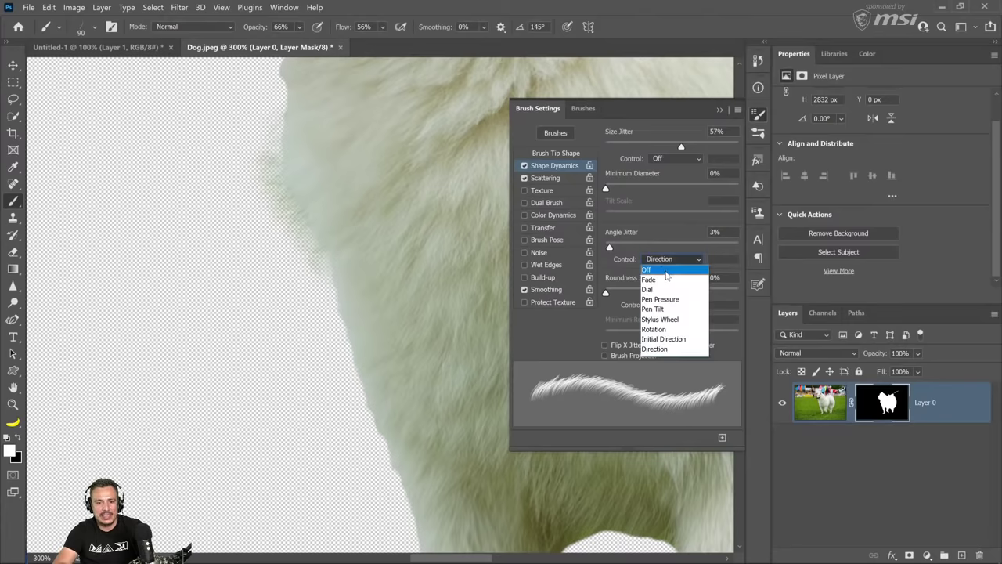
left_click(664, 270)
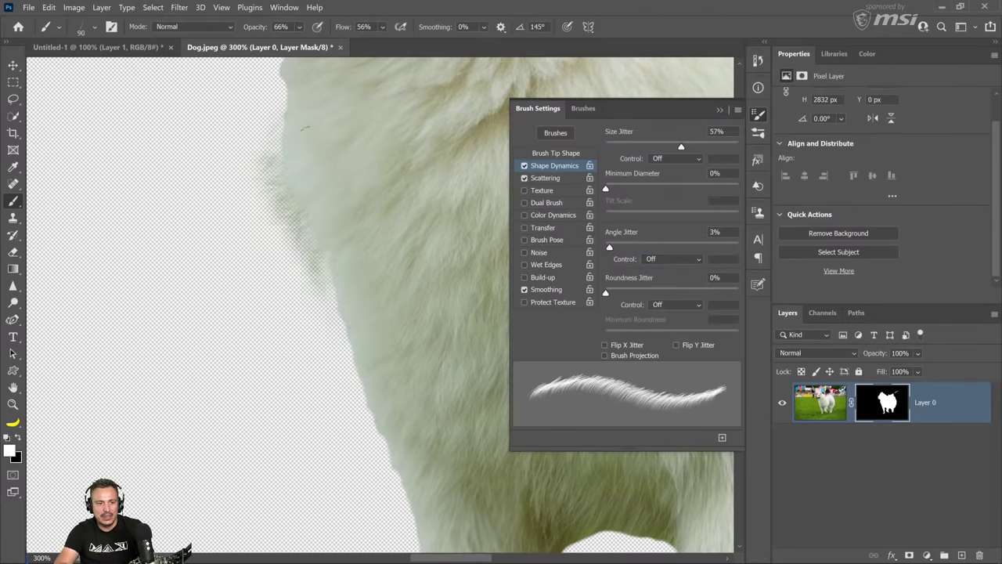
mouse_move(304, 127)
left_mouse_down()
mouse_move(287, 155)
mouse_move(373, 297)
left_mouse_up()
key("F5")
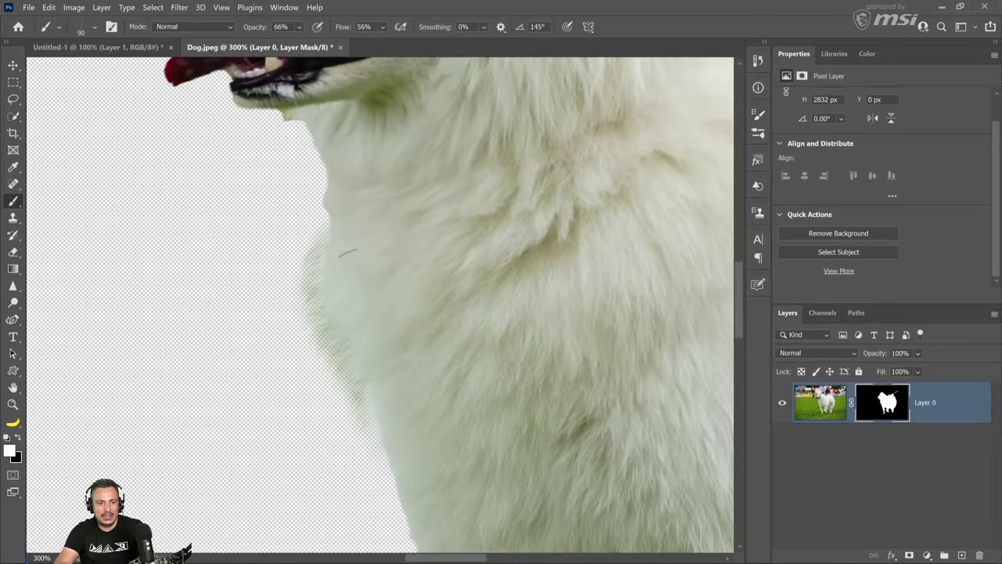
left_click_drag(348, 262, 337, 270)
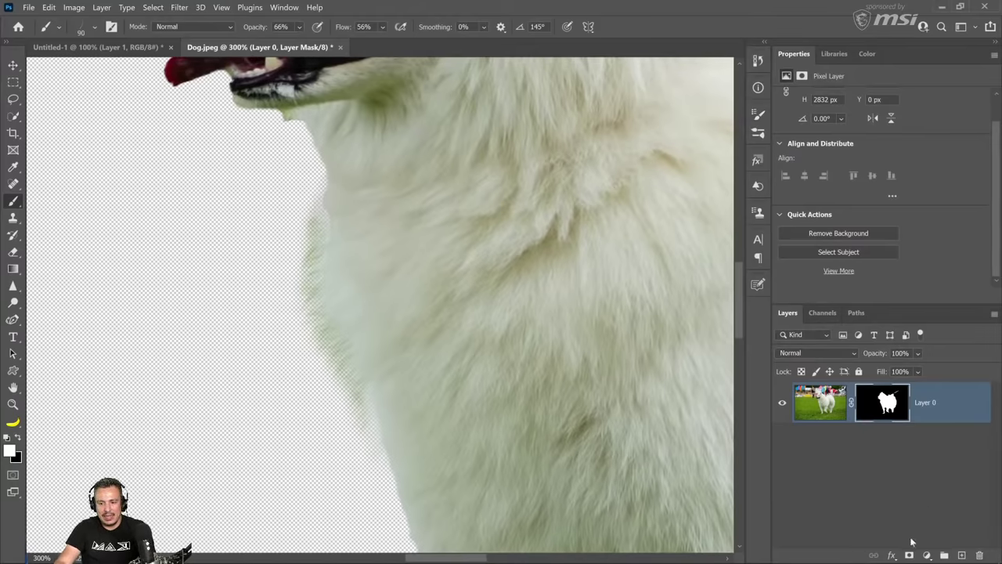
Add a black (000000) Solid Color fill layer and place it beneath the dog layer.
left_click(927, 555)
left_click(932, 328)
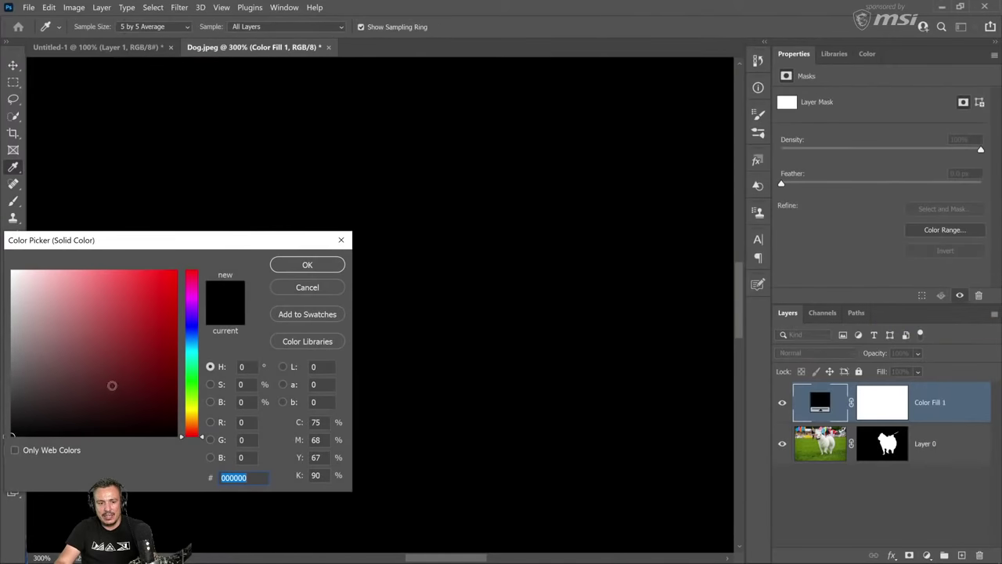
left_click(342, 270)
left_click_drag(818, 403, 817, 466)
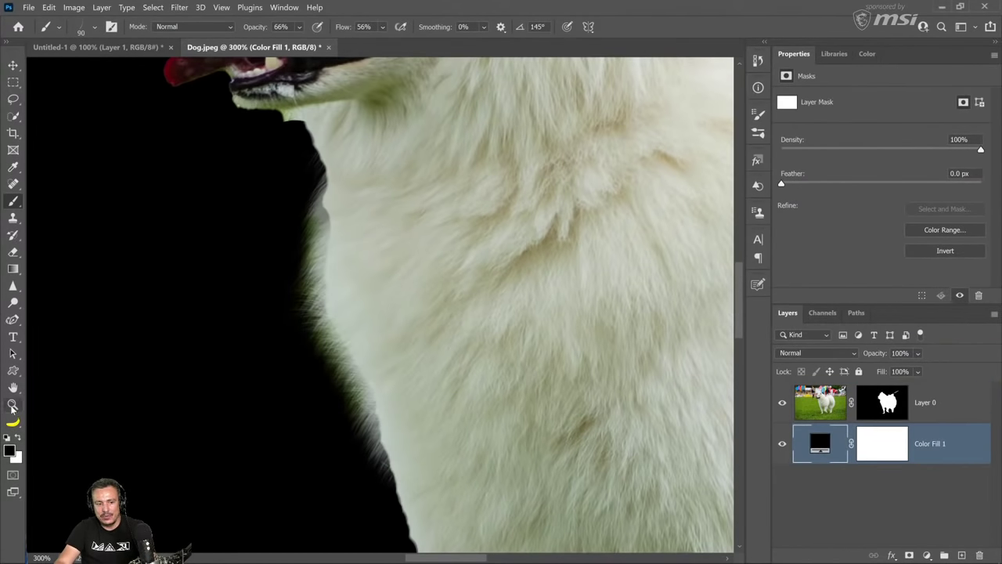
Enlarge the fur brush to 149 px and paint longer fur on Layer 0's mask along the chest's edge.
key("z")
left_click(417, 376)
left_click(419, 375)
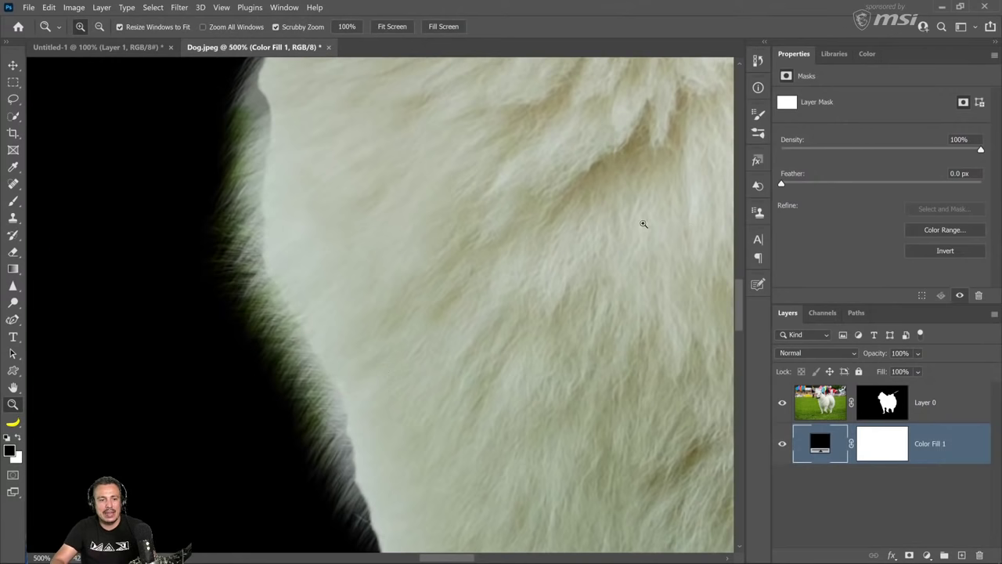
left_click(13, 201)
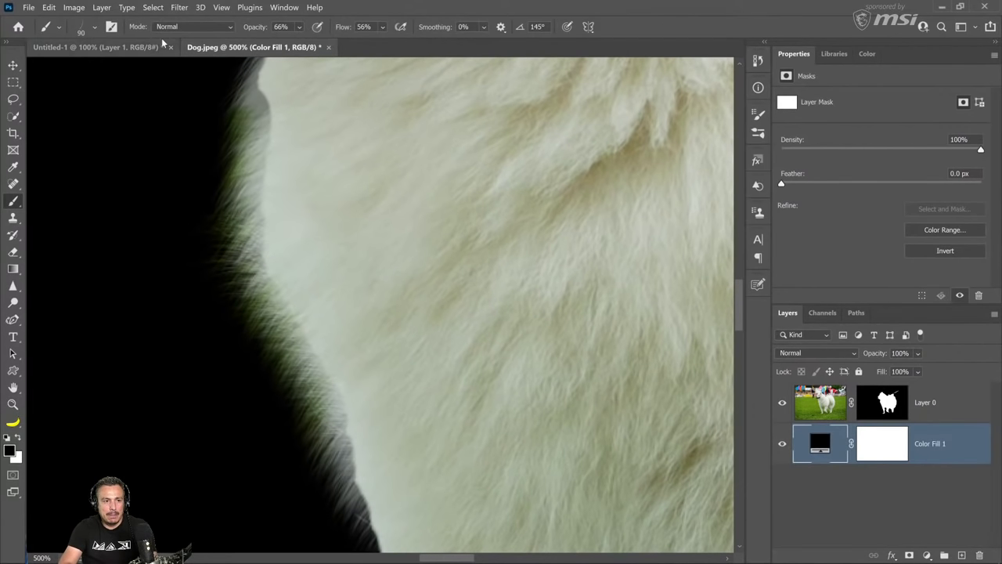
left_click(95, 28)
left_click_drag(114, 70, 121, 70)
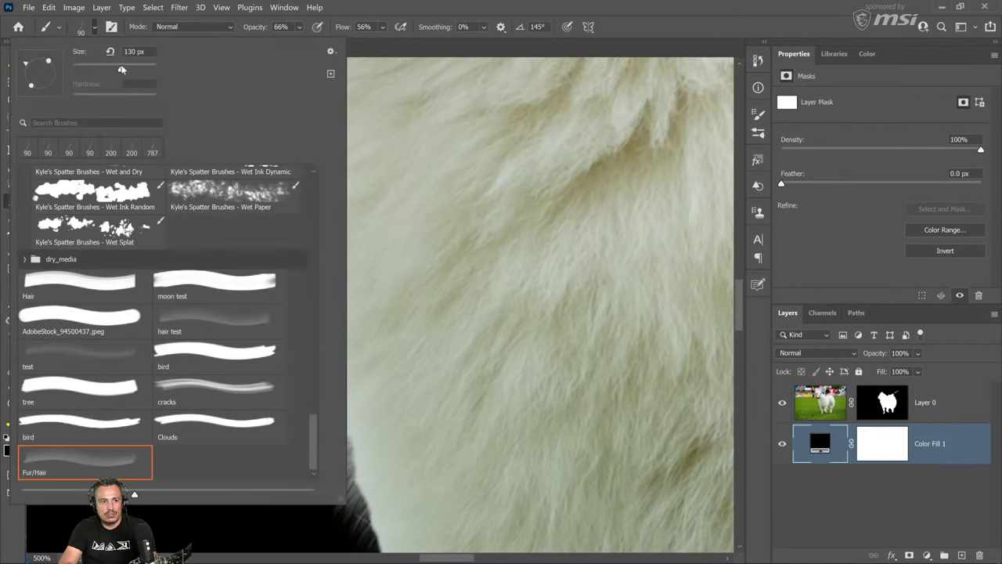
left_click(415, 213)
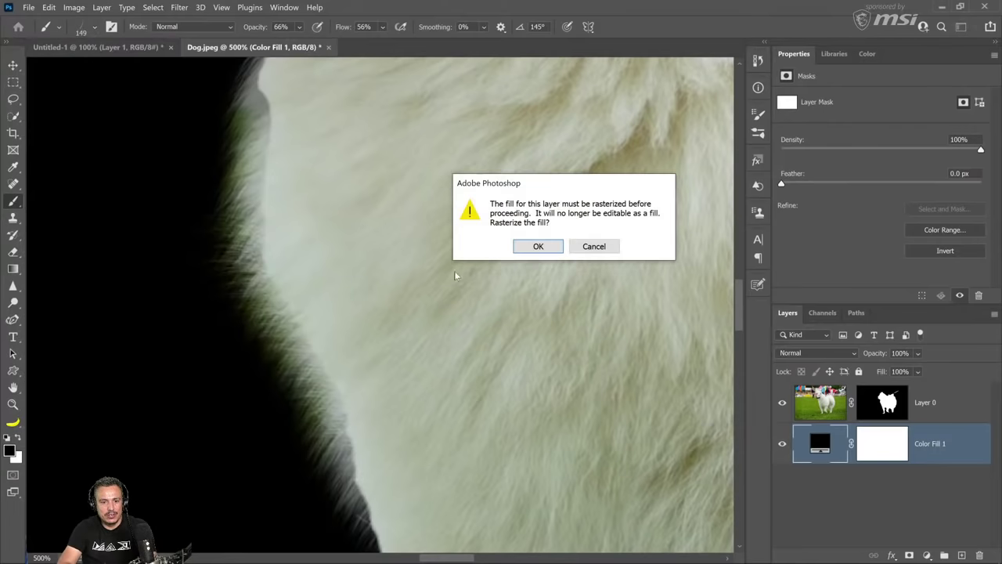
left_click(595, 246)
left_click(875, 402)
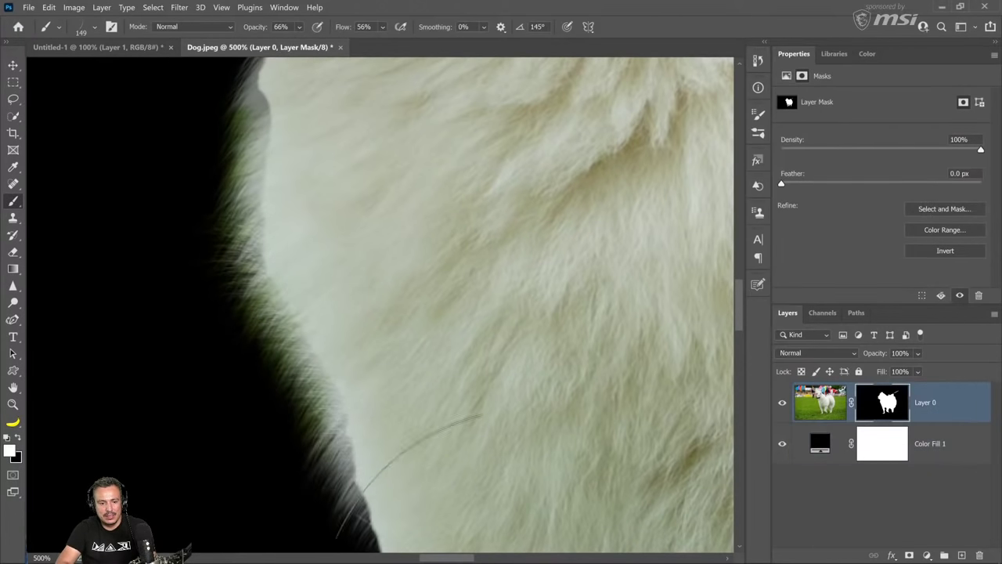
left_click_drag(399, 408, 360, 301)
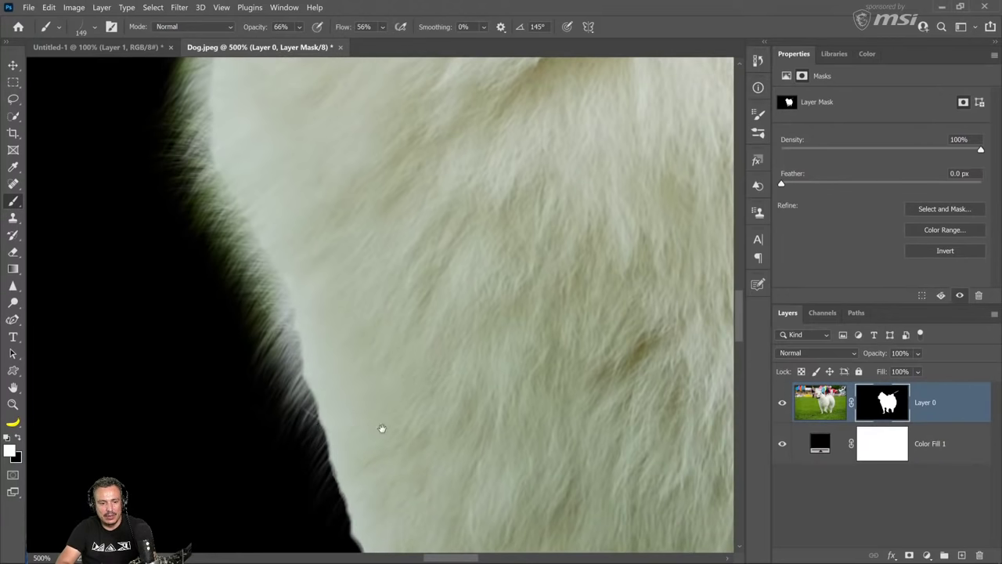
mouse_move(381, 430)
left_mouse_down()
mouse_move(337, 319)
mouse_move(313, 352)
mouse_move(329, 407)
mouse_move(388, 518)
left_mouse_up()
Reduce the fur brush size to 35 px and paint short fur on the mask along the lower chest edge.
key("bracketleft")
key("bracketleft")
key("bracketleft")
key("bracketleft")
key("bracketleft")
key("bracketleft")
key("bracketleft")
key("bracketleft")
key("bracketleft")
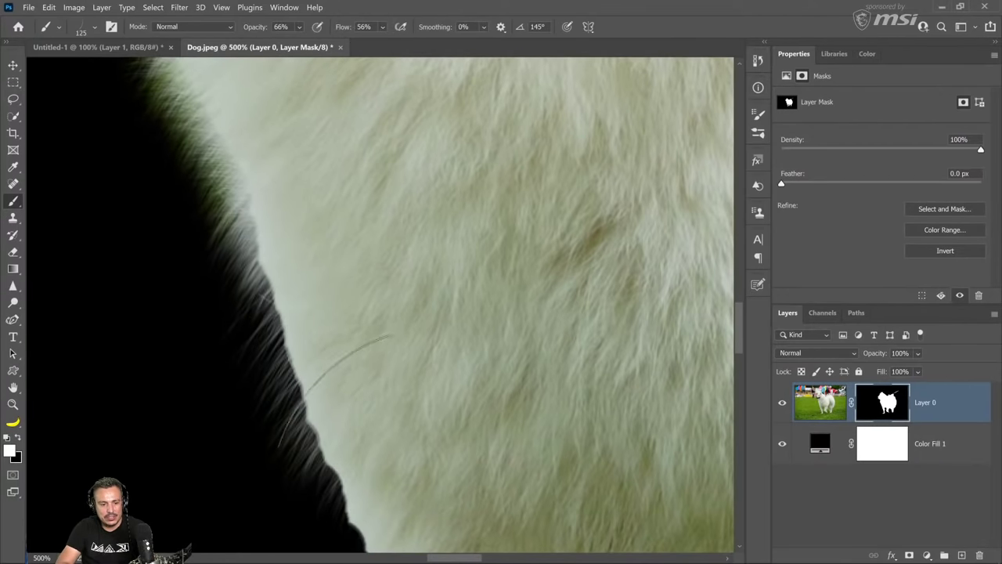
mouse_move(317, 427)
left_mouse_down()
mouse_move(265, 292)
mouse_move(254, 211)
left_mouse_up()
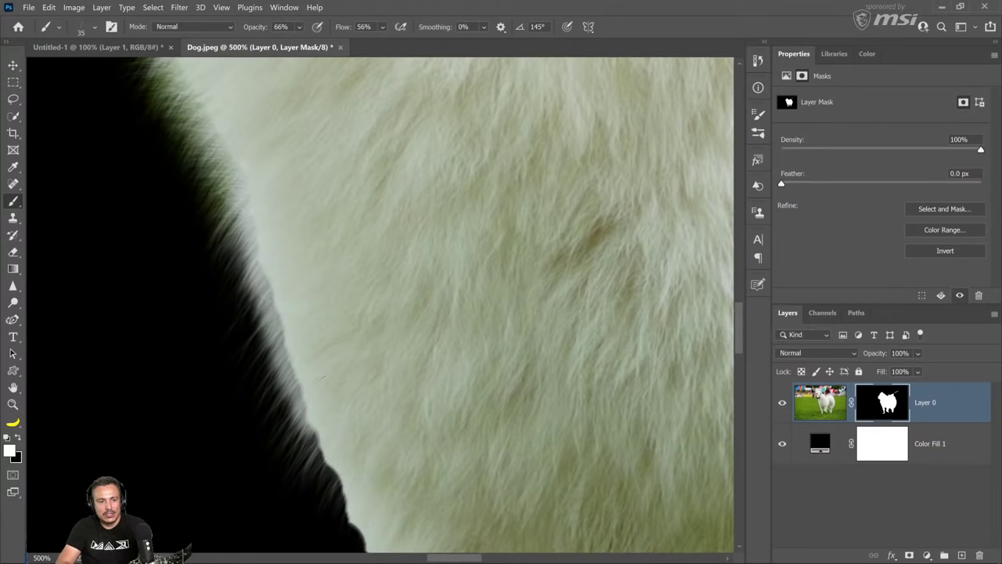
Undo the fur strokes and the black fill layer, going back to the state with the selection around the dog's edge.
key("ctrl+z")
key("ctrl+z")
key("ctrl+z")
key("ctrl+z")
key("ctrl+z")
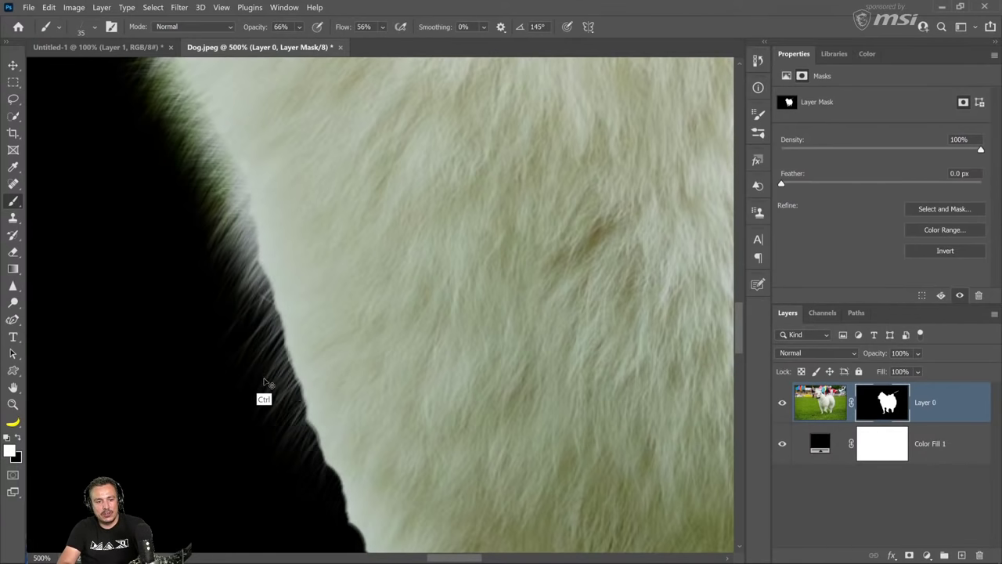
key("ctrl+z")
key("ctrl+z")
key("ctrl+z")
key("ctrl+z")
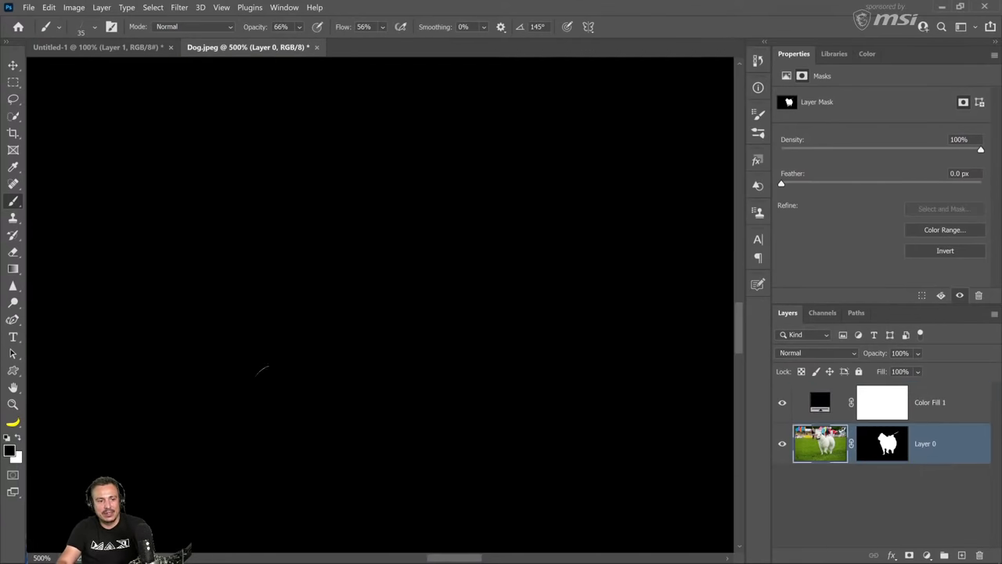
key("ctrl+z")
key("ctrl+shift+z")
key("ctrl+shift+z")
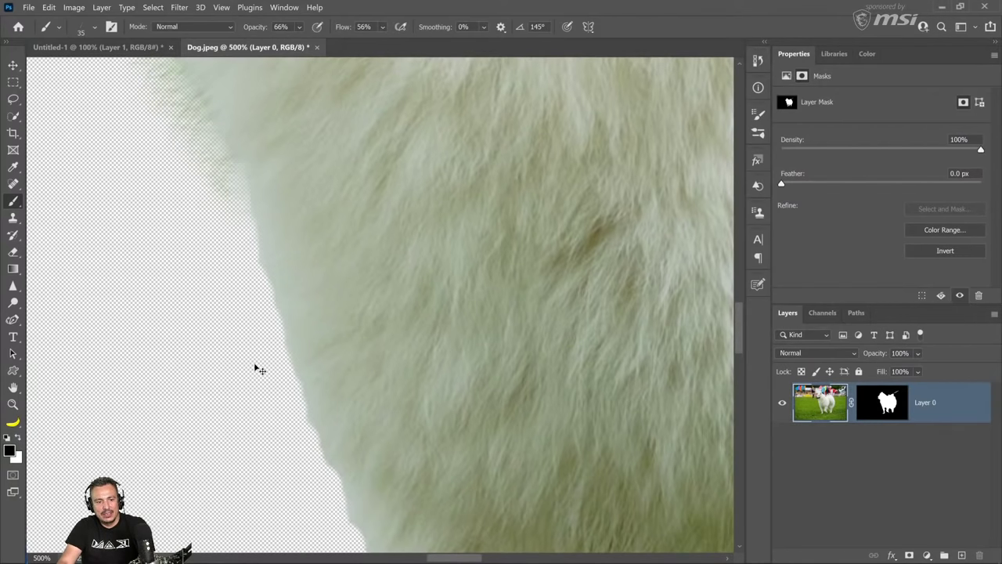
key("ctrl+shift+z")
key("ctrl+shift+z")
key("ctrl+shift+z")
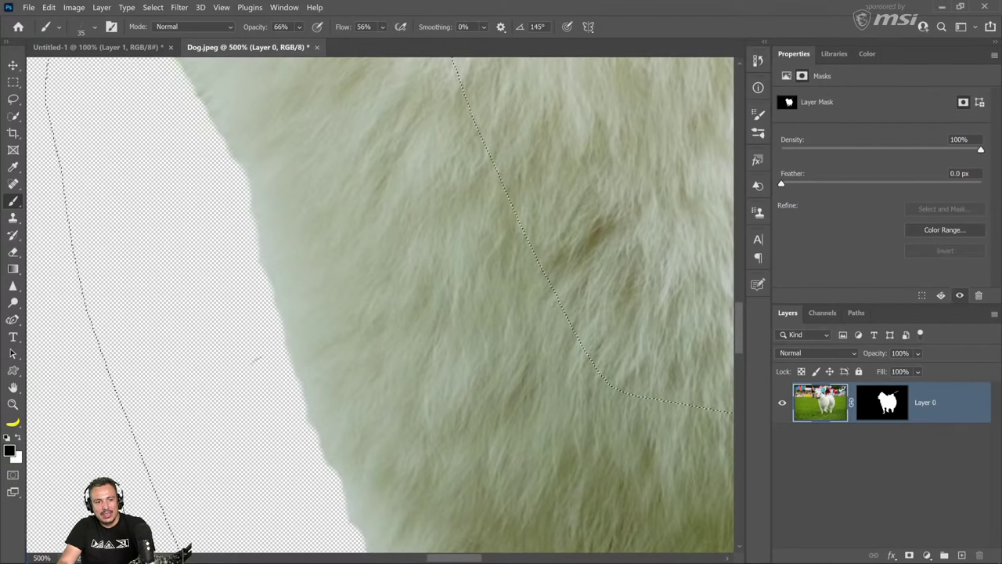
Deselect the area around the dog's edge and undo the deselection.
key("z")
key("ctrl+0")
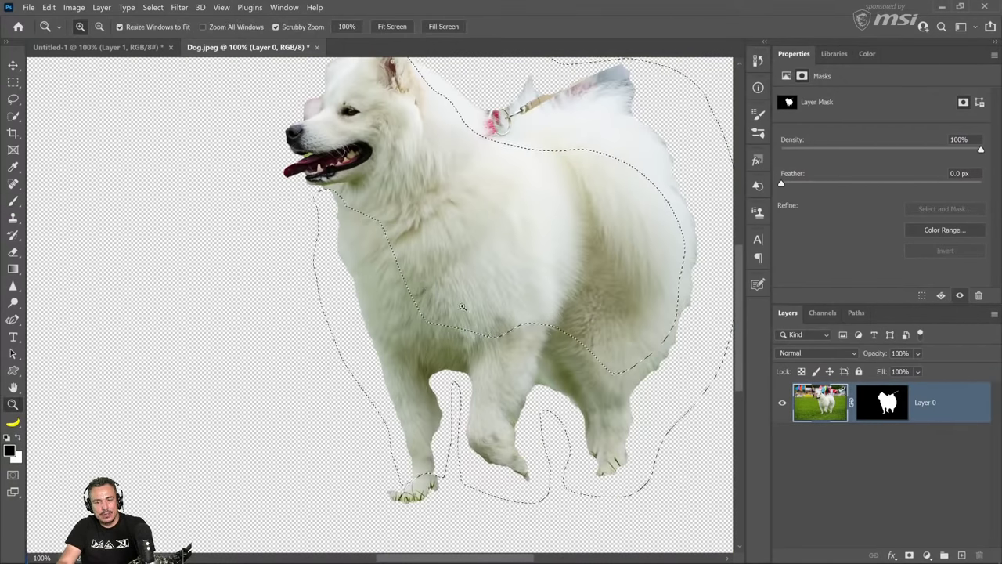
left_click(377, 308)
left_click(376, 308)
key("ctrl+d")
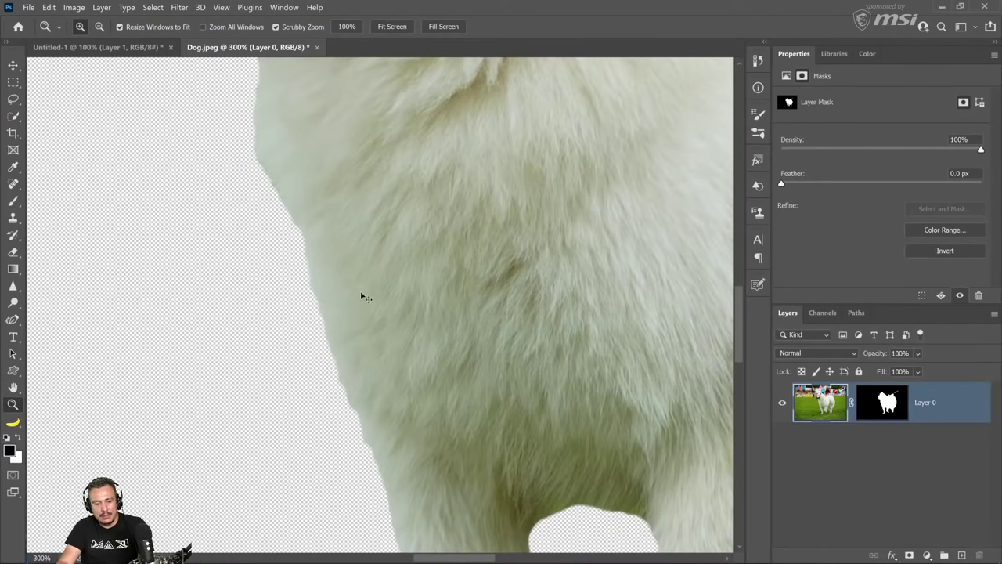
key("ctrl+z")
left_click_drag(504, 386, 439, 215)
left_click(180, 7)
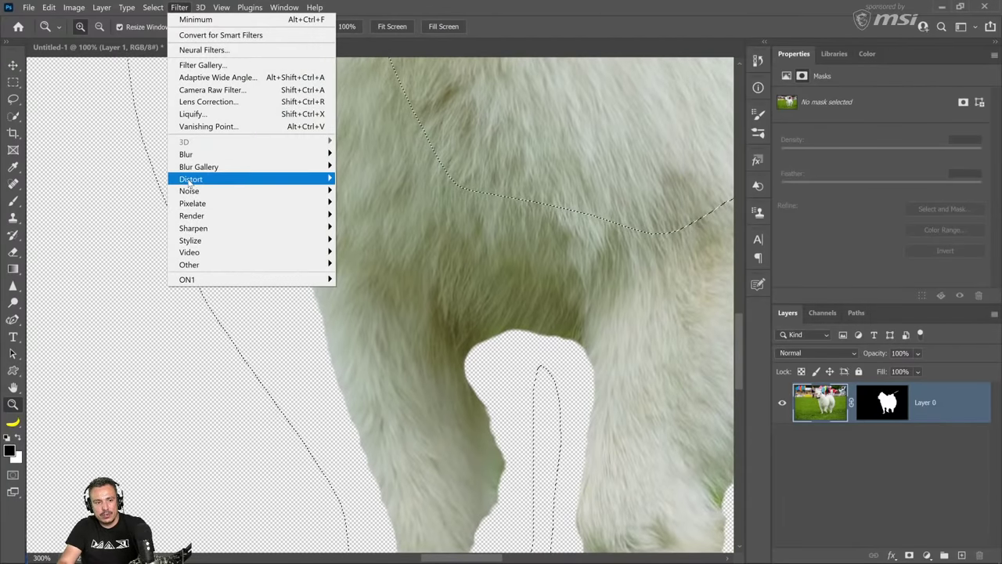
mouse_move(188, 154)
left_click(368, 196)
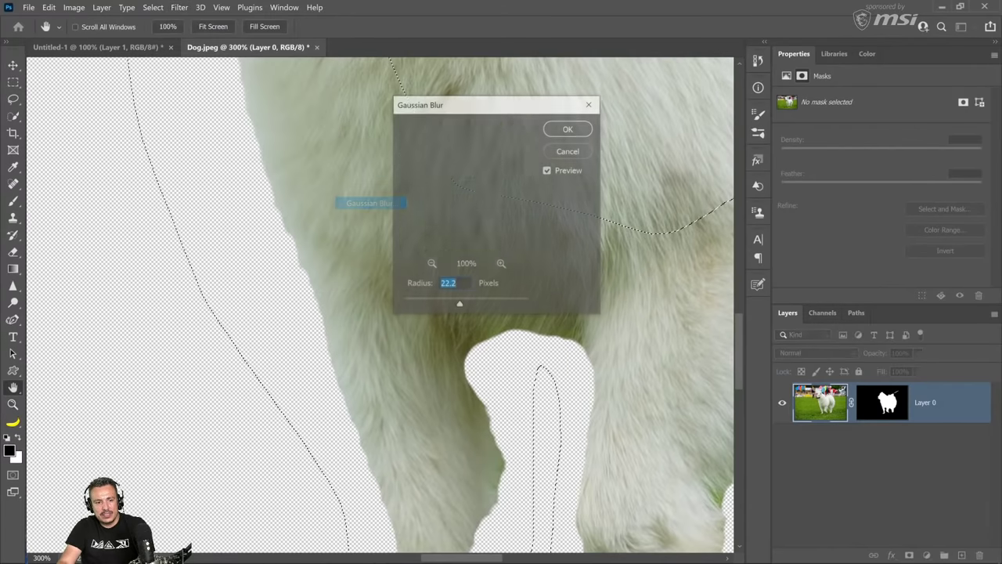
left_click_drag(459, 304, 437, 306)
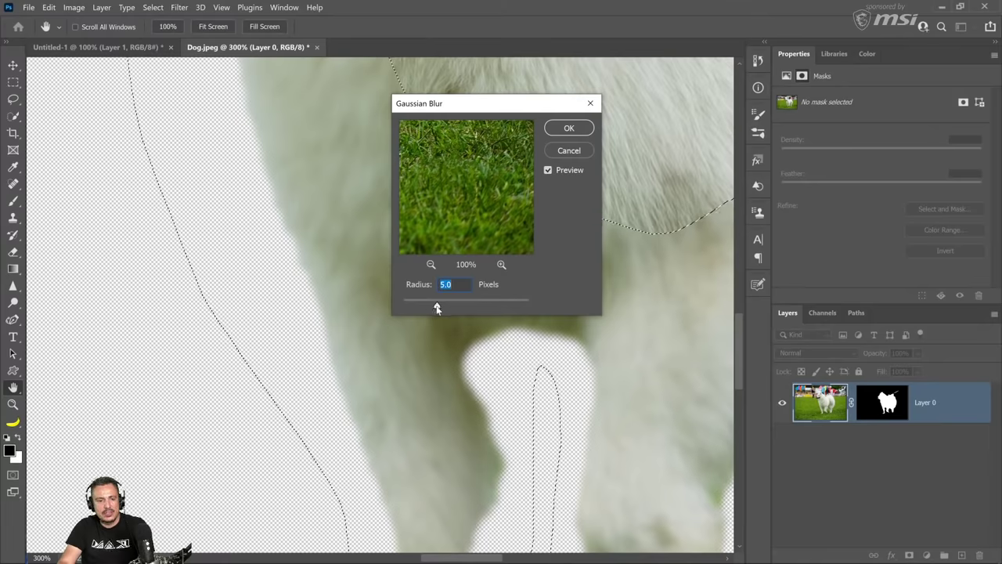
left_click(567, 153)
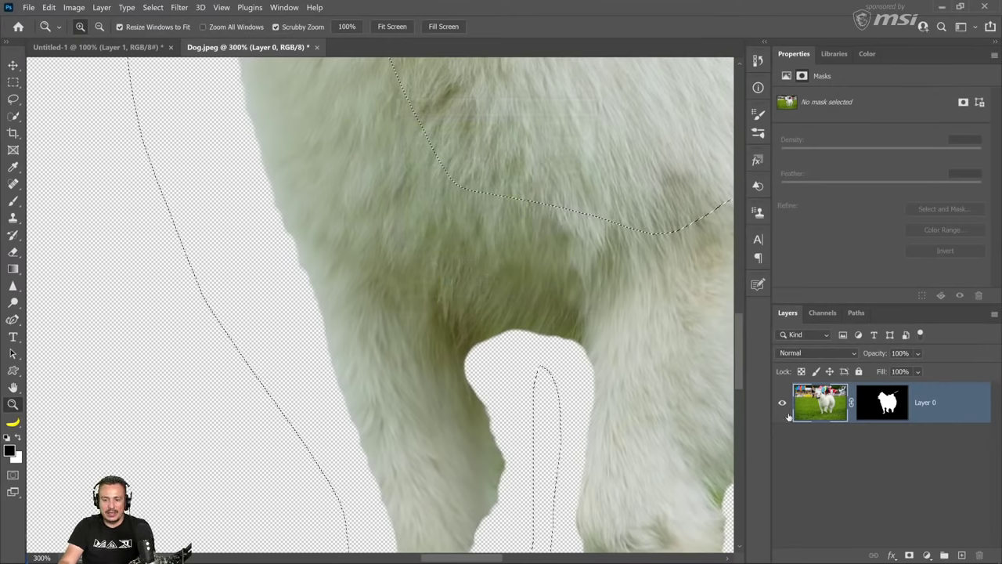
Apply a Gaussian Blur with a 4.0 px radius to the selected area of Layer 0's mask, clear the selection, and activate the Brush tool.
left_click(884, 403)
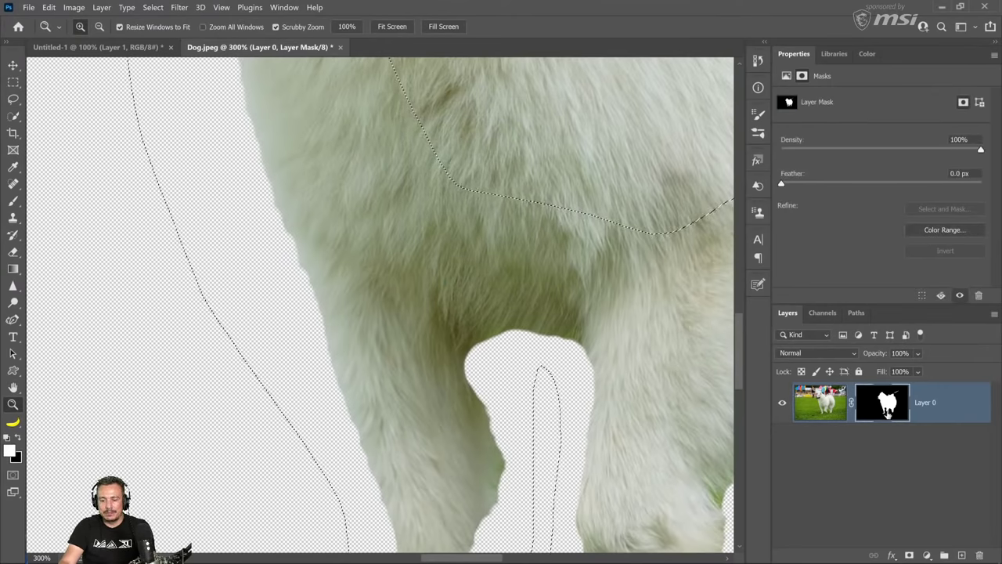
left_click(180, 7)
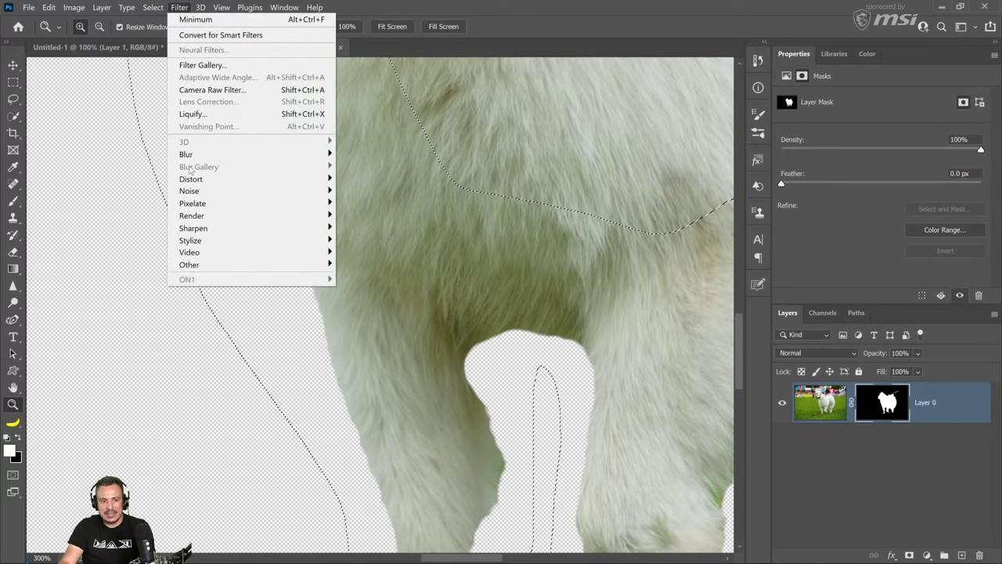
mouse_move(235, 154)
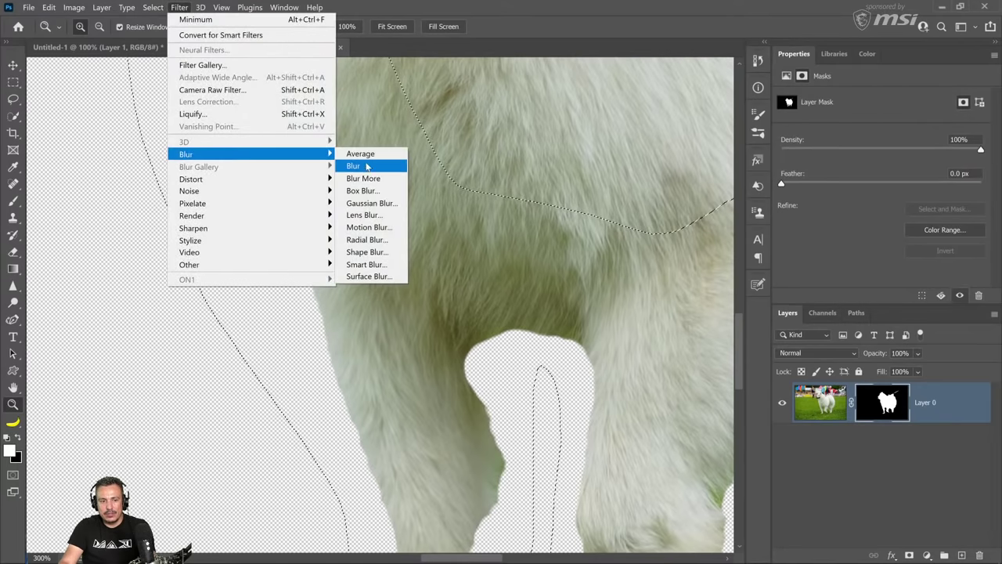
left_click(373, 203)
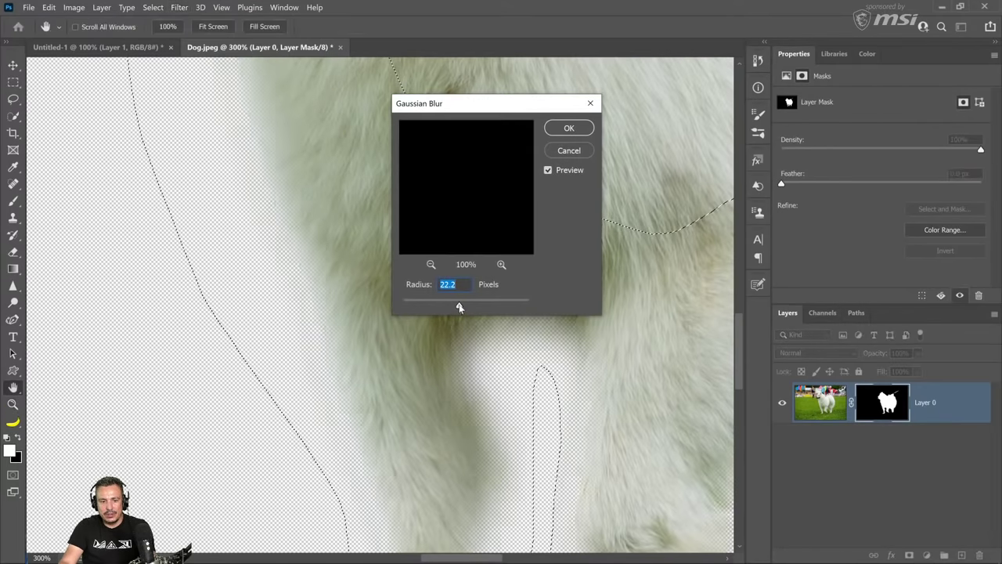
left_click_drag(460, 306, 424, 306)
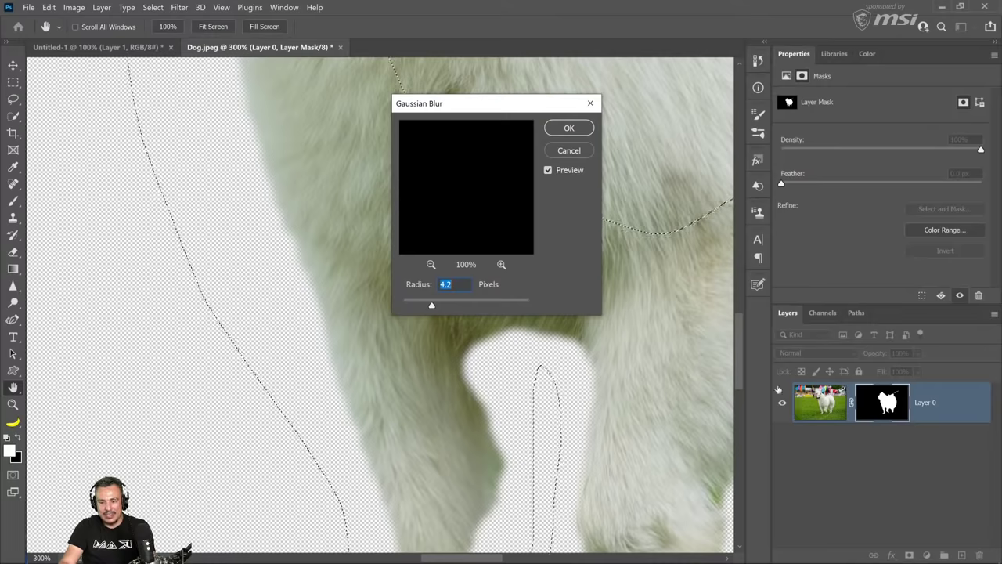
left_click_drag(430, 305, 439, 309)
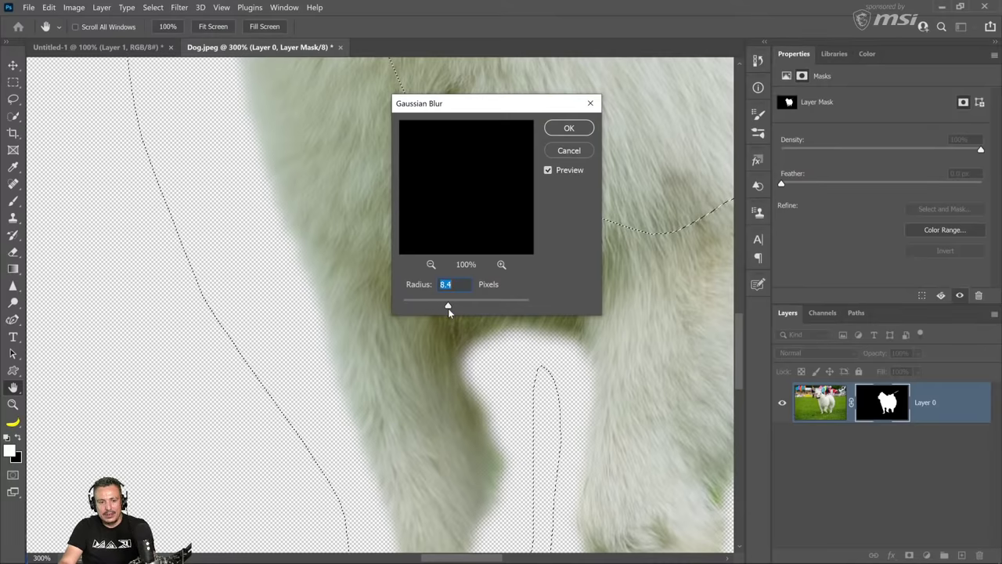
mouse_move(438, 311)
left_mouse_down()
mouse_move(400, 305)
mouse_move(429, 306)
left_mouse_up()
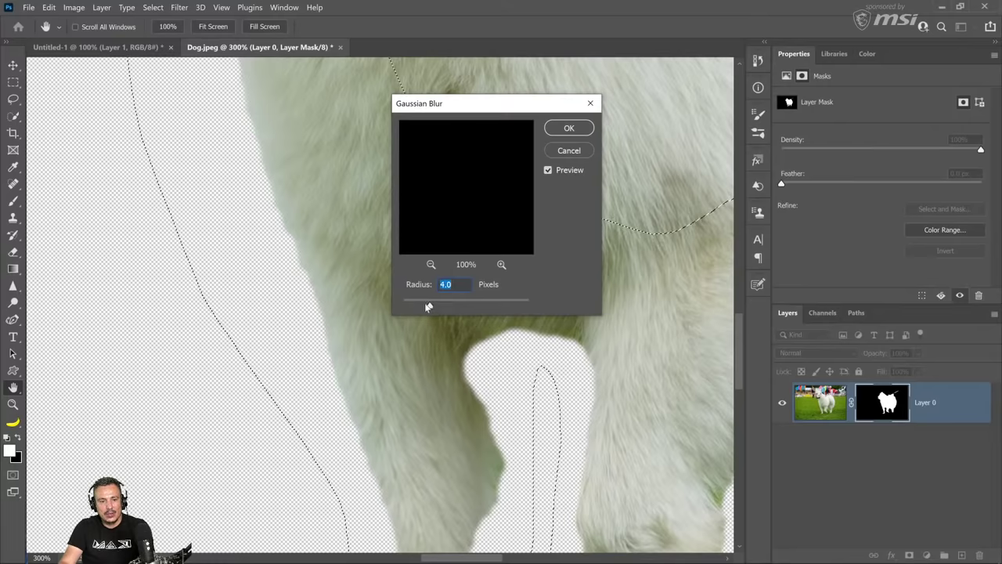
left_click(568, 127)
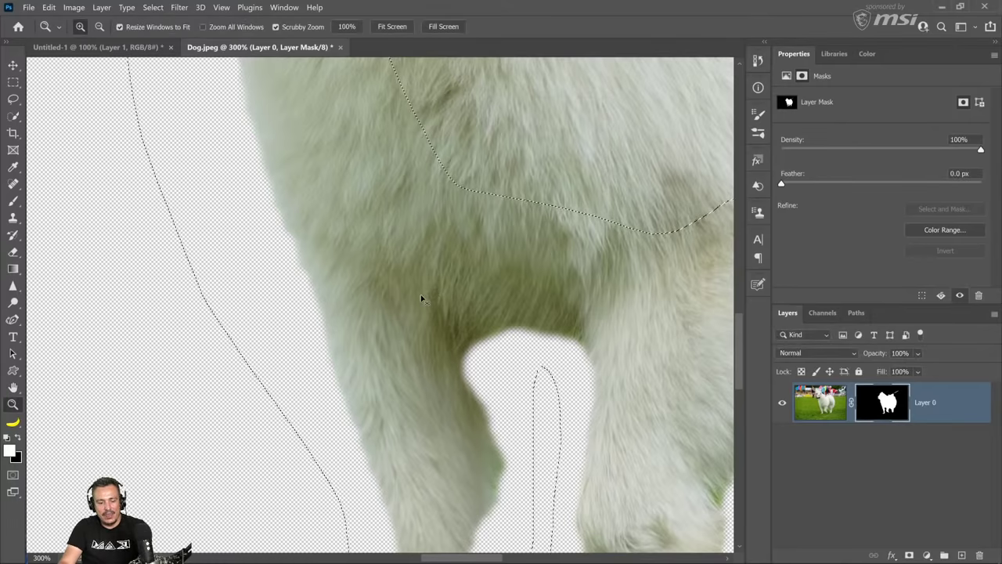
key("ctrl+d")
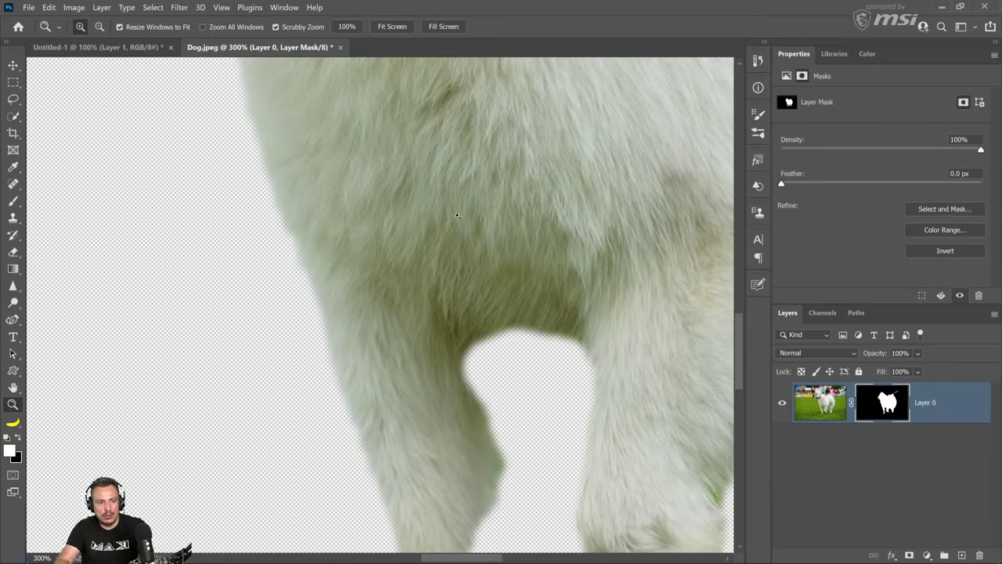
key("b")
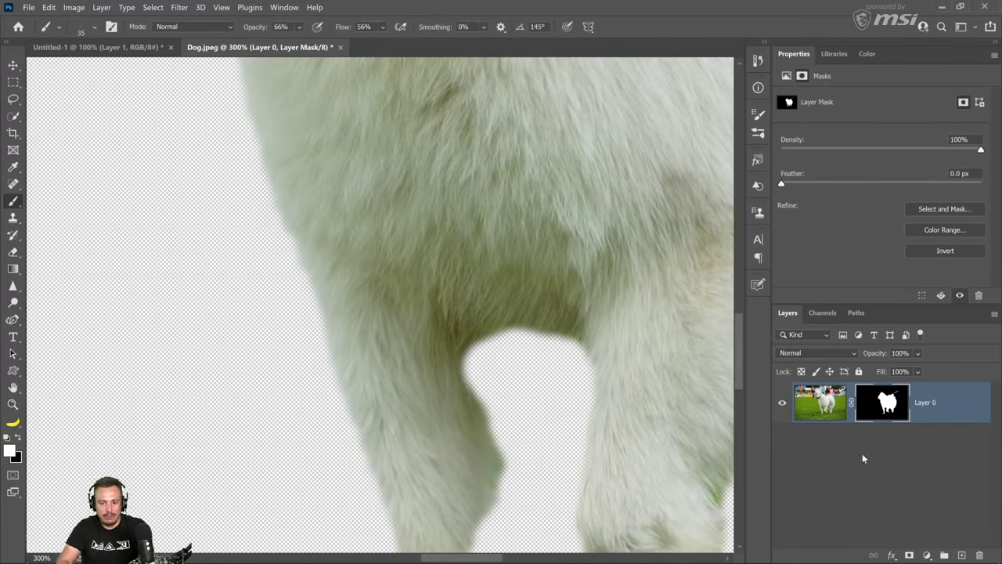
Add a black Solid Color fill layer beneath Layer 0 and target Layer 0's mask with white as the foreground color.
left_click(928, 553)
left_click(912, 323)
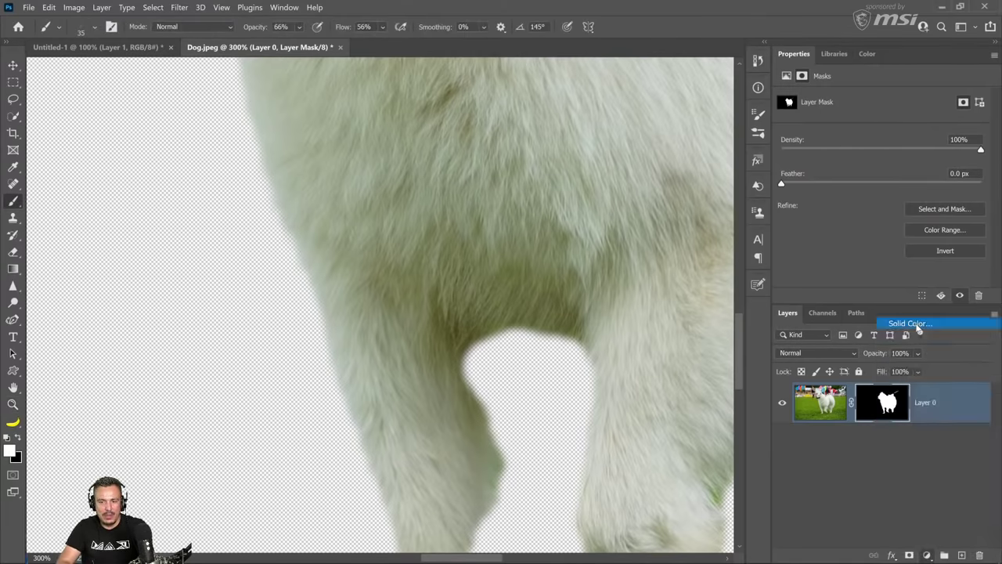
key("Return")
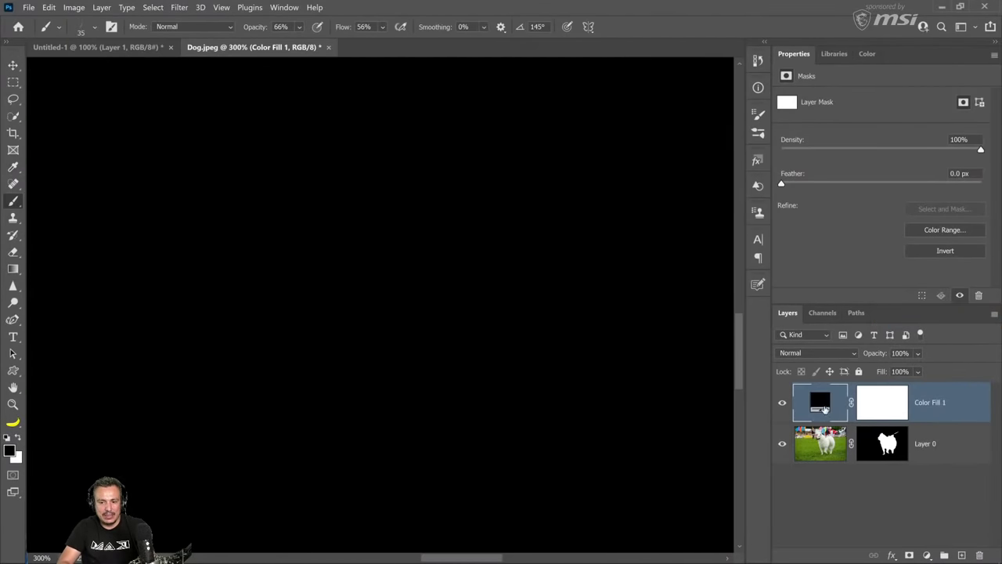
left_click_drag(817, 379, 822, 458)
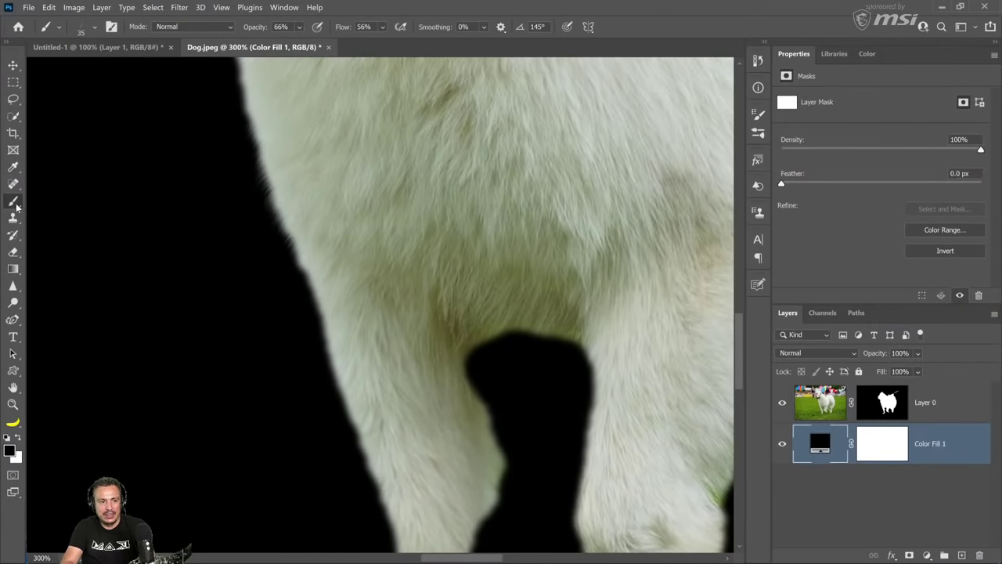
left_click(877, 411)
key("x")
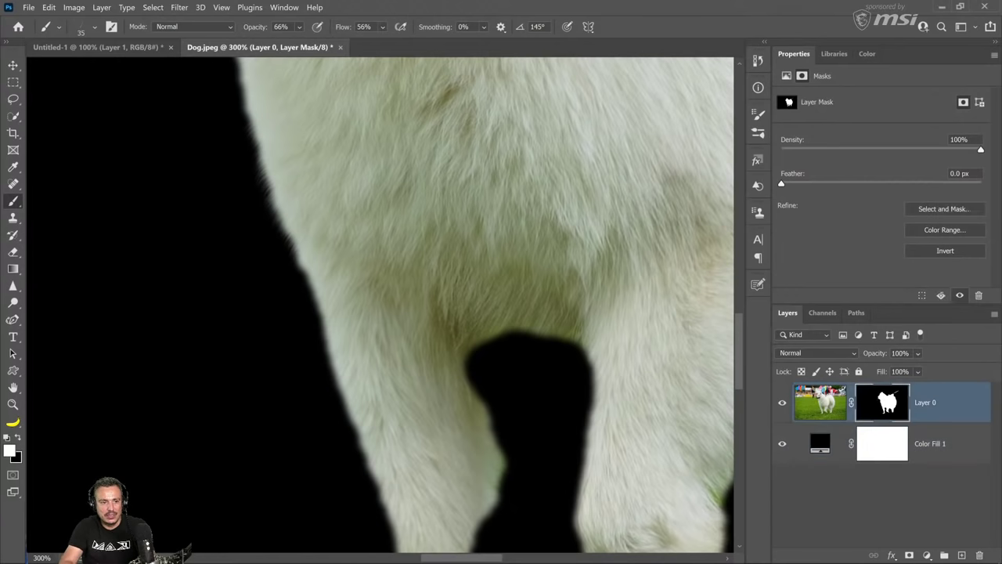
Paint white fur strokes on Layer 0's mask along the lower chest and front leg edge, enlarging the brush to 90 px.
left_click_drag(270, 180, 351, 422)
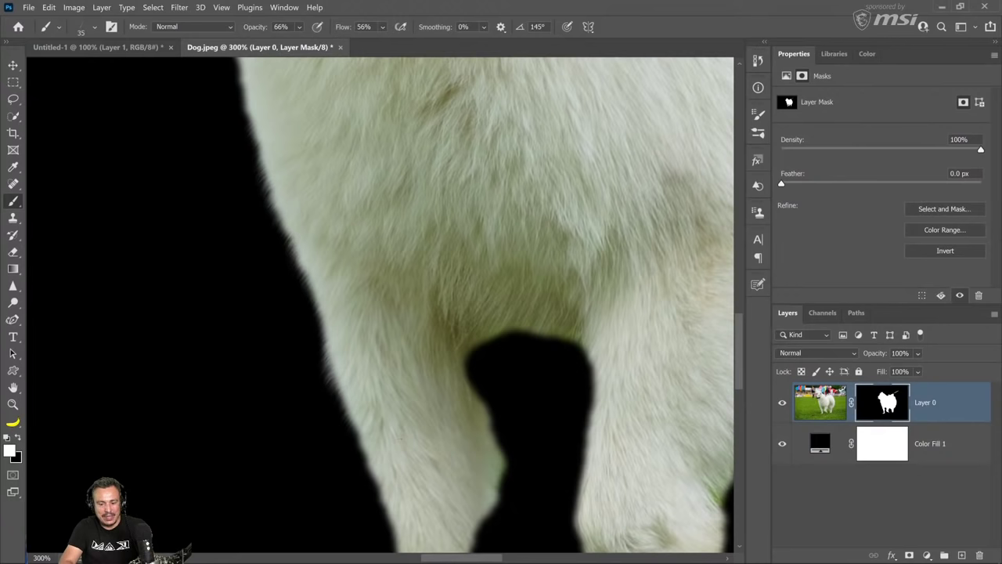
left_click_drag(263, 151, 291, 258)
key("bracketright")
left_click_drag(266, 202, 317, 333)
key("bracketright")
left_click_drag(282, 180, 277, 161)
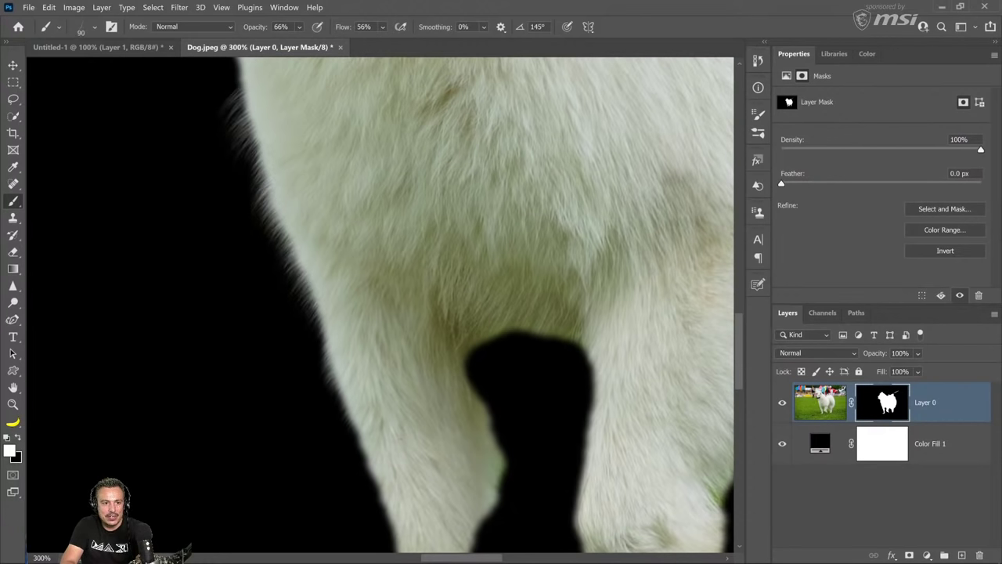
Paint fur on Layer 0's mask along the chest edge up to the chin with an 80 px brush and enlarge the brush to 125 px.
left_click_drag(313, 204, 374, 333)
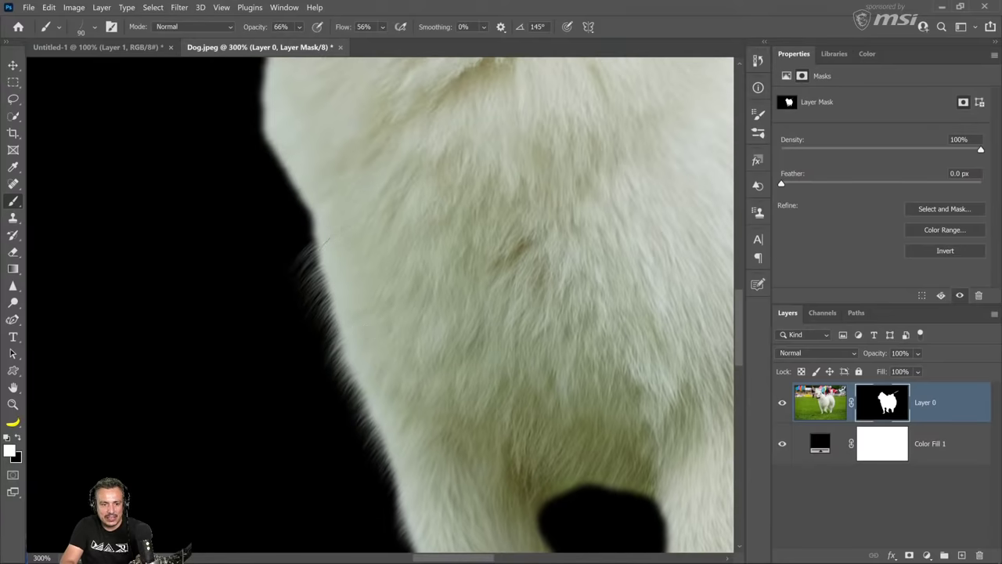
left_click_drag(339, 218, 416, 366)
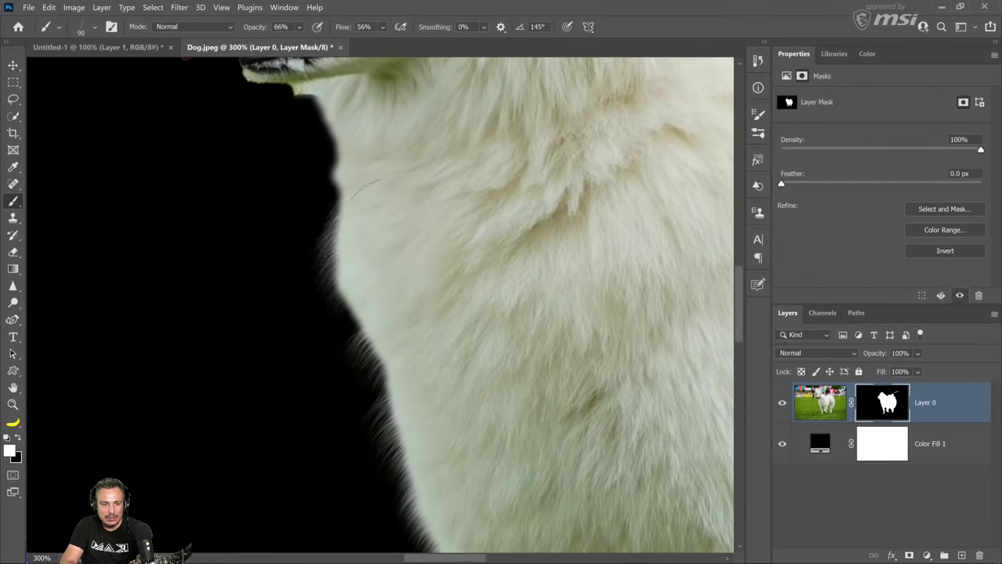
mouse_move(337, 242)
left_mouse_down()
mouse_move(310, 102)
mouse_move(333, 184)
mouse_move(332, 284)
left_mouse_up()
mouse_move(386, 337)
left_mouse_down()
mouse_move(368, 344)
mouse_move(380, 362)
mouse_move(368, 319)
left_mouse_up()
key("bracketright")
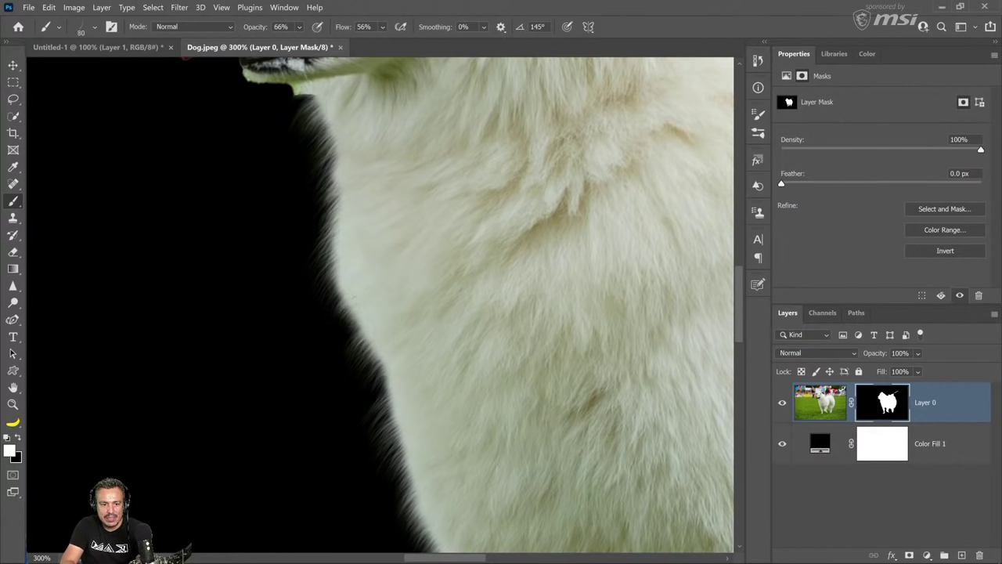
key("bracketright")
key("bracketright")
key("bracketright")
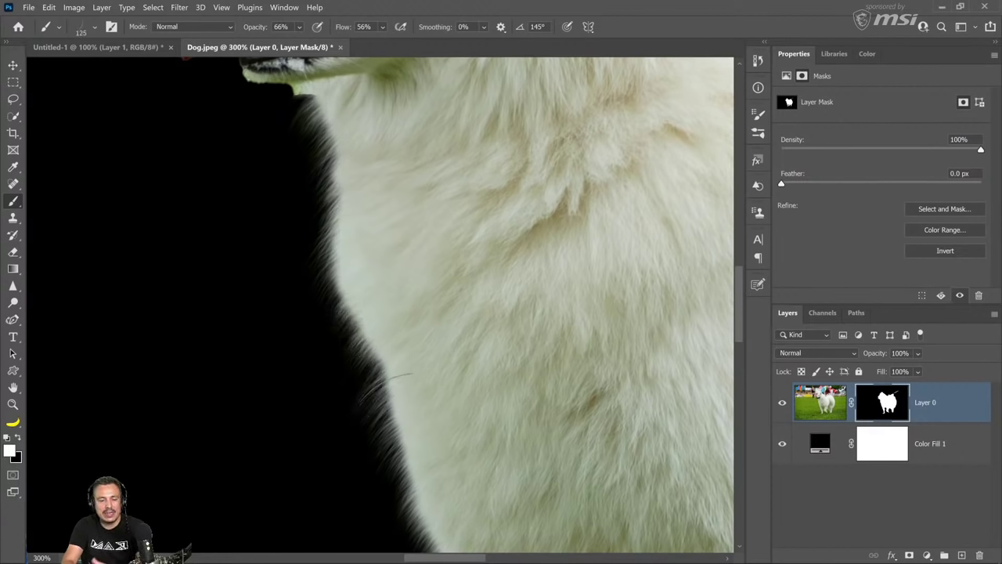
Examine the painted fur along the chest edge at several zoom levels.
left_click(13, 404)
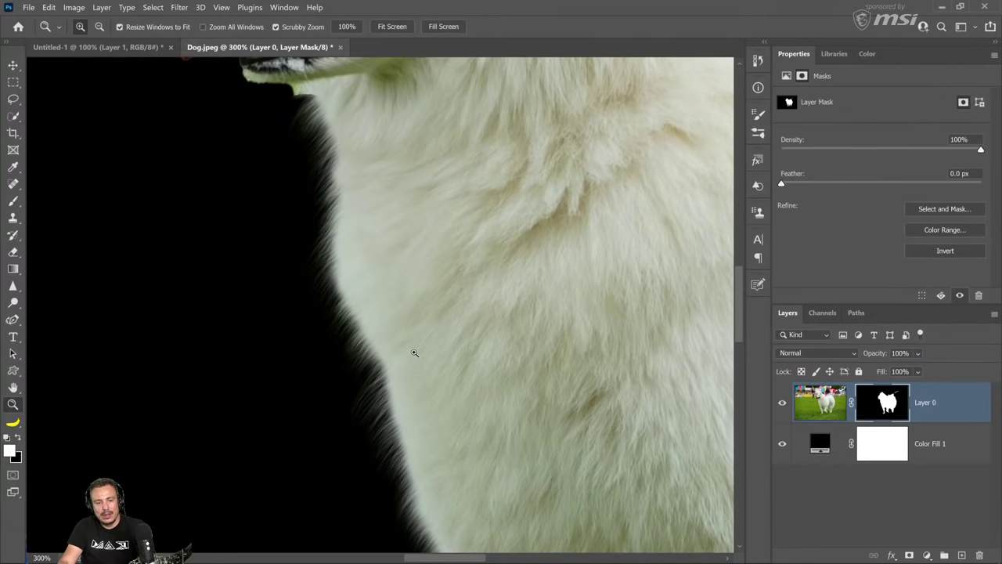
left_click(403, 355)
left_click(403, 355)
left_click(403, 355)
right_click(359, 345)
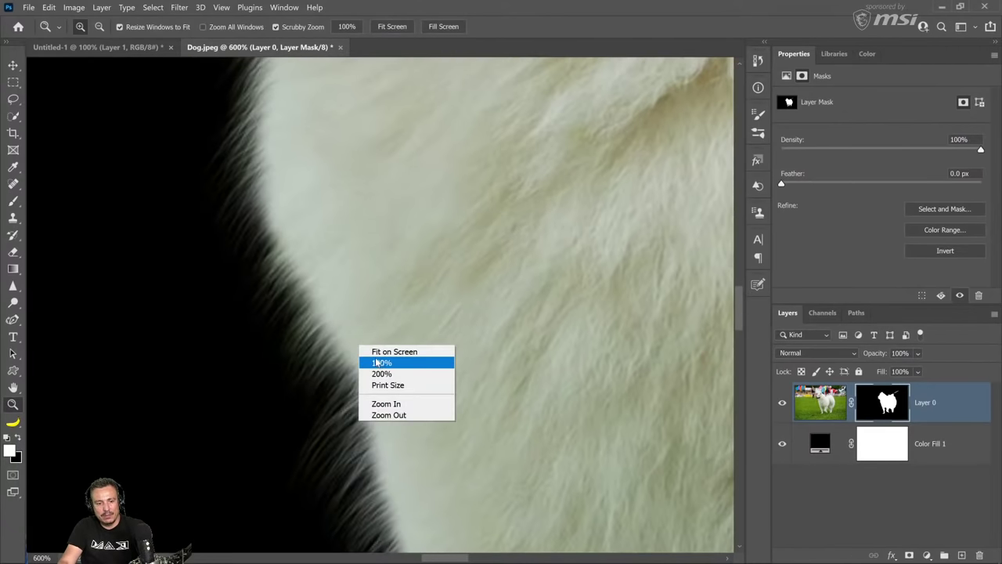
left_click(378, 364)
left_click(374, 361)
left_click(358, 331)
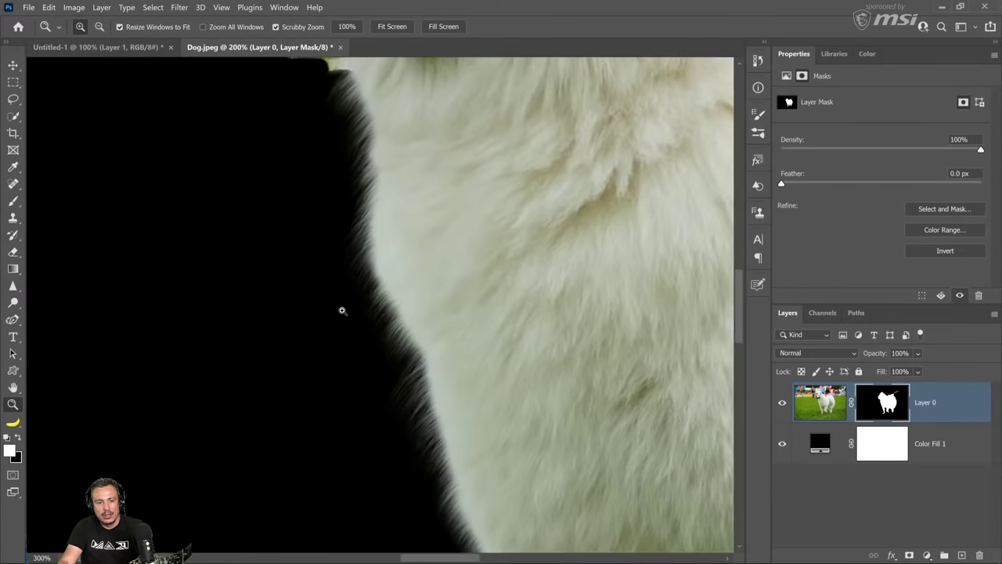
left_click(341, 310)
Lasso a freehand area around the chest edge on Layer 0's image and copy it to a new layer.
left_click(818, 405)
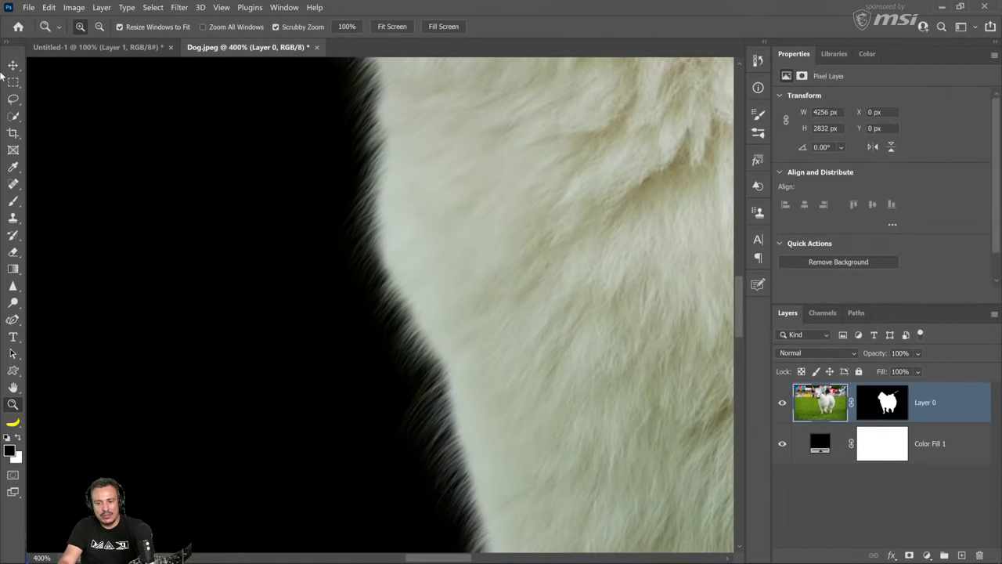
left_click(13, 99)
mouse_move(325, 190)
left_mouse_down()
mouse_move(342, 29)
mouse_move(565, 207)
mouse_move(638, 544)
mouse_move(172, 329)
mouse_move(165, 205)
left_mouse_up()
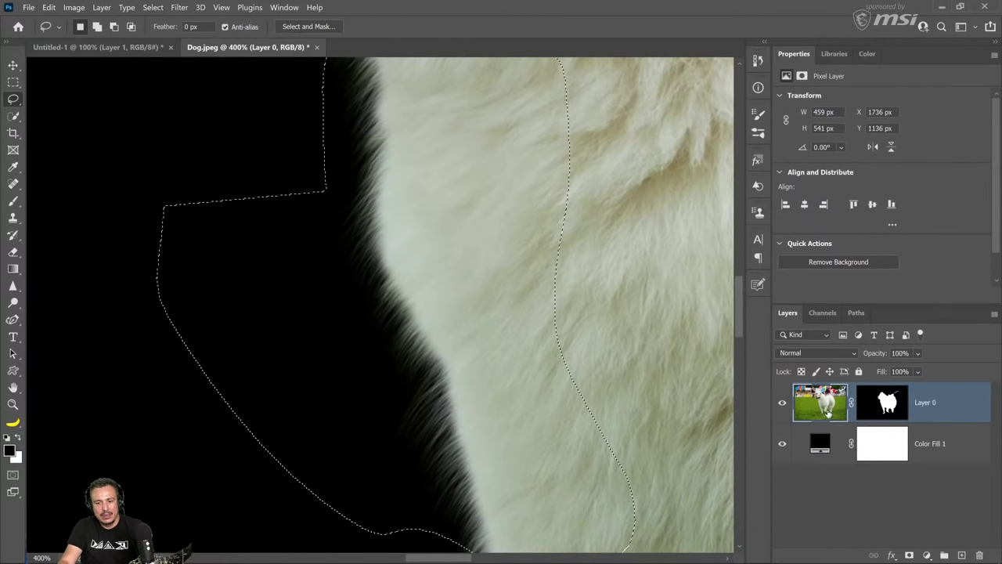
key("ctrl+j")
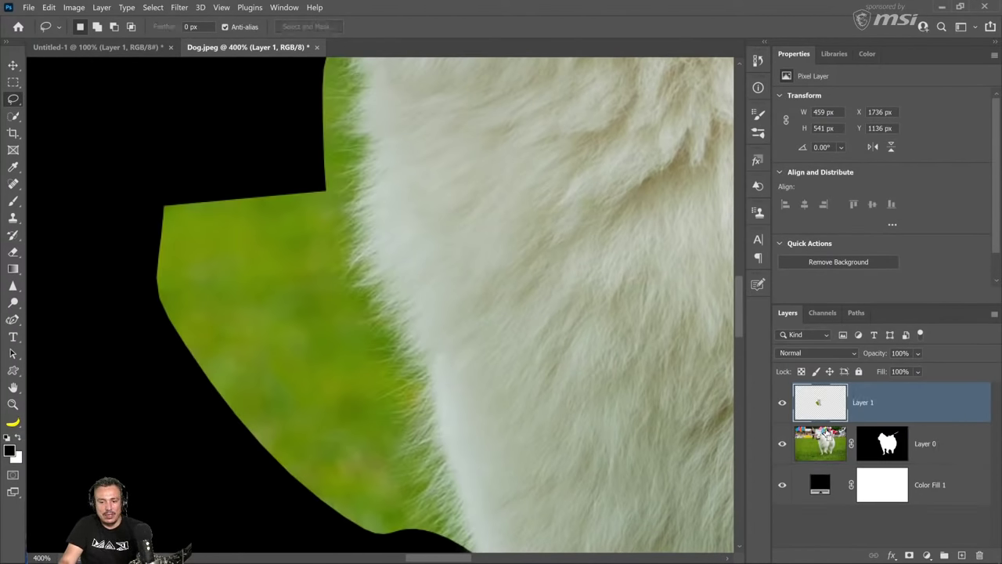
Clip the copied fur patch to Layer 0 and shift it outward over the chest edge to X 1684 px, Y 1146 px.
key("ctrl+alt+j")
left_click(559, 218)
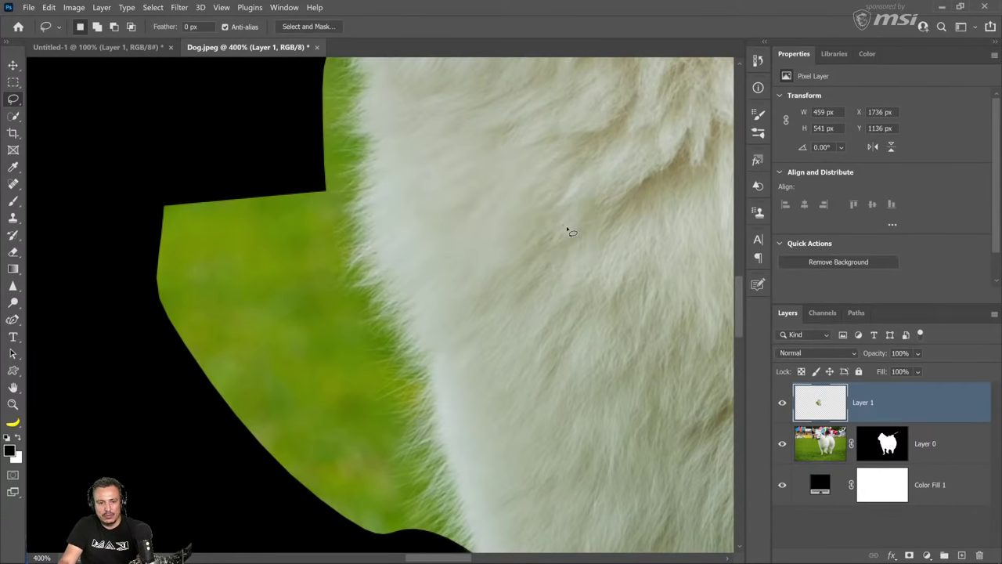
key("ctrl+alt+g")
left_click(13, 65)
left_click_drag(507, 228, 447, 233)
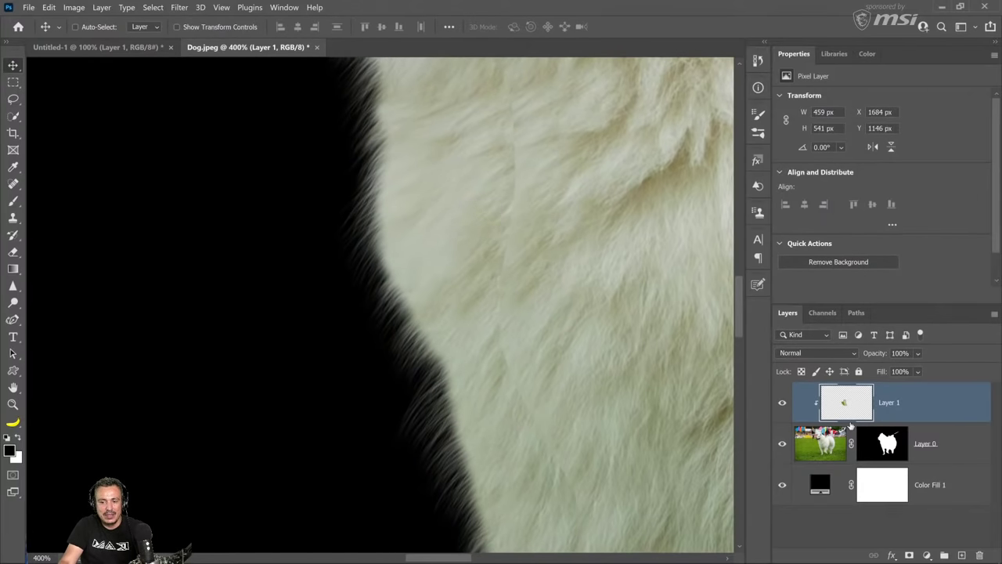
Add a black mask to clipped Layer 1 and reveal the fur along the chest edge with a 125 px Soft Round brush.
left_click(908, 556, "alt")
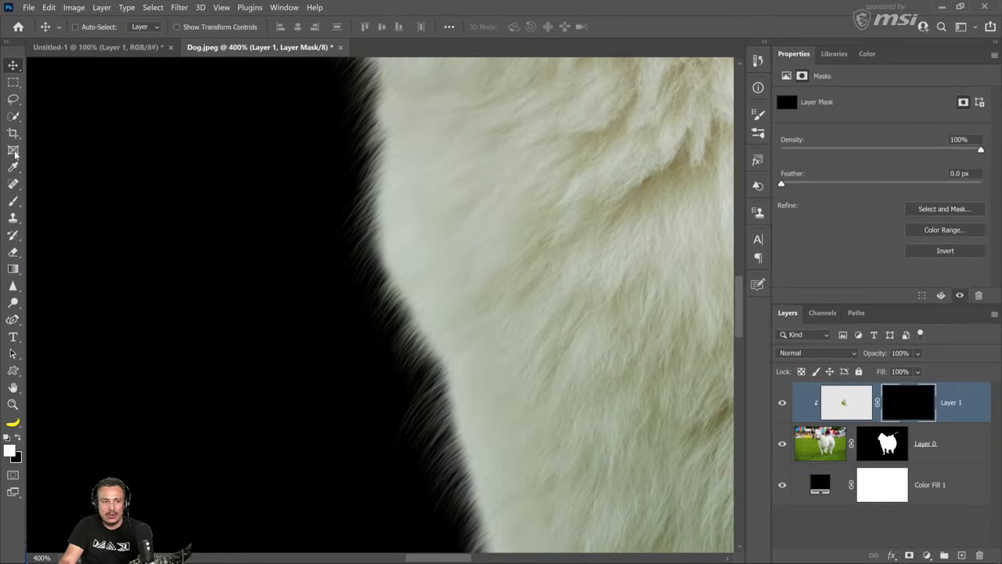
right_click(12, 201)
left_click(55, 200)
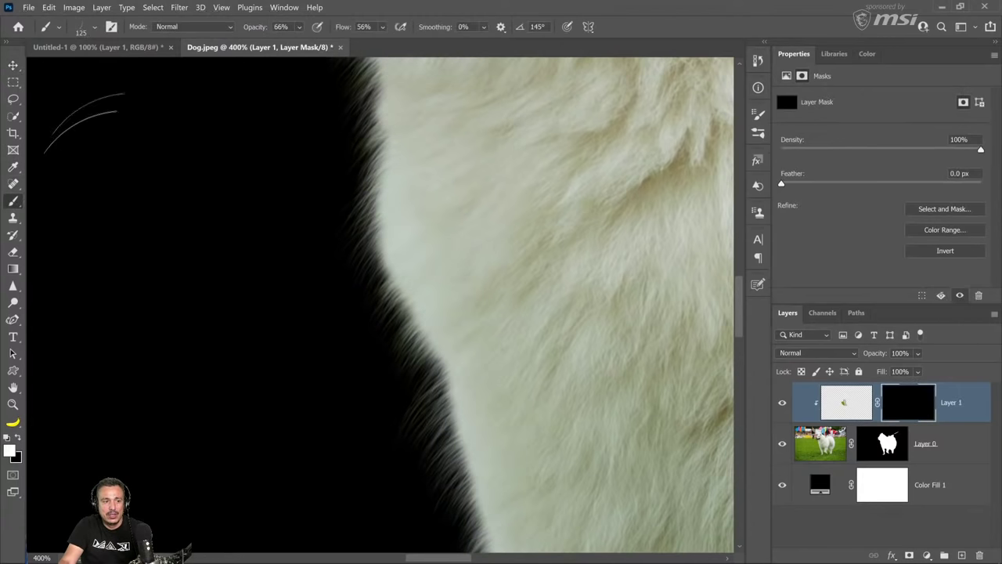
left_click(95, 28)
mouse_move(315, 436)
left_mouse_down()
mouse_move(328, 279)
mouse_move(317, 176)
left_mouse_up()
left_click(95, 217)
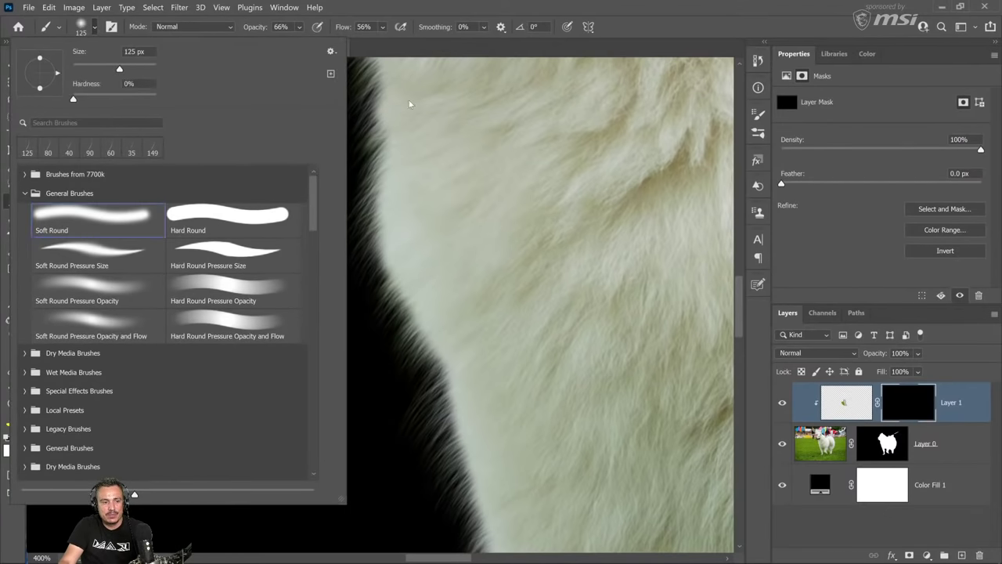
left_click(425, 26)
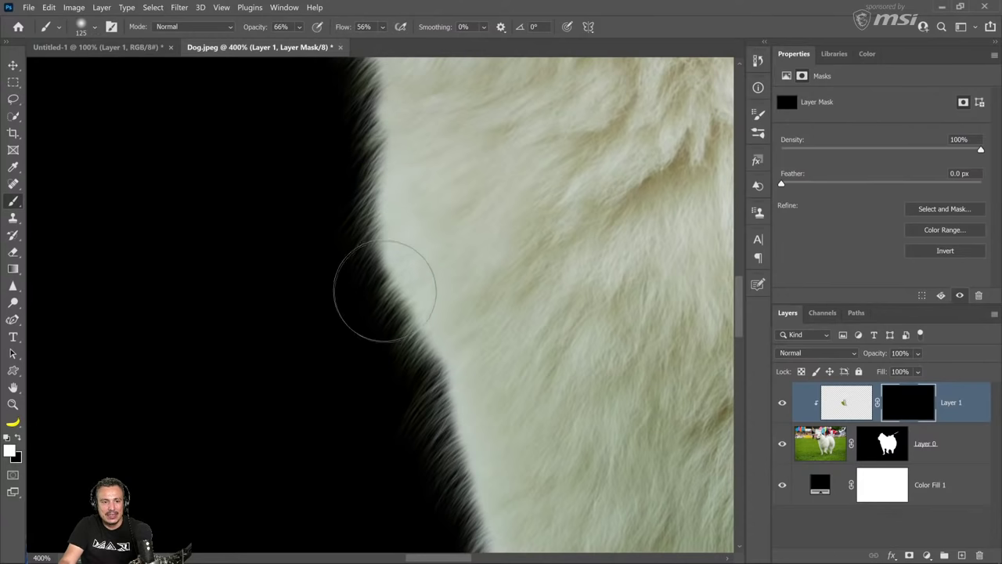
left_click(381, 404)
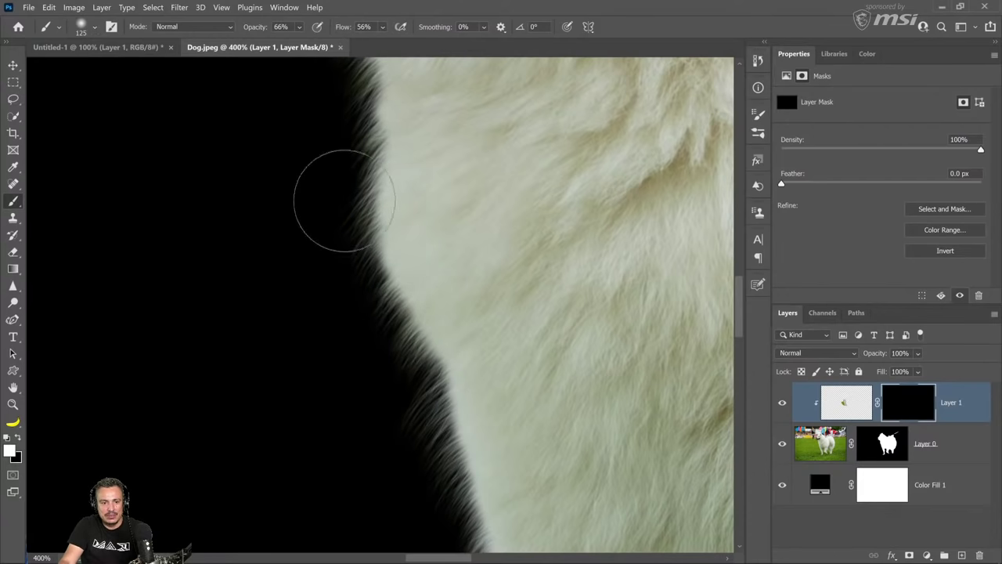
Compare the chest edge with and without Layer 1 by toggling its visibility repeatedly.
left_click(781, 404)
left_click(782, 404)
left_click(782, 404)
left_click(773, 409)
left_click(773, 410)
left_click(773, 409)
left_click(773, 410)
left_click(773, 413)
left_click(772, 413)
left_click(772, 414)
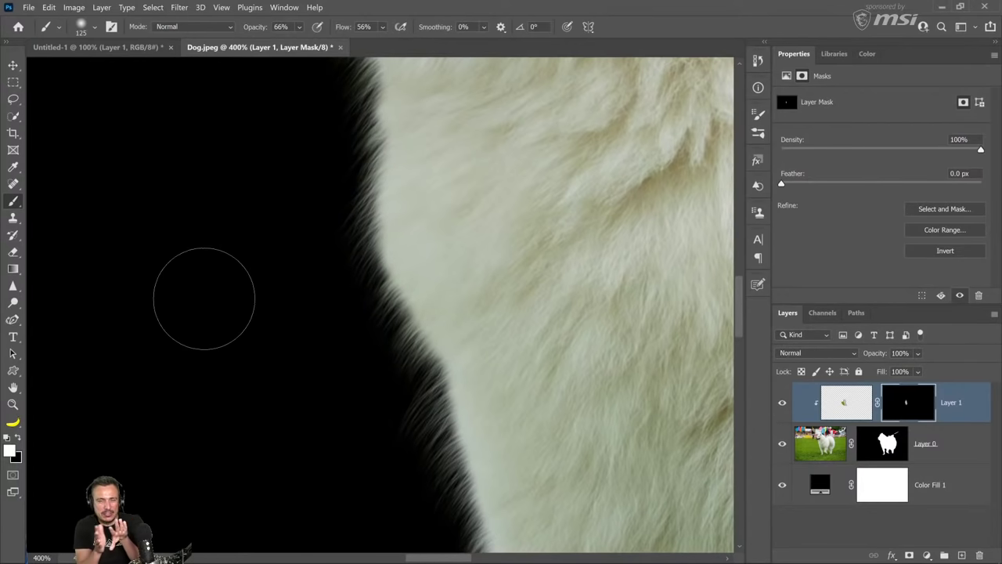
View the whole dog at 100% and try brush opacities of 50%, 100% and 23%.
double_click(11, 404)
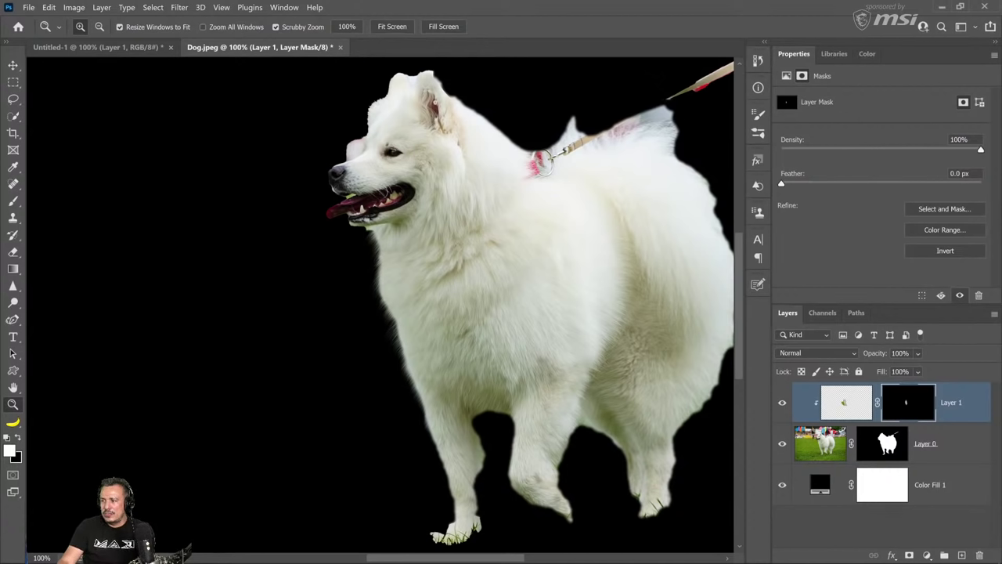
left_click(12, 201)
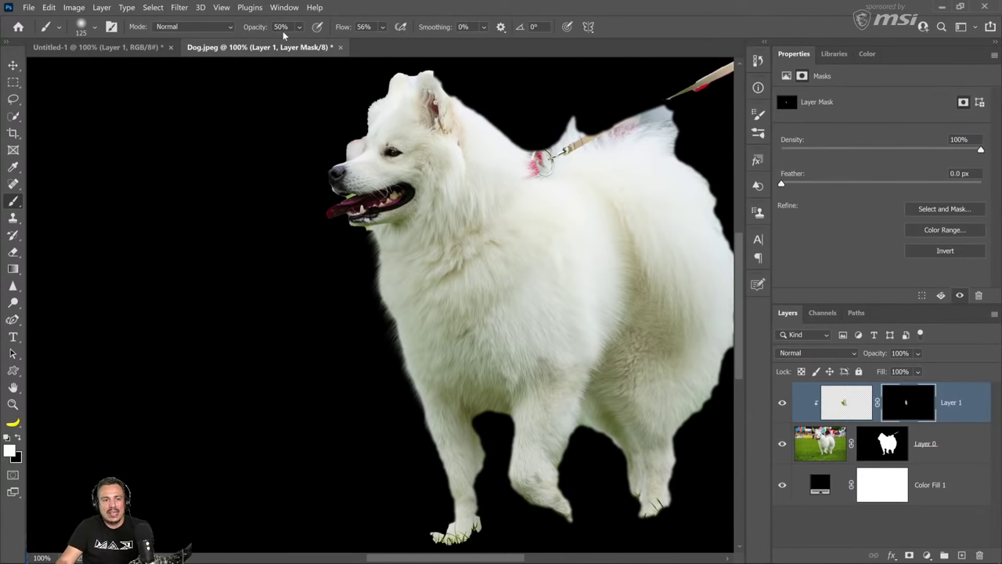
key("0")
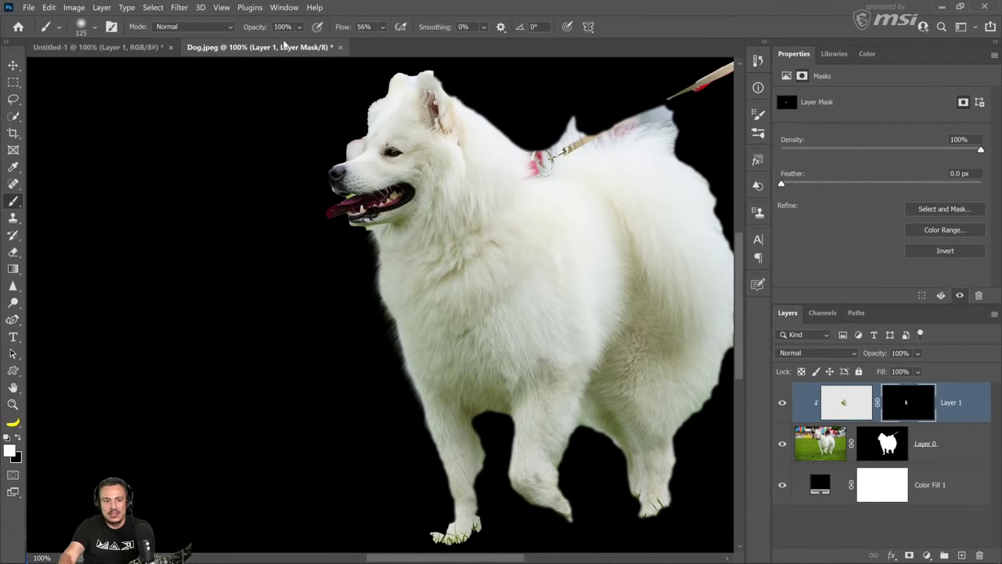
key("1")
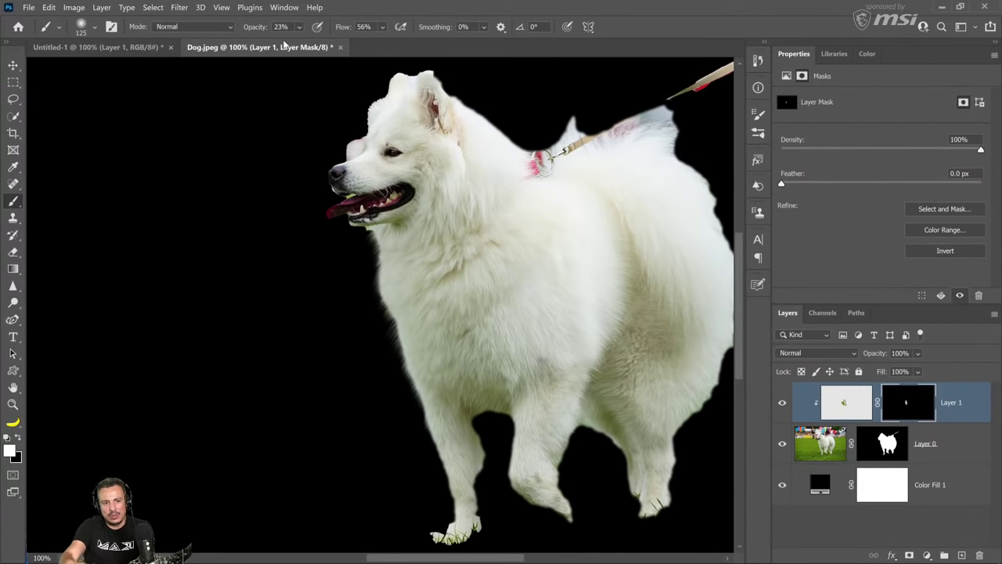
Undo the black mask on Layer 1 and set the brush opacity to 67%.
key("ctrl+z")
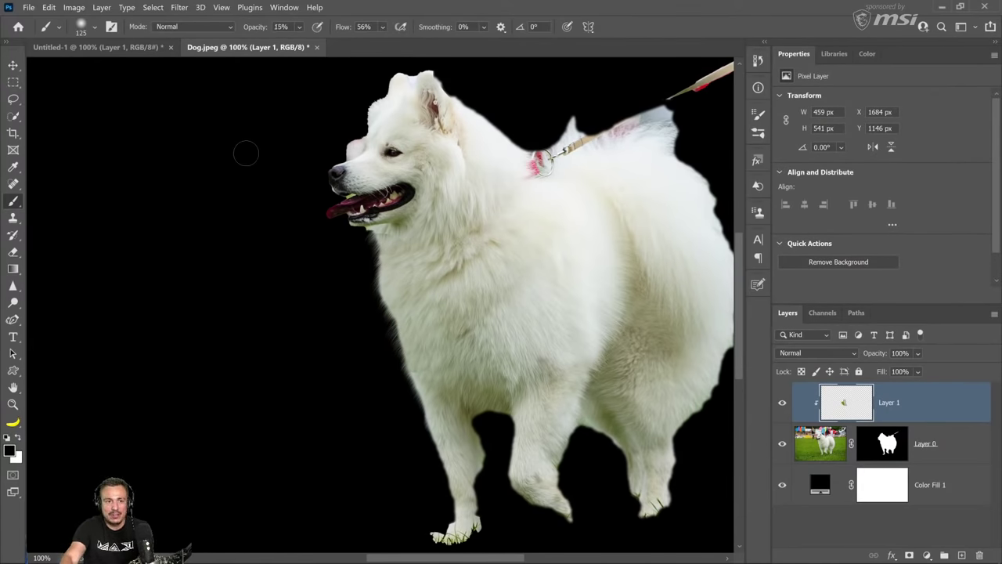
key("8")
key("6")
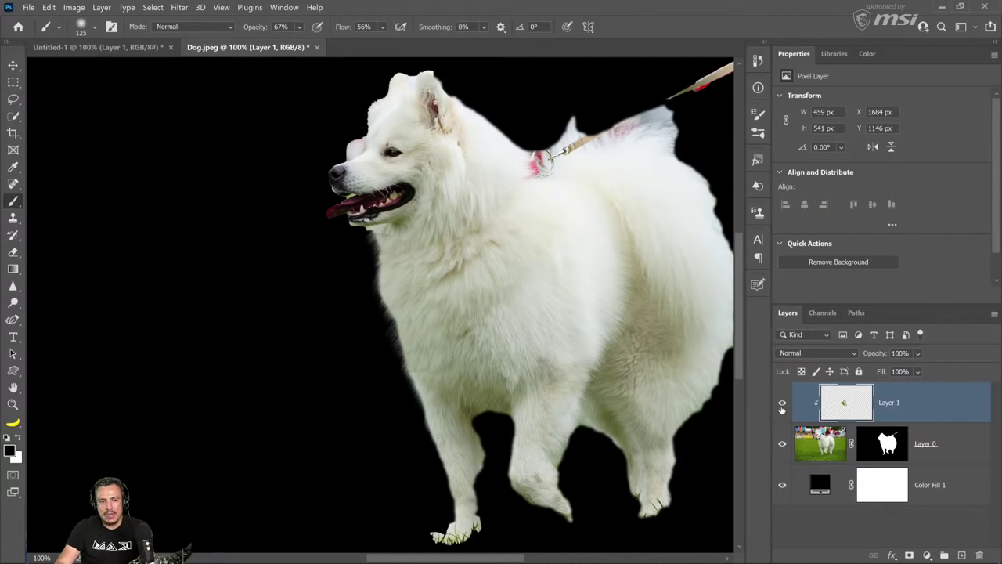
Switch to the Untitled-1 document and set the background color to red, ff0000.
left_click(91, 52)
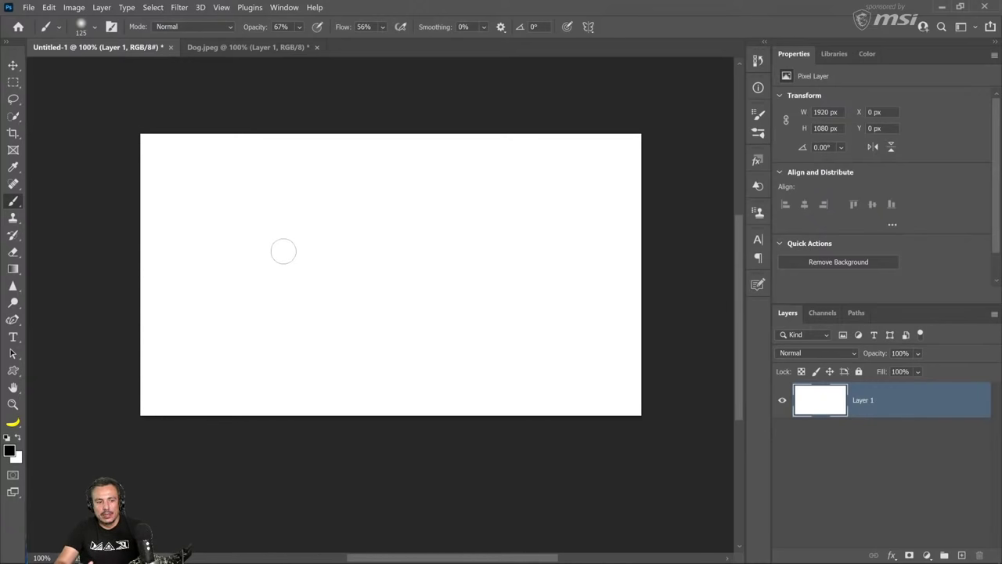
left_click(15, 457)
left_click(161, 320)
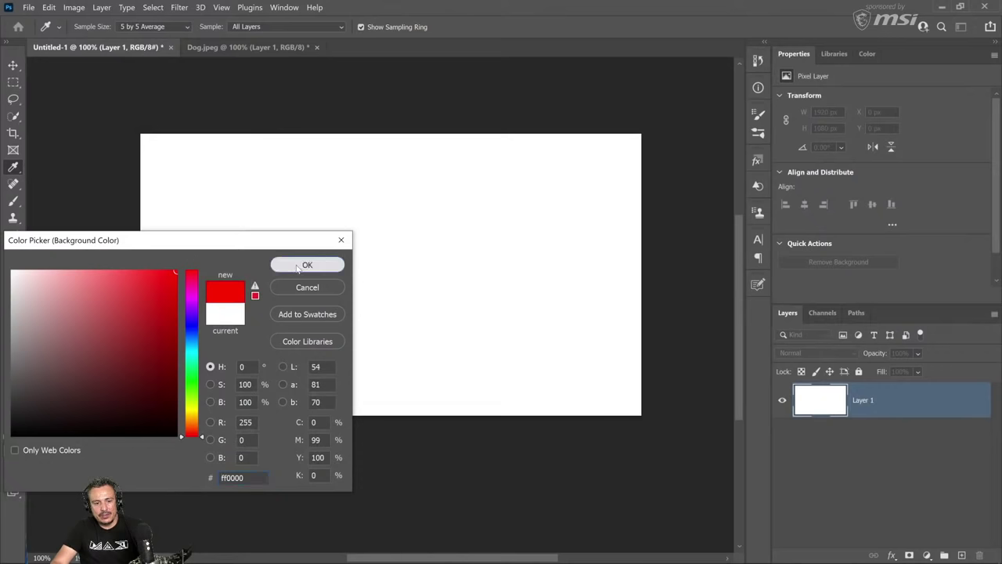
left_click(306, 265)
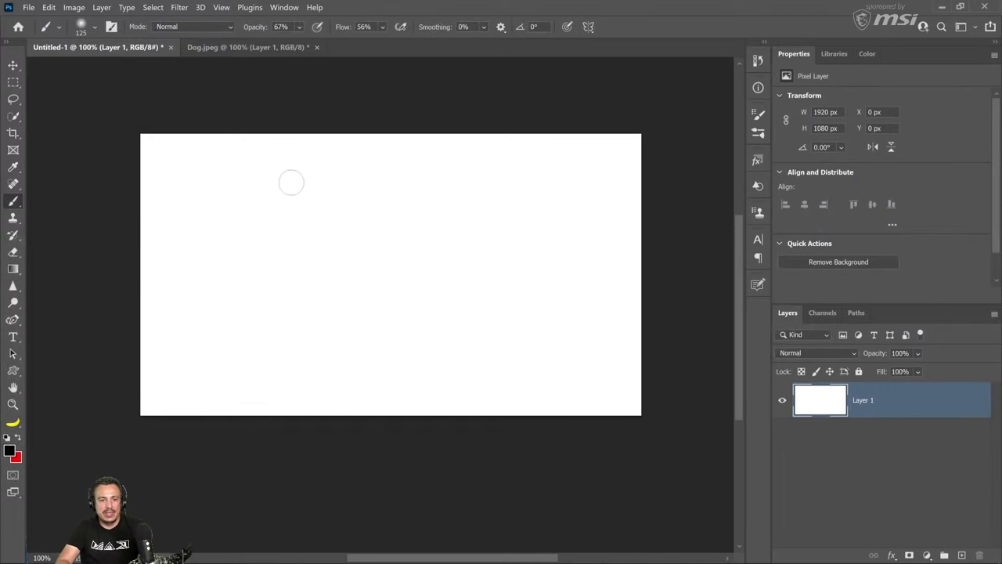
Add a new layer above the white Layer 1 and set the foreground color to red with a white background color.
left_click(961, 553)
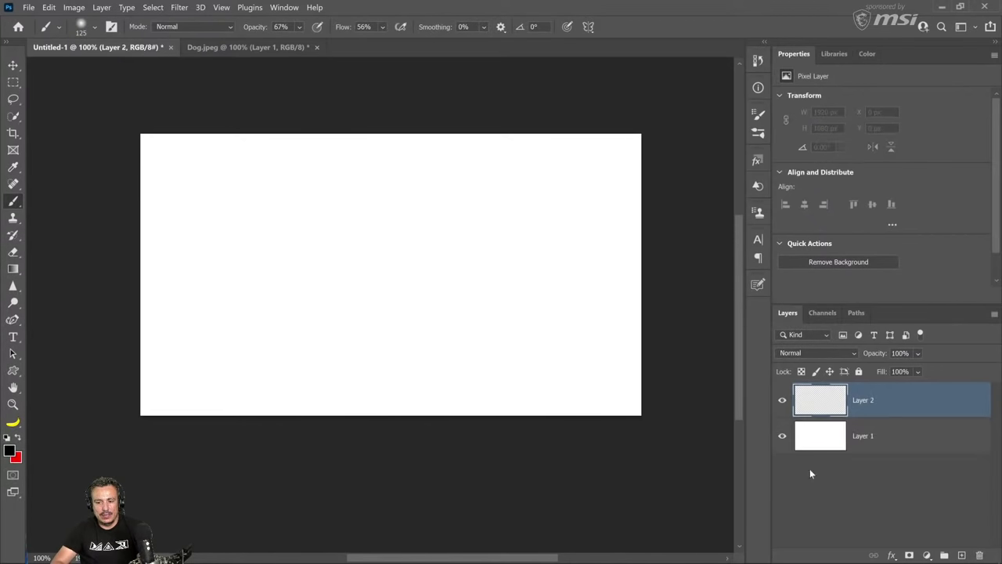
left_click(8, 438)
left_click(10, 449)
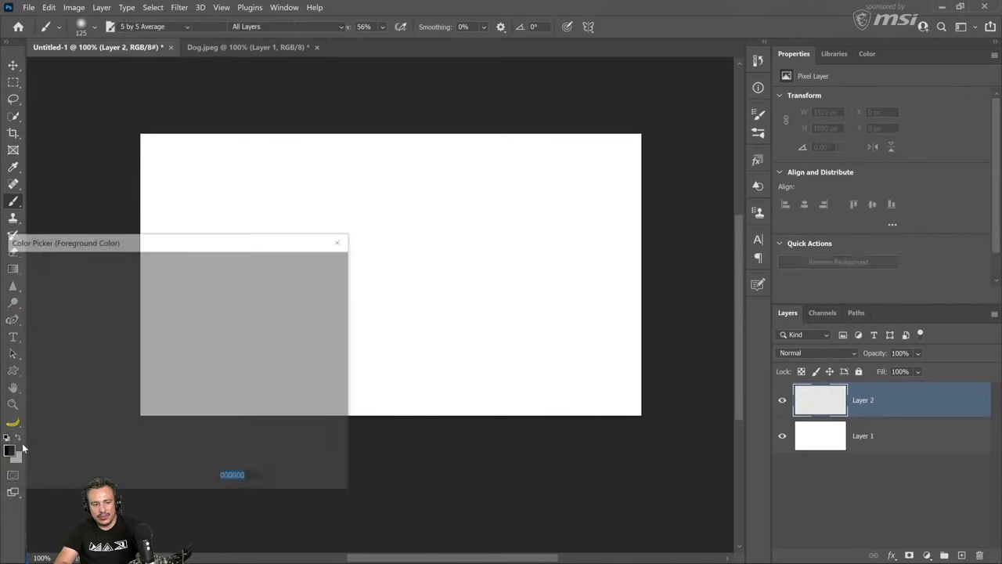
left_click(175, 274)
left_click(304, 267)
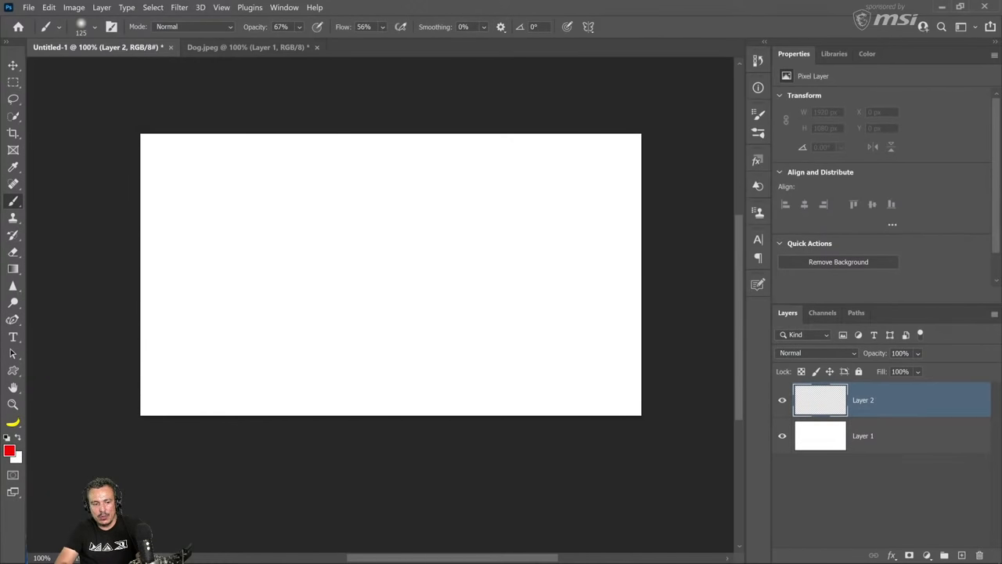
Paint a soft red stroke across Layer 2, set brush flow and opacity to 100%, and paint over the stroke again.
mouse_move(248, 262)
left_mouse_down()
mouse_move(376, 224)
mouse_move(485, 229)
left_mouse_up()
left_click_drag(343, 28, 384, 29)
left_click_drag(259, 28, 290, 28)
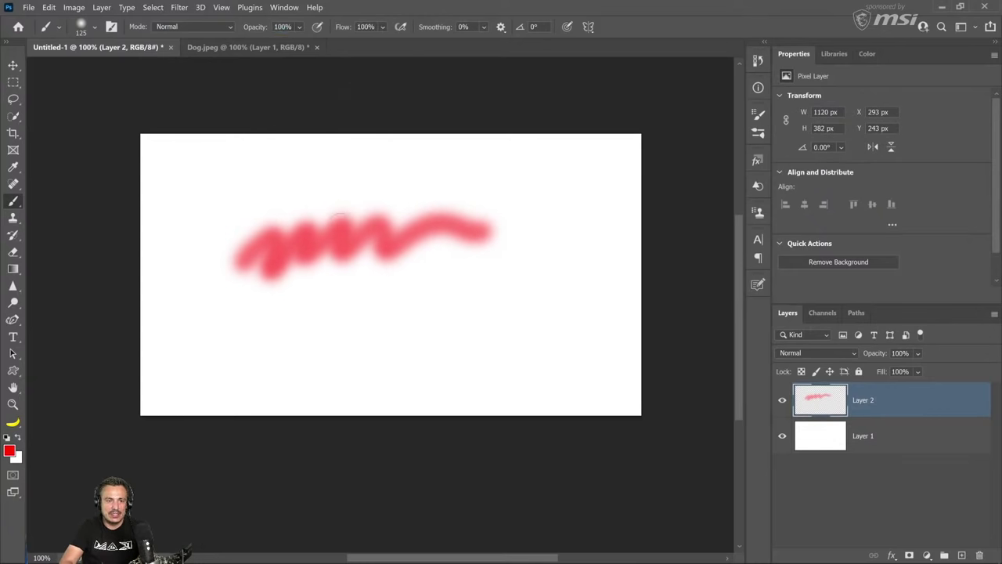
mouse_move(239, 262)
left_mouse_down()
mouse_move(274, 228)
mouse_move(315, 245)
mouse_move(354, 217)
mouse_move(386, 236)
mouse_move(433, 211)
mouse_move(505, 229)
left_mouse_up()
Raise the brush hardness to maximum and paint a hard-edged red stroke above the soft one.
key("shift+bracketright")
key("shift+bracketright")
key("shift+bracketright")
key("shift+bracketright")
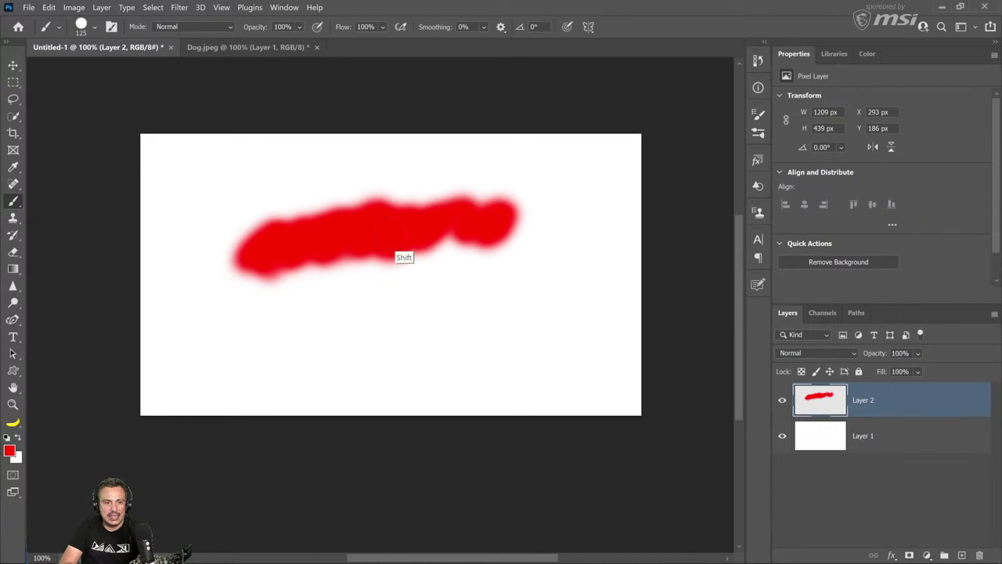
mouse_move(237, 197)
left_mouse_down()
mouse_move(376, 161)
mouse_move(401, 169)
left_mouse_up()
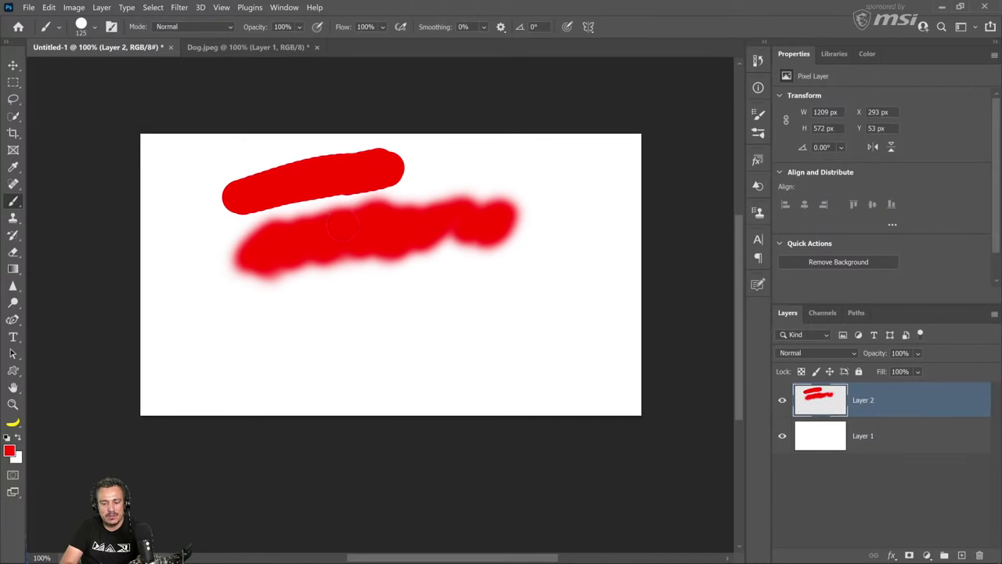
Paint three straight soft-edged strokes with a softened brush, and two straight hard-edged ones beside the first strokes with a hardened brush.
key("shift")
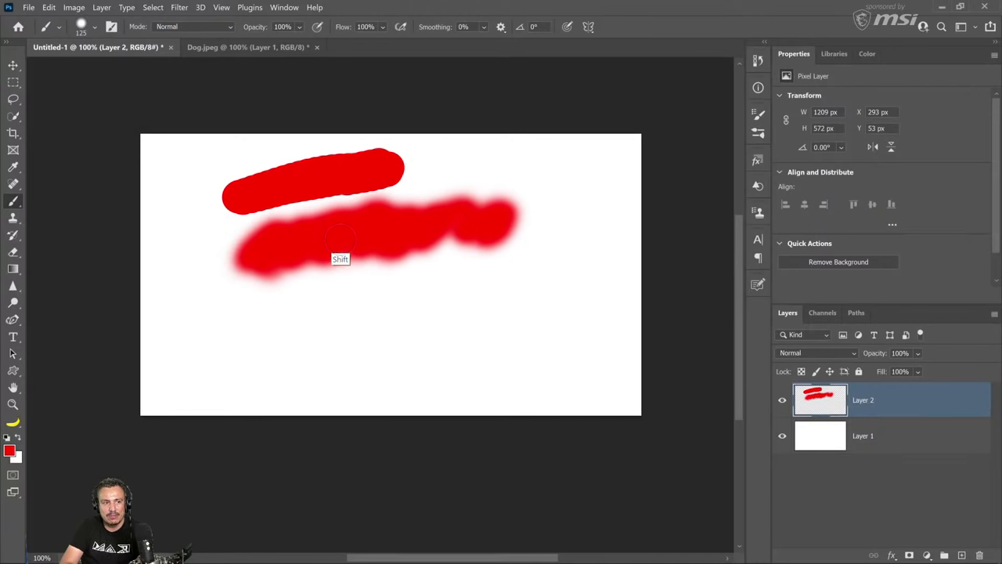
left_click_drag(279, 326, 401, 326)
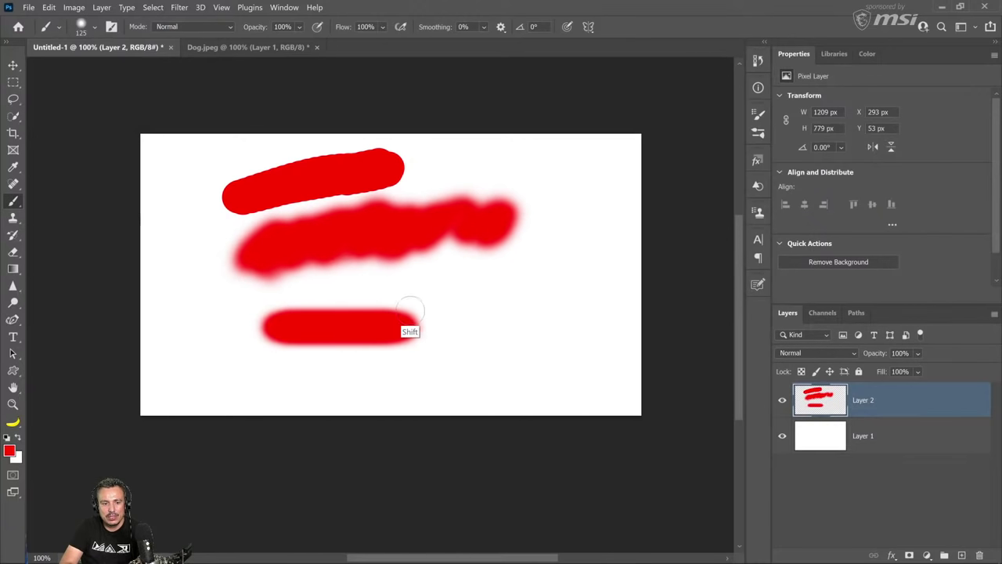
left_click_drag(445, 298, 496, 298)
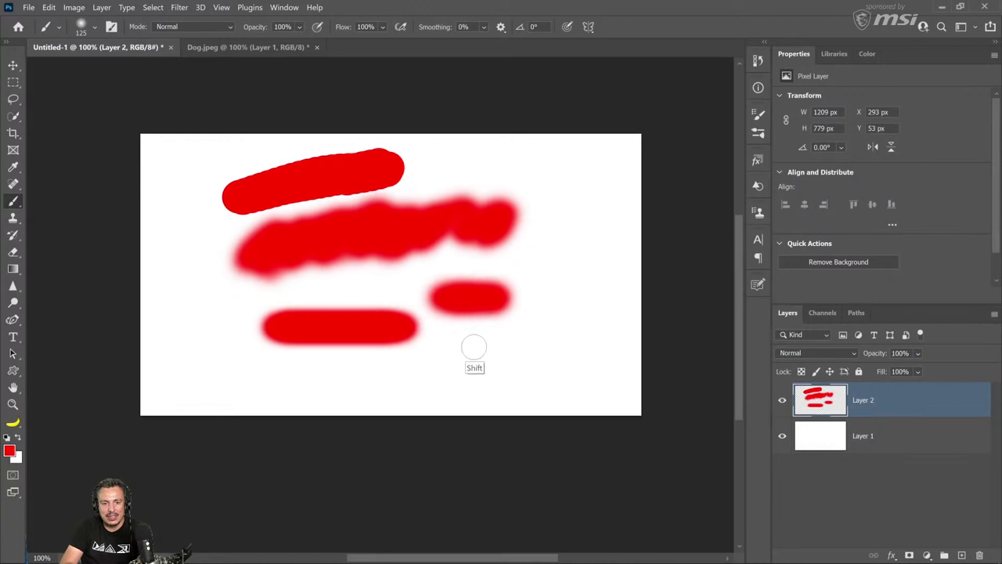
left_click_drag(472, 348, 501, 349)
left_click_drag(548, 249, 585, 249)
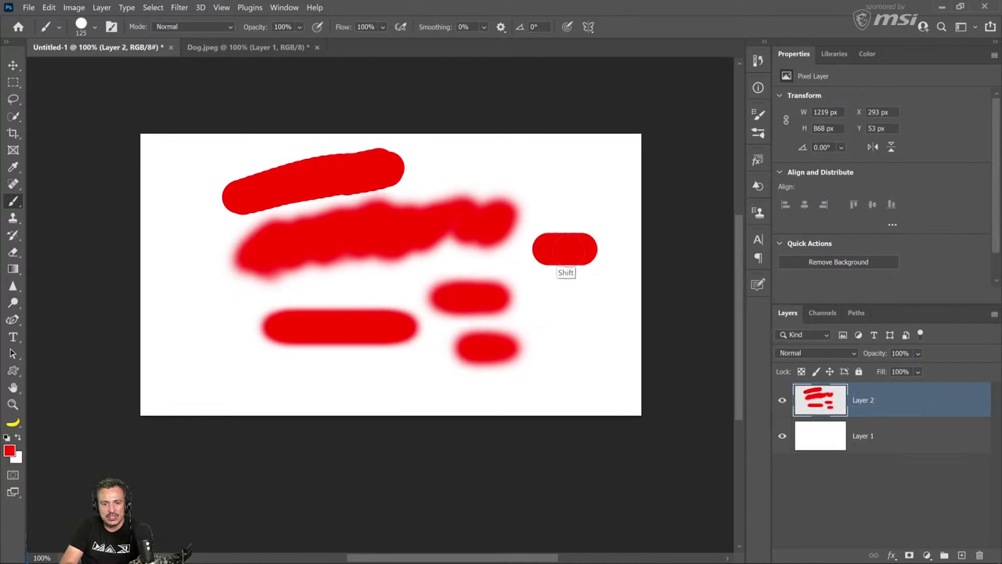
left_click_drag(551, 195, 599, 195)
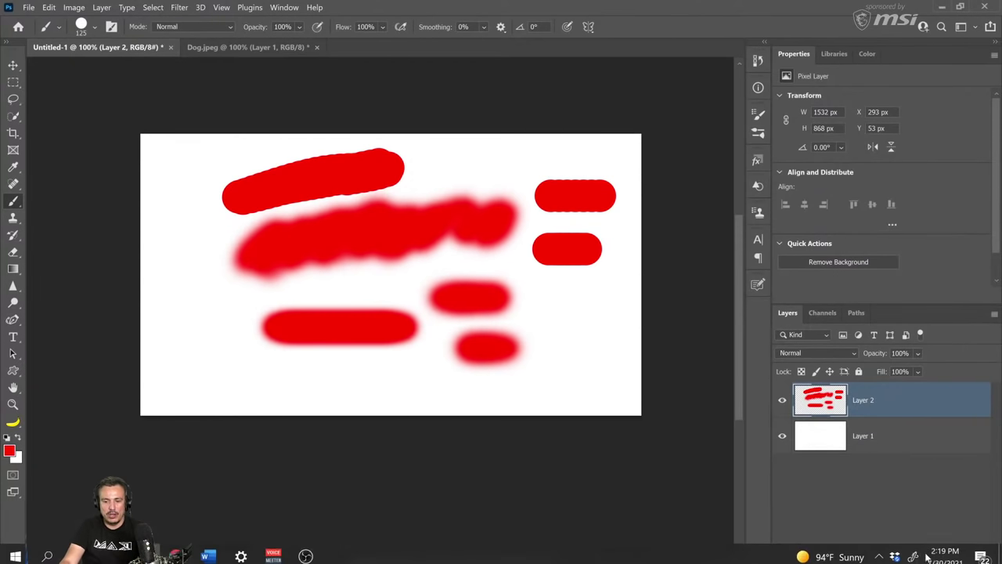
On a new layer with Layer 2 hidden, paint a straight hard-edged red stroke near the top of the canvas.
left_click(961, 555)
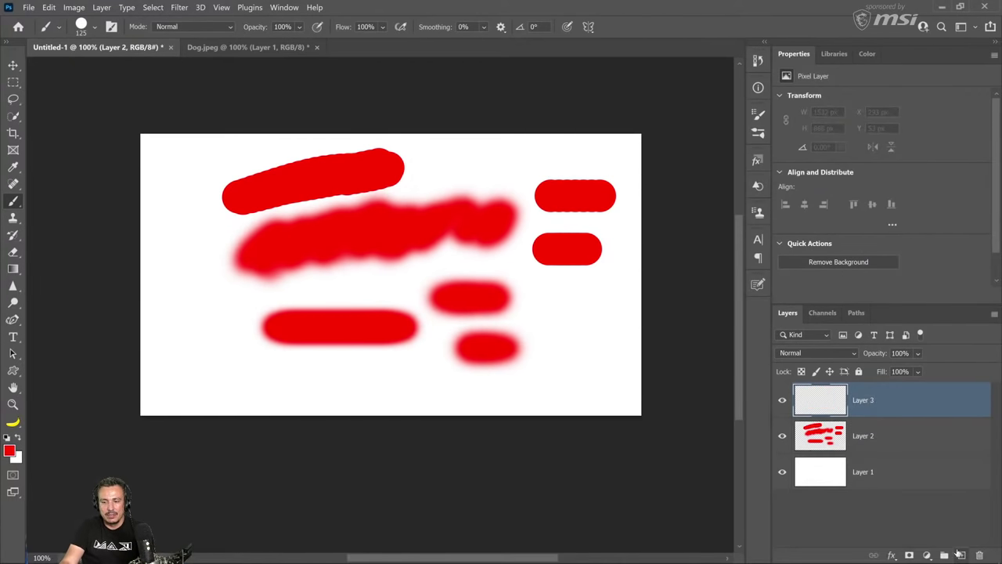
left_click(782, 435)
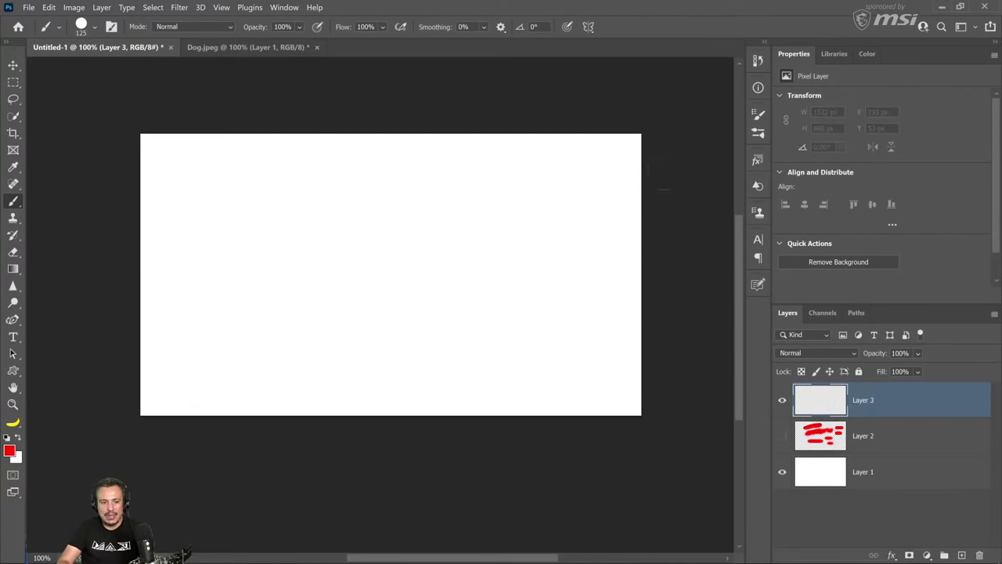
left_click_drag(260, 181, 427, 170)
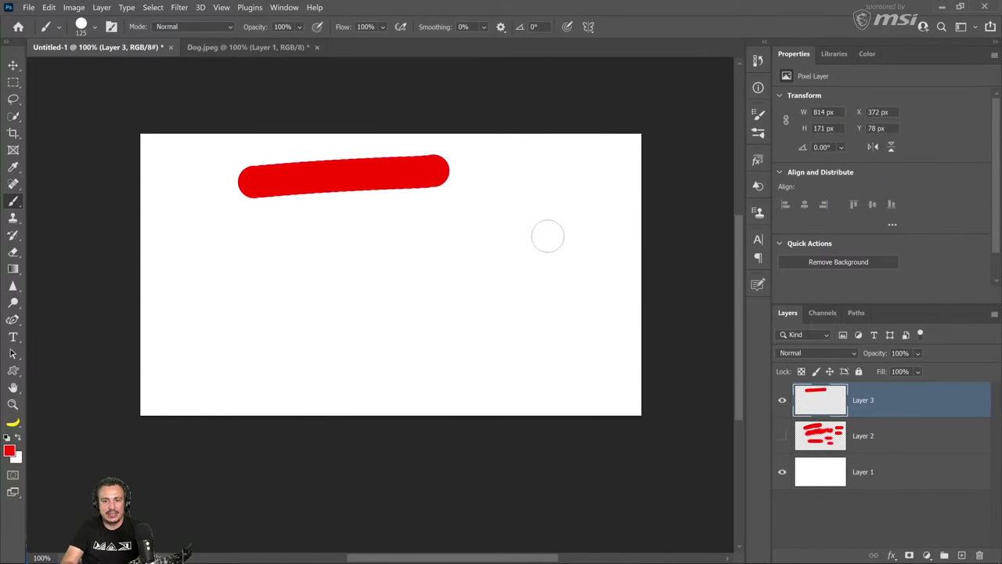
Turn on Color Dynamics for the brush and paint a zigzag stroke below the plain red one.
left_click(760, 114)
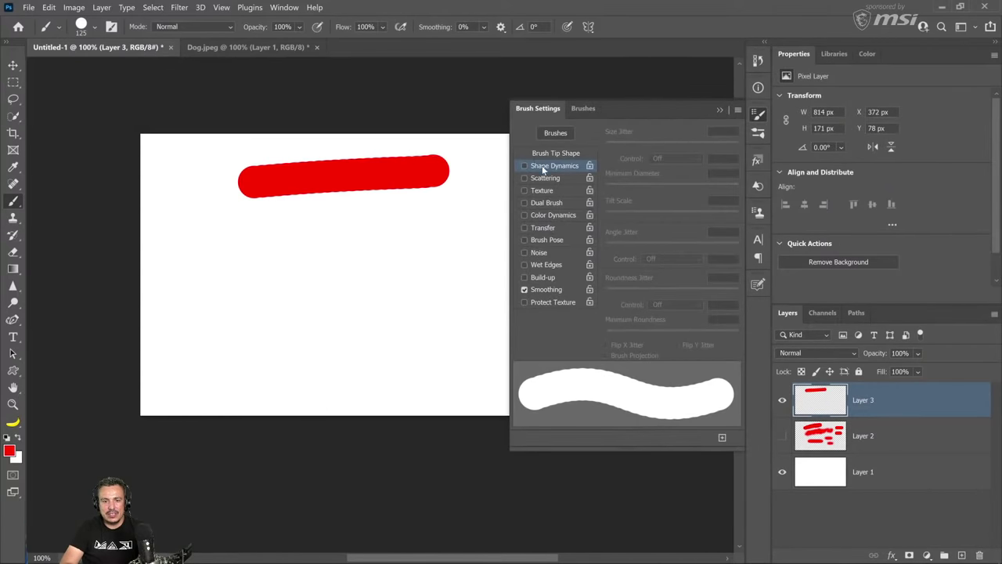
left_click(565, 215)
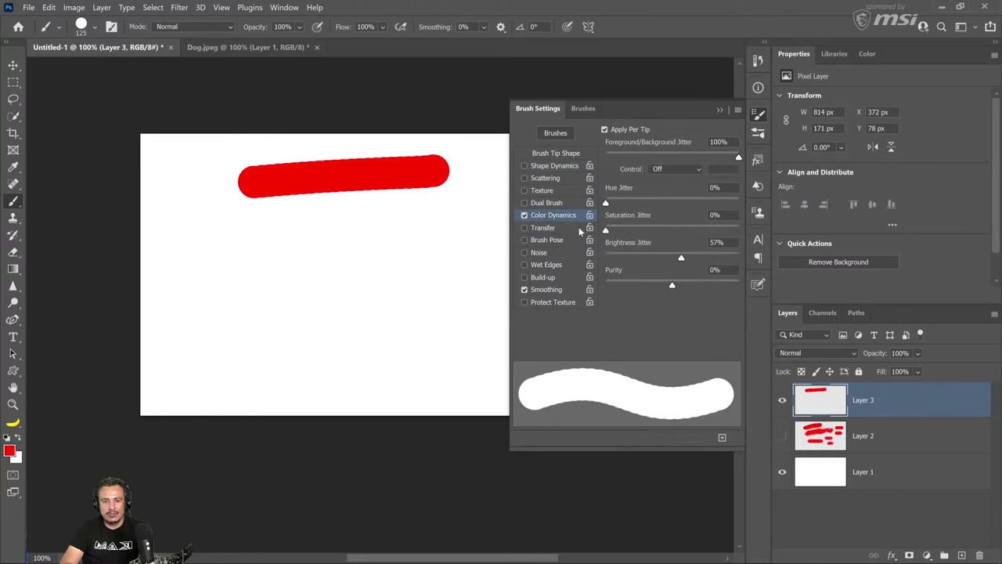
mouse_move(268, 263)
left_mouse_down()
mouse_move(290, 248)
mouse_move(315, 283)
mouse_move(376, 259)
mouse_move(415, 263)
mouse_move(398, 289)
mouse_move(473, 299)
left_mouse_up()
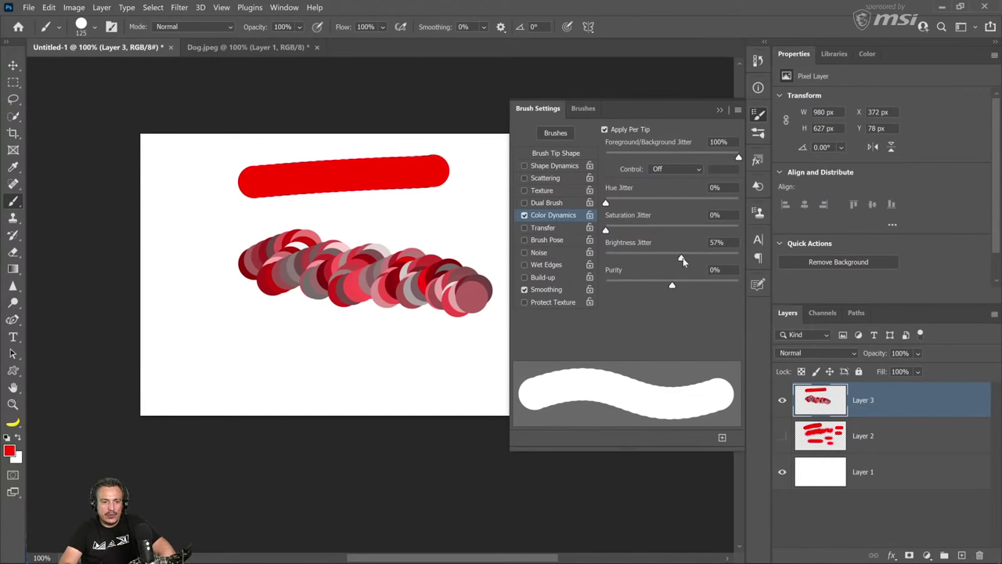
Set the Brightness Jitter to 0% and paint zigzag strokes below and over the previous jittered stroke.
left_click_drag(671, 260, 580, 262)
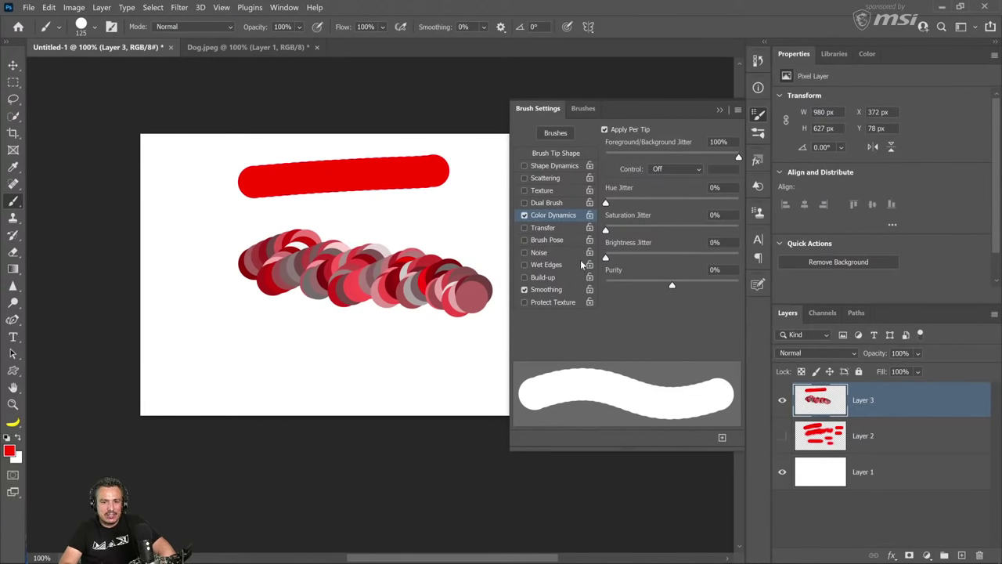
mouse_move(233, 357)
left_mouse_down()
mouse_move(257, 331)
mouse_move(307, 346)
mouse_move(467, 362)
left_mouse_up()
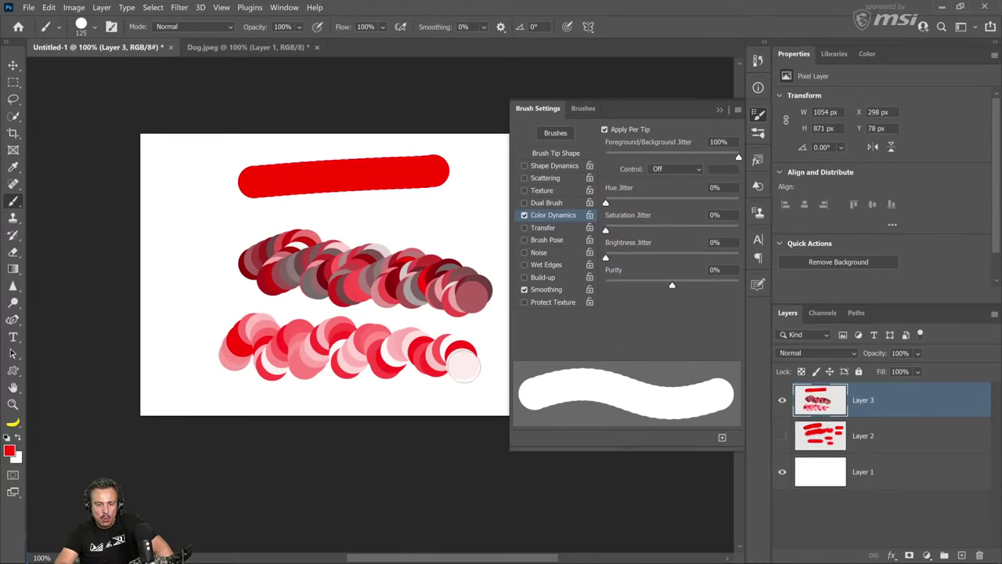
mouse_move(213, 281)
left_mouse_down()
mouse_move(273, 271)
mouse_move(350, 282)
mouse_move(385, 260)
mouse_move(421, 268)
mouse_move(456, 297)
mouse_move(479, 301)
left_mouse_up()
Paint over the middle of the canvas with Apply Per Tip off, and once more with it on, to compare the color variation.
left_click(605, 130)
mouse_move(227, 223)
left_mouse_down()
mouse_move(256, 212)
mouse_move(404, 203)
mouse_move(458, 233)
mouse_move(475, 225)
mouse_move(352, 238)
left_mouse_up()
mouse_move(223, 258)
left_mouse_down()
mouse_move(408, 255)
mouse_move(403, 270)
mouse_move(423, 272)
mouse_move(403, 263)
left_mouse_up()
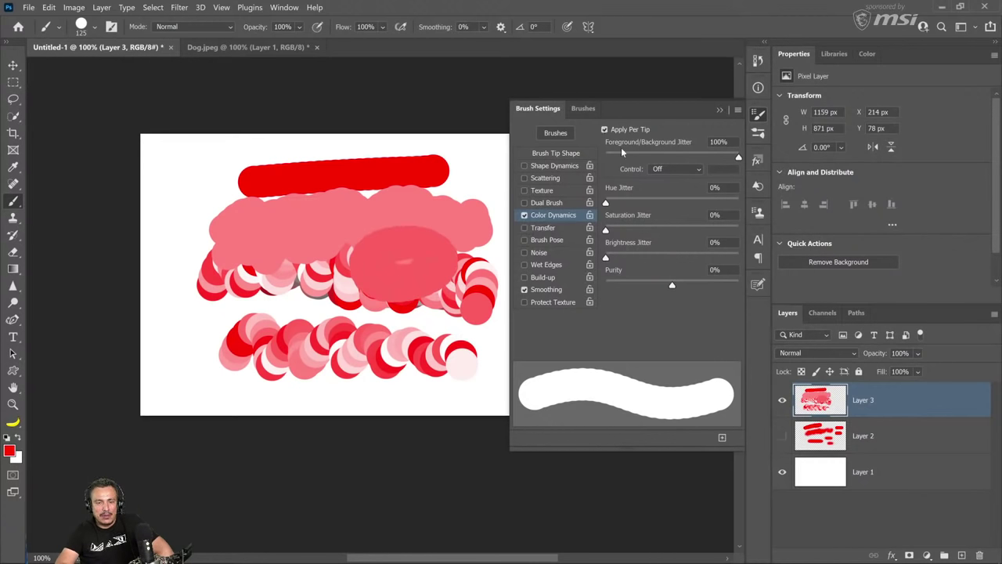
mouse_move(404, 261)
left_mouse_down()
mouse_move(411, 223)
mouse_move(367, 270)
left_mouse_up()
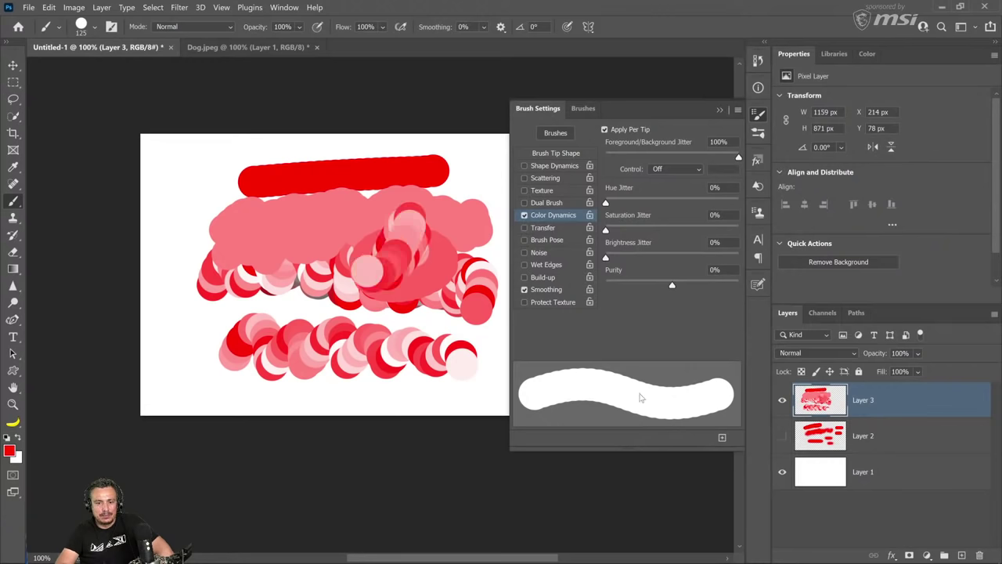
On a new layer with Layer 3 hidden, paint a short zigzag stroke with the Hue Jitter set to 10%.
left_click(781, 402)
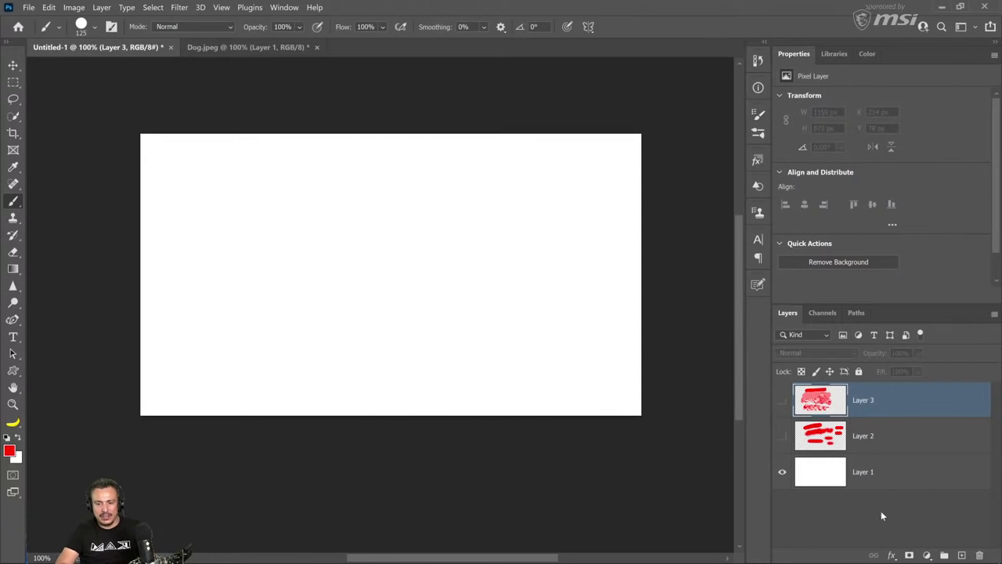
left_click(961, 554)
left_click(758, 114)
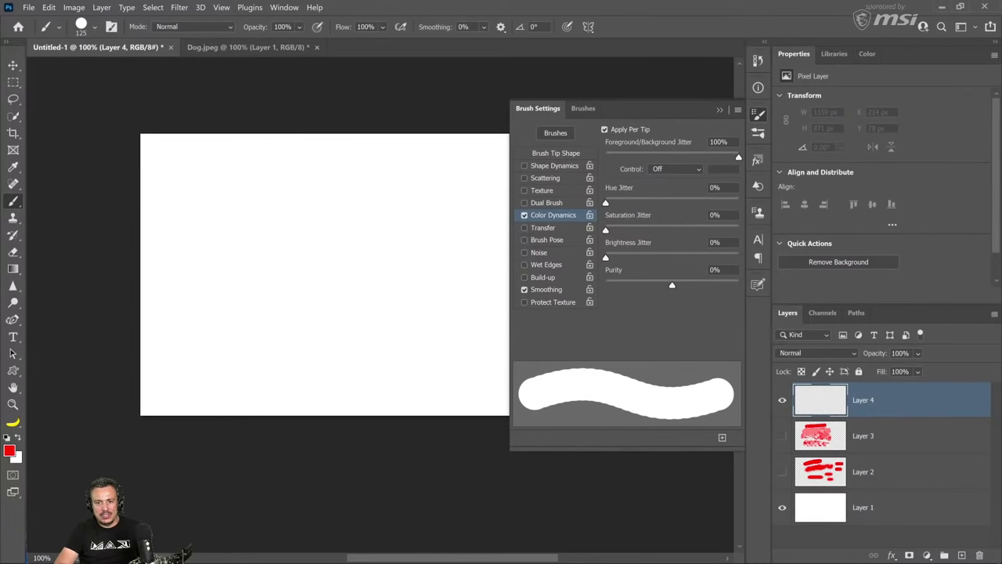
type("10")
mouse_move(256, 257)
left_mouse_down()
mouse_move(286, 265)
mouse_move(324, 264)
mouse_move(352, 247)
left_mouse_up()
Turn off Apply Per Tip and paint several separate strokes above, below and beside the zigzag stroke on Layer 4.
left_click(604, 130)
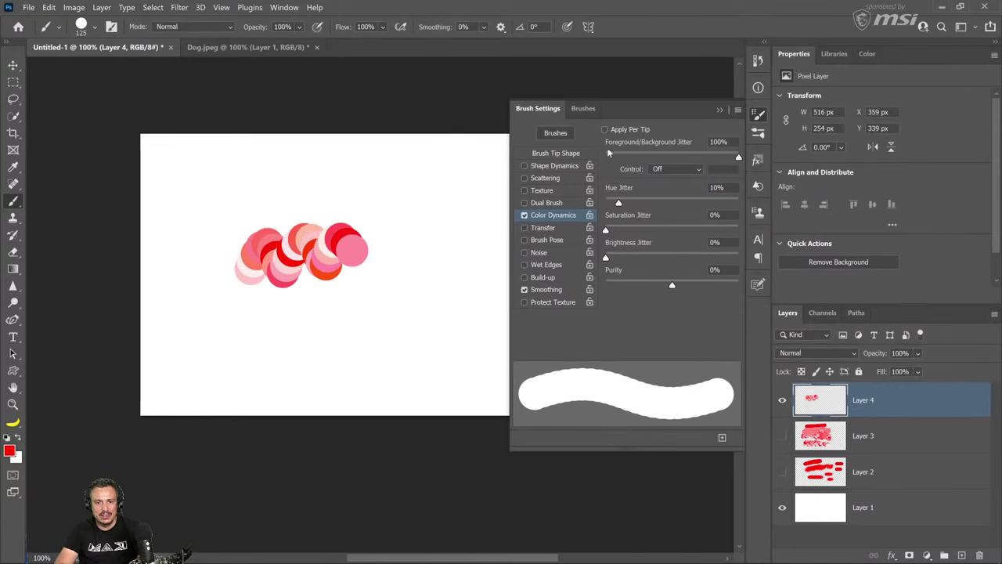
mouse_move(261, 203)
left_mouse_down()
mouse_move(362, 188)
mouse_move(257, 196)
mouse_move(266, 174)
left_mouse_up()
mouse_move(245, 356)
left_mouse_down()
mouse_move(253, 330)
mouse_move(264, 354)
mouse_move(292, 325)
mouse_move(353, 368)
mouse_move(389, 345)
left_mouse_up()
mouse_move(324, 346)
left_mouse_down()
mouse_move(414, 334)
mouse_move(428, 316)
mouse_move(412, 270)
mouse_move(399, 272)
mouse_move(443, 287)
mouse_move(425, 305)
mouse_move(452, 289)
left_mouse_up()
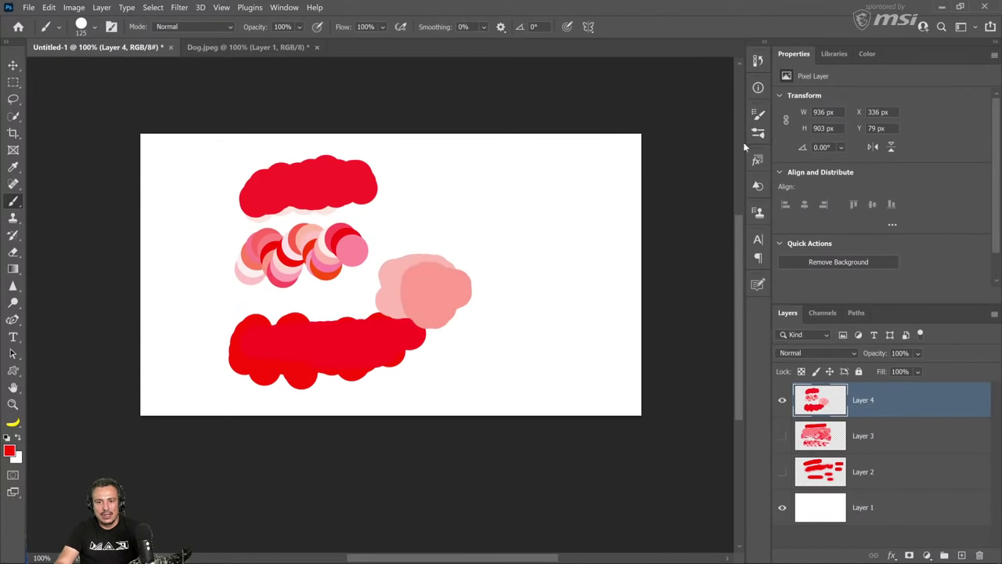
Set the Hue Jitter to 57% and paint several separate strokes across the upper part of Layer 4.
left_click(758, 116)
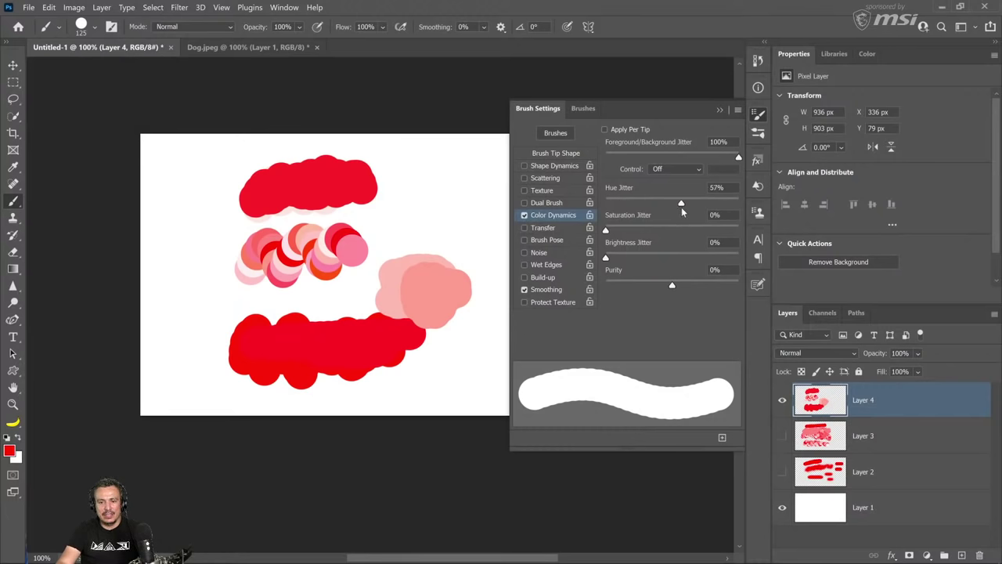
mouse_move(492, 224)
left_mouse_down()
mouse_move(465, 197)
mouse_move(432, 216)
mouse_move(423, 196)
mouse_move(429, 218)
mouse_move(477, 187)
mouse_move(500, 191)
mouse_move(469, 181)
mouse_move(431, 196)
mouse_move(489, 192)
mouse_move(509, 204)
mouse_move(461, 177)
mouse_move(470, 202)
mouse_move(539, 182)
mouse_move(553, 204)
mouse_move(481, 192)
mouse_move(409, 210)
mouse_move(347, 186)
mouse_move(414, 200)
left_mouse_up()
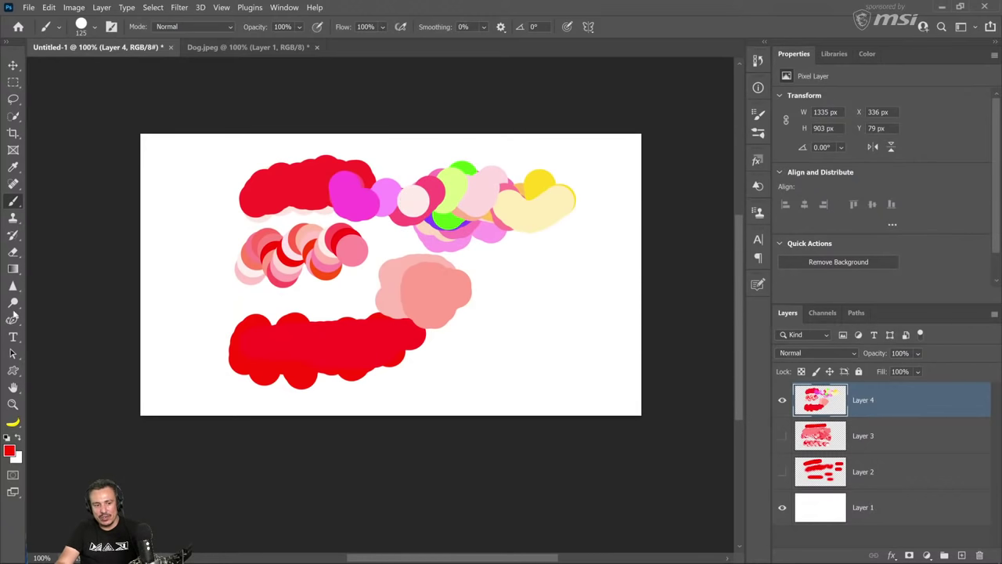
Try purple, violet and yellow hues for the foreground color, set it to cyan 00fff6 and return to the Brush tool.
left_click(10, 451)
left_click_drag(90, 247, 233, 237)
left_click(328, 254)
left_click_drag(335, 253, 334, 285)
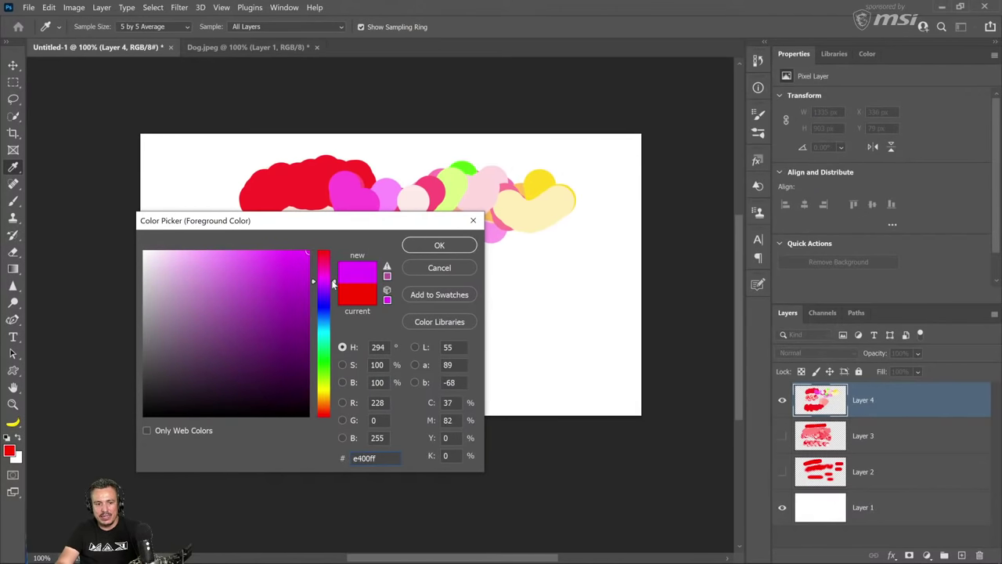
left_click_drag(360, 230, 379, 270)
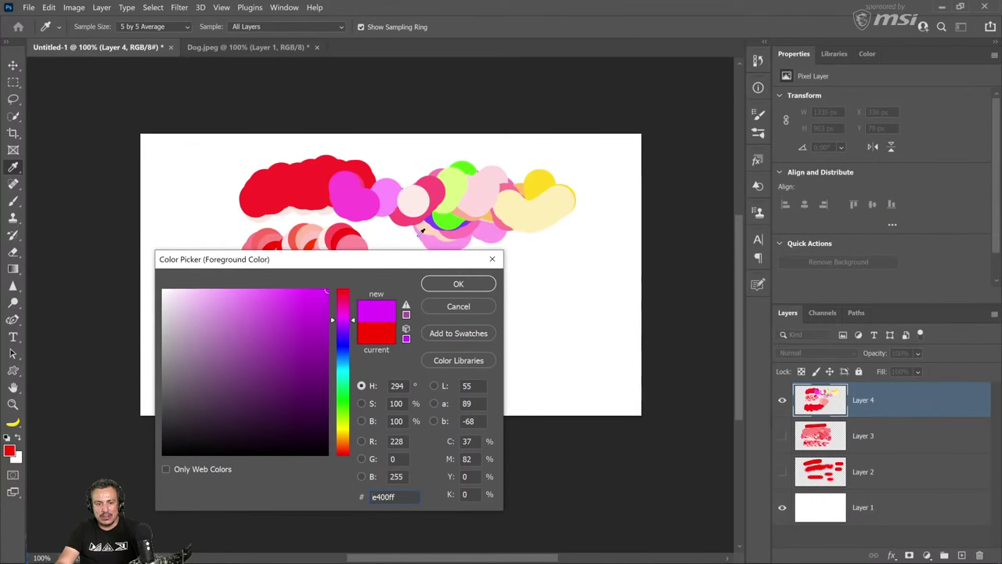
left_click_drag(353, 323, 355, 337)
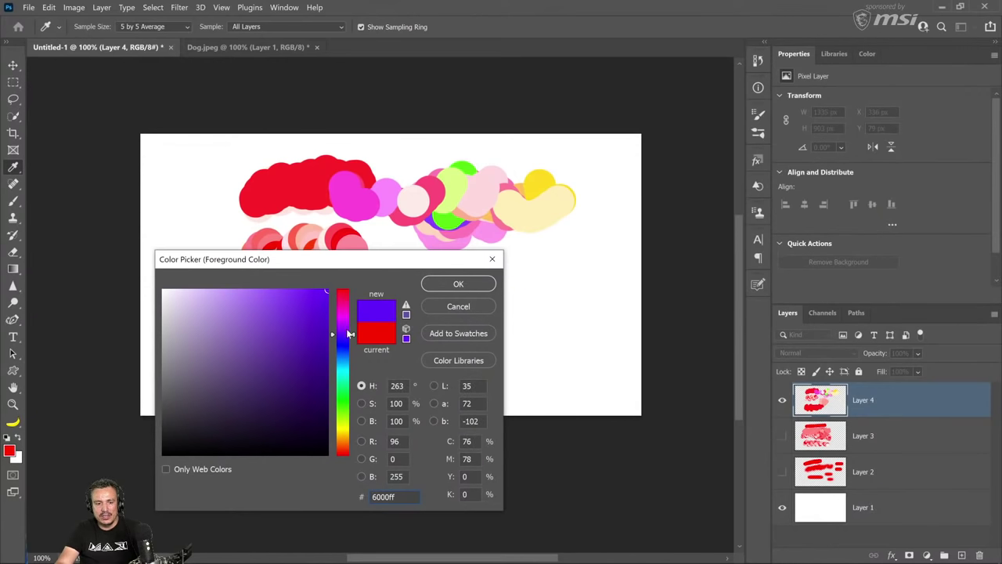
left_click(349, 428)
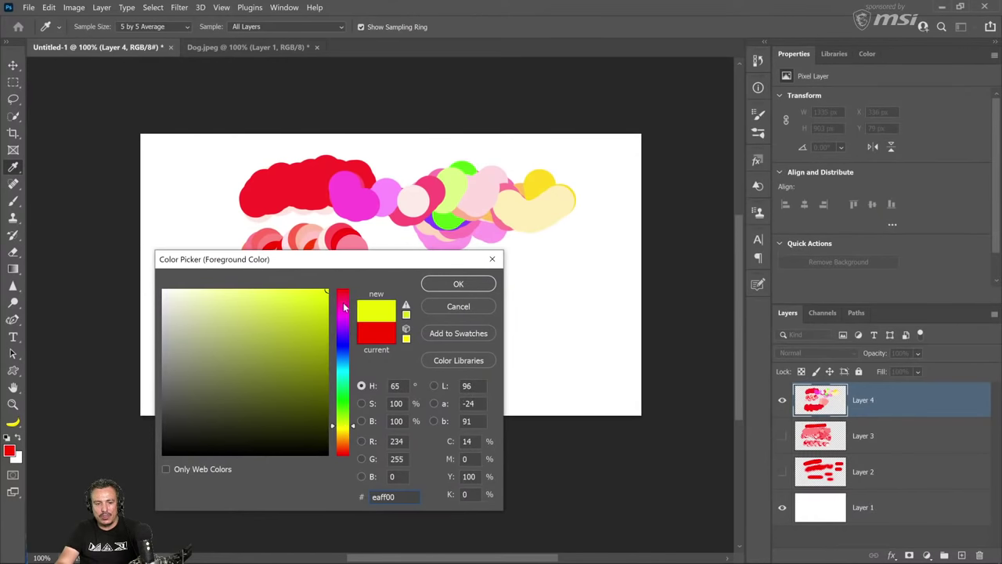
left_click(342, 377)
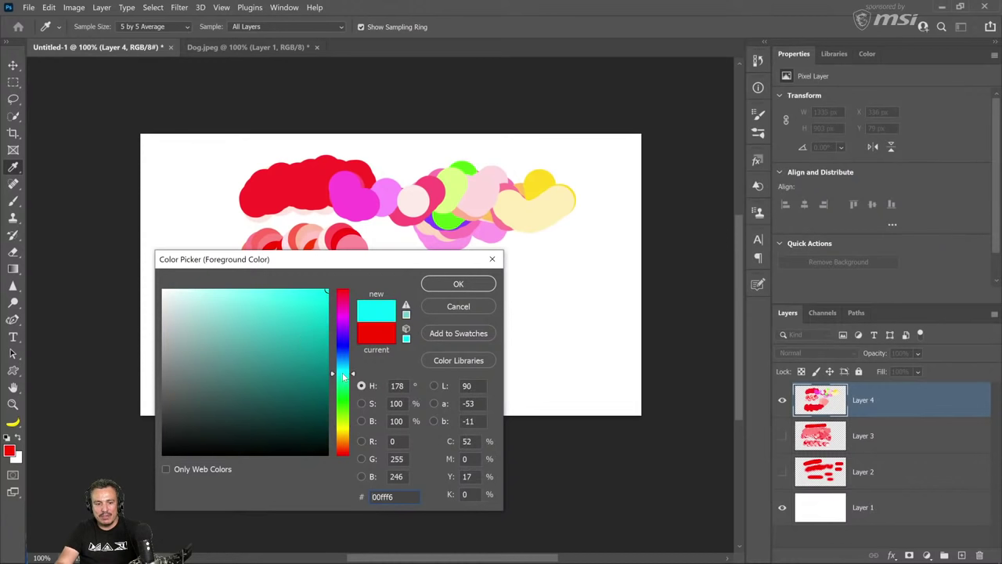
left_click(438, 286)
key("b")
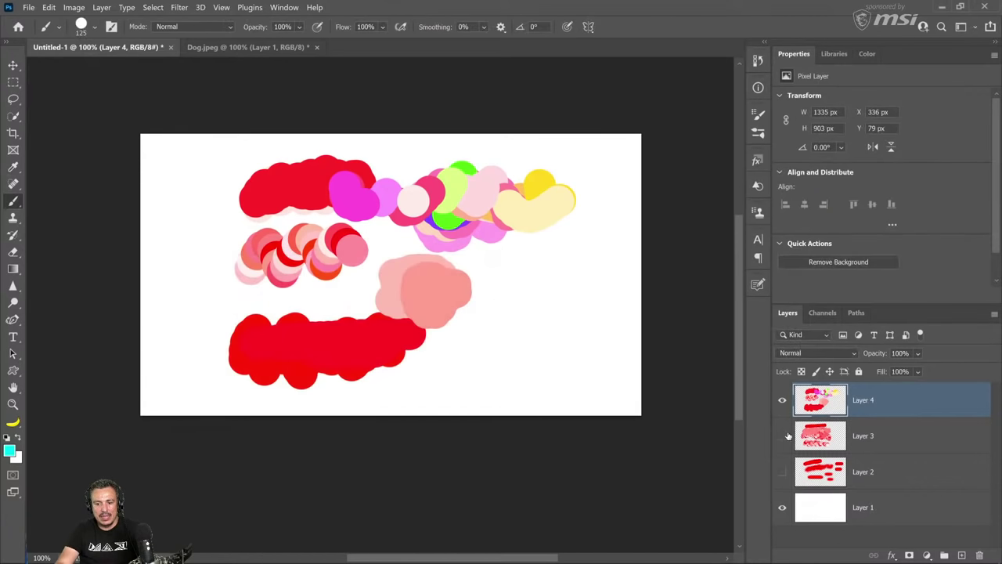
On a new layer with Layer 4 hidden, paint a row of separate short strokes across the canvas with the cyan foreground color.
left_click(781, 399)
left_click(961, 555)
mouse_move(572, 295)
left_mouse_down()
mouse_move(521, 278)
mouse_move(425, 214)
left_mouse_up()
mouse_move(273, 227)
left_mouse_down()
mouse_move(274, 253)
mouse_move(331, 217)
mouse_move(402, 250)
mouse_move(459, 216)
mouse_move(510, 251)
mouse_move(551, 237)
mouse_move(595, 287)
mouse_move(614, 258)
mouse_move(230, 230)
mouse_move(182, 278)
mouse_move(175, 235)
left_mouse_up()
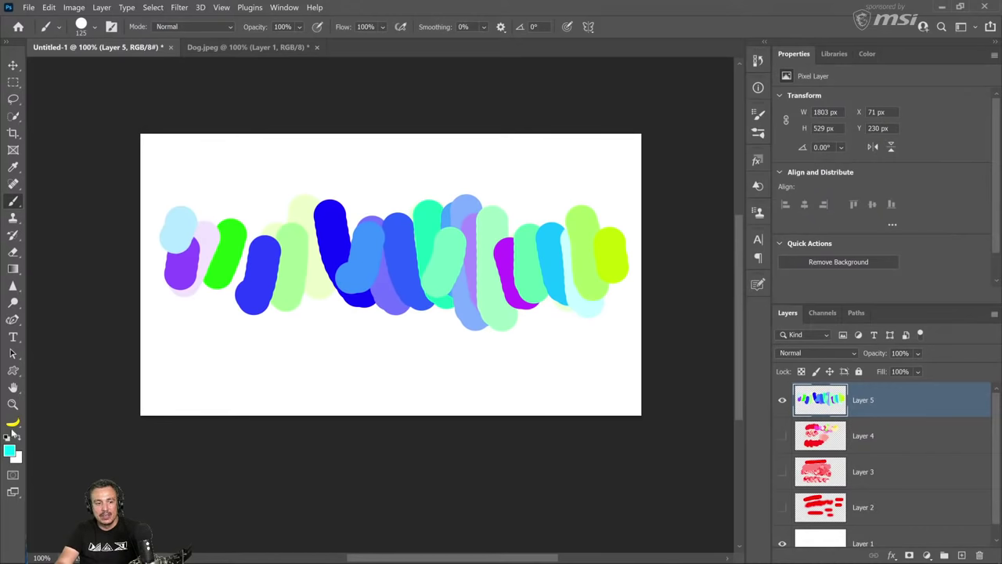
Examine the cyan foreground color's position in the hue spectrum and the brush's Hue Jitter setting.
left_click(10, 450)
left_click_drag(371, 265, 832, 179)
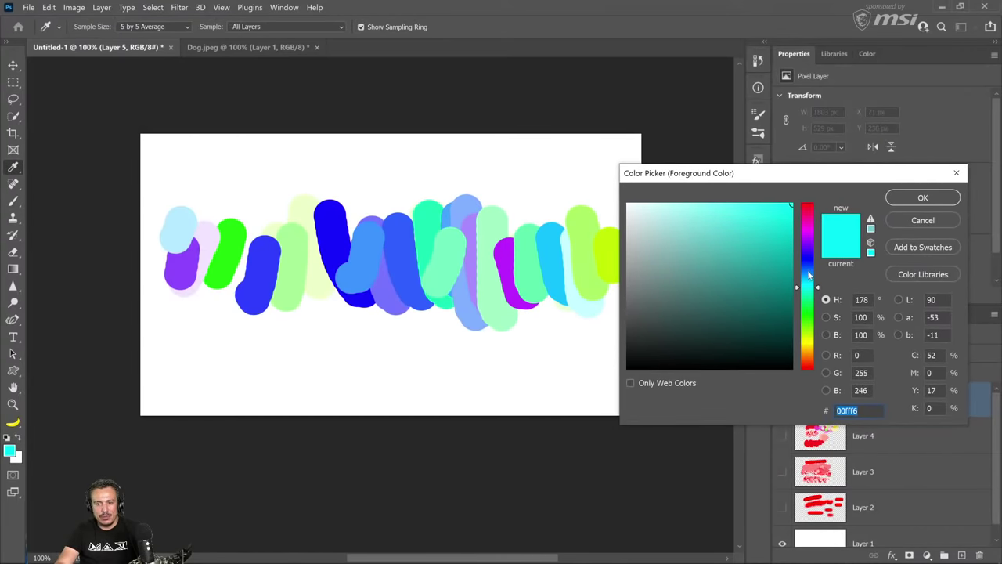
left_click(922, 221)
left_click(758, 115)
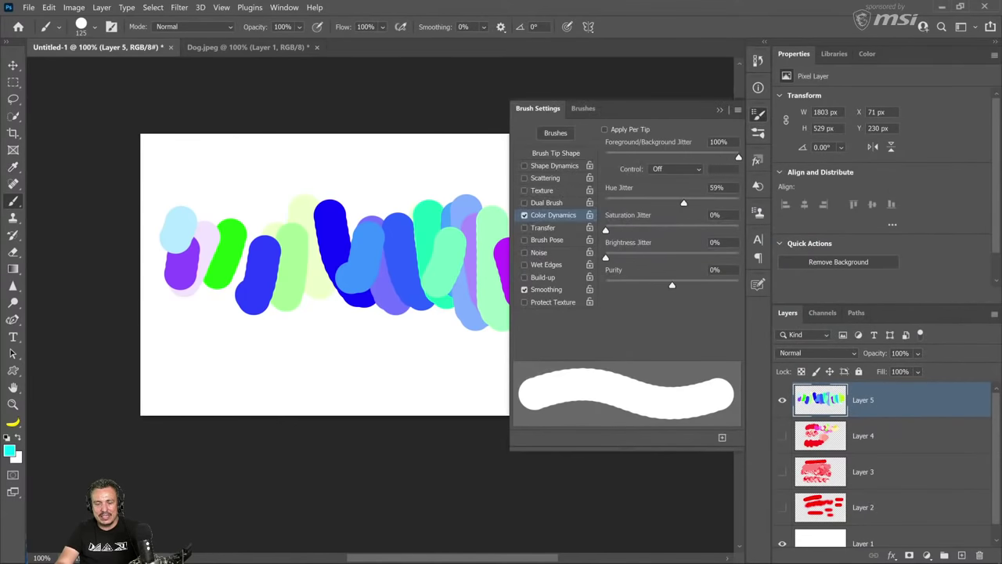
left_click(709, 187)
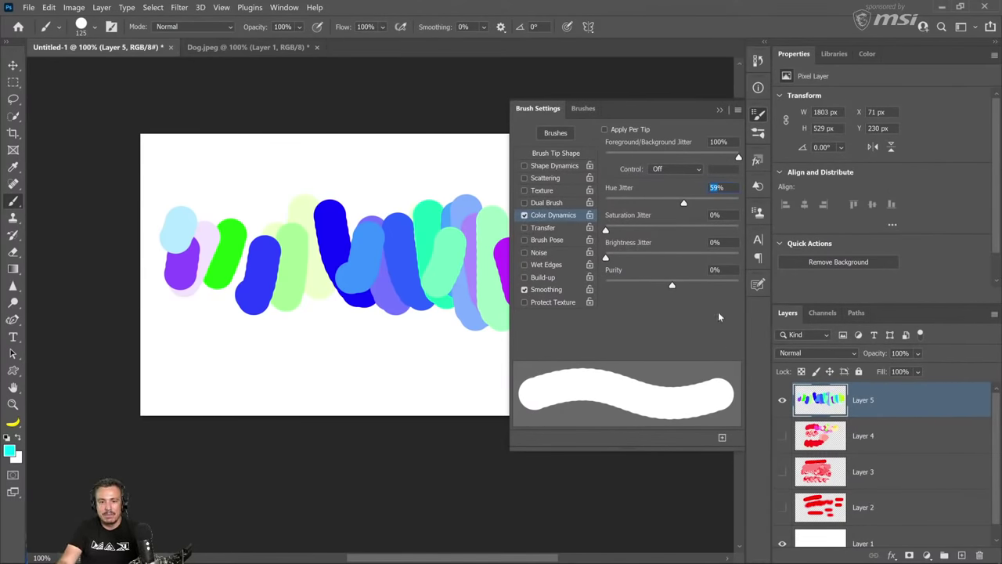
left_click(719, 111)
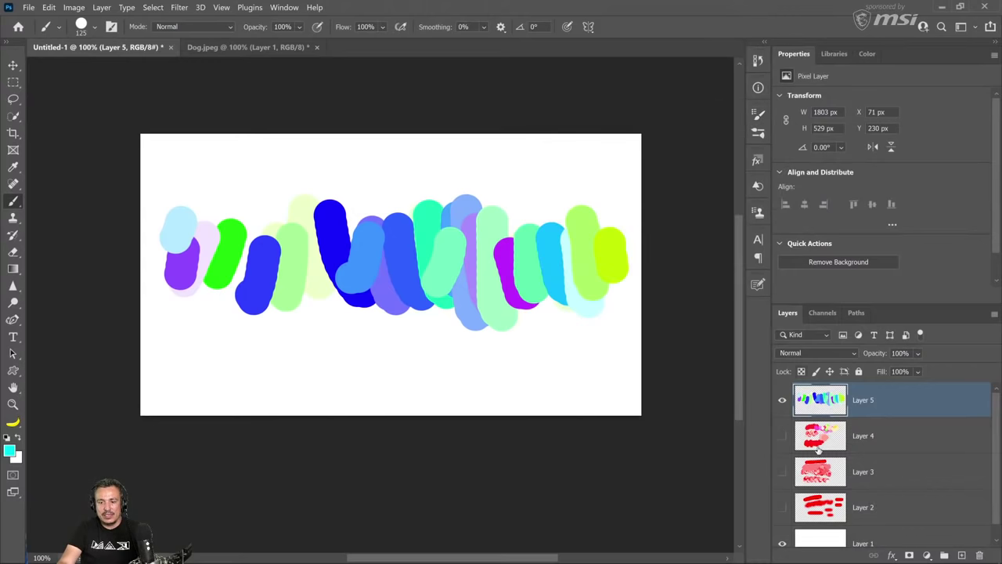
left_click(8, 449)
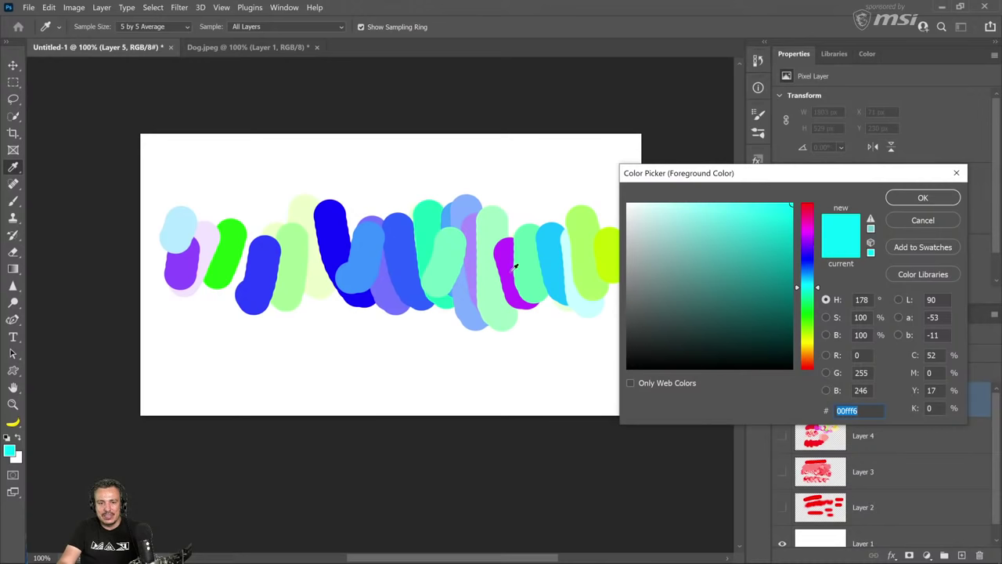
left_click(915, 224)
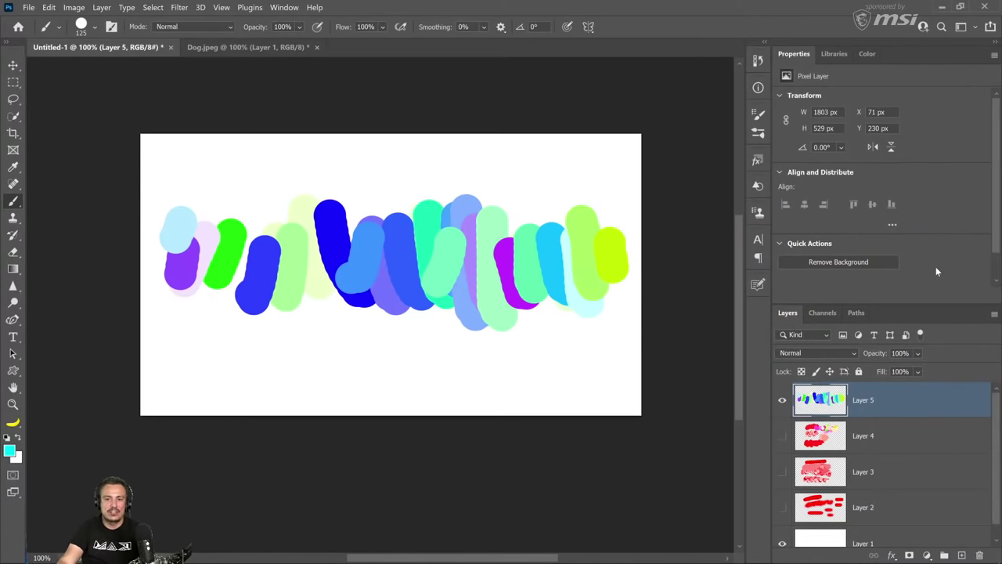
Turn on Apply Per Tip and paint a long looping stroke across the upper and middle part of Layer 5.
left_click(757, 115)
left_click(620, 131)
mouse_move(232, 183)
left_mouse_down()
mouse_move(552, 197)
mouse_move(537, 226)
mouse_move(455, 246)
mouse_move(438, 275)
mouse_move(374, 279)
mouse_move(383, 282)
mouse_move(374, 258)
mouse_move(468, 249)
mouse_move(448, 267)
mouse_move(368, 251)
left_mouse_up()
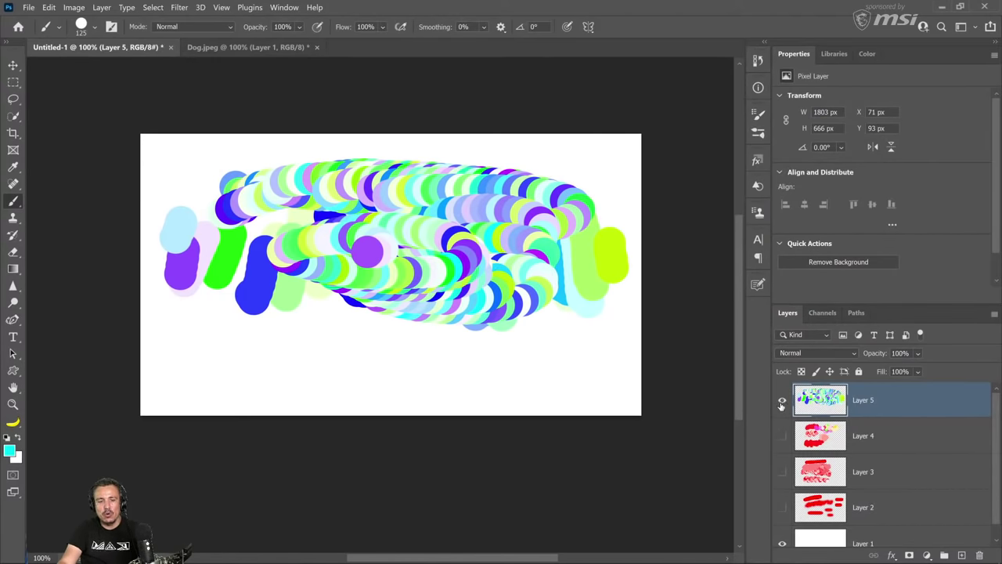
Hide Layer 5, search the brush presets for "spla" and choose the Kyle's Spatter Brushes - Wet Splat brush.
left_click(781, 401)
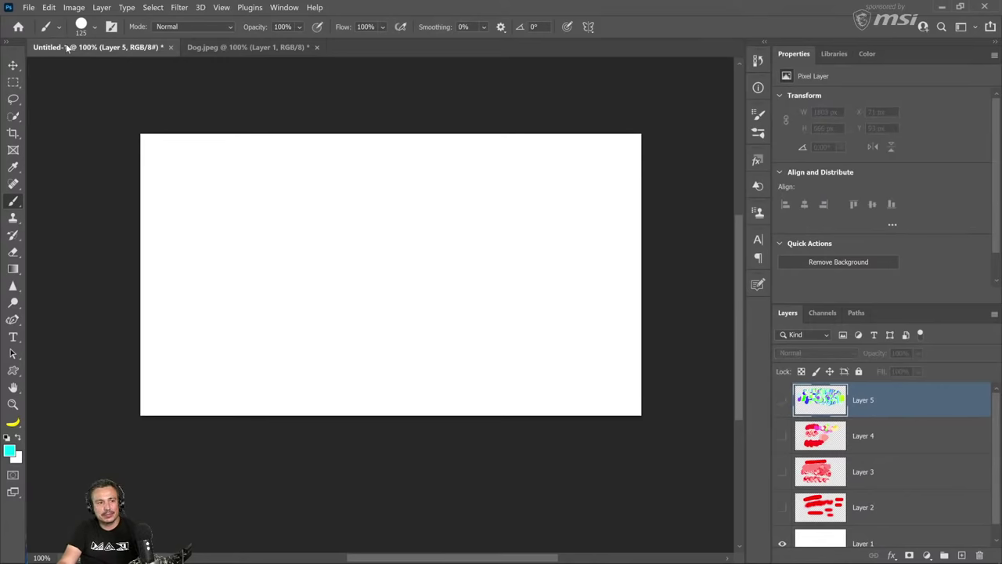
left_click(95, 27)
left_click(94, 122)
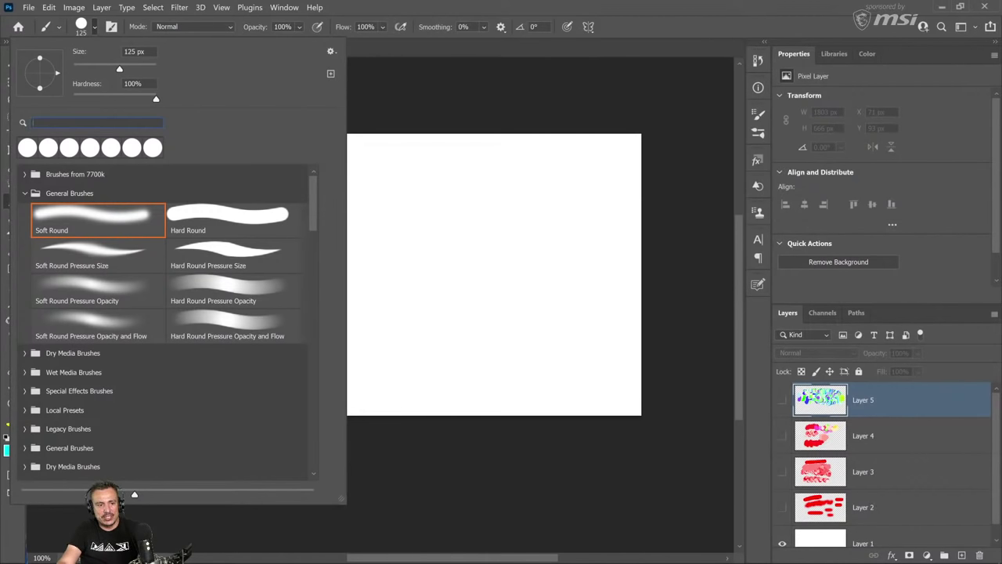
type("spla")
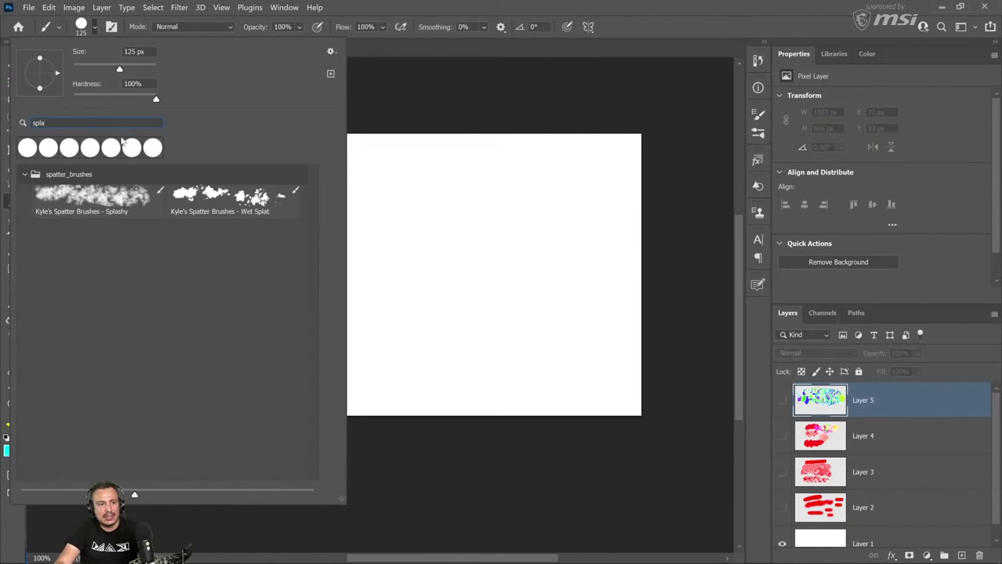
left_click(231, 202)
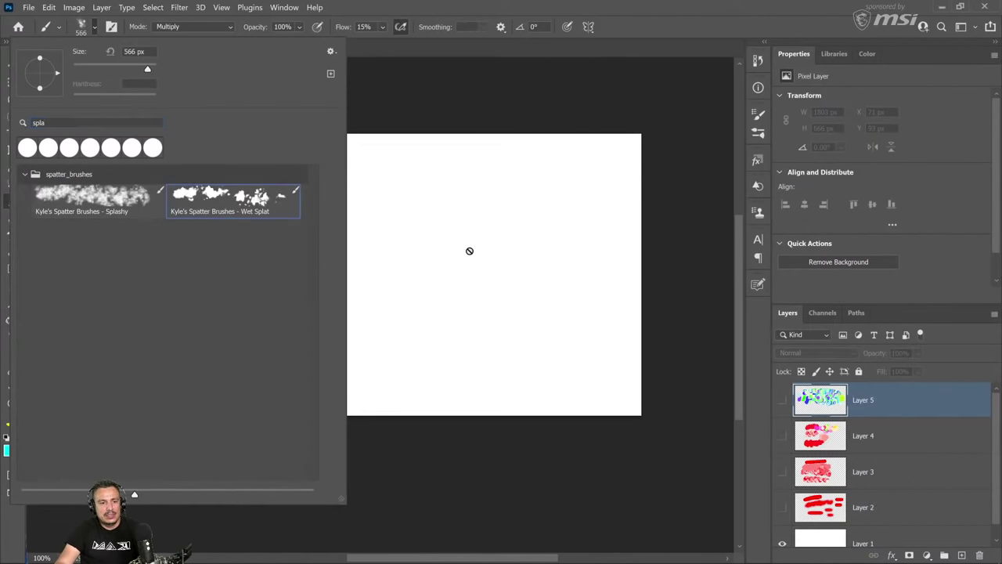
left_click(470, 251)
Add a new layer above Layer 5 and paint cyan splatter across the middle of the canvas.
left_click(573, 240)
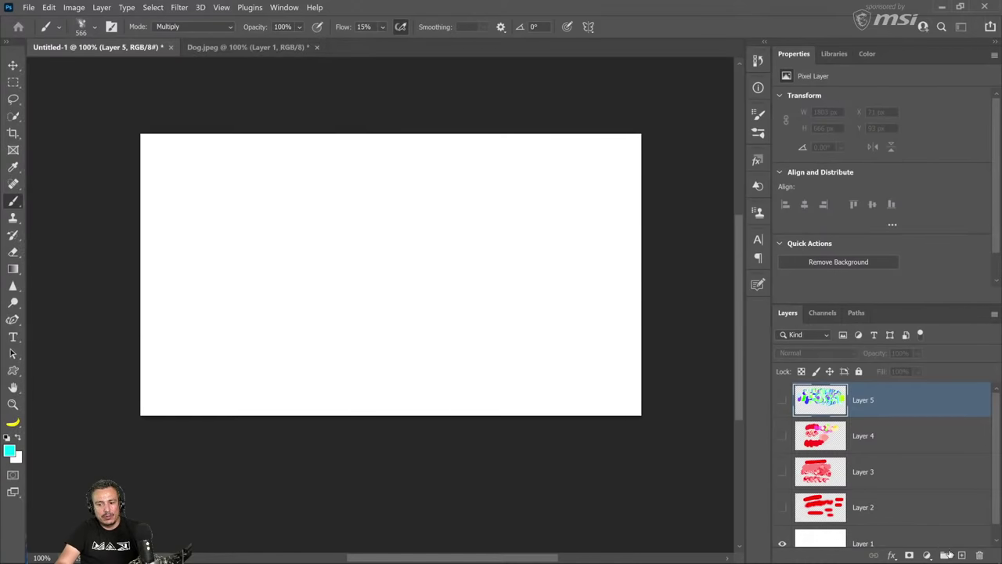
left_click(962, 555)
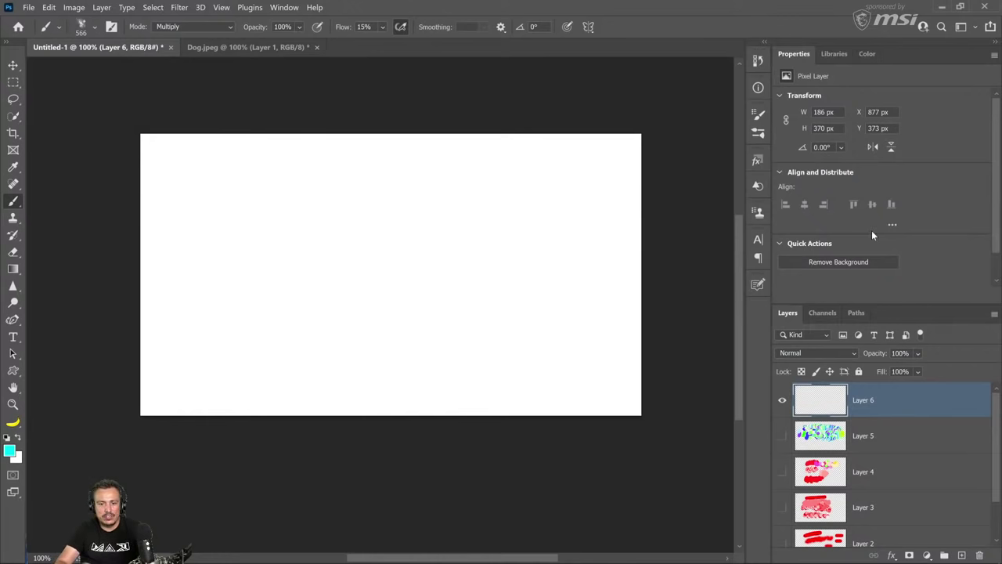
mouse_move(313, 269)
left_mouse_down()
mouse_move(436, 228)
mouse_move(433, 268)
mouse_move(357, 302)
mouse_move(498, 267)
mouse_move(392, 317)
mouse_move(466, 294)
mouse_move(533, 294)
mouse_move(462, 331)
mouse_move(540, 313)
left_mouse_up()
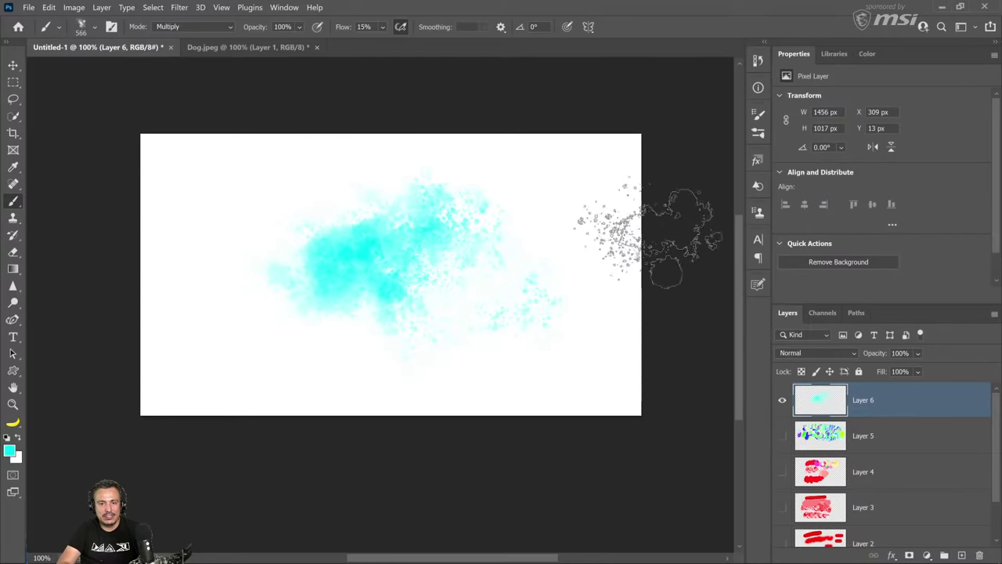
Turn on Color Dynamics for the Wet Splat brush and paint multicolored splatter around the cyan area on Layer 6.
left_click(759, 116)
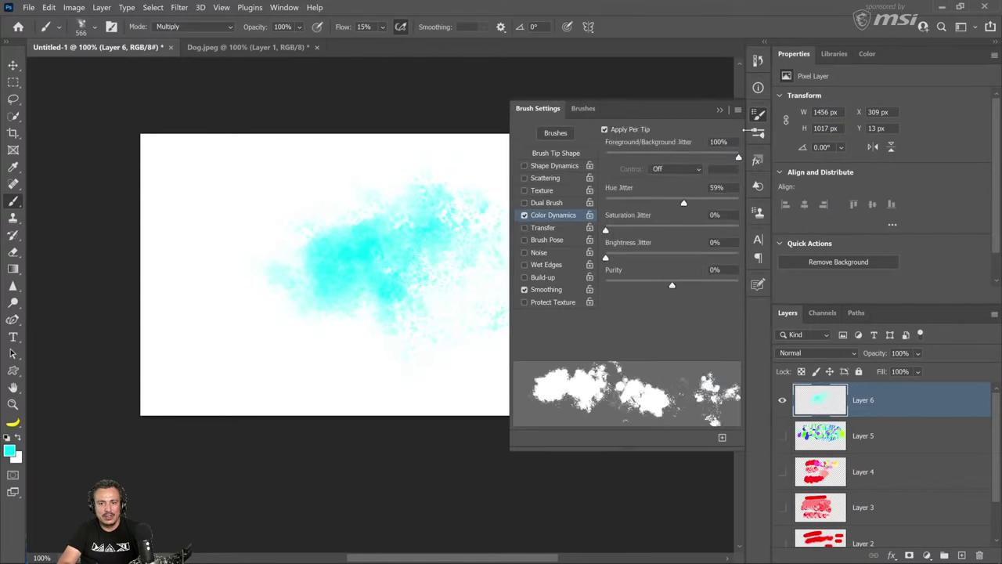
left_click(559, 216)
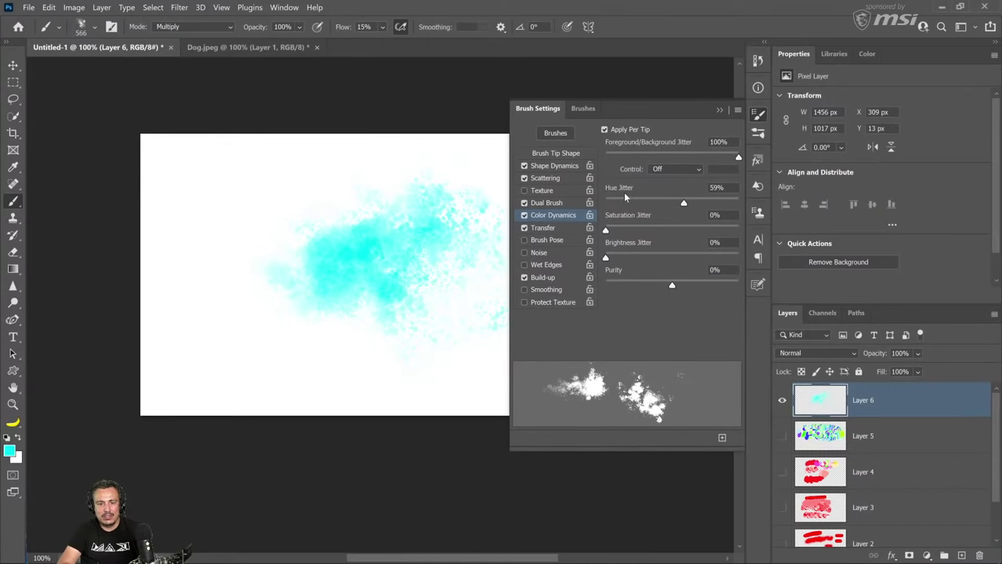
mouse_move(348, 278)
left_mouse_down()
mouse_move(343, 353)
mouse_move(378, 321)
mouse_move(269, 305)
mouse_move(382, 333)
mouse_move(316, 258)
mouse_move(284, 376)
mouse_move(394, 219)
mouse_move(324, 384)
mouse_move(448, 219)
mouse_move(280, 345)
mouse_move(456, 321)
mouse_move(374, 313)
mouse_move(418, 266)
mouse_move(449, 250)
mouse_move(378, 282)
mouse_move(308, 352)
mouse_move(461, 227)
mouse_move(354, 219)
mouse_move(265, 332)
mouse_move(443, 286)
left_mouse_up()
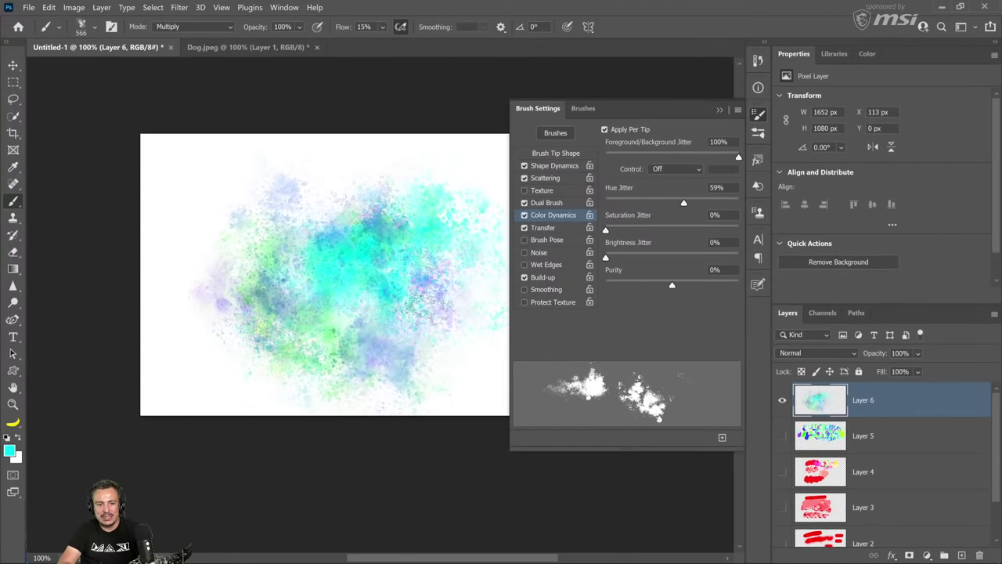
Change the foreground color to orange ff9c00.
left_click(10, 450)
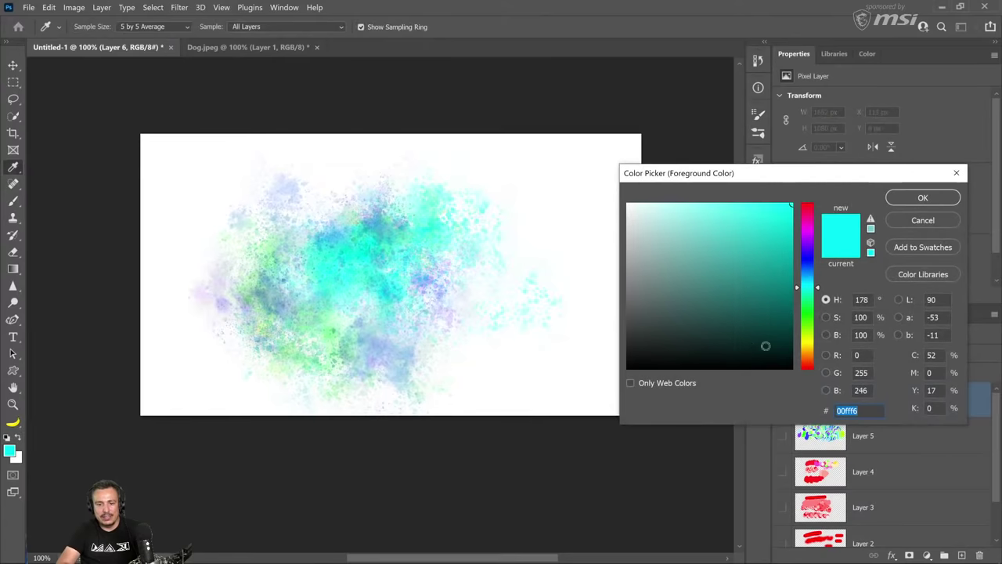
left_click(811, 349)
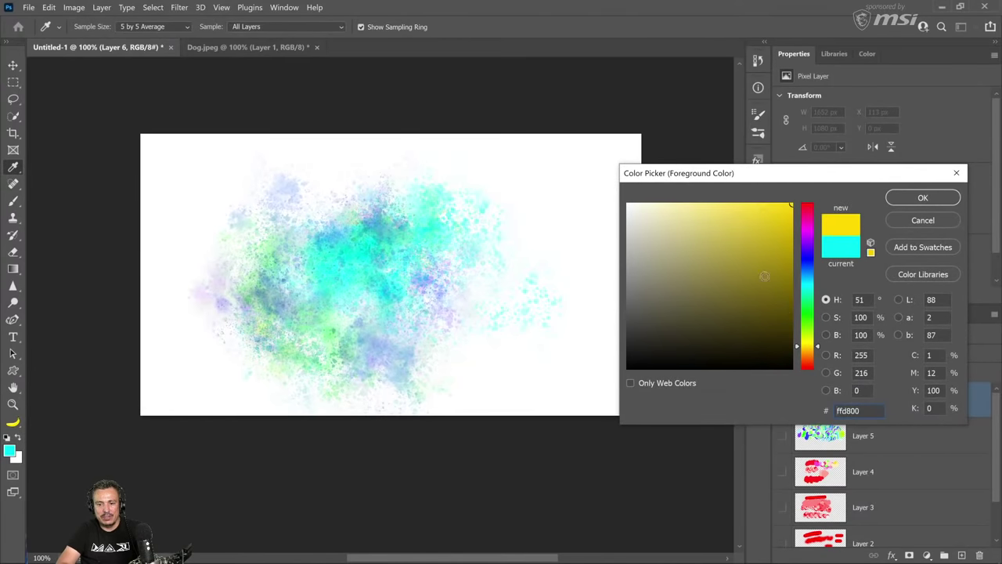
left_click(807, 357)
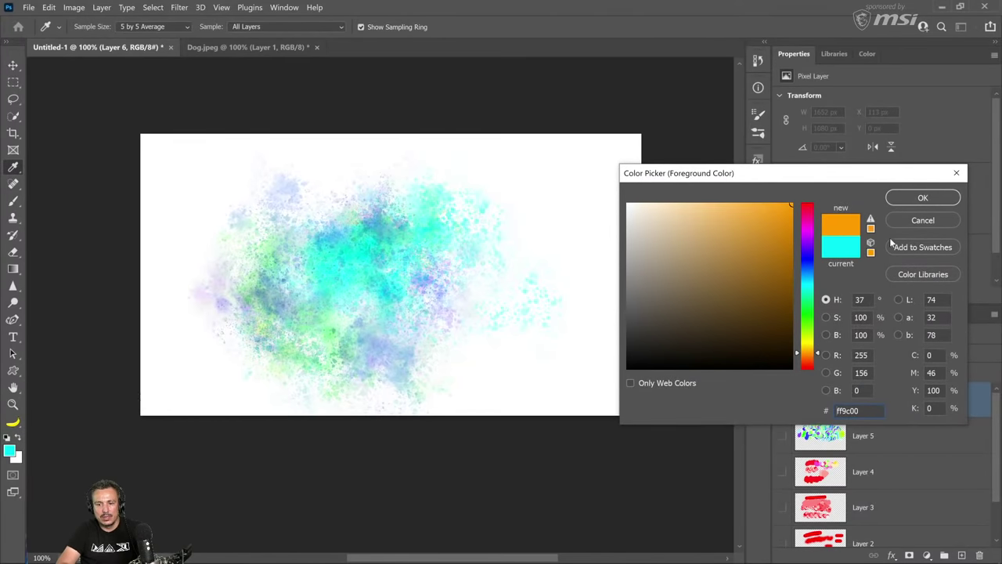
left_click(922, 197)
Hide Layer 6 and paint splatter with the orange foreground color across the middle of a new layer.
left_click(783, 400)
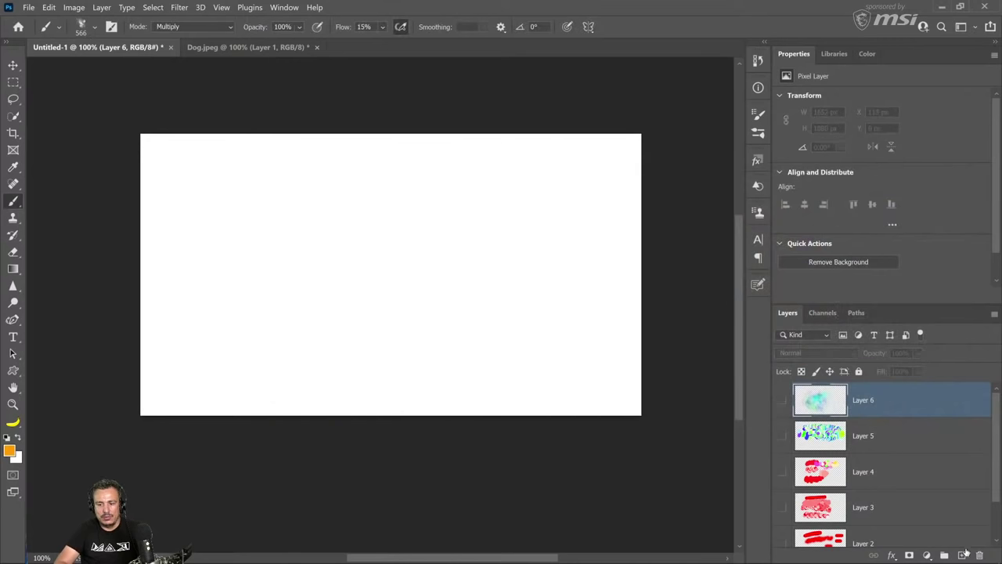
left_click(962, 555)
mouse_move(286, 224)
left_mouse_down()
mouse_move(237, 274)
mouse_move(402, 224)
mouse_move(425, 269)
mouse_move(336, 335)
mouse_move(474, 243)
mouse_move(452, 299)
mouse_move(505, 293)
left_mouse_up()
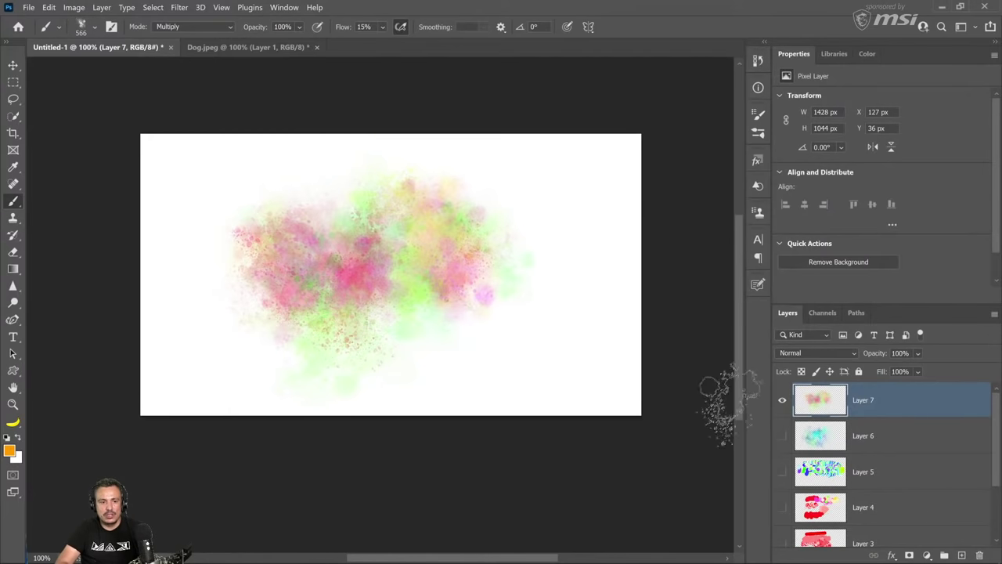
Lower the splatter brush's Hue Jitter to 28% and close the brush settings.
left_click(757, 116)
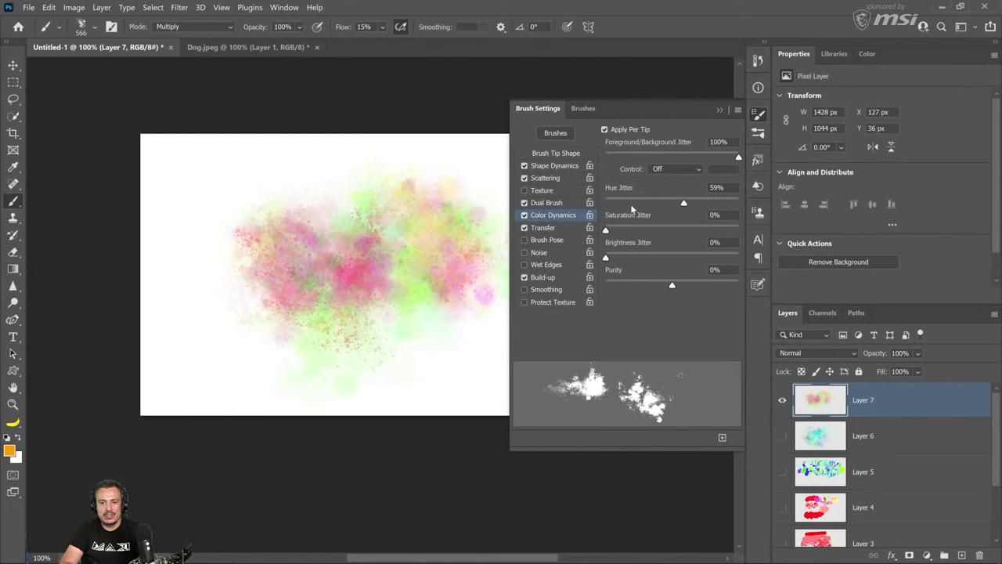
left_click_drag(678, 202, 638, 202)
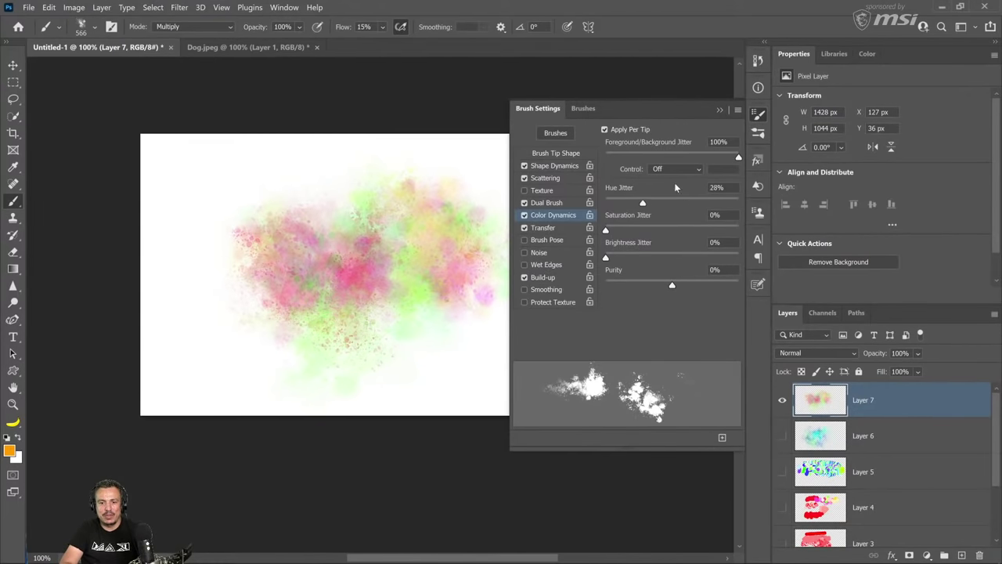
left_click(719, 110)
On a new layer with Layer 7 hidden, paint a wide band of splatter across the canvas at 100% Flow.
left_click(782, 400)
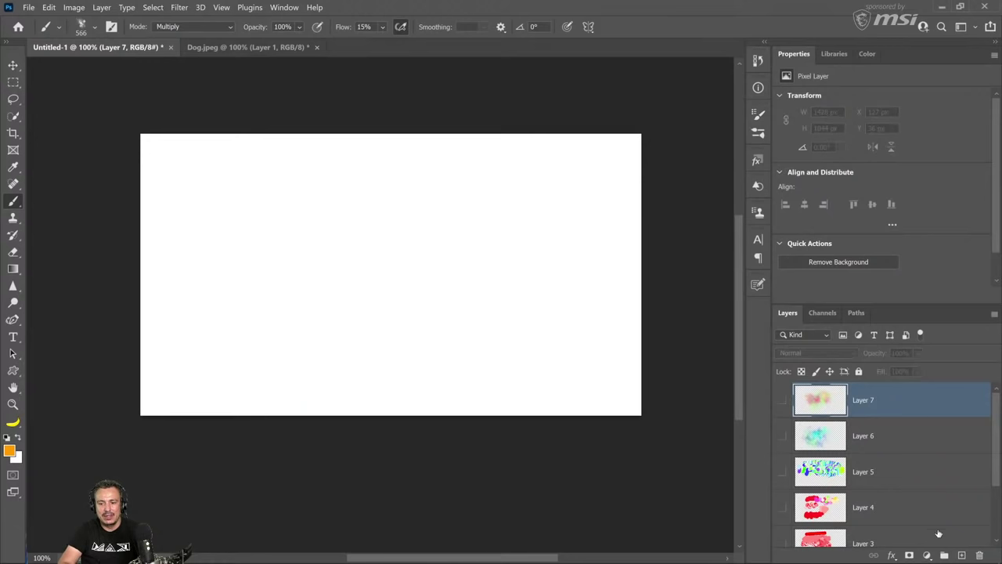
left_click(961, 554)
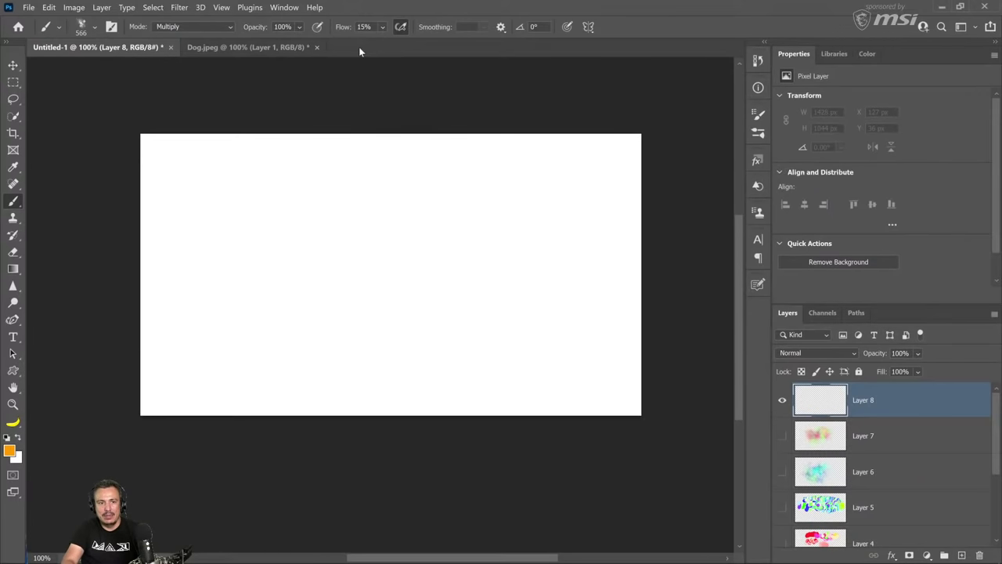
left_click_drag(341, 29, 383, 29)
mouse_move(289, 220)
left_mouse_down()
mouse_move(251, 250)
mouse_move(352, 263)
mouse_move(542, 260)
mouse_move(383, 329)
mouse_move(497, 250)
mouse_move(513, 262)
mouse_move(469, 259)
mouse_move(607, 184)
left_mouse_up()
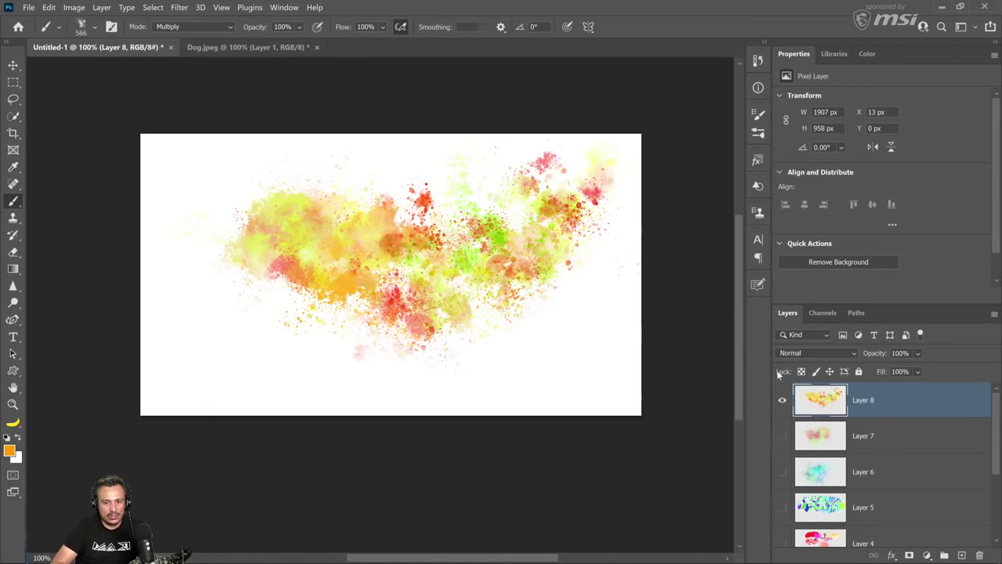
Set the Hue Jitter to 0% and the Brightness Jitter to 100%, and paint splatter over most of Layer 8.
left_click(758, 116)
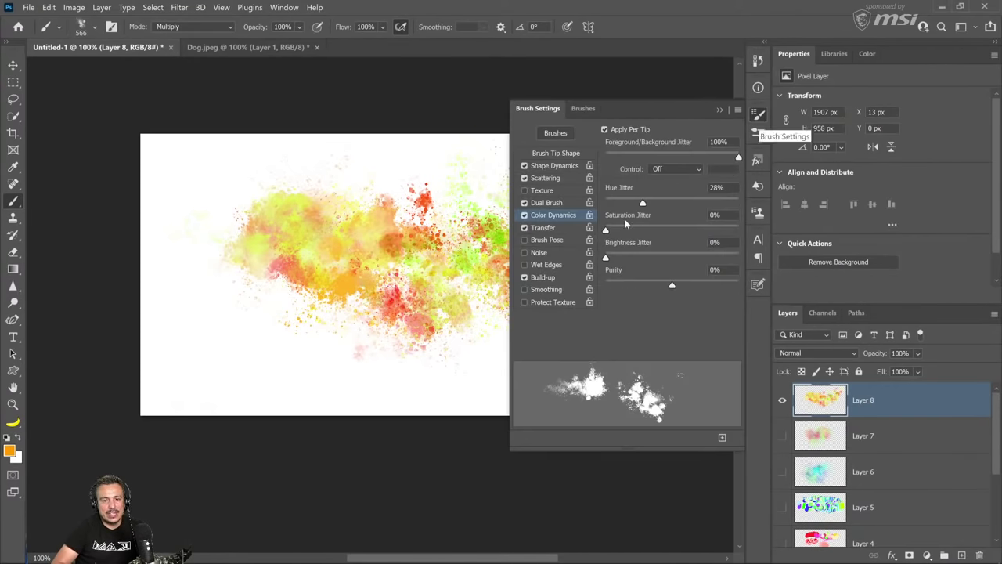
left_click_drag(637, 204, 603, 205)
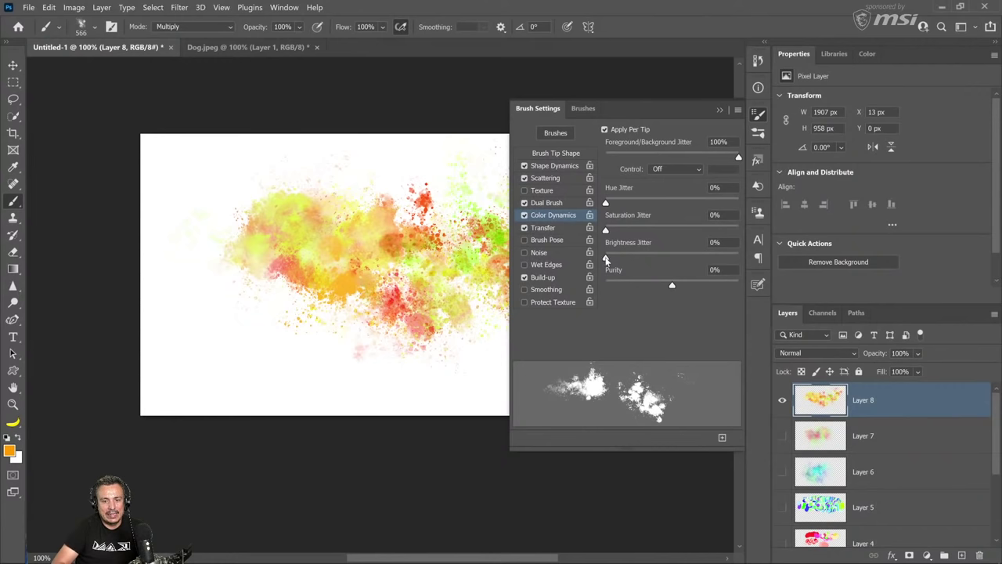
left_click_drag(605, 261, 739, 258)
left_click_drag(305, 263, 360, 235)
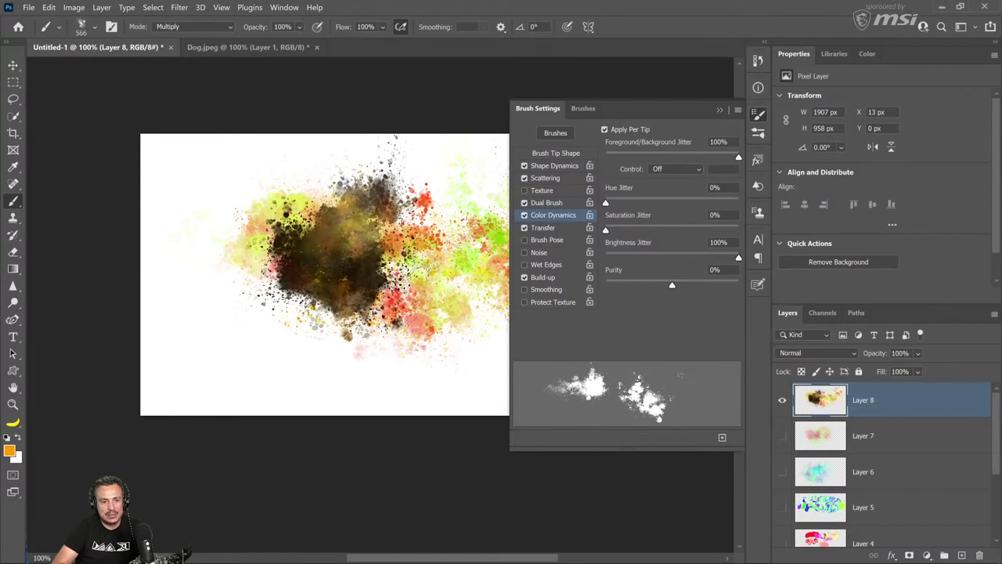
mouse_move(425, 268)
left_mouse_down()
mouse_move(396, 227)
mouse_move(501, 311)
mouse_move(408, 279)
mouse_move(302, 317)
mouse_move(259, 368)
mouse_move(204, 275)
mouse_move(235, 375)
mouse_move(266, 305)
mouse_move(278, 319)
left_mouse_up()
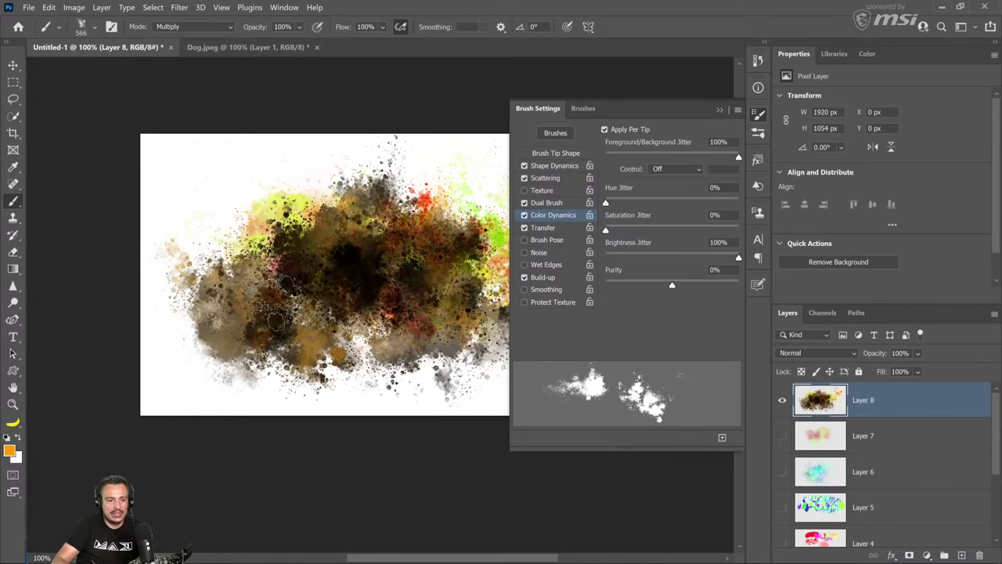
mouse_move(278, 317)
left_mouse_down()
mouse_move(212, 213)
mouse_move(258, 152)
mouse_move(459, 168)
mouse_move(474, 345)
mouse_move(329, 383)
mouse_move(157, 384)
left_mouse_up()
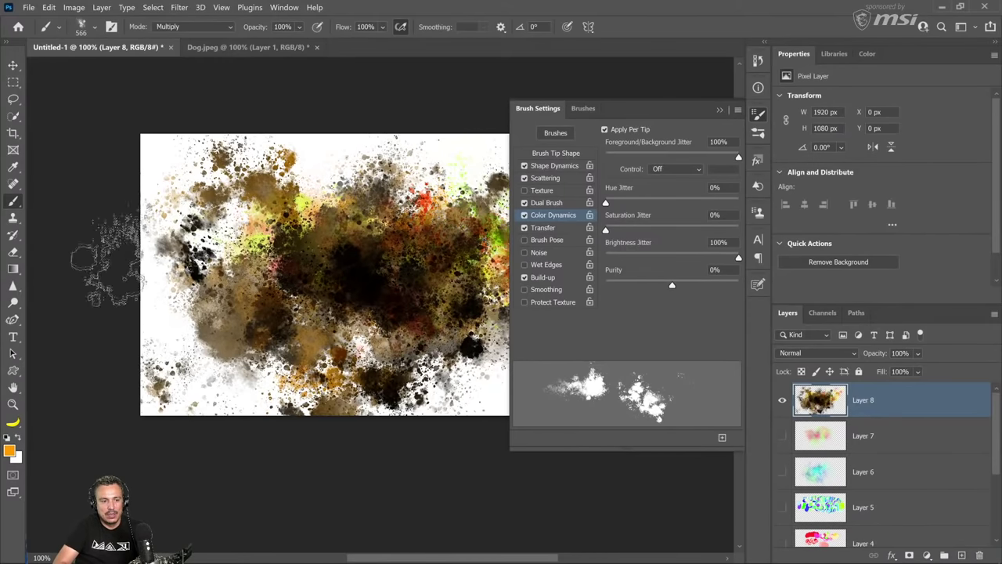
mouse_move(106, 258)
left_mouse_down()
mouse_move(196, 148)
mouse_move(305, 121)
mouse_move(489, 153)
mouse_move(333, 141)
mouse_move(404, 118)
mouse_move(430, 125)
mouse_move(454, 172)
left_mouse_up()
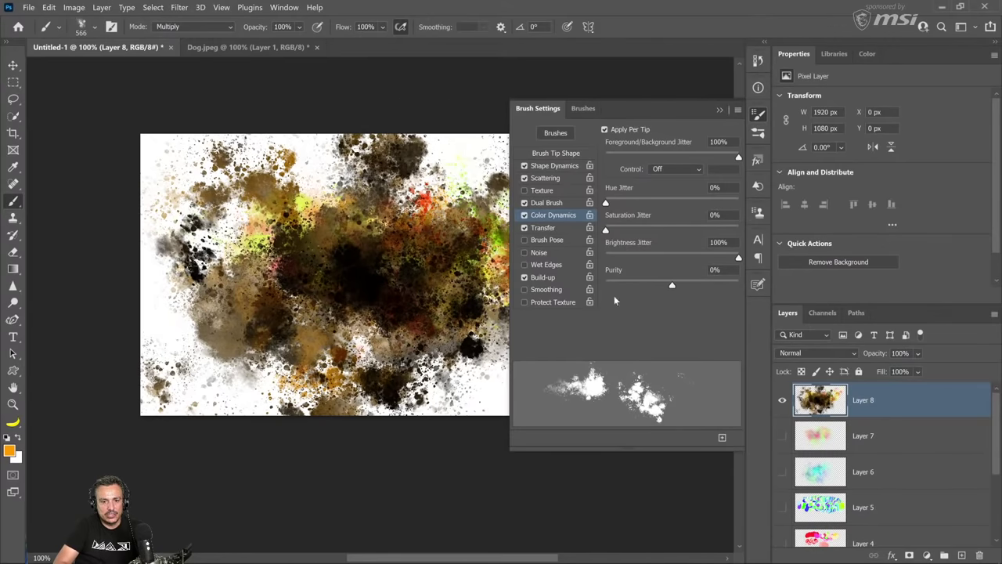
Paint more splatter on Layer 8 with Brightness Jitter at 0% and Saturation Jitter at 100%, and reset the Saturation Jitter to 0%.
mouse_move(735, 257)
left_mouse_down()
mouse_move(579, 260)
mouse_move(738, 229)
left_mouse_up()
mouse_move(321, 274)
left_mouse_down()
mouse_move(259, 243)
mouse_move(235, 297)
mouse_move(345, 254)
mouse_move(360, 203)
mouse_move(243, 243)
mouse_move(321, 364)
left_mouse_up()
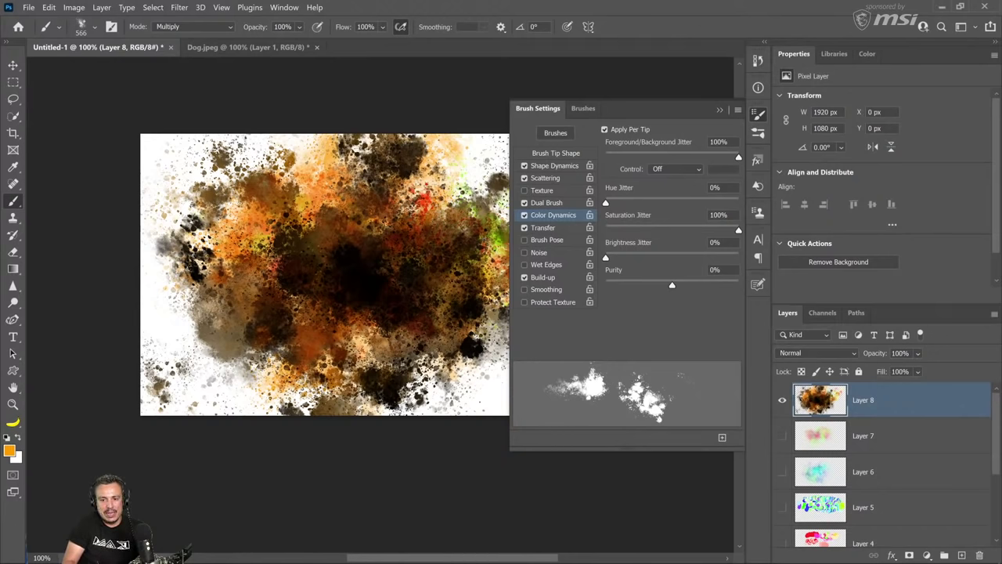
left_click_drag(739, 233, 569, 234)
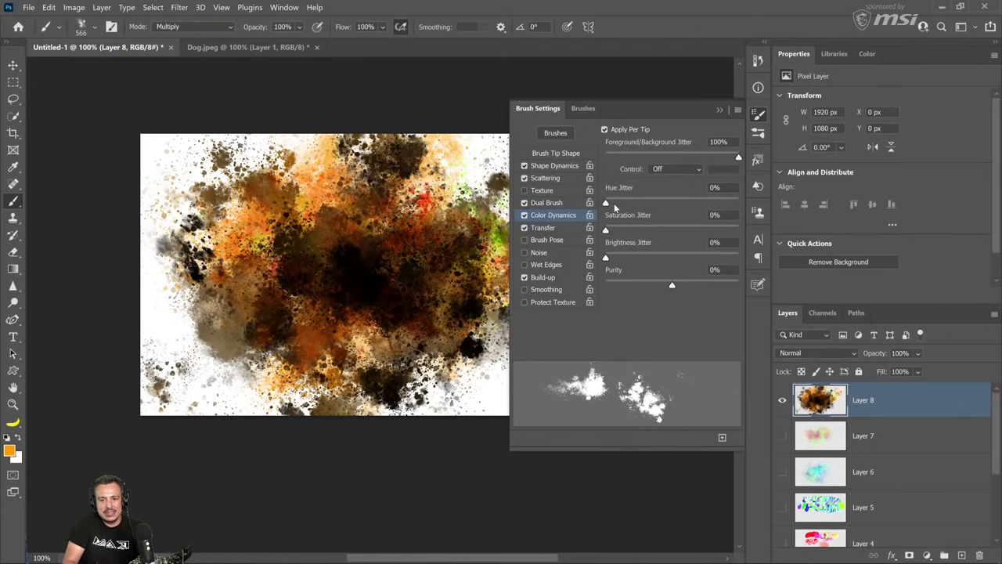
Set the splatter brush's Hue Jitter to 45%, hide Layer 8, and paint a splatter stroke on a new layer.
left_click_drag(614, 203, 665, 204)
key("F5")
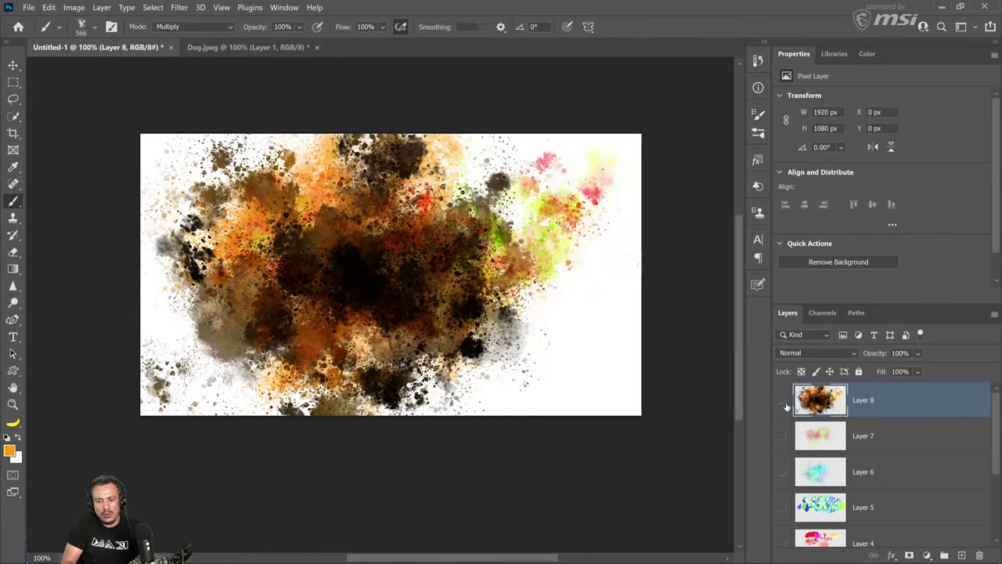
left_click(782, 400)
left_click(944, 555)
mouse_move(223, 263)
left_mouse_down()
mouse_move(279, 235)
mouse_move(234, 295)
mouse_move(325, 281)
mouse_move(473, 234)
left_mouse_up()
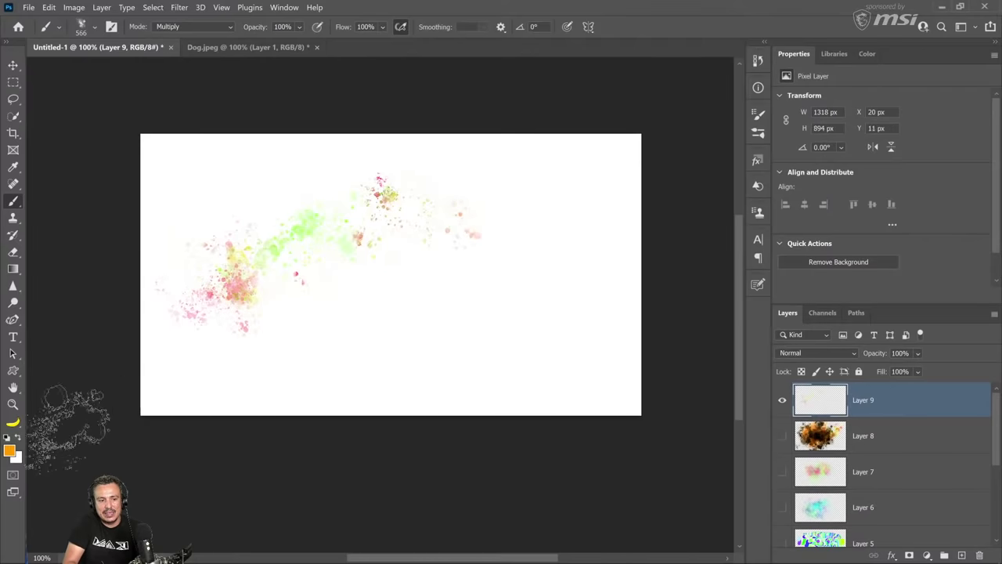
Set the Hue Jitter to 15% and paint dense splatter across most of Layer 9.
left_click(757, 117)
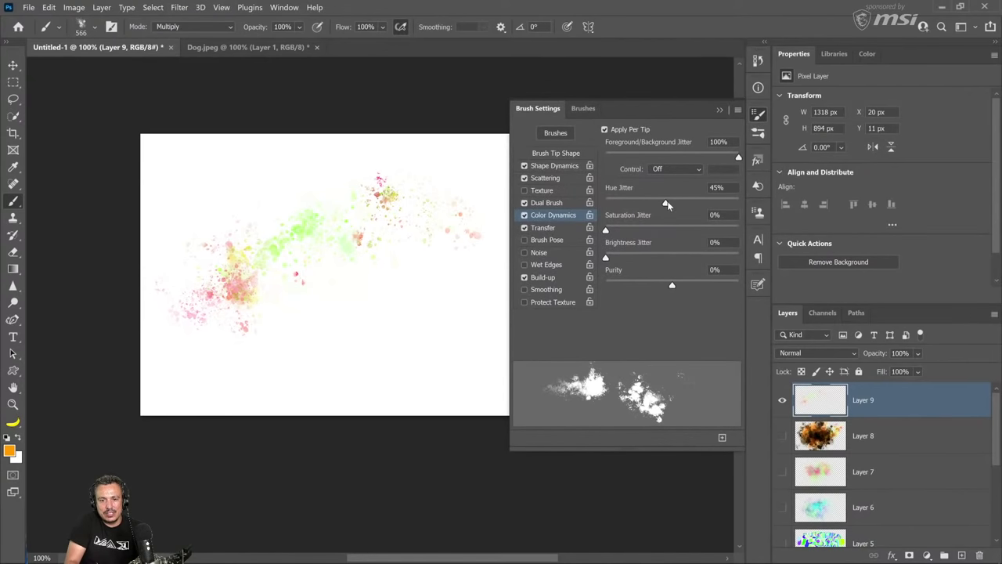
left_click_drag(666, 204, 614, 210)
left_click(720, 111)
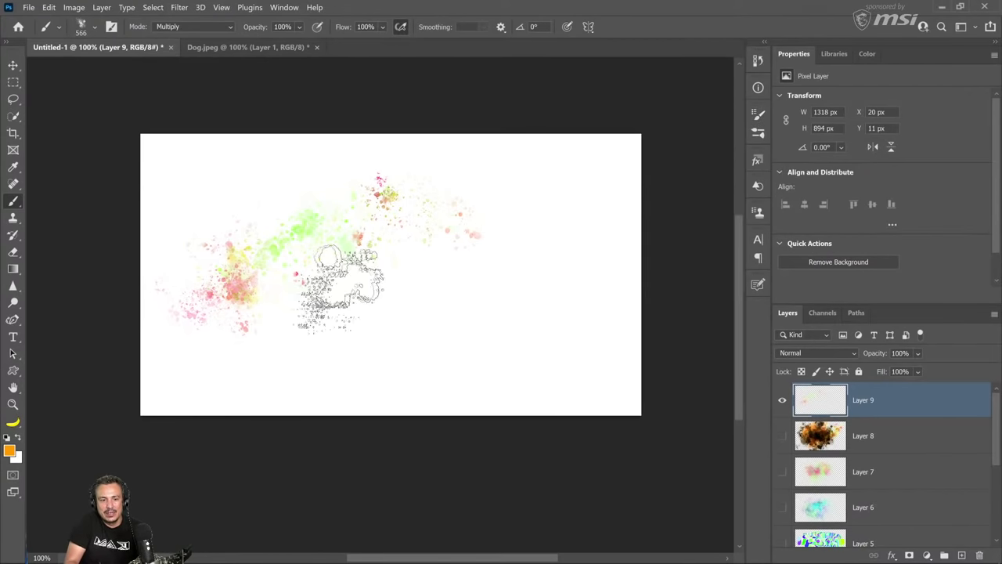
mouse_move(335, 280)
left_mouse_down()
mouse_move(258, 230)
mouse_move(216, 263)
mouse_move(439, 212)
left_mouse_up()
mouse_move(513, 215)
left_mouse_down()
mouse_move(286, 333)
mouse_move(400, 276)
mouse_move(243, 227)
mouse_move(626, 184)
mouse_move(579, 187)
mouse_move(525, 338)
mouse_move(640, 315)
mouse_move(607, 396)
mouse_move(507, 431)
mouse_move(320, 425)
mouse_move(358, 415)
mouse_move(200, 395)
mouse_move(160, 251)
mouse_move(121, 247)
mouse_move(176, 180)
mouse_move(286, 125)
mouse_move(142, 167)
mouse_move(172, 157)
left_mouse_up()
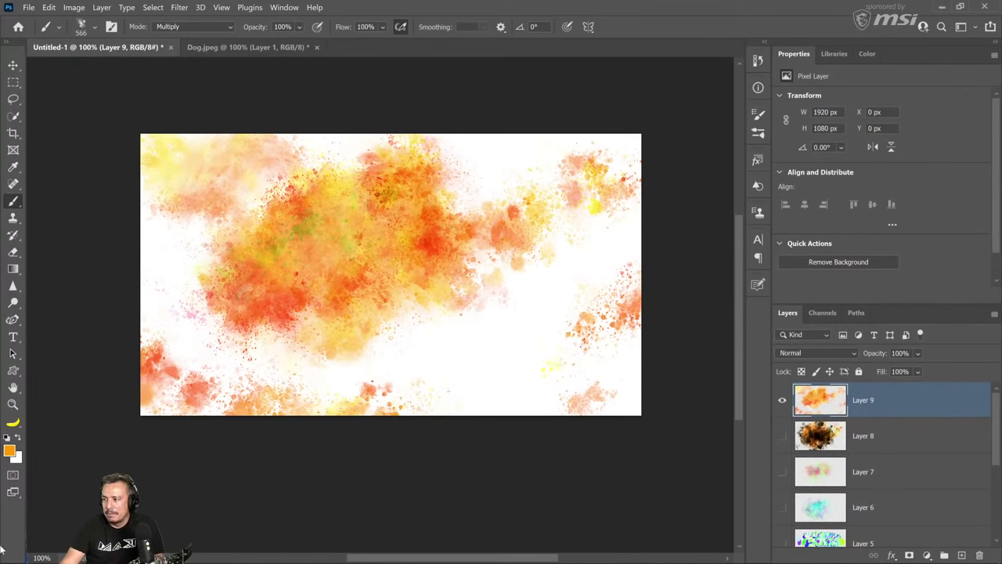
mouse_move(3, 558)
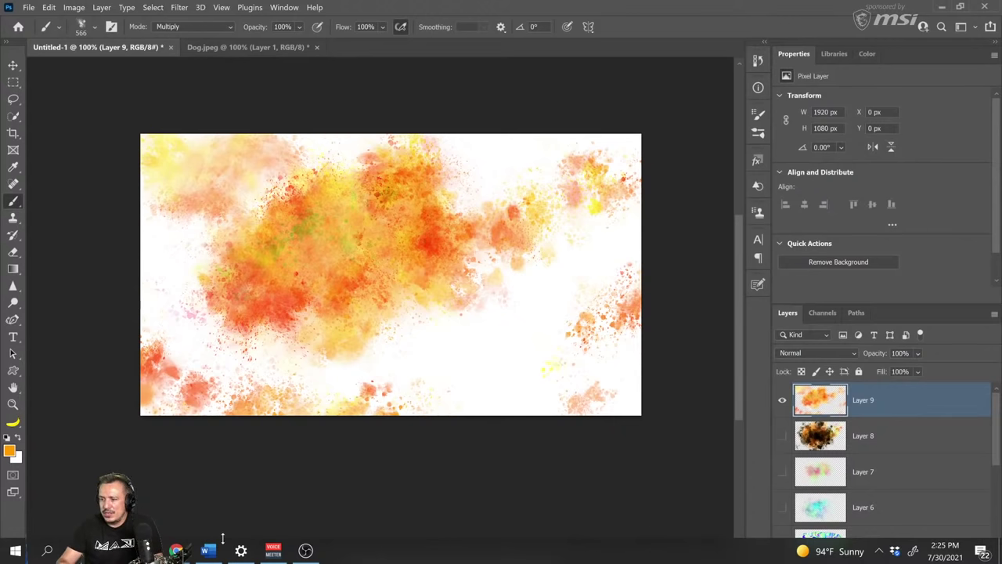
mouse_move(156, 290)
left_mouse_down()
mouse_move(161, 262)
mouse_move(200, 247)
mouse_move(266, 333)
mouse_move(376, 364)
mouse_move(517, 337)
mouse_move(558, 380)
mouse_move(586, 350)
mouse_move(587, 274)
mouse_move(562, 299)
left_mouse_up()
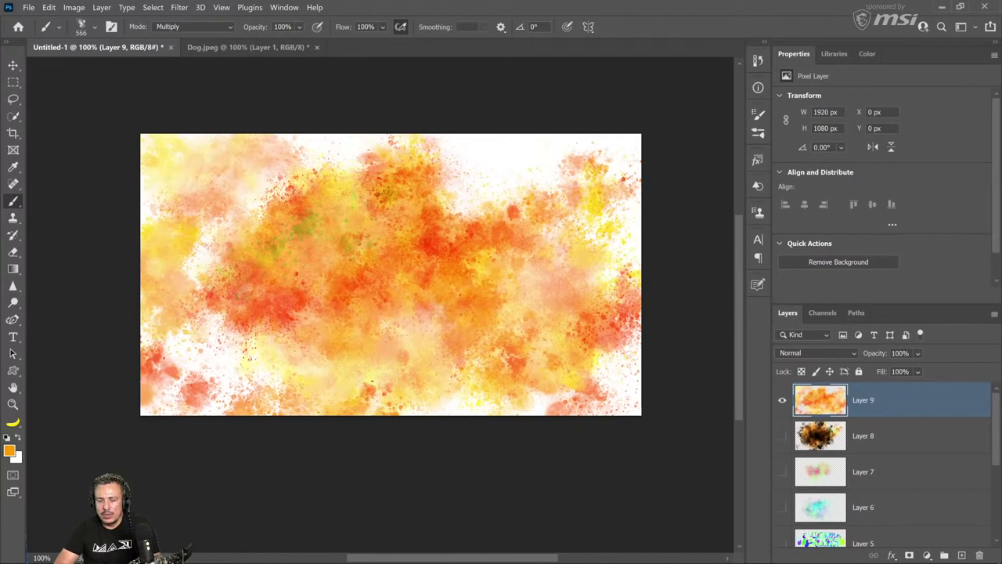
mouse_move(344, 234)
left_mouse_down()
mouse_move(298, 227)
mouse_move(341, 188)
left_mouse_up()
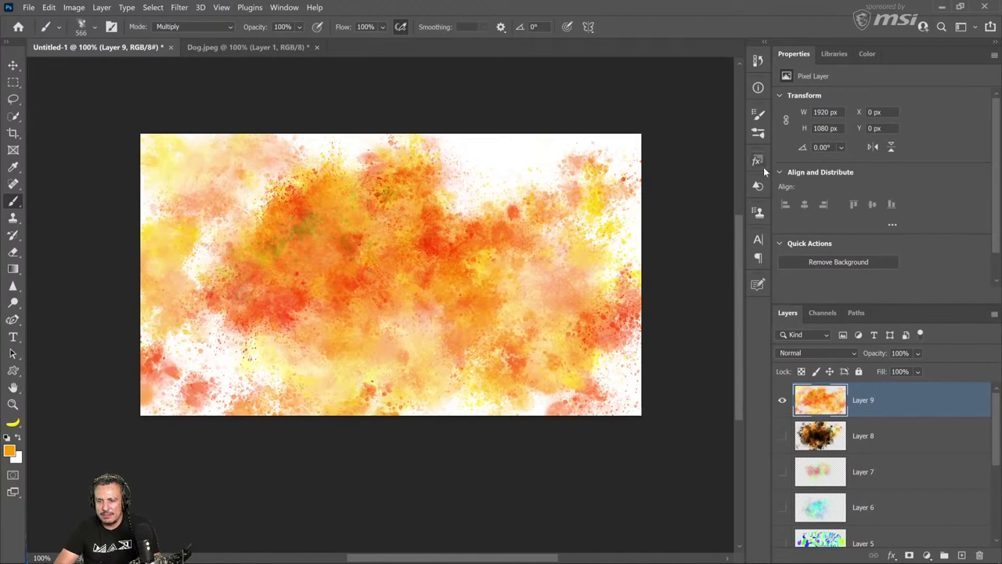
left_click(758, 116)
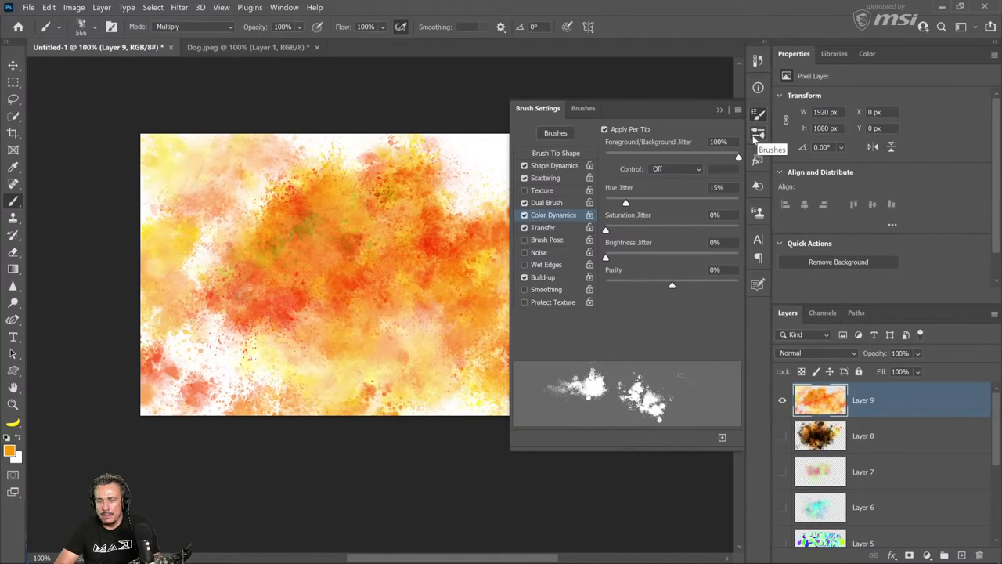
left_click(720, 111)
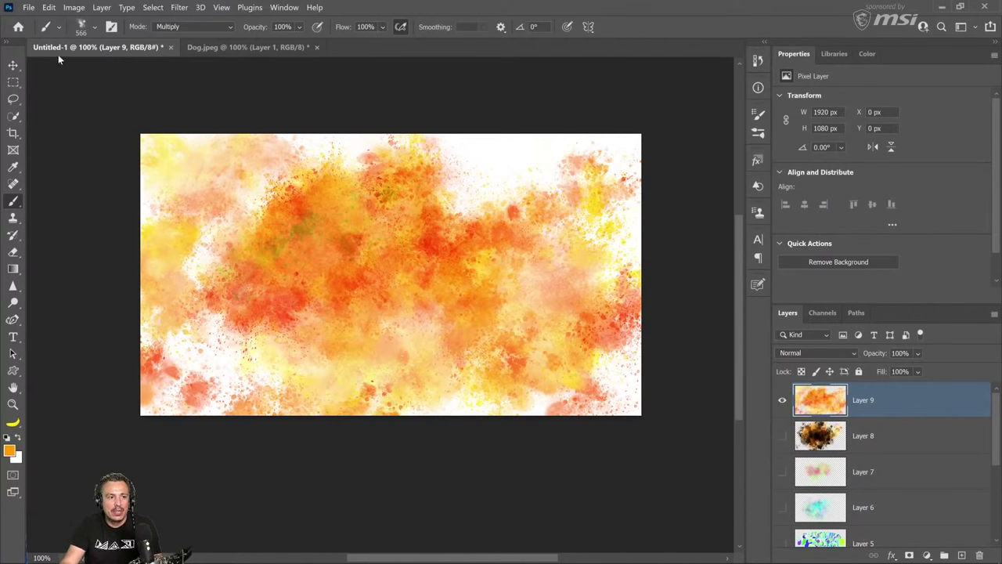
Open Adobe's Get More Brushes web page through the brush preset options.
left_click(94, 28)
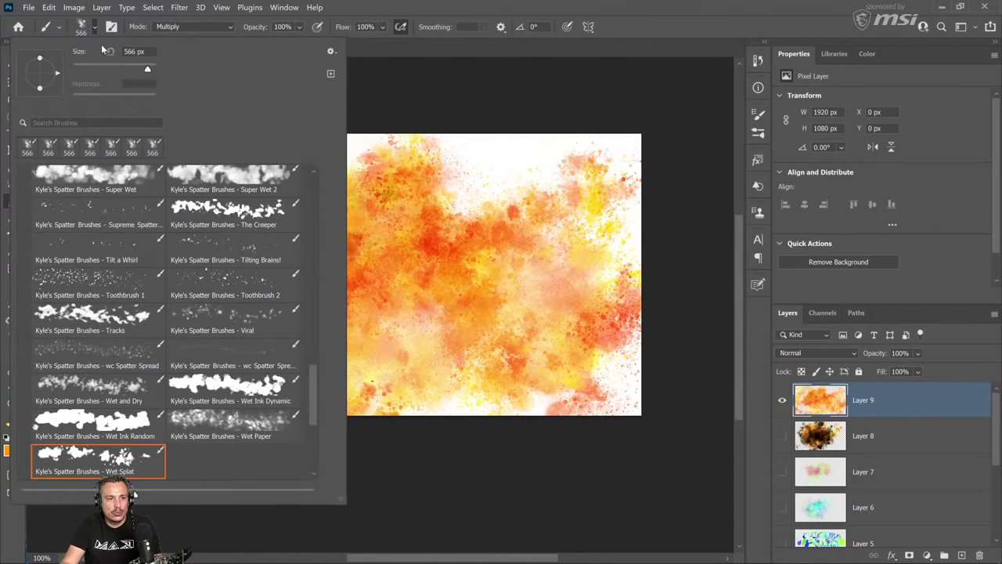
left_click(329, 52)
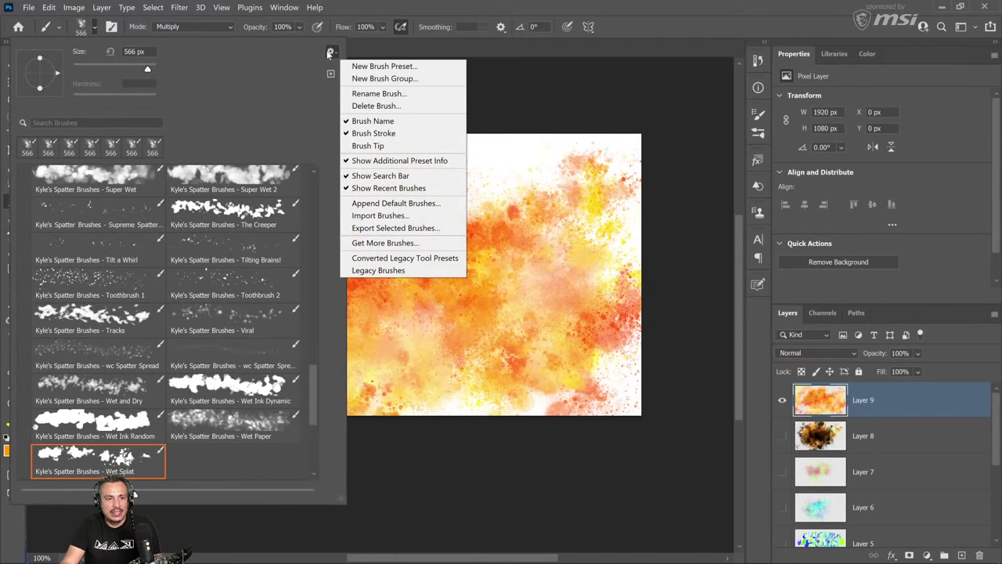
left_click(387, 243)
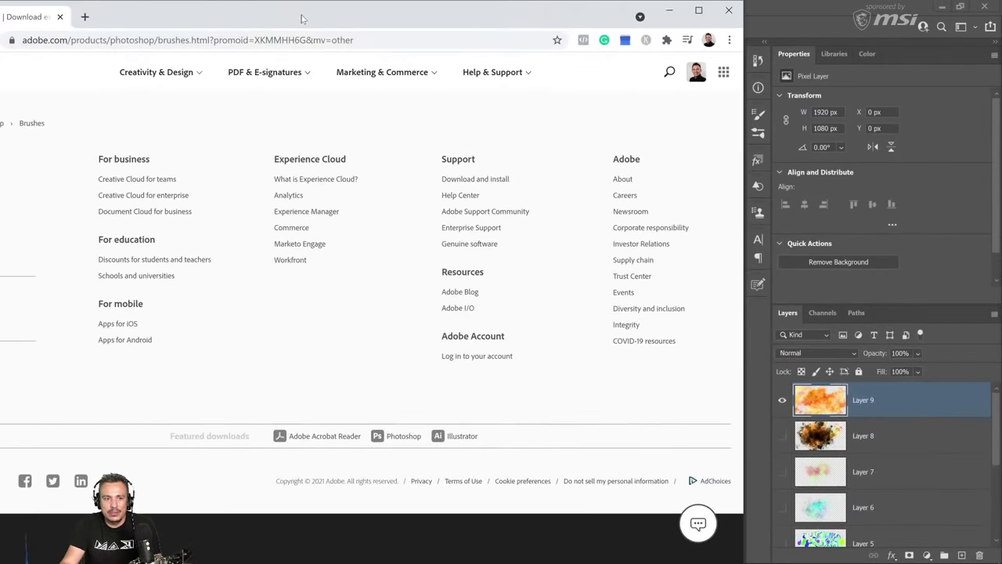
Look through the downloadable brush packs on Adobe's brushes page, from the newest release to the themed and seasonal sets.
scroll(555, 309, "down", 6)
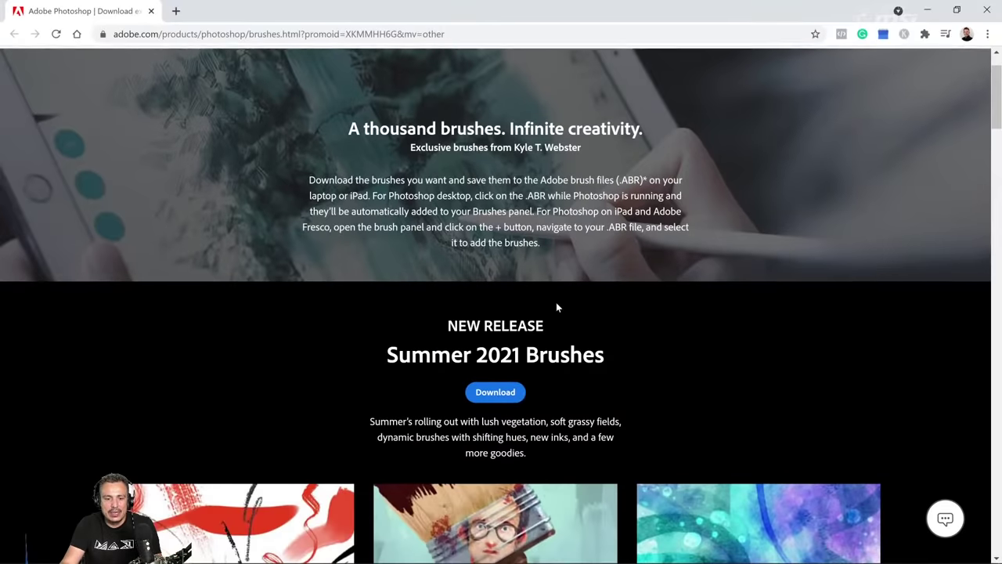
scroll(561, 302, "down", 18)
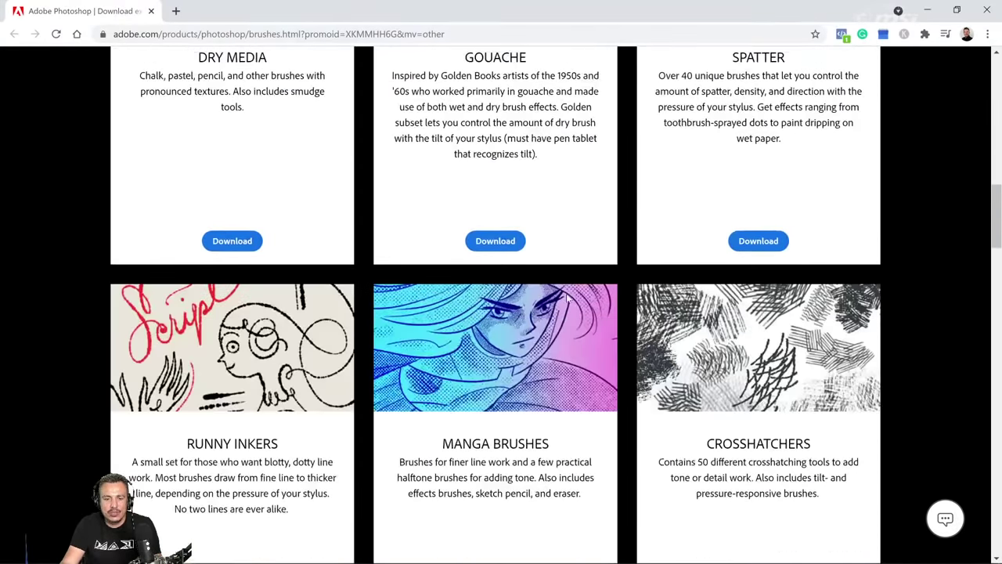
scroll(569, 296, "down", 20)
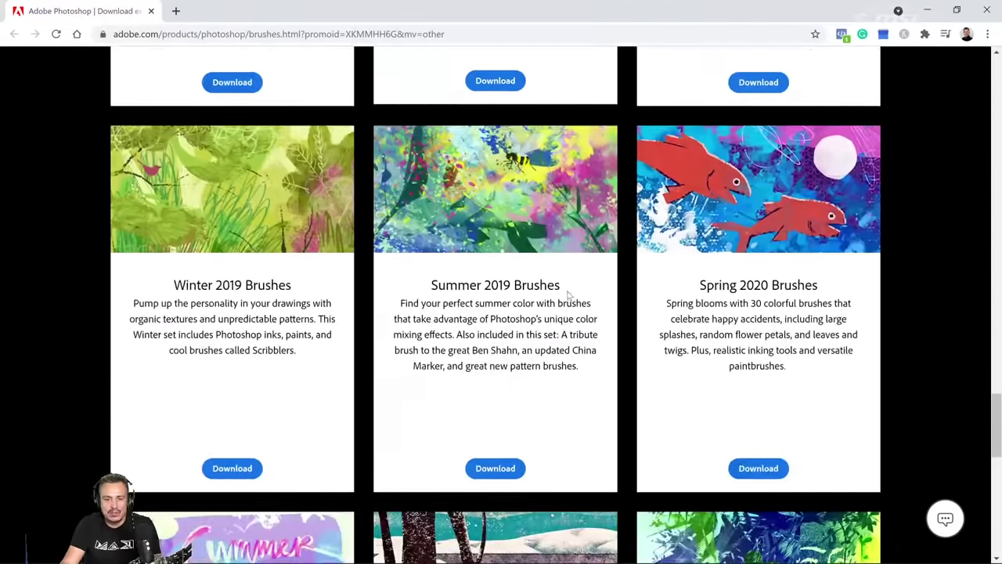
scroll(569, 296, "up", 20)
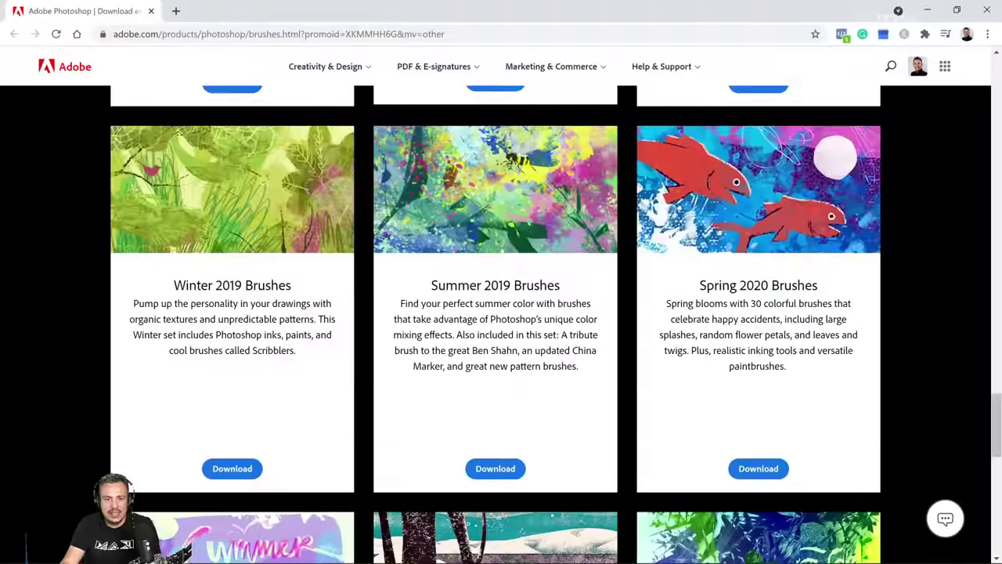
scroll(564, 304, "up", 12)
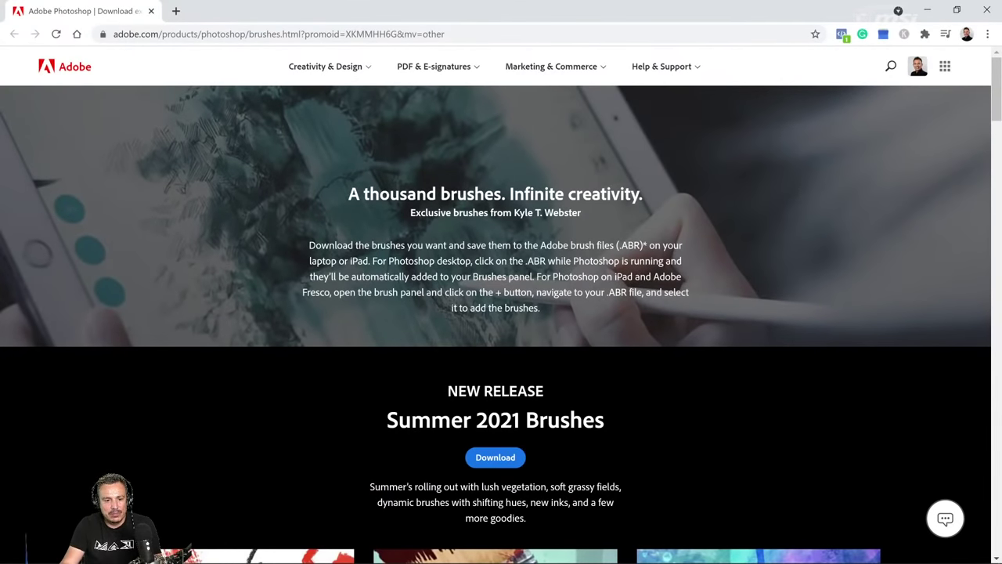
scroll(571, 296, "down", 8)
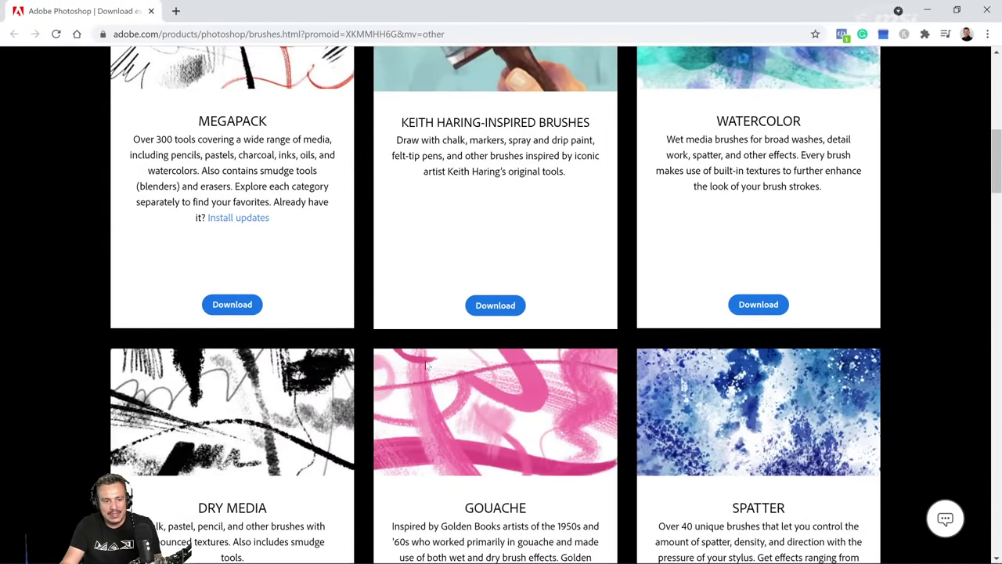
scroll(428, 366, "down", 8)
scroll(501, 305, "up", 5)
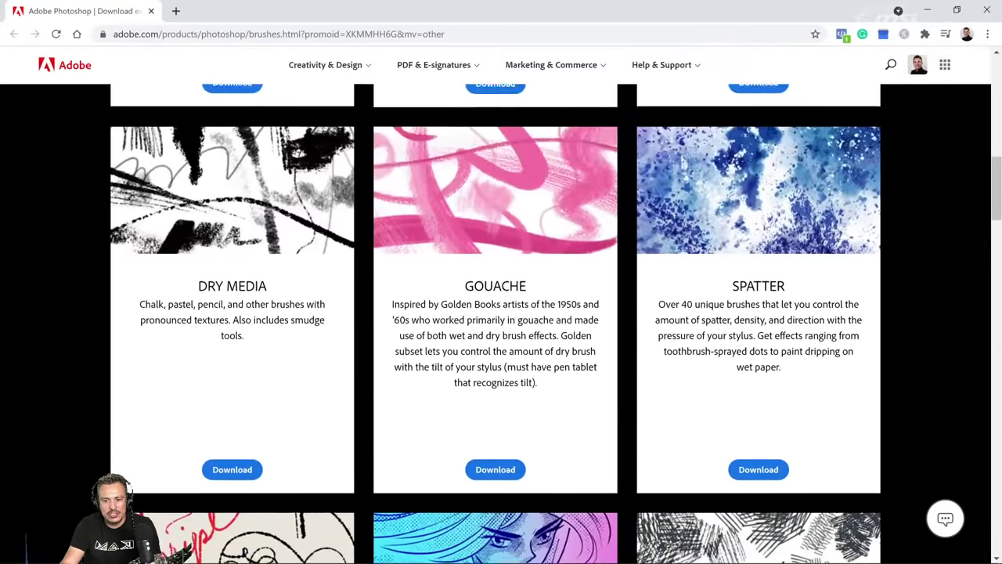
scroll(501, 306, "down", 5)
scroll(656, 236, "down", 2)
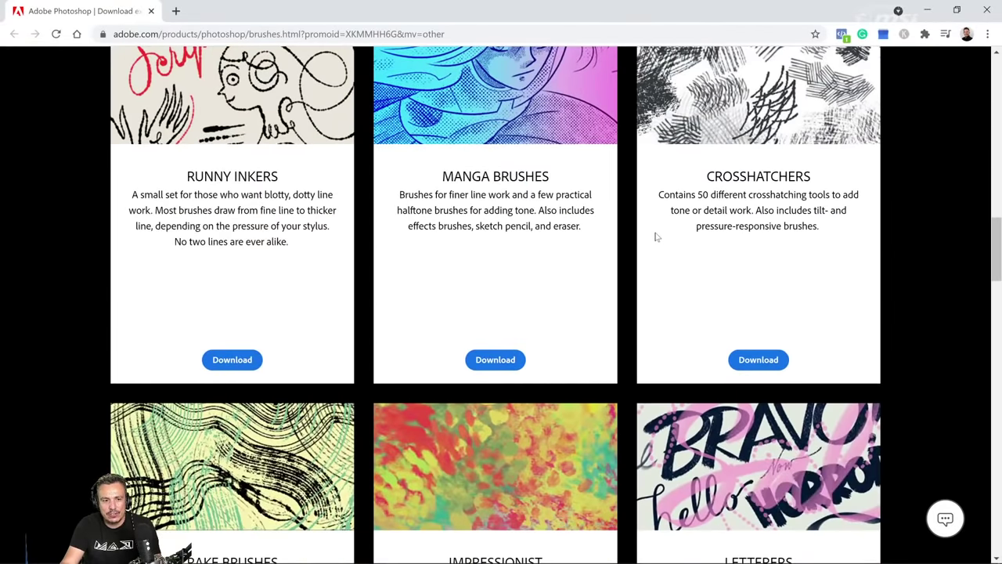
scroll(656, 236, "down", 8)
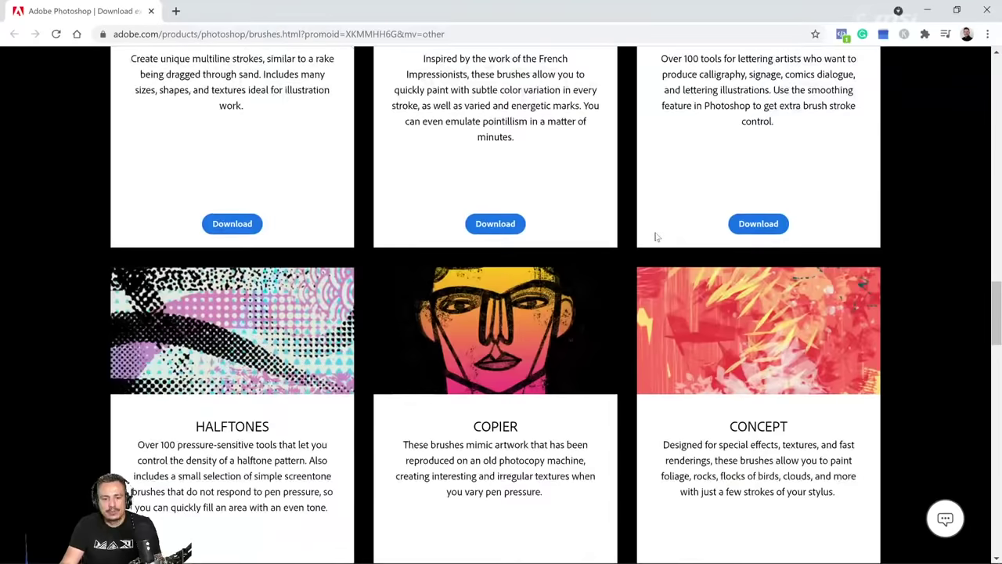
scroll(656, 236, "down", 4)
scroll(786, 196, "up", 2)
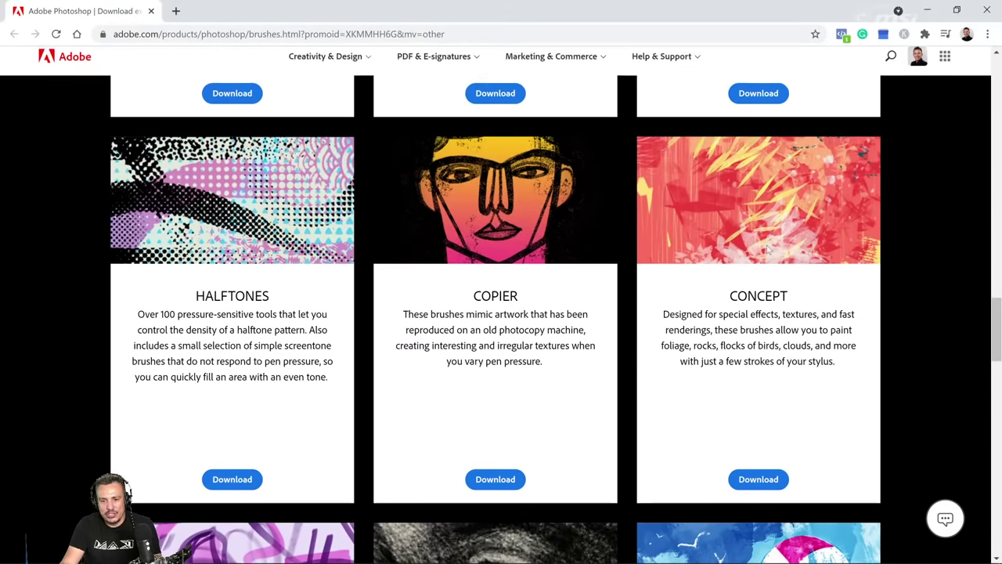
Return to Photoshop and hide Layer 9 to leave only the blank white canvas visible.
left_click(927, 11)
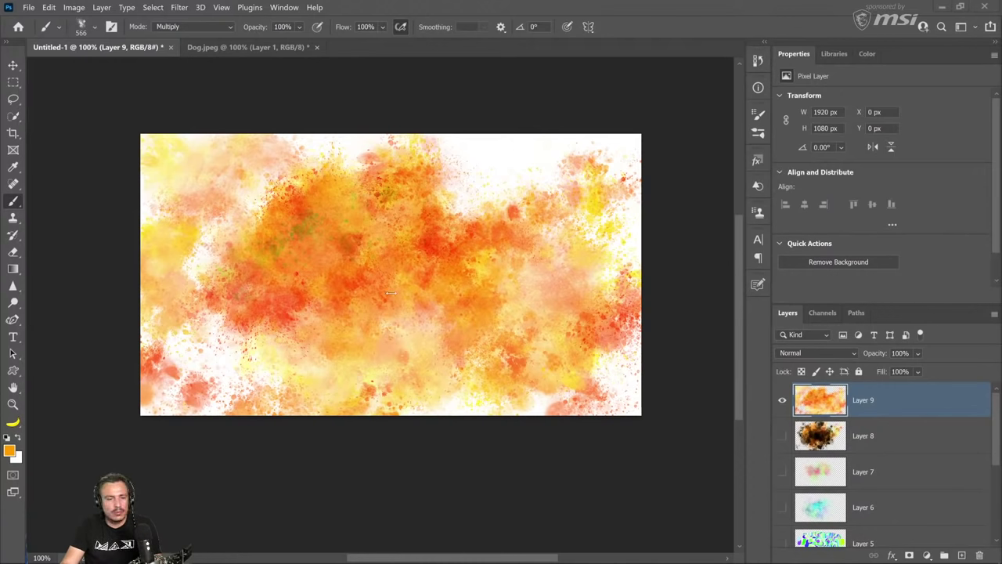
left_click(781, 401)
left_click(781, 400)
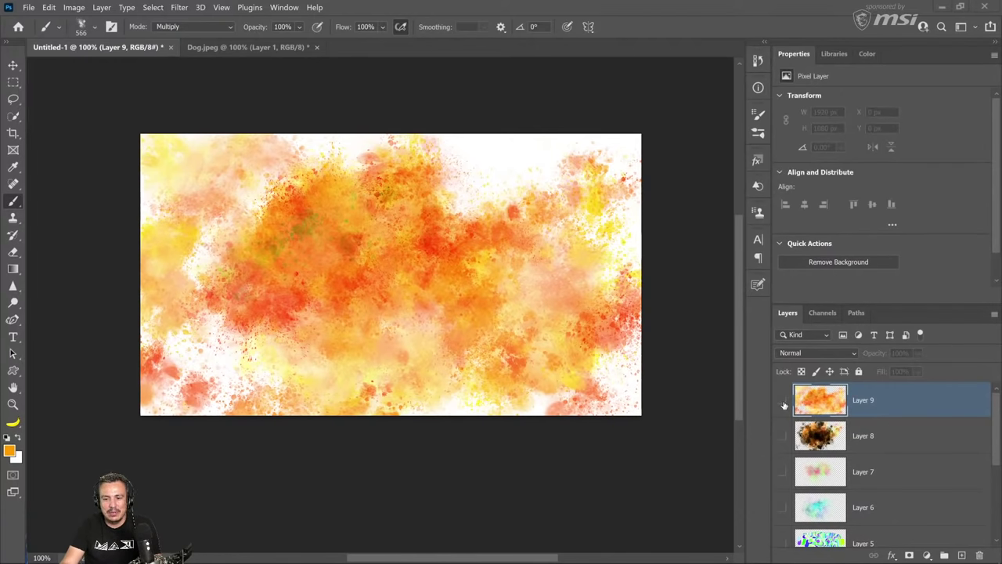
left_click(780, 401)
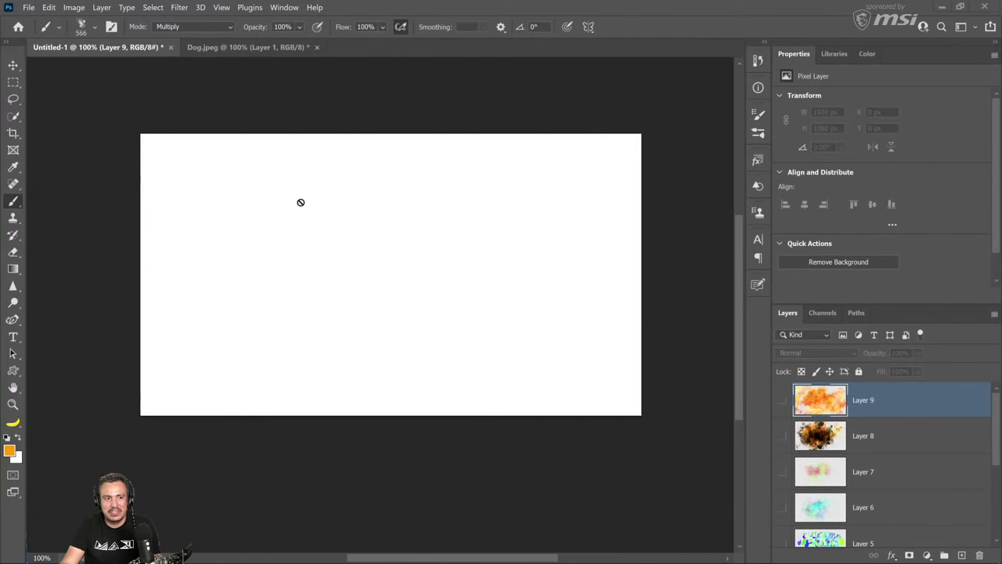
Locate the Define Brush Preset command without running it, and review the splatter brush's Brush Tip Shape settings.
left_click(48, 9)
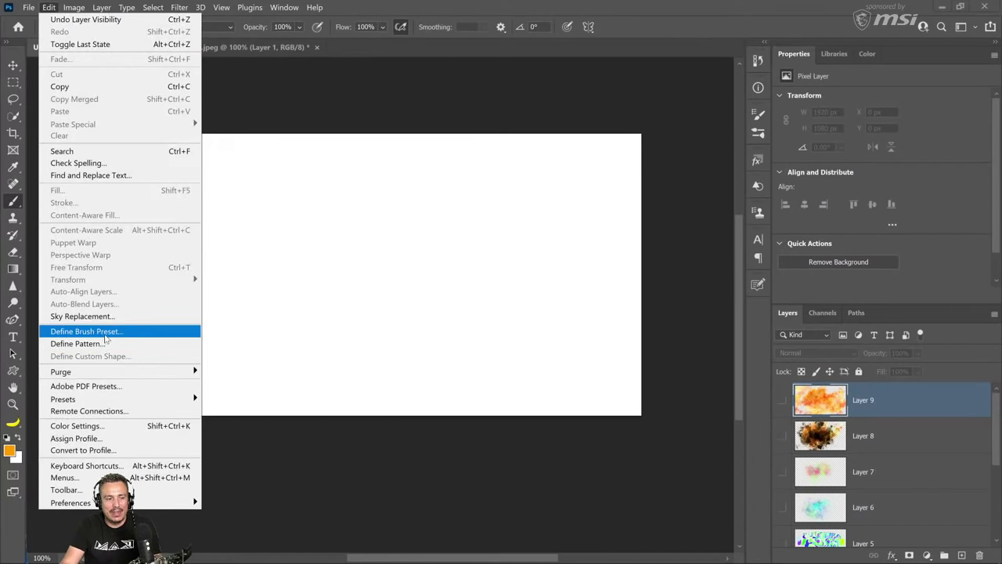
left_click(555, 322)
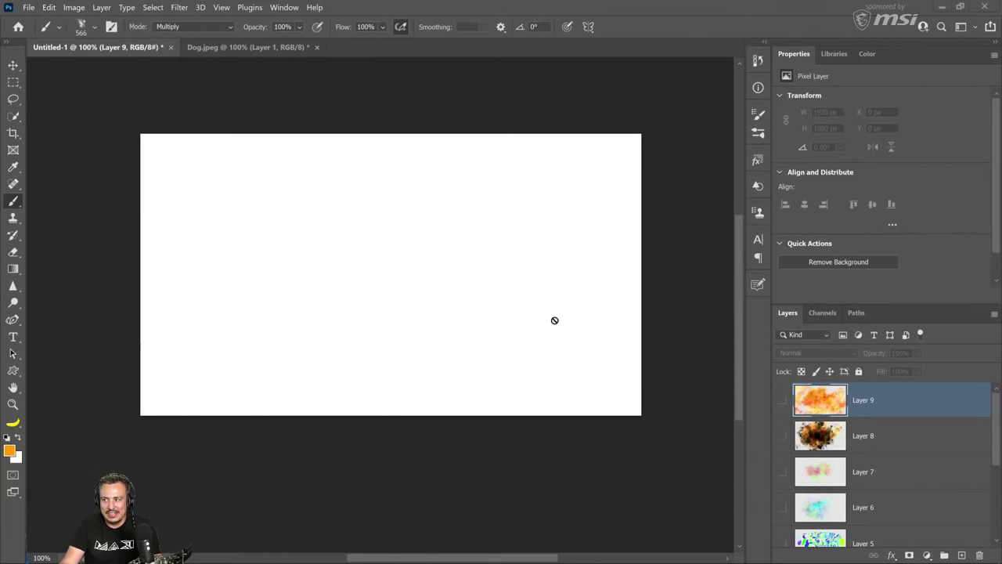
left_click(756, 115)
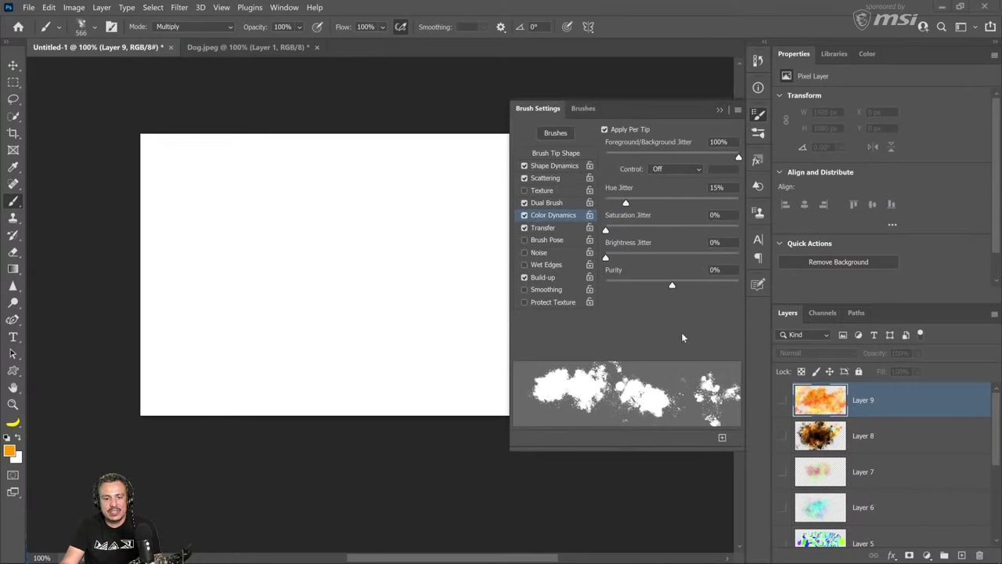
left_click(569, 152)
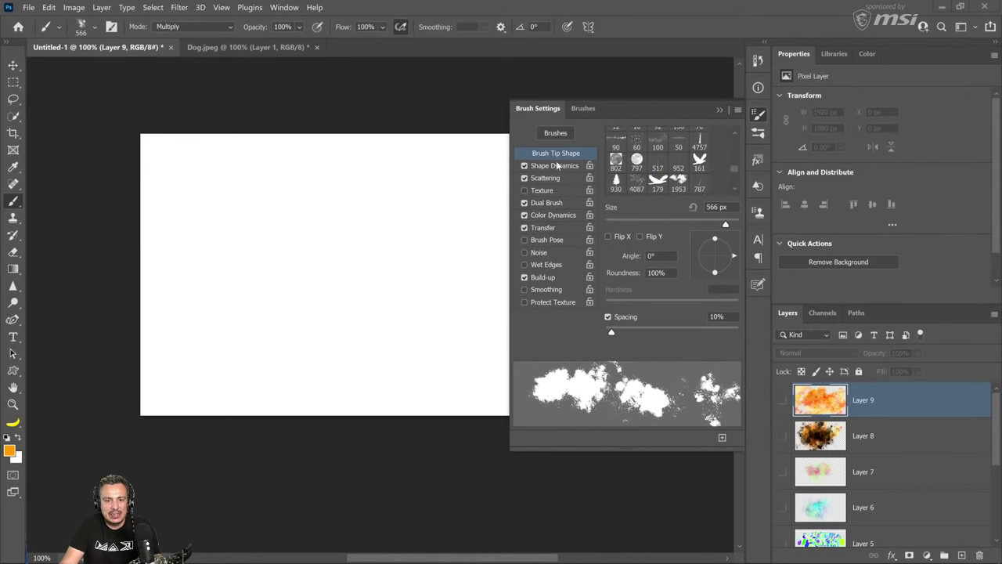
left_click(720, 110)
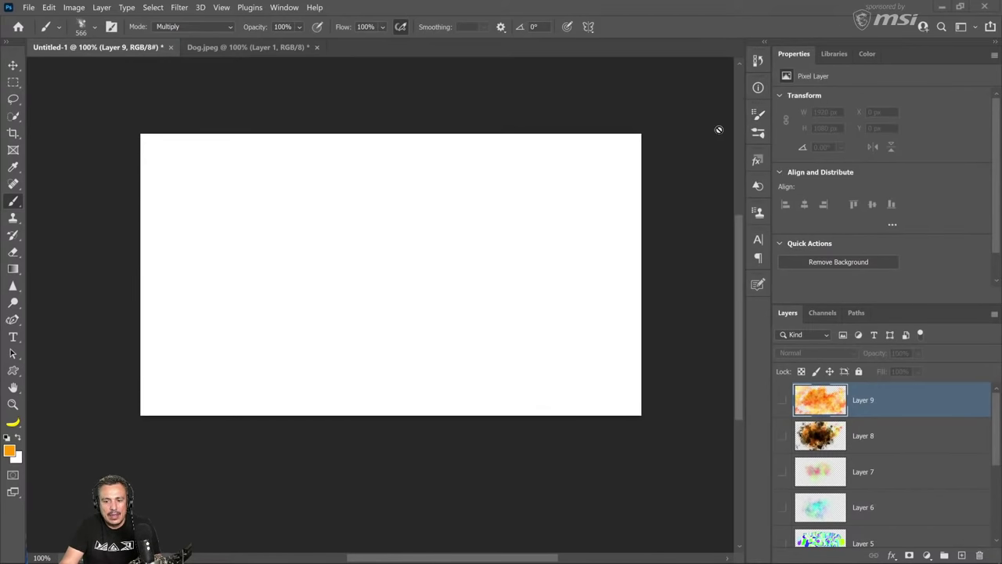
Leave the Dog image's details in Libraries and search all libraries for "texture".
scroll(848, 419, "up", 1)
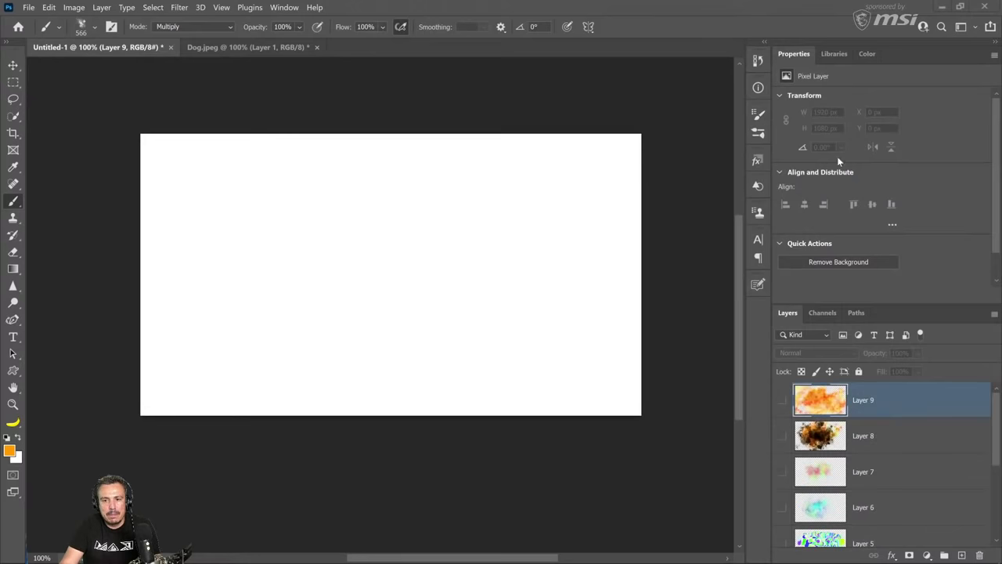
left_click(844, 52)
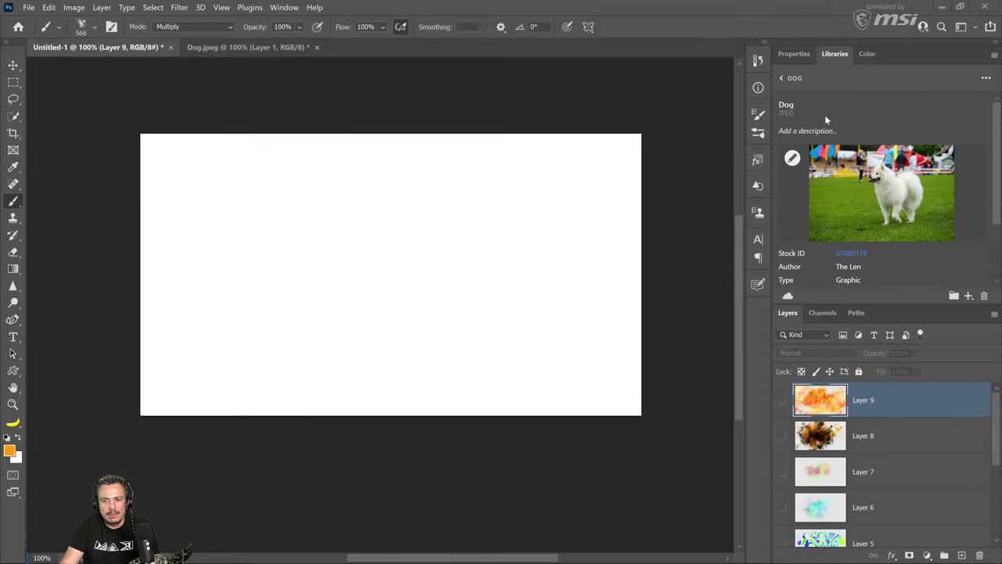
left_click(782, 79)
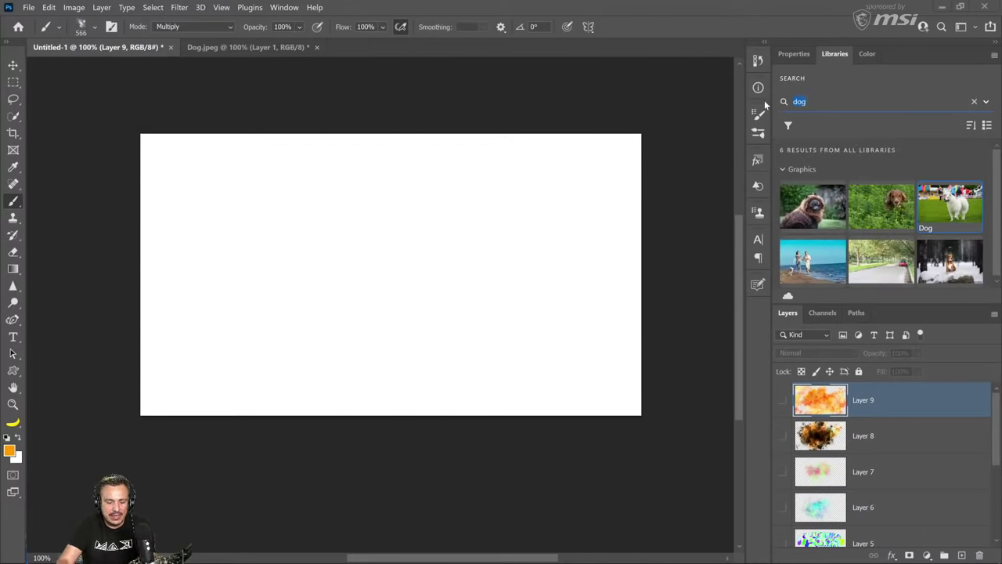
type("texture")
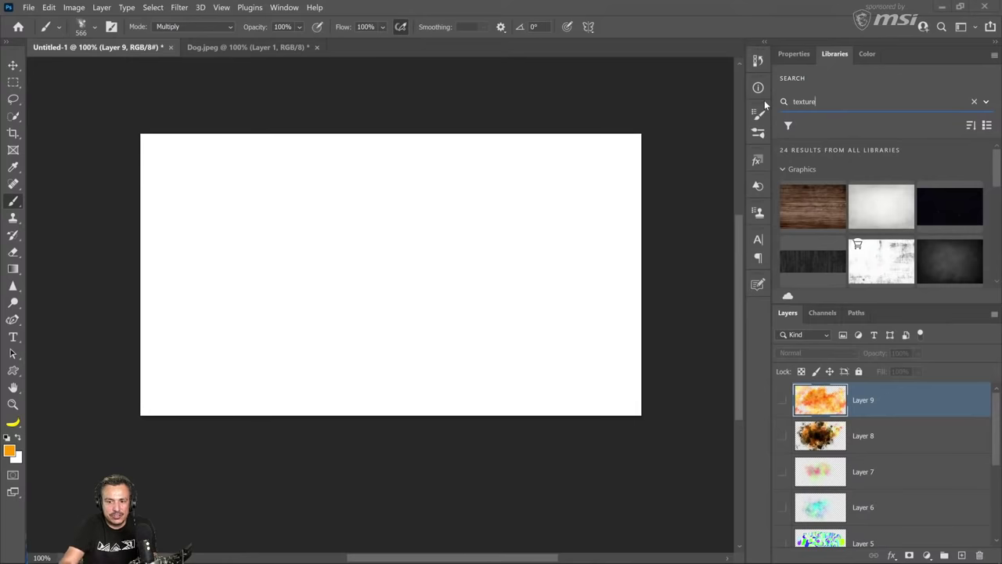
Open the gray cracked-ground texture from the library search results, and unlock and desaturate its background layer.
scroll(961, 219, "down", 3)
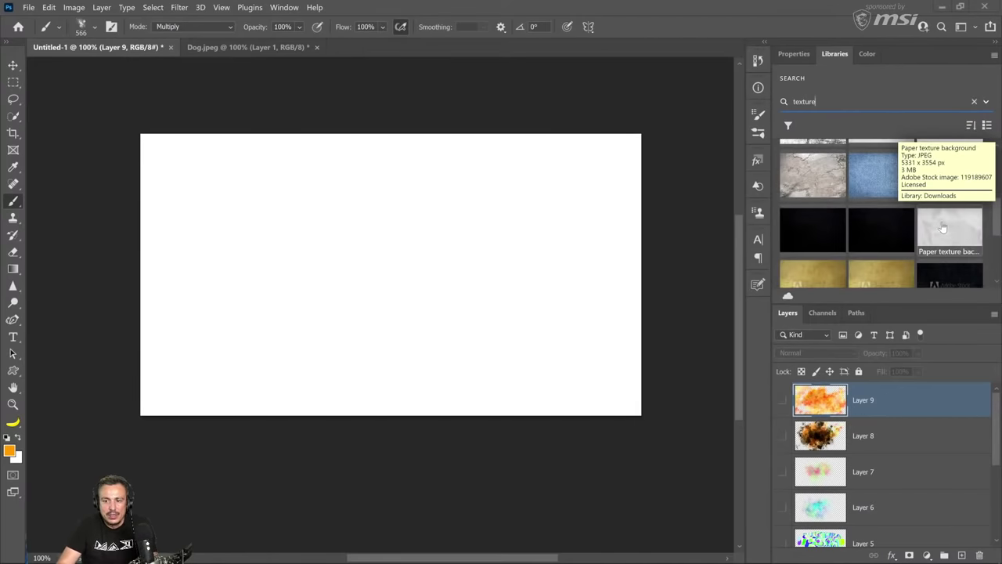
double_click(827, 186)
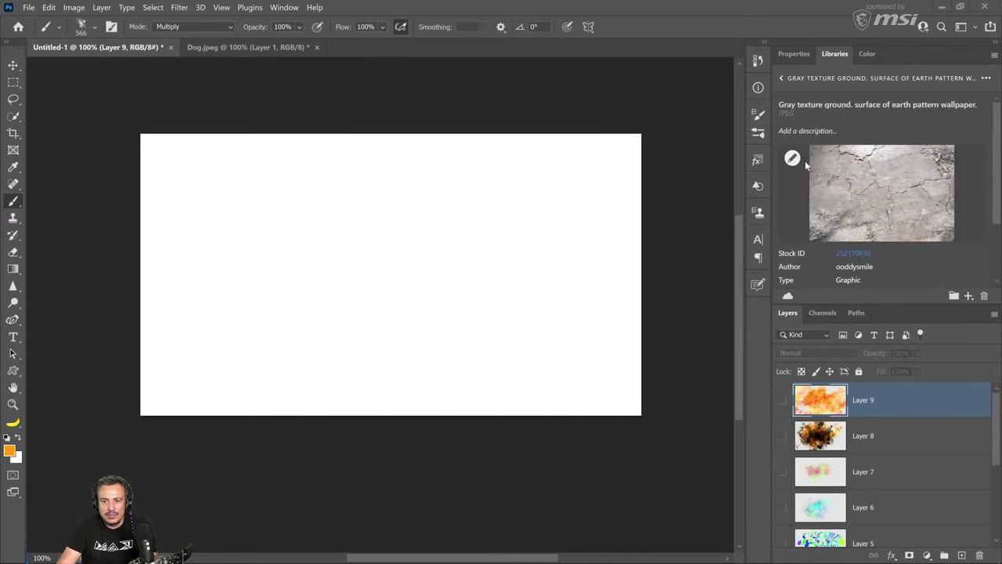
double_click(926, 173)
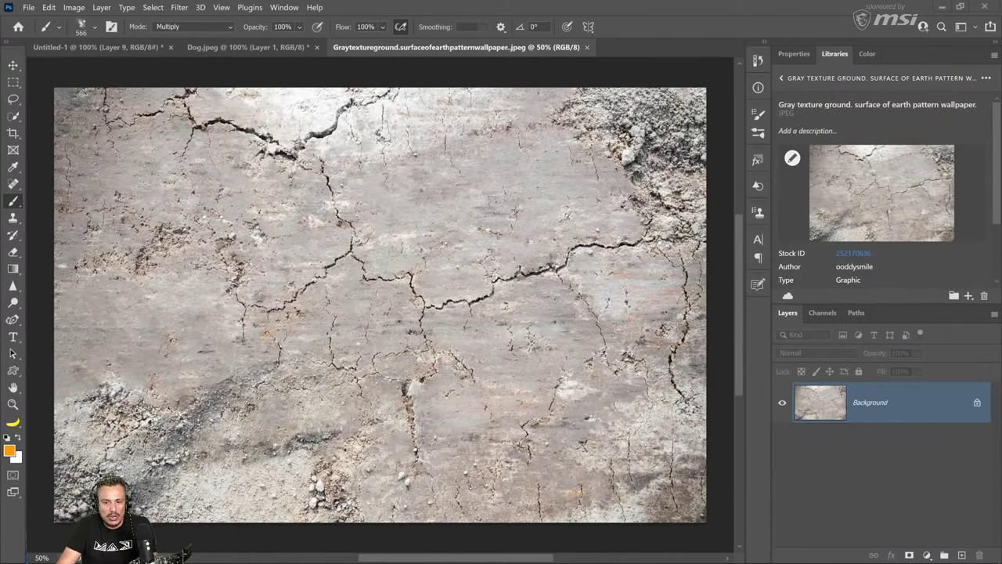
left_click(977, 405)
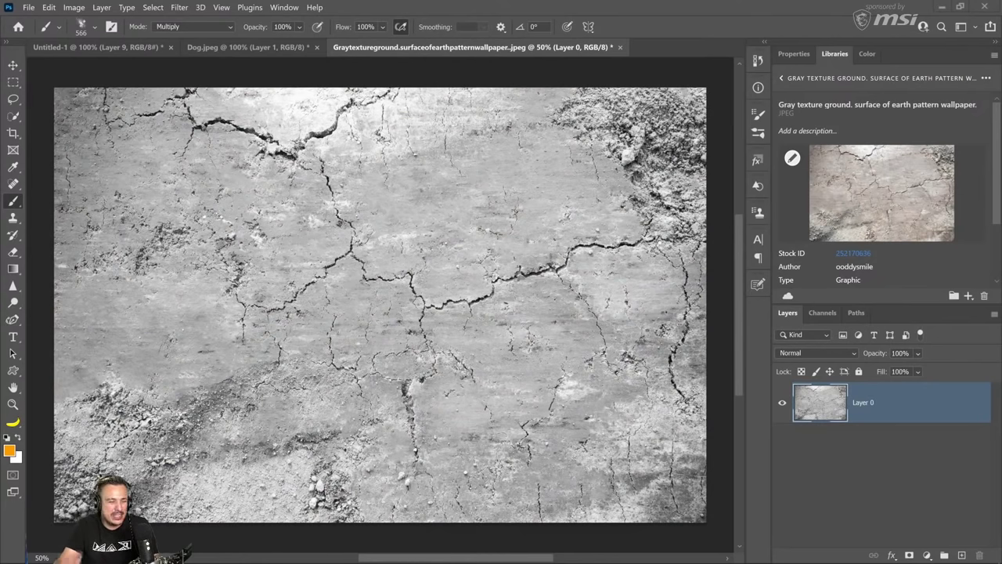
Apply a Levels adjustment with a much lower white input level to reduce the texture to dark cracks on white.
left_click(72, 7)
mouse_move(90, 34)
left_click(227, 58)
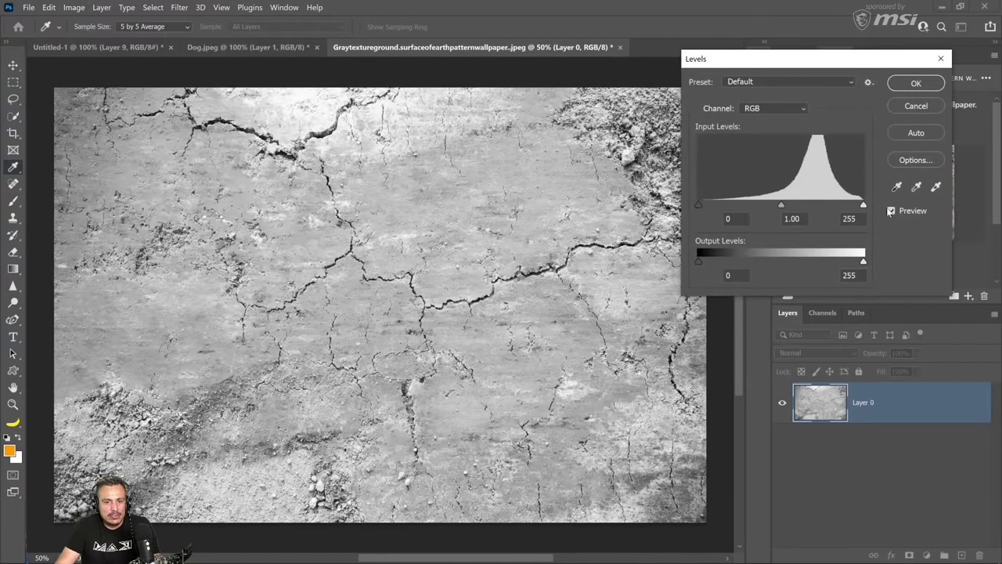
left_click_drag(863, 206, 789, 211)
left_click(754, 206)
left_click(916, 83)
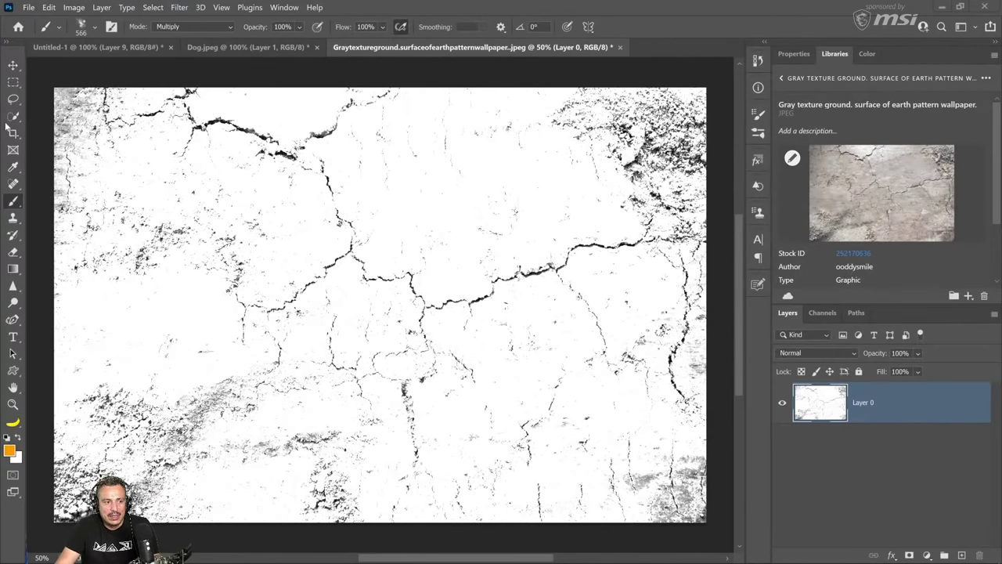
Lasso a freeform area around the central cracks, invert the selection, delete everything outside the area and deselect.
left_click(12, 99)
mouse_move(406, 111)
left_mouse_down()
mouse_move(412, 209)
mouse_move(430, 234)
mouse_move(534, 234)
mouse_move(659, 204)
mouse_move(665, 224)
mouse_move(609, 274)
mouse_move(626, 415)
mouse_move(583, 368)
mouse_move(494, 386)
mouse_move(440, 422)
mouse_move(427, 387)
mouse_move(400, 377)
mouse_move(367, 412)
mouse_move(297, 396)
mouse_move(298, 360)
mouse_move(269, 382)
mouse_move(236, 326)
mouse_move(239, 294)
mouse_move(298, 208)
mouse_move(275, 169)
mouse_move(179, 152)
left_mouse_up()
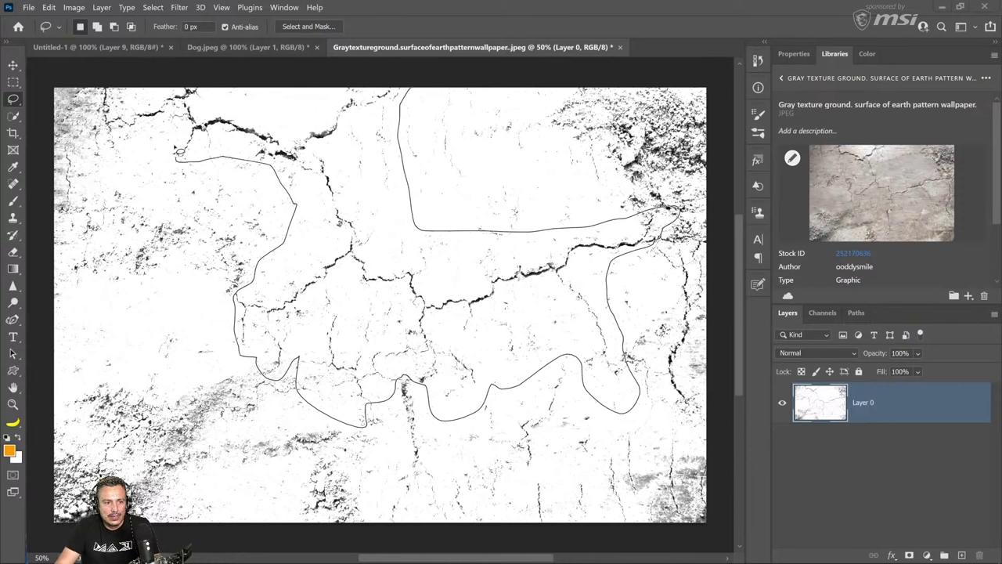
mouse_move(186, 102)
left_mouse_down()
mouse_move(384, 71)
mouse_move(391, 82)
left_mouse_up()
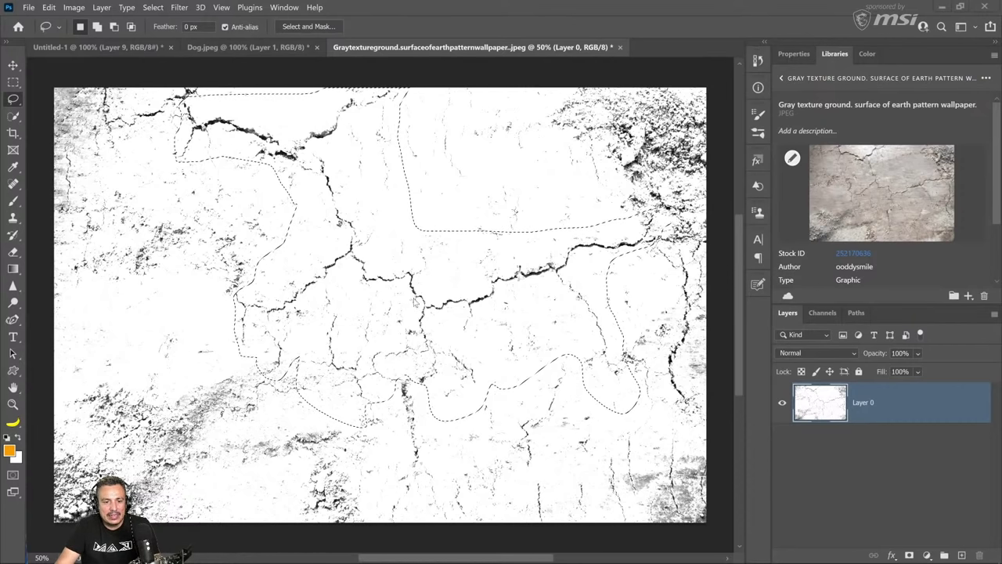
right_click(414, 298)
left_click(444, 316)
key("Delete")
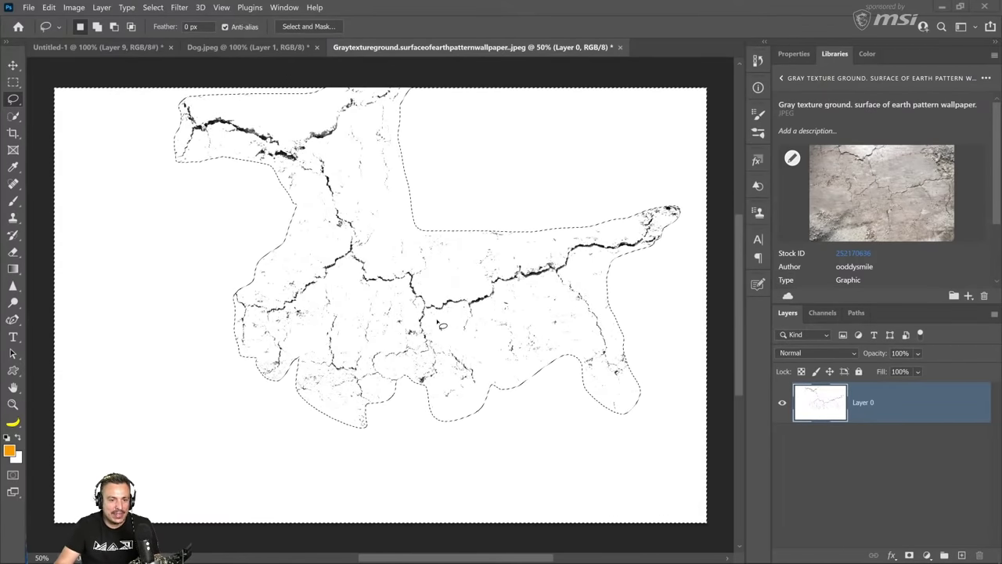
key("ctrl+d")
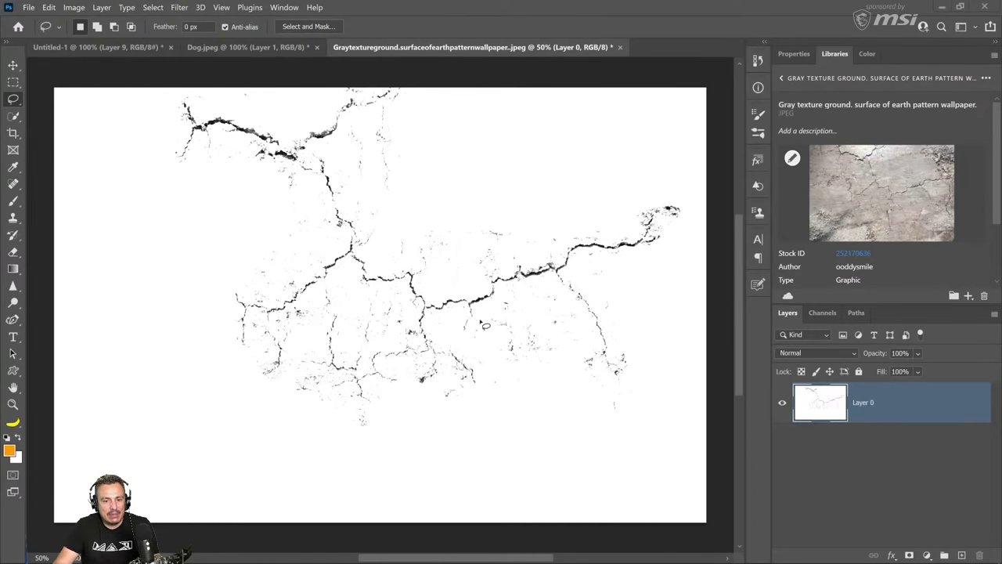
Set up the Brush tool with white as foreground color and the Soft Round brush from General Brushes.
left_click(13, 201)
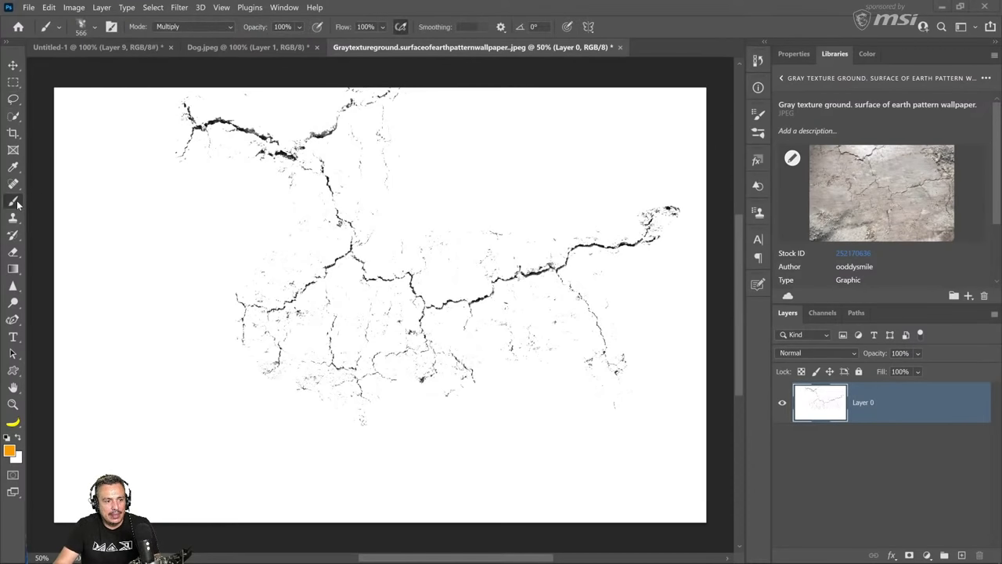
left_click(48, 201)
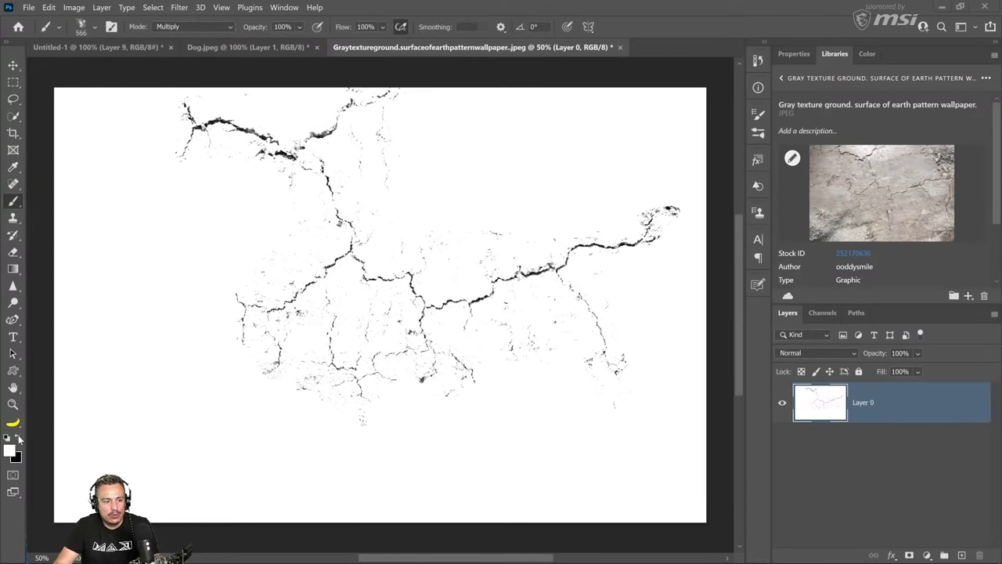
left_click(94, 27)
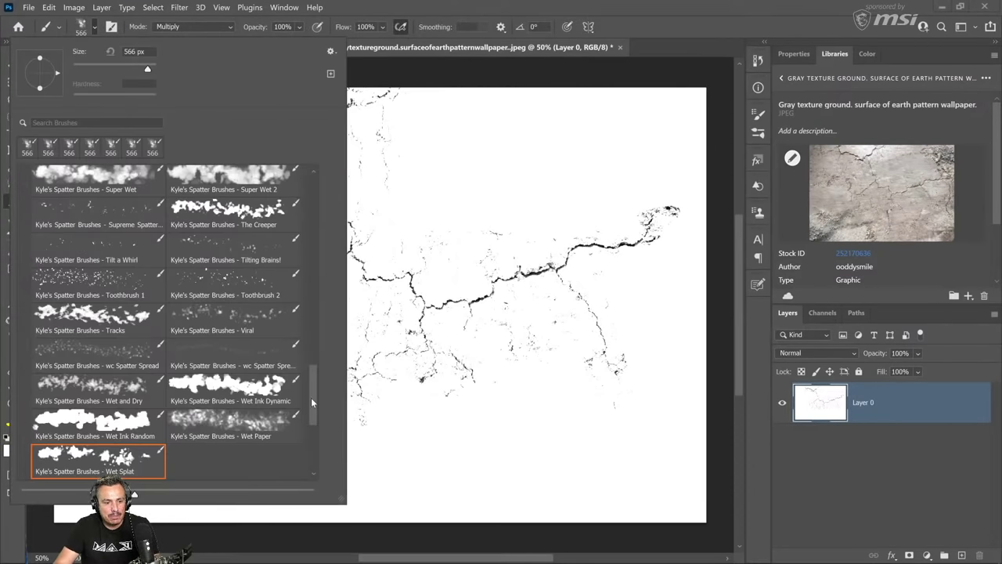
left_click_drag(311, 402, 298, 185)
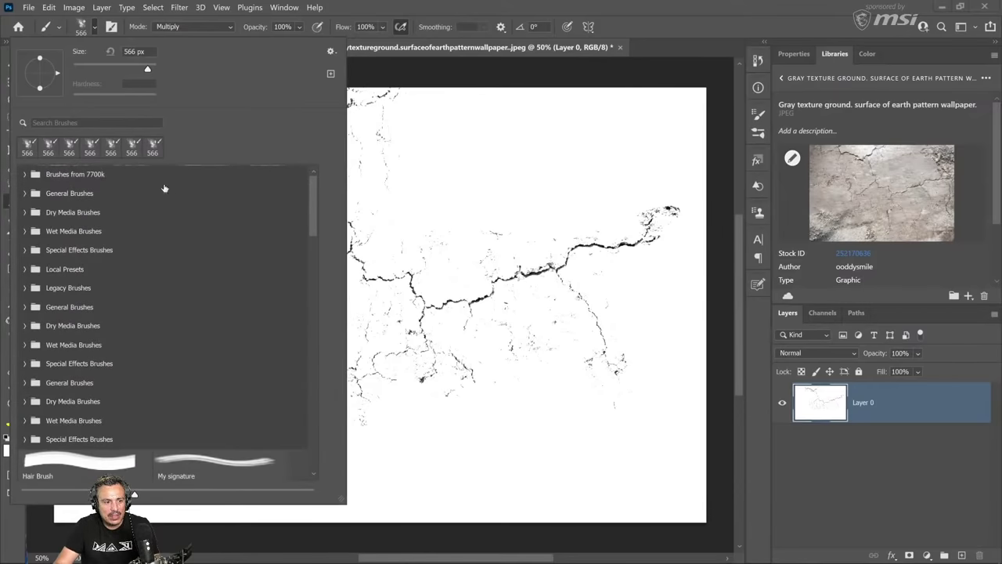
left_click(30, 195)
left_click(119, 223)
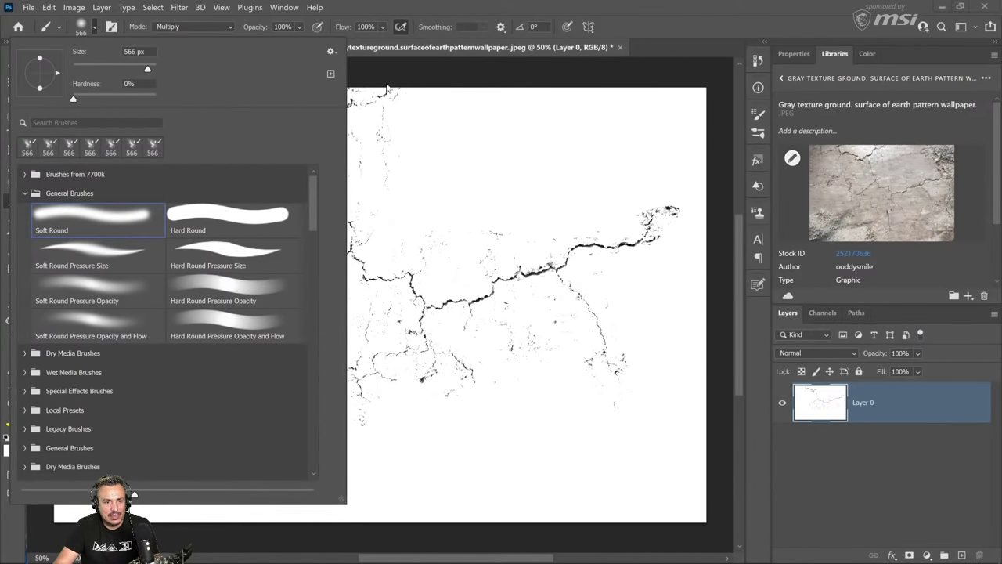
left_click(448, 90)
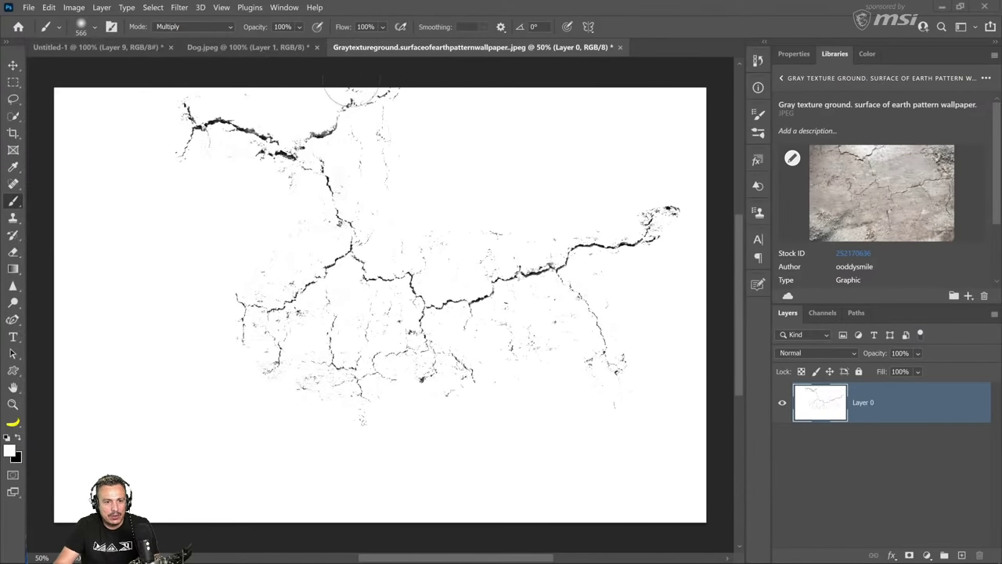
Set the brush mode to Normal and paint white over the hard upper and lower edges of the crack pattern.
left_click(194, 27)
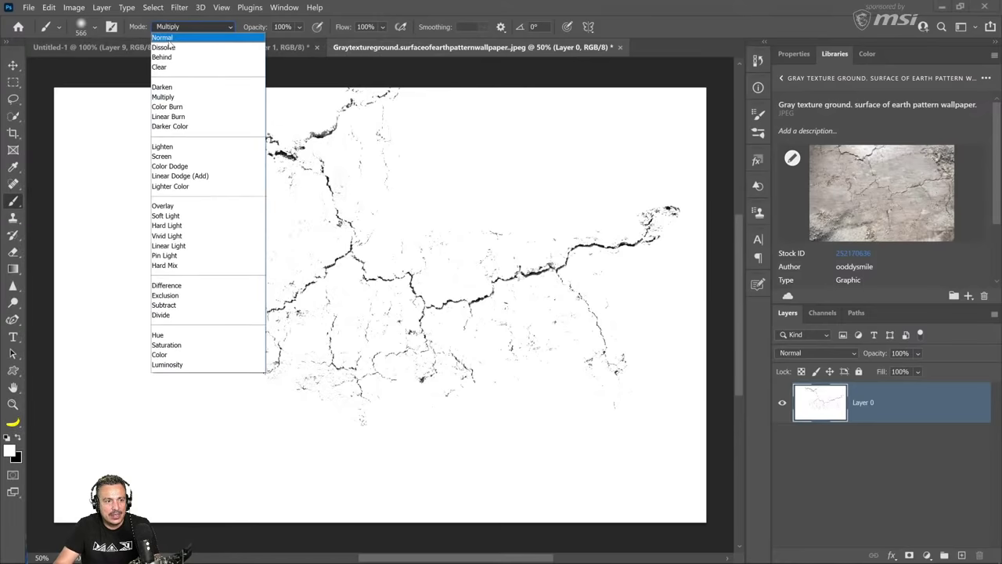
left_click(168, 35)
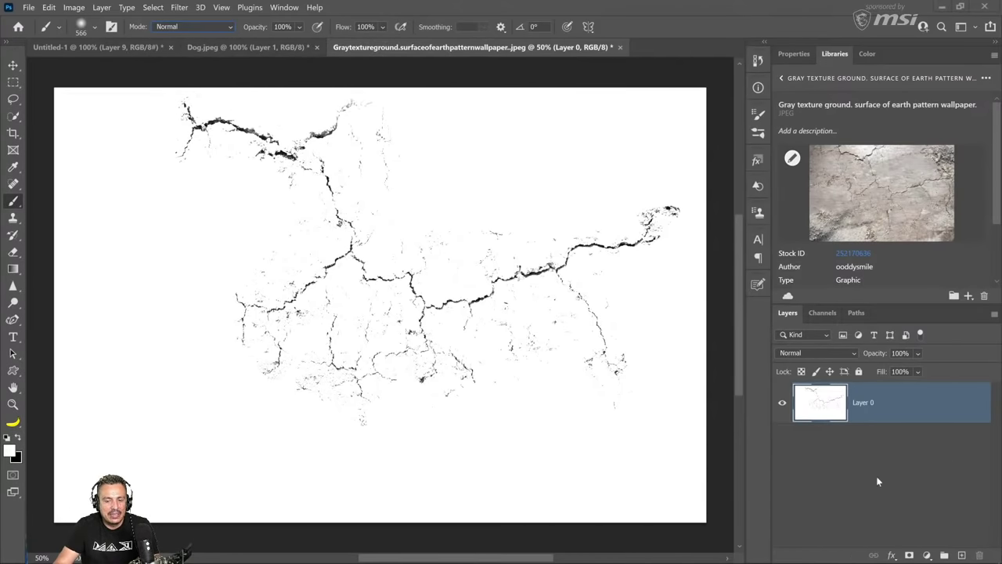
left_click(206, 27)
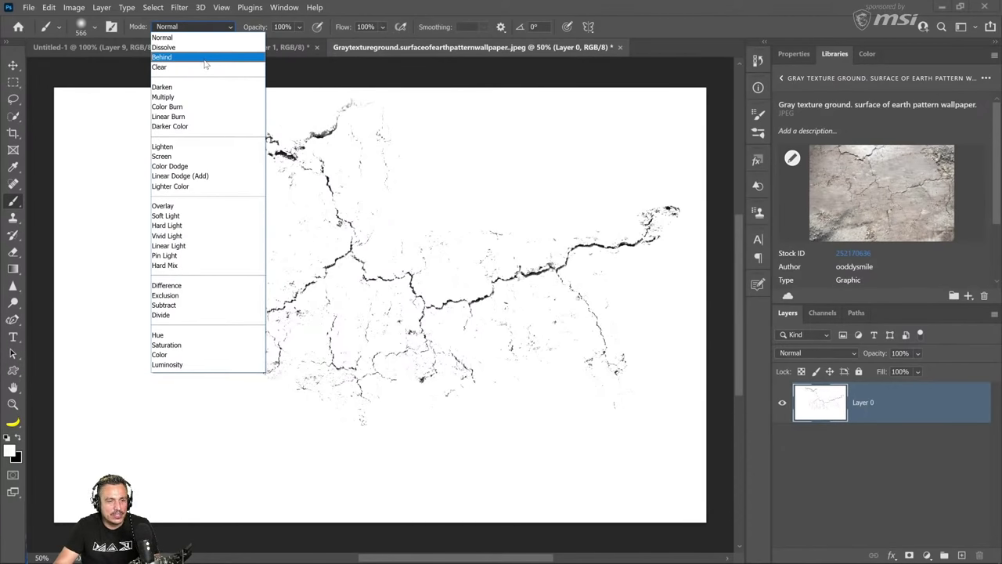
left_click(164, 37)
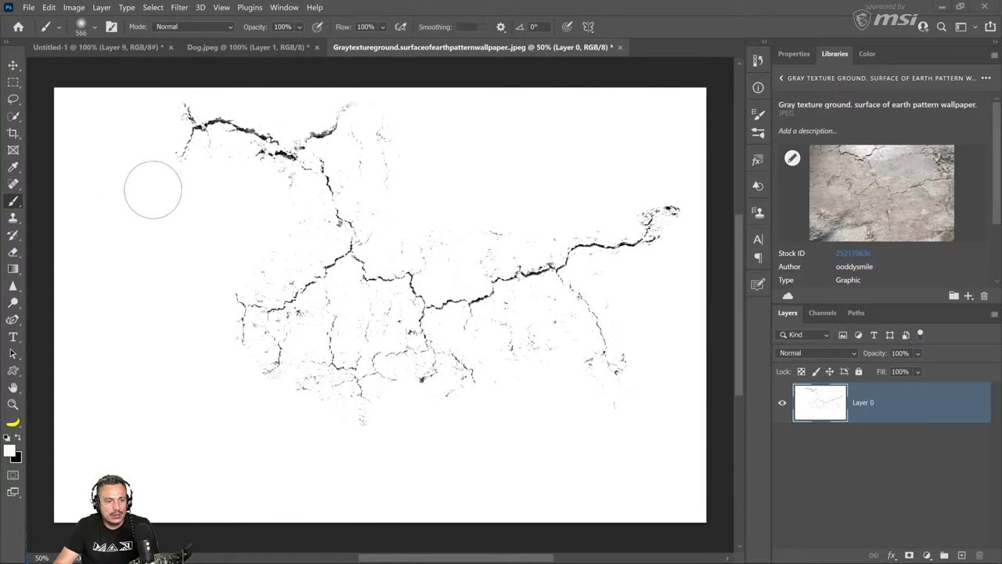
left_click_drag(251, 399, 516, 419)
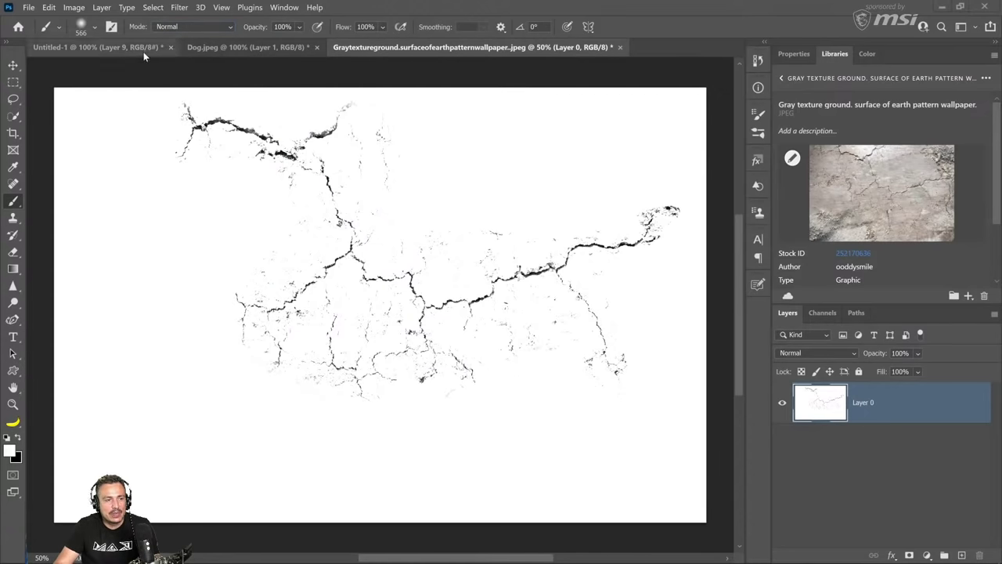
Define the crack pattern as a brush preset named "cracks".
left_click(49, 7)
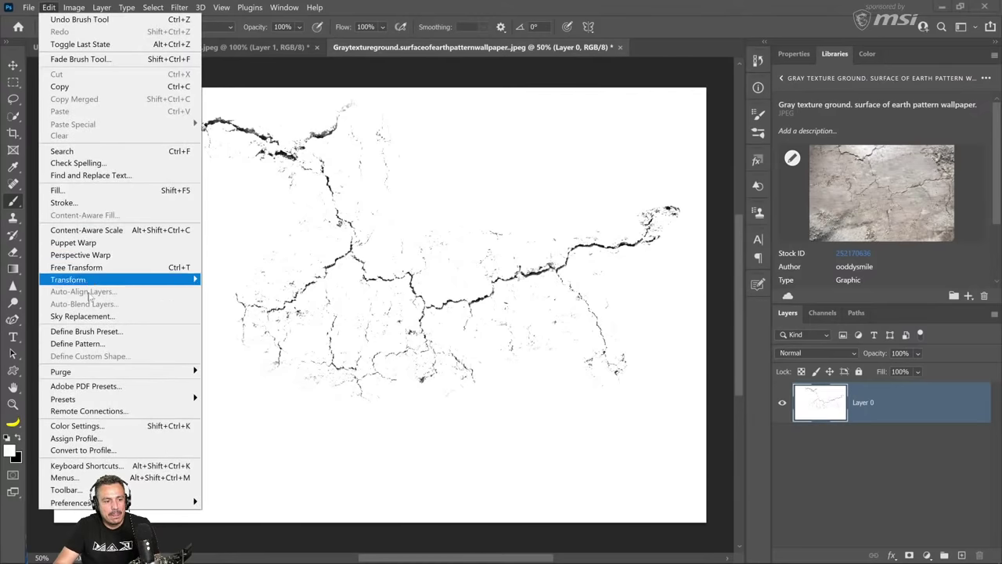
left_click(109, 332)
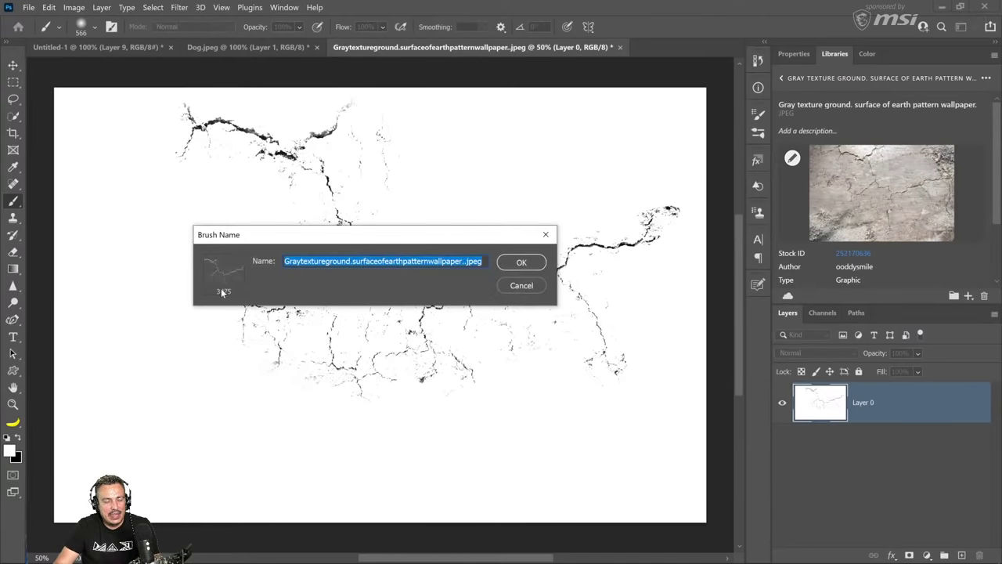
type("cracks")
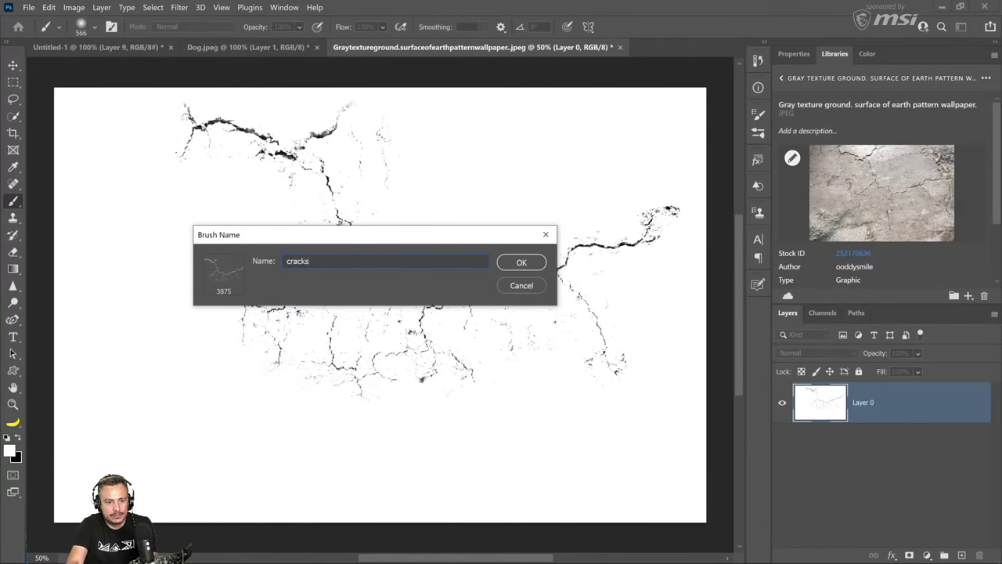
key("Return")
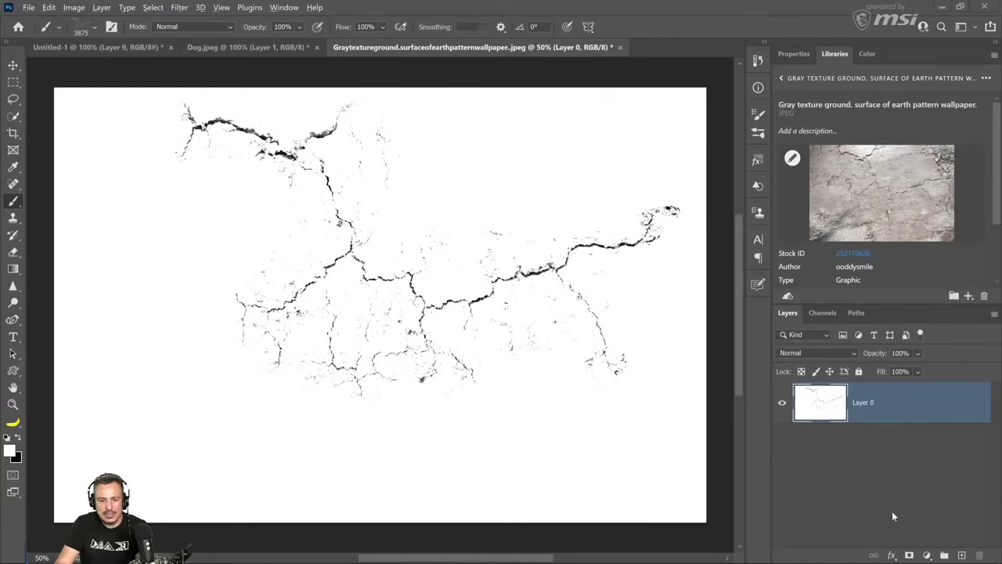
Fill the texture layer with white and add a new empty layer above it.
key("alt+BackSpace")
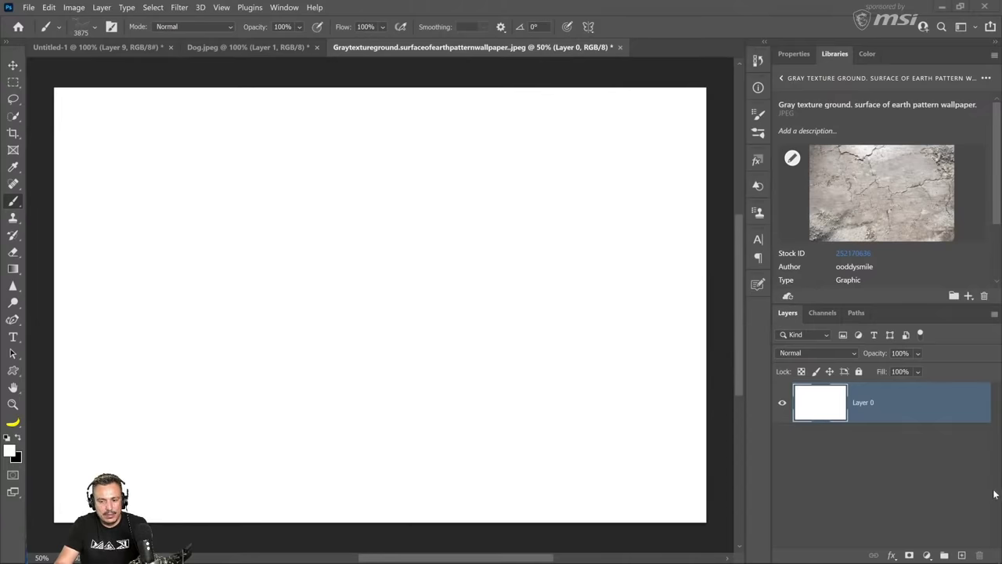
left_click(961, 555)
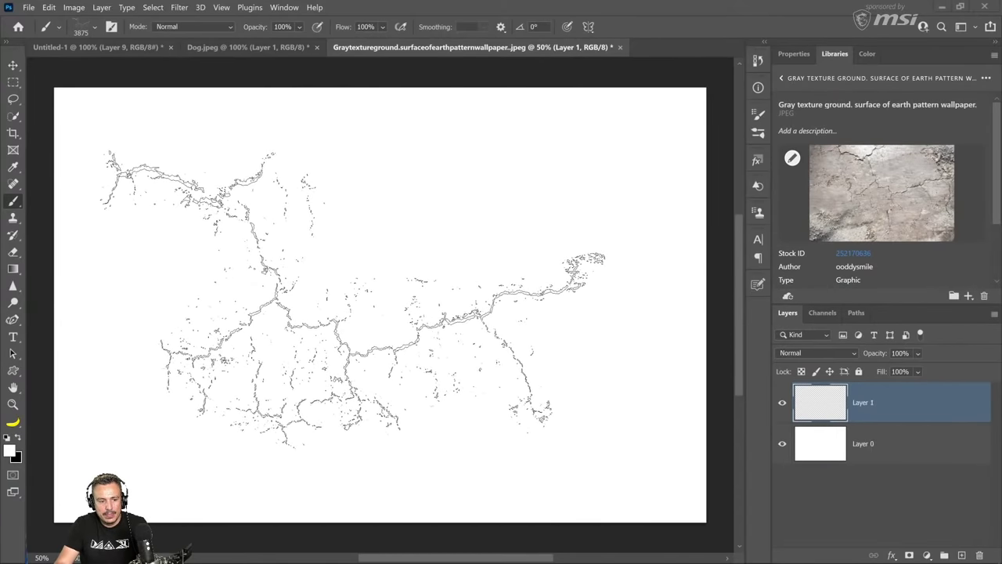
Make black the foreground color, test the cracks brush with one short stroke on Layer 1, and undo the stroke.
key("x")
key("x")
key("x")
key("x")
key("x")
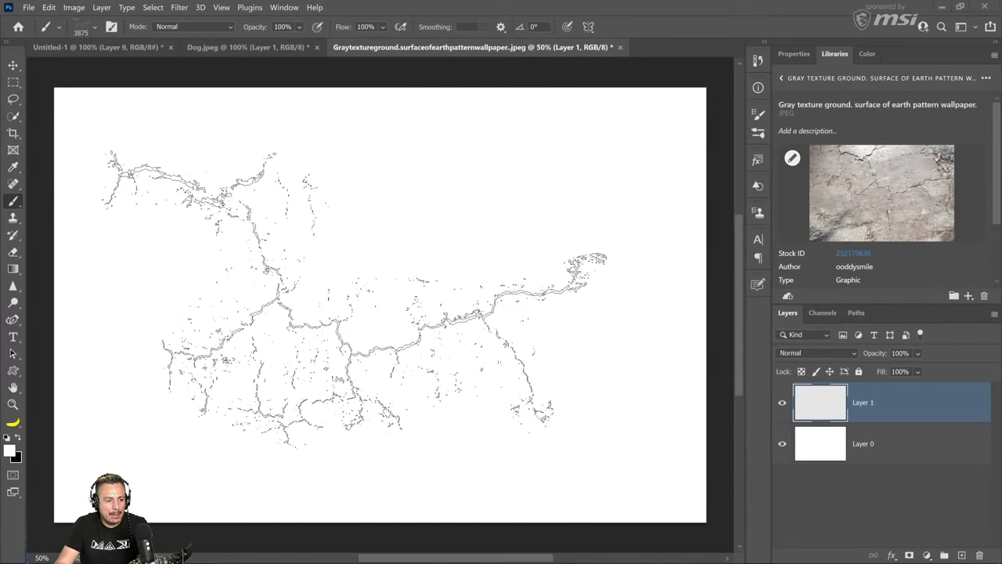
mouse_move(354, 298)
left_mouse_down()
mouse_move(517, 215)
mouse_move(463, 216)
mouse_move(368, 284)
left_mouse_up()
key("ctrl+z")
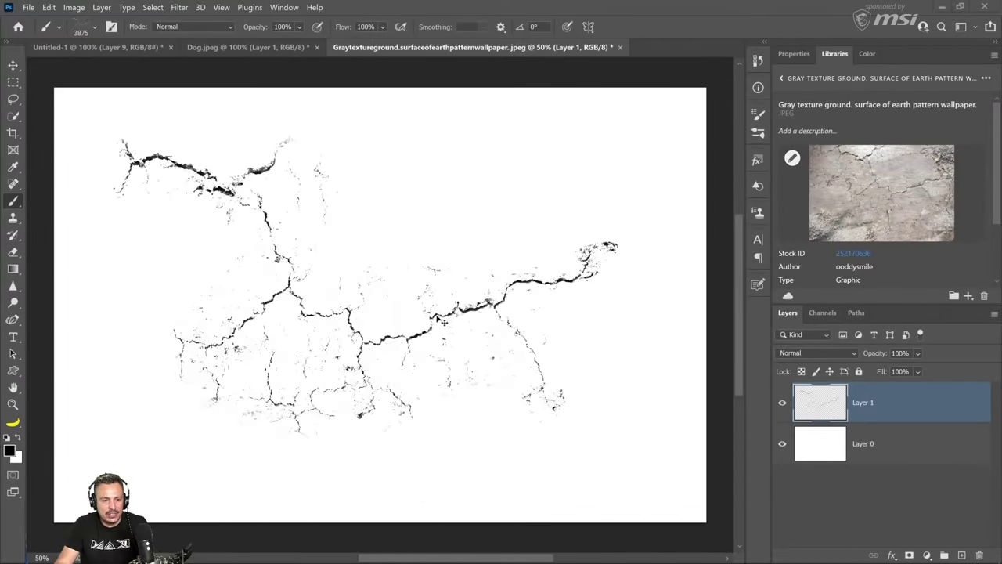
Increase the cracks brush's spacing and enable Shape Dynamics with 58% size jitter, 100% angle jitter and Flip Y Jitter.
left_click(111, 26)
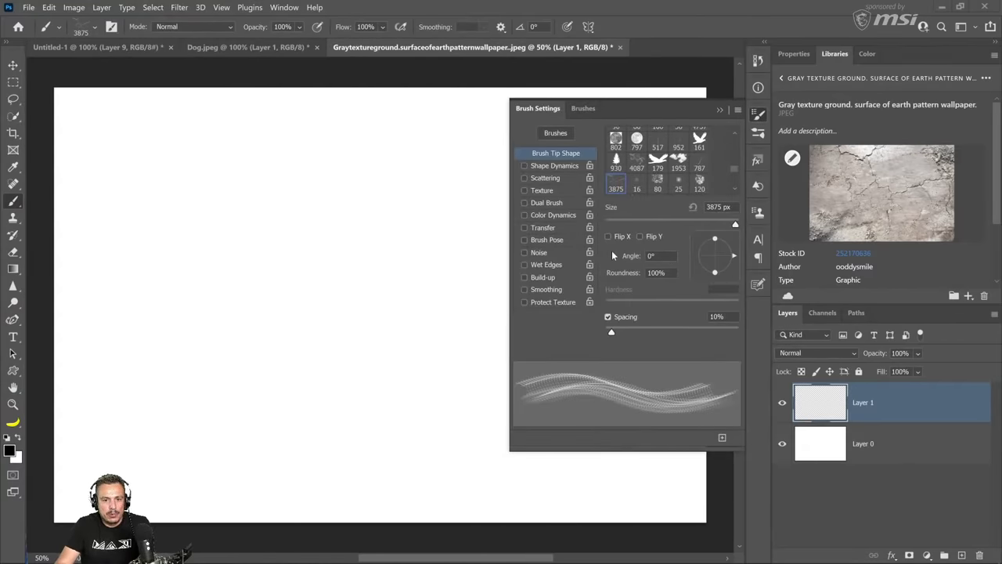
left_click_drag(611, 332, 644, 331)
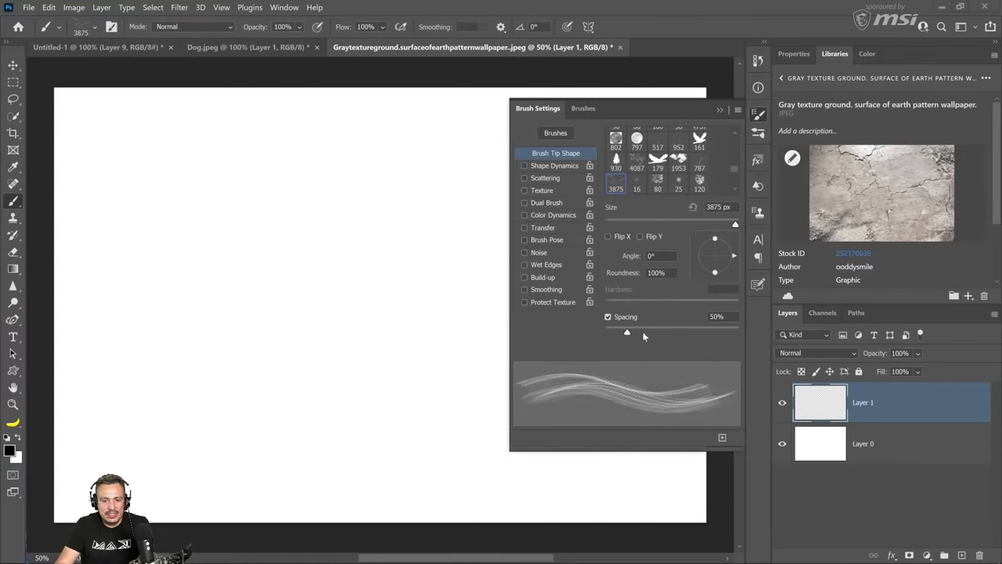
left_click(555, 165)
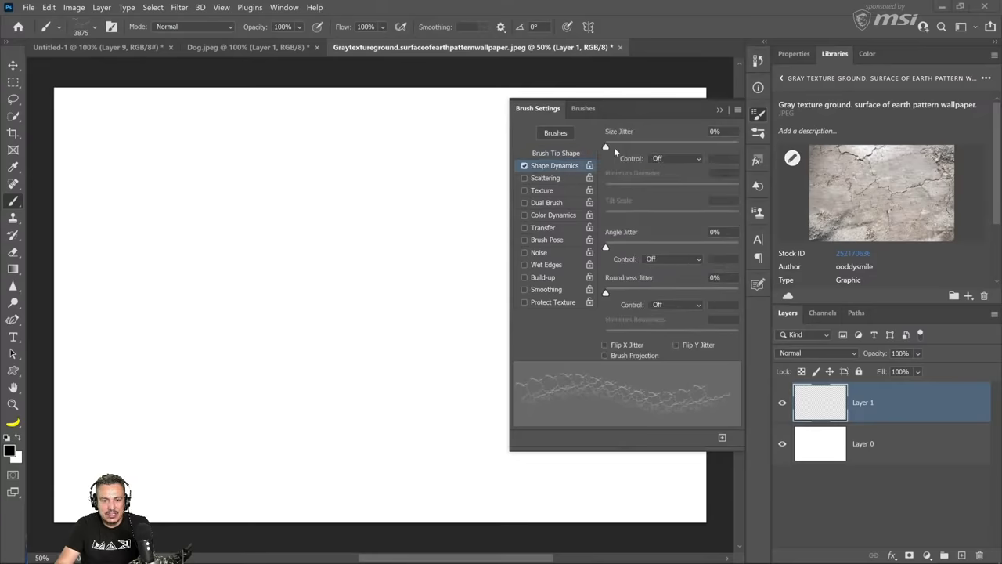
left_click_drag(611, 146, 683, 156)
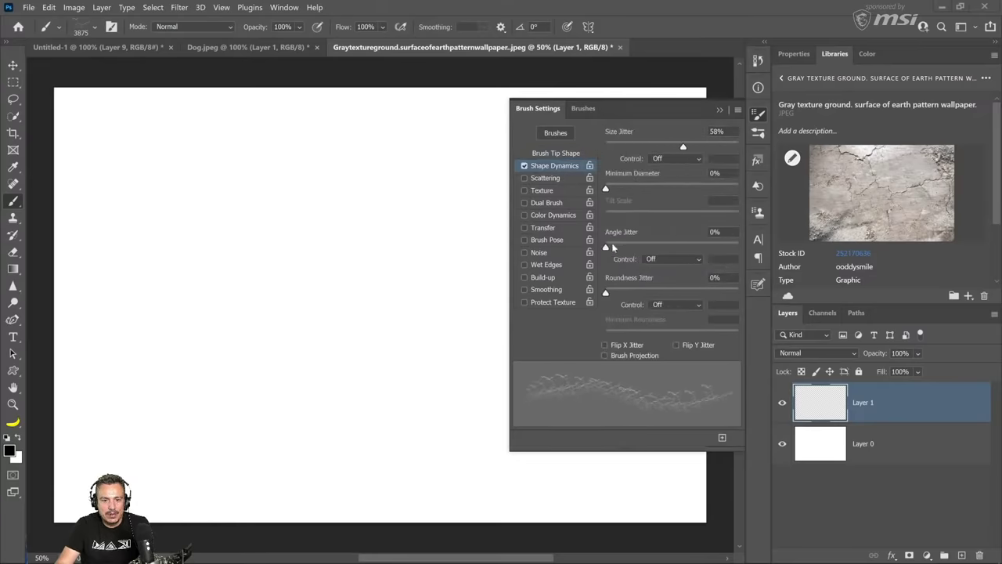
left_click_drag(667, 248, 757, 256)
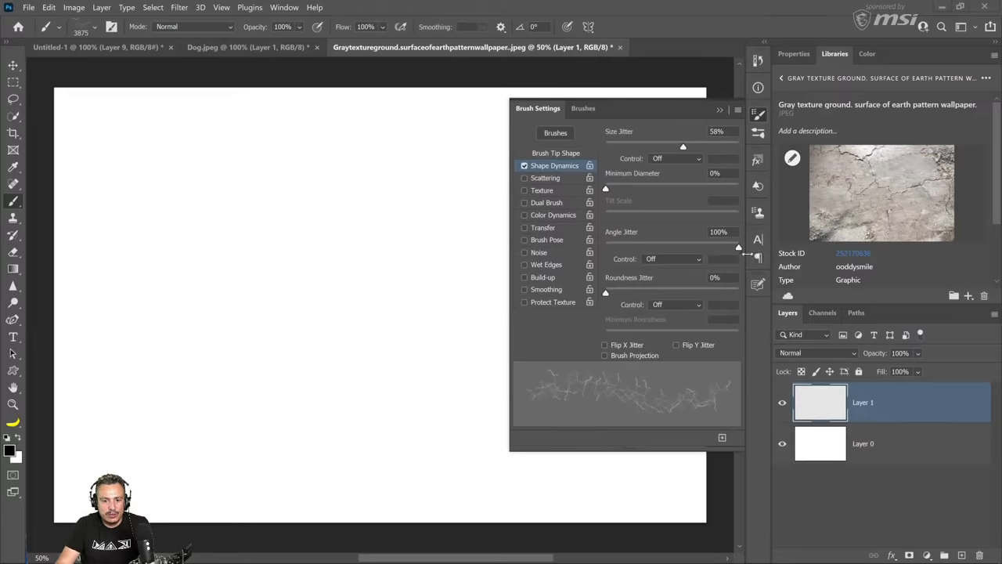
left_click(677, 345)
Paint black cracks of varying size and angle across the canvas on Layer 1 with several strokes and single stamps.
left_click_drag(316, 341, 181, 359)
left_click_drag(353, 92, 386, 479)
left_click_drag(489, 188, 374, 396)
left_click(611, 235)
left_click(548, 196)
left_click(470, 297)
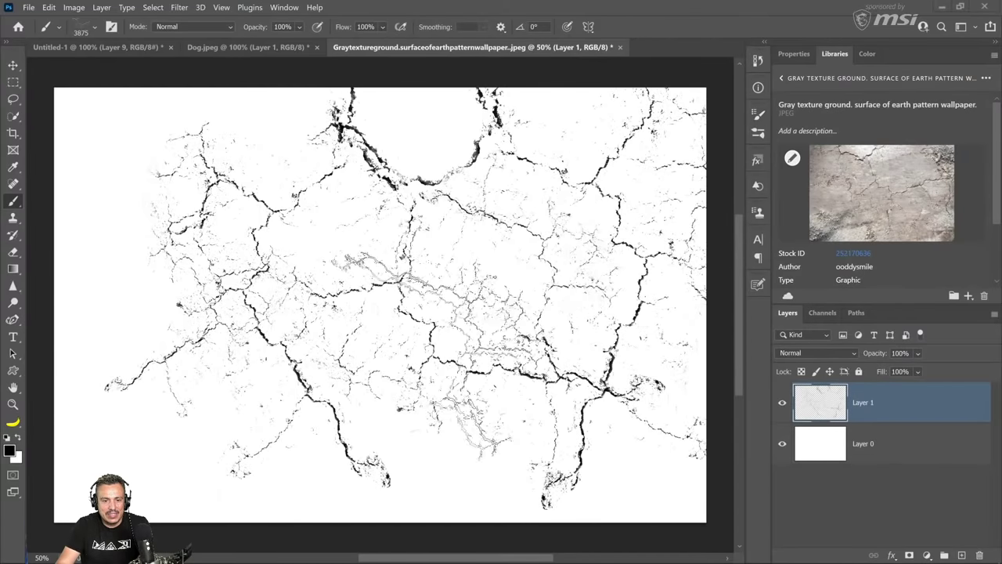
Stamp more black cracks over the remaining empty areas of Layer 1 until the canvas is covered, and hide the layer.
left_click(235, 391)
left_click(94, 313)
left_click(157, 141)
left_click(101, 211)
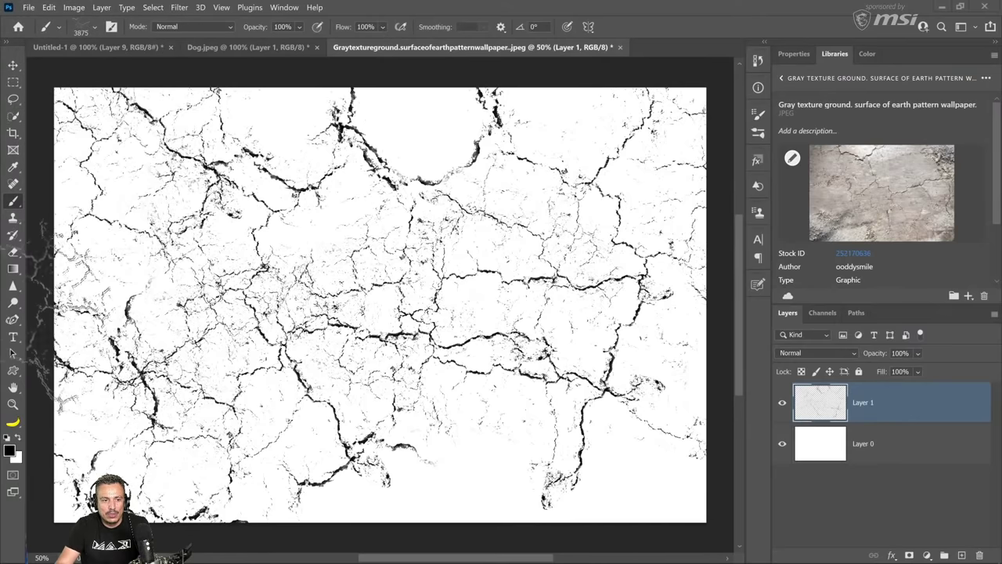
left_click(427, 391)
left_click(564, 462)
left_click(611, 477)
left_click(485, 485)
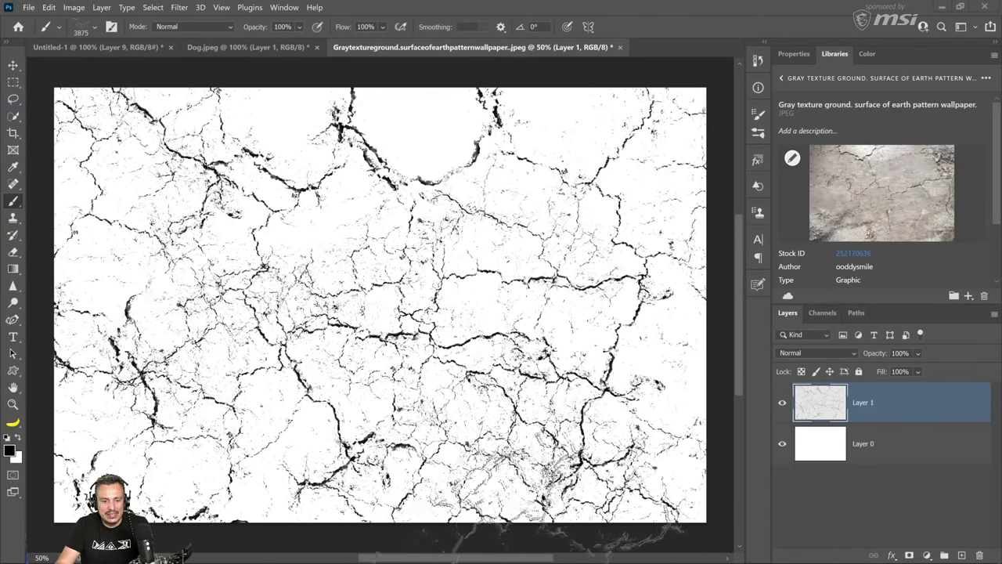
left_click(501, 430)
left_click(431, 133)
left_click(540, 141)
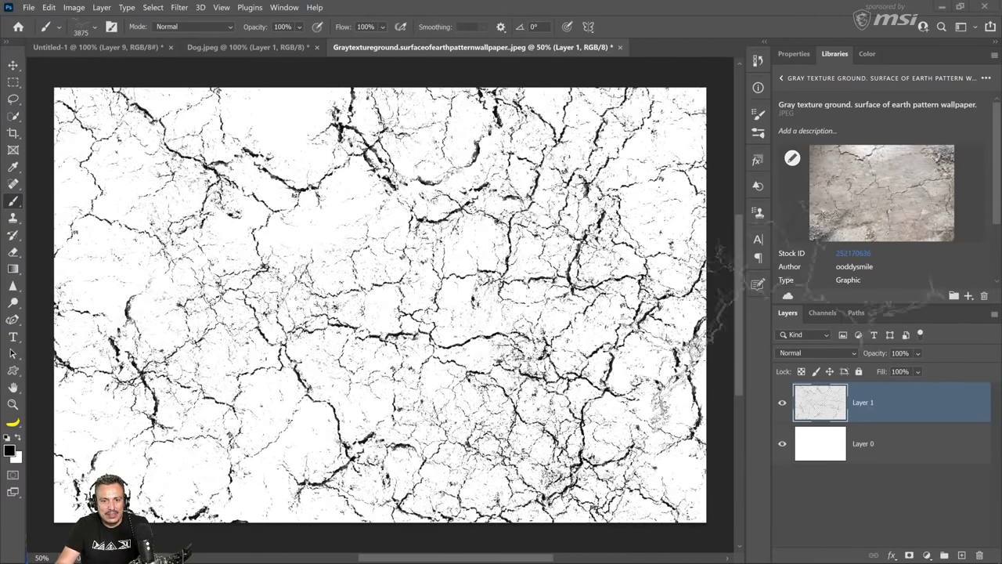
left_click(627, 234)
left_click(243, 118)
left_click(431, 110)
left_click(204, 157)
left_click(313, 133)
left_click(141, 313)
left_click(290, 470)
left_click(376, 446)
left_click(313, 422)
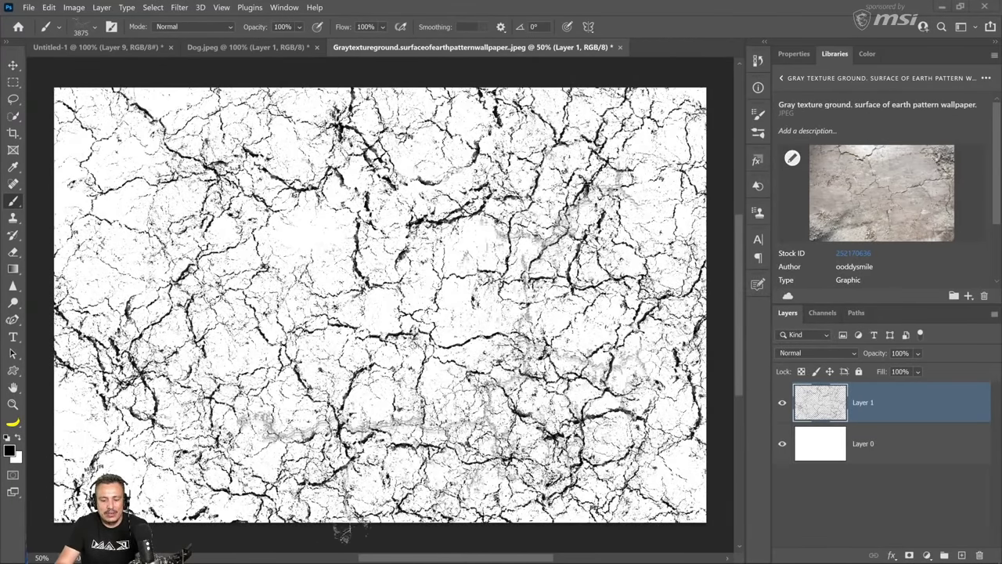
left_click(782, 404)
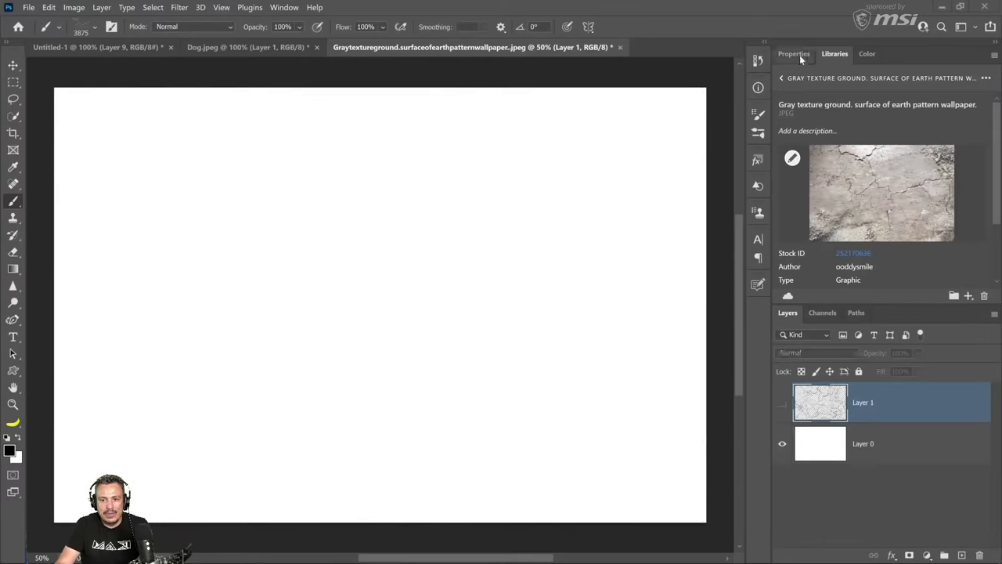
Search the libraries for "pain" and open the stock photo of the female artist in front of the large painting.
left_click(782, 80)
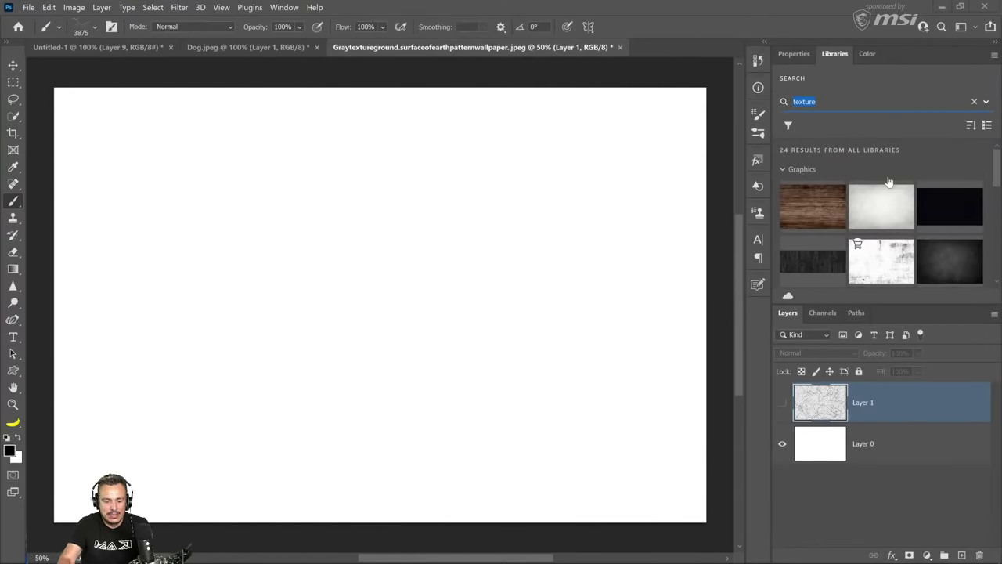
type("pain")
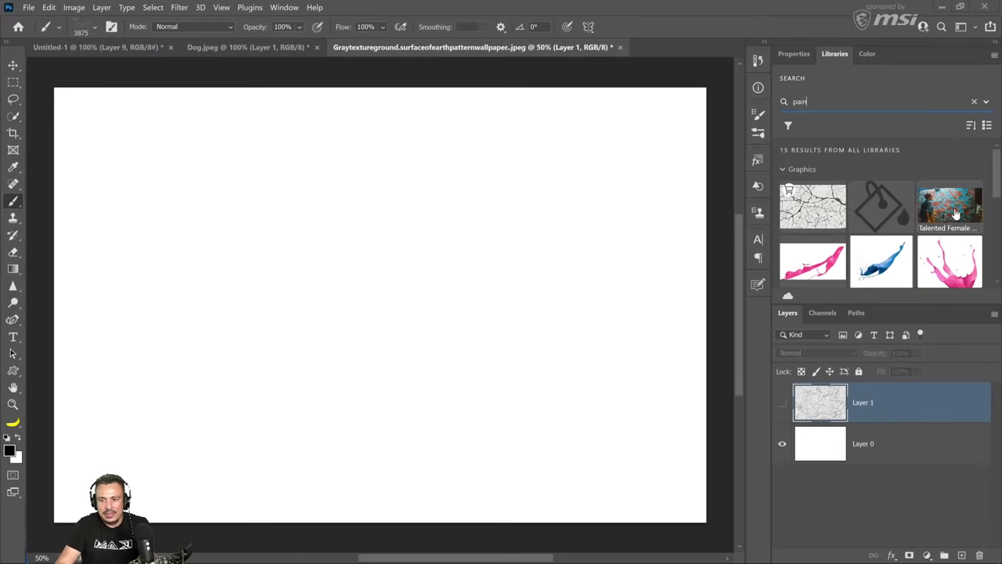
double_click(955, 214)
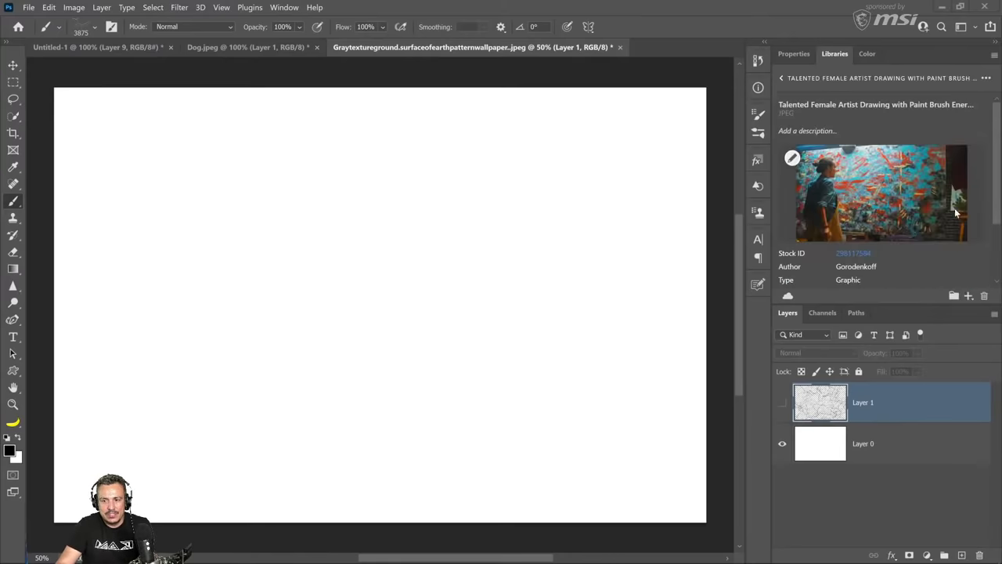
left_click(793, 159)
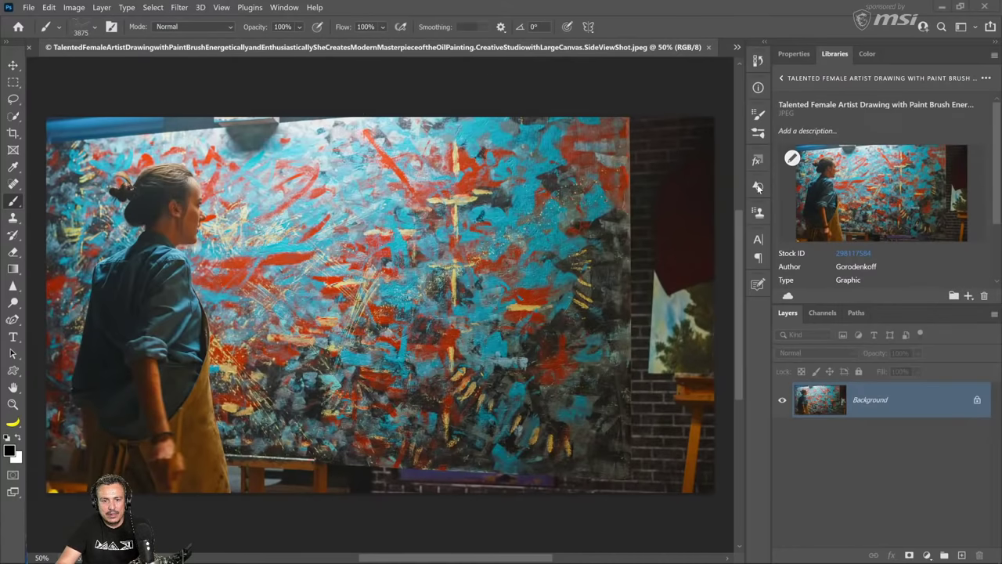
Crop the photo to the abstract painting only, cutting out the artist, the easel and the brick wall.
left_click(12, 133)
left_click_drag(47, 118, 136, 140)
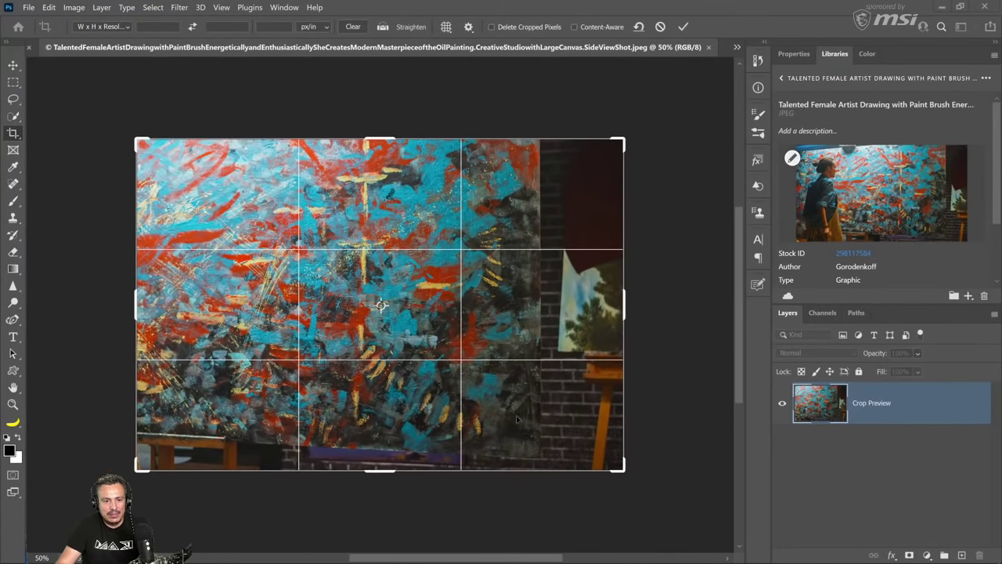
left_click_drag(623, 468, 538, 432)
key("Return")
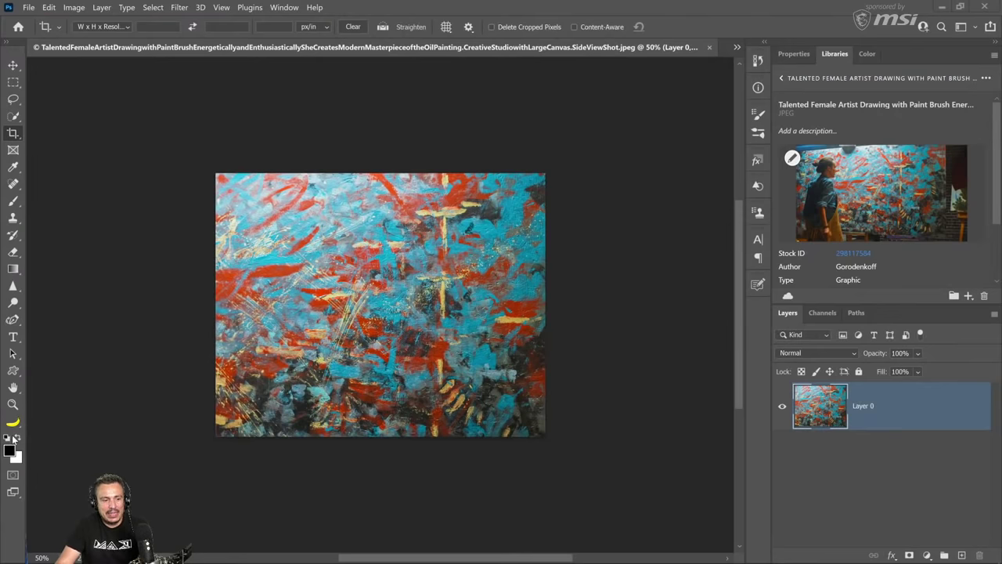
left_click(12, 403)
left_click(313, 305)
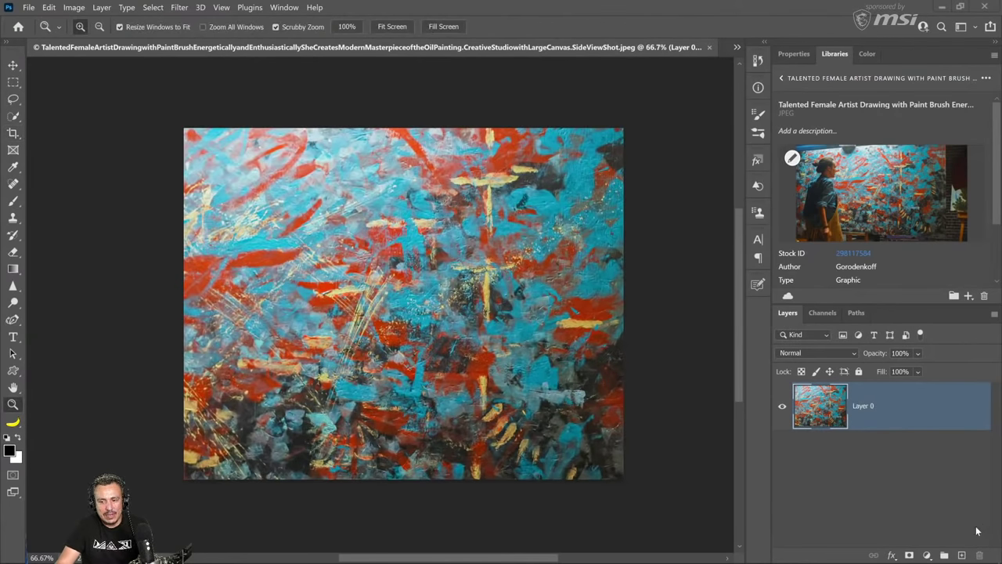
Add a new layer above the painting and stamp black cracks over it with the cracks brush.
left_click(961, 556)
left_click(12, 201)
left_click(337, 235)
left_click(485, 258)
left_click(235, 298)
left_click(267, 507)
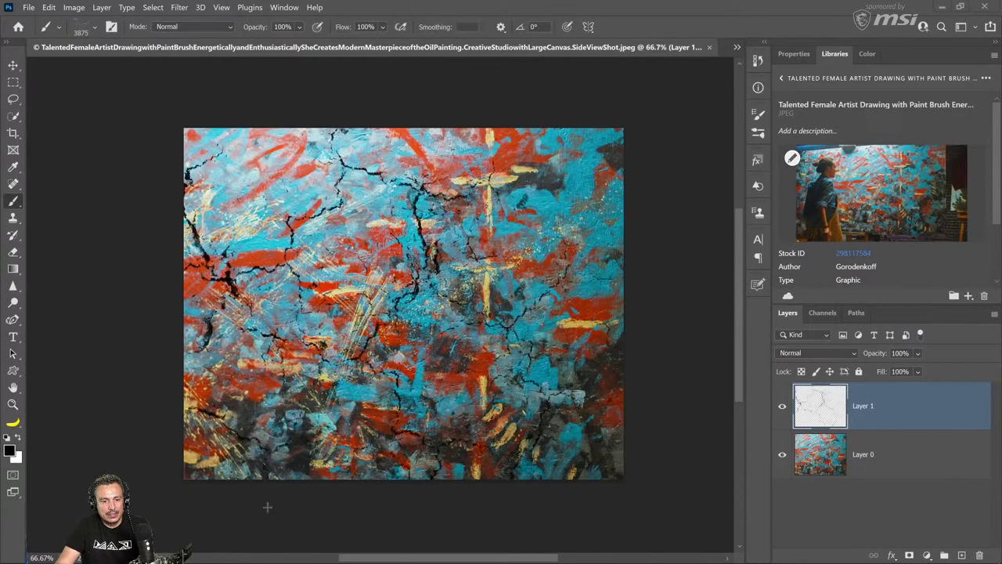
left_click(628, 170)
left_click(451, 118)
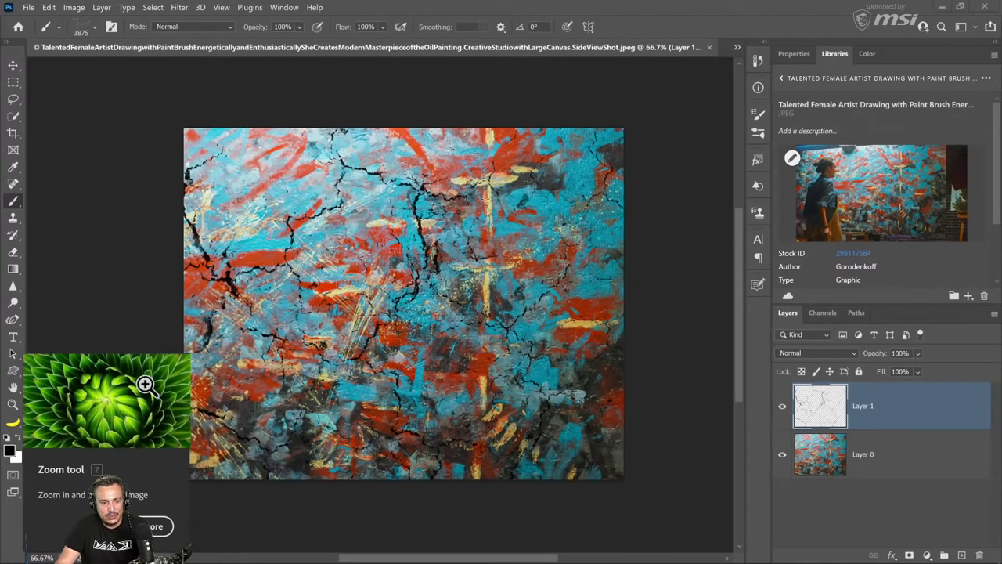
Reduce the cracks brush size to 3100 px and add further cracks on Layer 1 near the painting's upper middle.
scroll(403, 313, "up", 2)
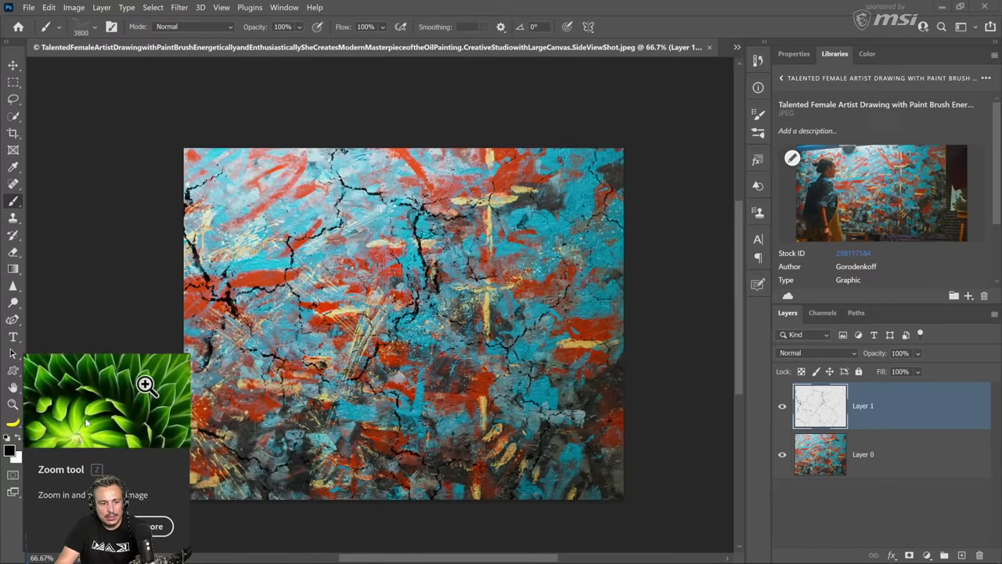
left_click(13, 69)
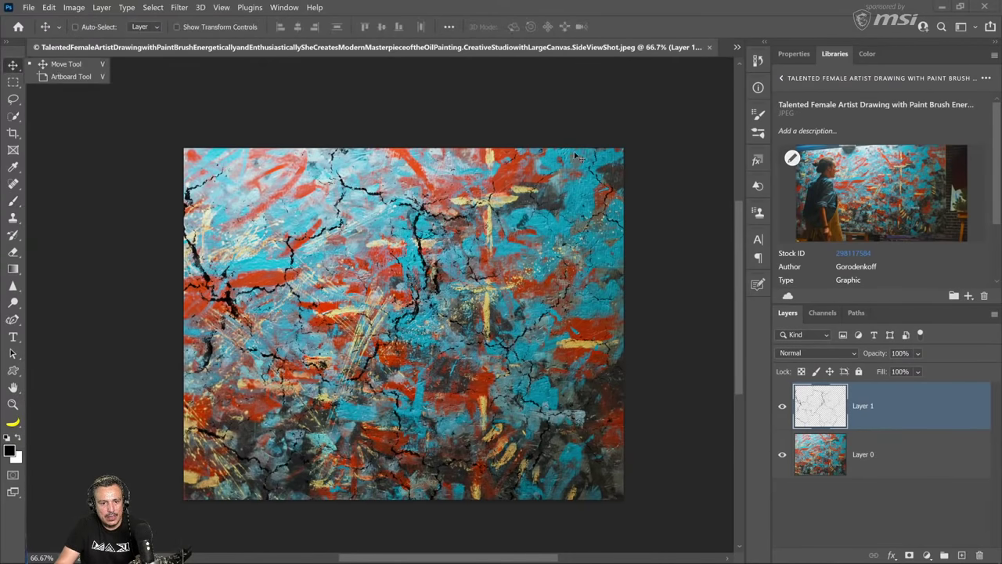
left_click(13, 201)
key("bracketleft")
key("bracketleft")
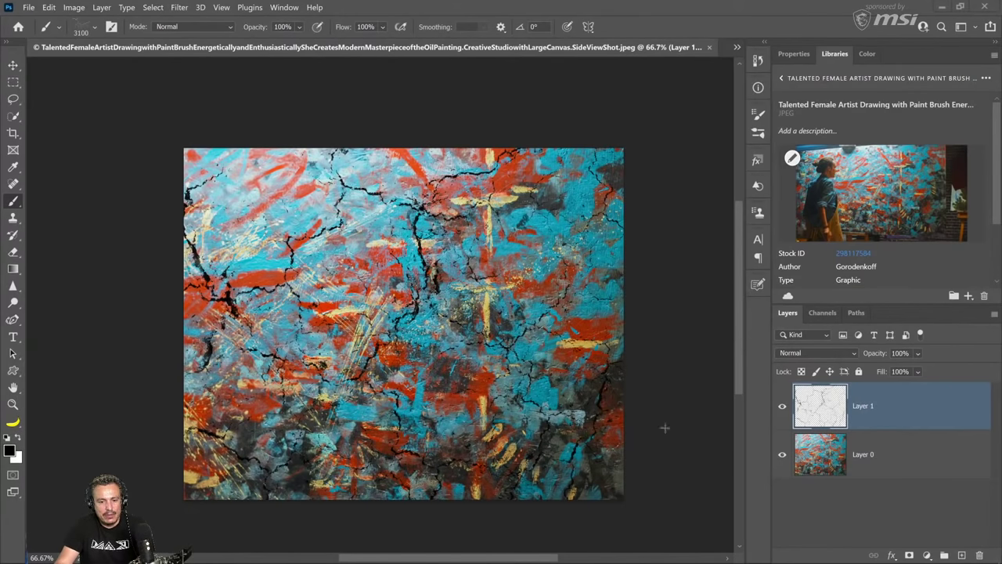
Compare the painting at 100% with and without the black cracks by toggling Layer 1's visibility.
left_click(13, 404)
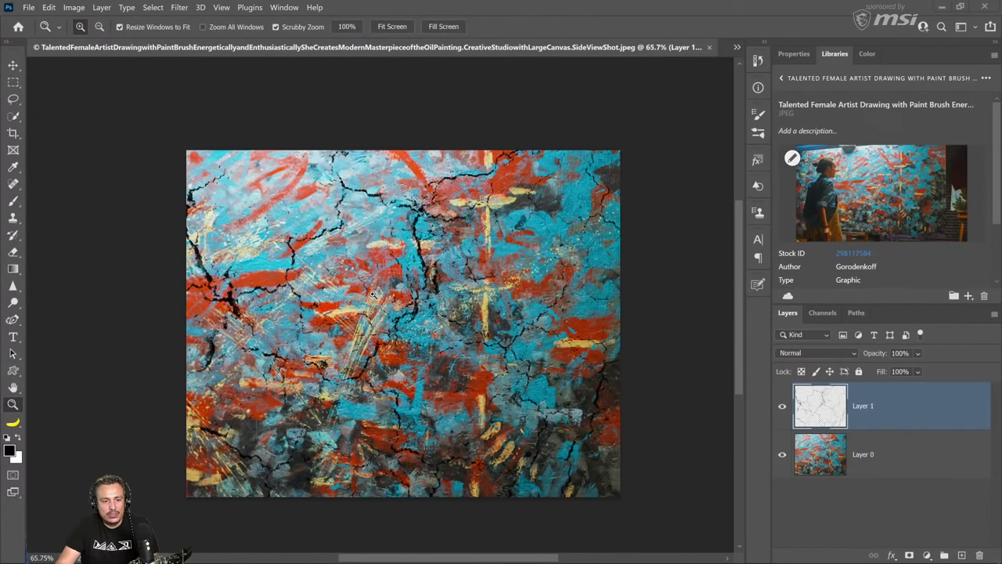
left_click(372, 294)
left_click(781, 414)
left_click(781, 413)
left_click(781, 413)
left_click(781, 414)
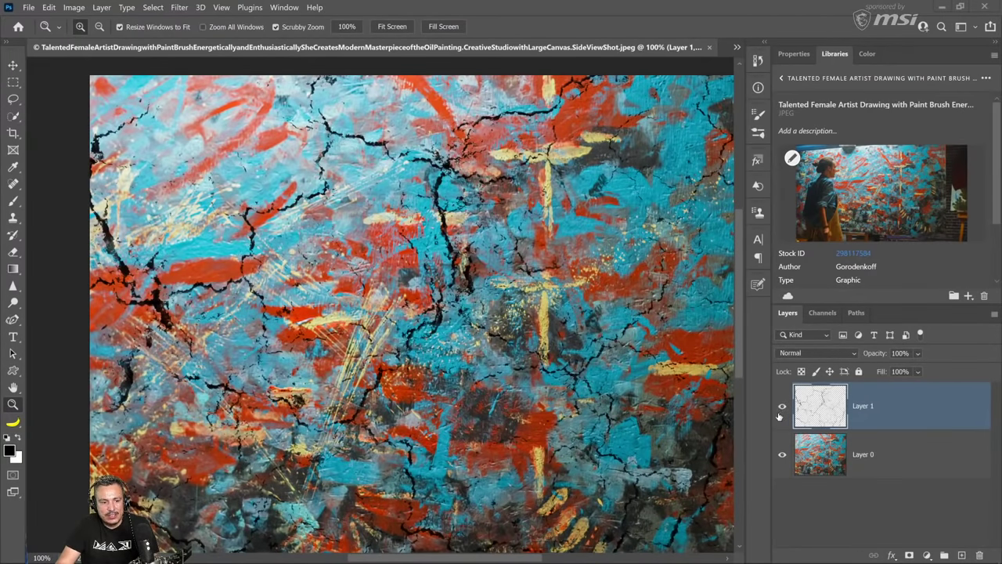
Apply Bevel & Emboss to Layer 1 with direction Up, size 6 px, angle 89° and 100% highlight opacity.
double_click(947, 413)
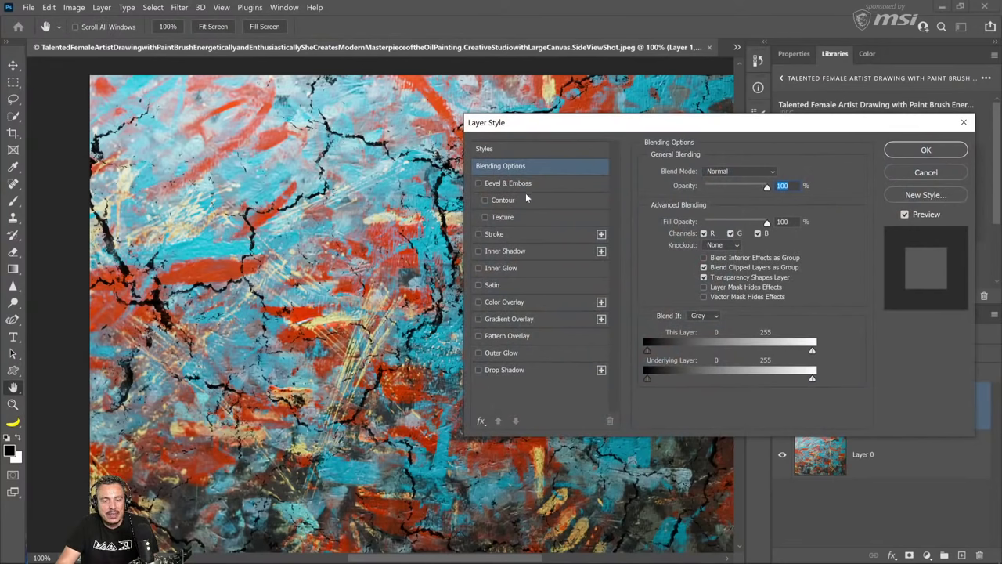
left_click(508, 183)
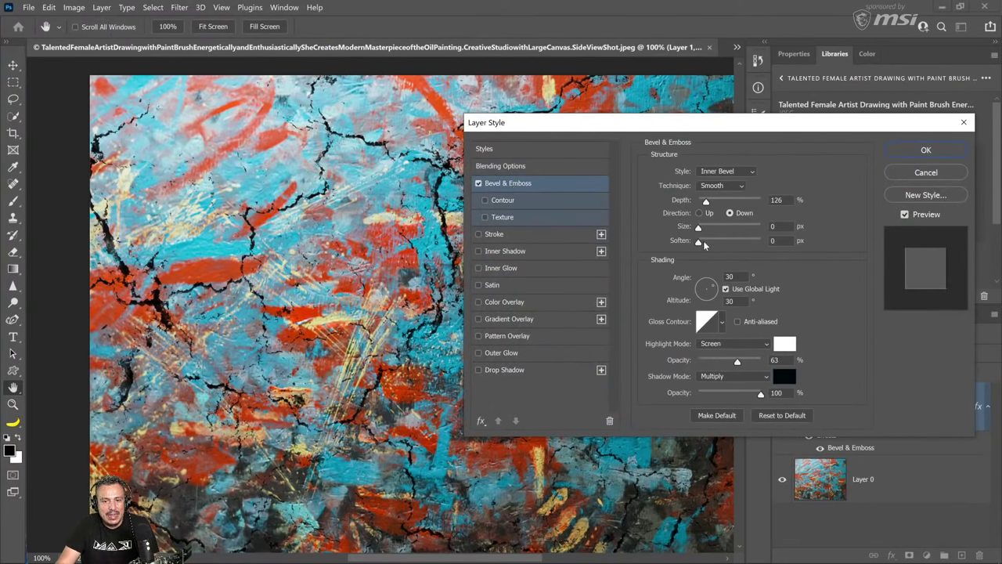
mouse_move(699, 229)
left_mouse_down()
mouse_move(723, 228)
mouse_move(709, 228)
left_mouse_up()
left_click_drag(737, 360, 774, 365)
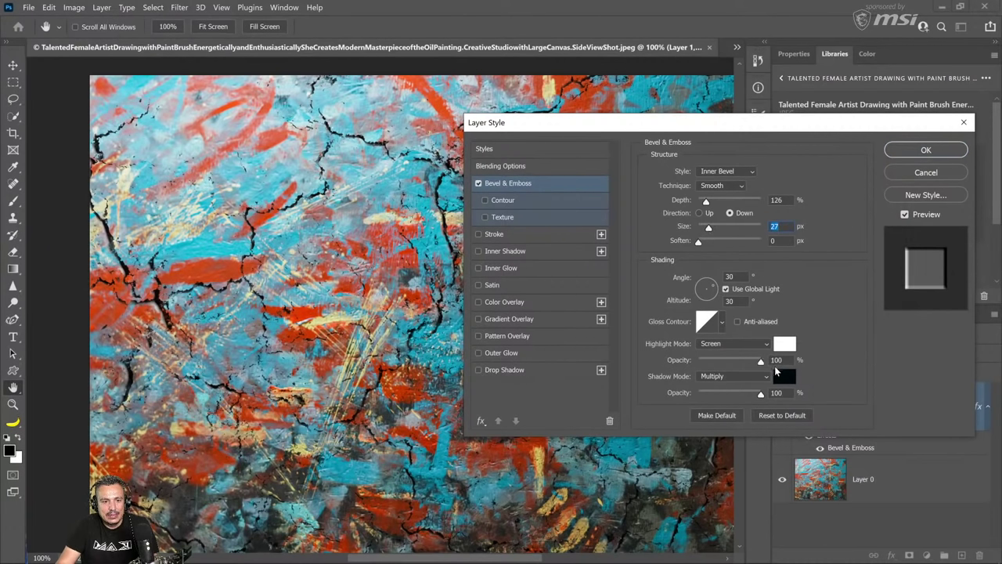
left_click(707, 288)
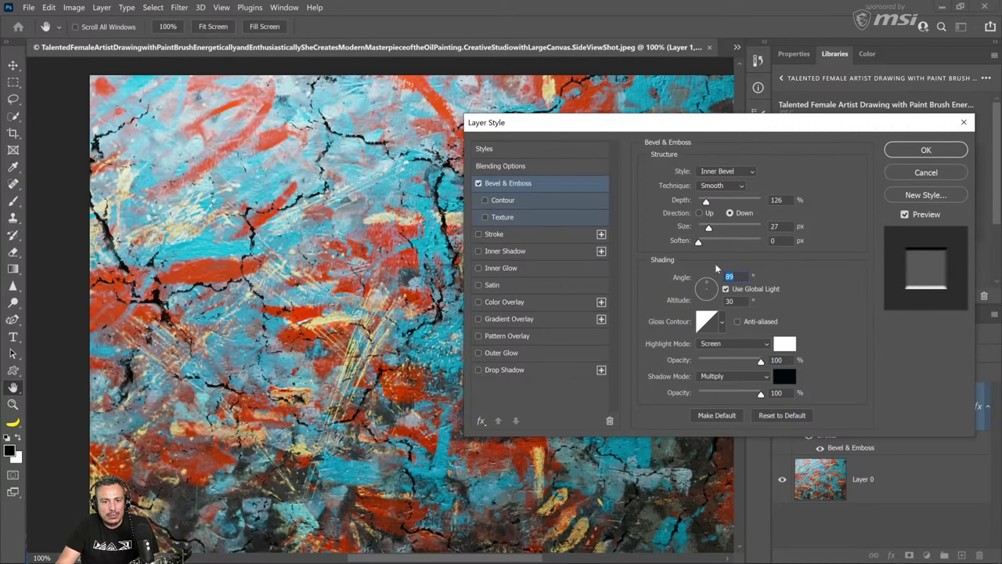
left_click(706, 214)
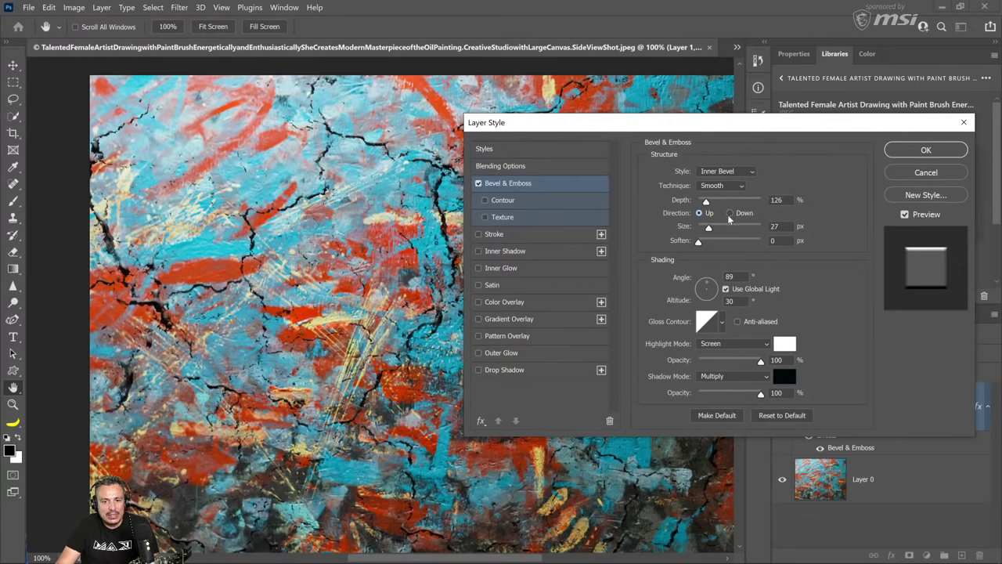
left_click_drag(708, 227, 701, 227)
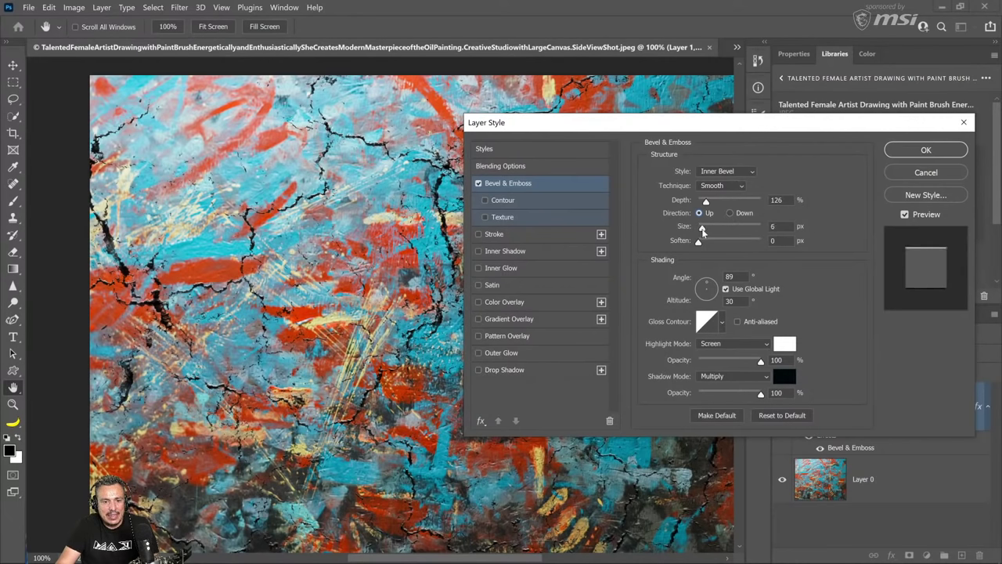
Set Layer 1's fill opacity to 0% in the blending options so only the bevel effect shows.
left_click(515, 168)
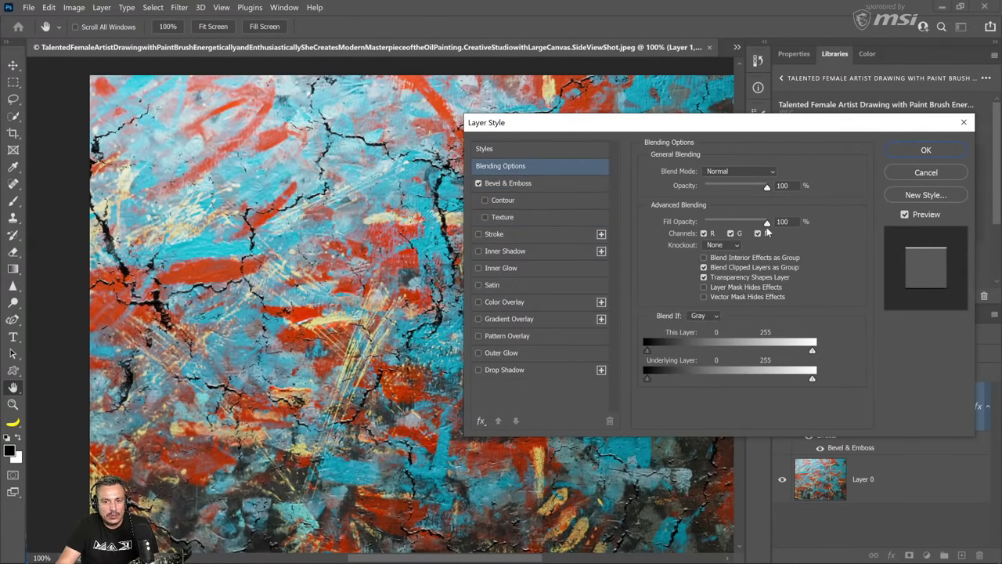
left_click_drag(768, 224, 616, 231)
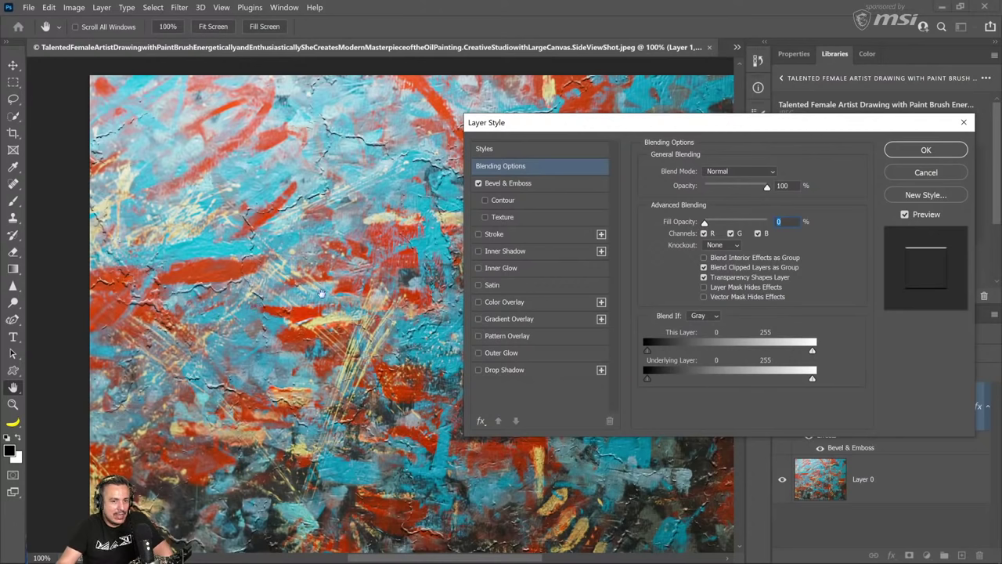
left_click_drag(703, 225, 501, 232)
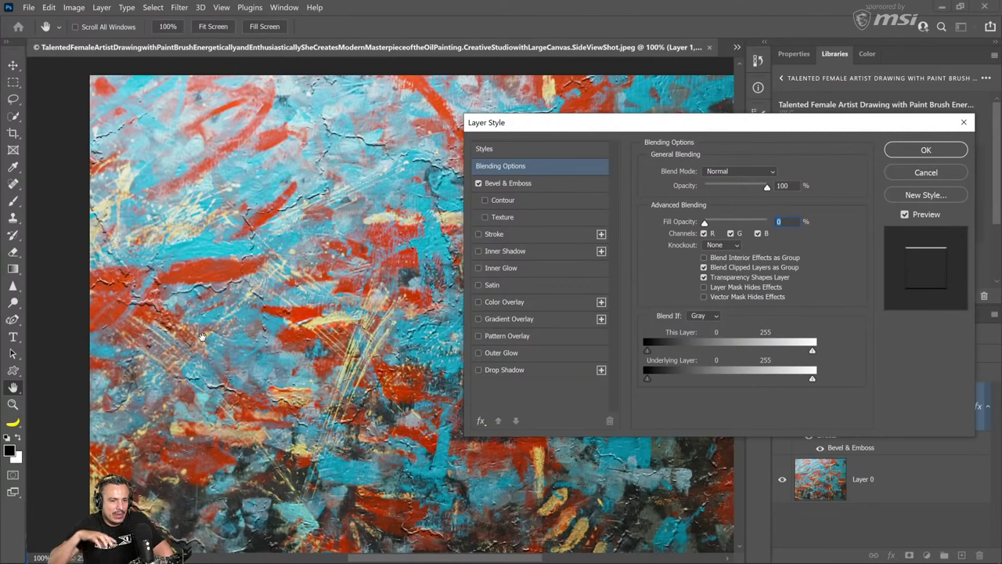
Set the bevel direction to Down, the highlight mode to Overlay at 66% opacity and the shadow opacity to 98%.
left_click(512, 186)
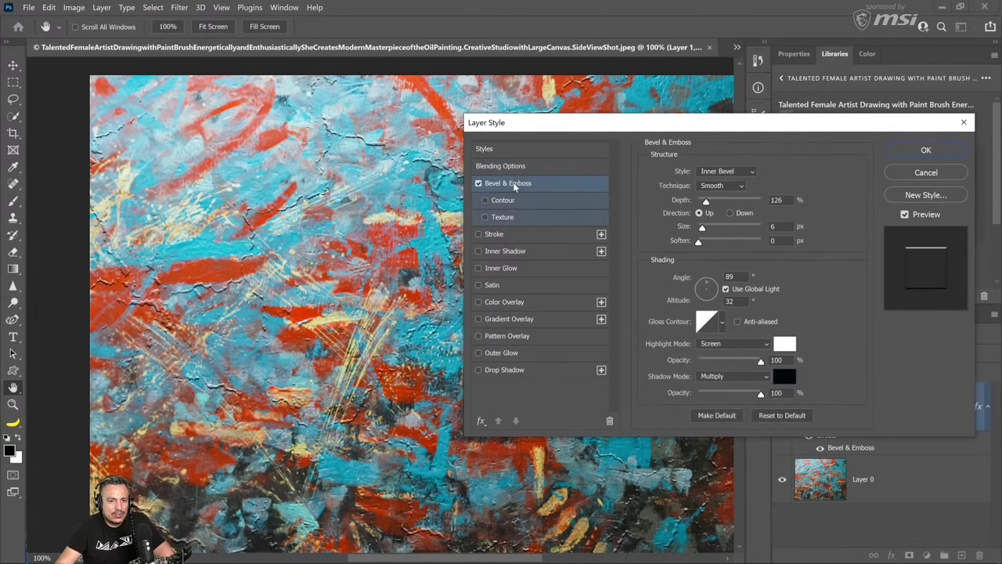
left_click(730, 214)
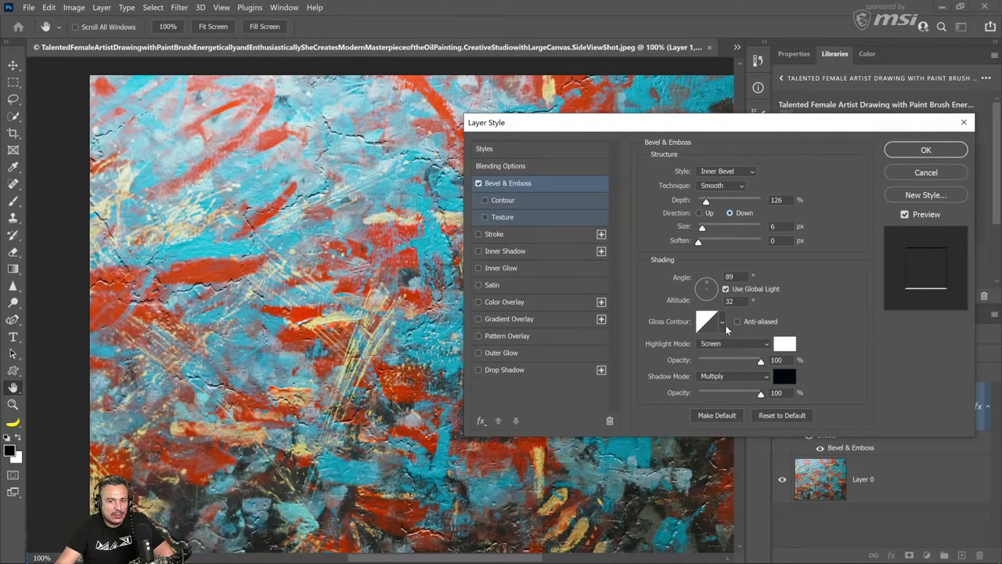
left_click_drag(759, 362, 717, 362)
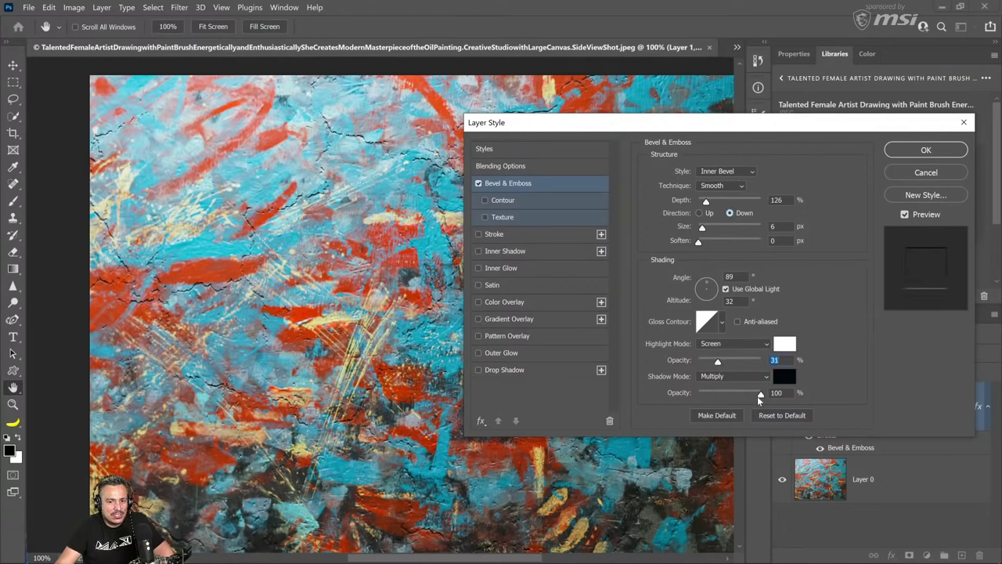
mouse_move(758, 394)
left_mouse_down()
mouse_move(735, 395)
mouse_move(759, 399)
left_mouse_up()
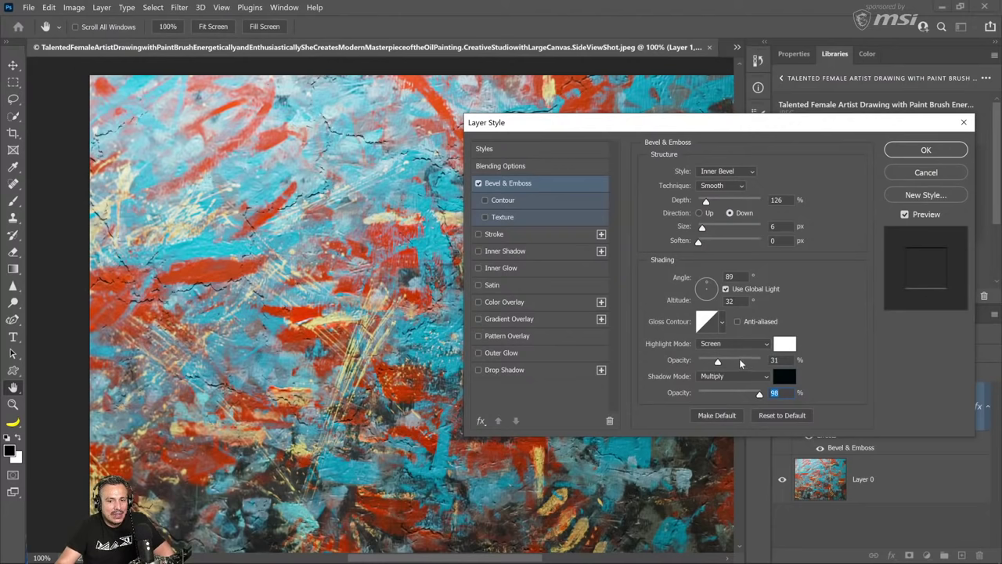
left_click(741, 361)
left_click(727, 343)
left_click(722, 389)
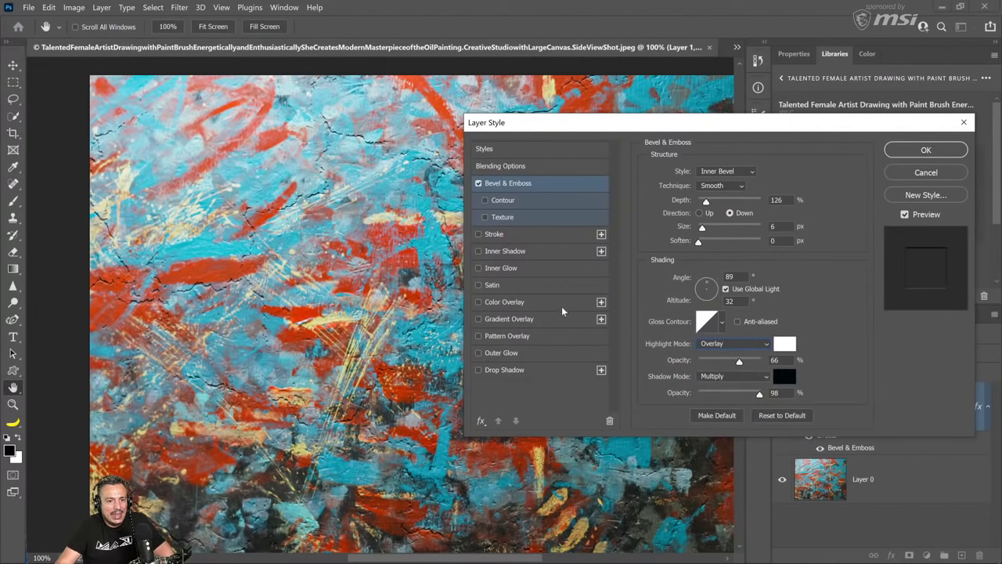
Add a Color Overlay to the cracks in gray-blue #516f77, sampled from the painting and adjusted, and apply the layer style.
left_click(516, 305)
left_click(783, 171)
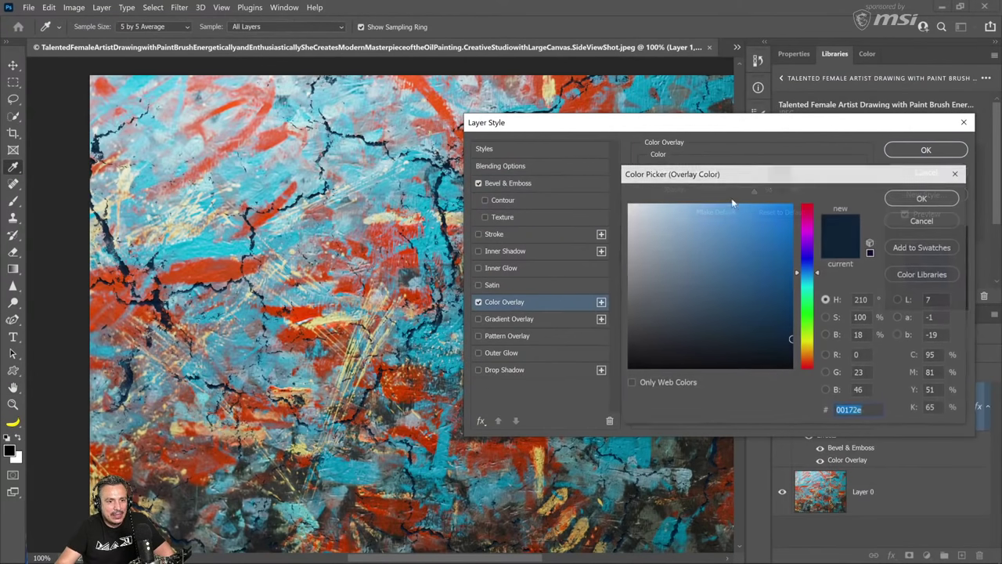
left_click(426, 211)
mouse_move(716, 292)
left_mouse_down()
mouse_move(712, 332)
mouse_move(678, 292)
left_mouse_up()
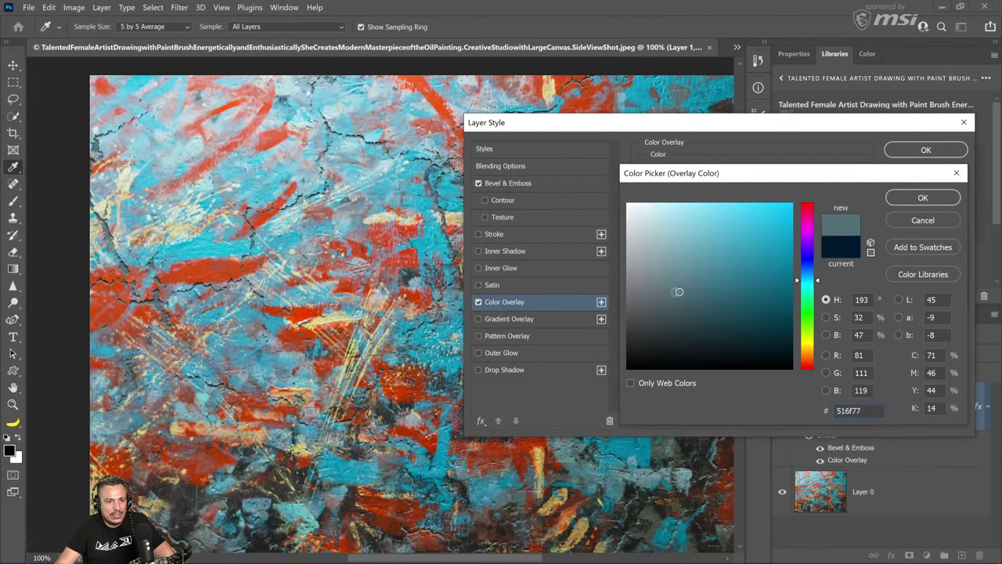
left_click(921, 198)
left_click(926, 150)
Compare the painting with and without the embossed, recolored cracks by toggling Layer 1's visibility.
key("z")
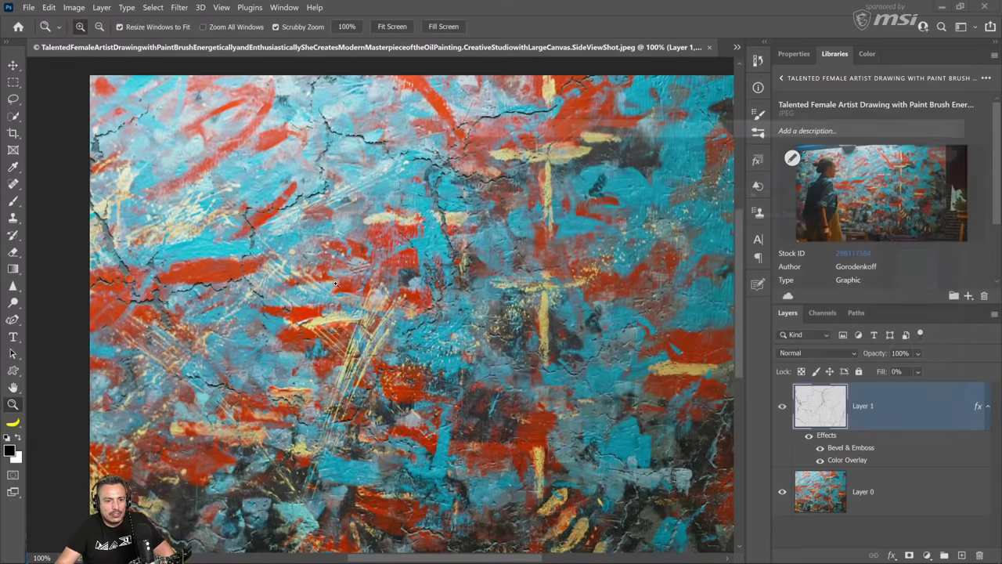
left_click(781, 407)
left_click(780, 408)
left_click(779, 409)
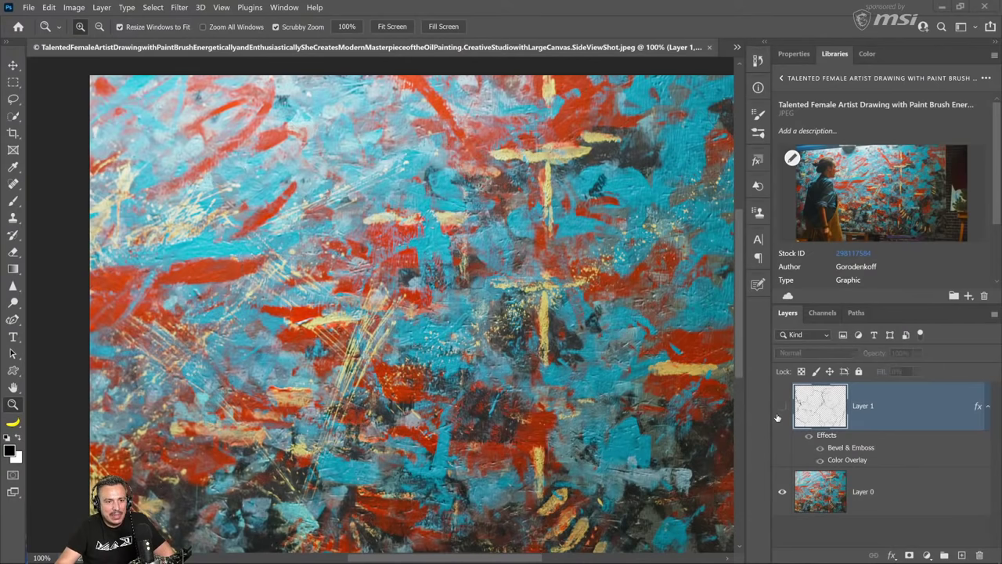
left_click(779, 409)
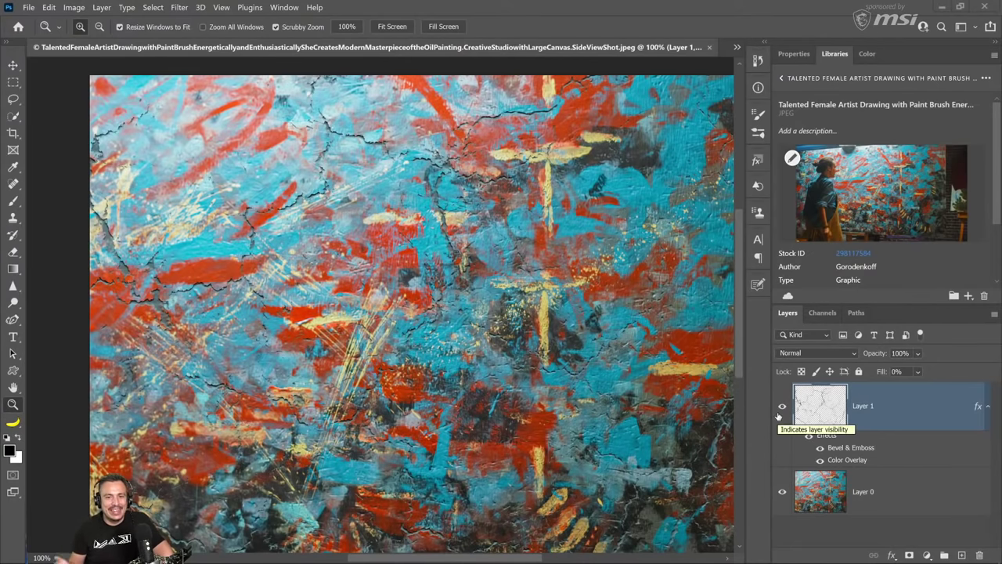